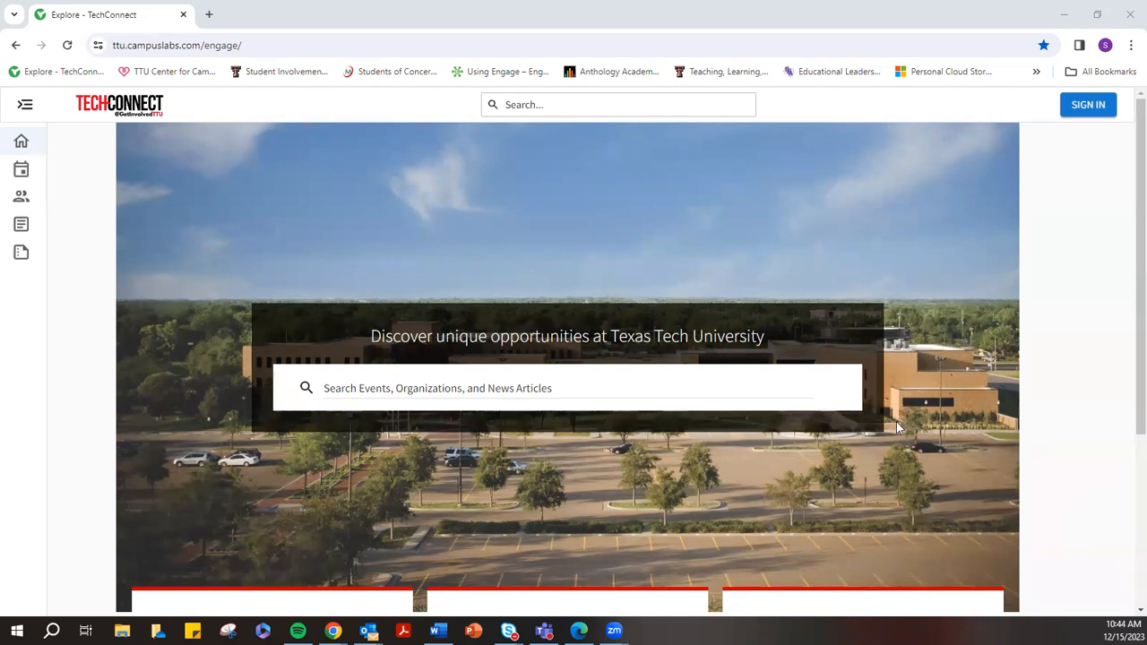
# Sign in with the university username and password, resubmitting after the form resets
pyautogui.click(1093, 114)
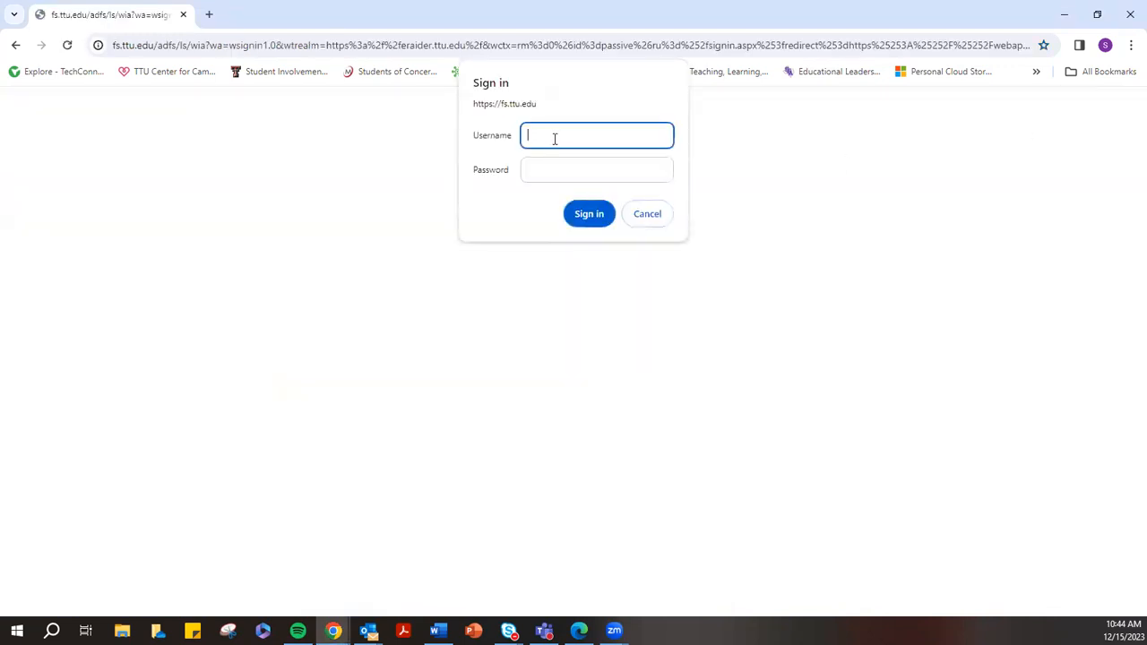
pyautogui.press('Tab')
pyautogui.write('••••••••')
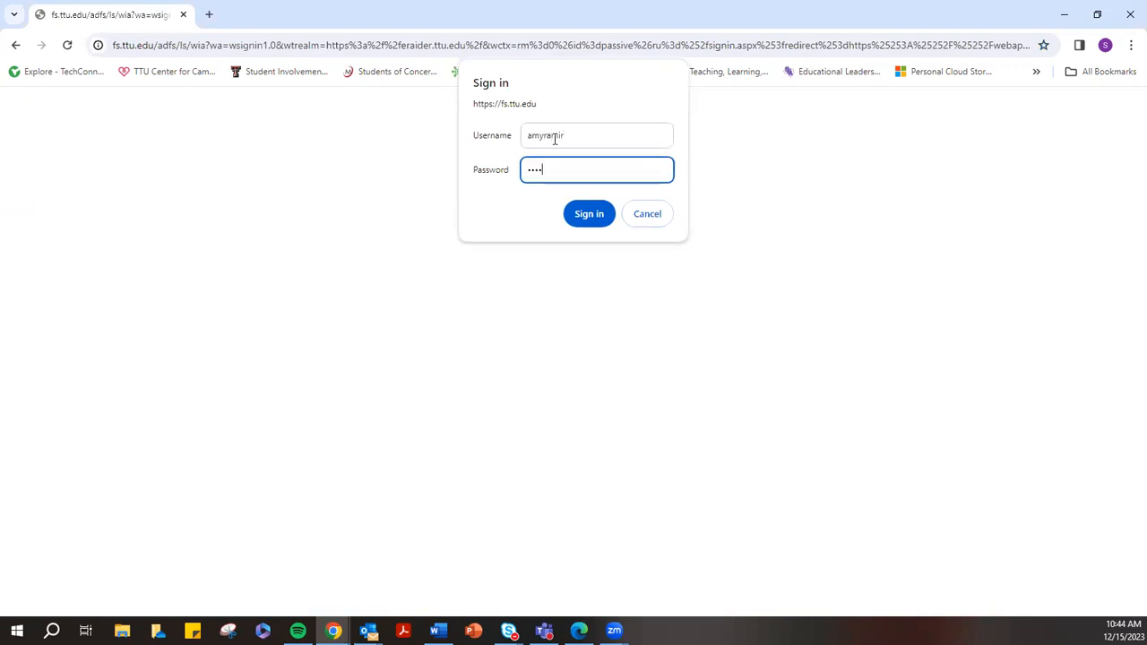
pyautogui.press('Return')
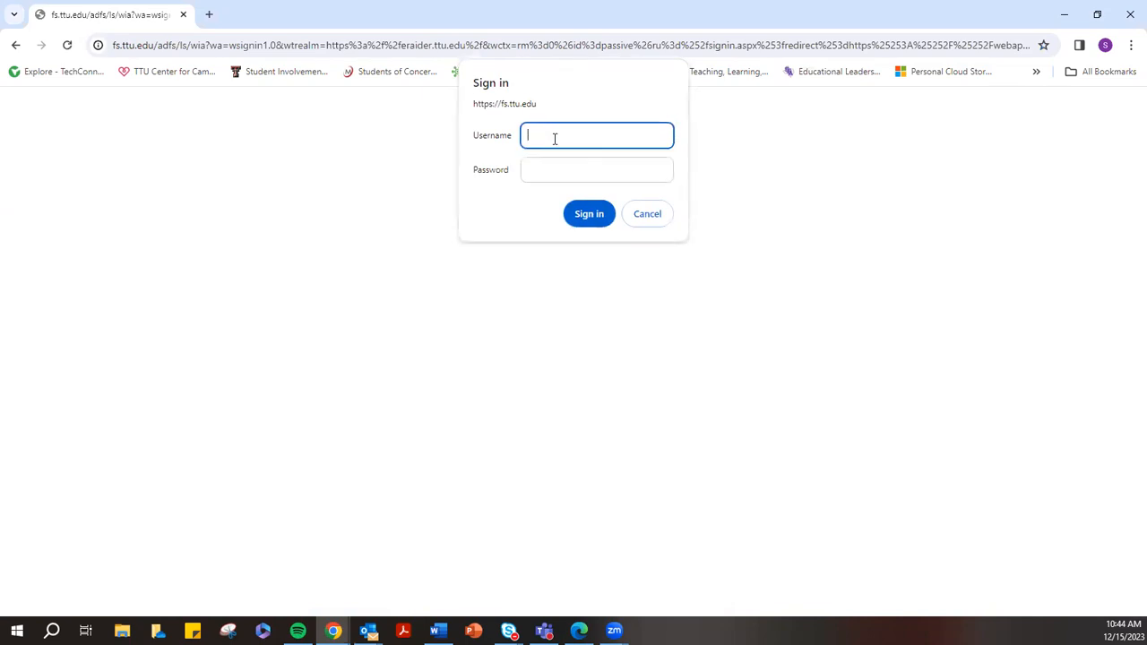
pyautogui.press('Tab')
pyautogui.write('••••••••')
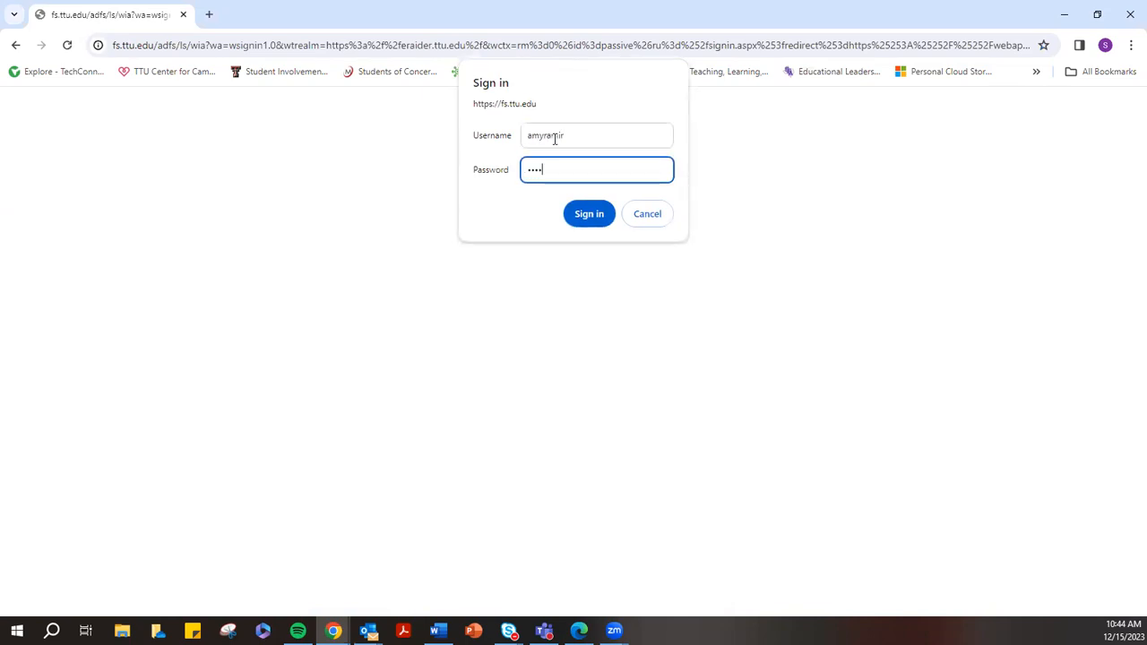
pyautogui.press('Return')
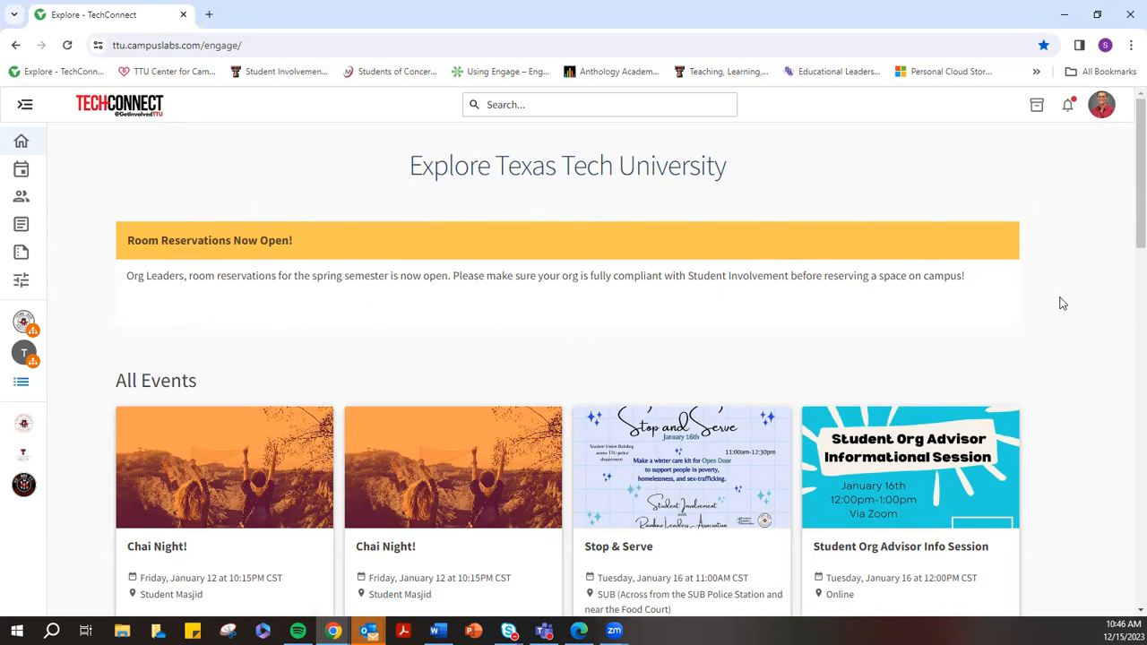
# Scroll down to the All Events listings and highlight the All Events heading
pyautogui.scroll(-2, 1062, 304)
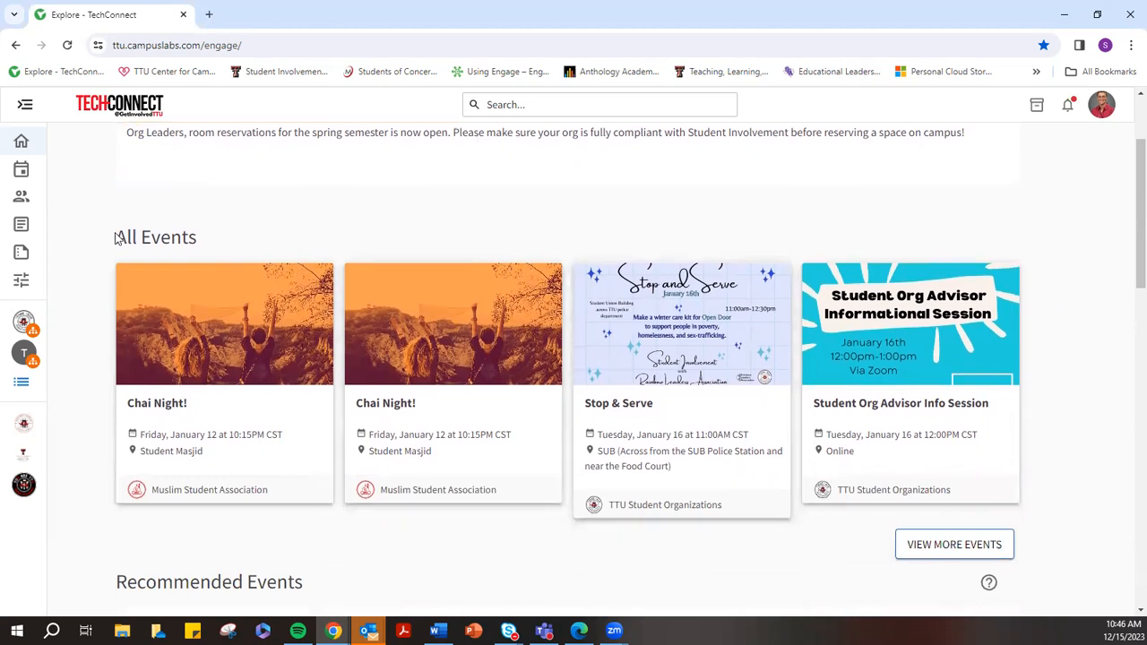
pyautogui.moveTo(116, 236); pyautogui.dragTo(198, 236)
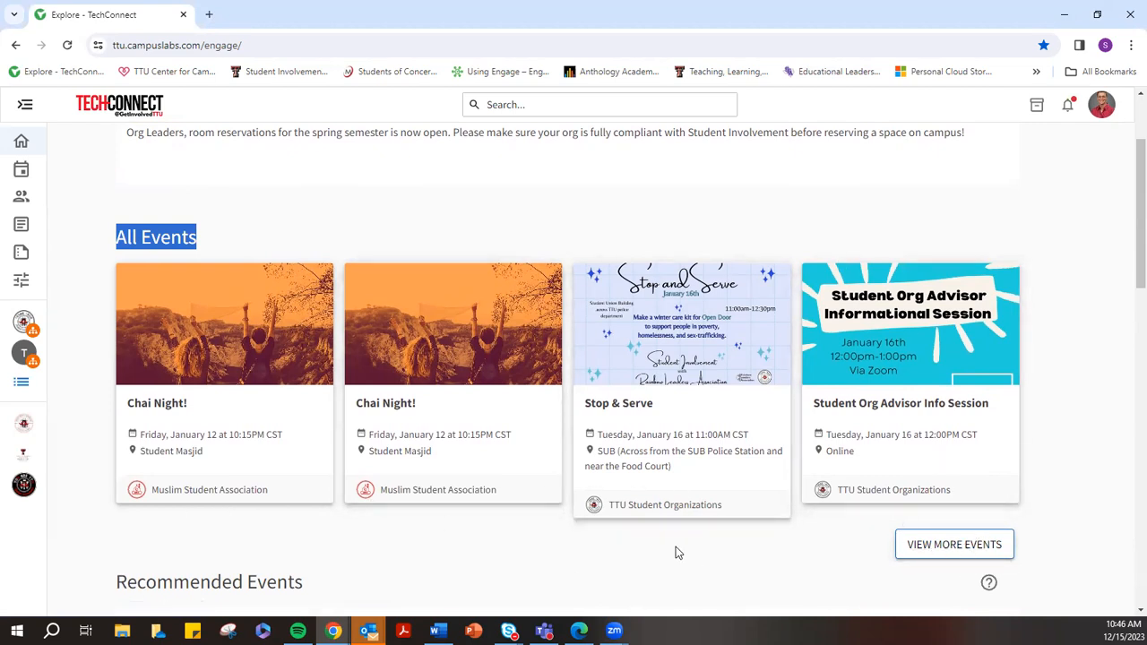
pyautogui.scroll(-2, 633, 547)
pyautogui.scroll(1, 637, 487)
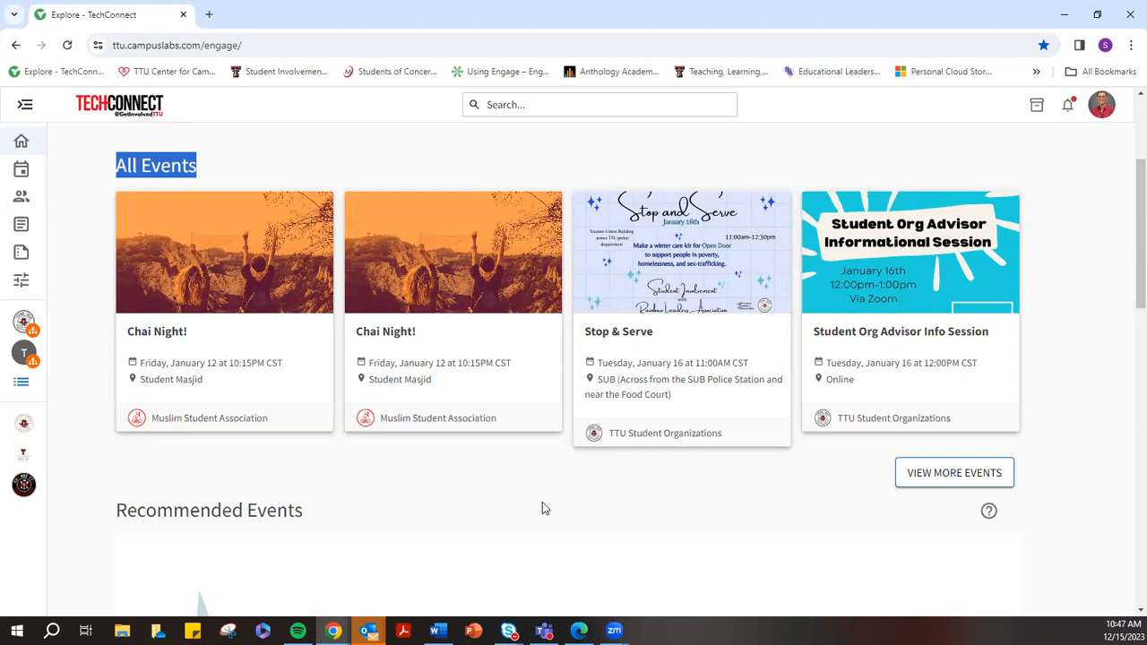
# Highlight the My Organizations heading and browse the Latest News and Campus Links sections
pyautogui.scroll(-8, 545, 503)
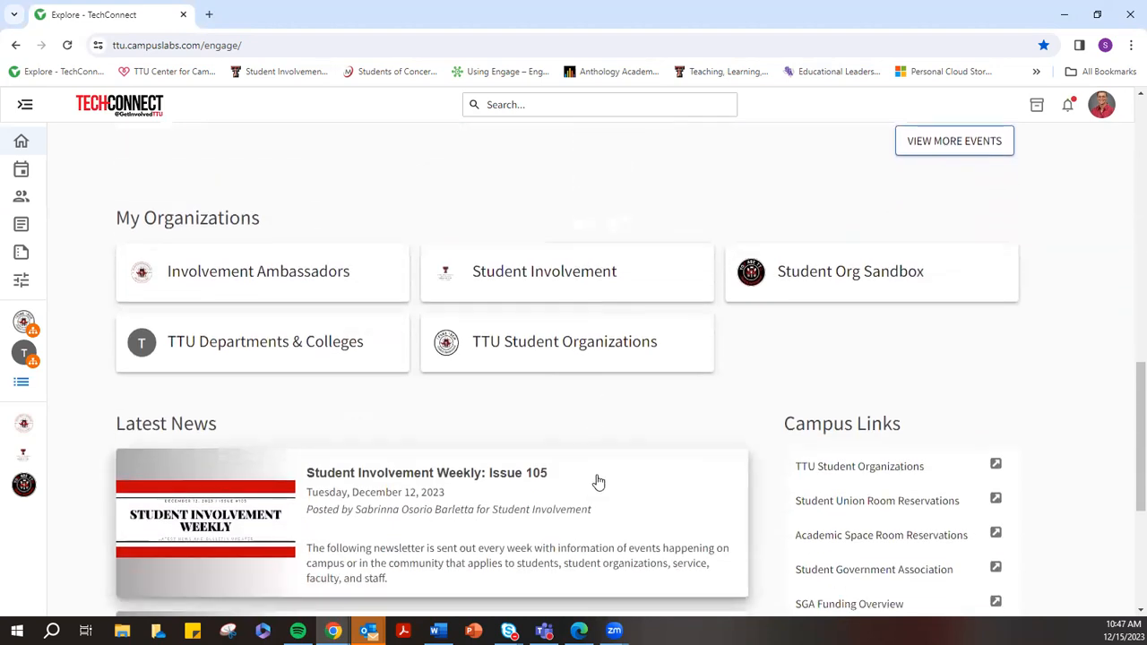
pyautogui.moveTo(264, 218); pyautogui.dragTo(115, 221)
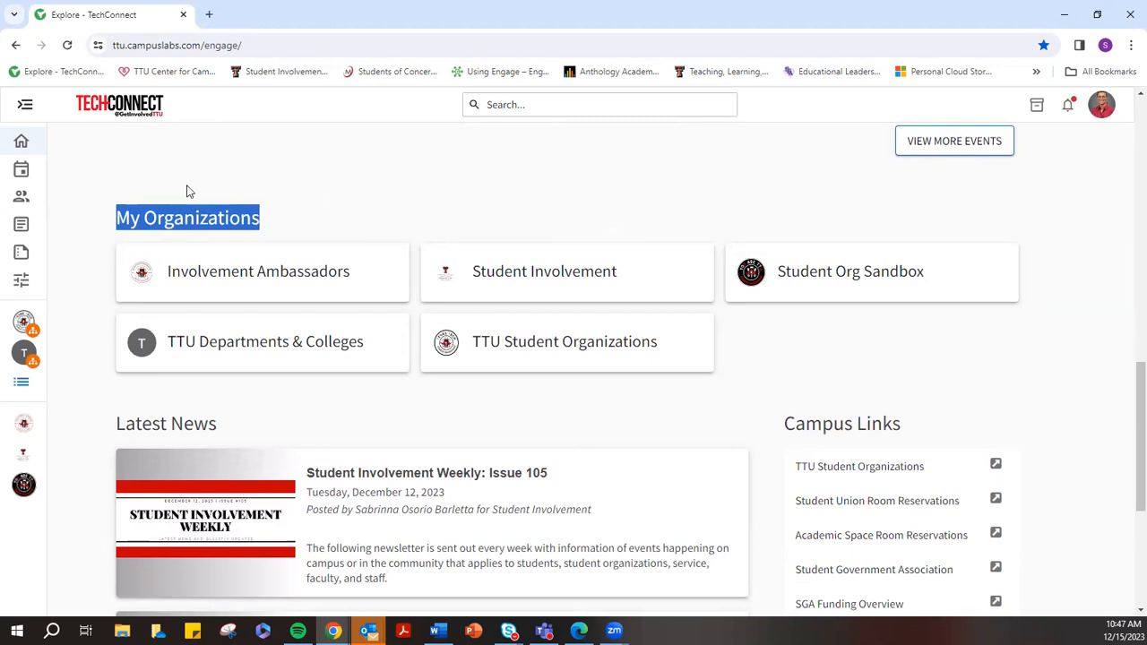
pyautogui.scroll(-4, 356, 203)
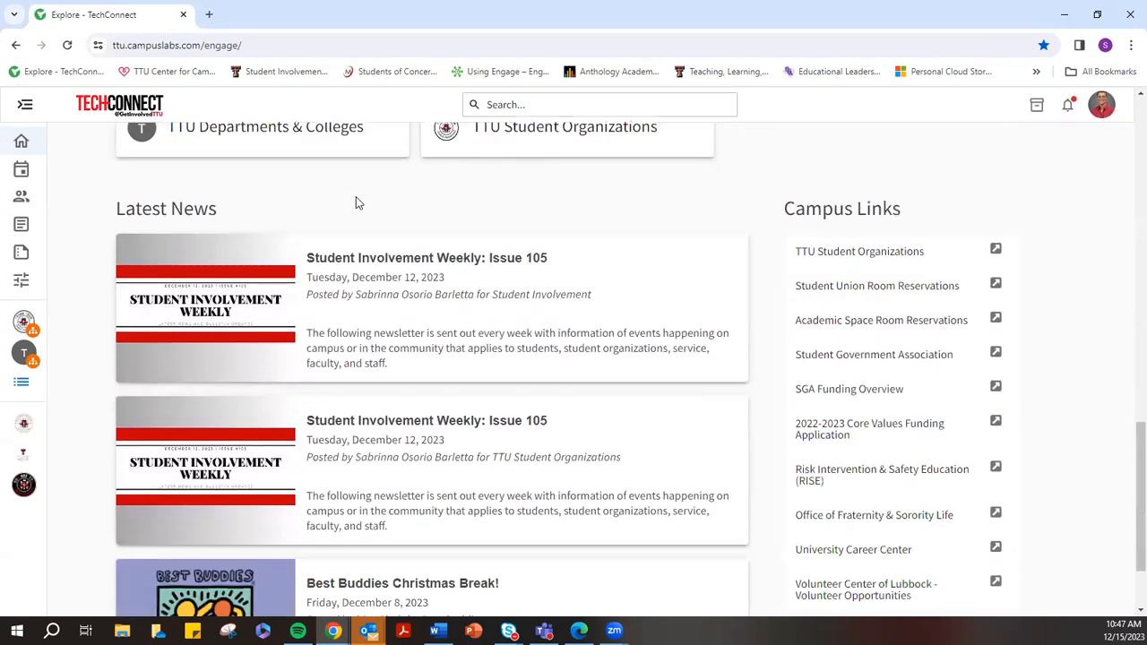
pyautogui.scroll(1, 329, 191)
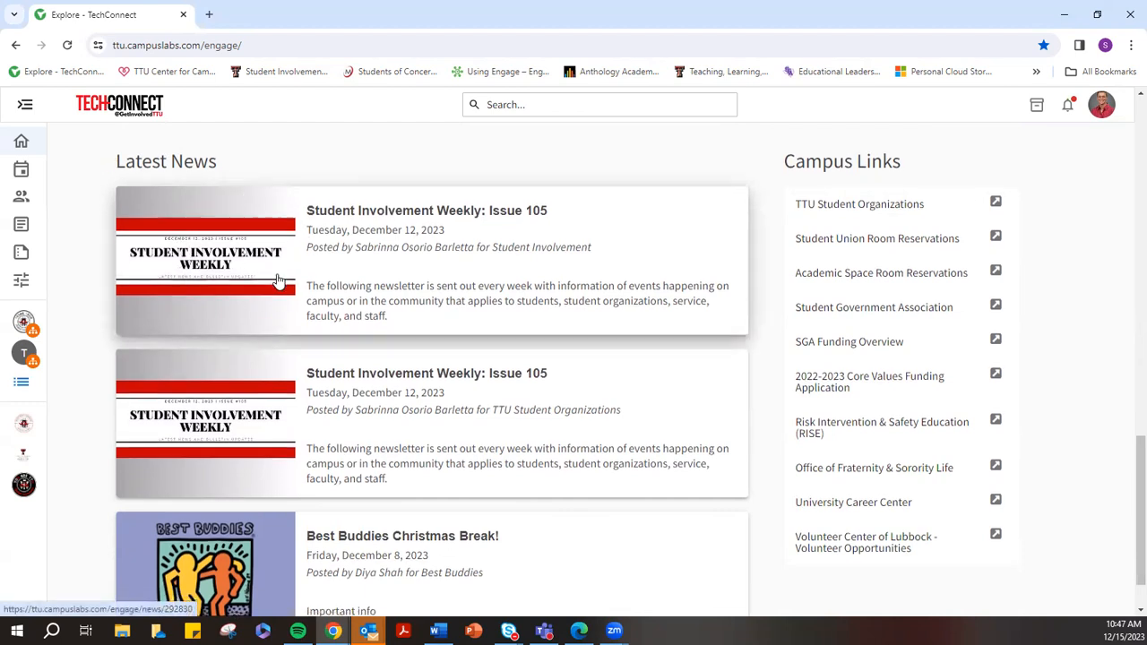
pyautogui.scroll(-2, 273, 404)
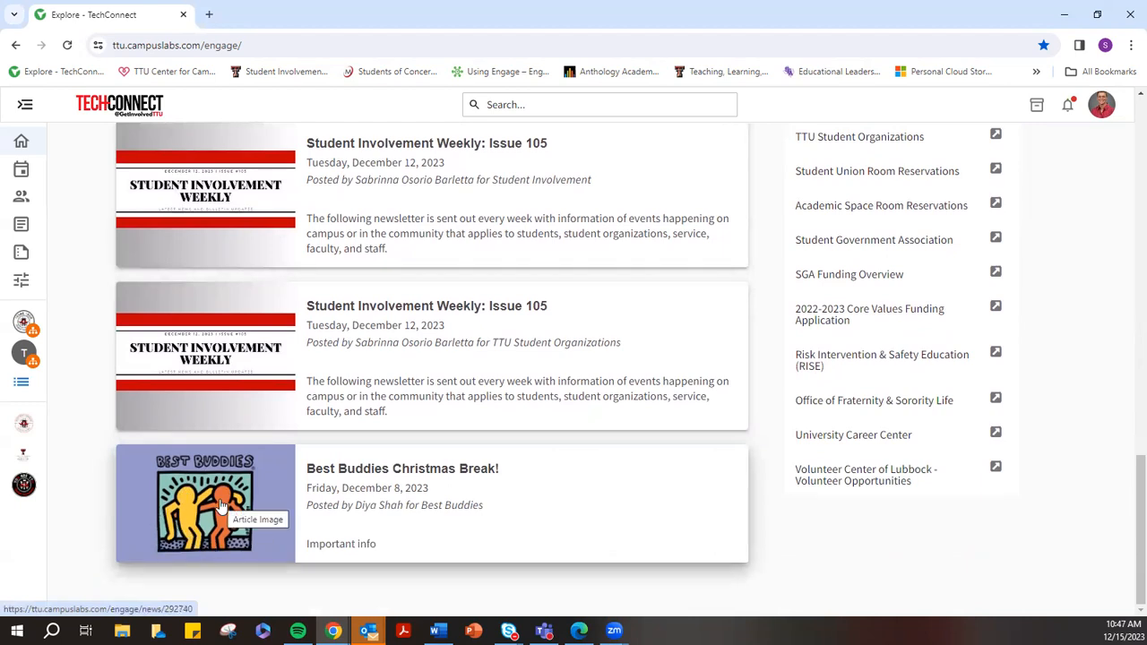
pyautogui.scroll(2, 221, 506)
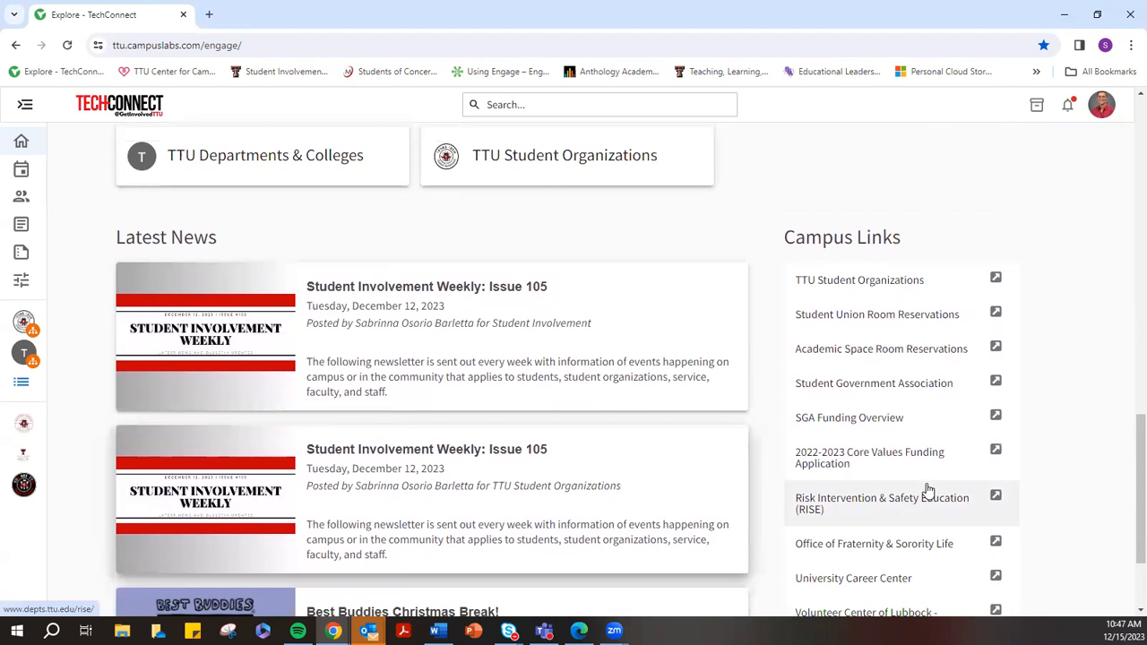
pyautogui.scroll(-1, 788, 224)
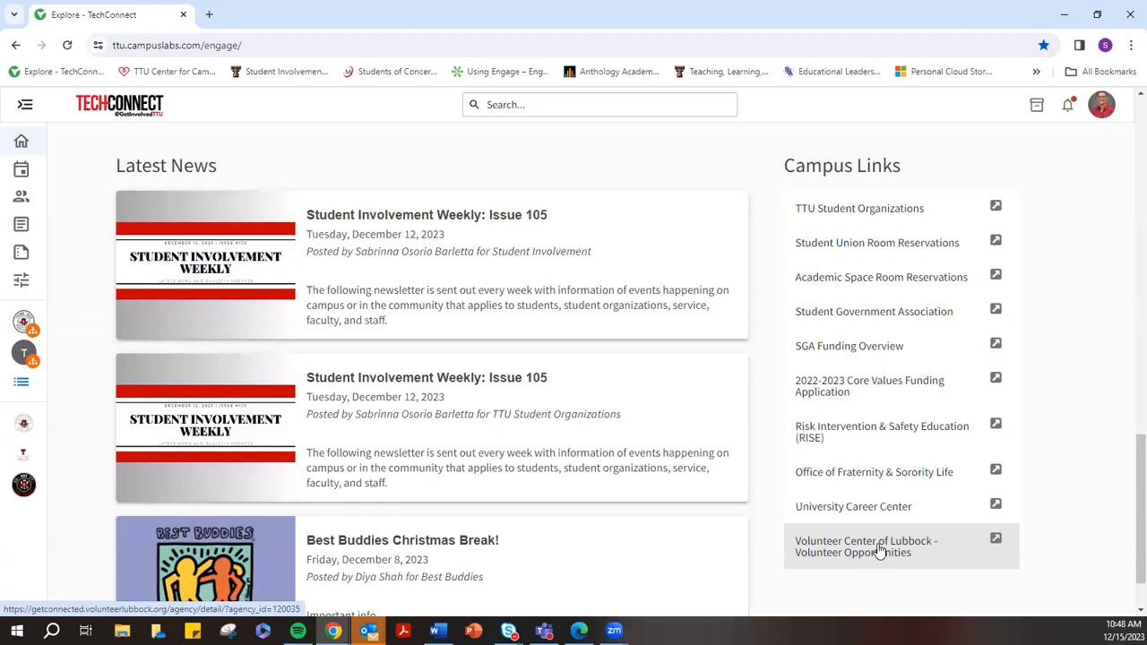
pyautogui.scroll(3, 884, 440)
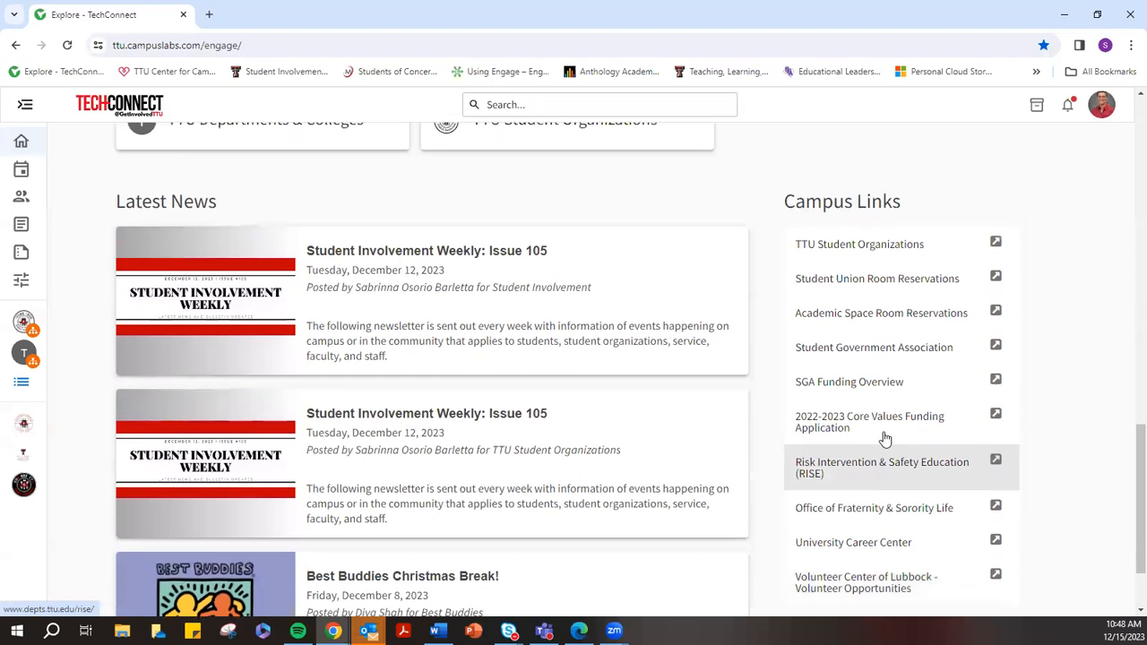
pyautogui.scroll(1, 886, 440)
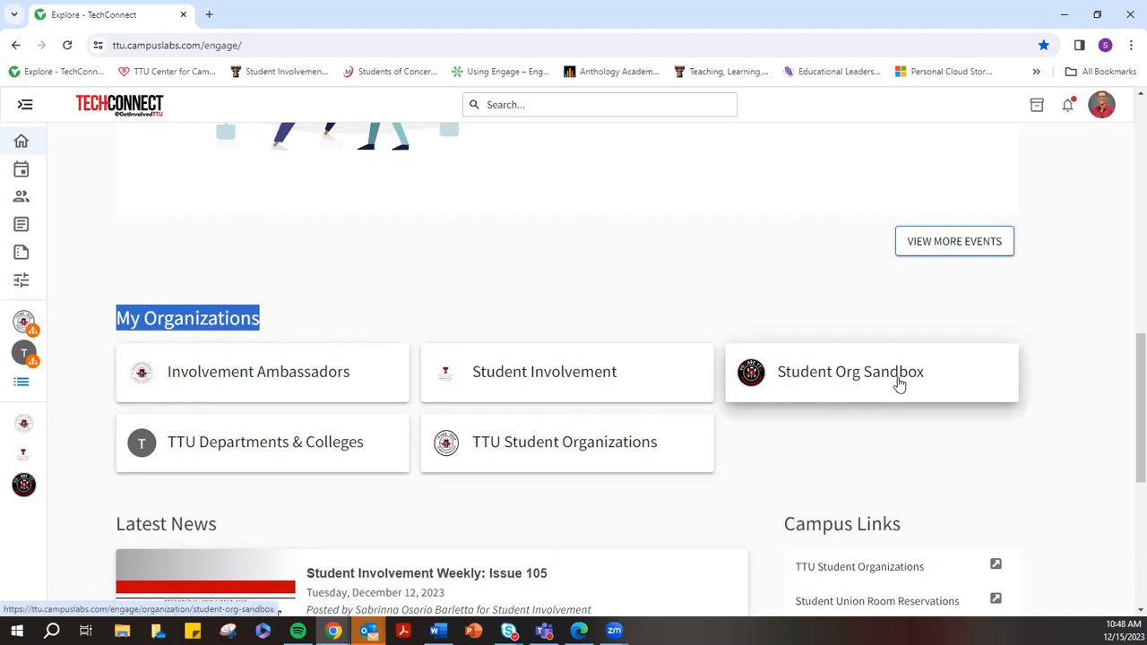
# Re-highlight the My Organizations heading, then open the profile avatar's account menu
pyautogui.click(295, 308)
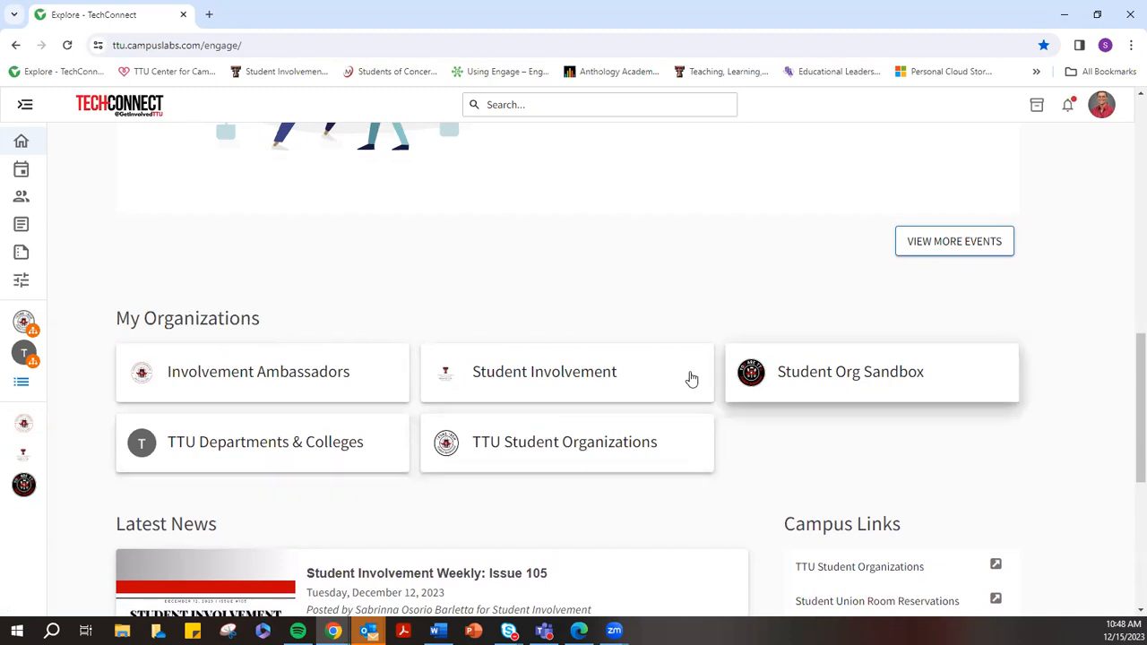
pyautogui.moveTo(258, 318); pyautogui.dragTo(115, 319)
pyautogui.click(280, 333)
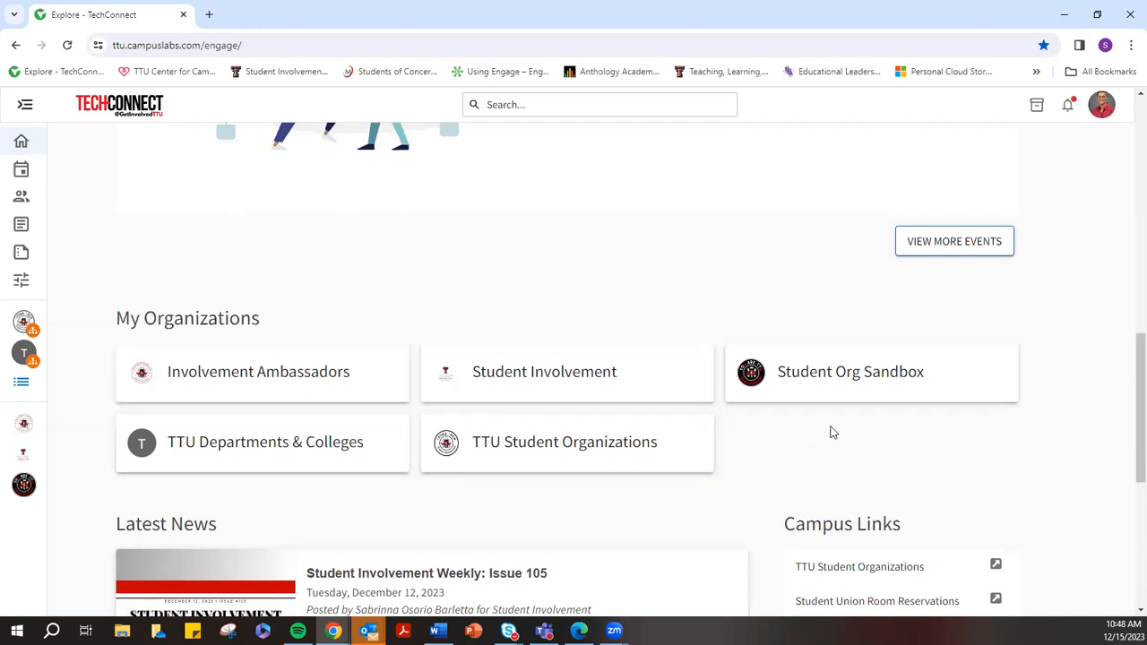
pyautogui.click(1103, 104)
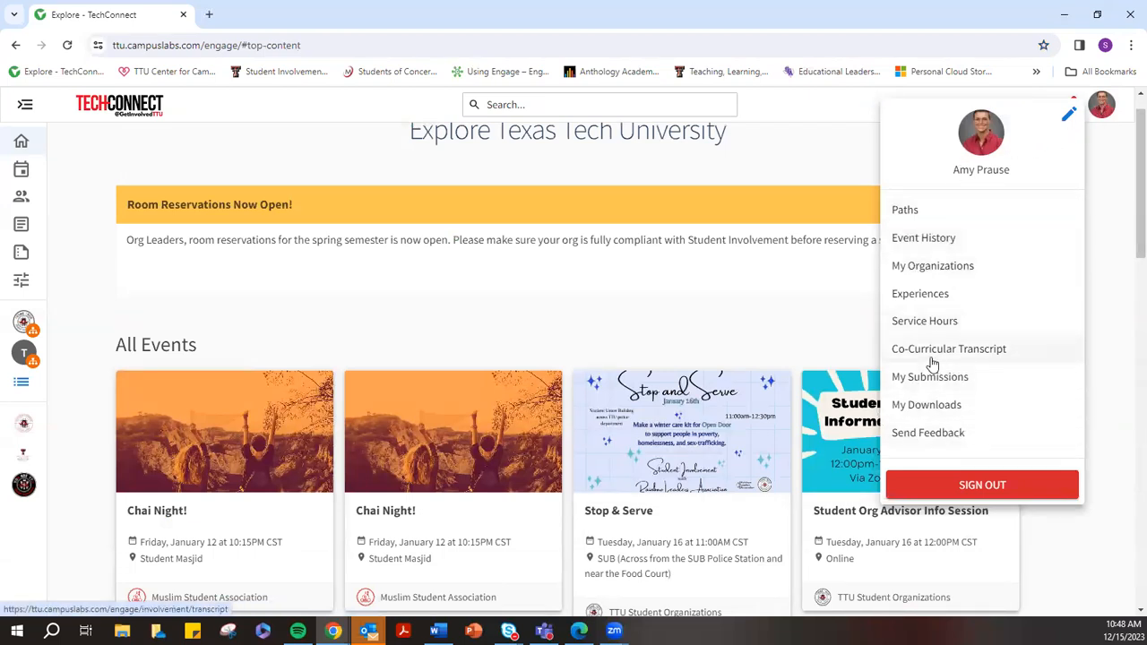
# Browse Current Memberships down to Student Org Sandbox, then go back to the Explore page
pyautogui.click(918, 266)
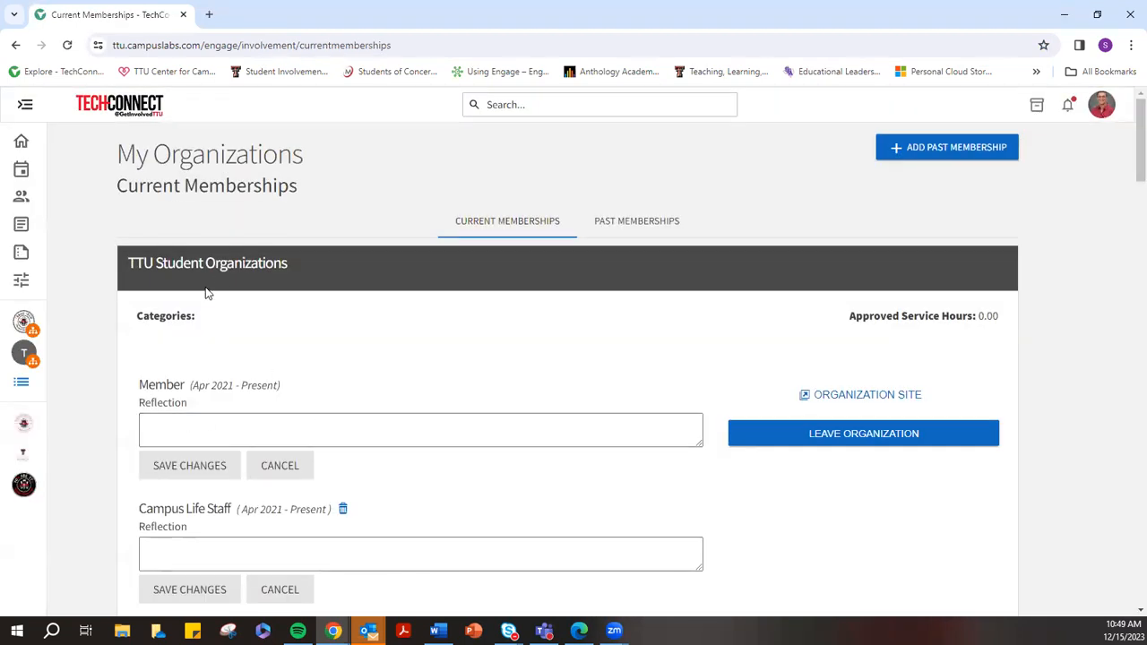
pyautogui.scroll(-3, 807, 264)
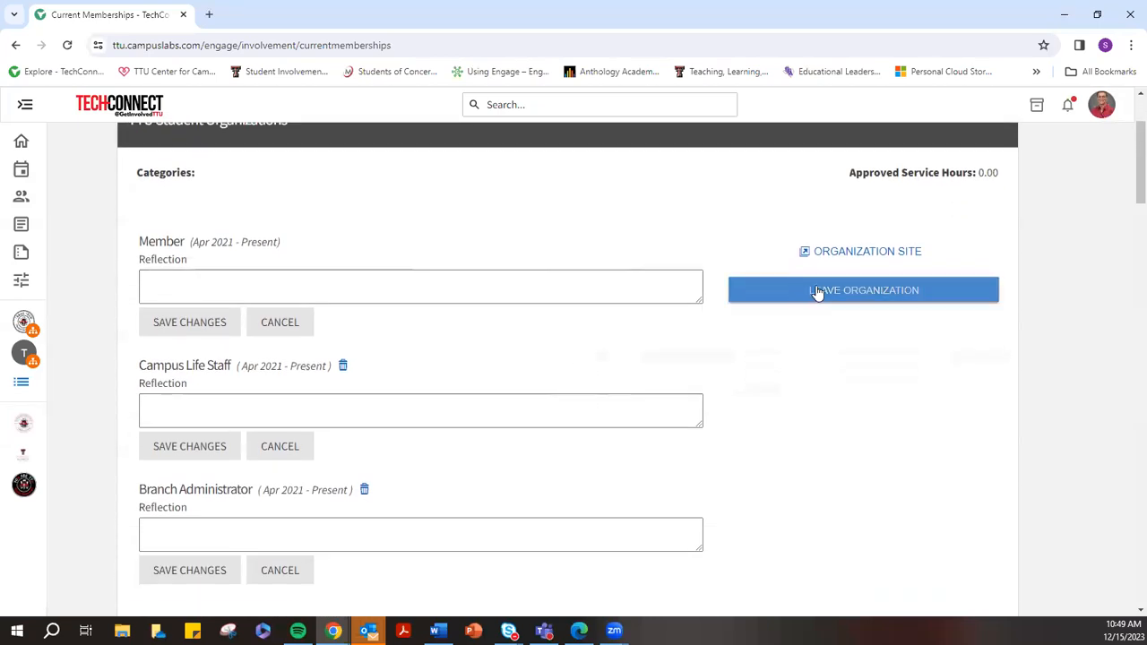
pyautogui.scroll(1, 235, 215)
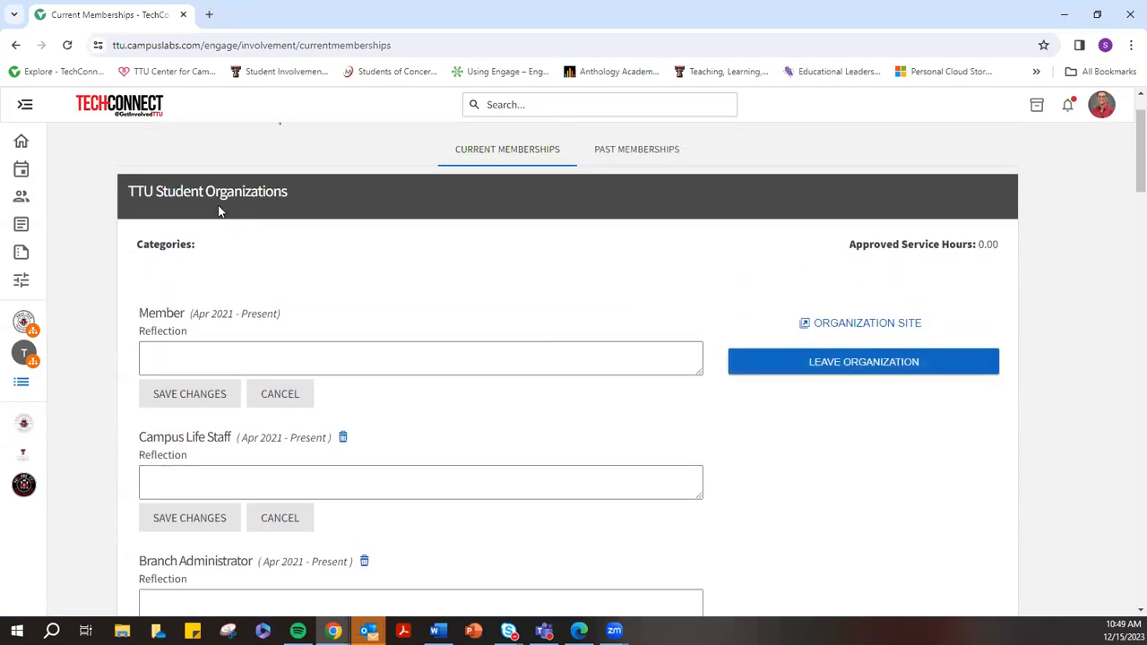
pyautogui.scroll(-5, 322, 225)
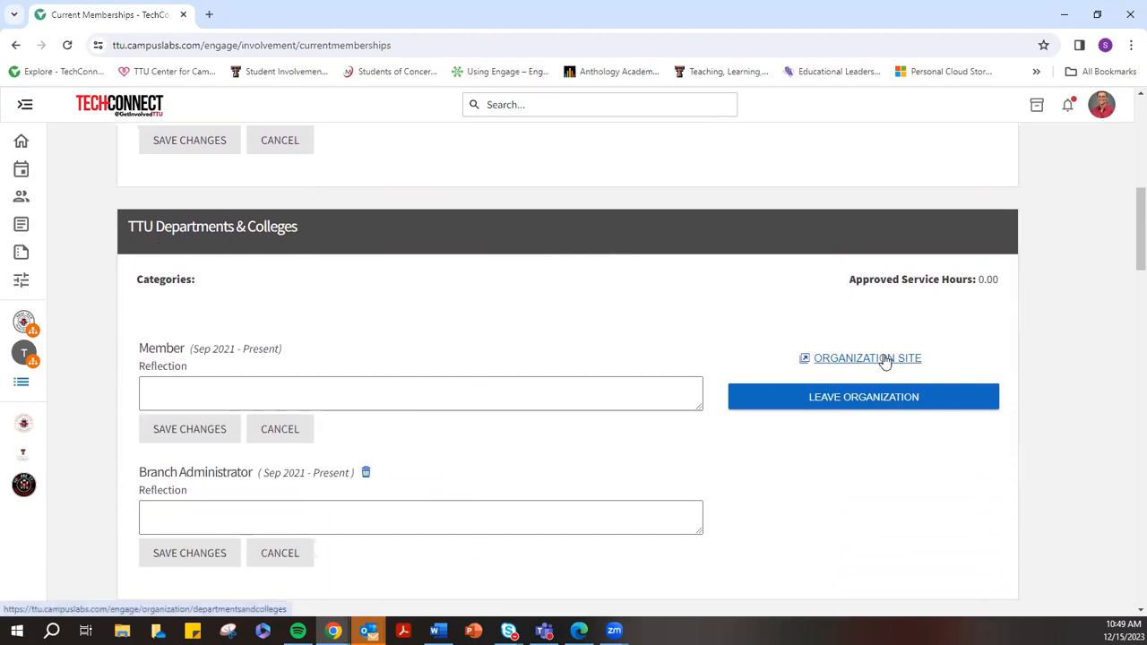
pyautogui.scroll(-5, 884, 360)
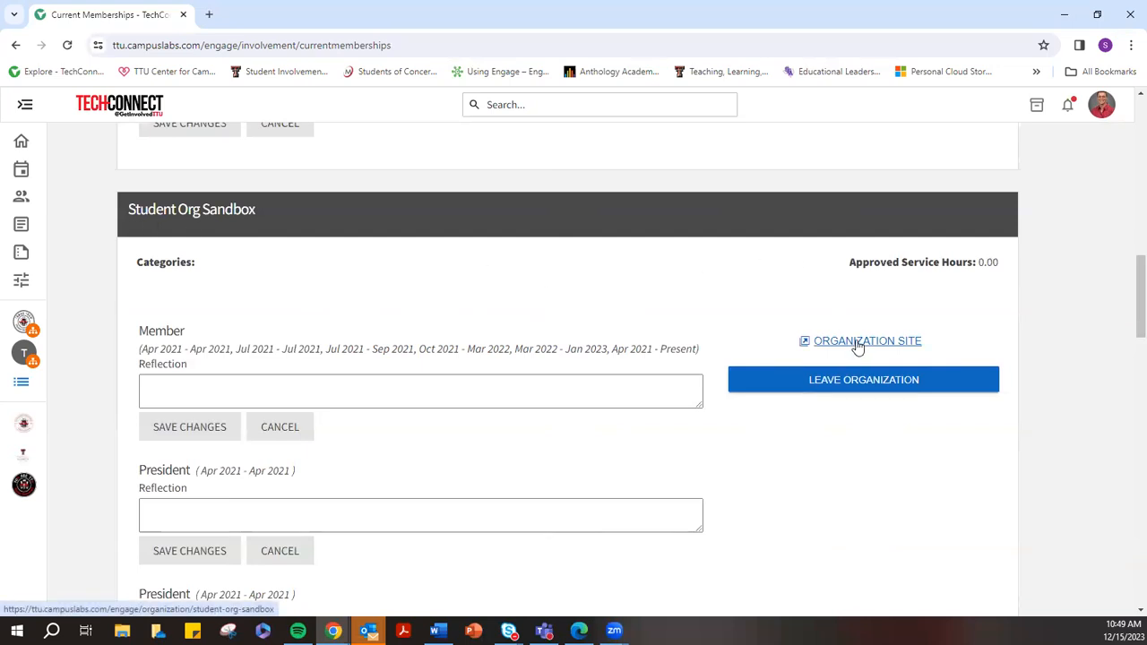
pyautogui.click(15, 44)
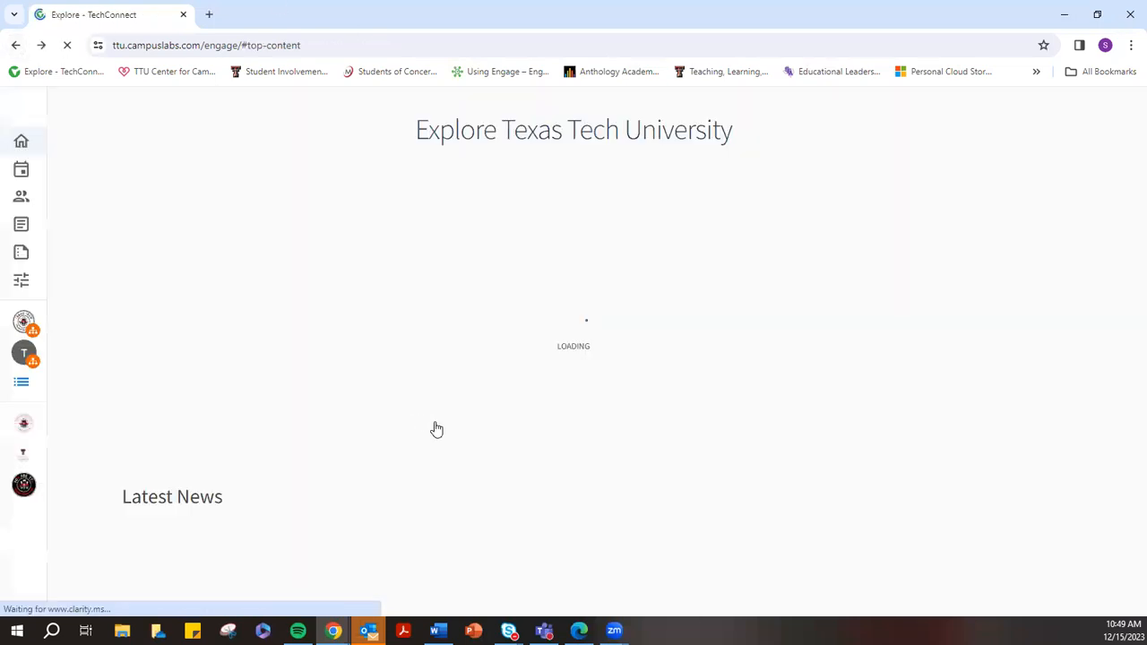
# Scroll to My Organizations and open the Student Org Sandbox tile
pyautogui.scroll(-6, 462, 412)
pyautogui.scroll(-3, 460, 411)
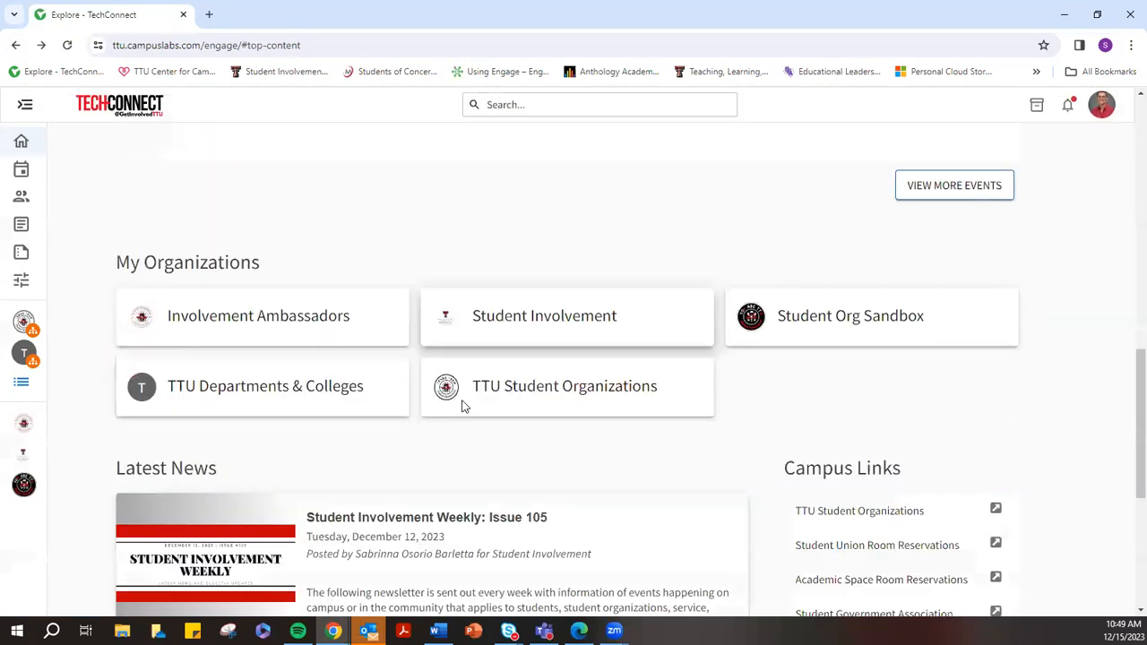
pyautogui.click(866, 246)
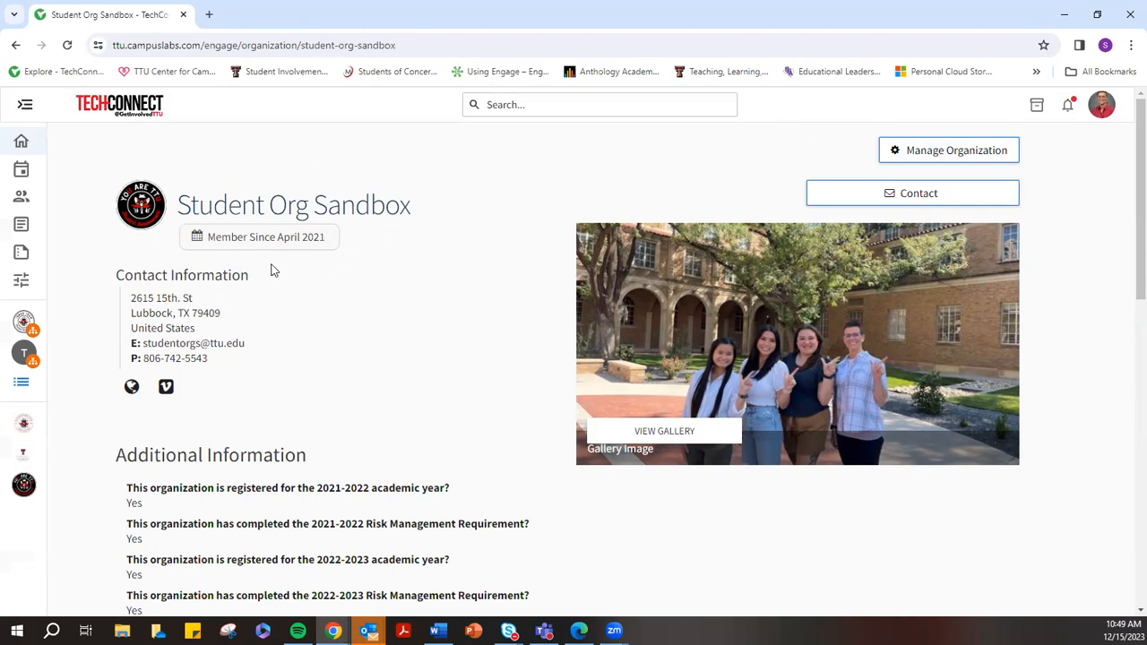
pyautogui.moveTo(117, 275); pyautogui.dragTo(225, 364)
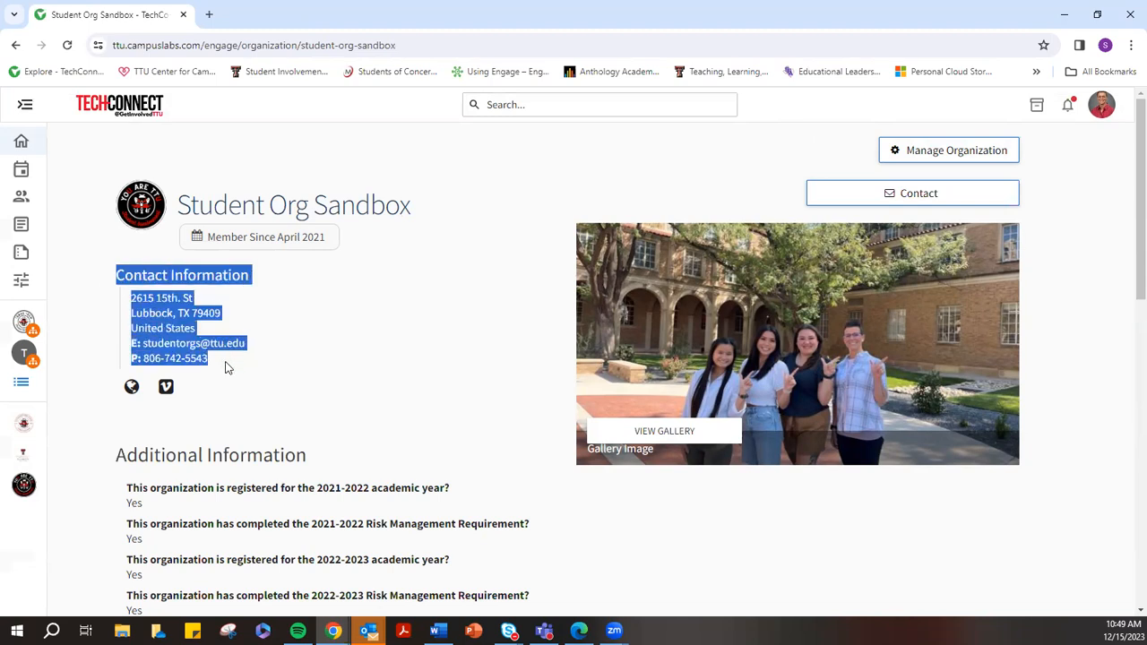
pyautogui.click(271, 347)
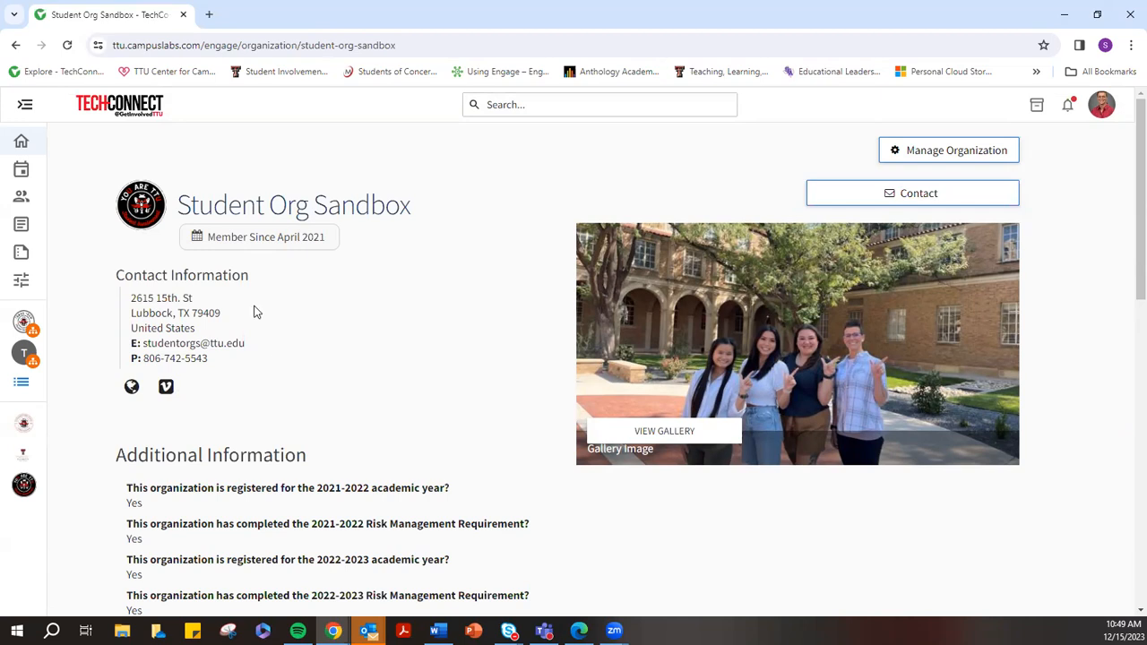
pyautogui.moveTo(118, 274); pyautogui.dragTo(215, 368)
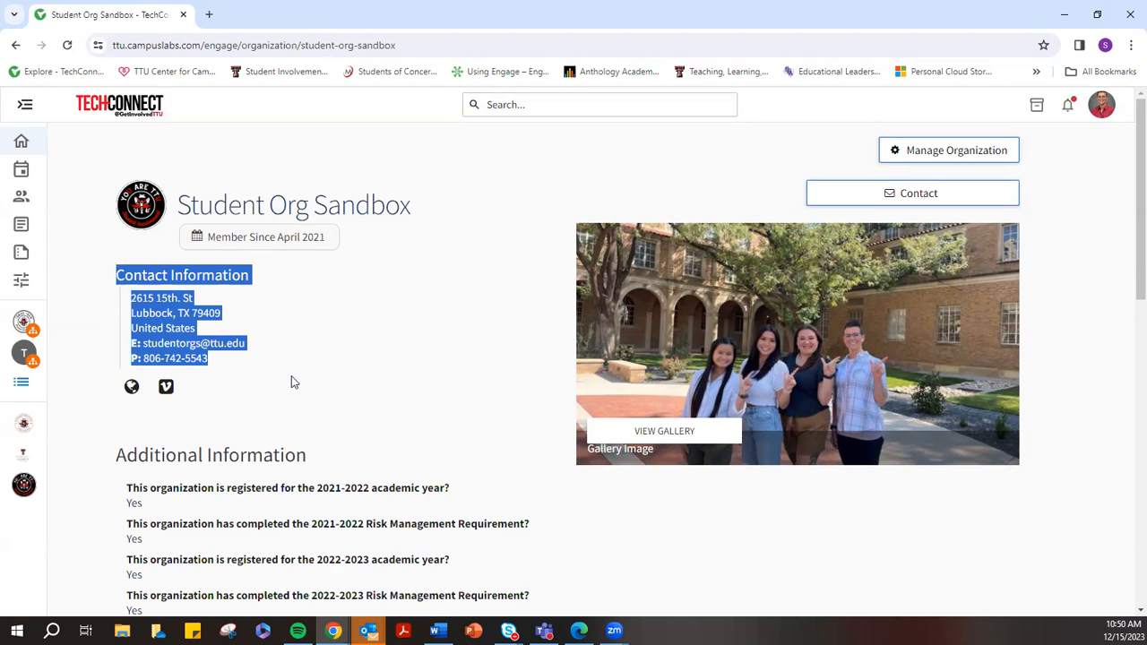
pyautogui.click(324, 329)
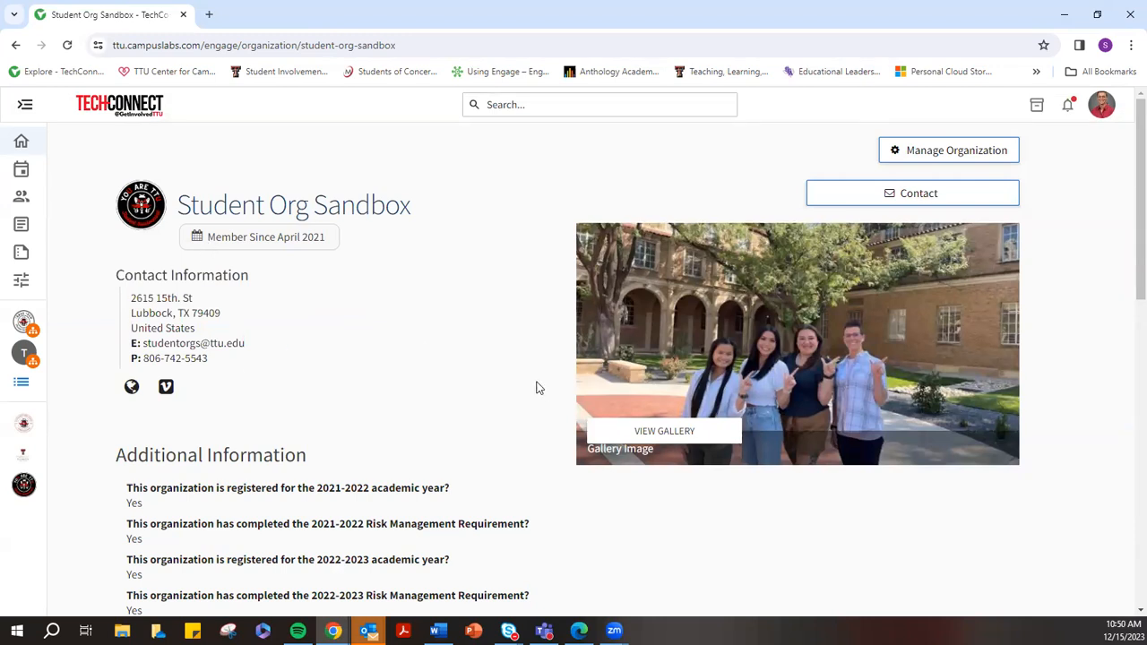
pyautogui.scroll(-6, 406, 345)
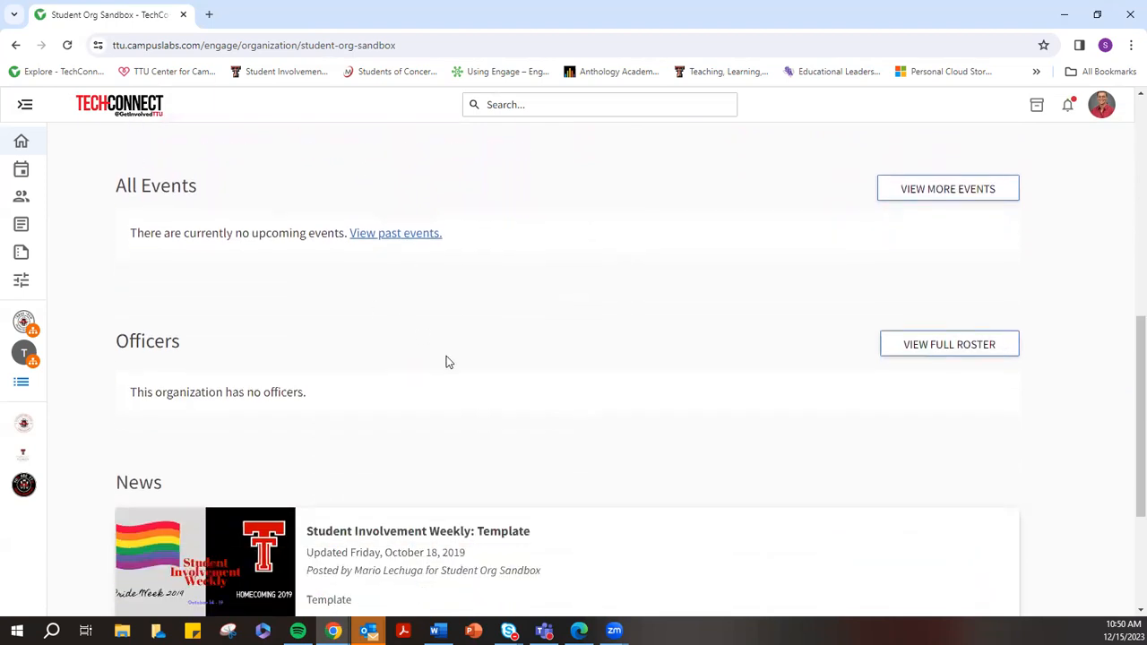
pyautogui.scroll(-1, 445, 358)
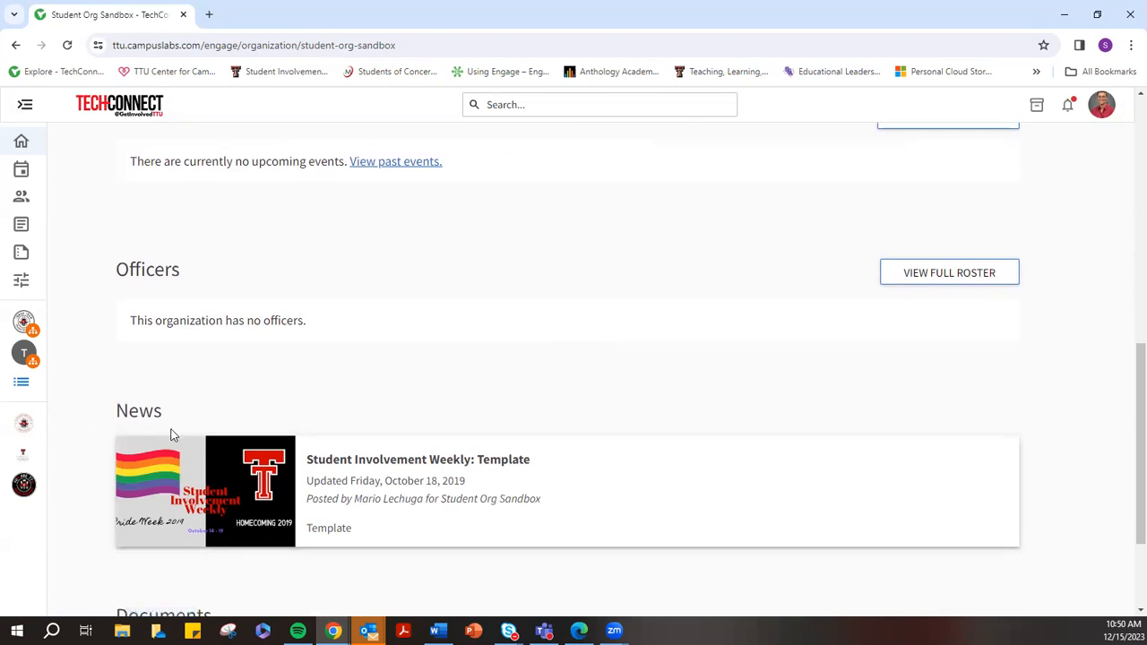
pyautogui.scroll(-2, 166, 404)
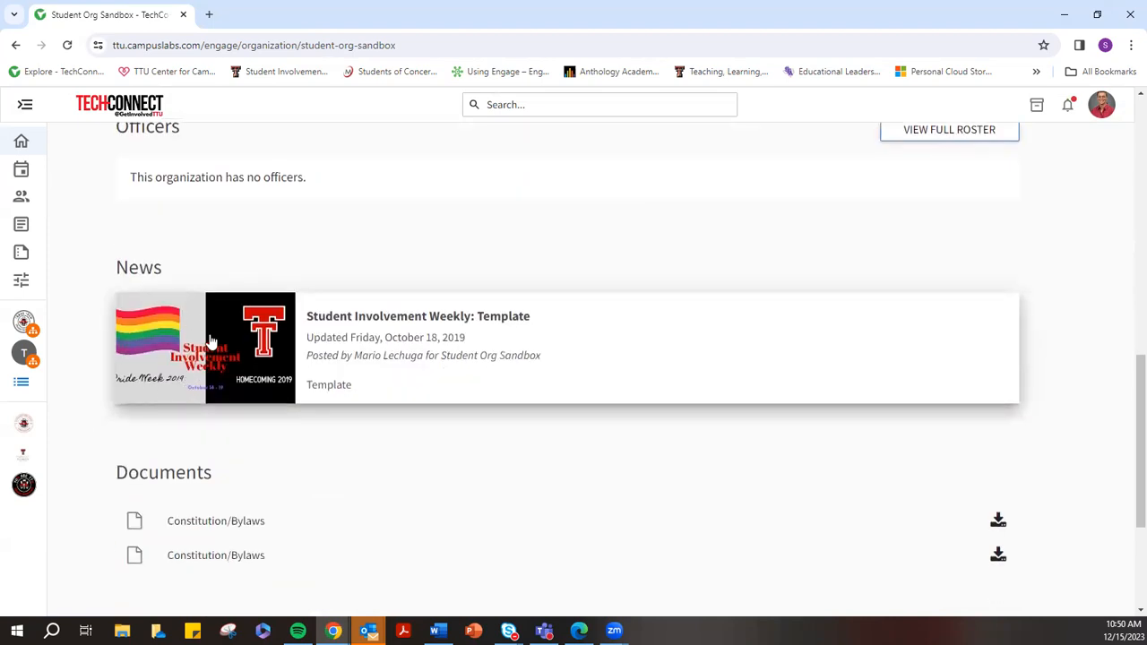
pyautogui.scroll(-1, 237, 354)
pyautogui.scroll(-1, 242, 356)
pyautogui.moveTo(213, 335); pyautogui.dragTo(114, 331)
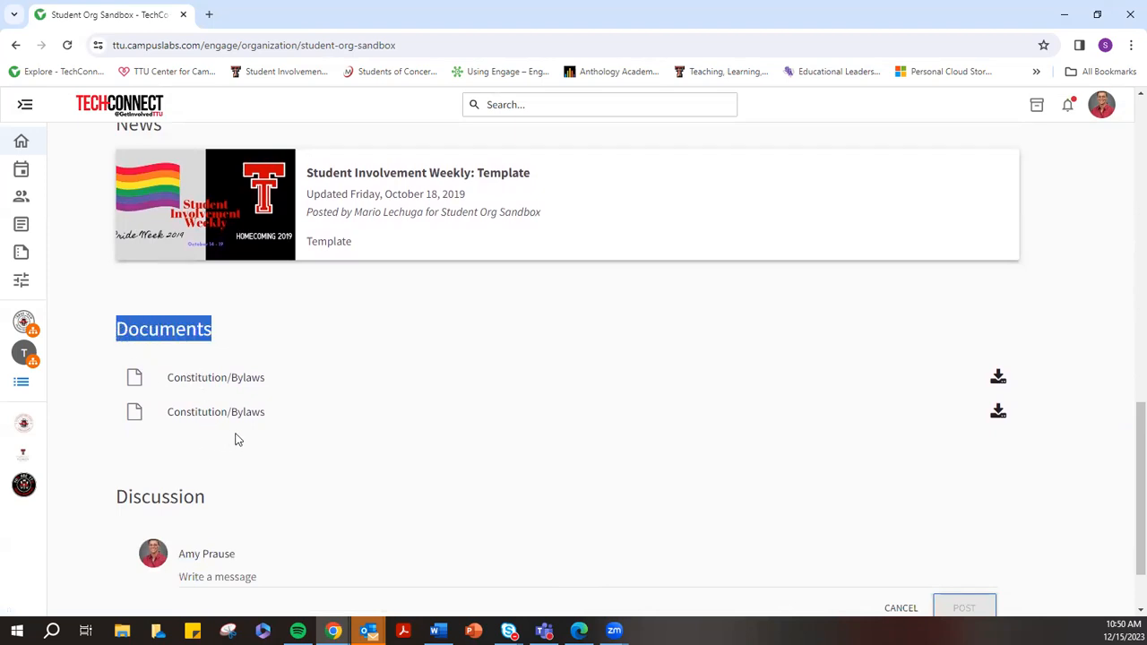
pyautogui.scroll(5, 276, 433)
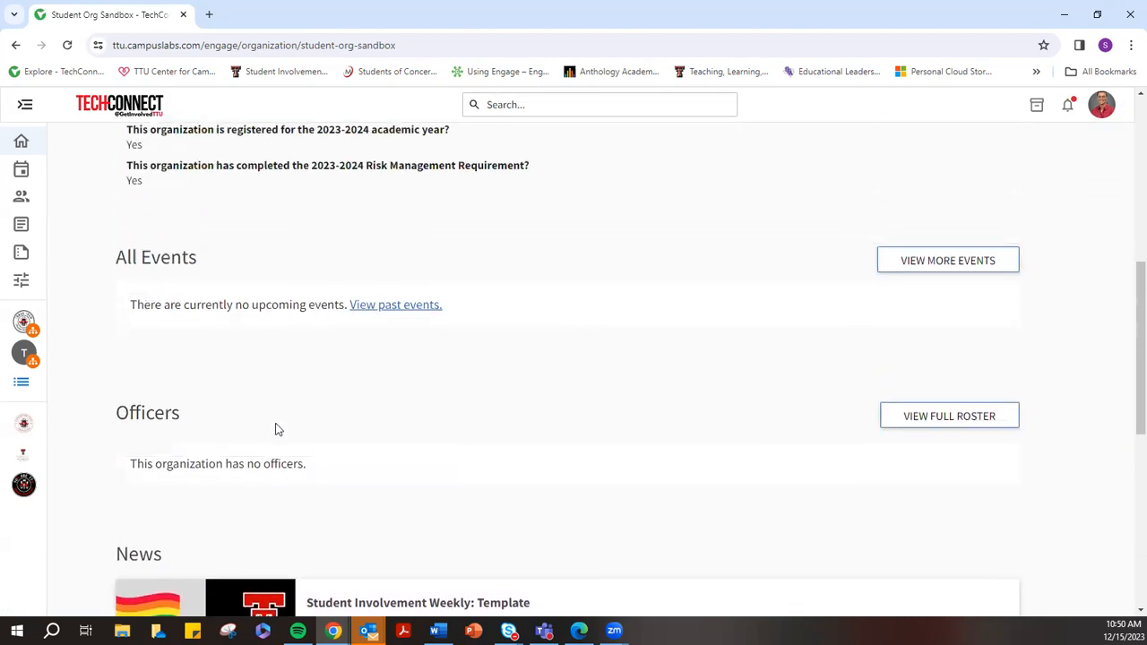
pyautogui.moveTo(180, 413); pyautogui.dragTo(116, 413)
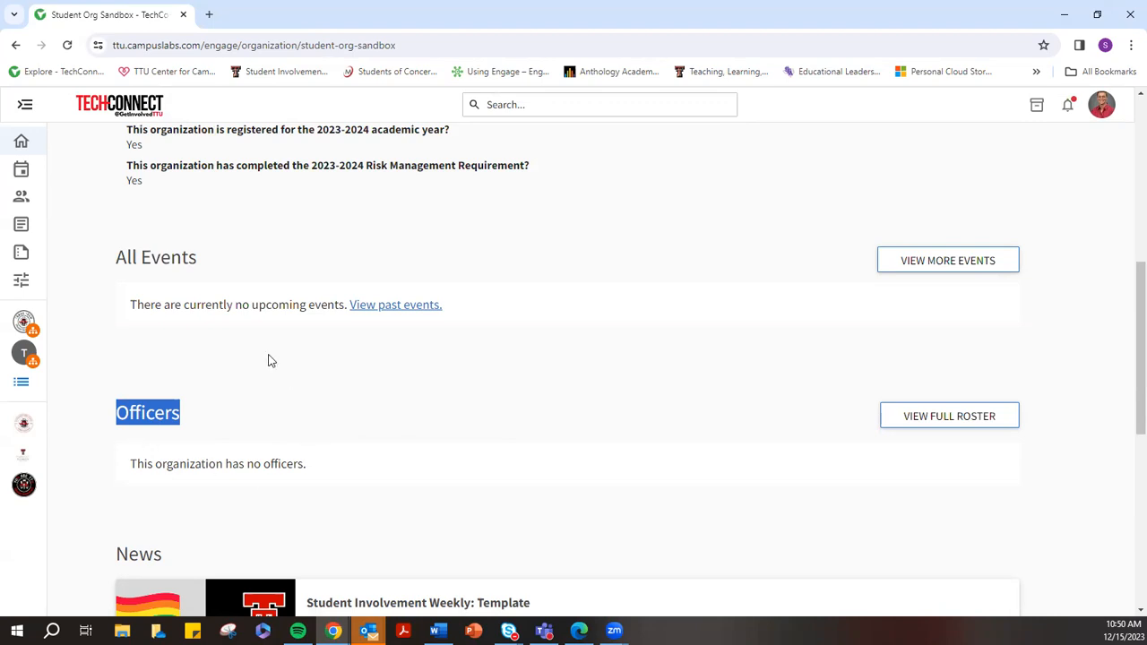
pyautogui.scroll(2, 256, 350)
pyautogui.moveTo(112, 406); pyautogui.dragTo(205, 419)
pyautogui.click(151, 406)
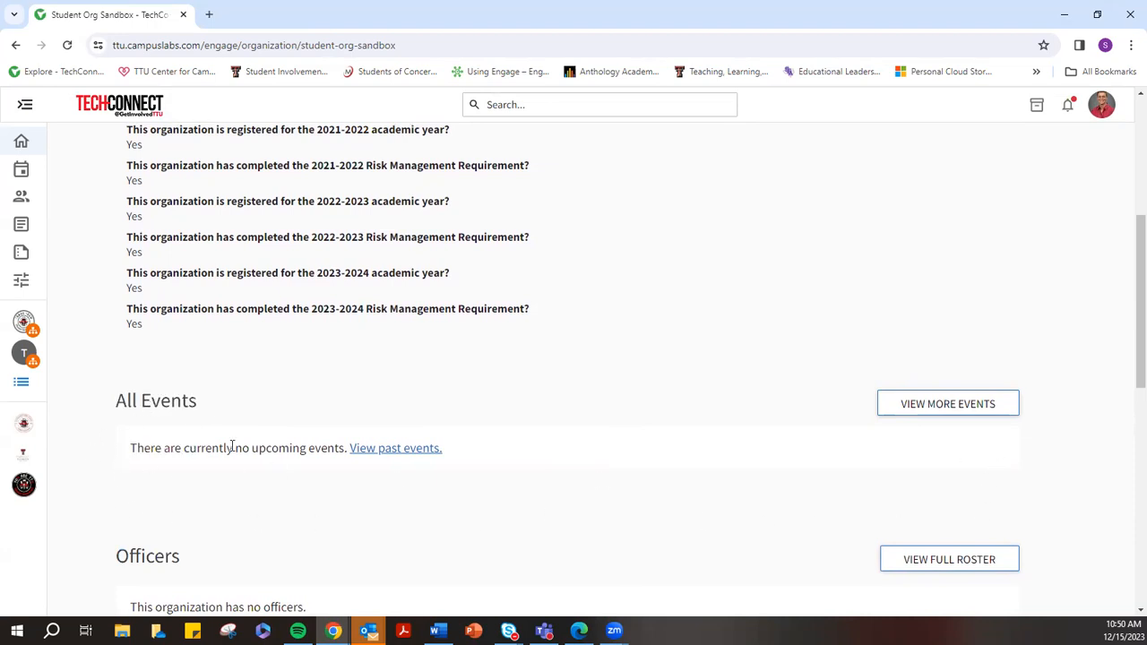
pyautogui.scroll(5, 231, 446)
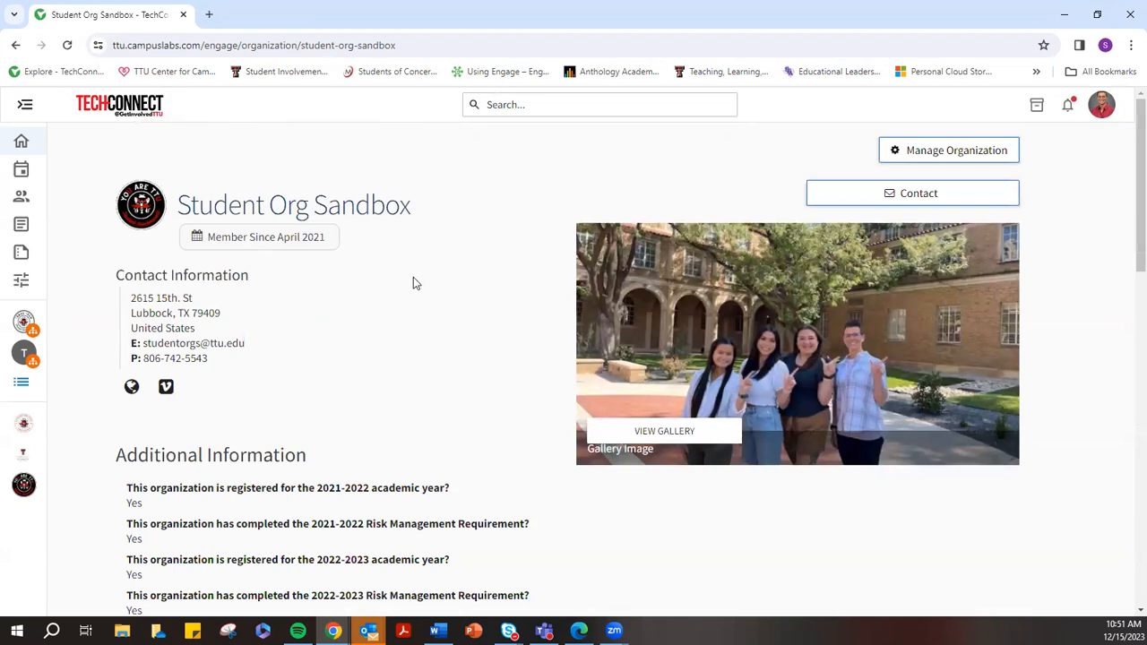
# Open Manage Organization for Student Org Sandbox
pyautogui.click(948, 155)
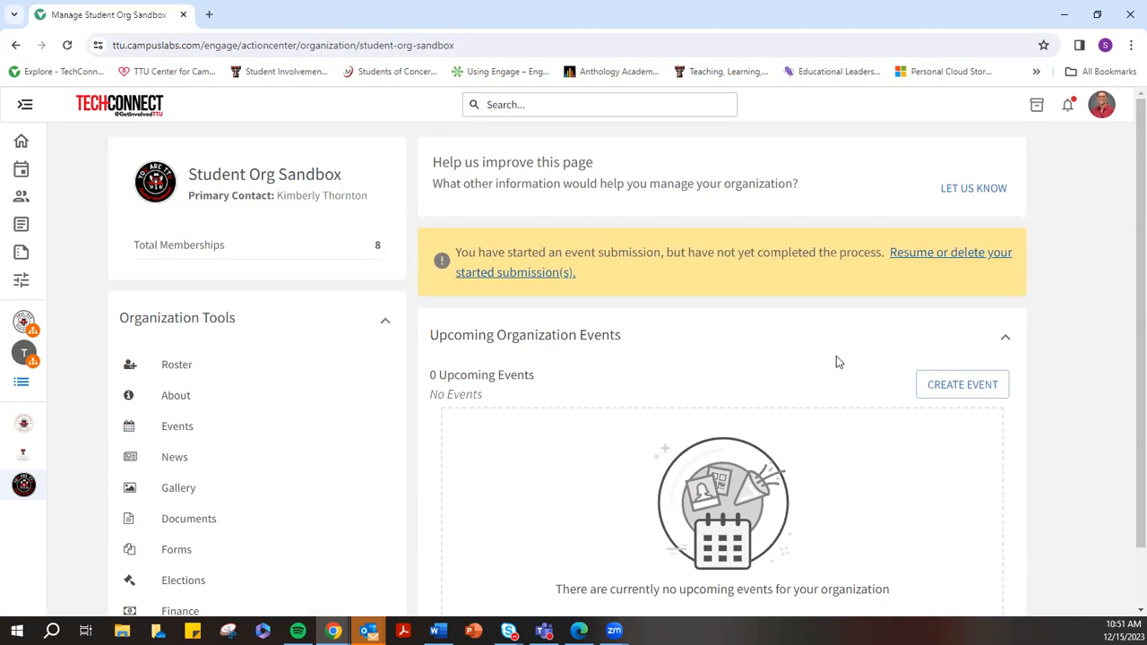
pyautogui.scroll(-1, 836, 361)
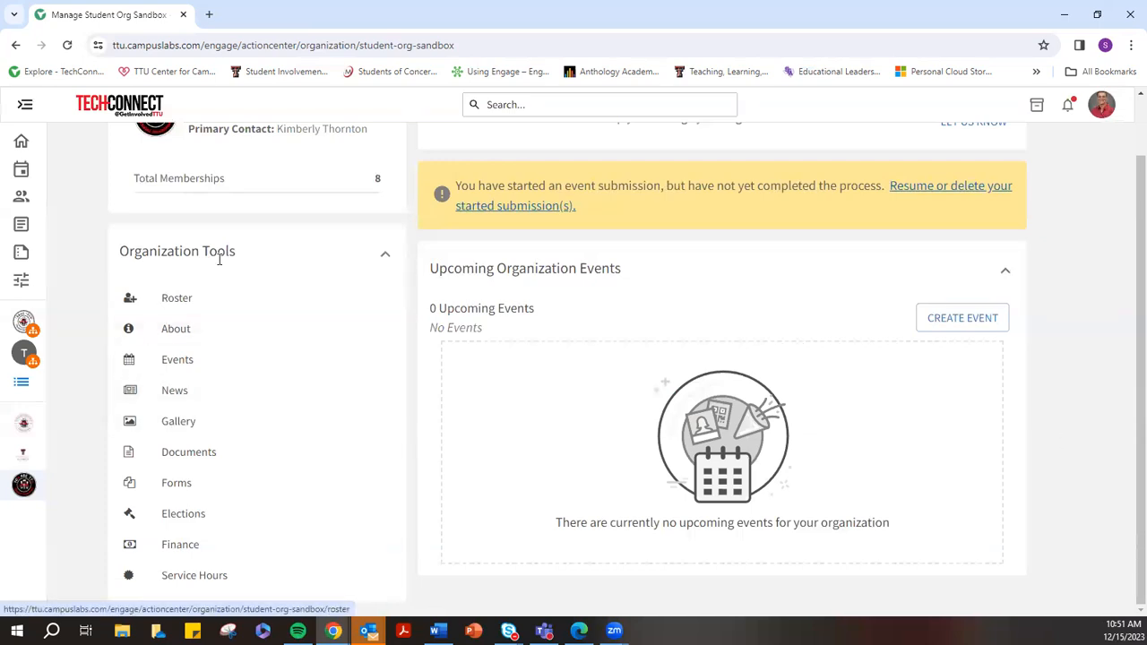
pyautogui.moveTo(236, 252); pyautogui.dragTo(122, 254)
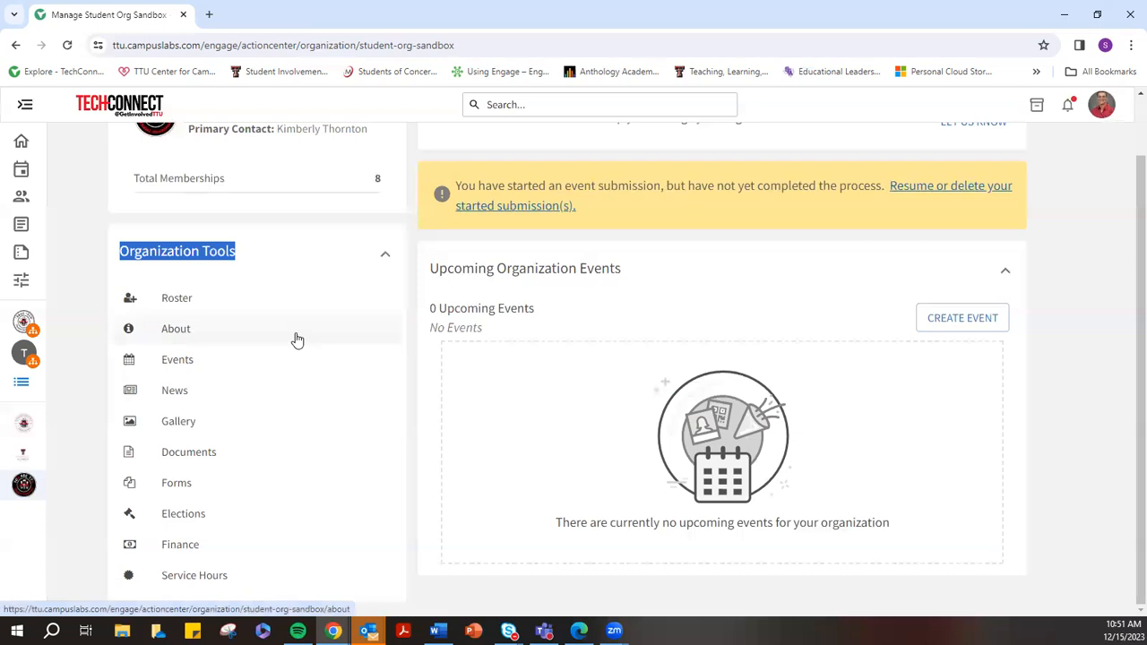
pyautogui.click(81, 276)
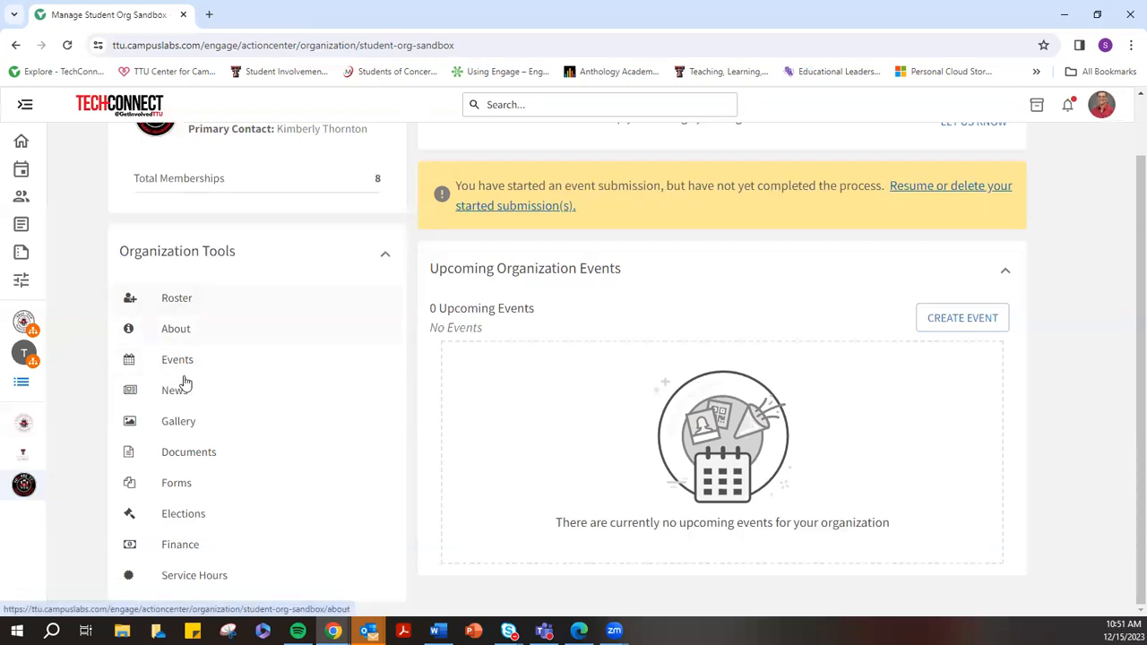
pyautogui.click(174, 301)
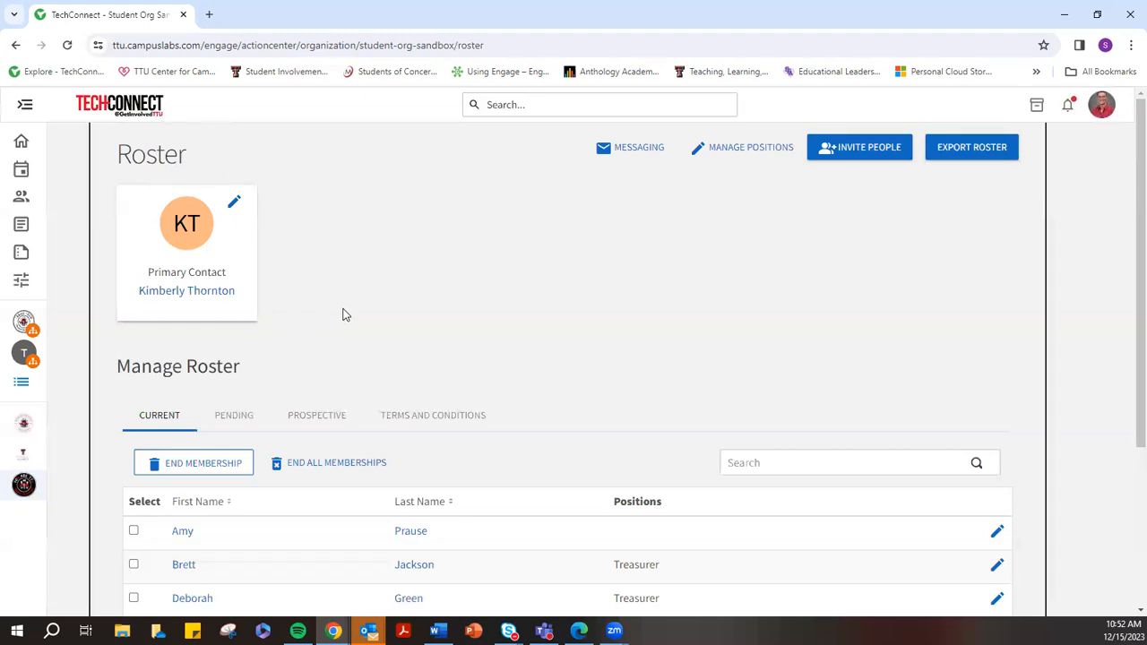
# Scroll through the Current roster table of 8 members and their positions
pyautogui.scroll(-3, 443, 290)
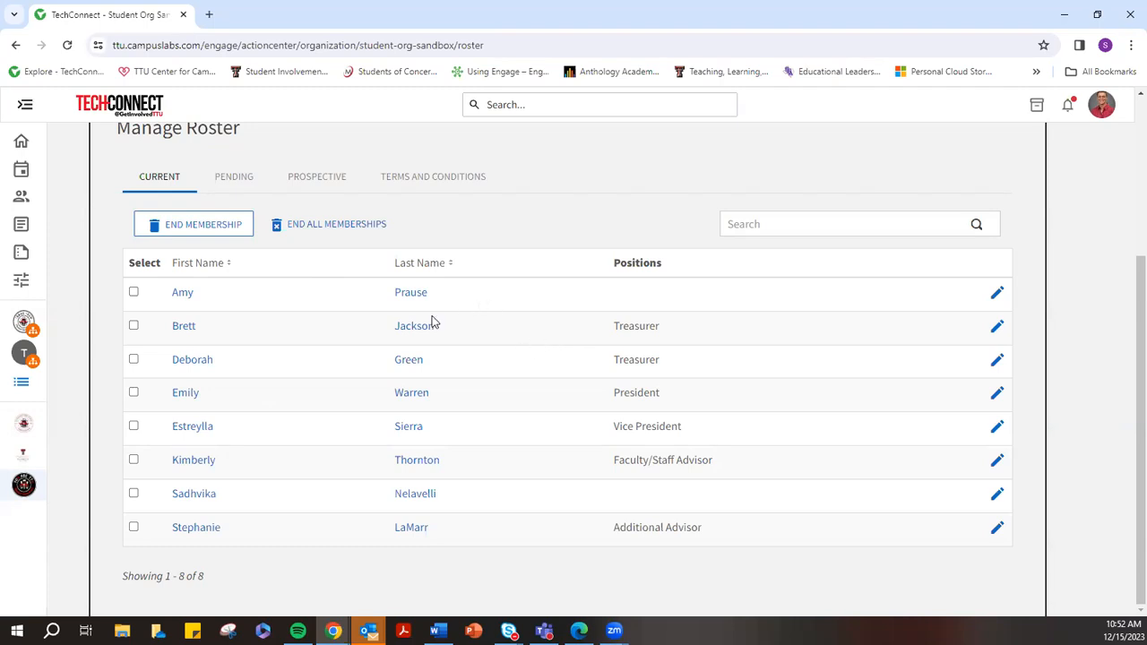
pyautogui.scroll(3, 610, 302)
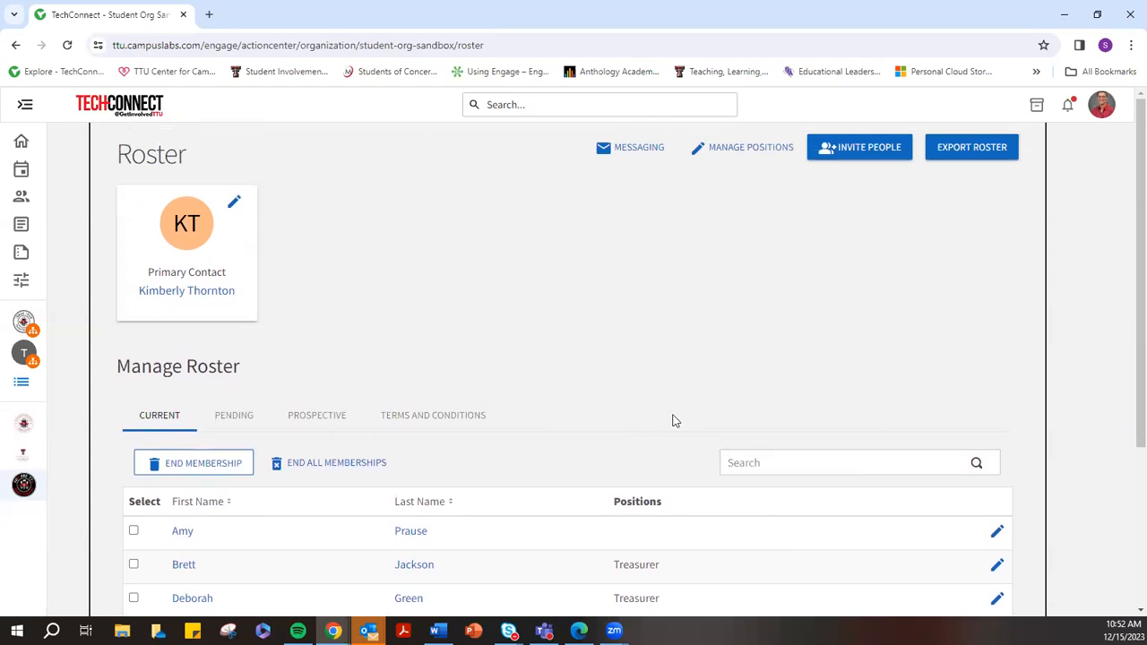
pyautogui.scroll(-3, 684, 348)
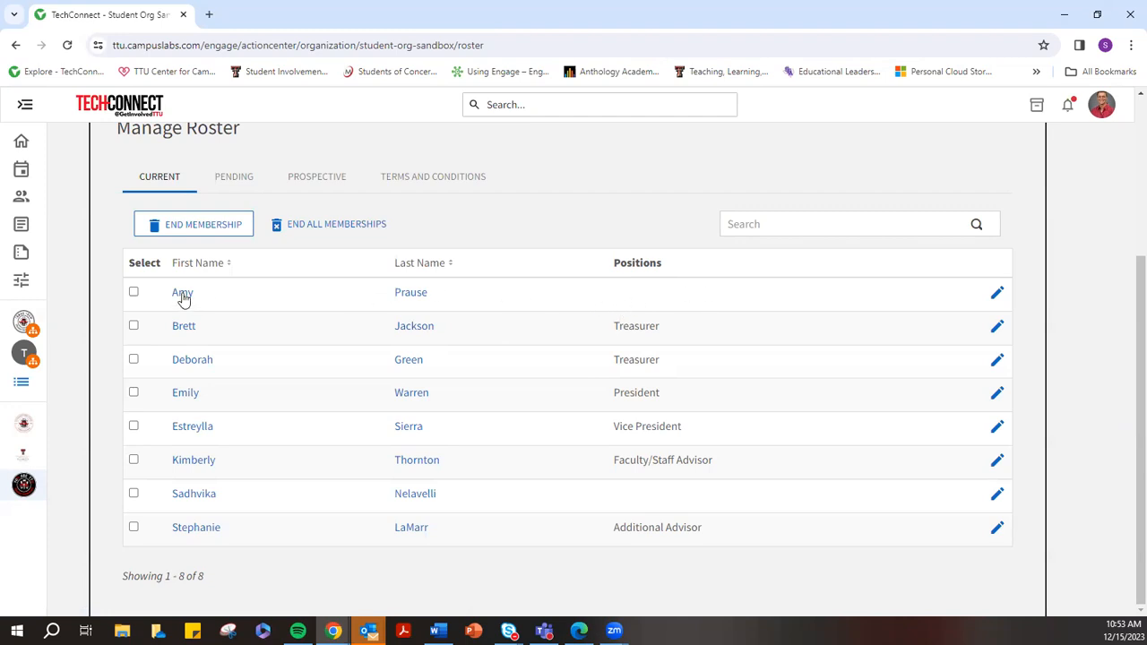
# Assign the Treasurer position to the first roster member and save
pyautogui.click(997, 293)
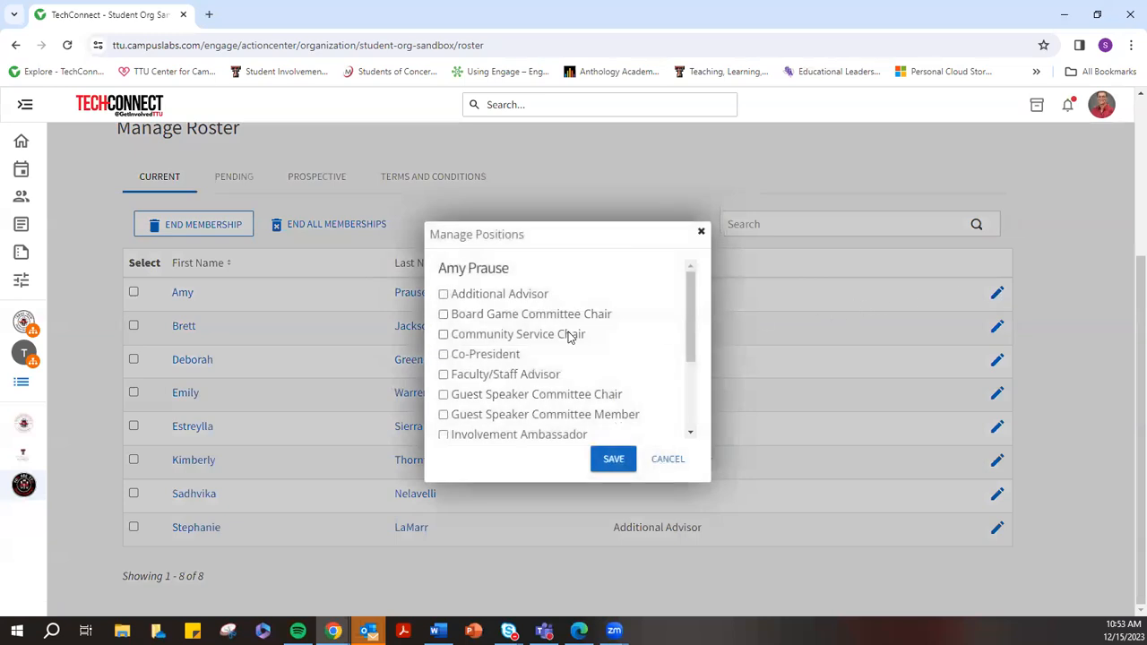
pyautogui.scroll(-3, 463, 303)
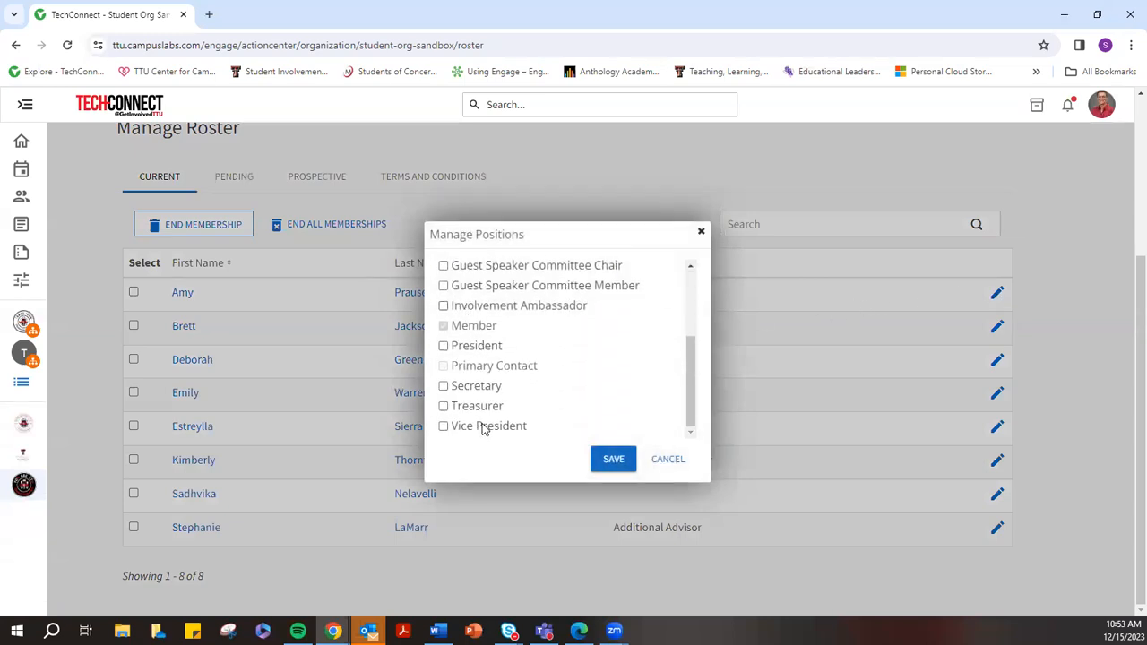
pyautogui.scroll(3, 488, 394)
pyautogui.scroll(3, 491, 387)
pyautogui.scroll(-2, 546, 387)
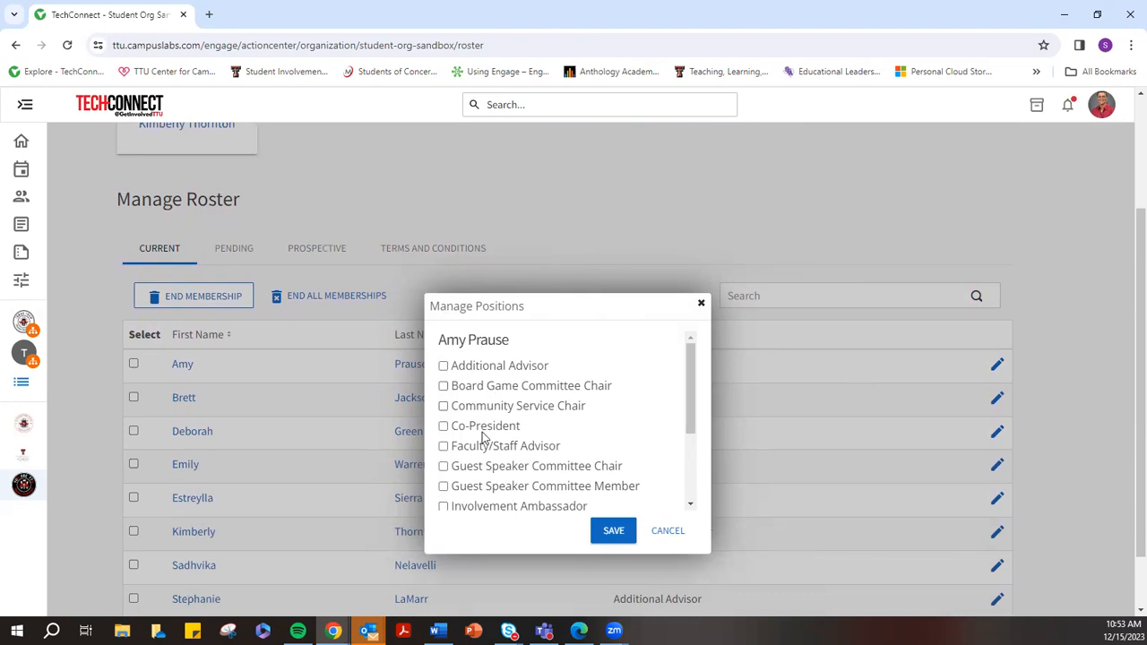
pyautogui.scroll(-3, 489, 422)
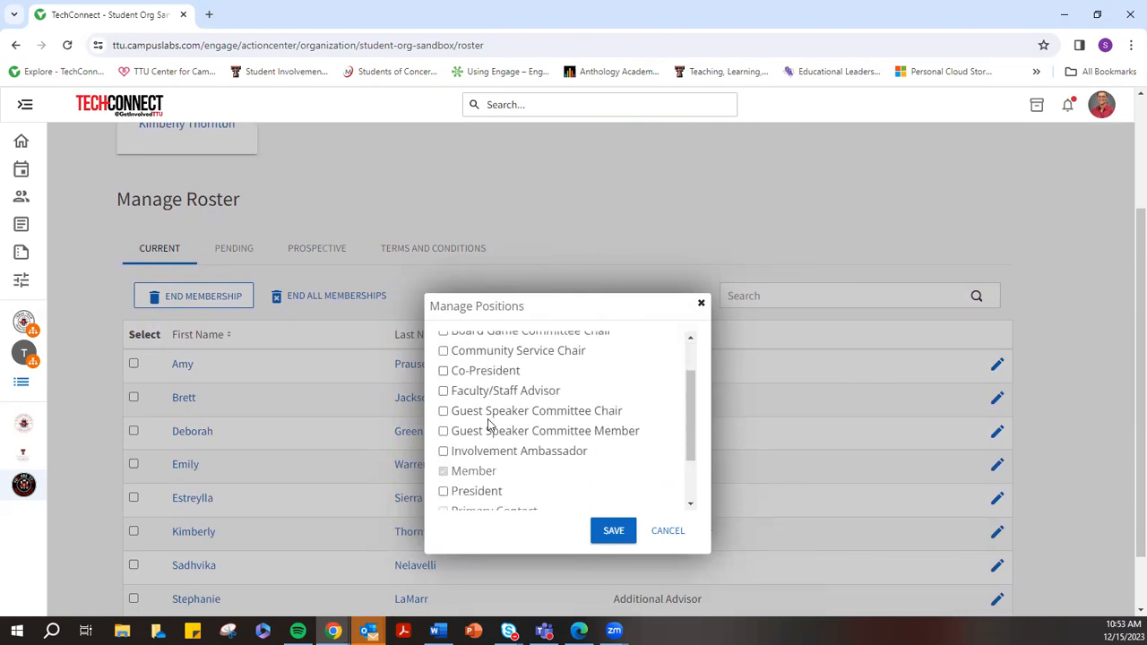
pyautogui.click(443, 478)
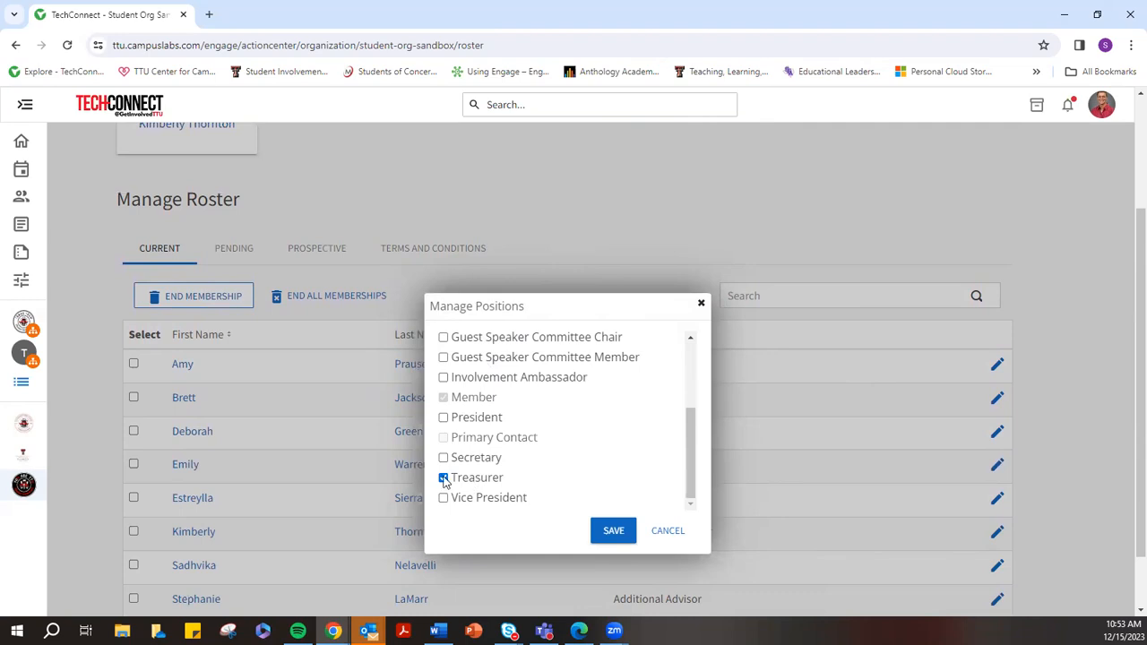
pyautogui.click(617, 539)
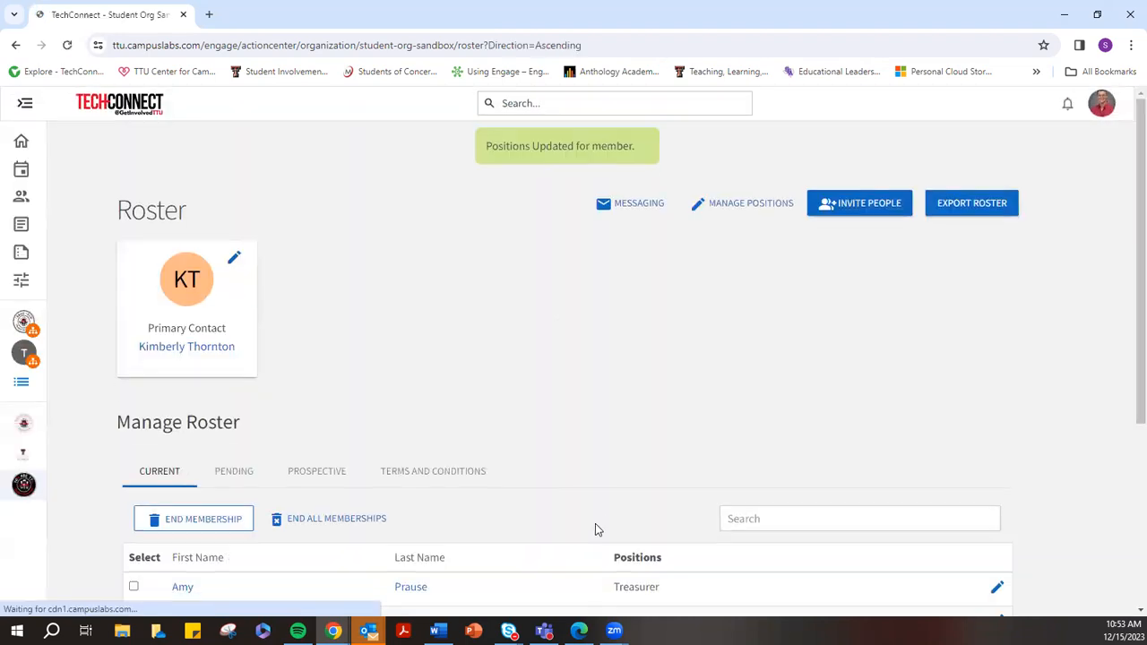
# Open Manage Positions for the second roster member
pyautogui.scroll(-2, 489, 448)
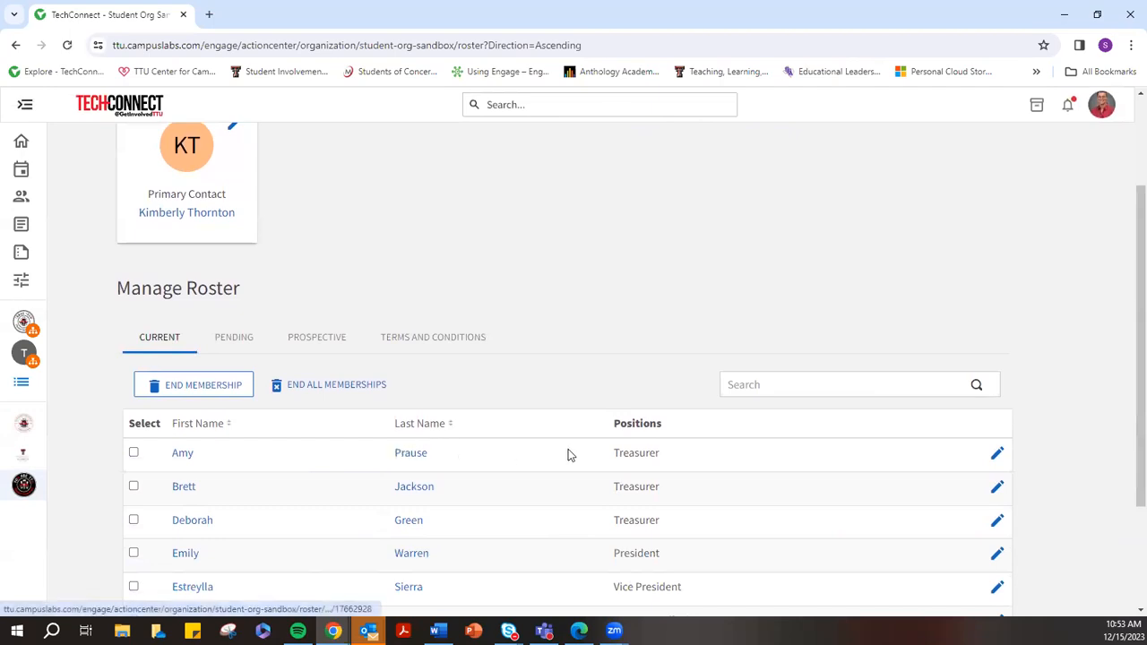
pyautogui.scroll(-1, 425, 395)
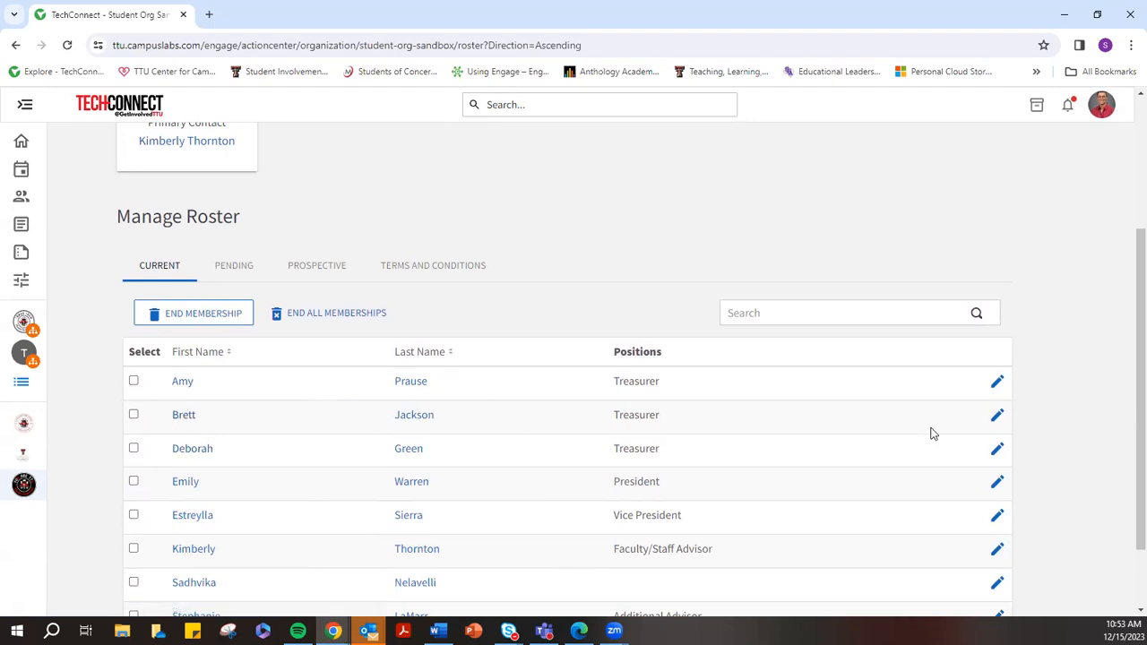
pyautogui.click(998, 415)
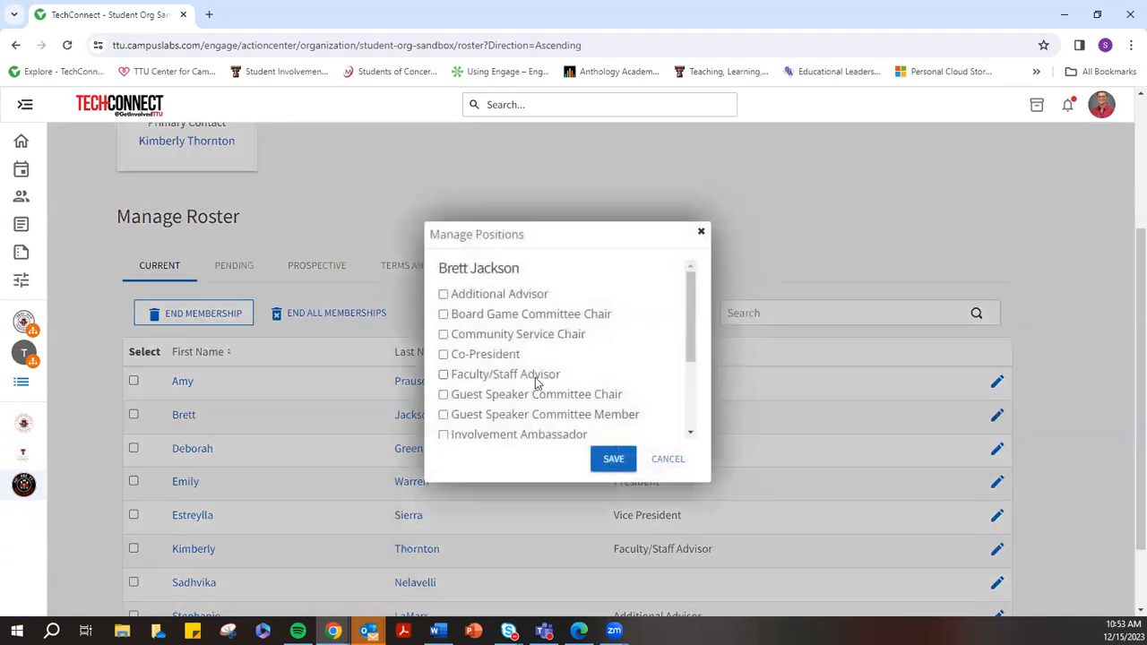
# Remove the Treasurer position from the second member and save
pyautogui.scroll(-2, 536, 382)
pyautogui.click(444, 406)
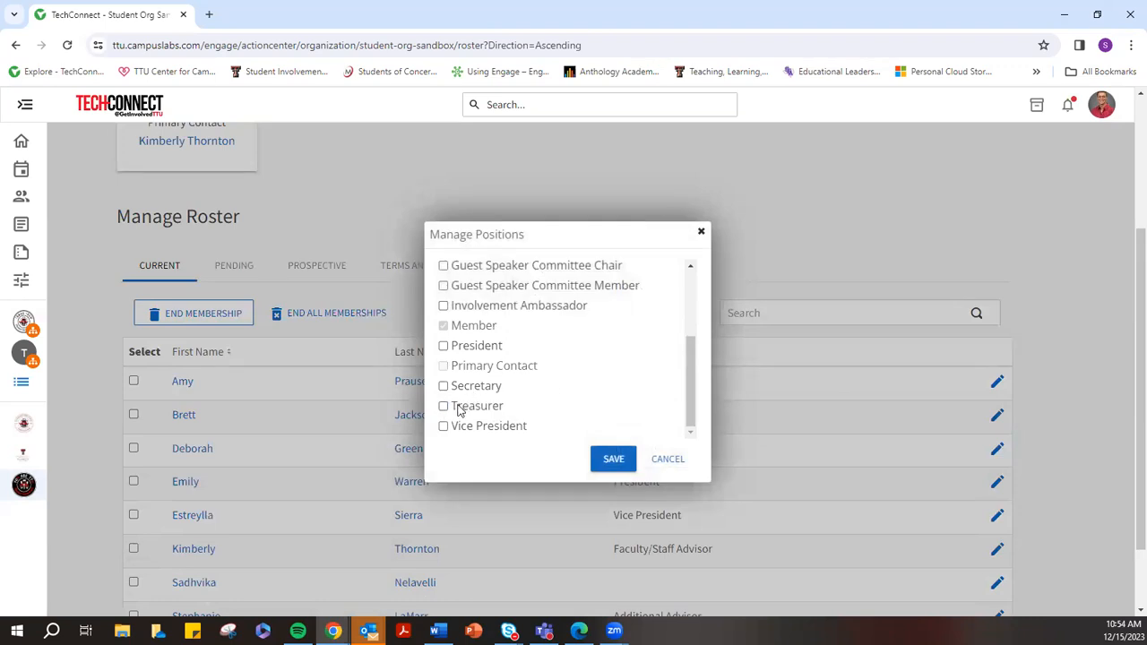
pyautogui.click(614, 459)
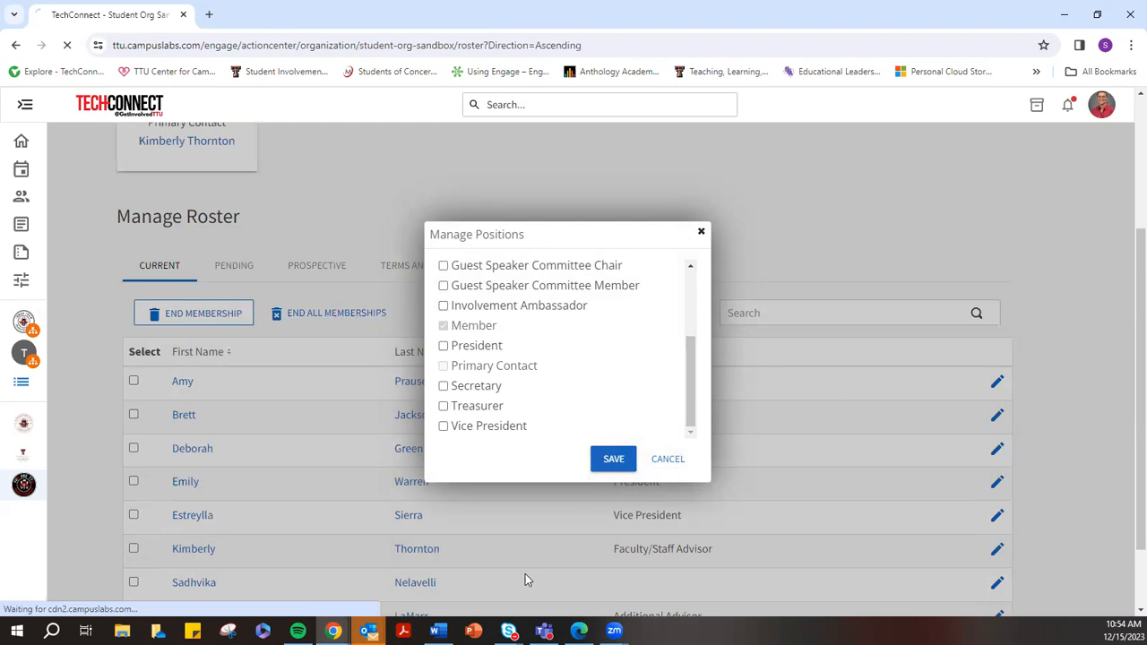
# Review the Current roster, tick and untick a member, then switch to the Pending tab
pyautogui.scroll(-2, 527, 516)
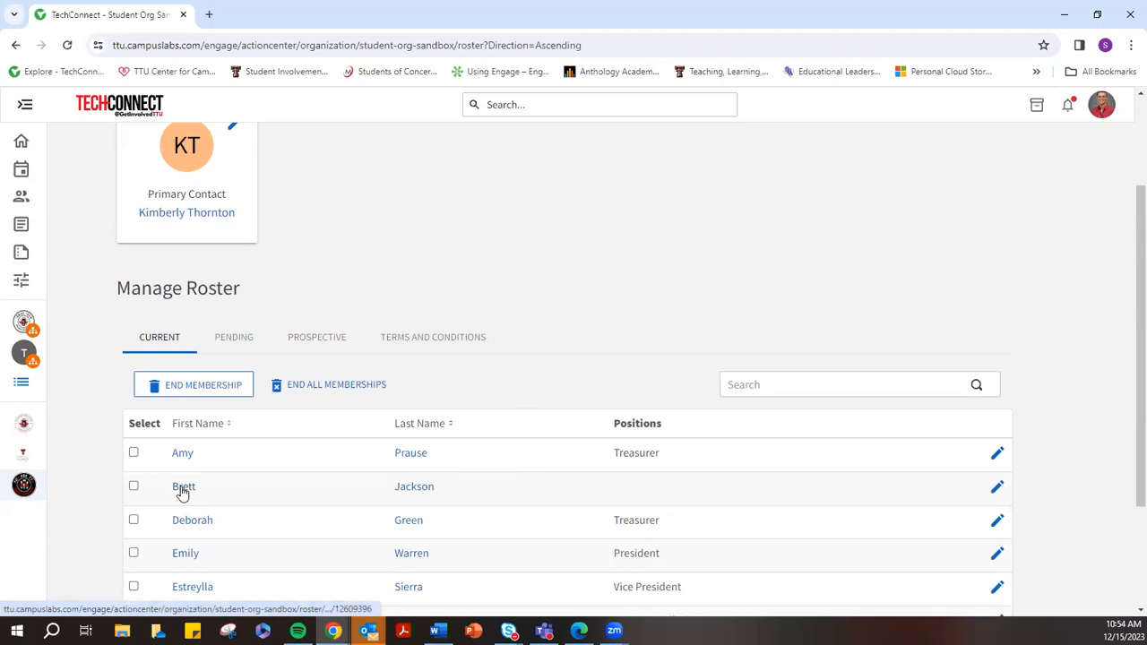
pyautogui.scroll(-2, 428, 485)
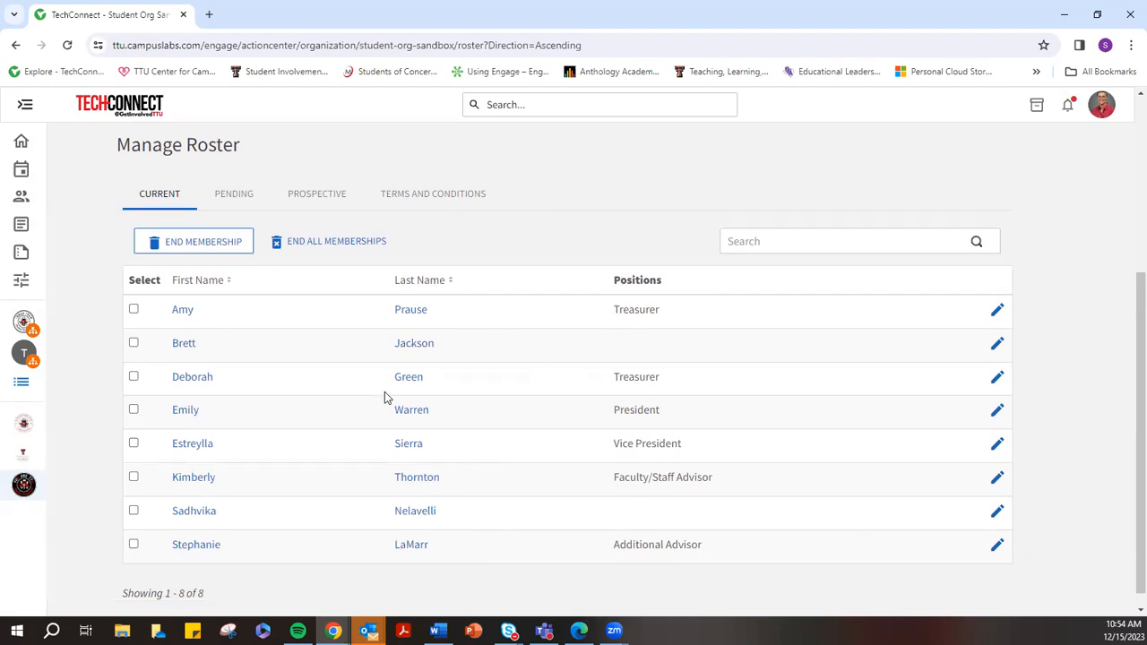
pyautogui.scroll(1, 469, 371)
pyautogui.scroll(-2, 472, 371)
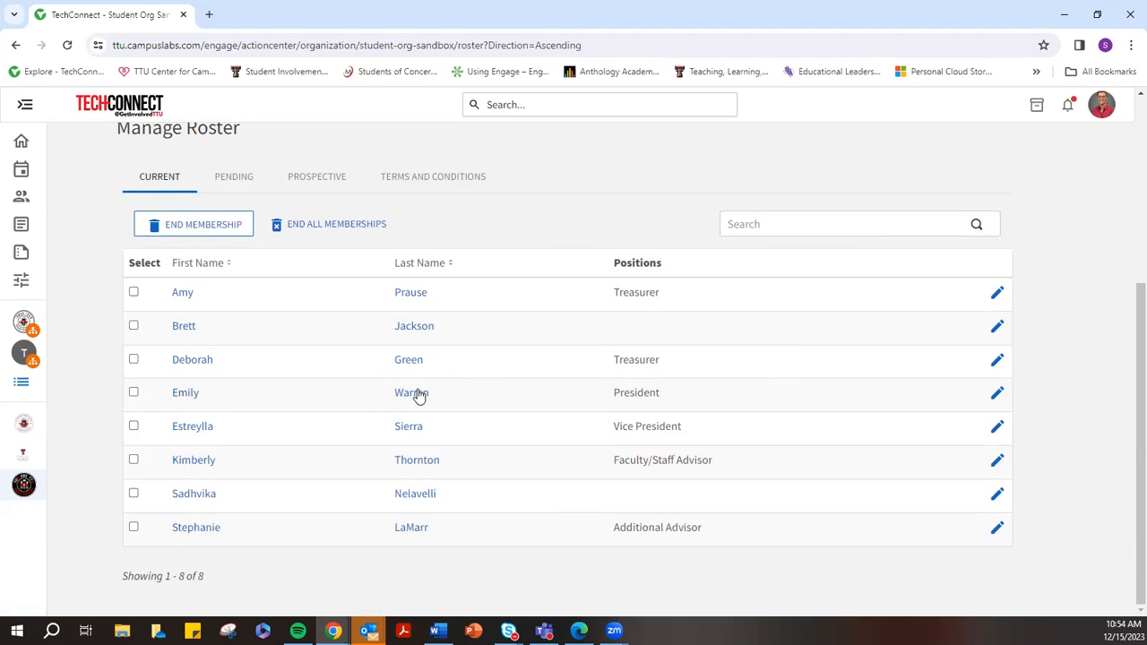
pyautogui.click(134, 392)
pyautogui.click(182, 226)
pyautogui.click(133, 392)
pyautogui.scroll(1, 471, 336)
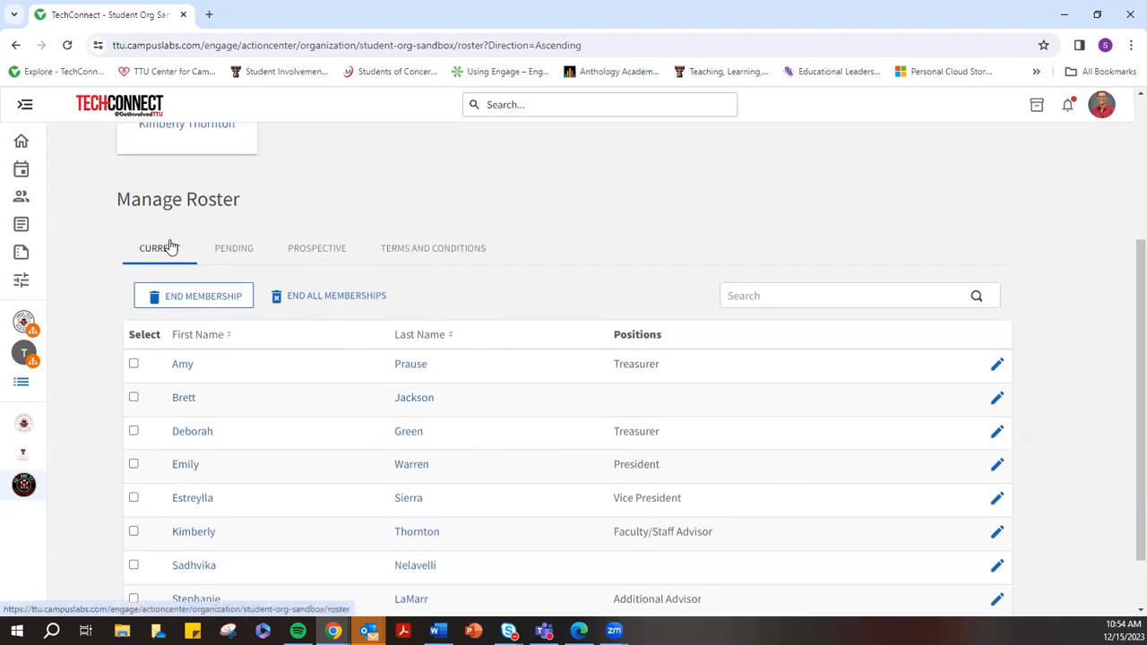
pyautogui.click(230, 255)
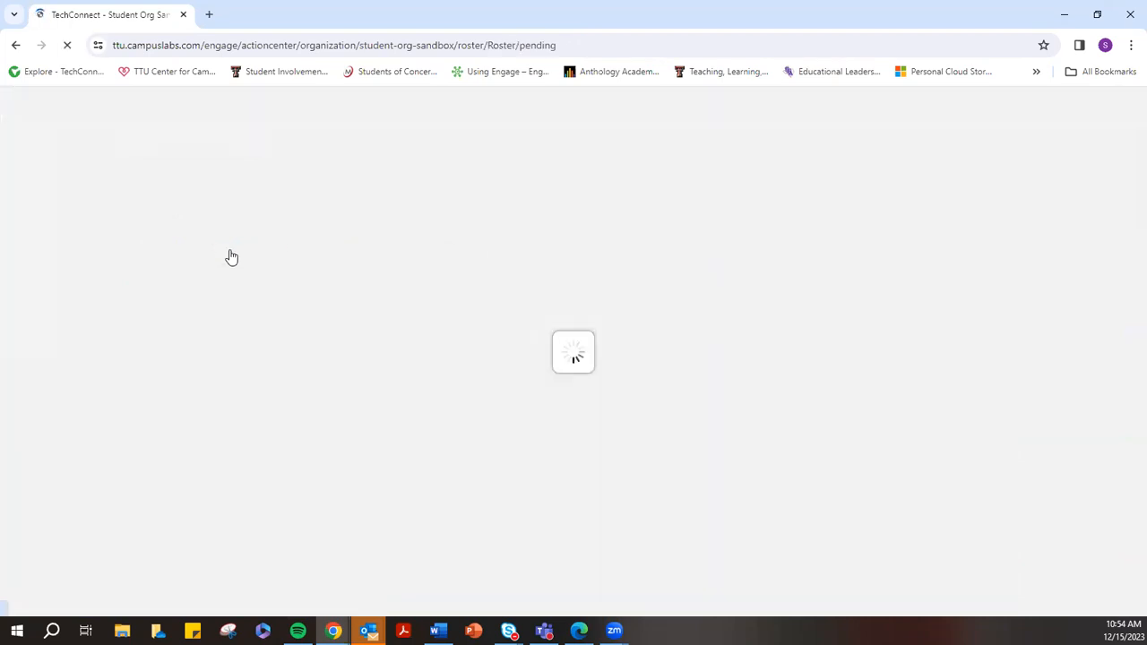
# Delete the one pending invitation and check the Prospective tab, which shows no prospective members
pyautogui.scroll(-1, 493, 319)
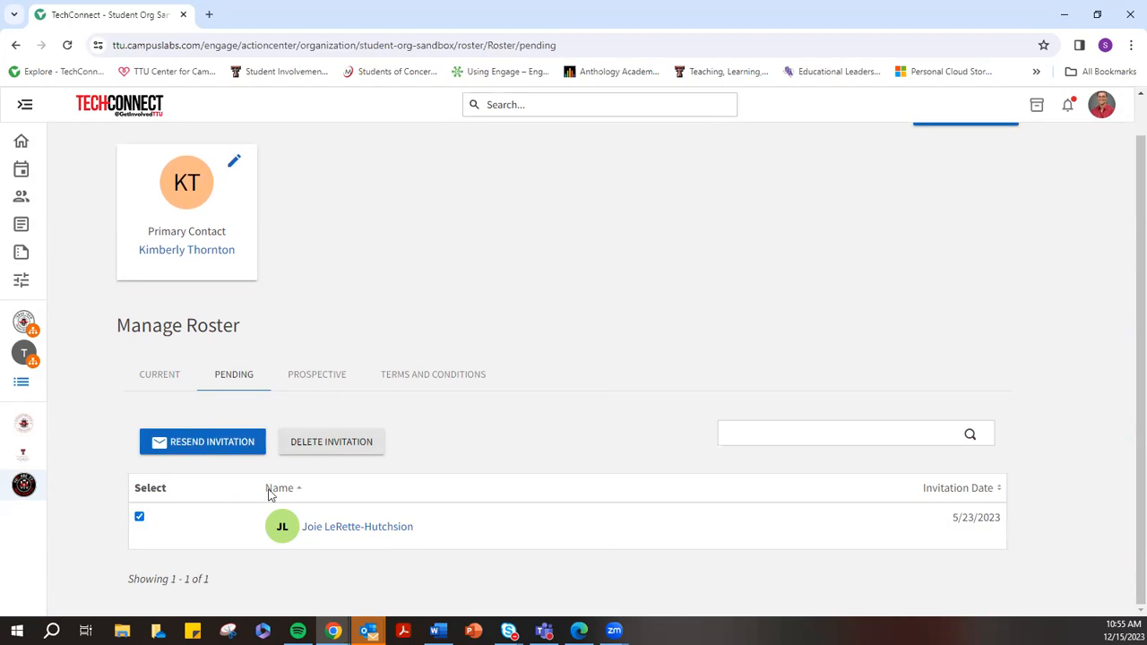
pyautogui.click(300, 445)
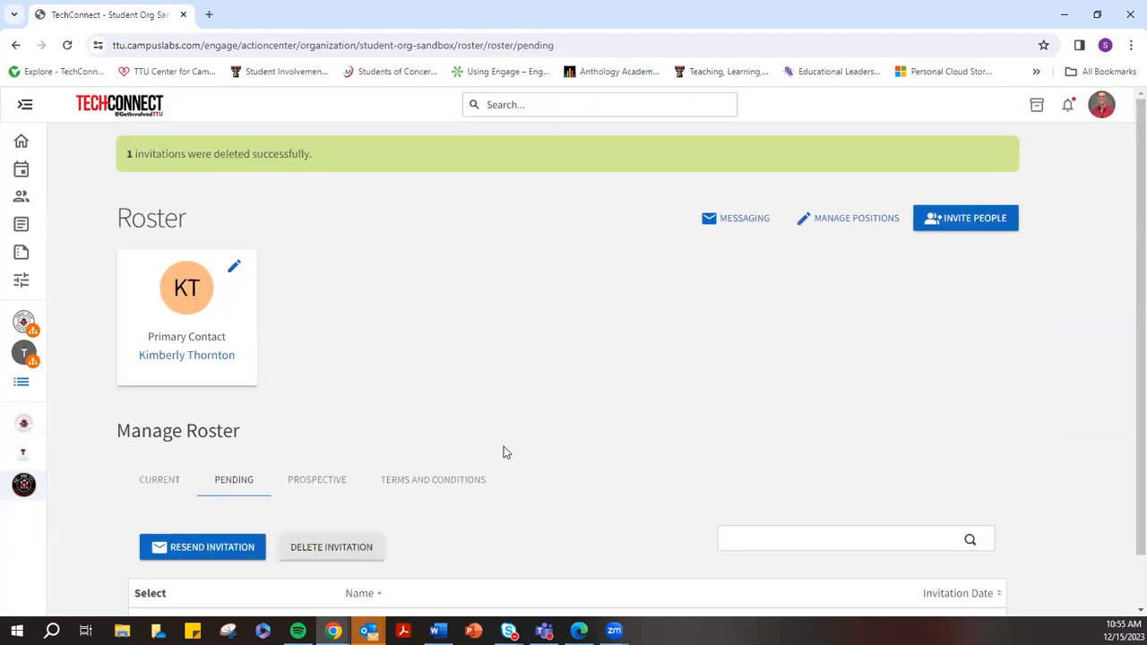
pyautogui.click(327, 481)
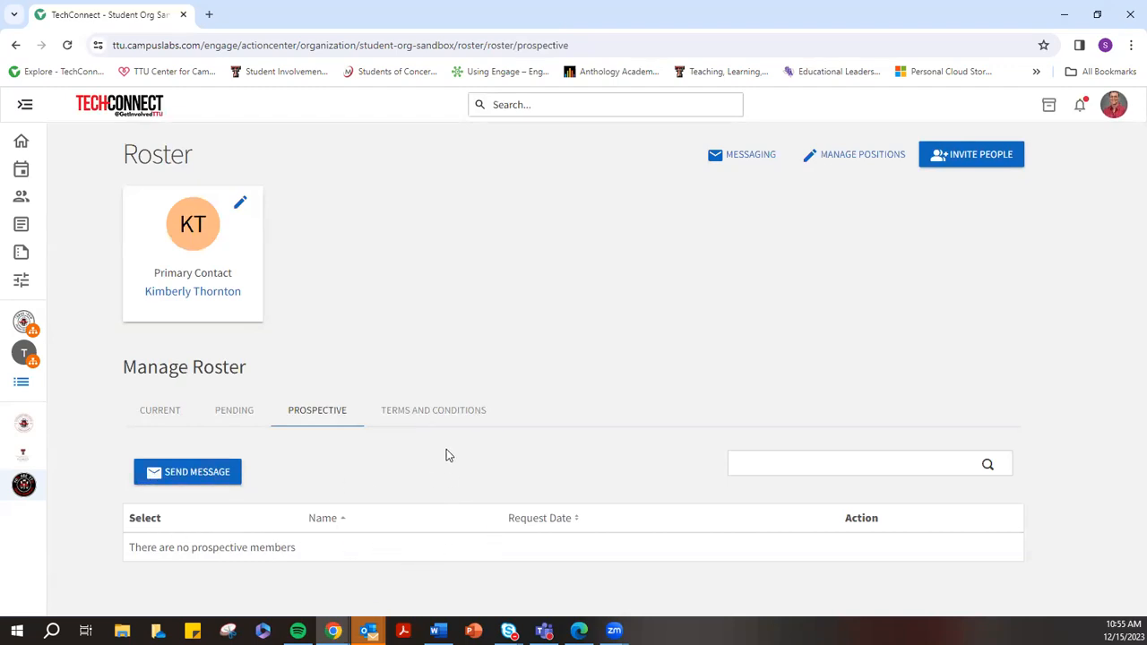
# Check the Terms and Conditions tab (no terms assigned), go back to Current, and open Manage Positions
pyautogui.click(419, 409)
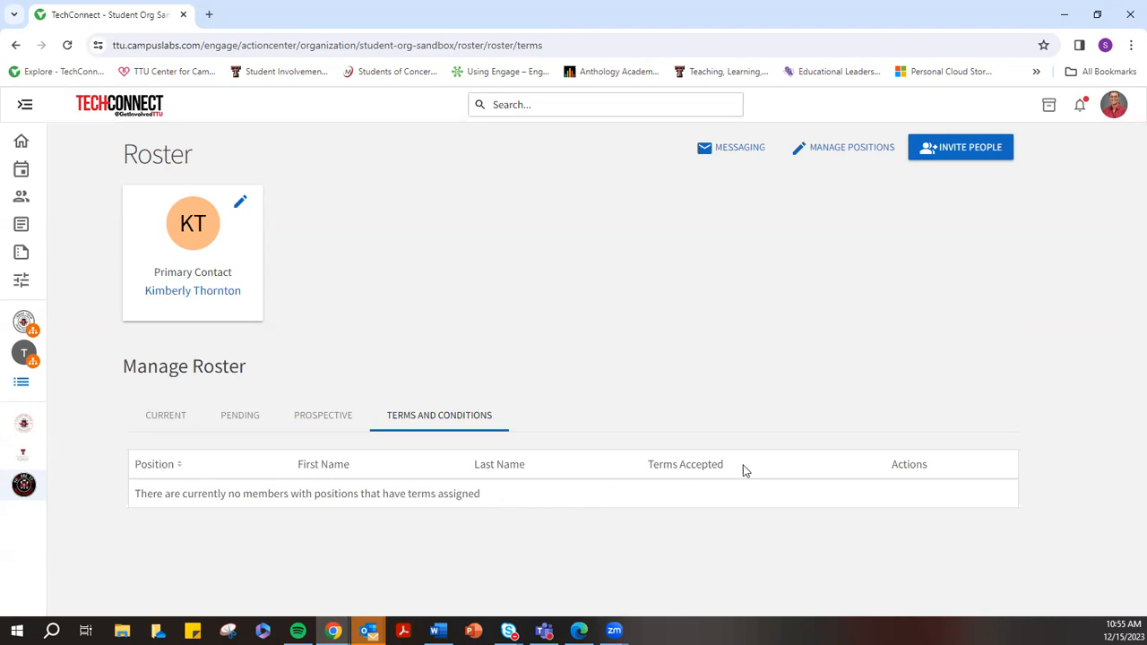
pyautogui.click(164, 417)
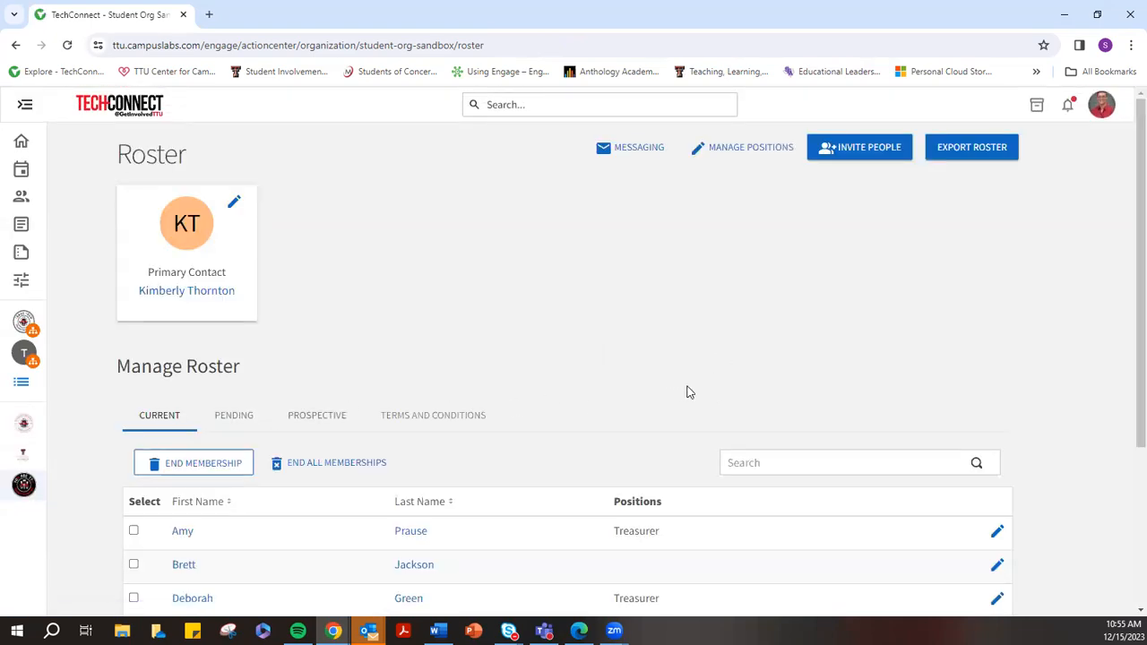
pyautogui.click(749, 150)
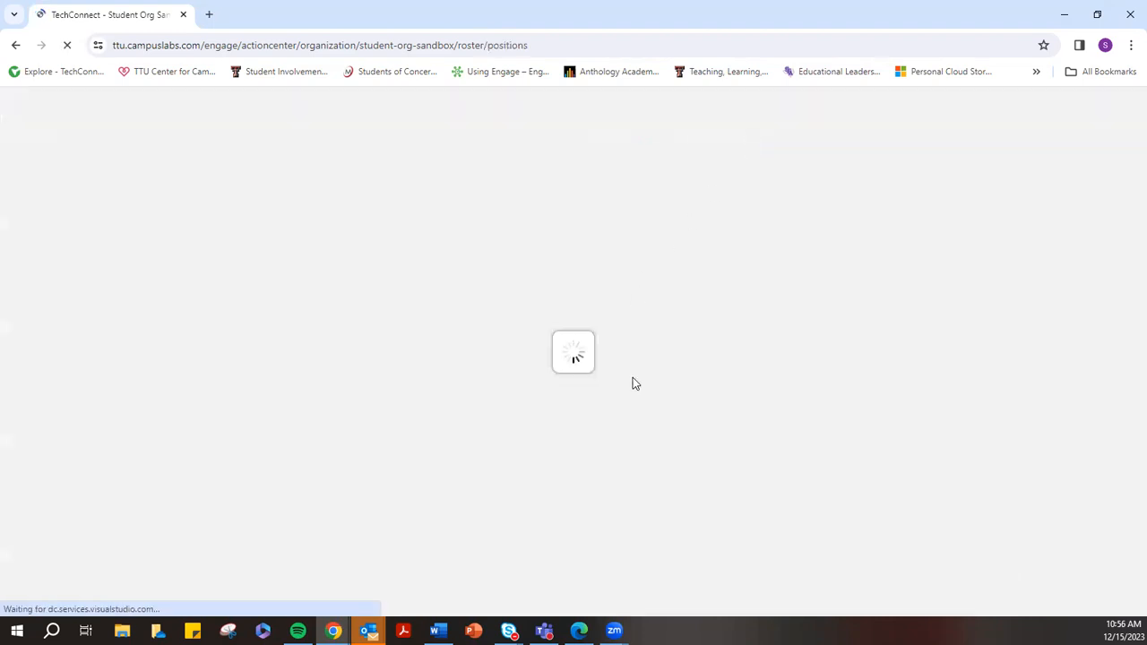
# Review each position's Template column on Manage Positions, then open the Additional Advisor position for editing
pyautogui.scroll(-2, 292, 300)
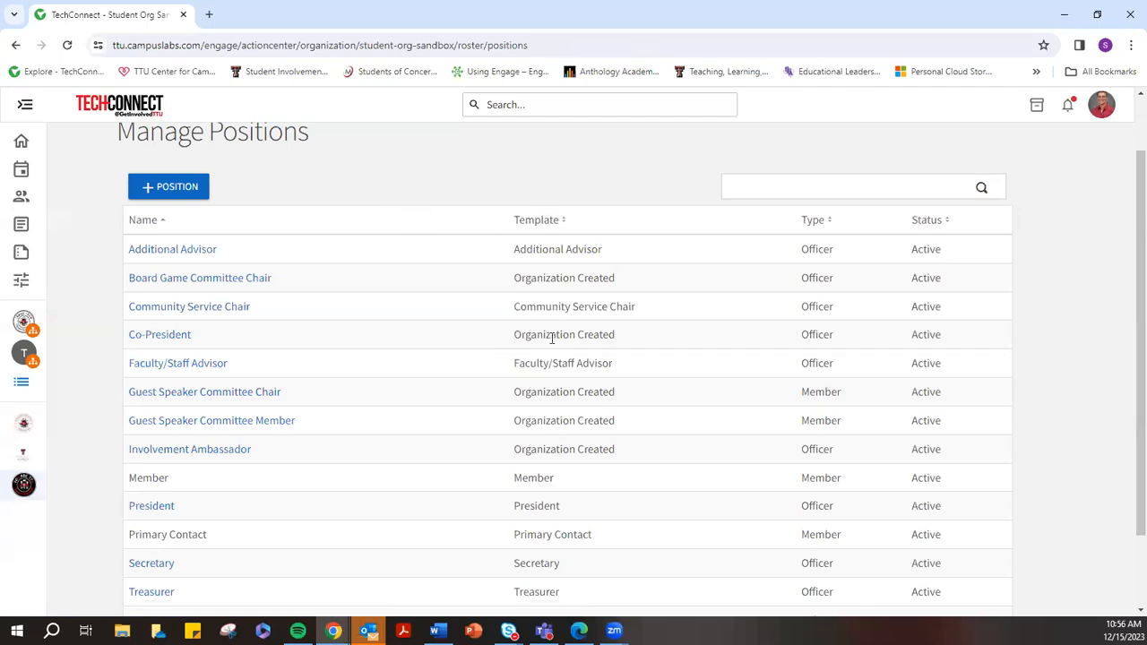
pyautogui.moveTo(517, 335); pyautogui.dragTo(620, 334)
pyautogui.moveTo(514, 393); pyautogui.dragTo(616, 387)
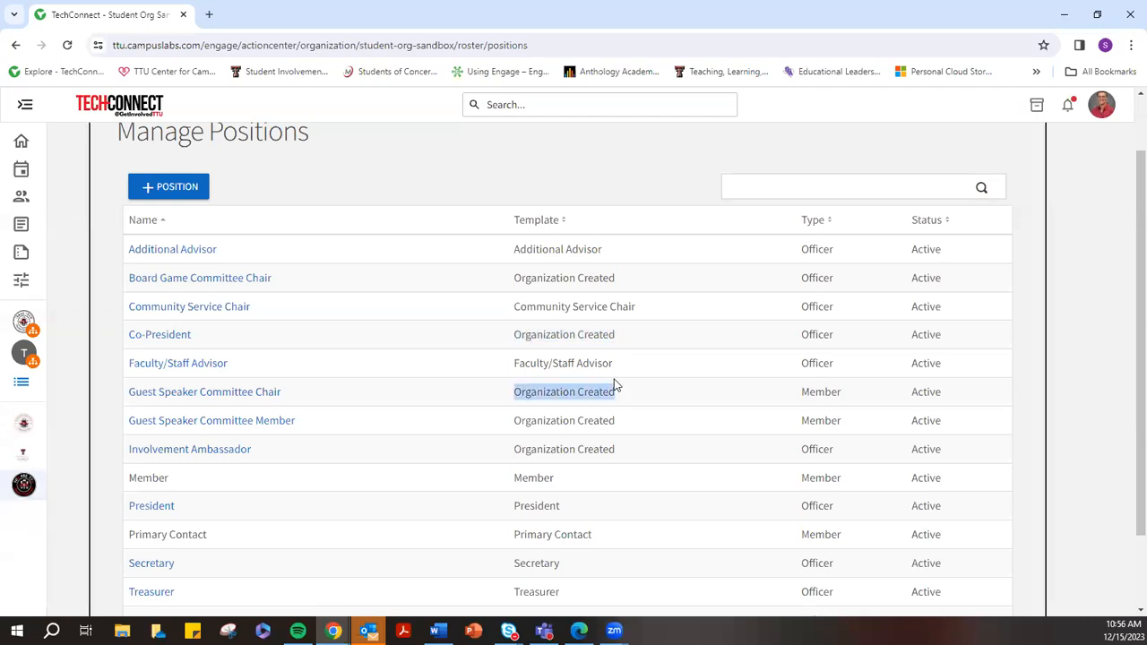
pyautogui.moveTo(516, 421); pyautogui.dragTo(615, 419)
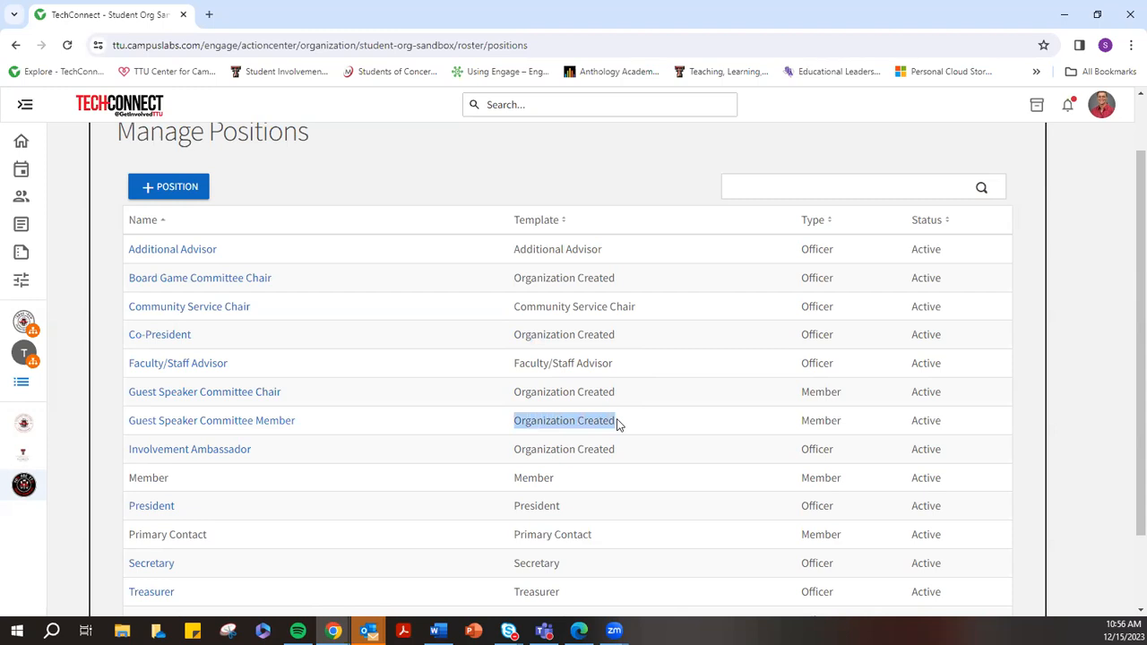
pyautogui.moveTo(518, 450); pyautogui.dragTo(621, 461)
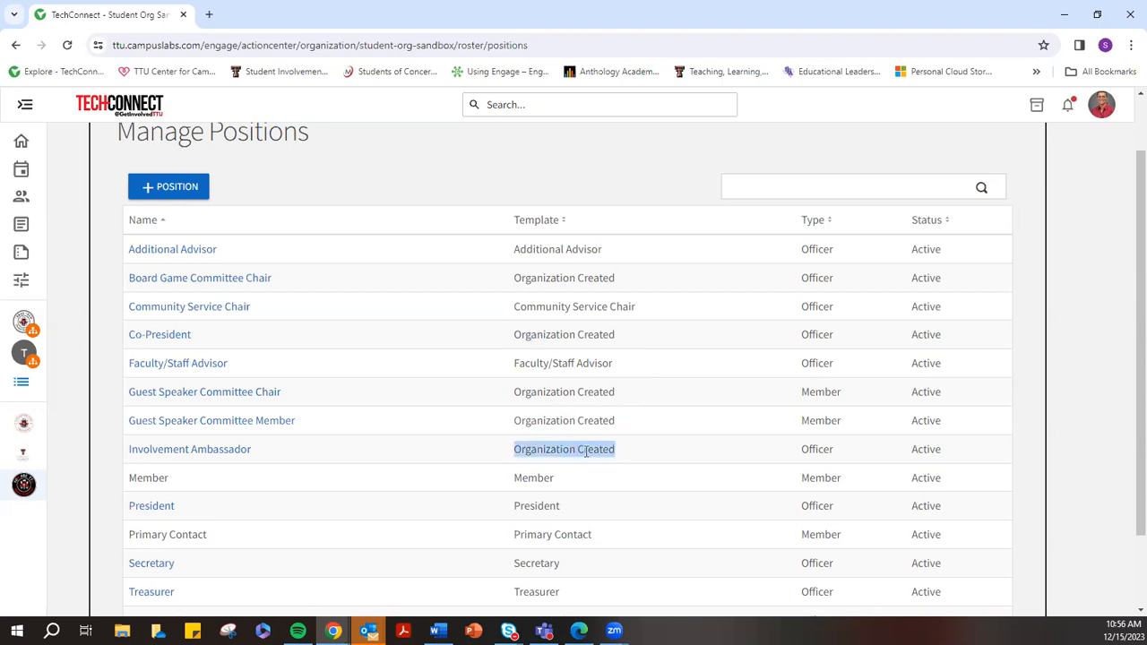
pyautogui.click(526, 368)
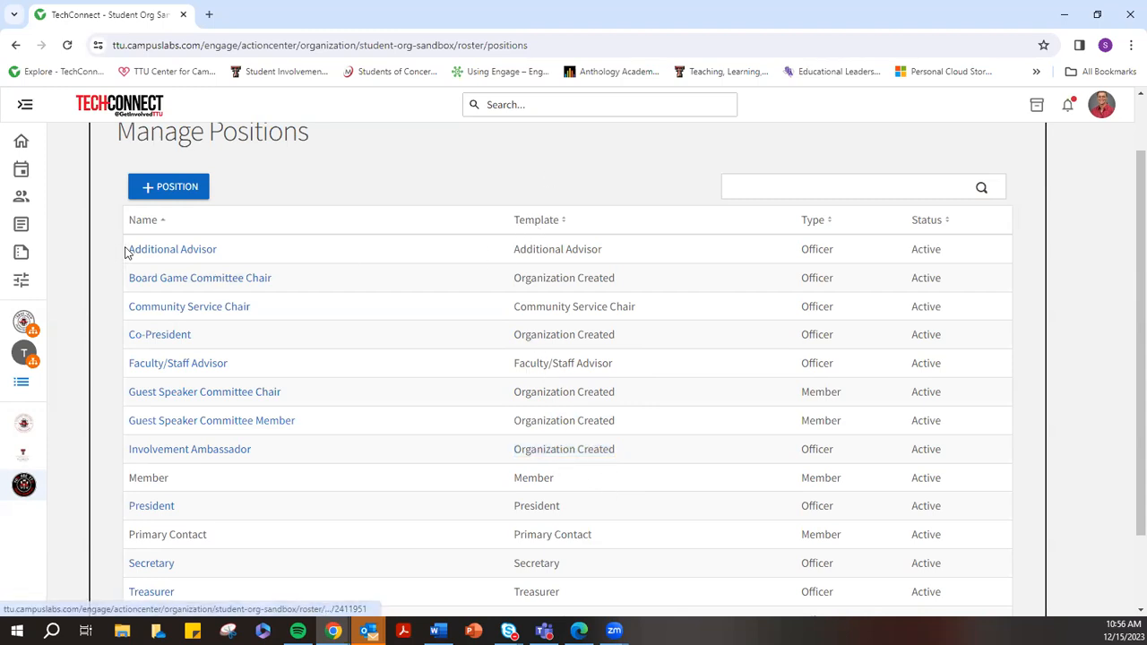
pyautogui.moveTo(518, 251); pyautogui.dragTo(642, 258)
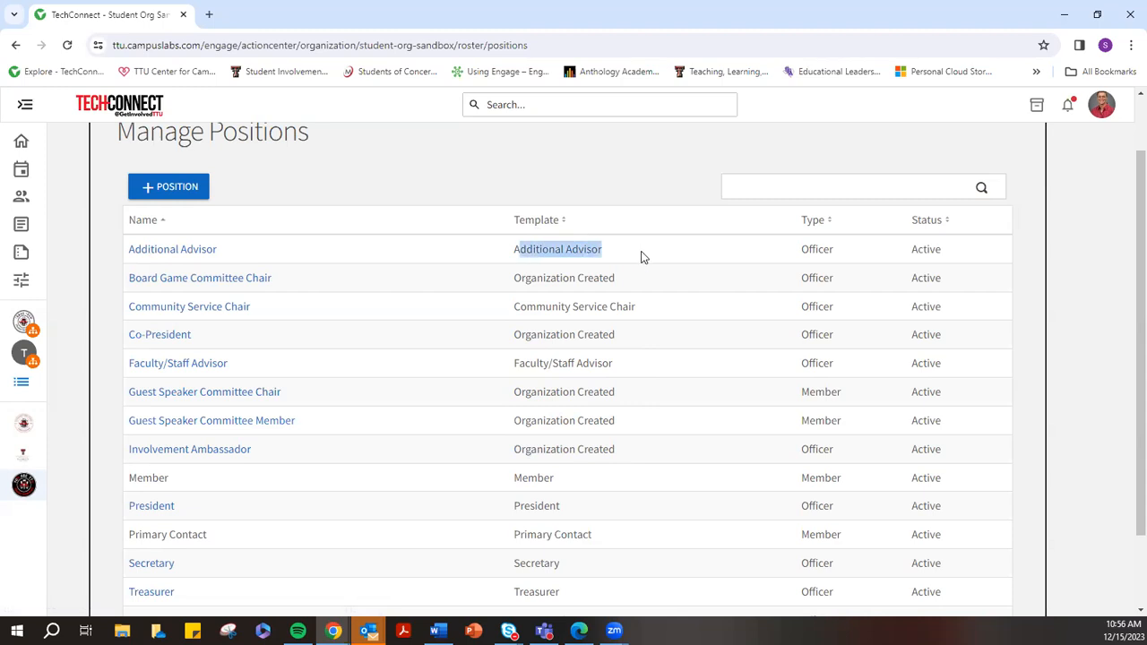
pyautogui.moveTo(513, 306); pyautogui.dragTo(642, 309)
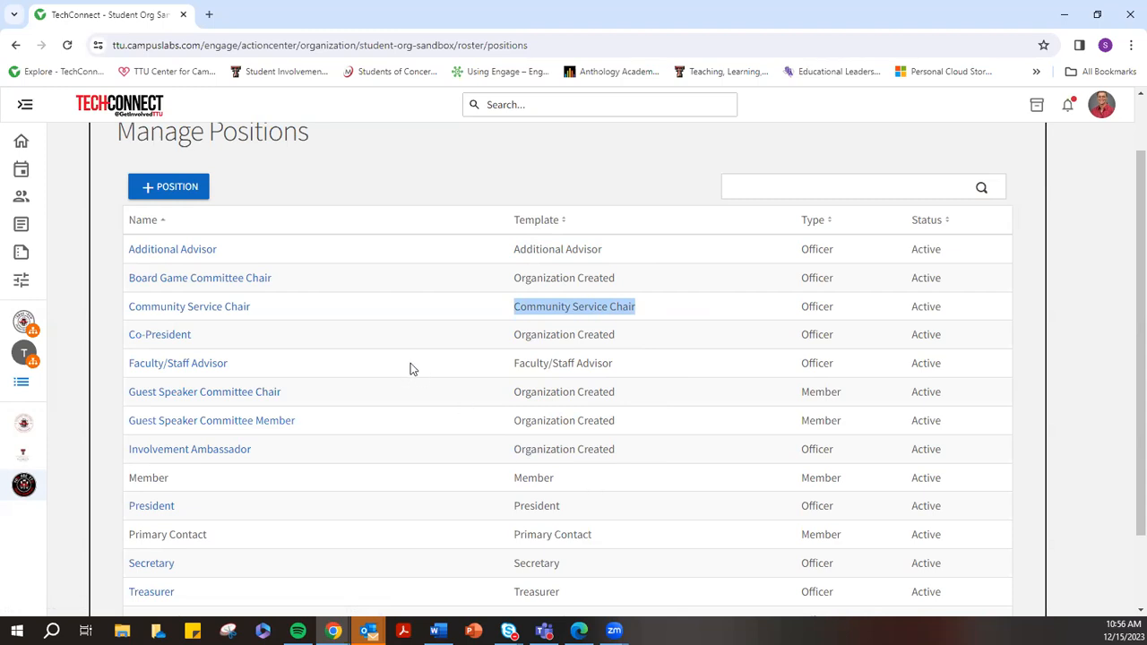
pyautogui.click(161, 255)
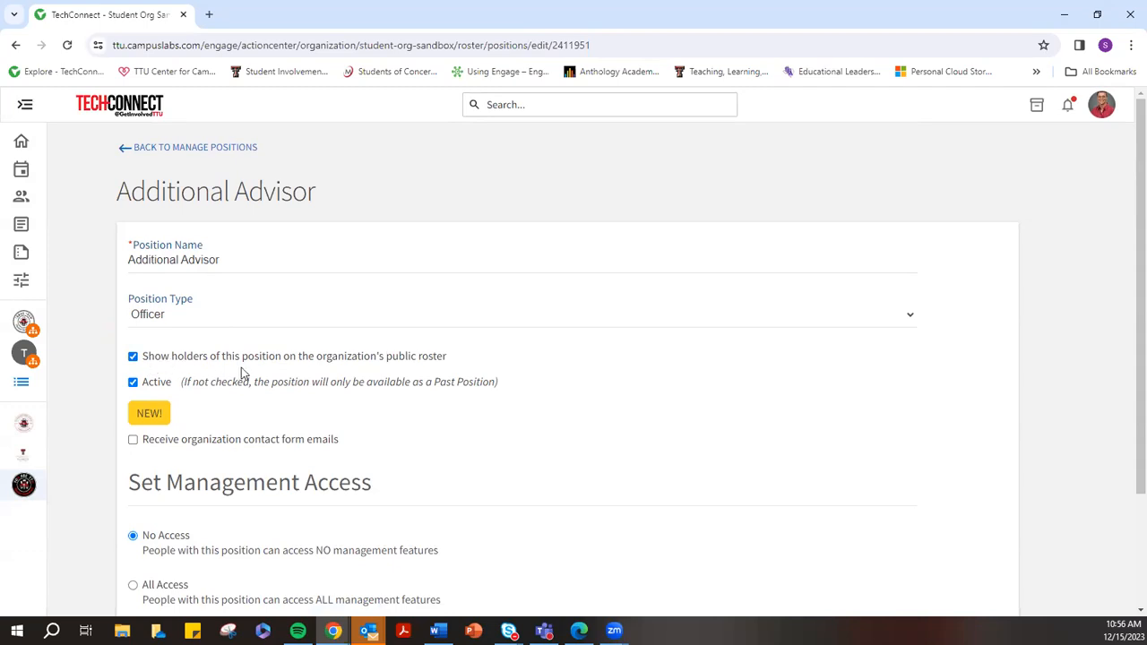
# Change Additional Advisor's management access from No Access to All Access and save the position
pyautogui.scroll(-1, 250, 381)
pyautogui.scroll(-1, 250, 381)
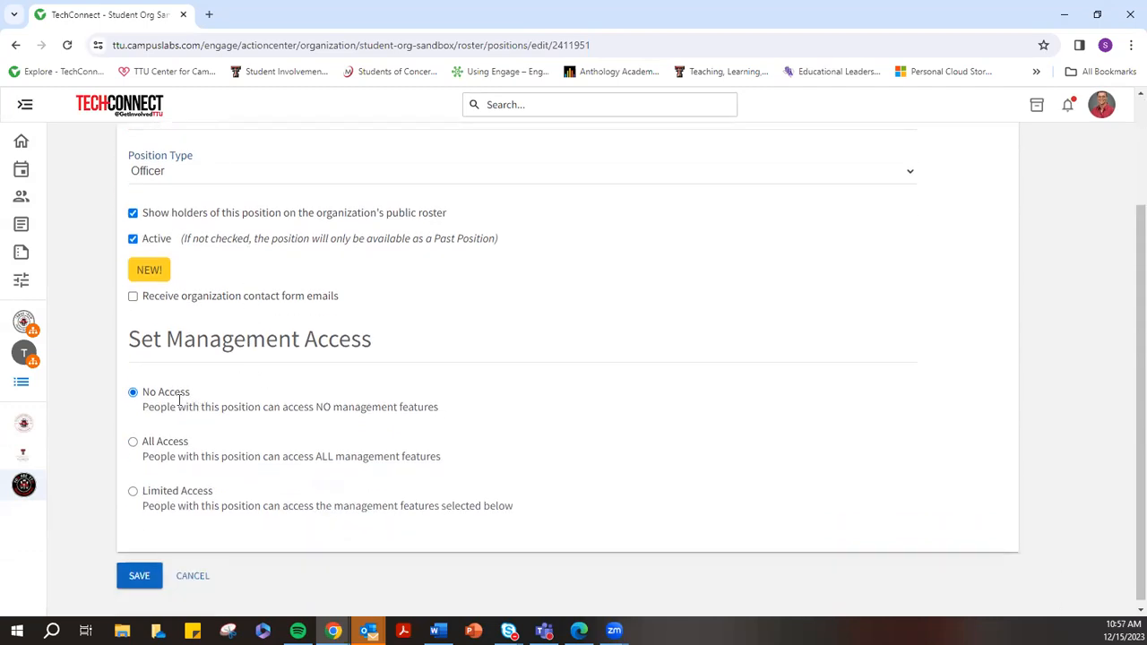
pyautogui.scroll(2, 152, 226)
pyautogui.scroll(-2, 168, 267)
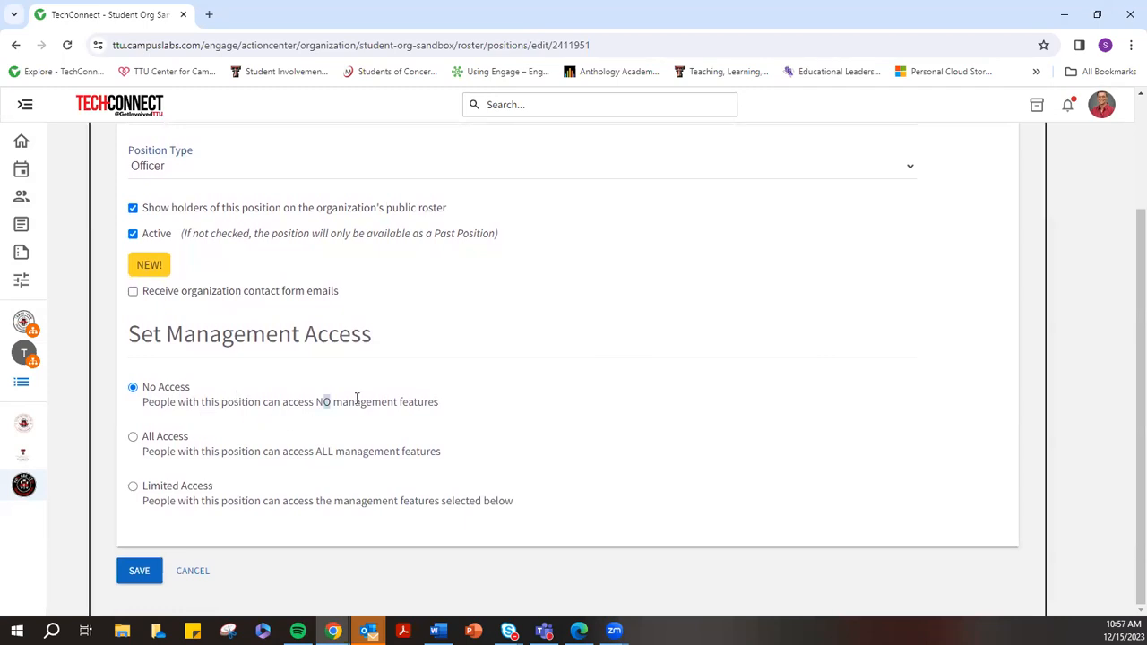
pyautogui.moveTo(324, 402); pyautogui.dragTo(442, 408)
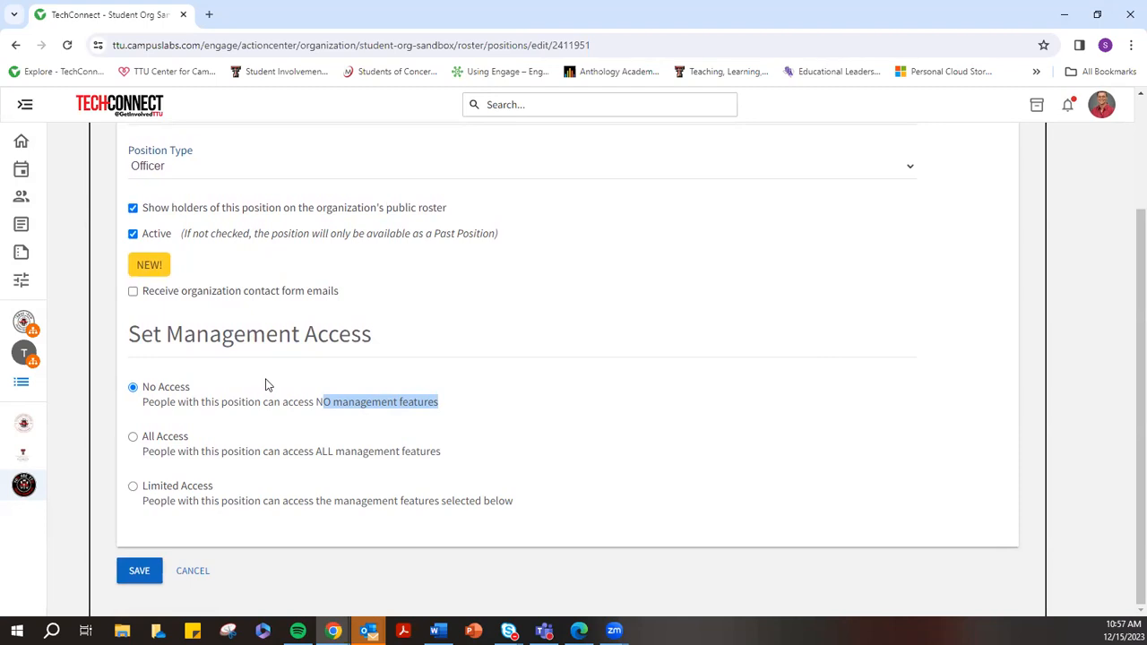
pyautogui.click(134, 443)
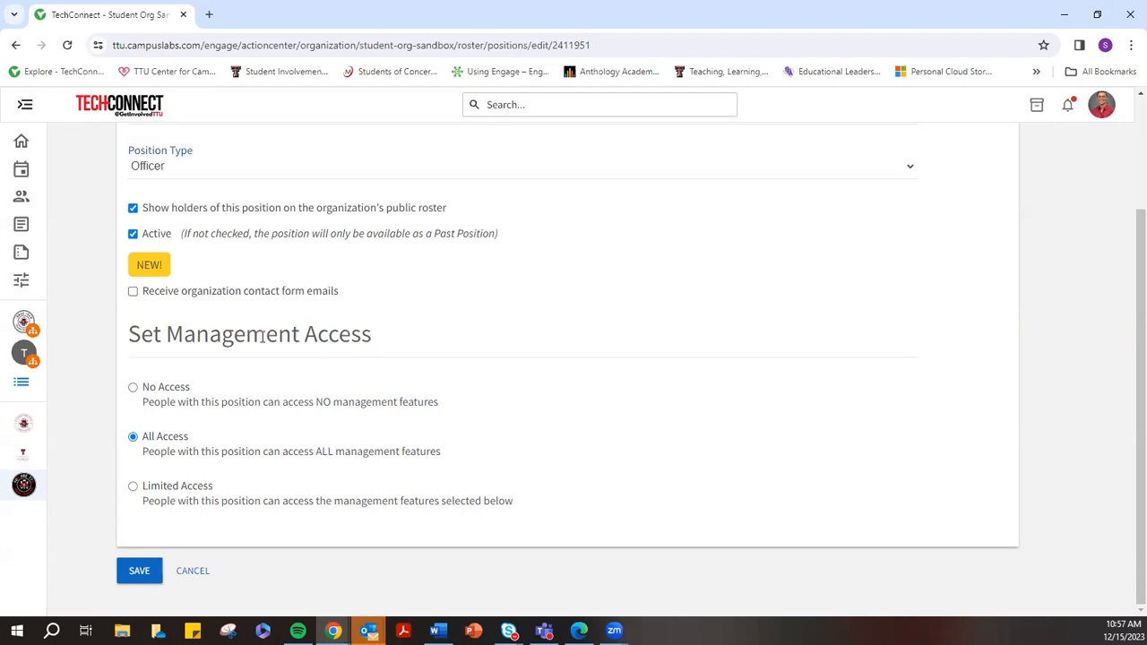
pyautogui.scroll(2, 251, 330)
pyautogui.scroll(-2, 228, 239)
pyautogui.click(146, 574)
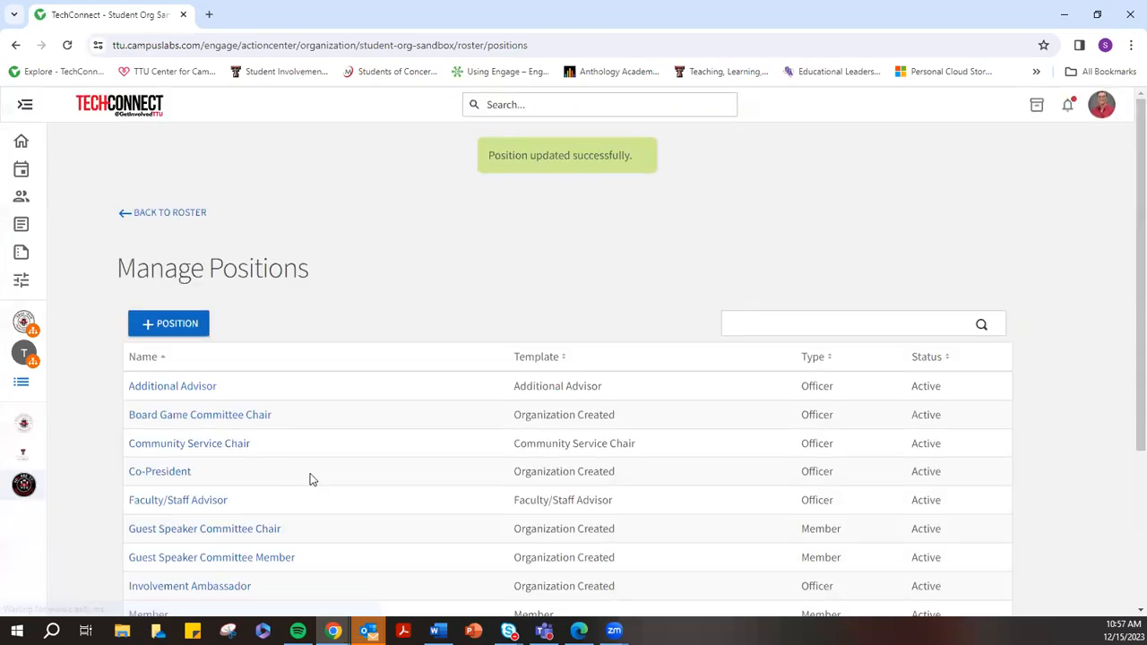
# Start a new position and look at its name field and position type list
pyautogui.scroll(-2, 356, 455)
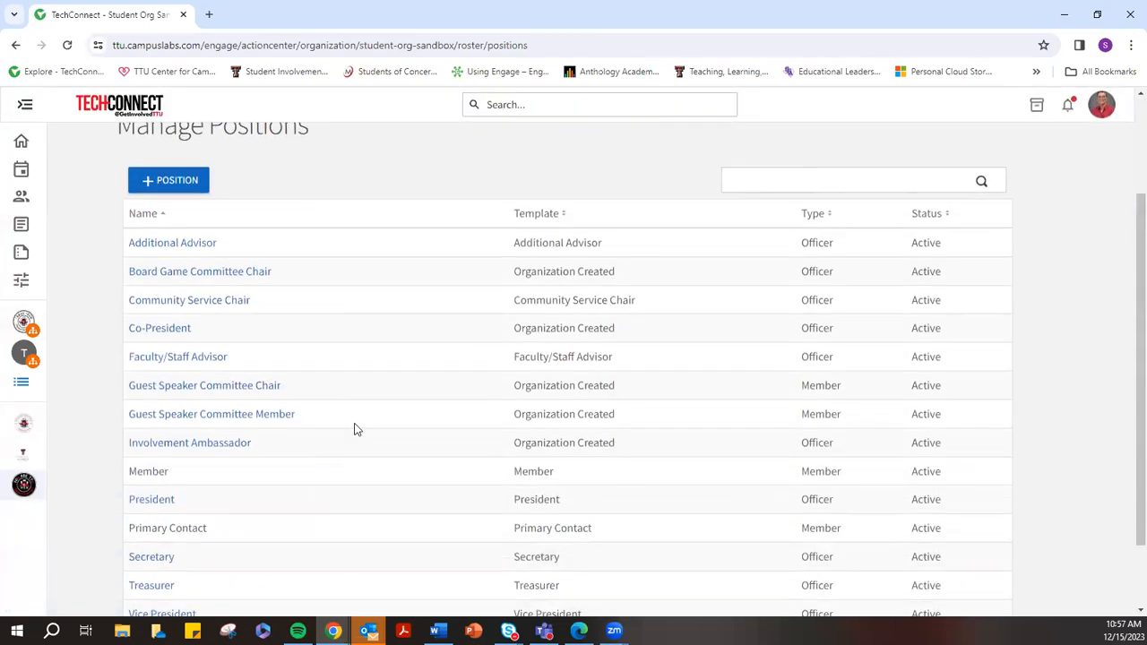
pyautogui.scroll(2, 353, 427)
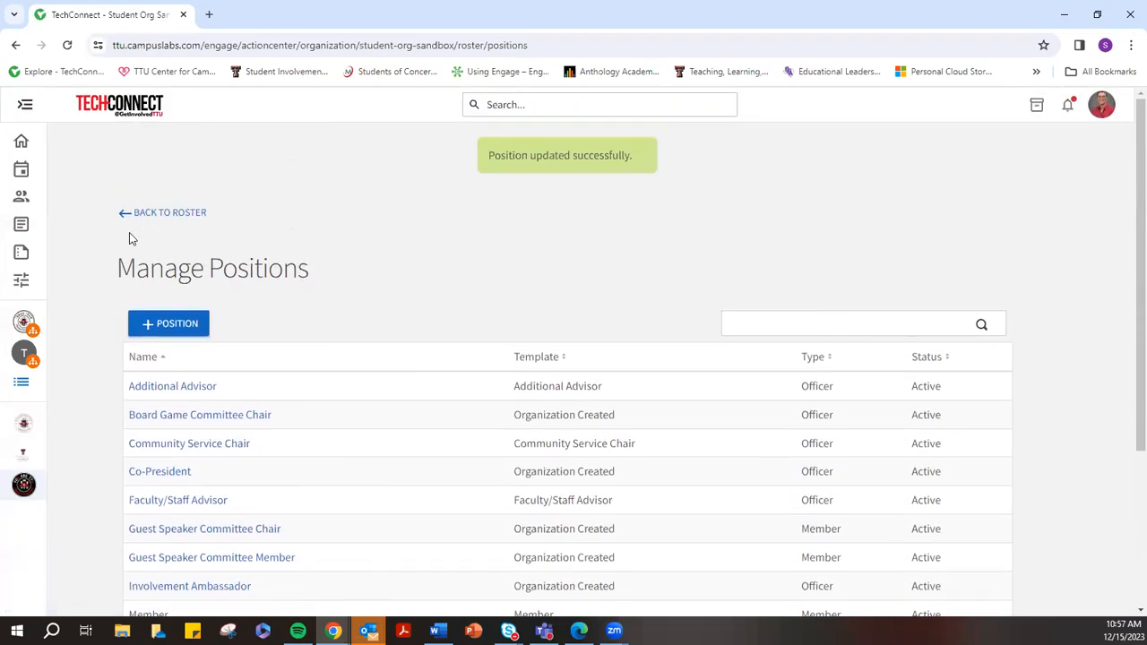
pyautogui.click(170, 327)
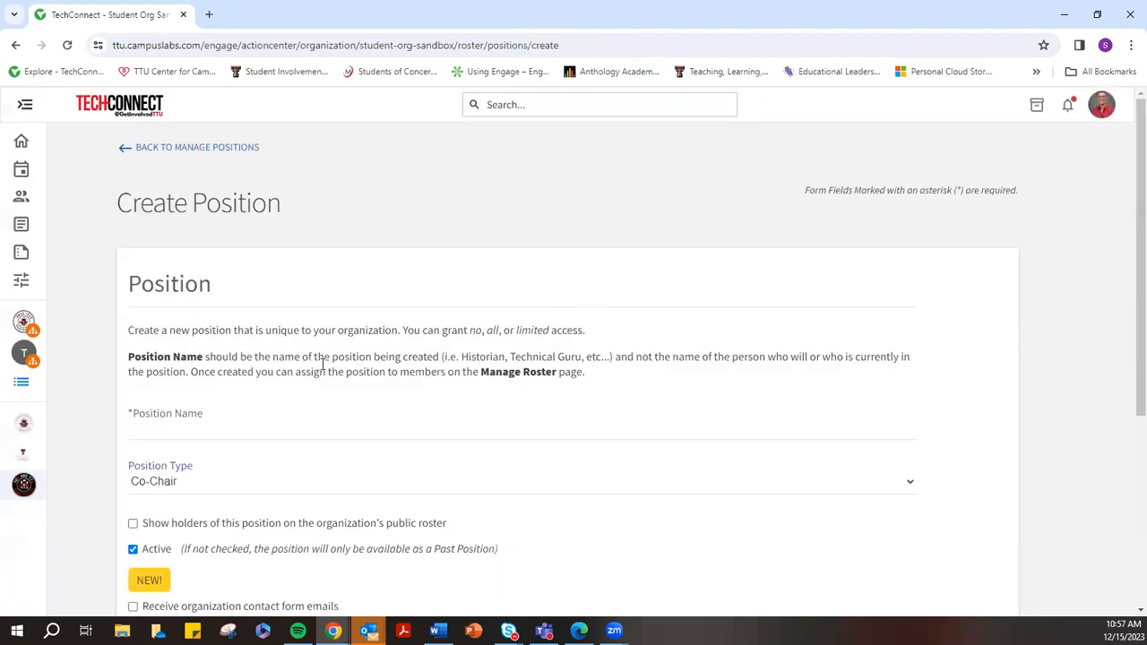
pyautogui.click(142, 433)
pyautogui.scroll(-3, 215, 422)
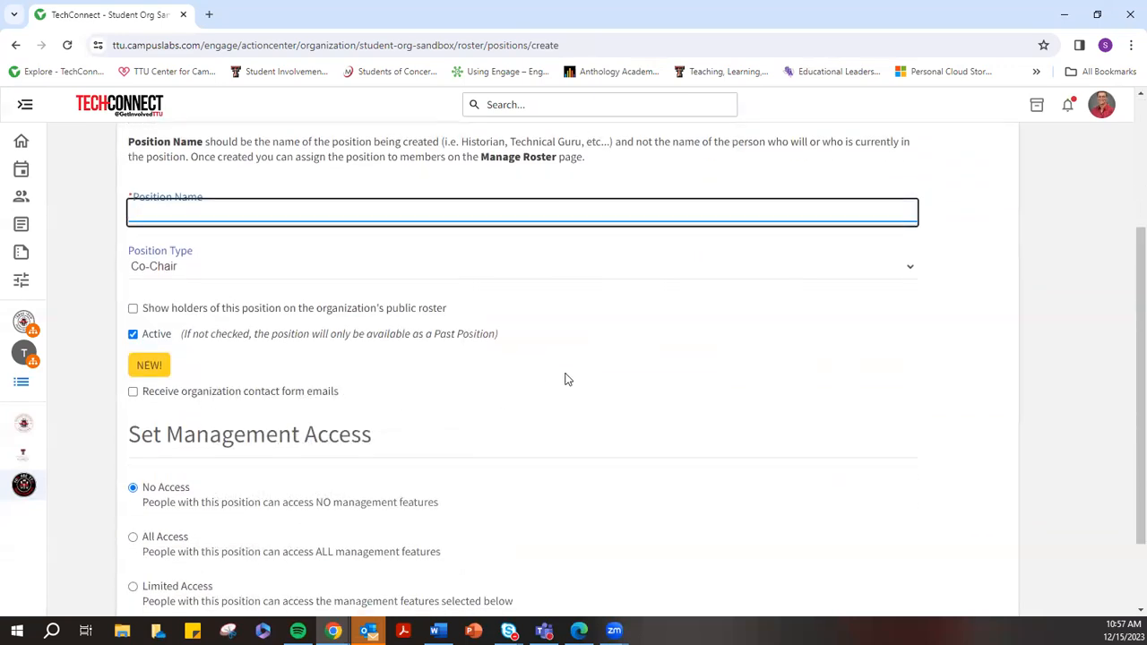
pyautogui.click(264, 271)
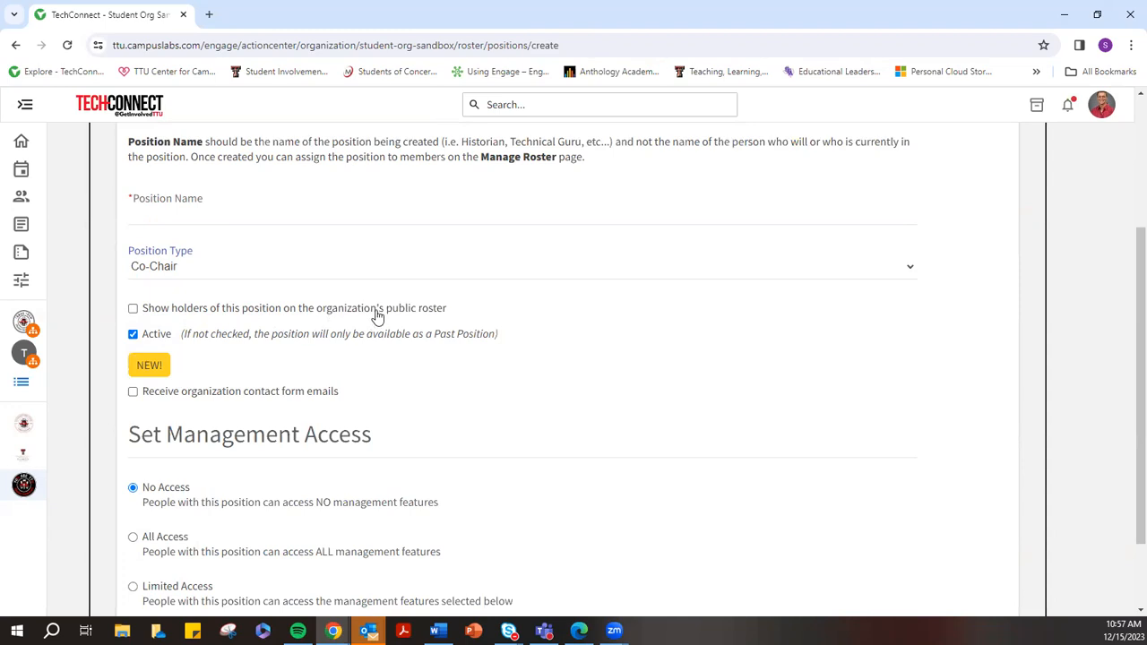
# Tick showing holders on the public roster, review Set Management Access, then cancel the new position
pyautogui.moveTo(448, 307); pyautogui.dragTo(136, 313)
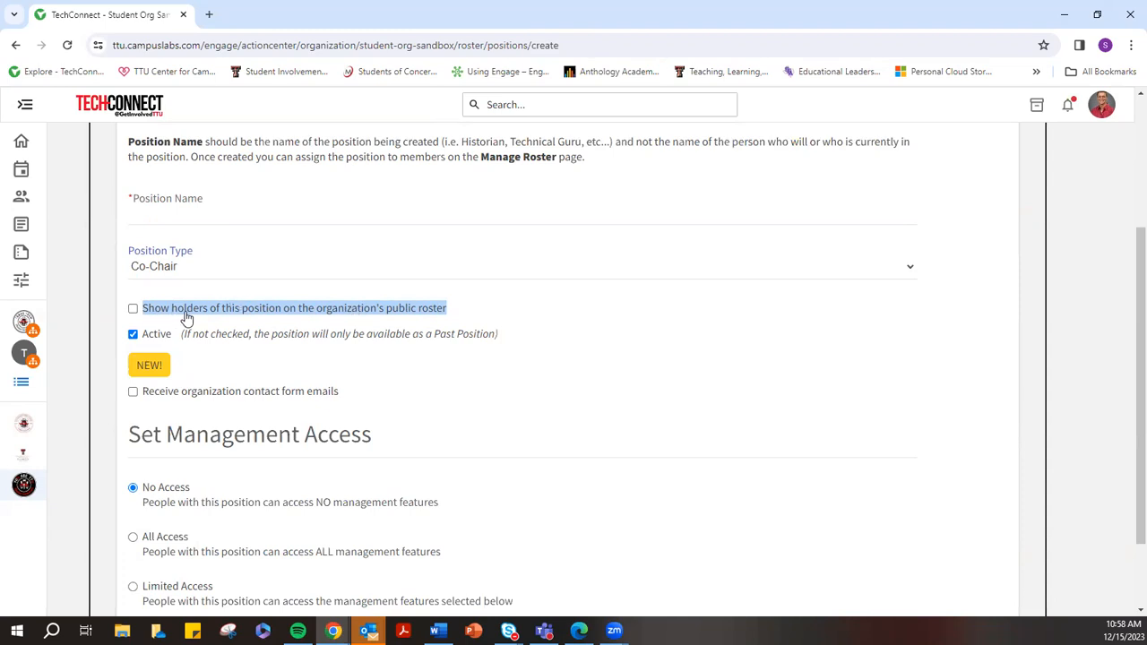
pyautogui.click(134, 312)
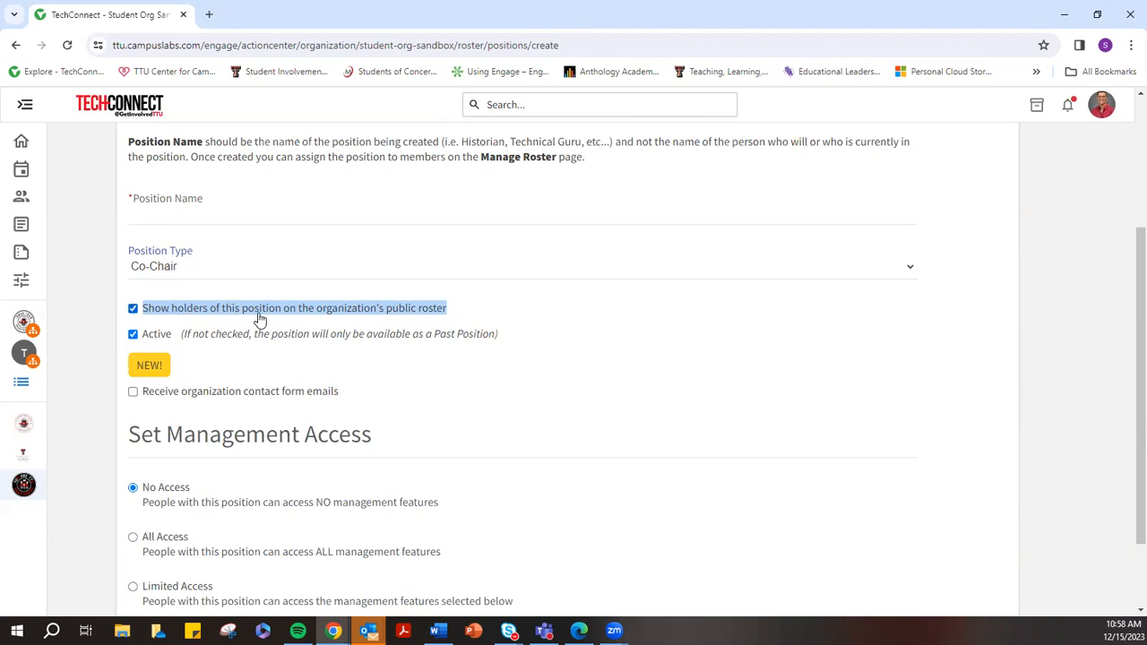
pyautogui.click(475, 308)
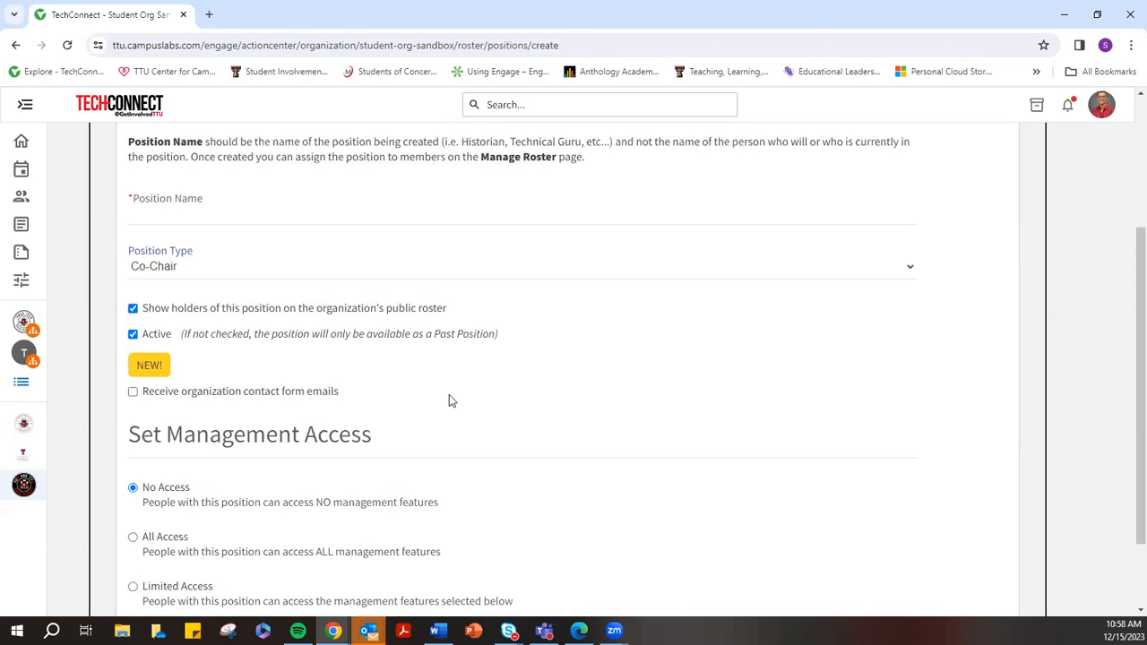
pyautogui.scroll(-1, 497, 421)
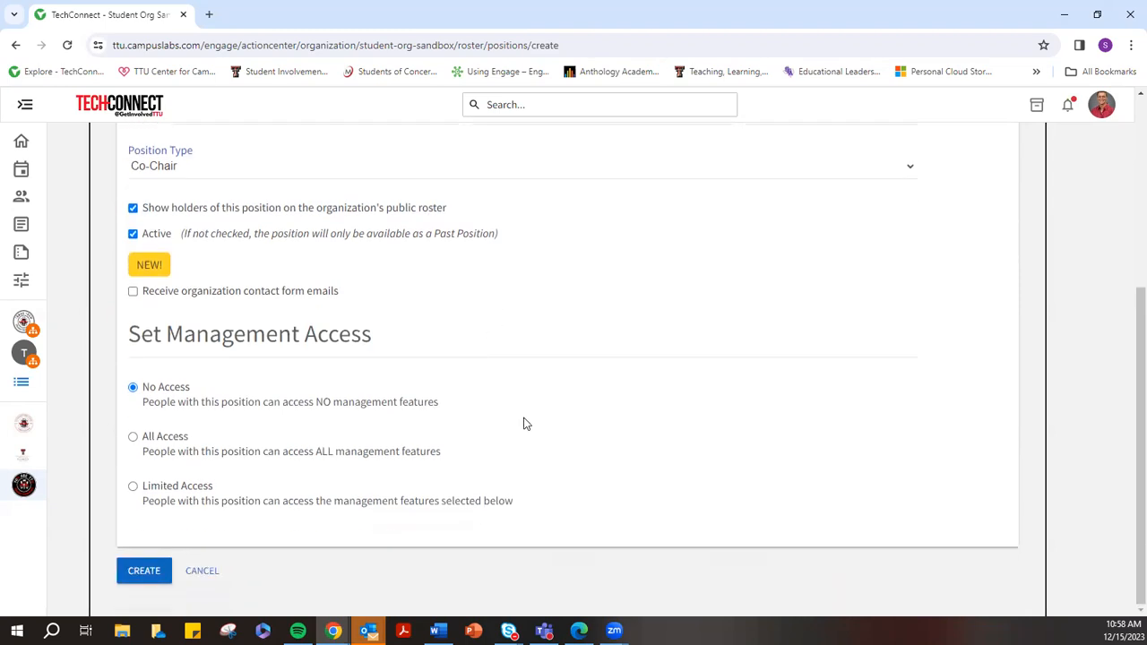
pyautogui.moveTo(133, 338); pyautogui.dragTo(374, 335)
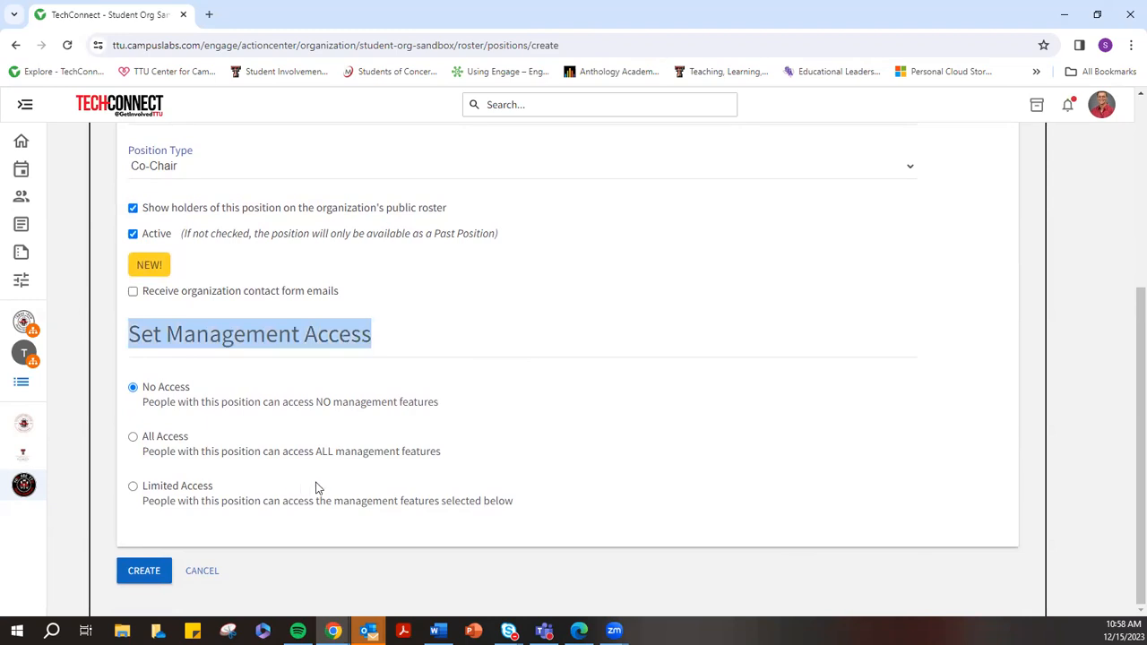
pyautogui.click(208, 574)
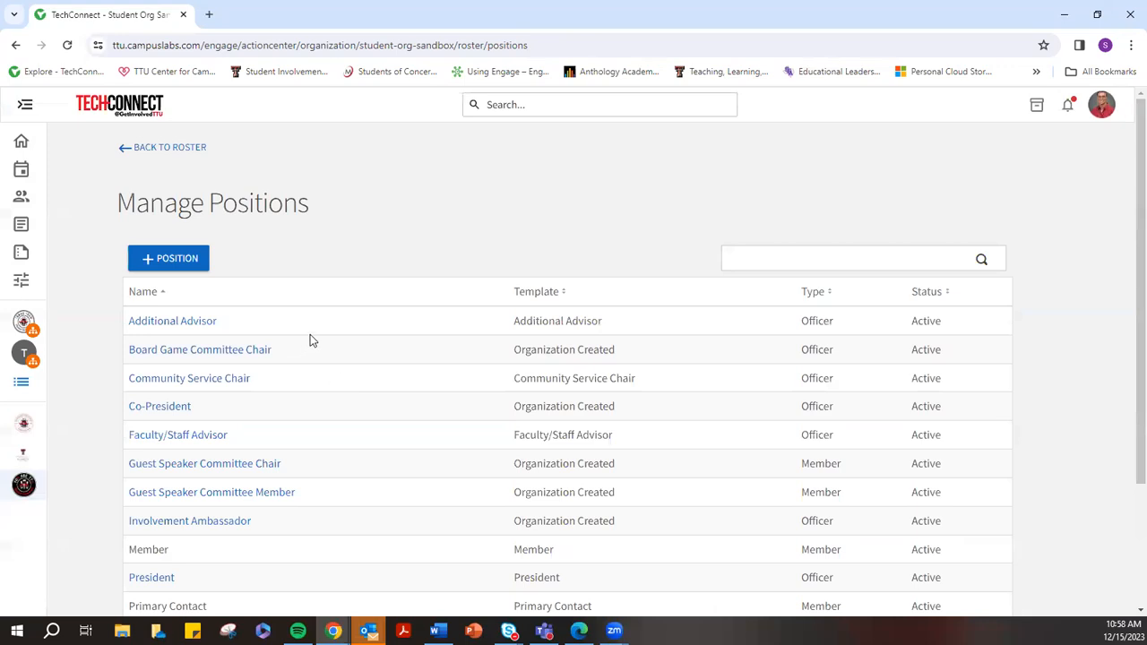
# Return to the roster and open Invite People, ready to enter e-mail addresses
pyautogui.scroll(-3, 310, 335)
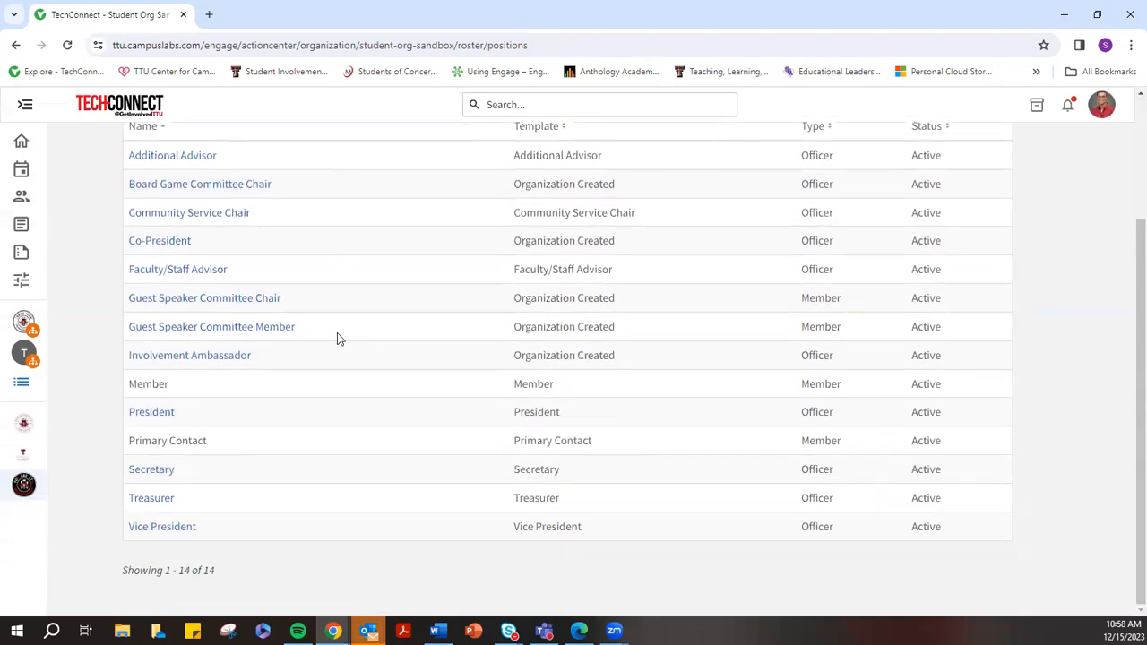
pyautogui.scroll(3, 332, 341)
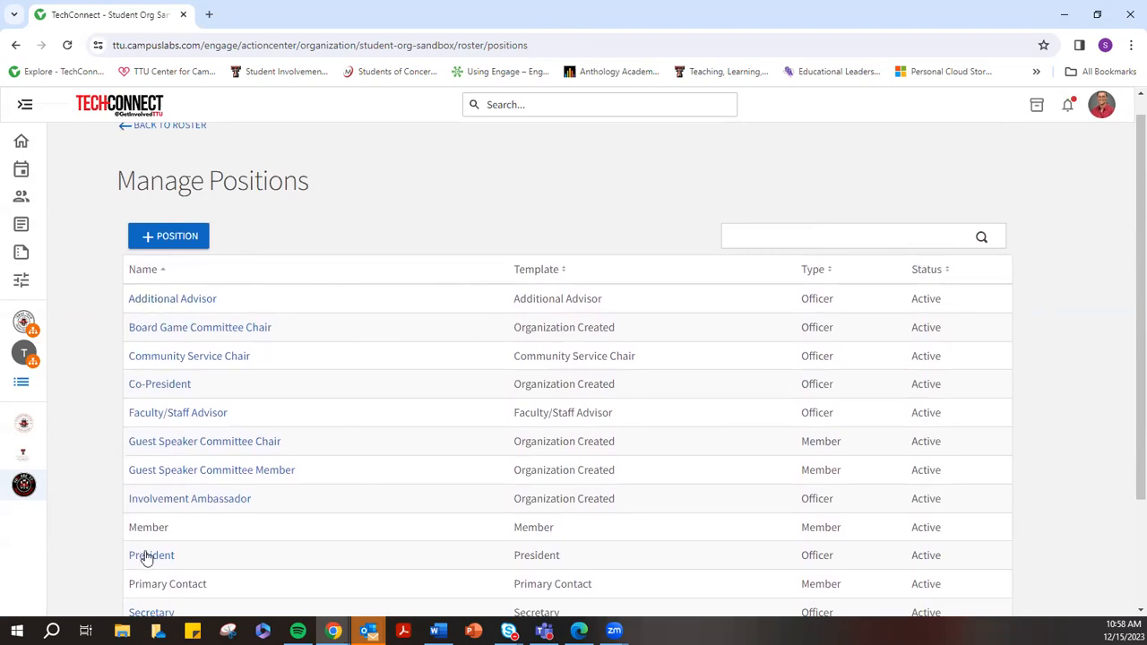
pyautogui.click(165, 125)
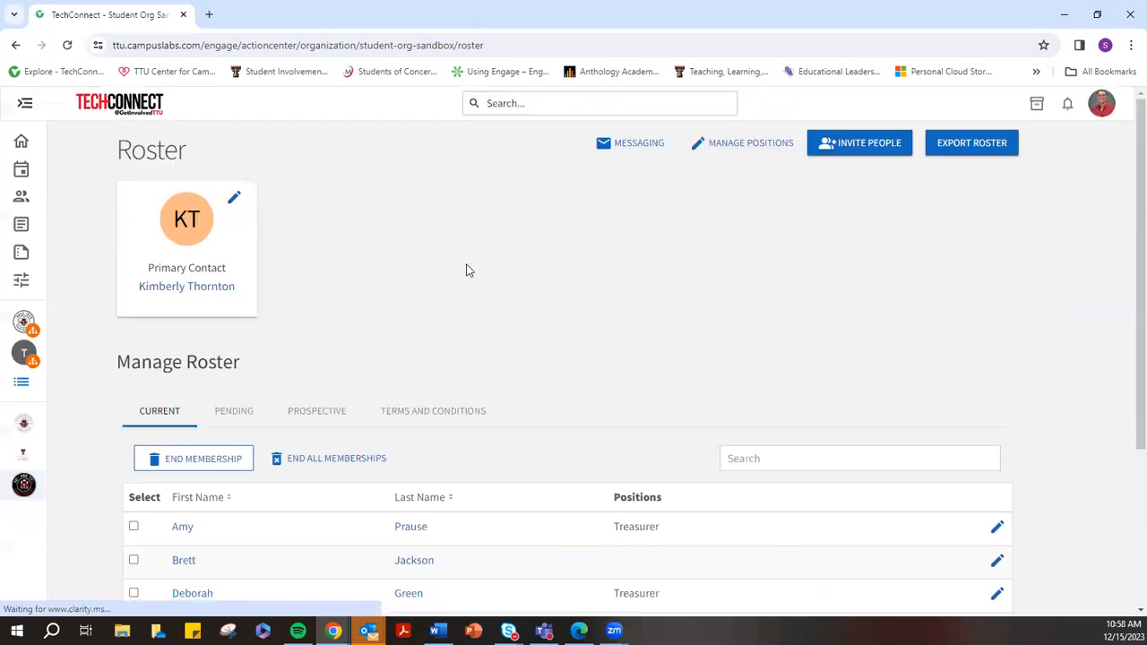
pyautogui.click(860, 150)
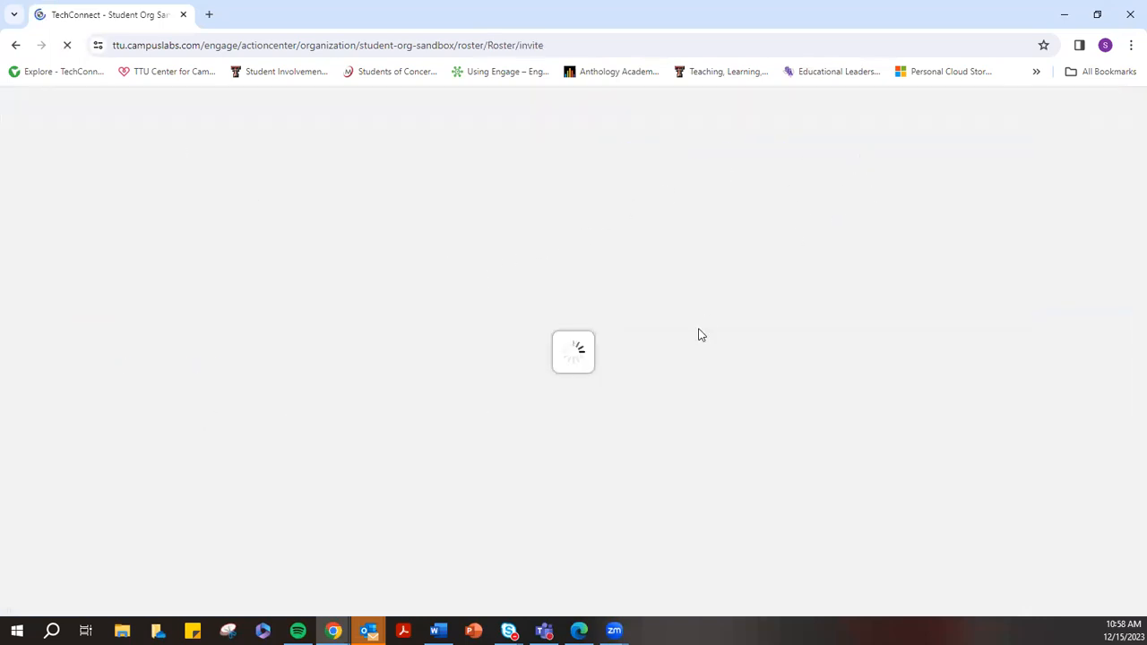
pyautogui.click(189, 345)
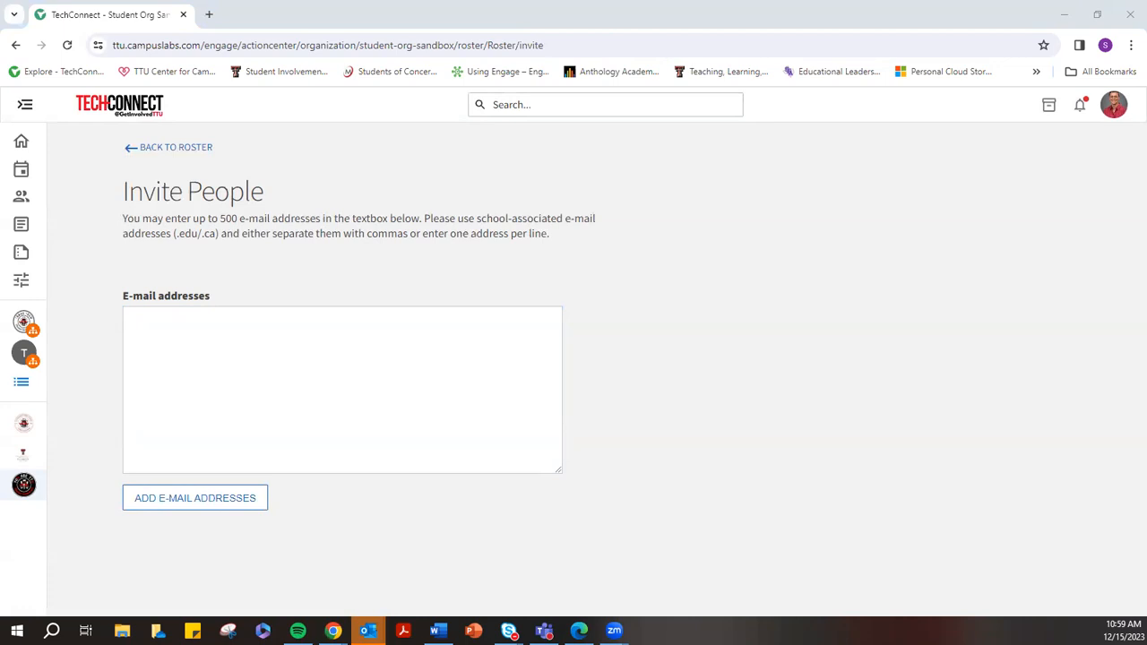
# Enter the invitee's school e-mail address, replacing a mistaken paste, and add it to the list
pyautogui.click(158, 321)
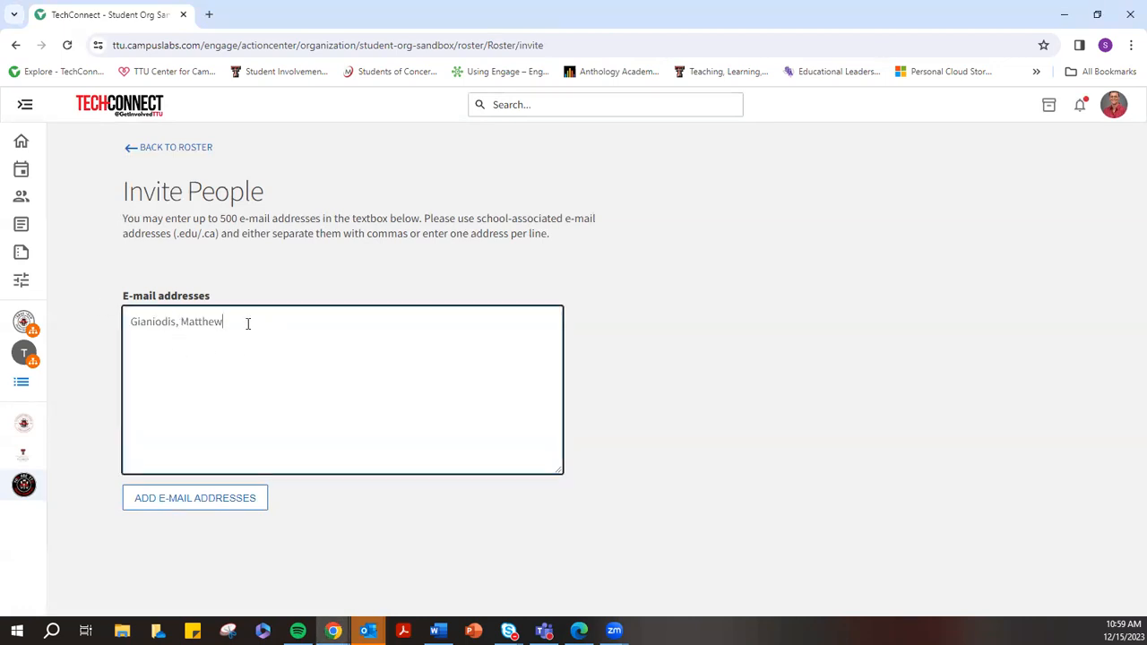
pyautogui.moveTo(248, 323); pyautogui.dragTo(114, 327)
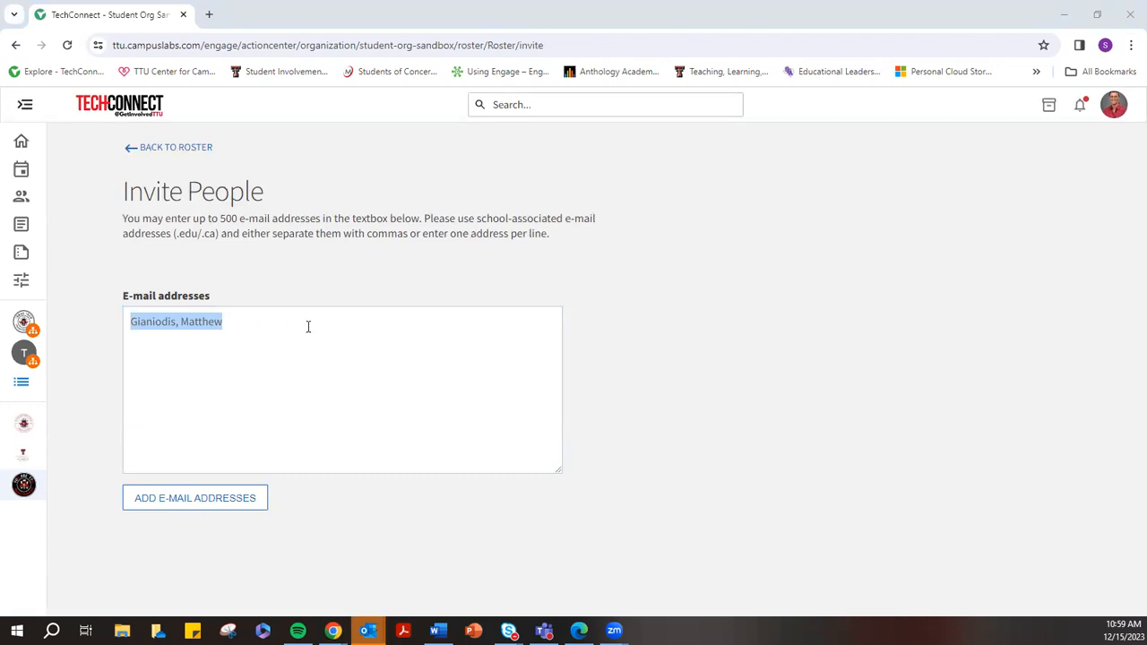
pyautogui.click(265, 323)
pyautogui.press('BackSpace')
pyautogui.press('BackSpace')
pyautogui.press('BackSpace')
pyautogui.press('BackSpace')
pyautogui.press('BackSpace')
pyautogui.press('BackSpace')
pyautogui.press('BackSpace')
pyautogui.press('BackSpace')
pyautogui.press('BackSpace')
pyautogui.press('BackSpace')
pyautogui.press('BackSpace')
pyautogui.press('BackSpace')
pyautogui.press('BackSpace')
pyautogui.press('BackSpace')
pyautogui.press('BackSpace')
pyautogui.press('BackSpace')
pyautogui.press('BackSpace')
pyautogui.hotkey('ctrl', 'v')
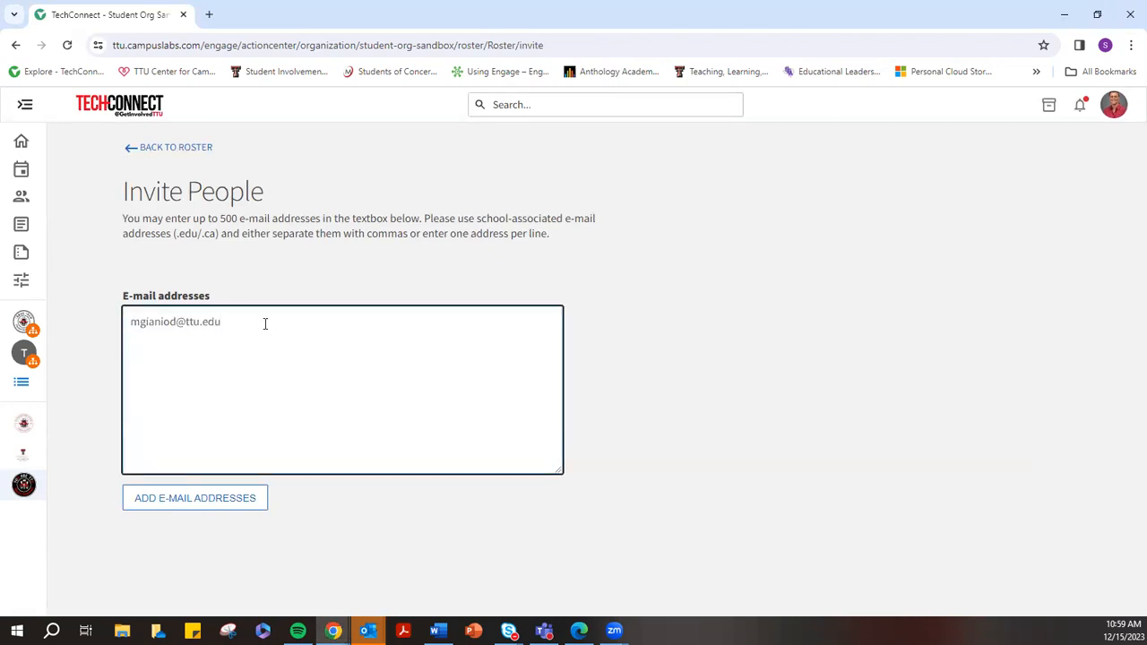
pyautogui.click(188, 500)
# Keep Member as the invited role and send the invitation
pyautogui.scroll(-2, 430, 524)
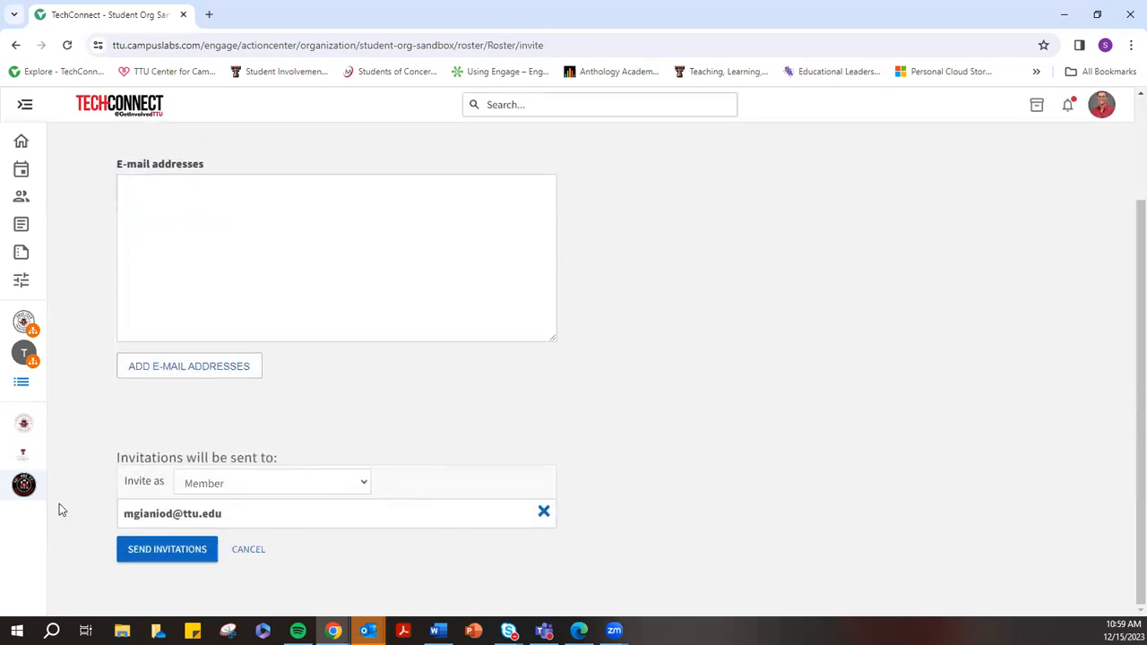
pyautogui.click(214, 490)
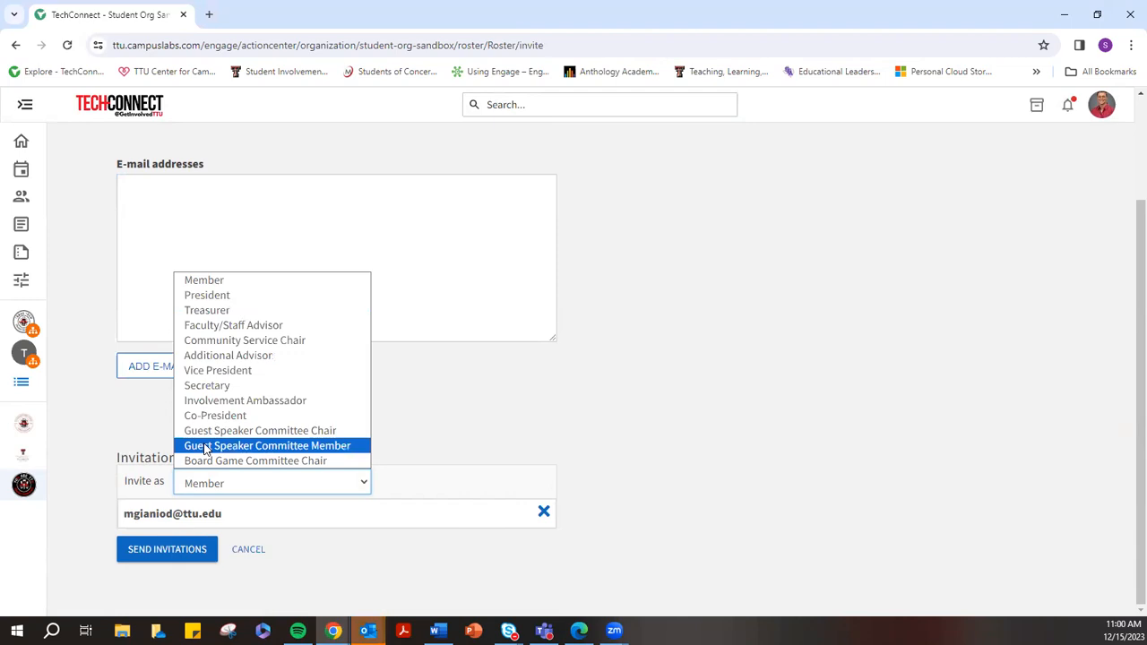
pyautogui.click(211, 283)
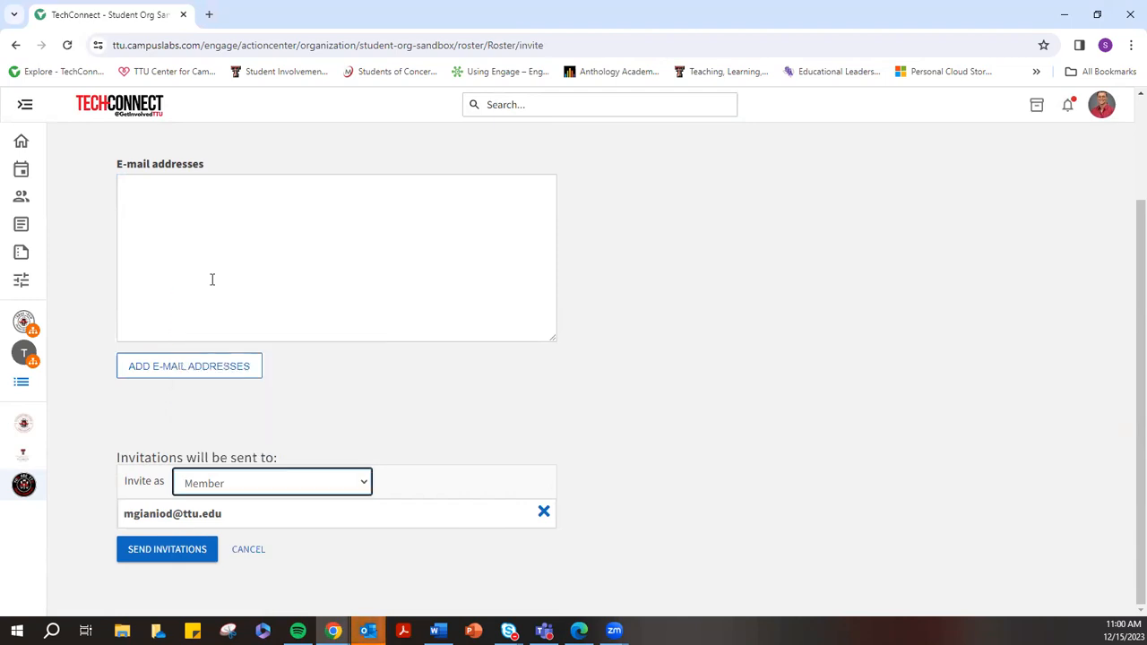
pyautogui.click(176, 550)
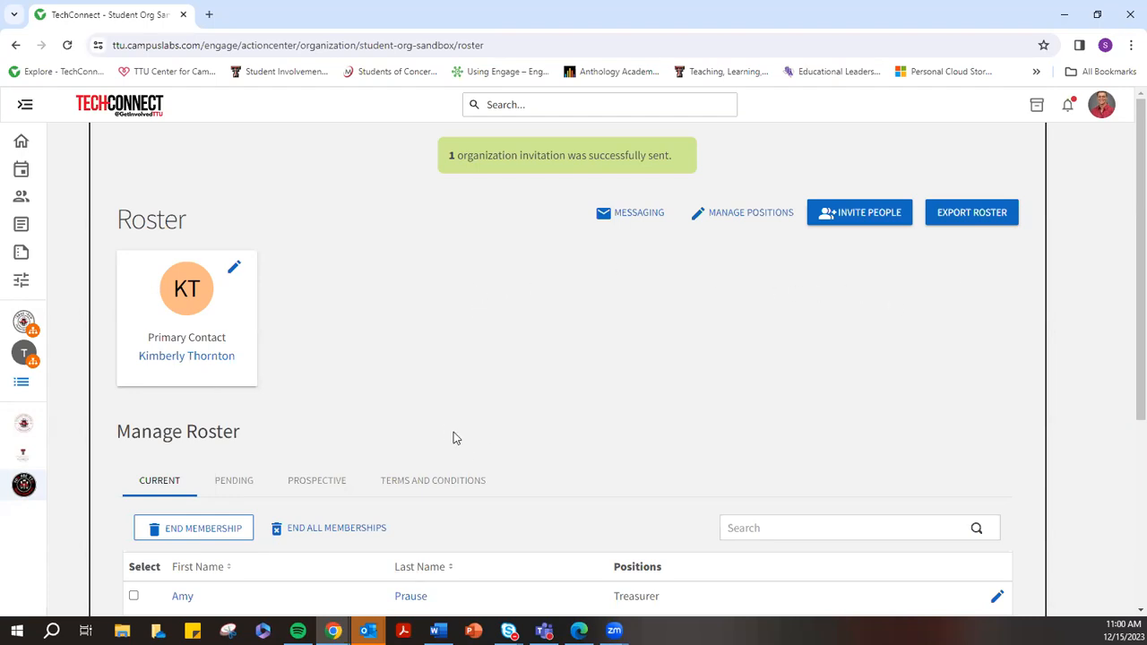
# Request an export of the organization roster
pyautogui.scroll(-3, 454, 436)
pyautogui.scroll(-1, 170, 395)
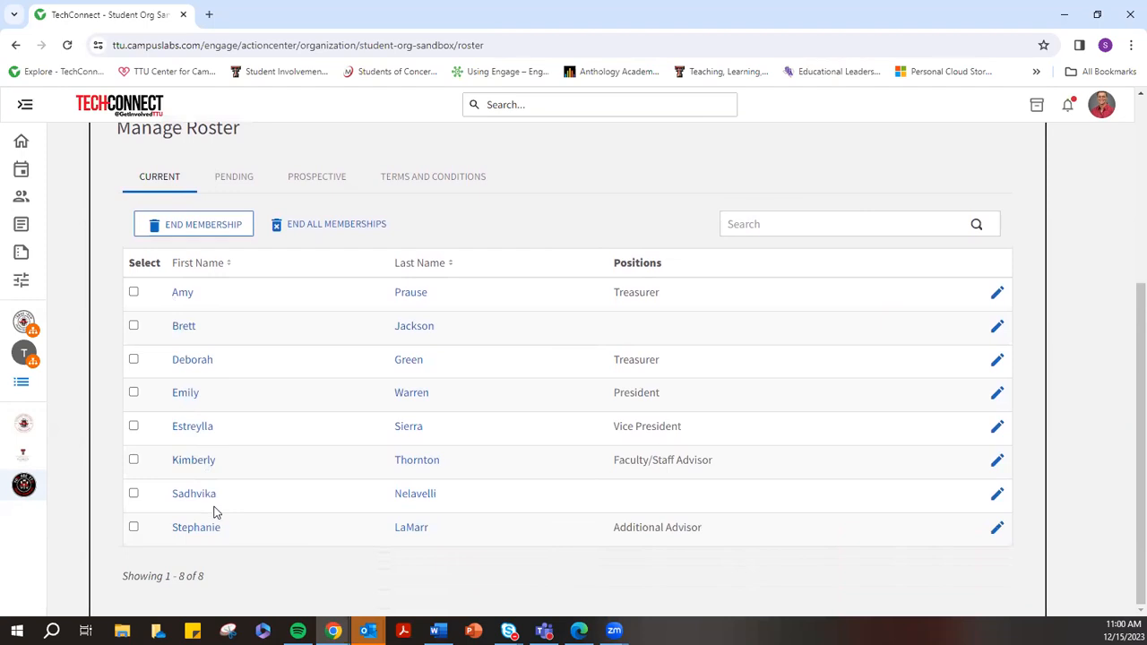
pyautogui.scroll(3, 690, 448)
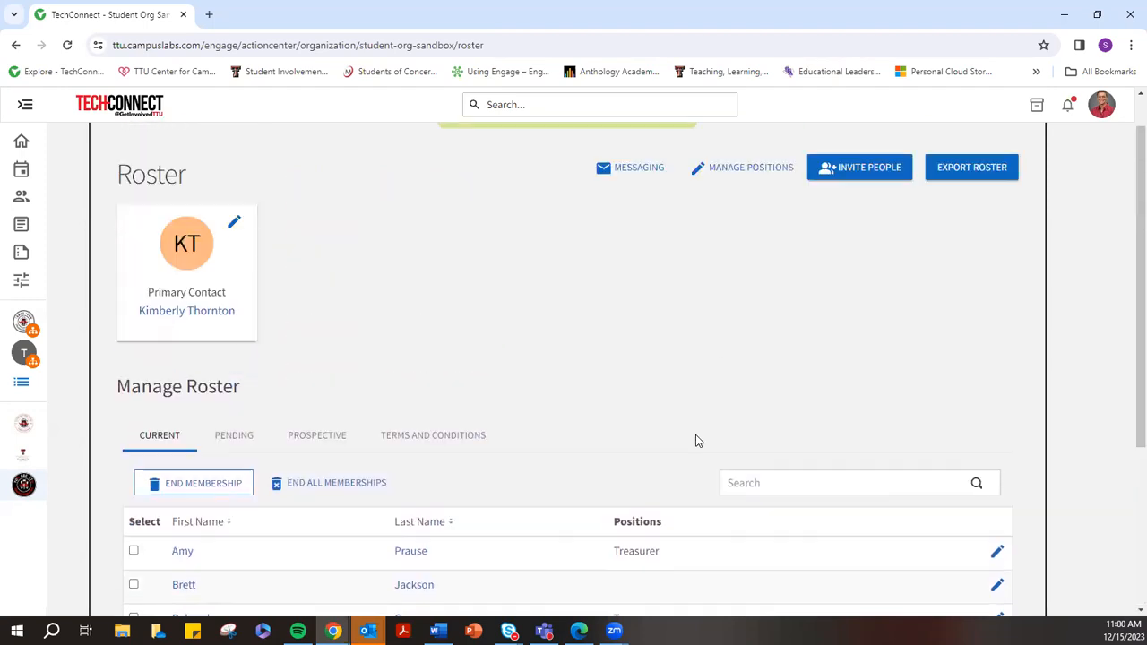
pyautogui.scroll(1, 695, 440)
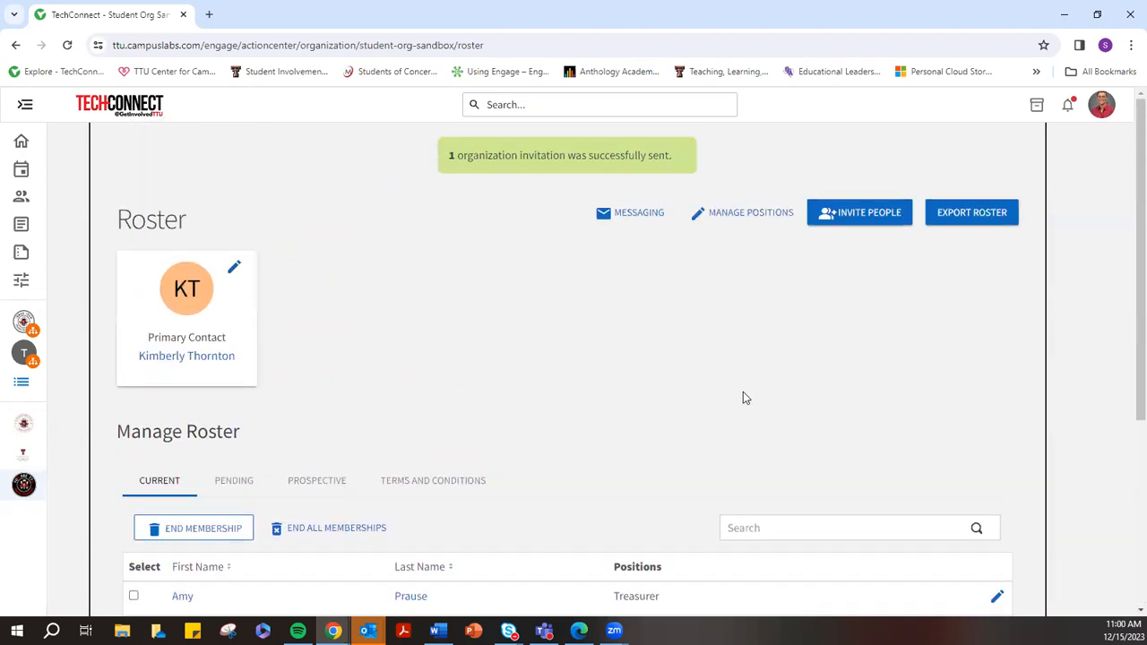
pyautogui.click(968, 215)
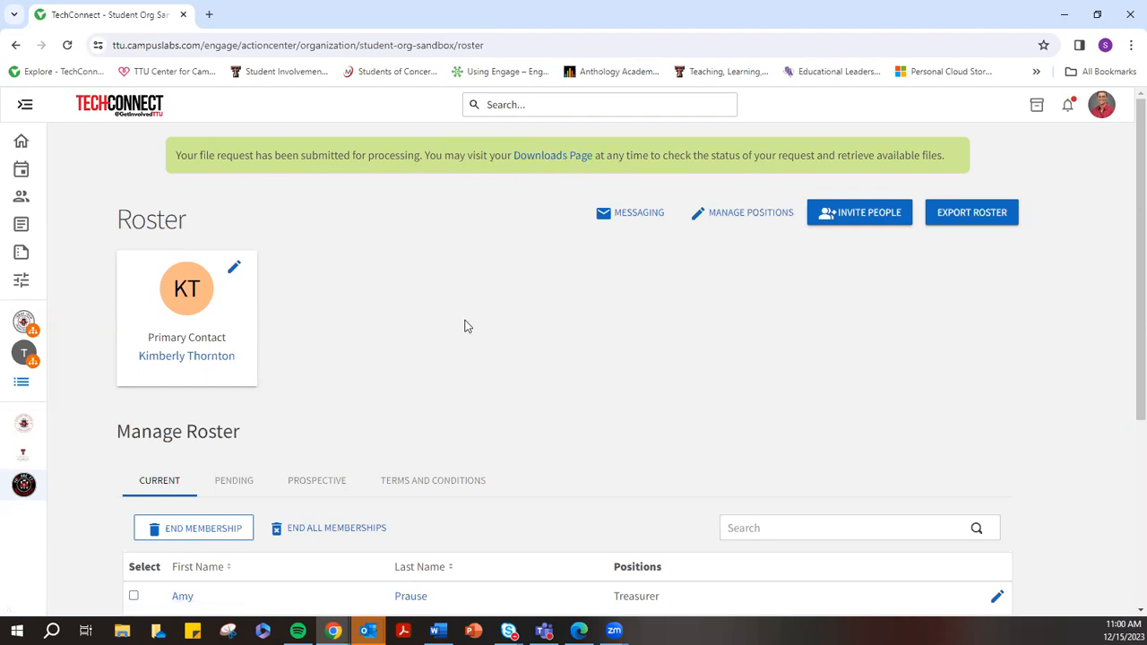
# Open the Pending tab showing the new invitation dated 12/15/2023
pyautogui.scroll(-4, 584, 451)
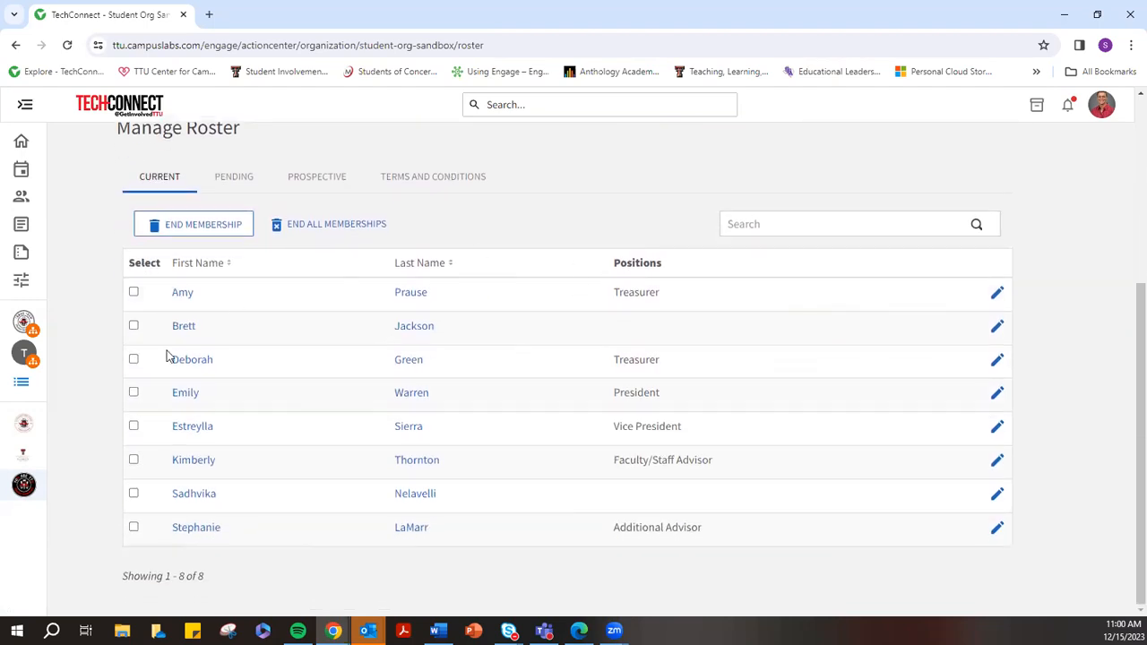
pyautogui.scroll(4, 506, 307)
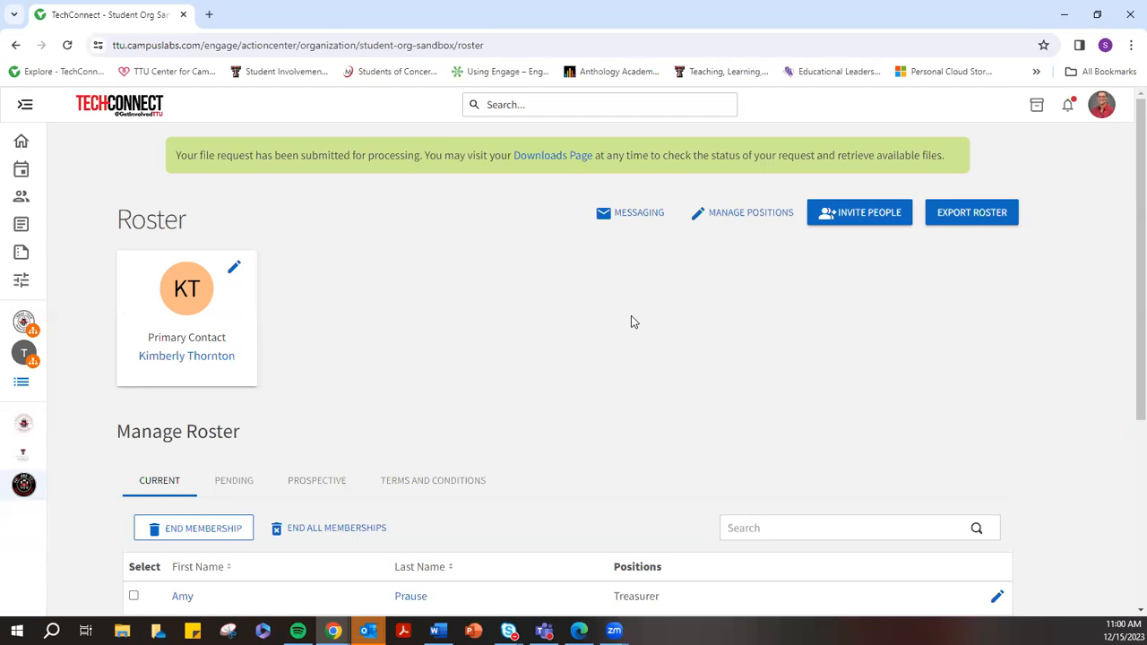
pyautogui.scroll(-2, 631, 320)
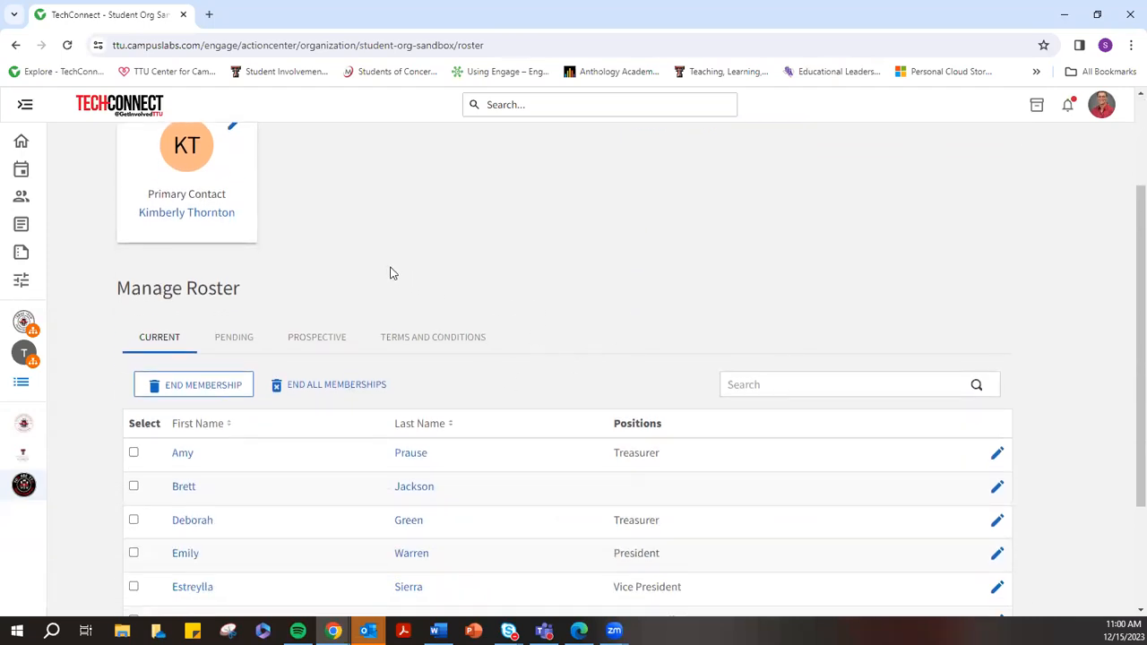
pyautogui.click(239, 338)
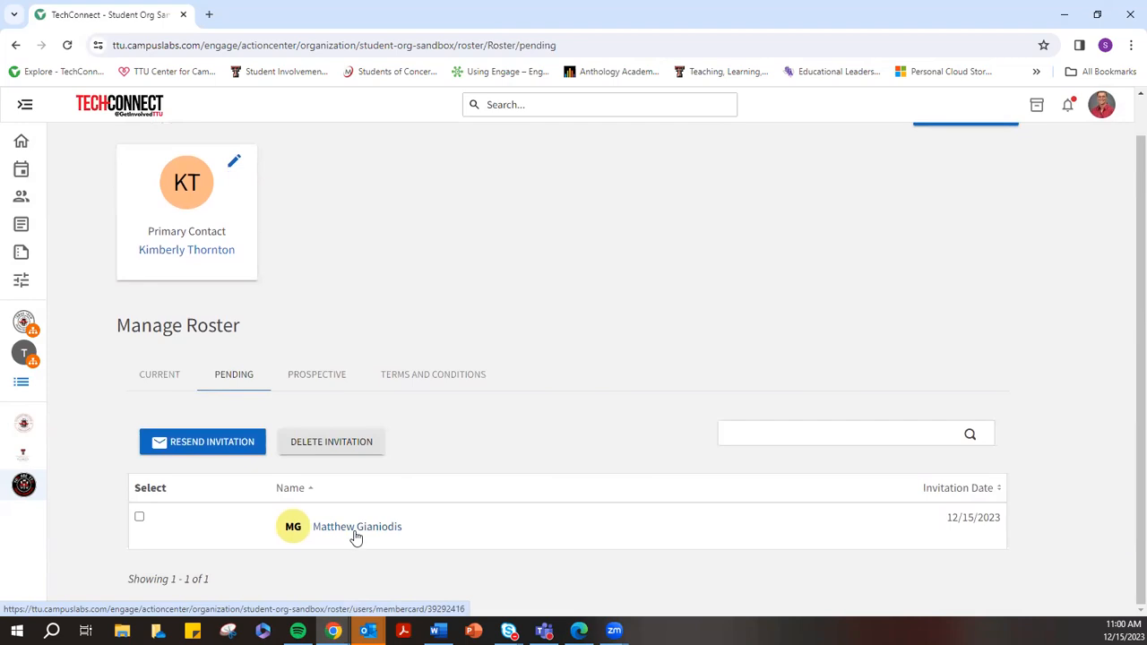
# Return to the Current members list, then open Messaging with its 83 message relays
pyautogui.scroll(1, 514, 374)
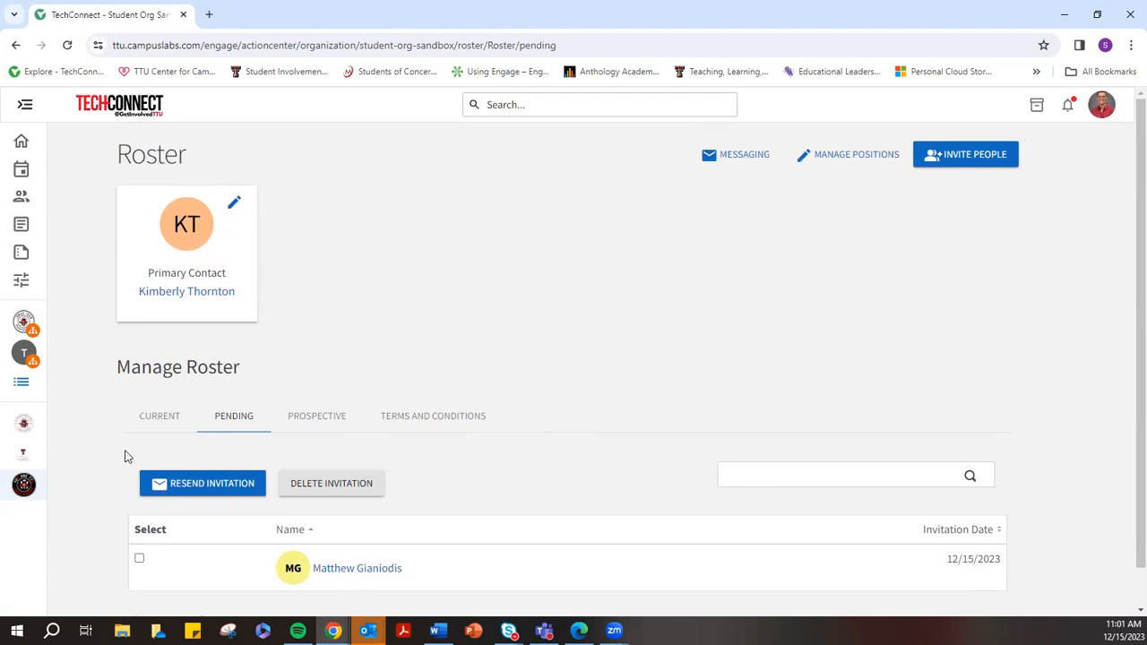
pyautogui.click(143, 421)
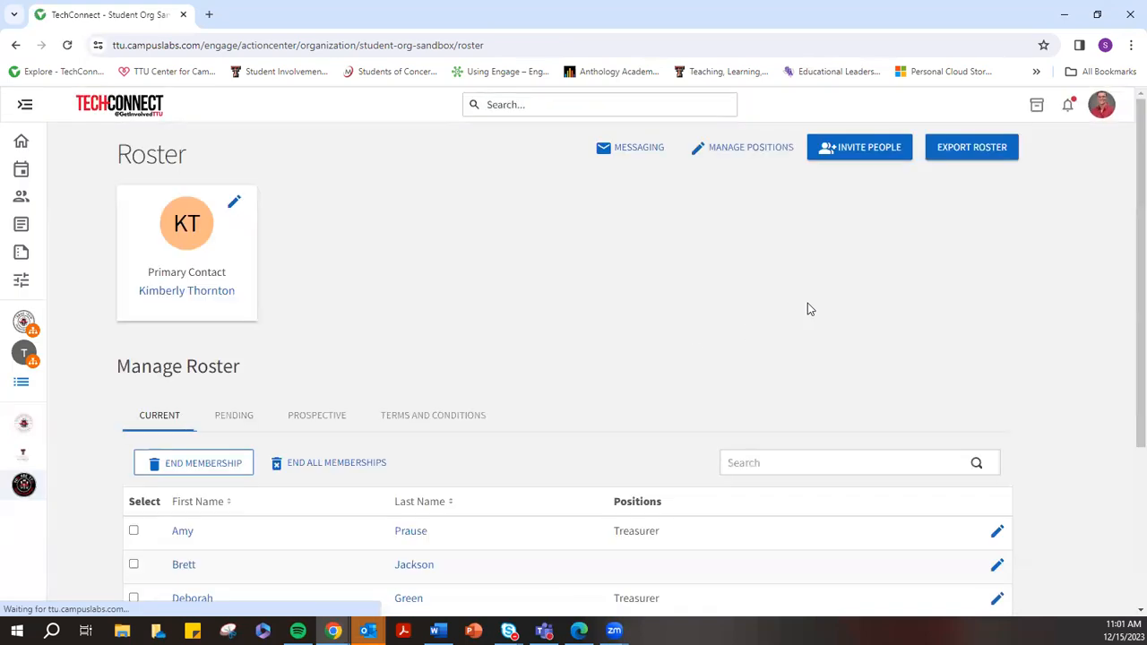
pyautogui.click(627, 148)
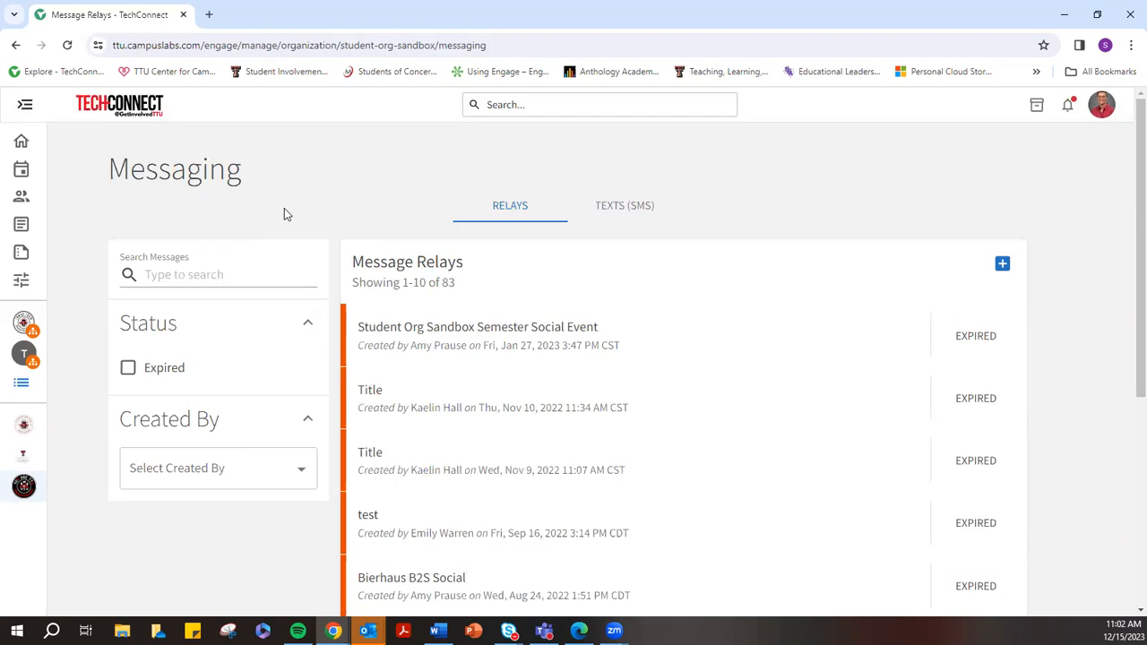
pyautogui.click(637, 212)
pyautogui.click(608, 208)
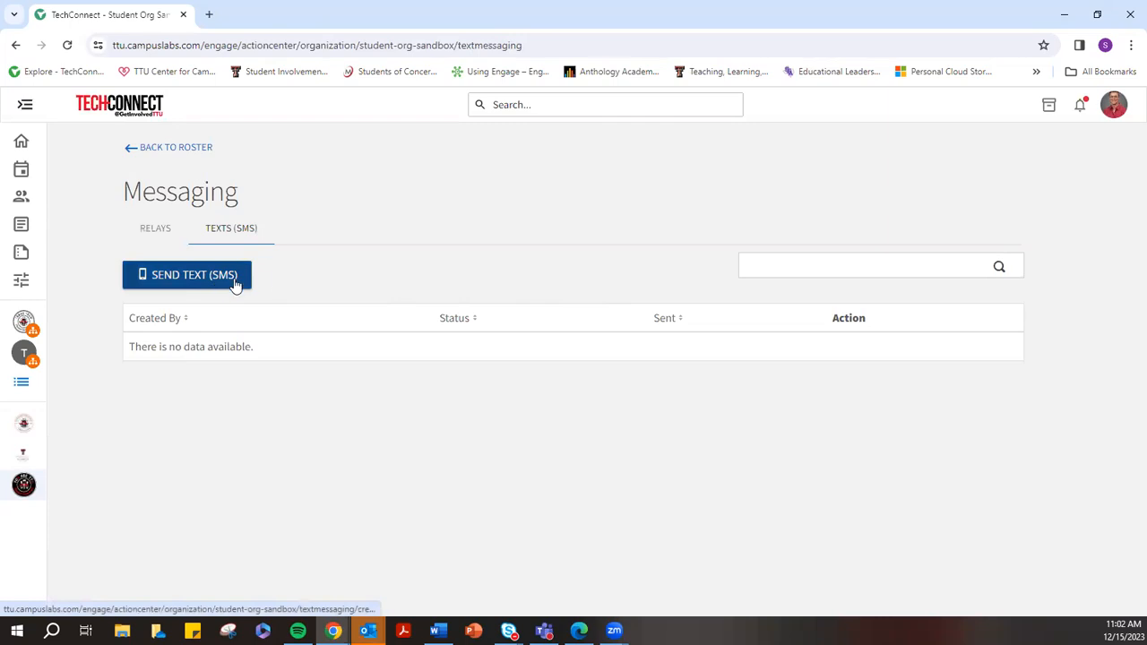
pyautogui.click(167, 231)
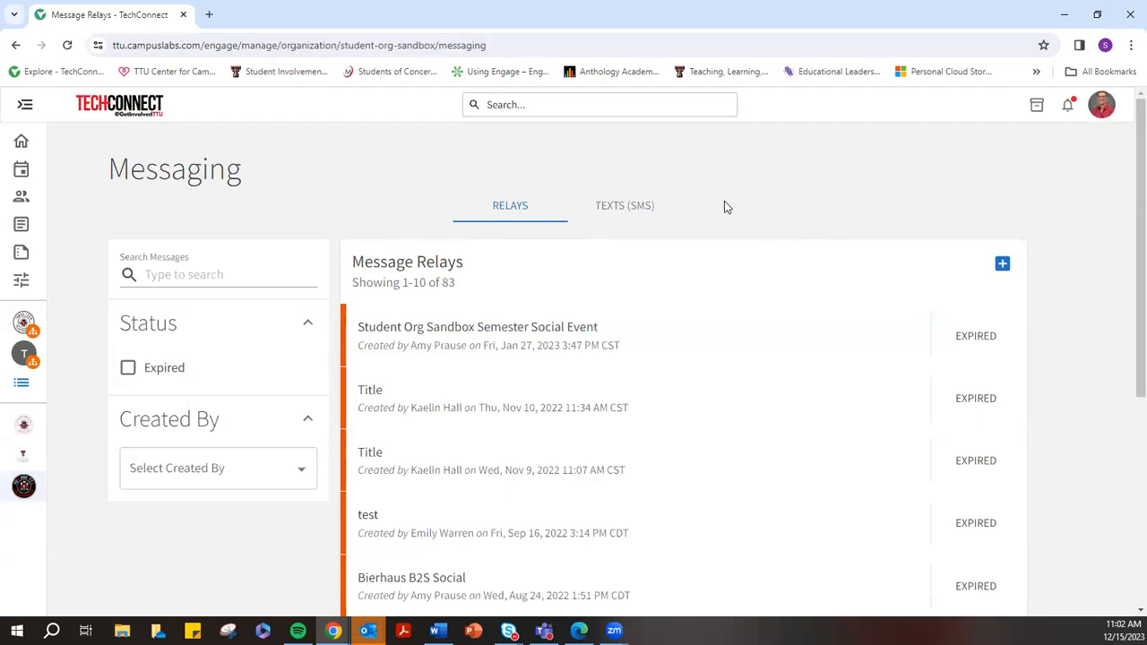
# Create a new message relay titled 'SOLO Training Video test relay'
pyautogui.click(1003, 267)
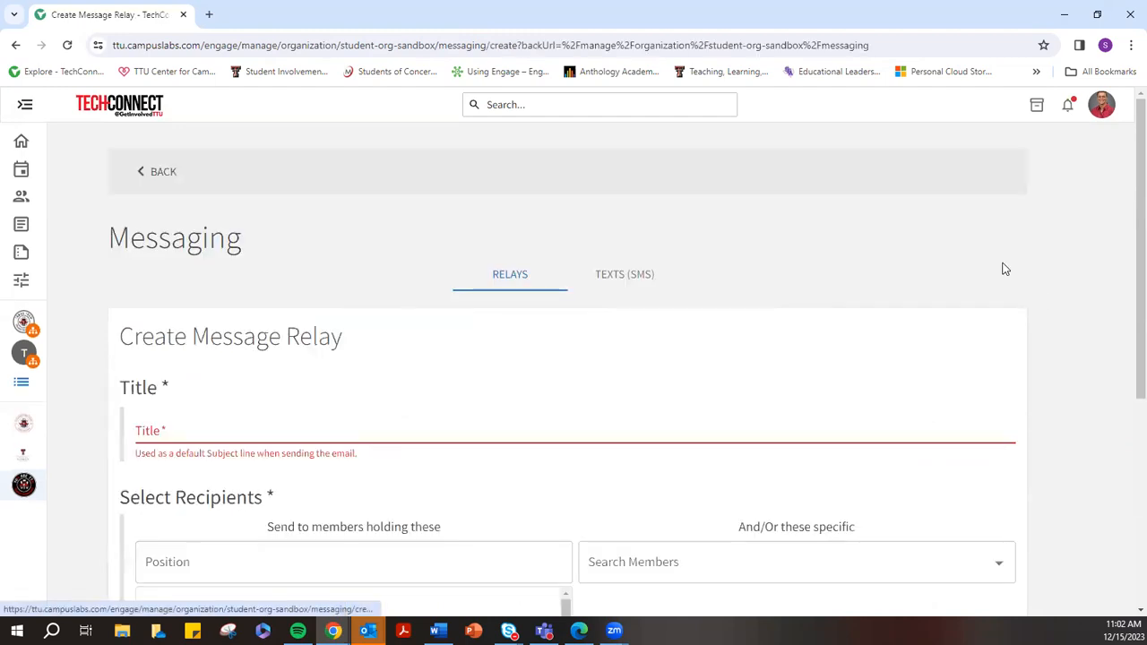
pyautogui.click(219, 428)
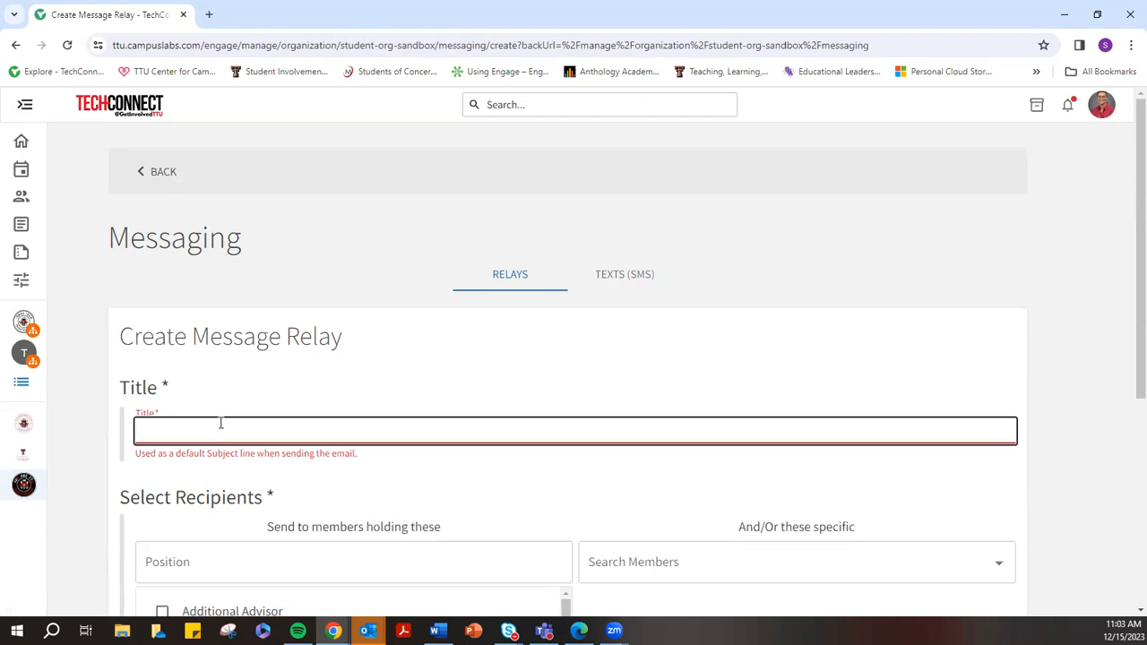
pyautogui.write('SOLO Training')
pyautogui.press('BackSpace')
pyautogui.press('BackSpace')
pyautogui.press('BackSpace')
pyautogui.write('ing Video test relay')
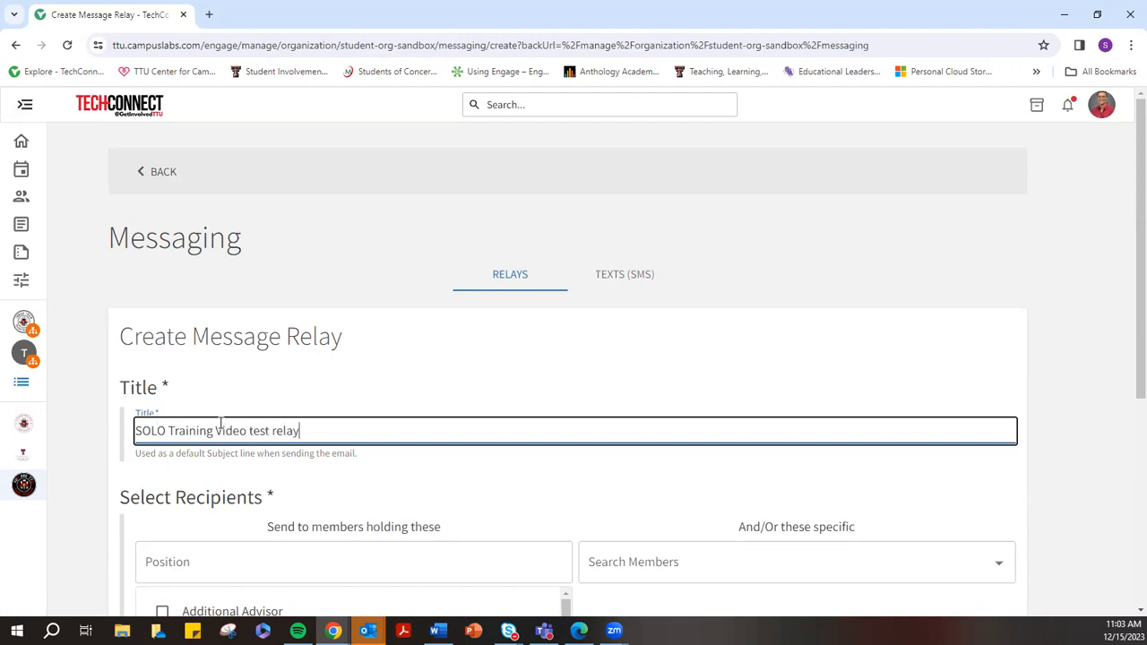
pyautogui.scroll(-3, 295, 386)
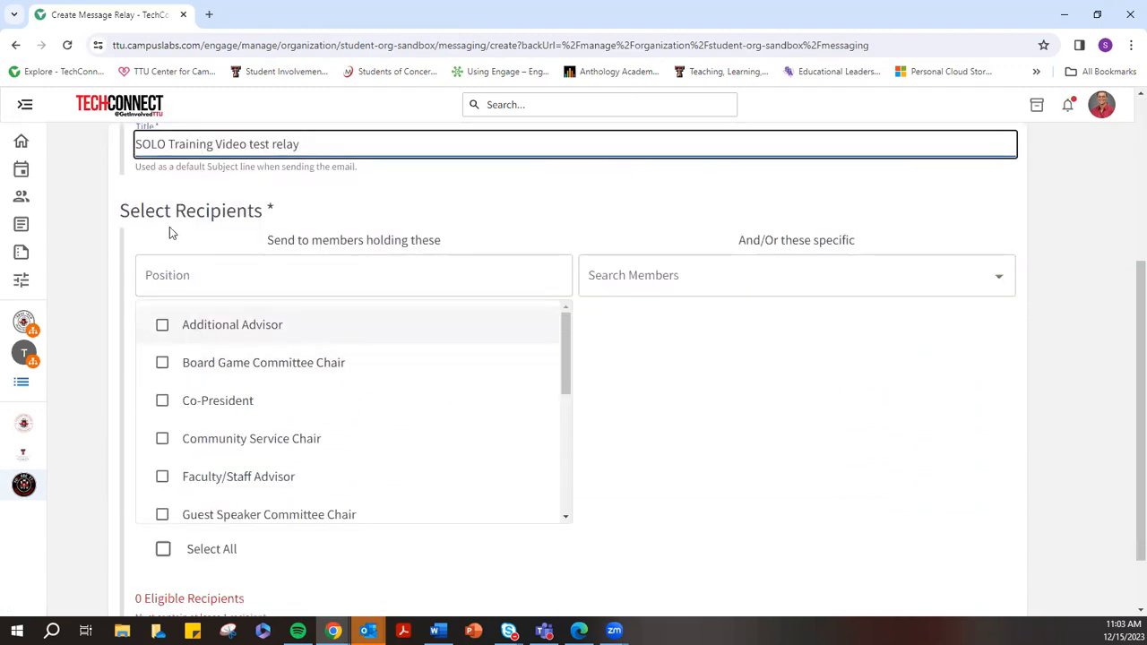
pyautogui.click(342, 273)
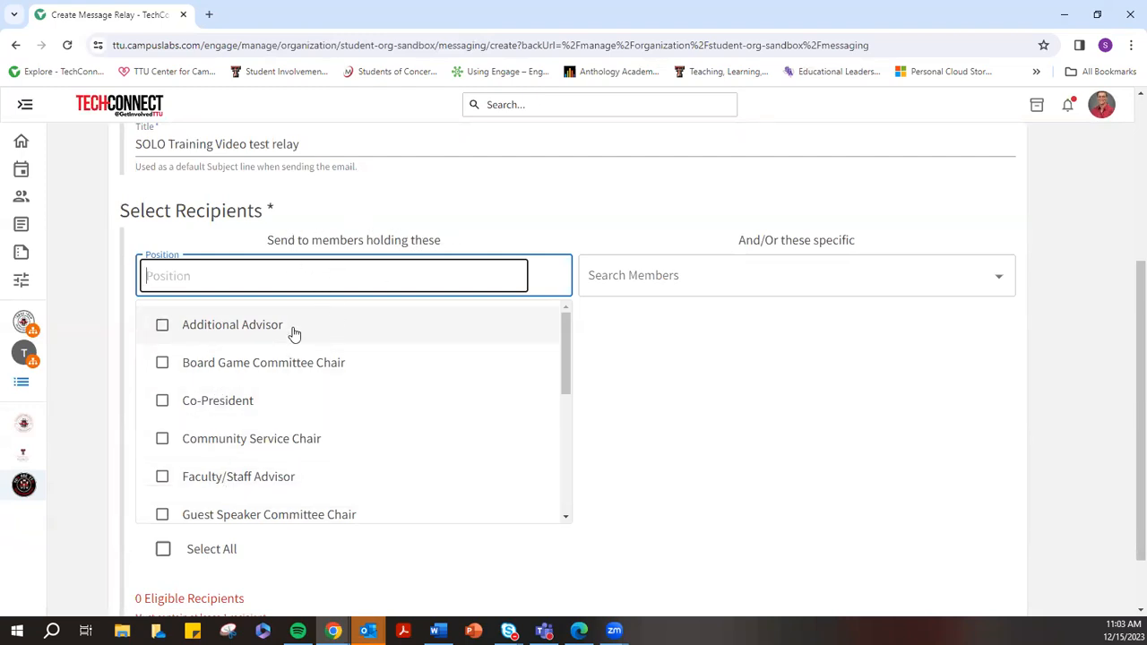
pyautogui.scroll(3, 208, 372)
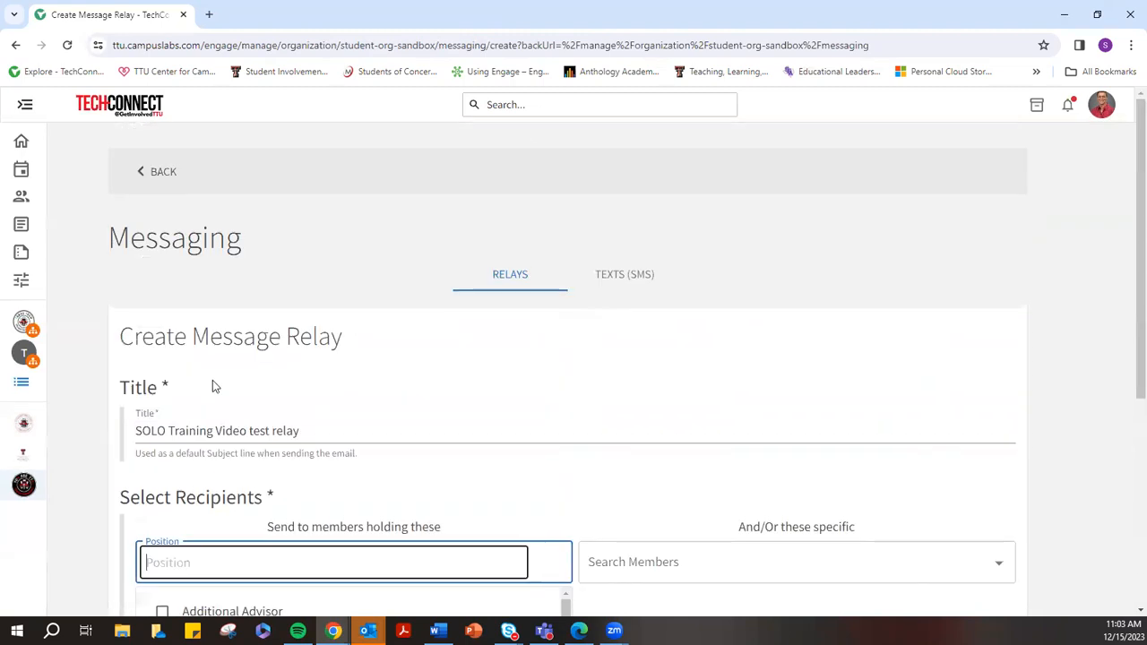
pyautogui.scroll(-2, 546, 374)
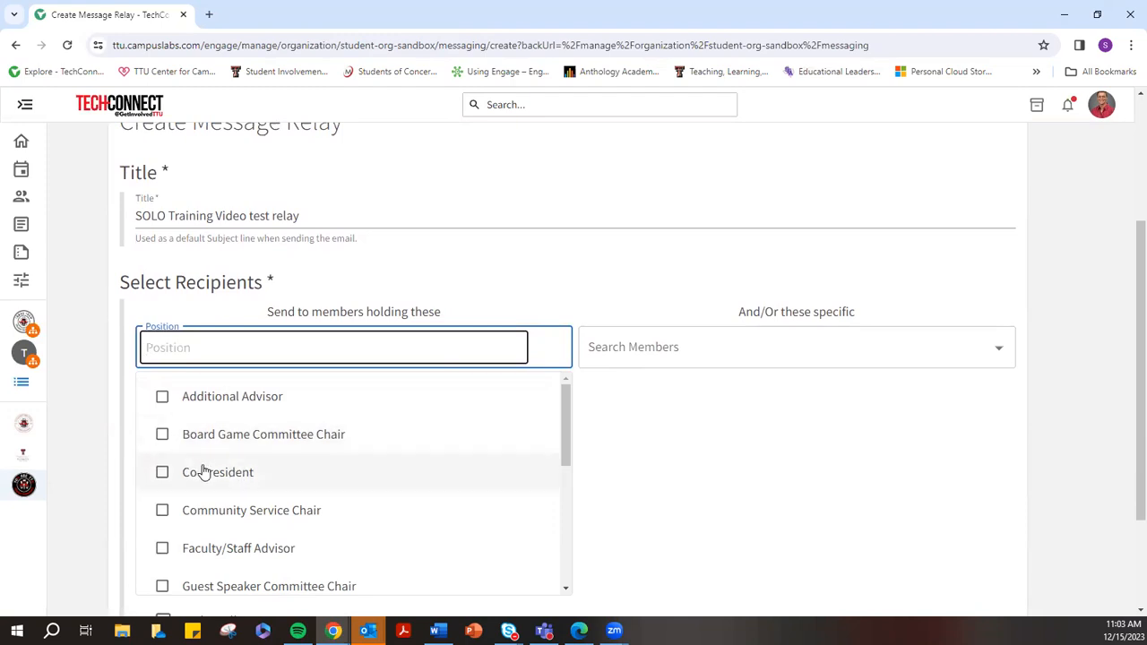
pyautogui.scroll(-3, 202, 470)
pyautogui.scroll(1, 254, 490)
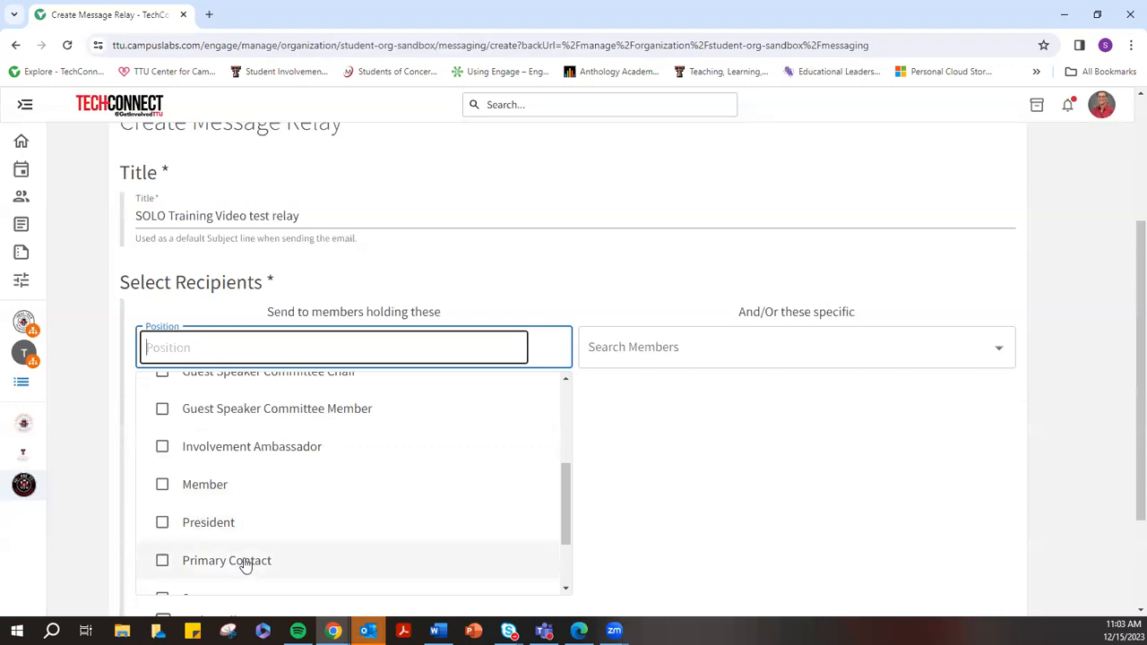
pyautogui.click(205, 488)
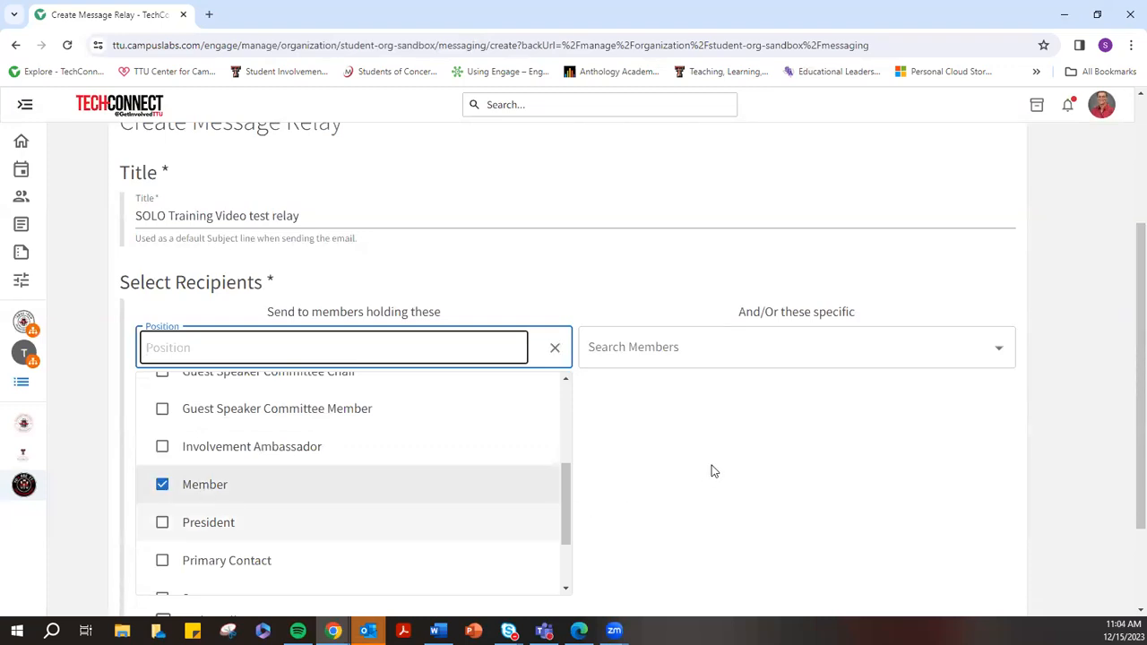
pyautogui.click(184, 500)
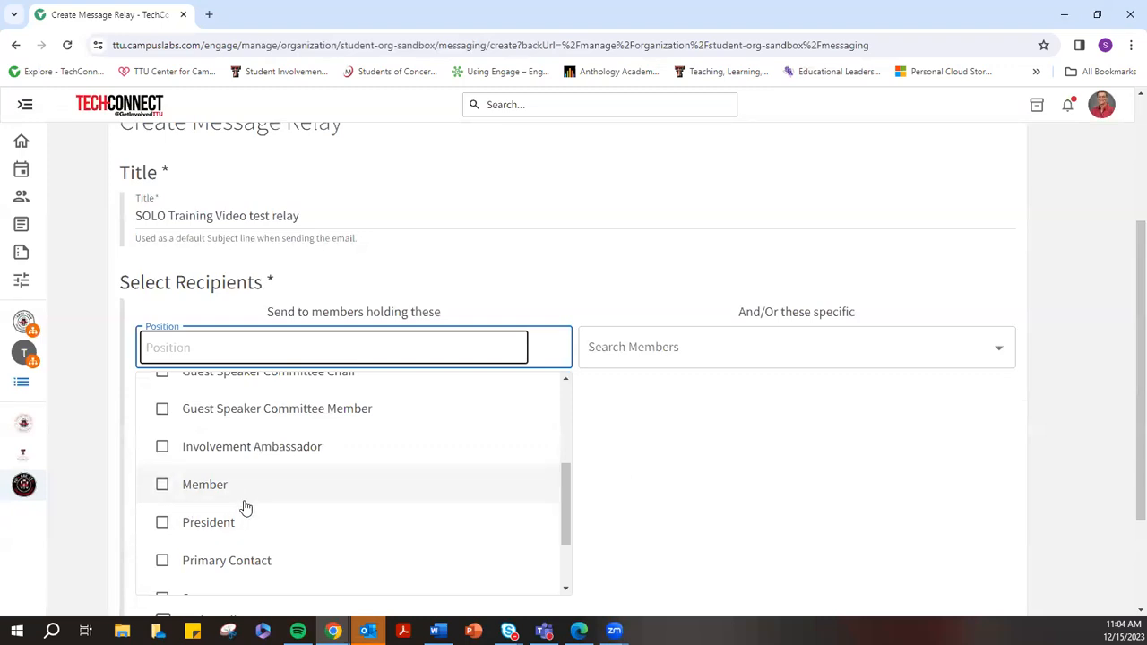
pyautogui.scroll(1, 245, 507)
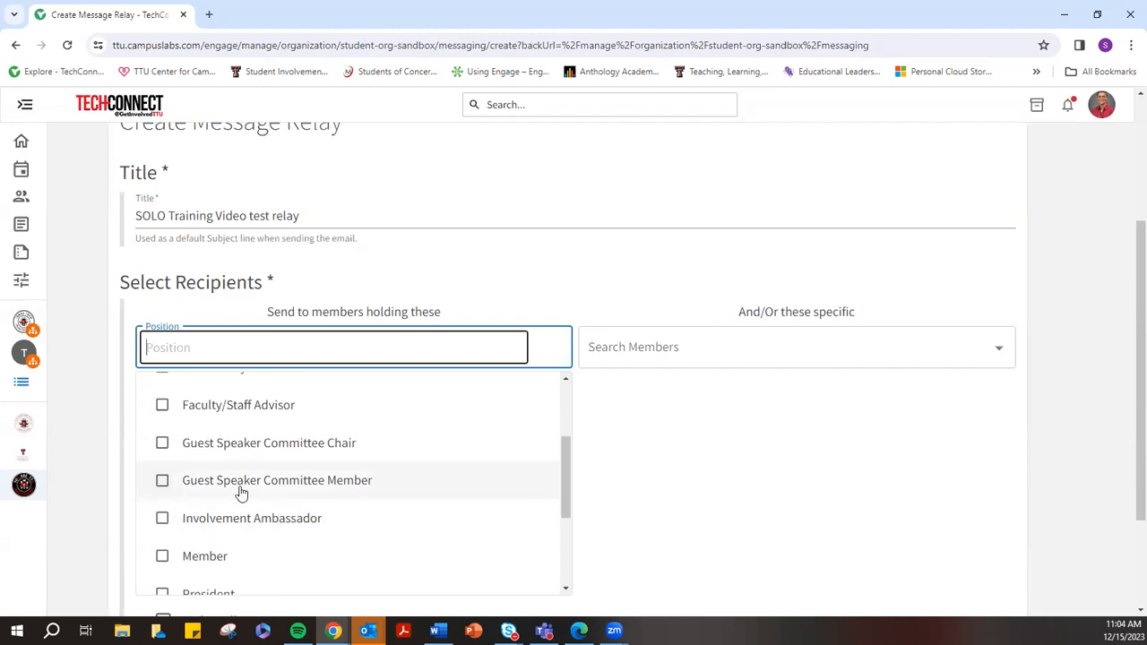
pyautogui.scroll(1, 228, 493)
pyautogui.scroll(-1, 211, 490)
pyautogui.click(268, 489)
pyautogui.click(220, 490)
pyautogui.scroll(3, 219, 488)
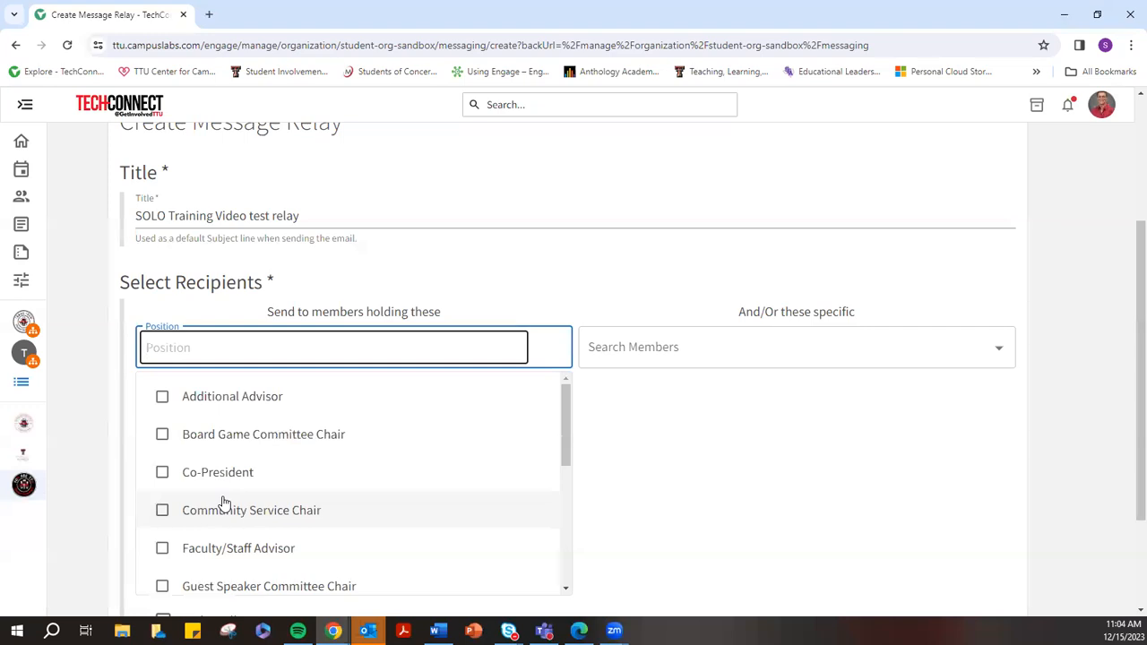
pyautogui.click(506, 284)
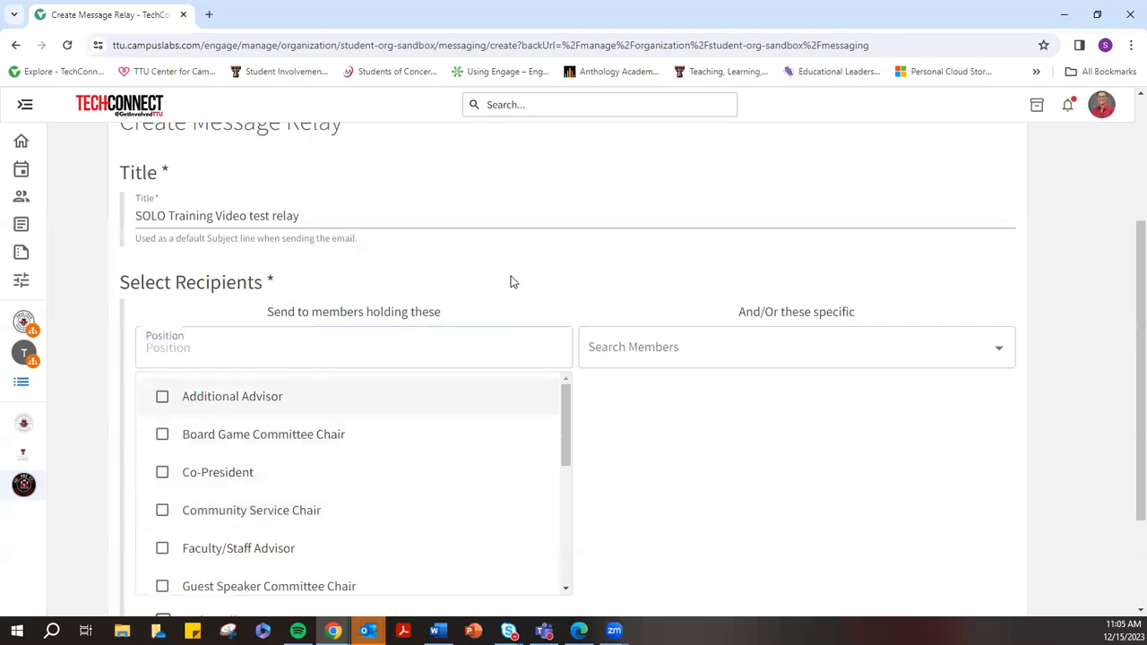
pyautogui.click(690, 348)
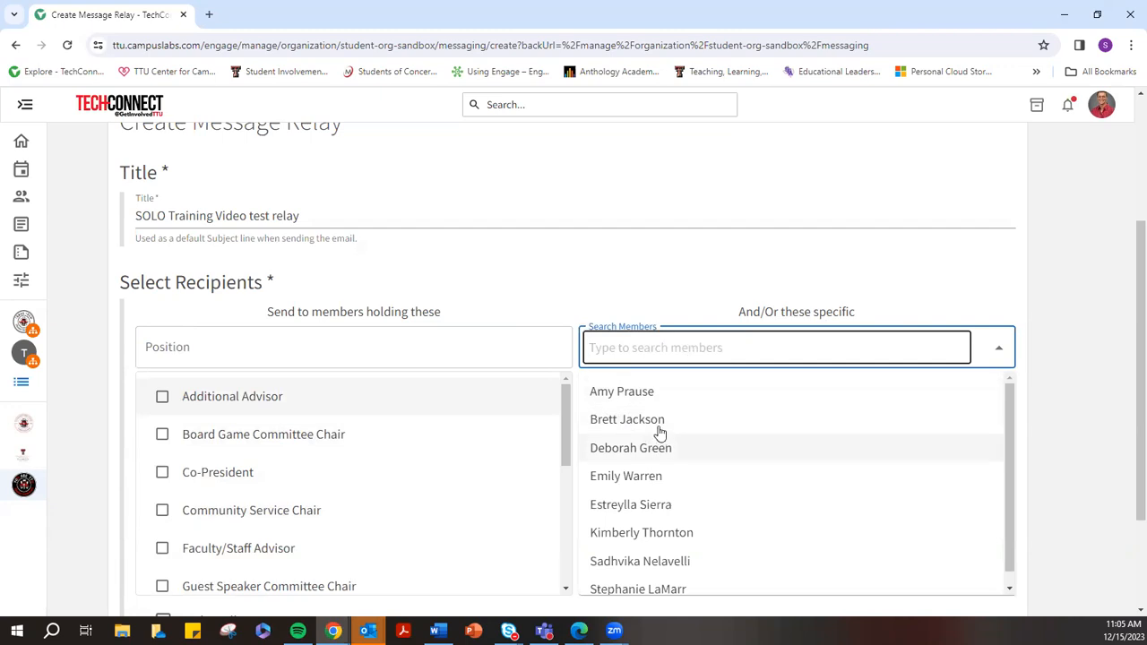
pyautogui.click(618, 532)
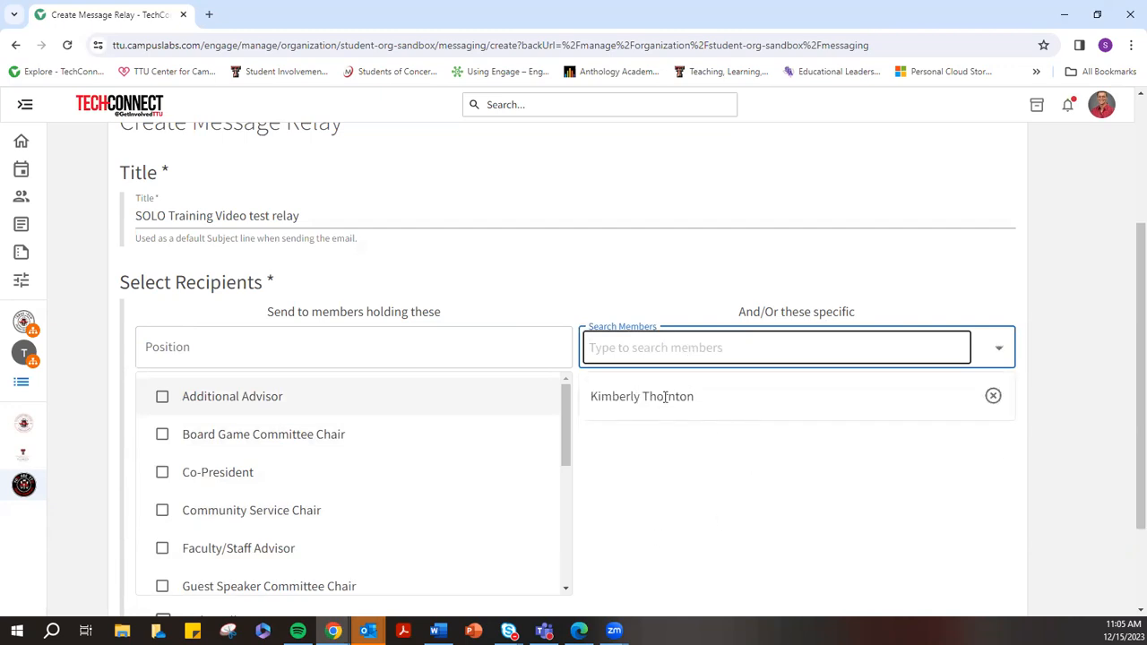
pyautogui.click(993, 397)
pyautogui.click(636, 352)
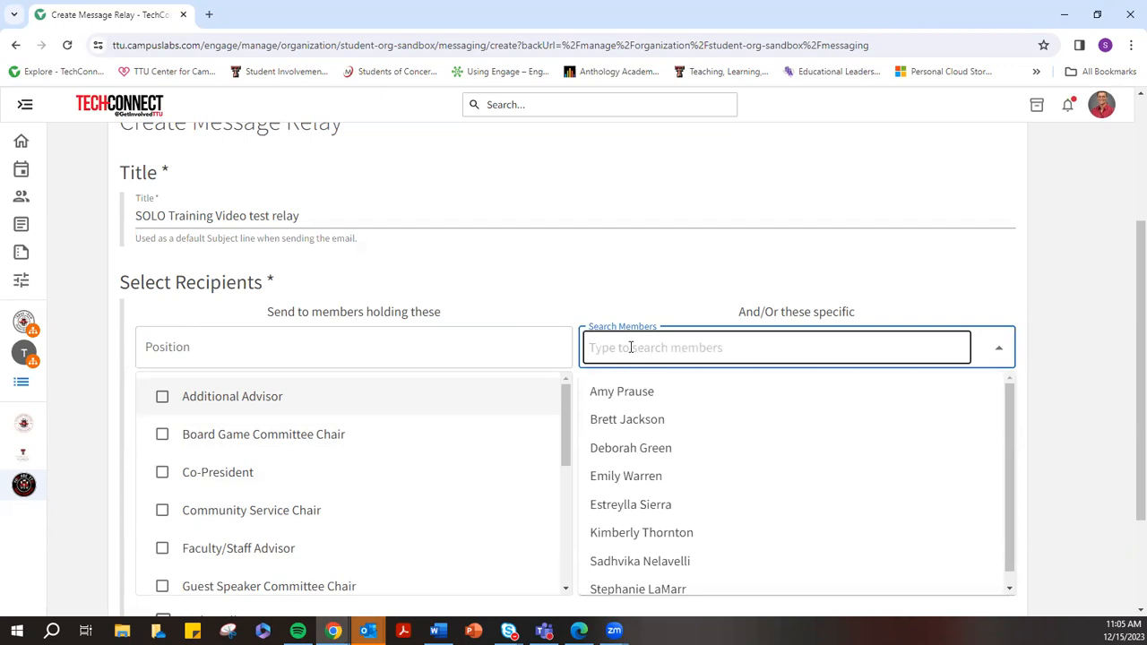
pyautogui.click(575, 284)
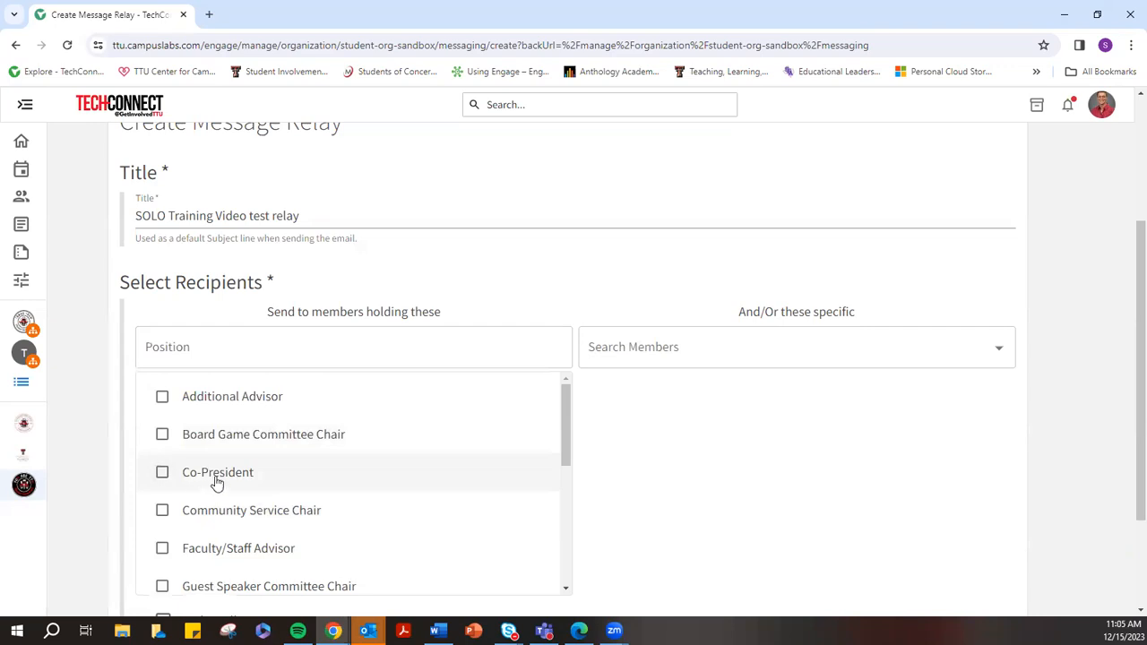
pyautogui.click(647, 350)
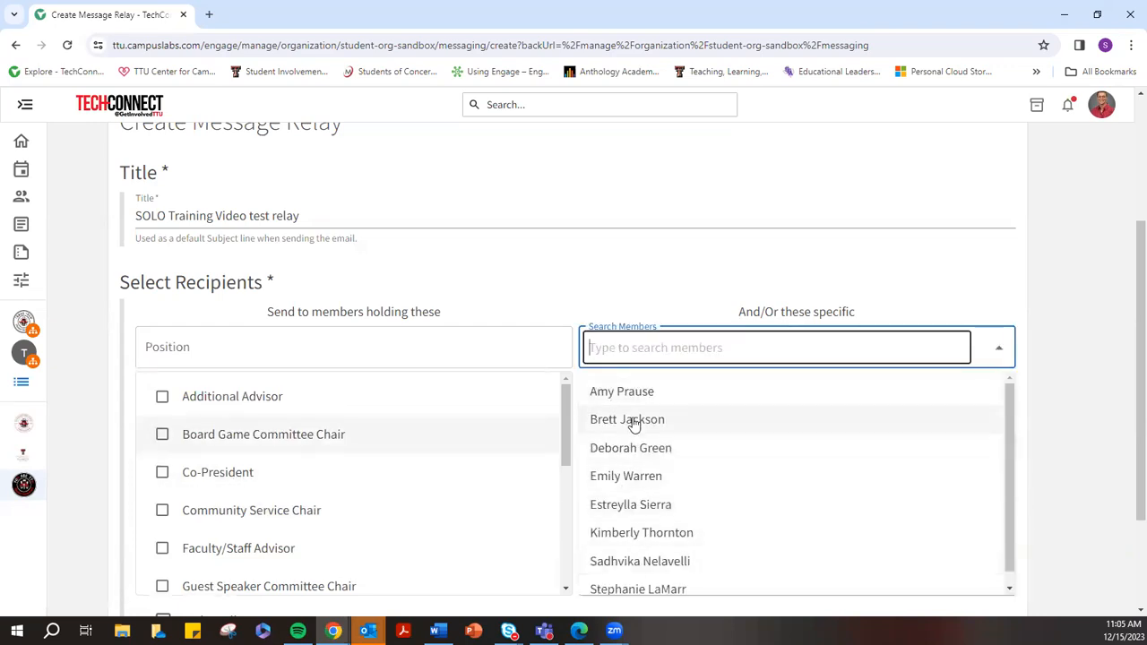
pyautogui.click(614, 285)
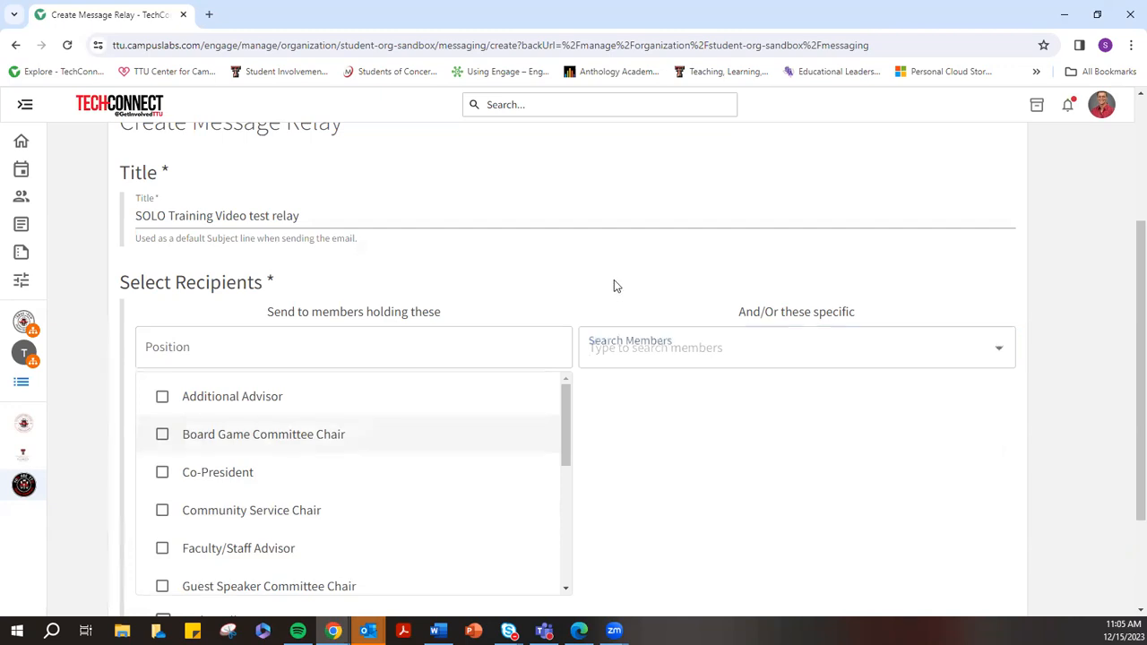
pyautogui.scroll(-1, 660, 340)
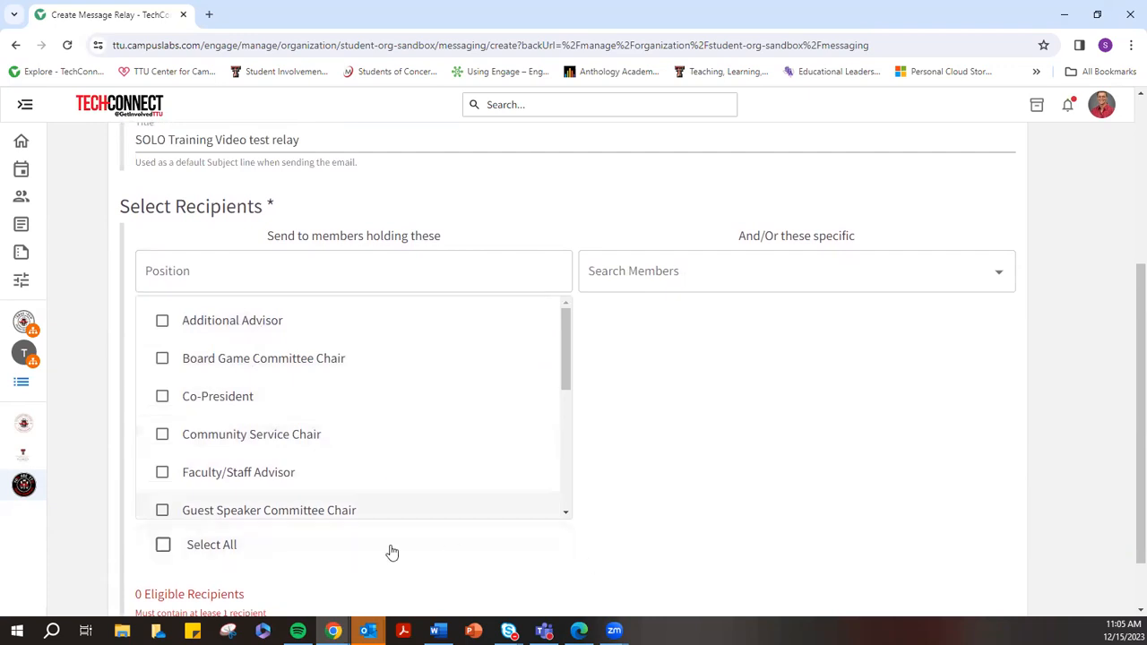
# Target the relay at Member position holders (8 eligible recipients) and create it
pyautogui.scroll(-2, 215, 439)
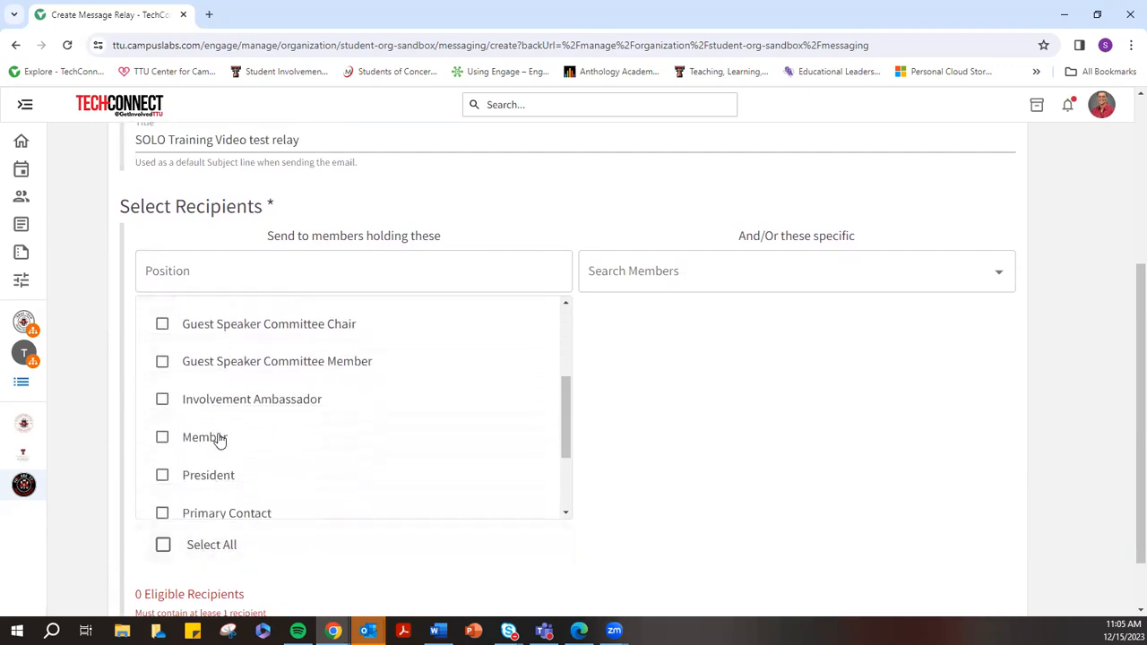
pyautogui.click(214, 423)
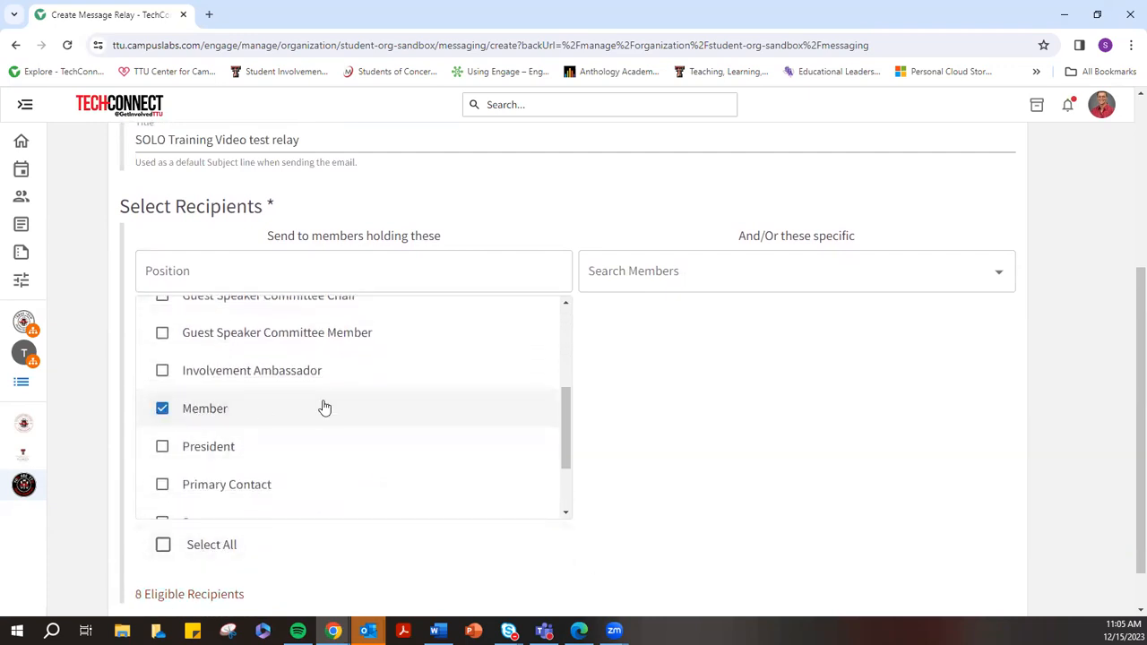
pyautogui.scroll(-1, 865, 443)
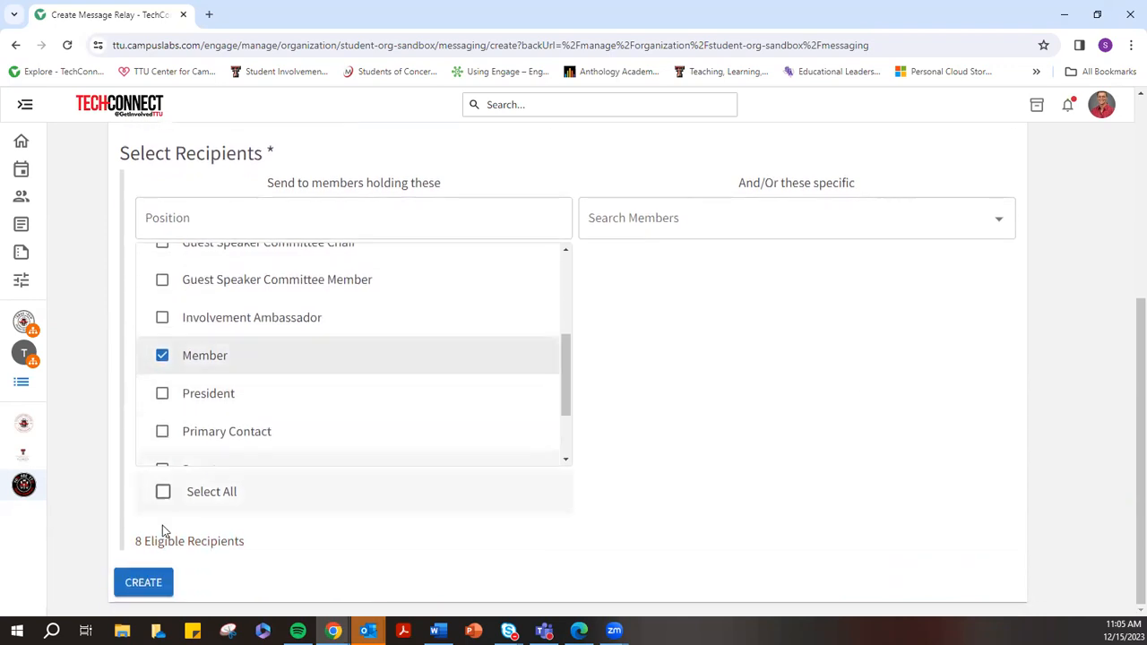
pyautogui.moveTo(140, 538); pyautogui.dragTo(257, 542)
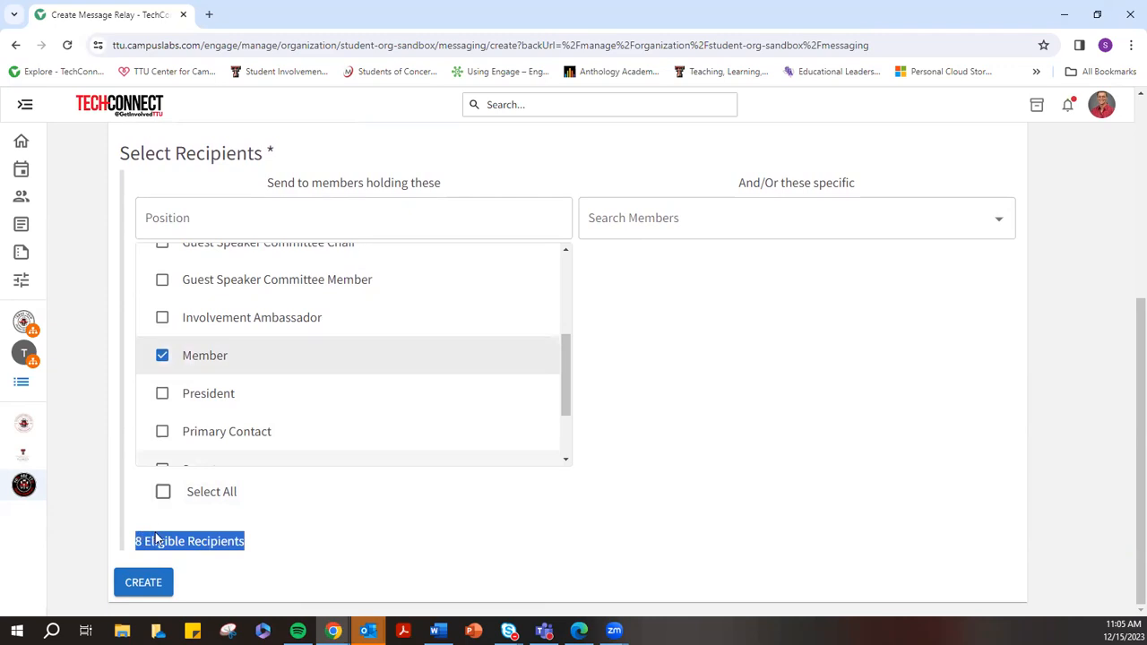
pyautogui.click(144, 584)
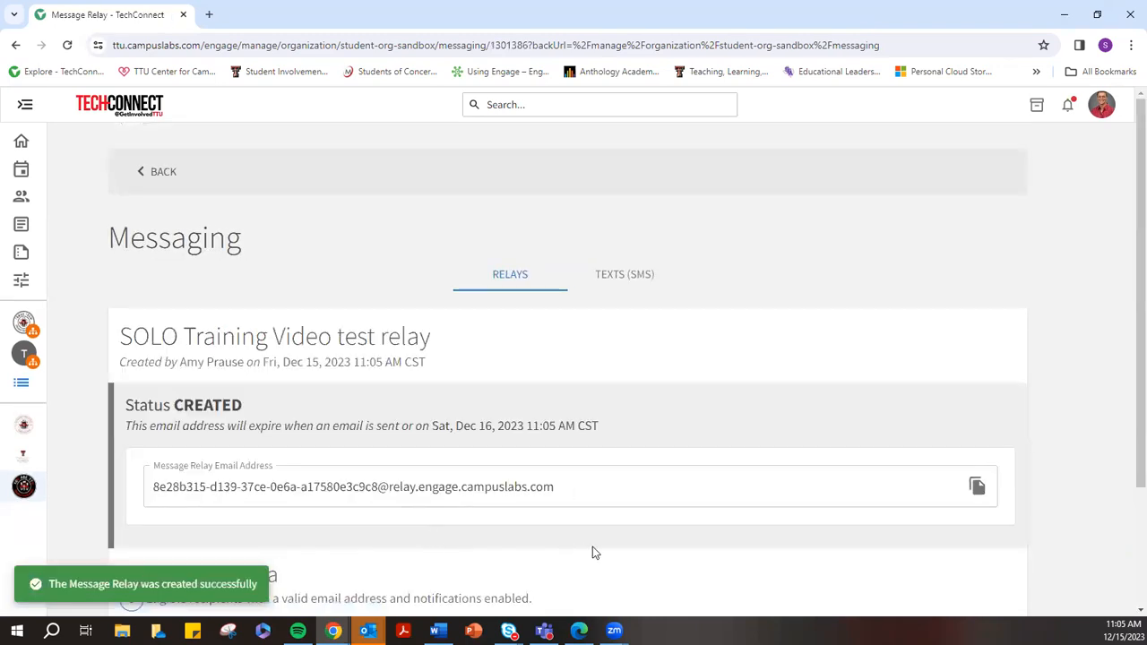
# Review the SOLO Training Video test relay's title and creator on its details page
pyautogui.scroll(-2, 708, 556)
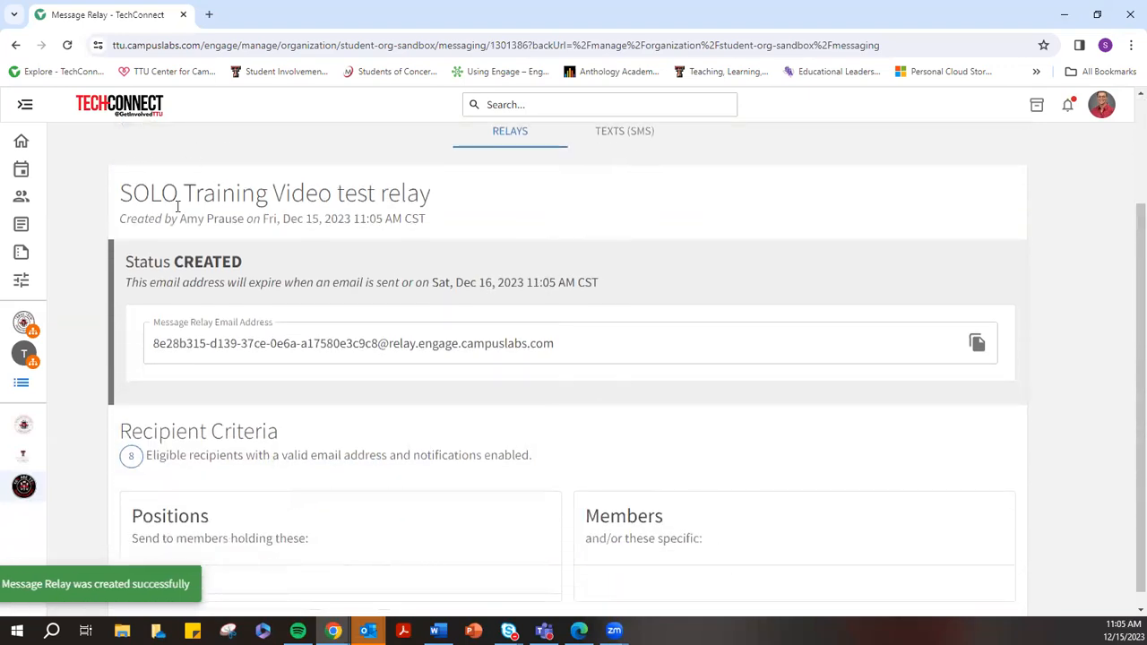
pyautogui.moveTo(116, 199); pyautogui.dragTo(451, 194)
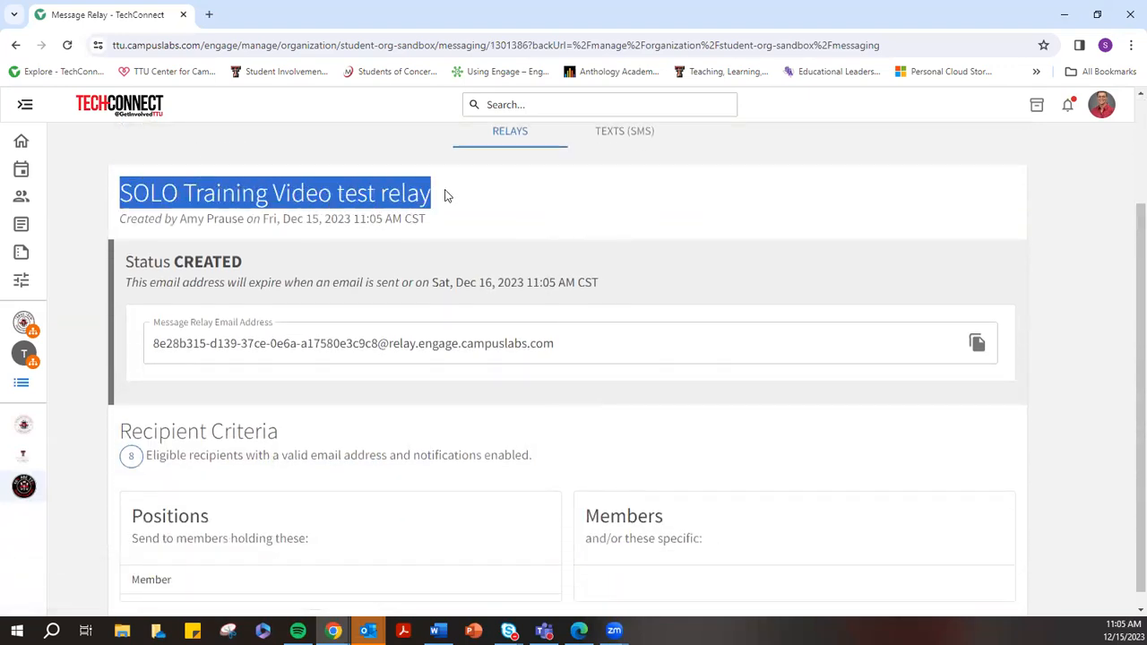
pyautogui.moveTo(180, 220); pyautogui.dragTo(426, 219)
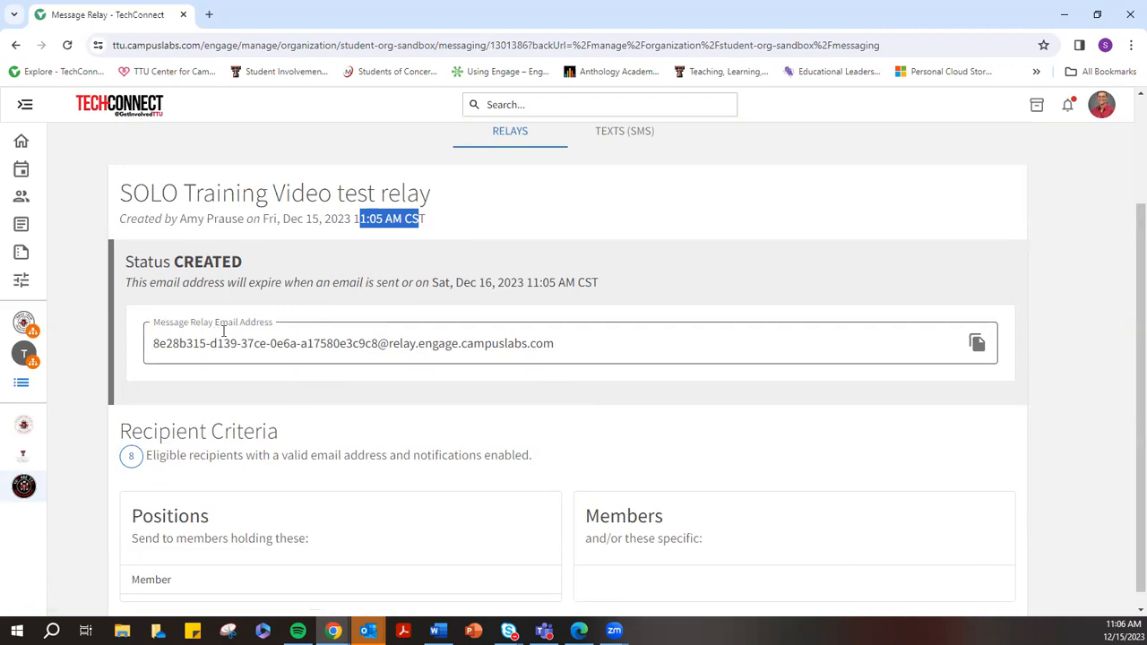
pyautogui.click(369, 631)
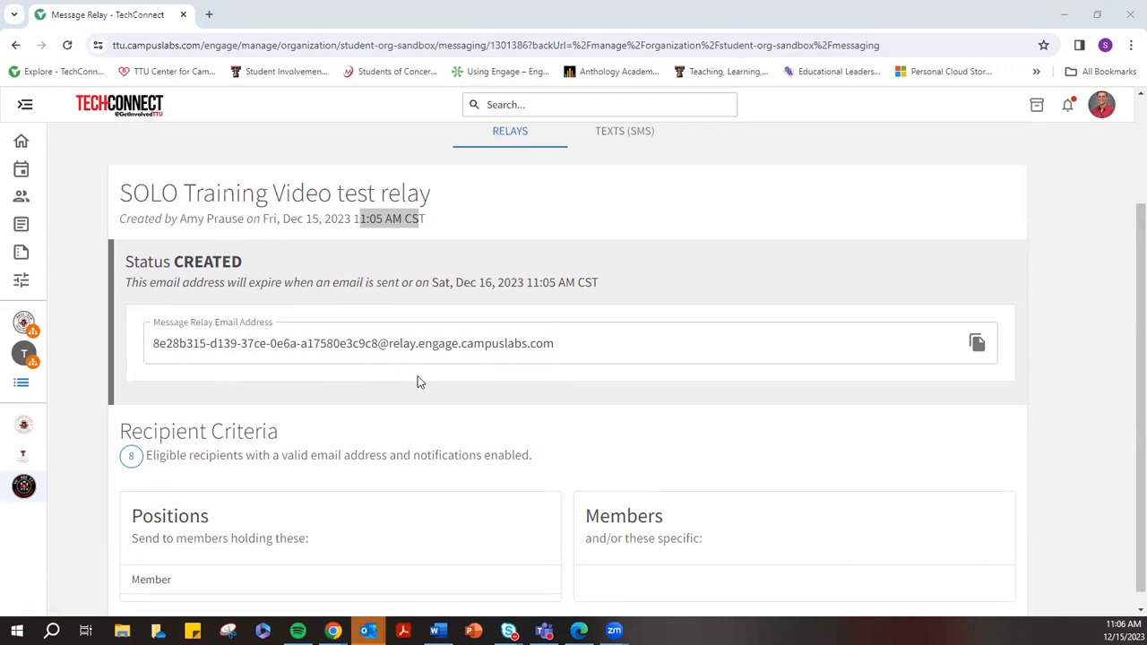
# Copy the relay's generated Message Relay Email Address to the clipboard
pyautogui.moveTo(561, 359); pyautogui.dragTo(206, 351)
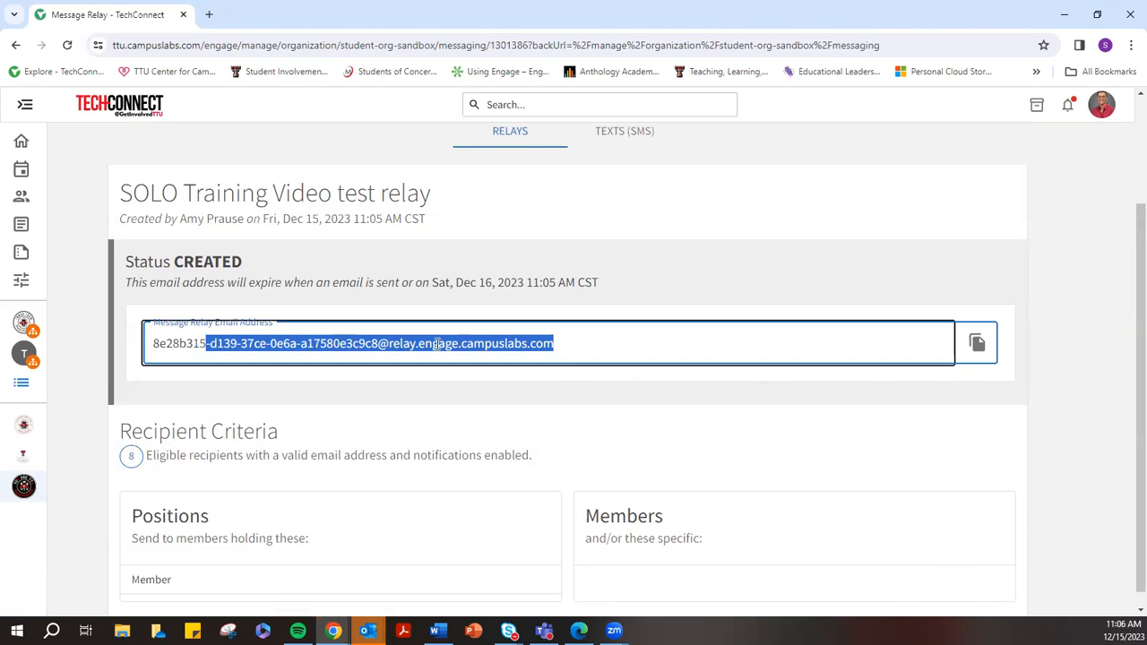
pyautogui.click(554, 344)
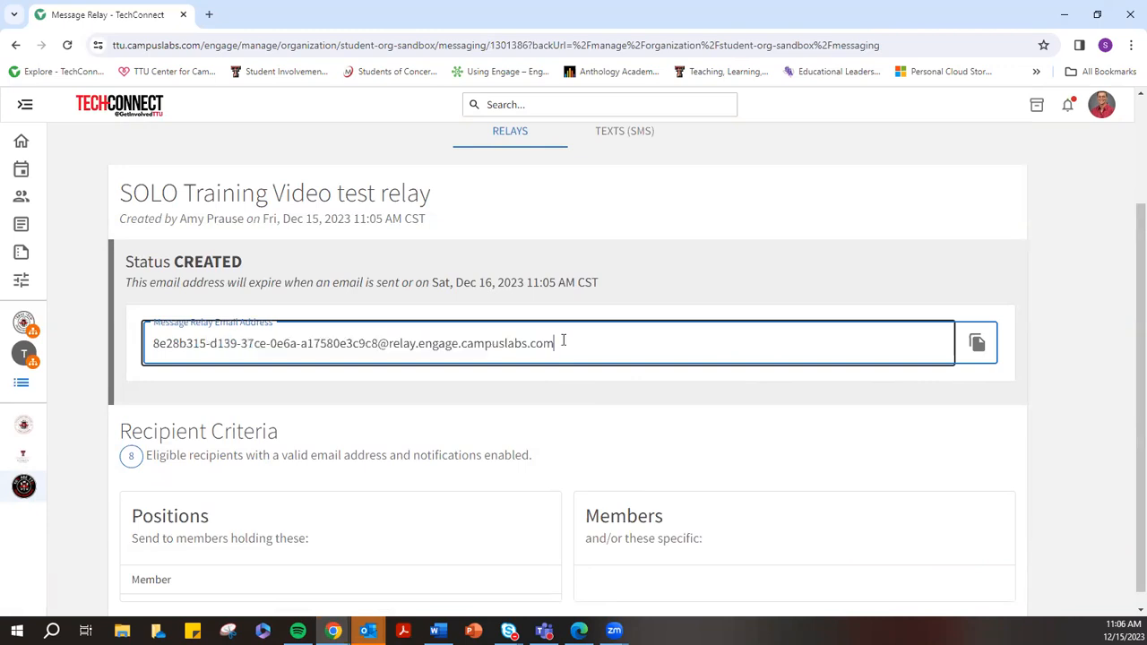
pyautogui.click(975, 343)
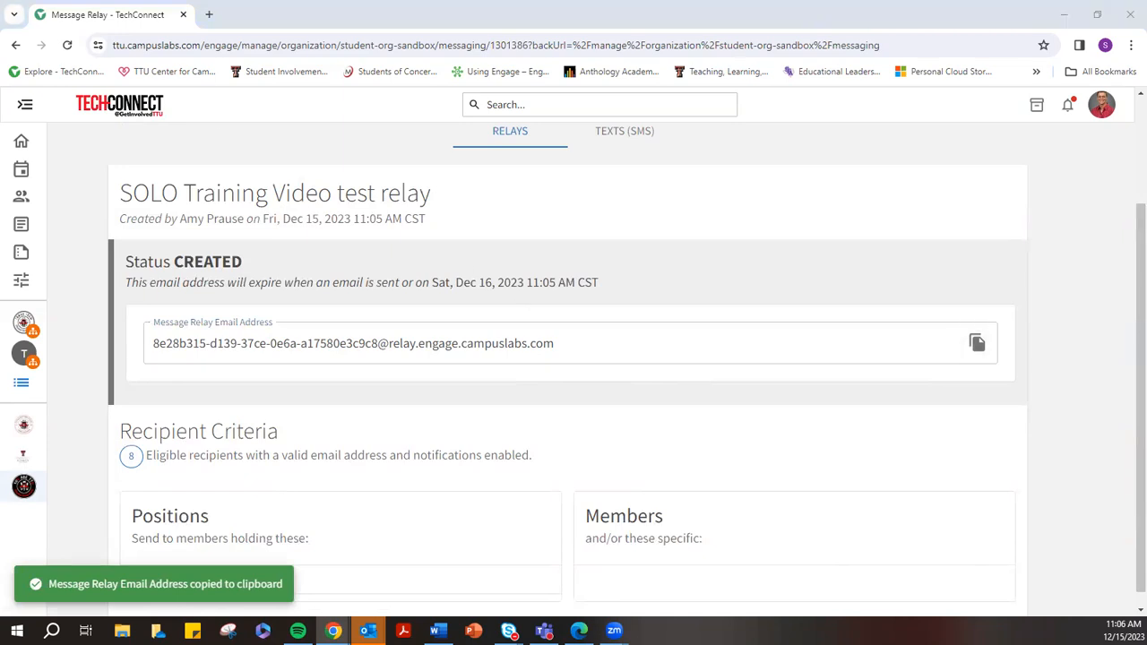
pyautogui.click(317, 202)
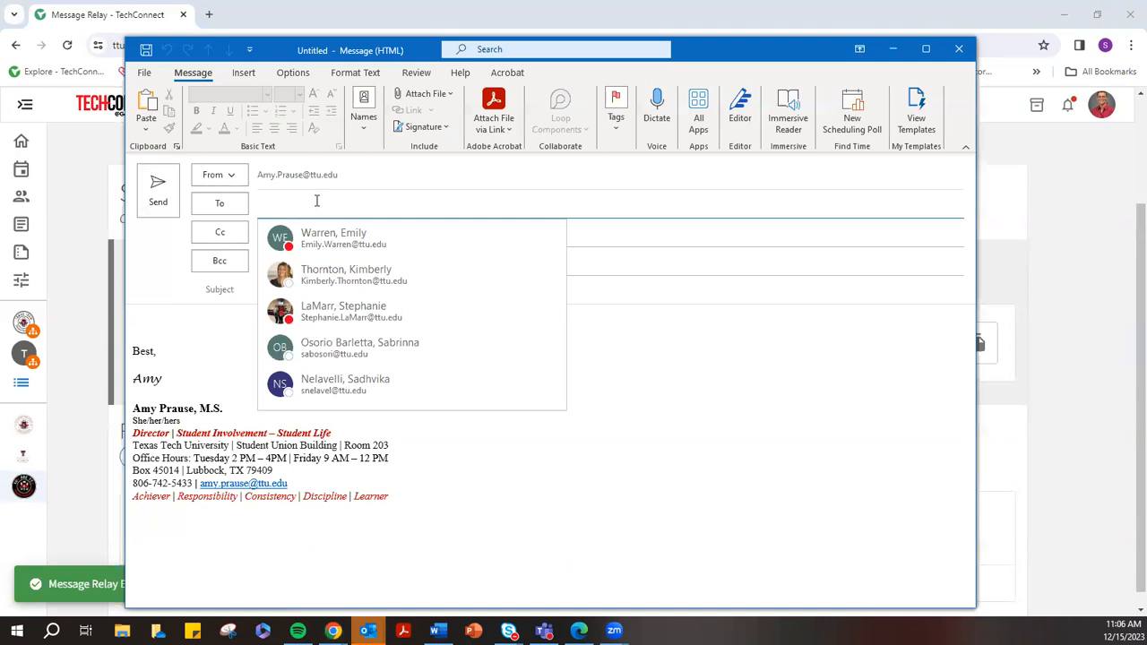
# Paste the relay address into the To field, then move past Cc, Bcc and Subject
pyautogui.hotkey('ctrl', 'v')
pyautogui.click(385, 238)
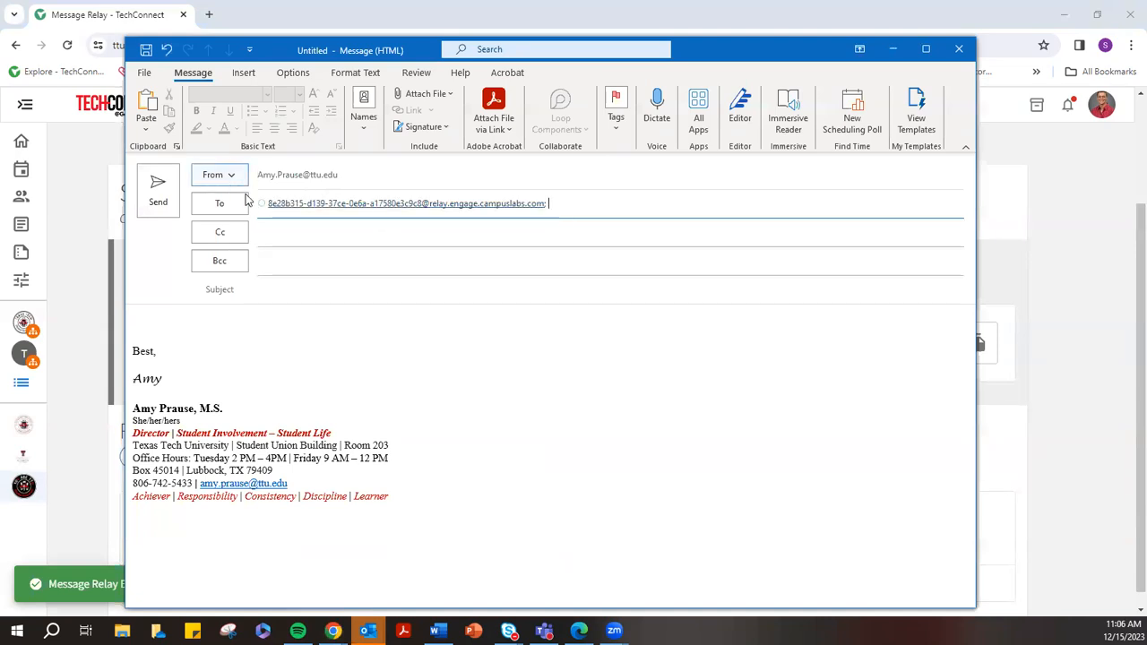
pyautogui.click(260, 234)
pyautogui.click(618, 264)
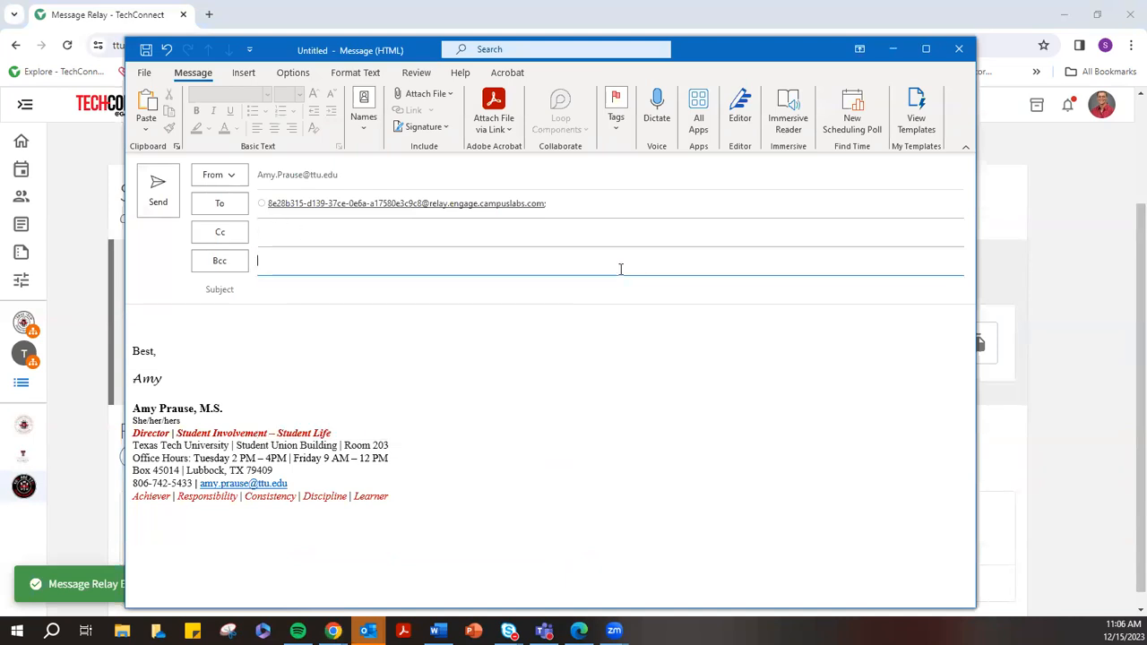
pyautogui.click(639, 291)
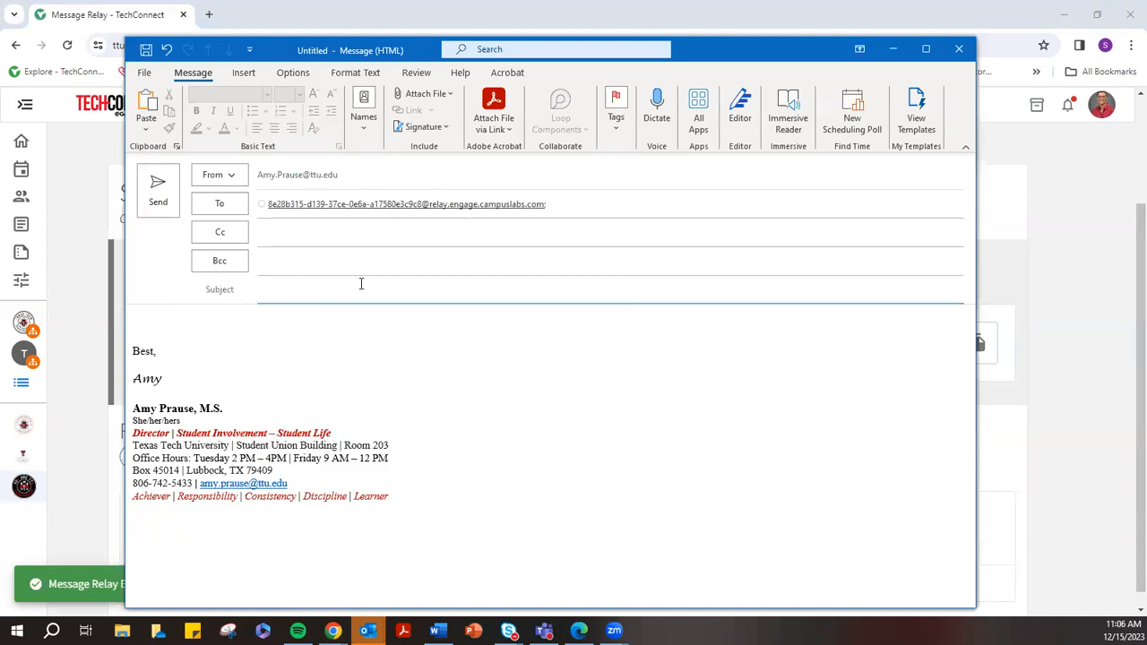
# Place the cursor in the body above the 'Best,' signature, then close the unsent email
pyautogui.click(139, 322)
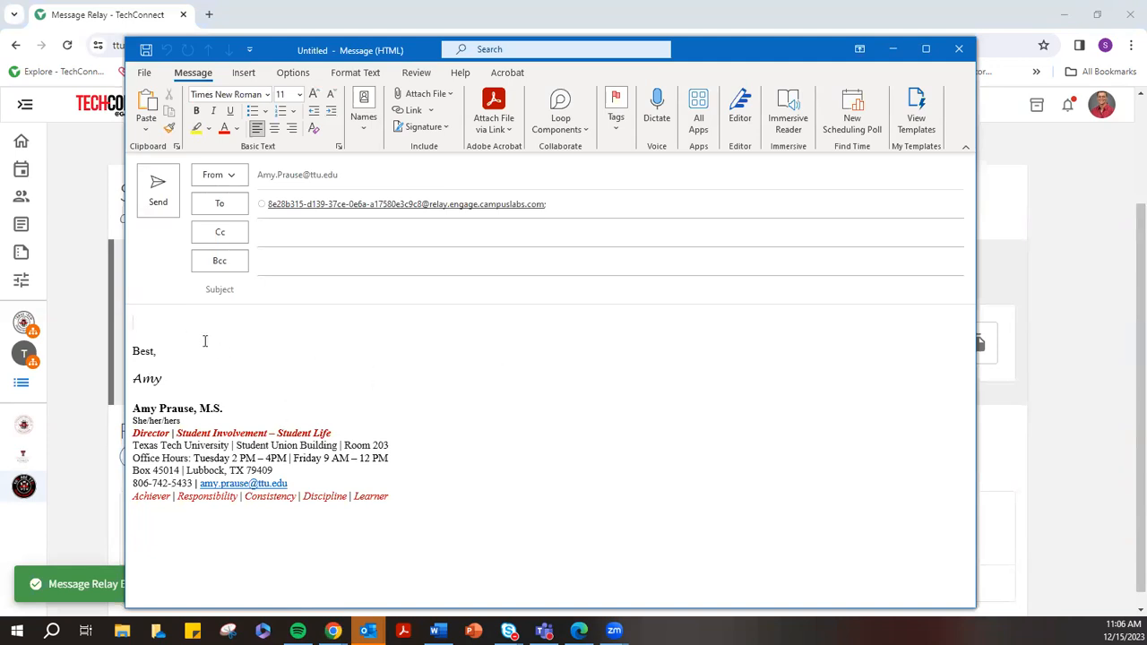
pyautogui.moveTo(131, 342)
pyautogui.mouseDown()
pyautogui.moveTo(409, 461)
pyautogui.moveTo(422, 507)
pyautogui.mouseUp()
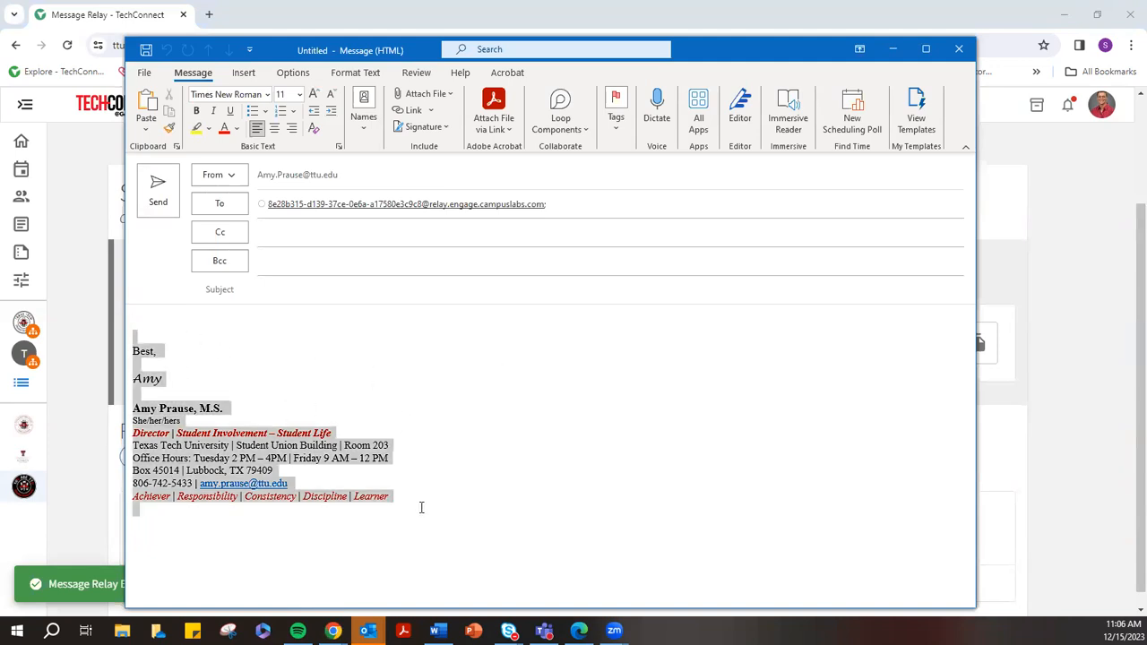
pyautogui.click(199, 358)
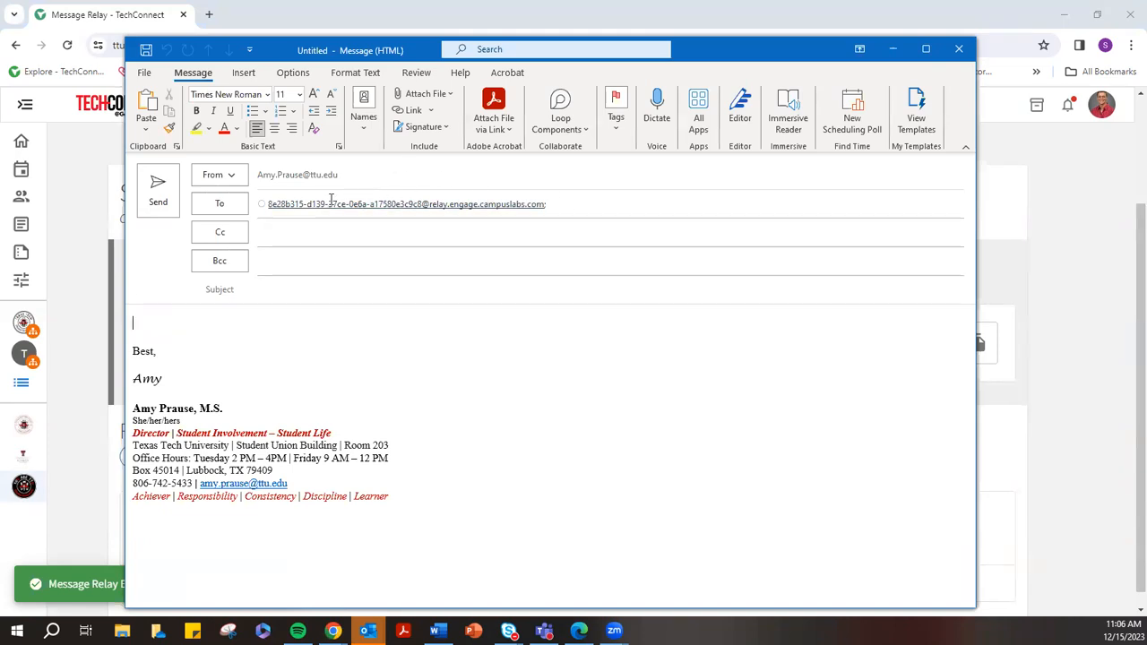
pyautogui.click(348, 328)
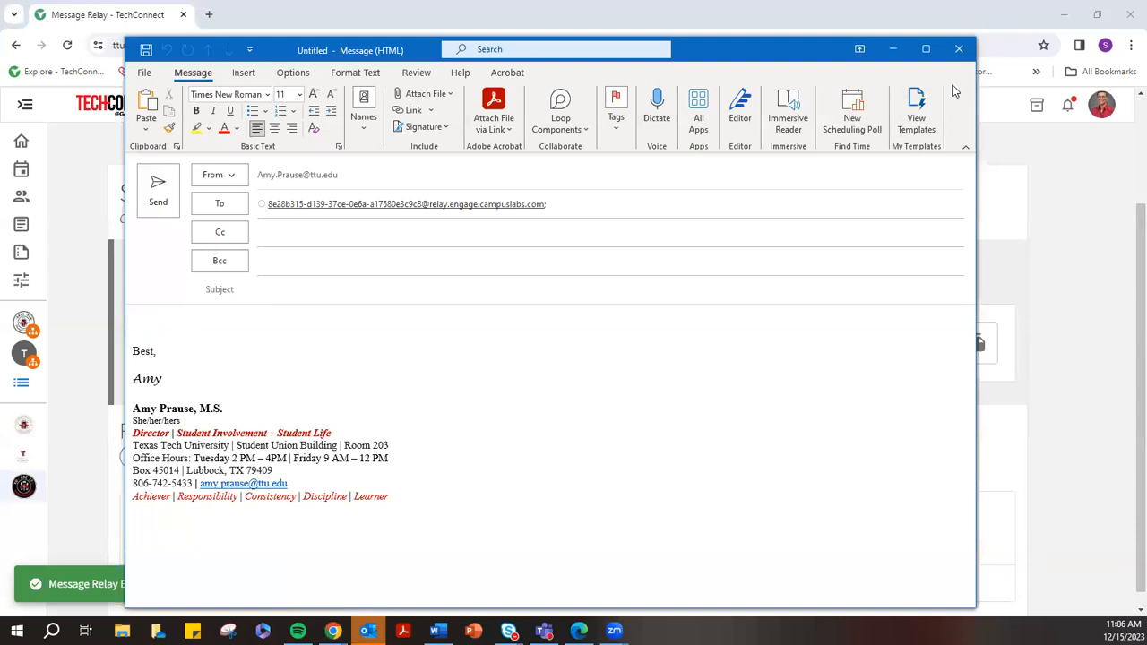
pyautogui.click(958, 51)
# Discard the draft unsaved and check the relay's Recipient Criteria lists the Member position
pyautogui.click(580, 356)
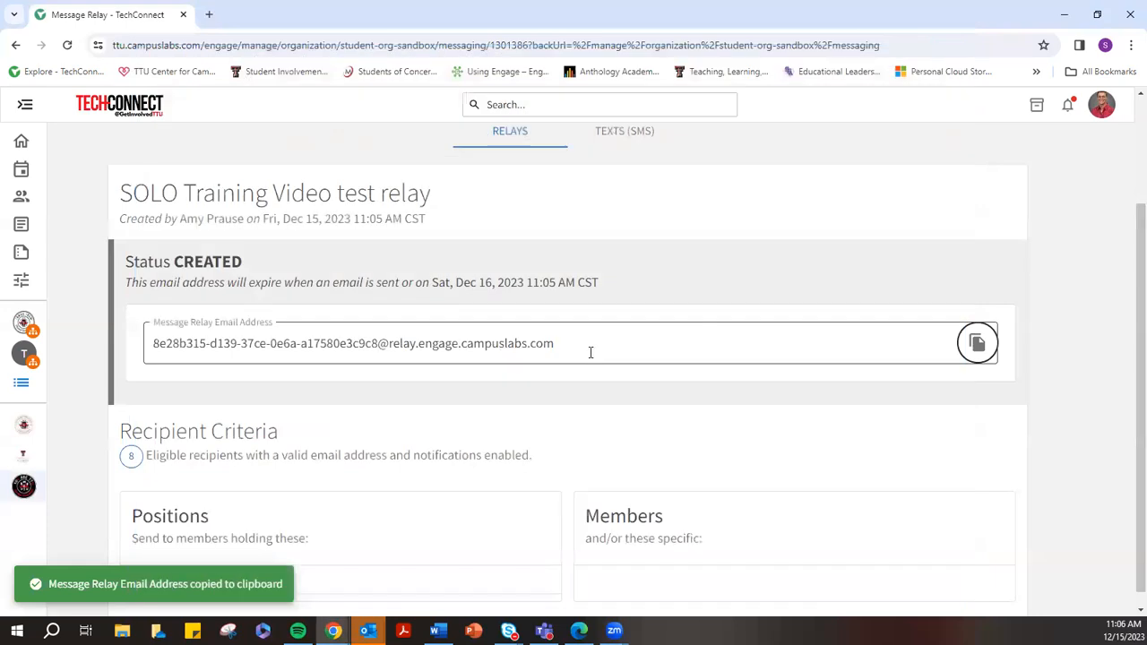
pyautogui.scroll(-1, 574, 406)
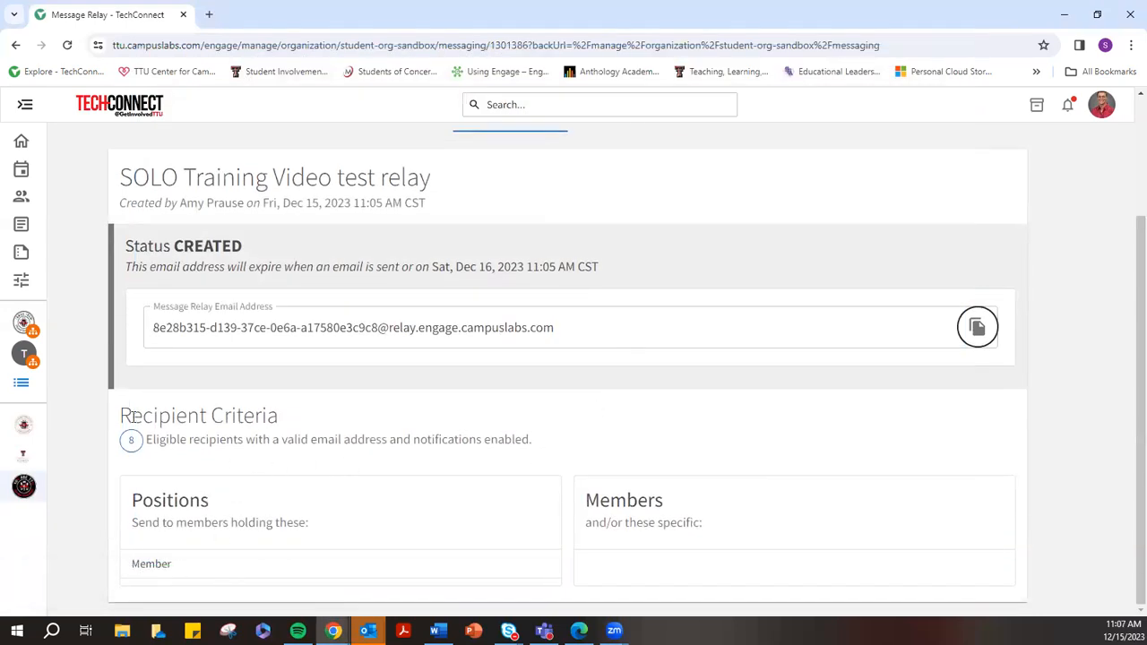
pyautogui.moveTo(129, 415); pyautogui.dragTo(287, 425)
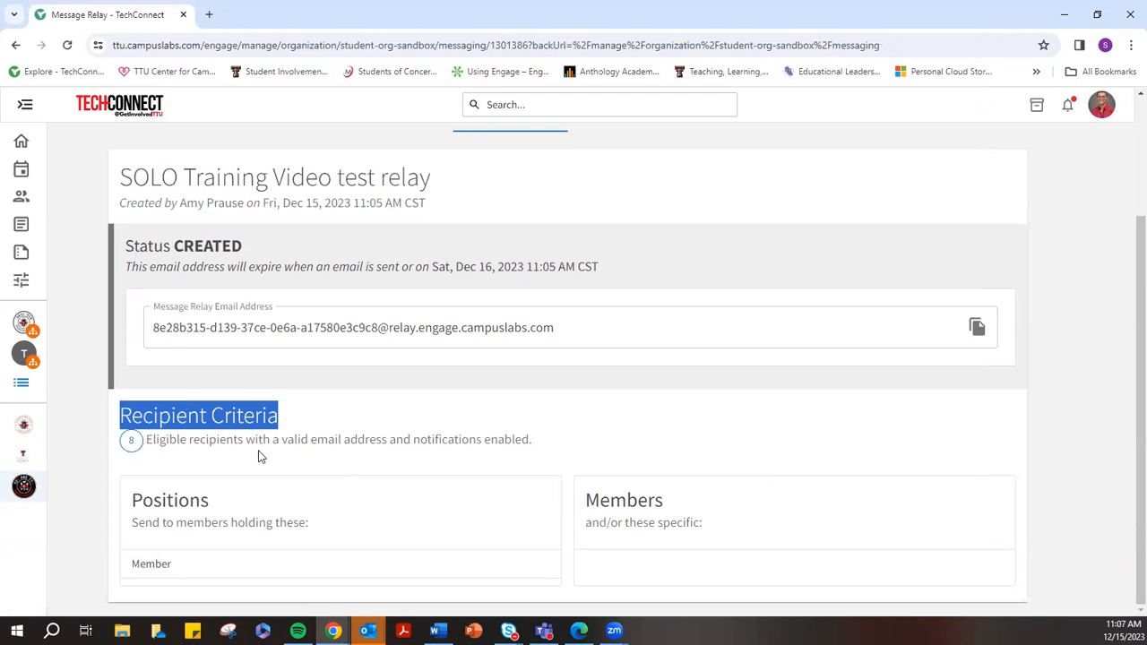
pyautogui.moveTo(134, 568); pyautogui.dragTo(189, 568)
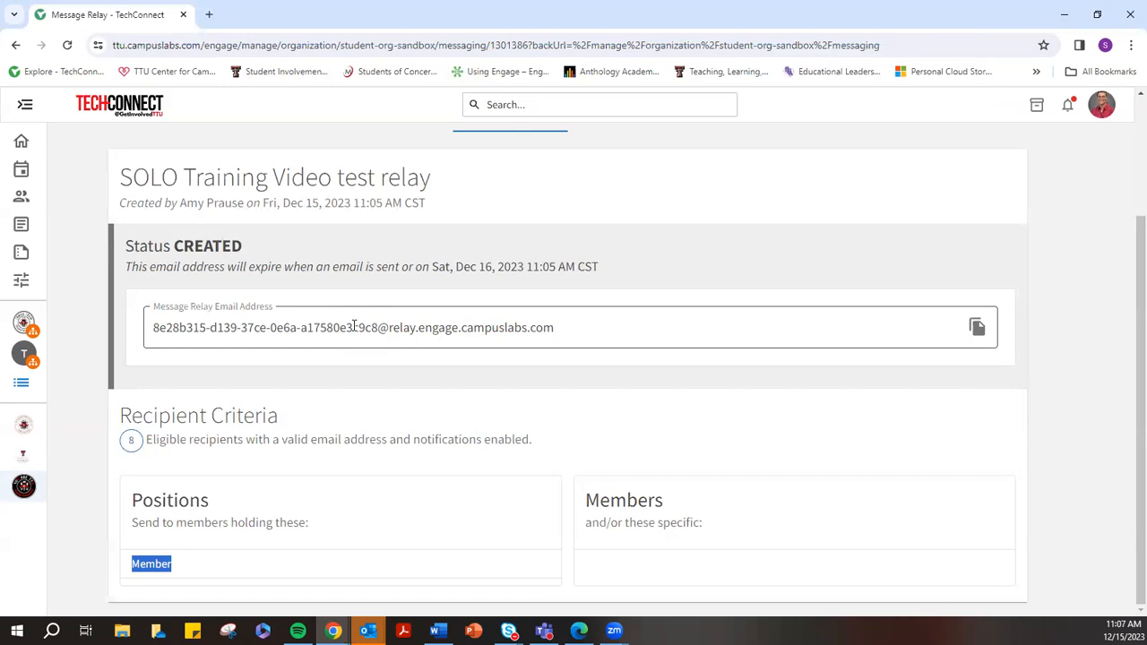
pyautogui.scroll(3, 361, 323)
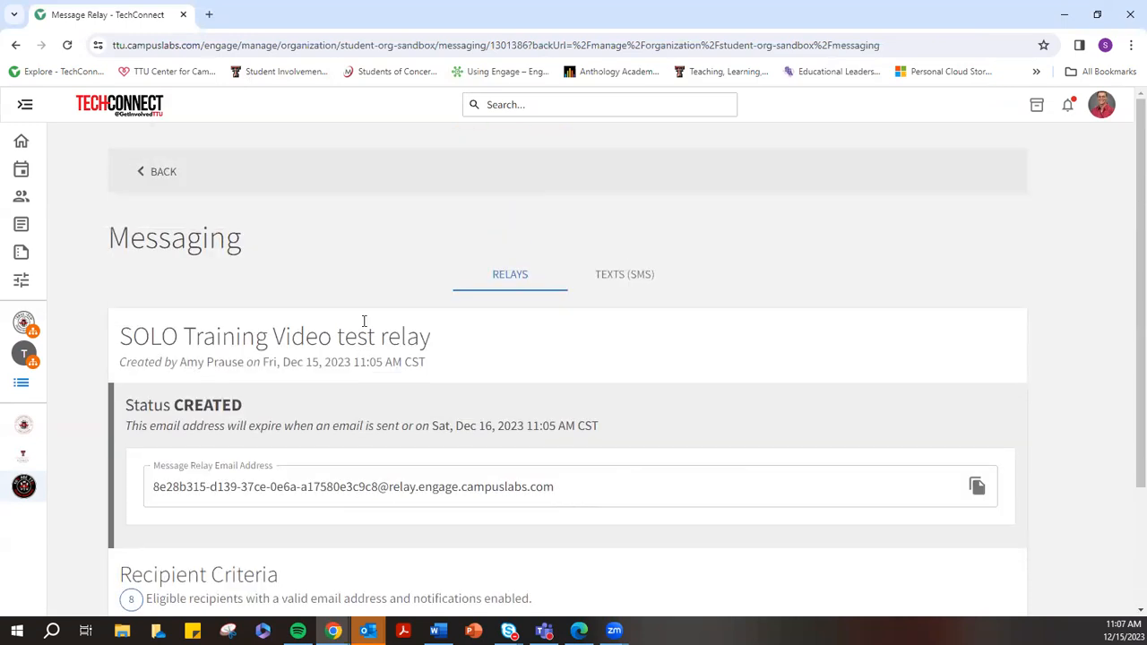
# Return to Messaging and scroll through the first page of the 84 message relays
pyautogui.click(170, 173)
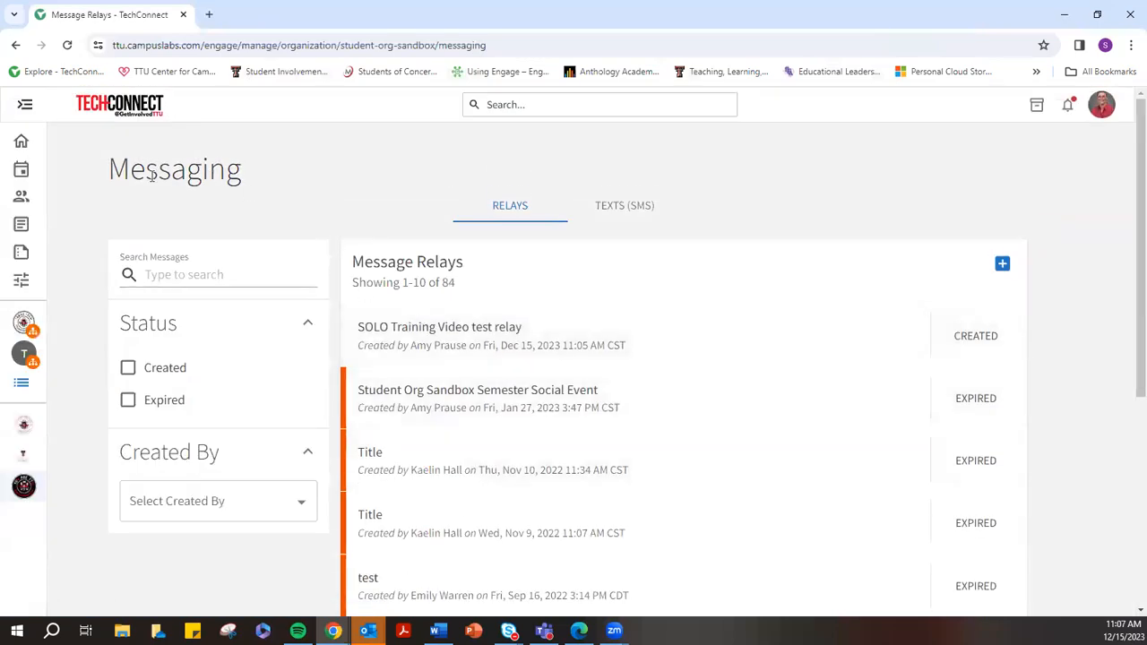
pyautogui.scroll(-3, 566, 368)
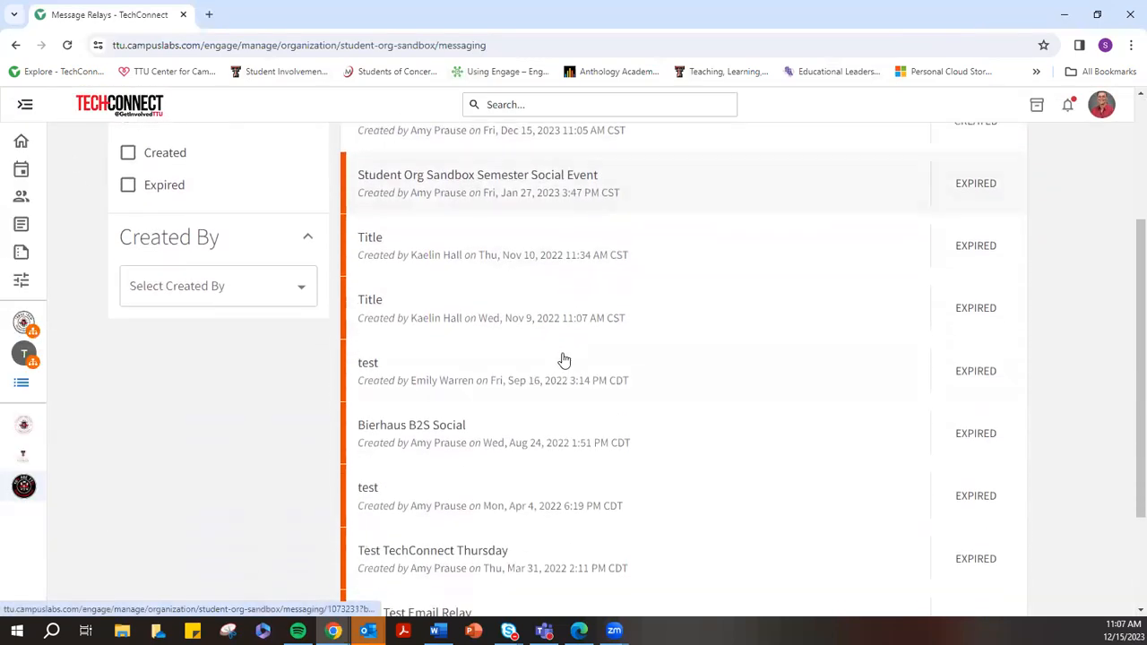
pyautogui.scroll(1, 508, 288)
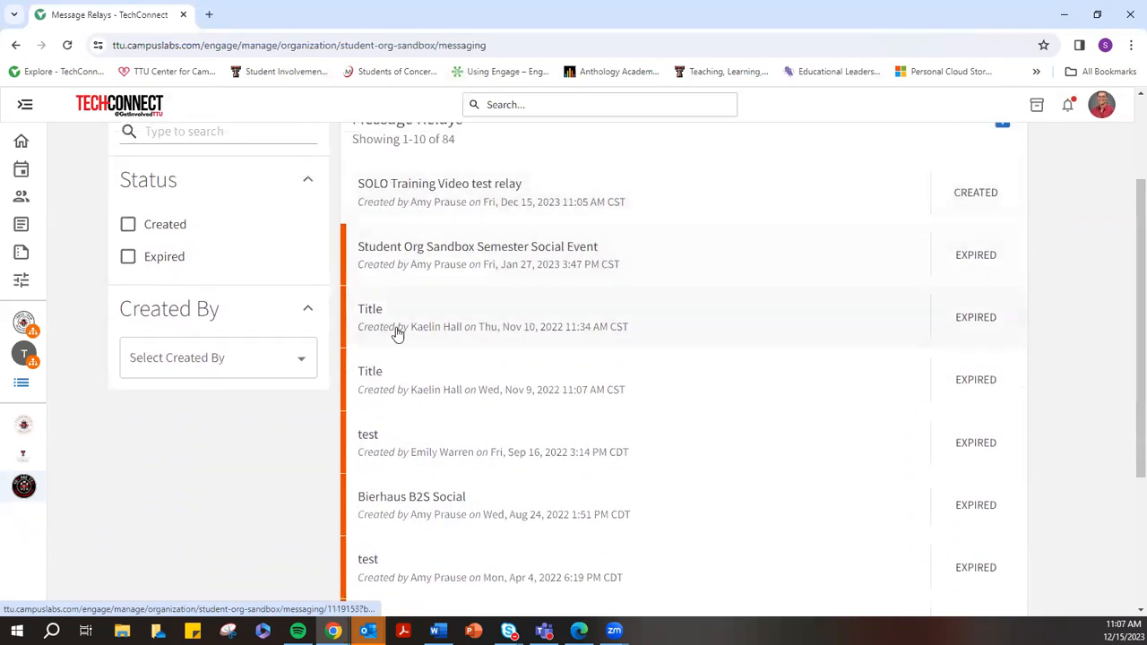
pyautogui.scroll(-3, 475, 484)
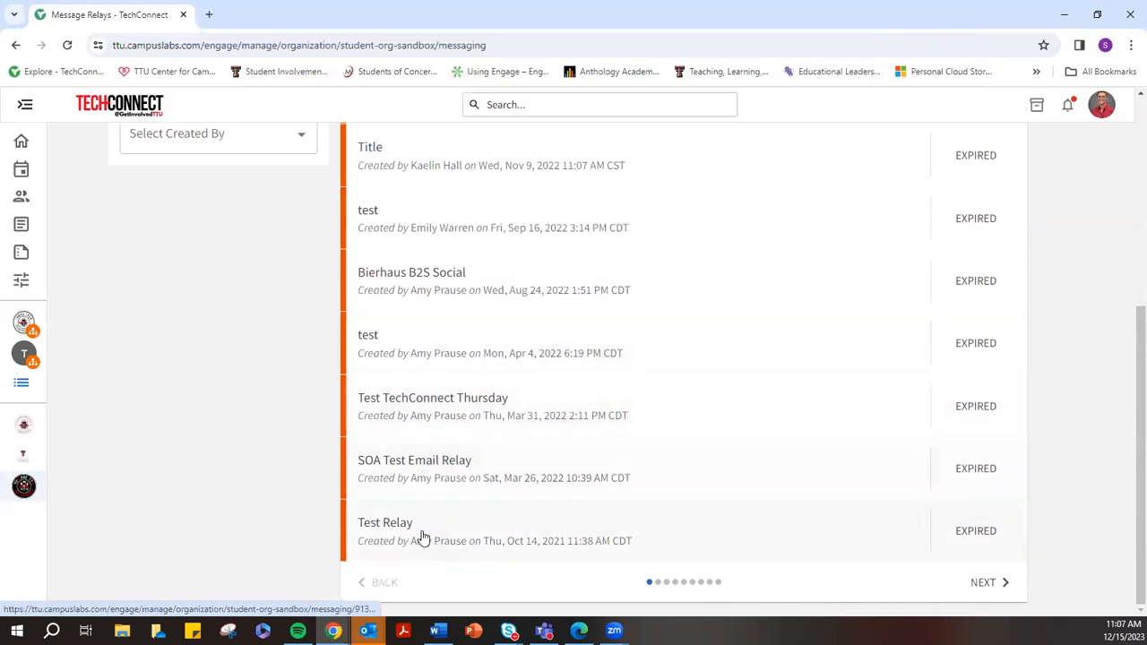
pyautogui.scroll(5, 463, 455)
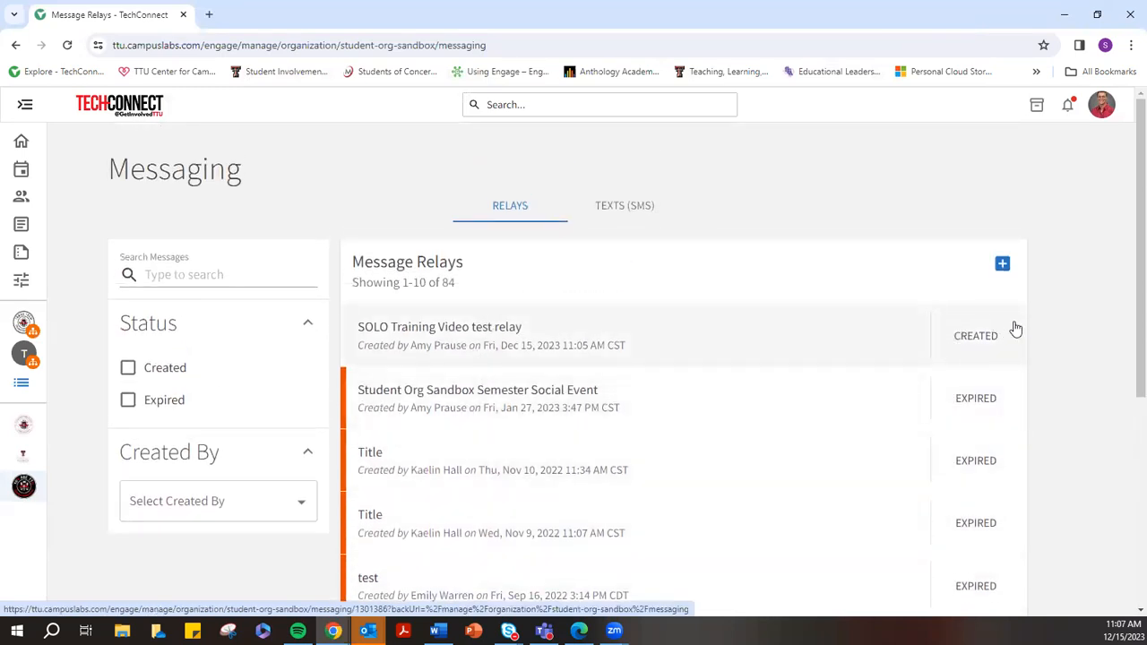
pyautogui.scroll(-5, 989, 435)
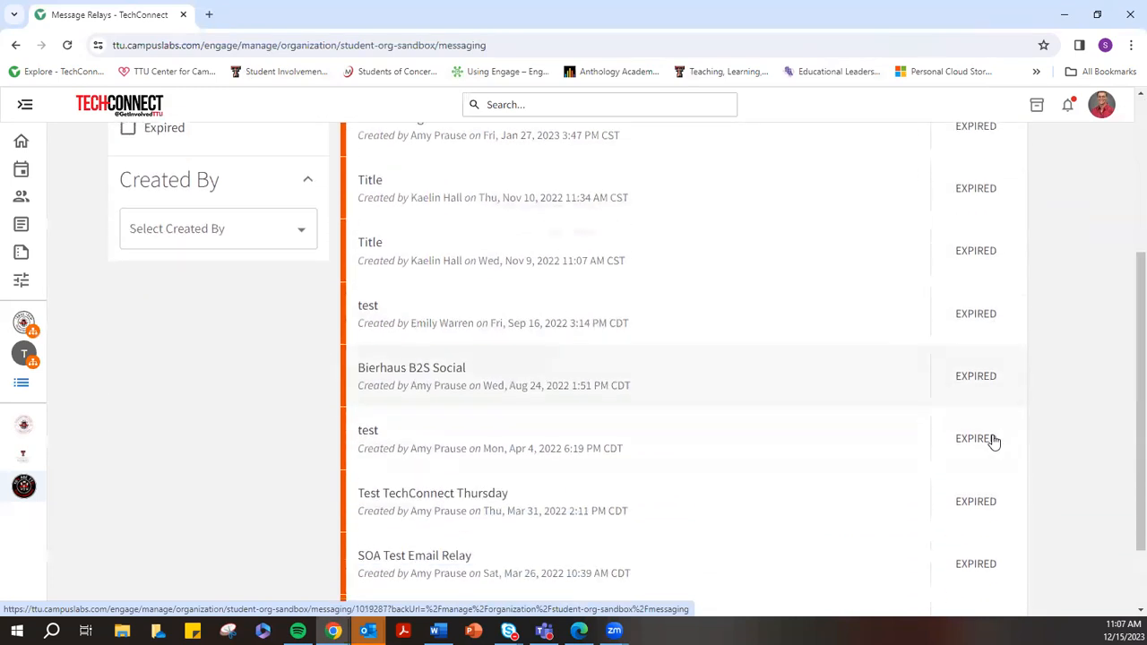
# Page forward through the second and third pages of older relays
pyautogui.click(998, 578)
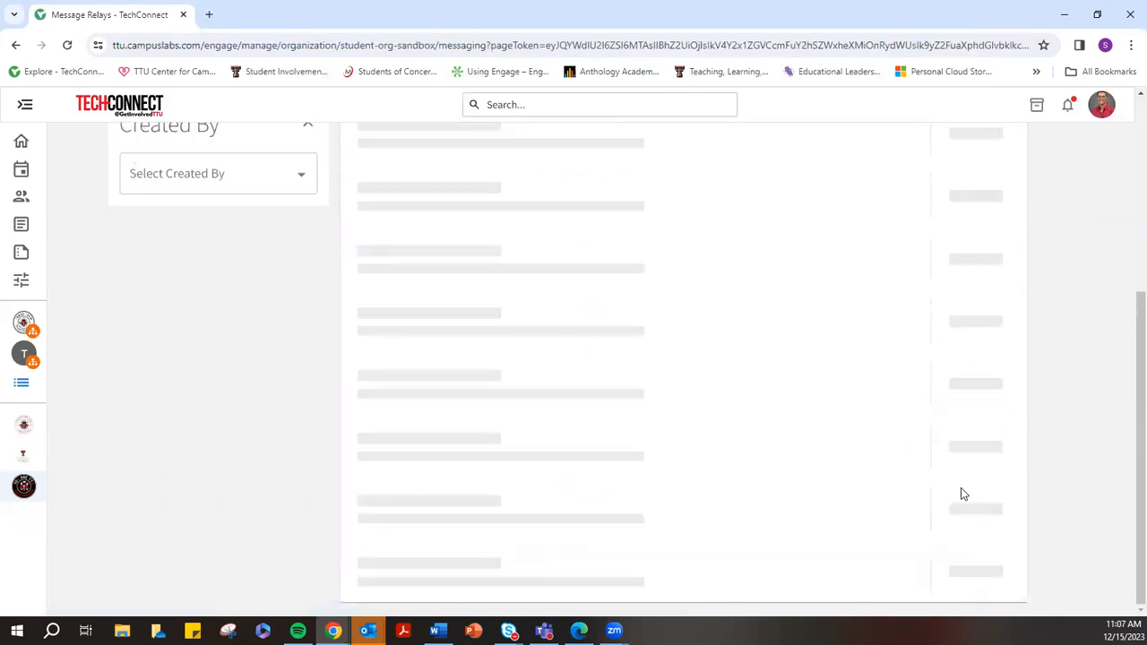
pyautogui.scroll(3, 965, 367)
pyautogui.scroll(-3, 973, 374)
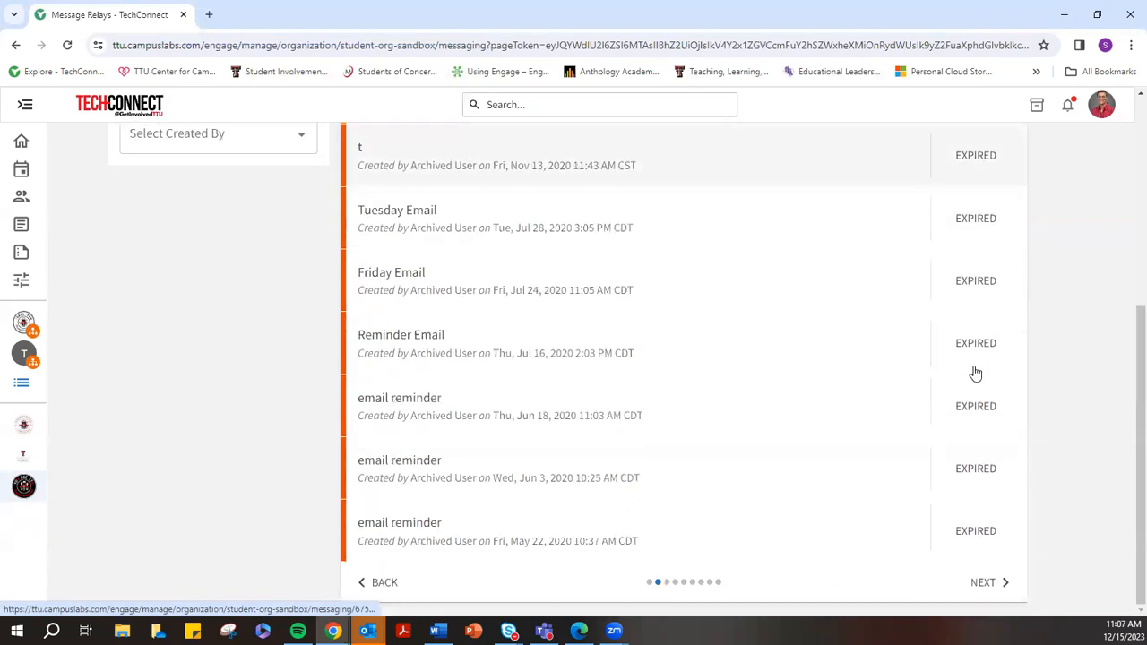
pyautogui.click(994, 584)
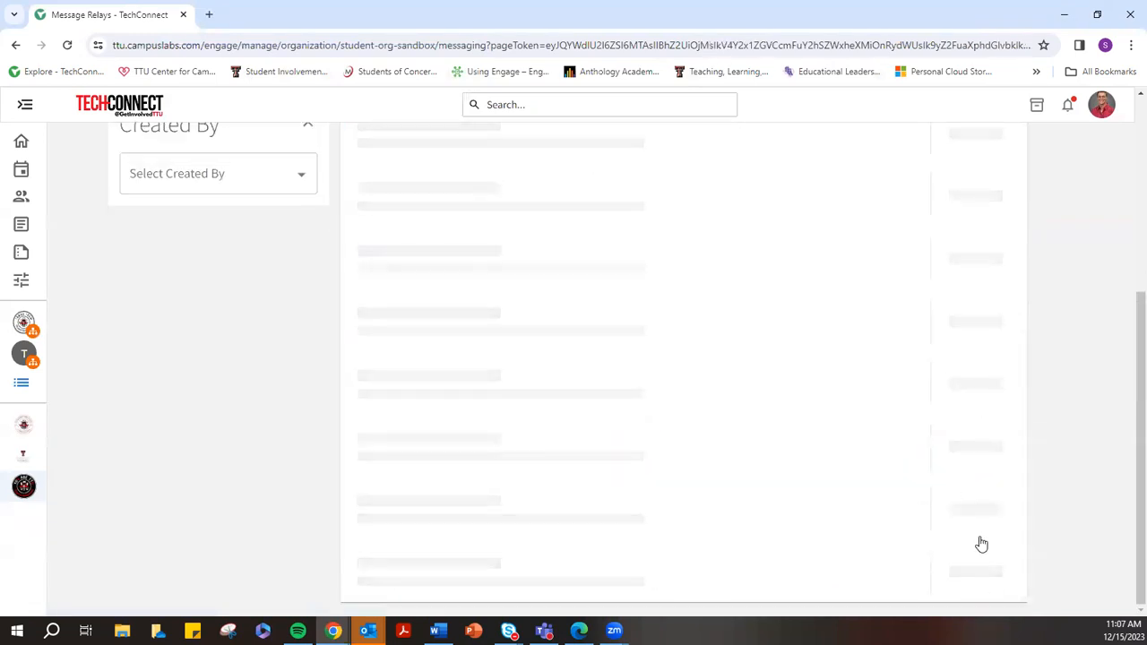
pyautogui.scroll(3, 953, 385)
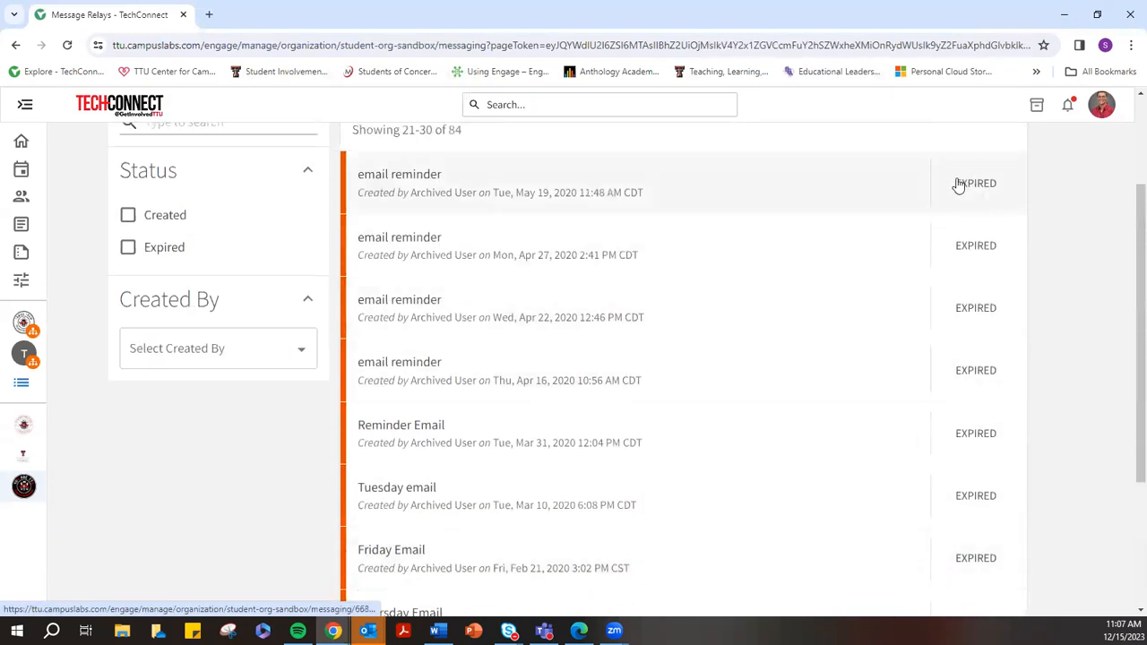
pyautogui.scroll(-3, 1011, 356)
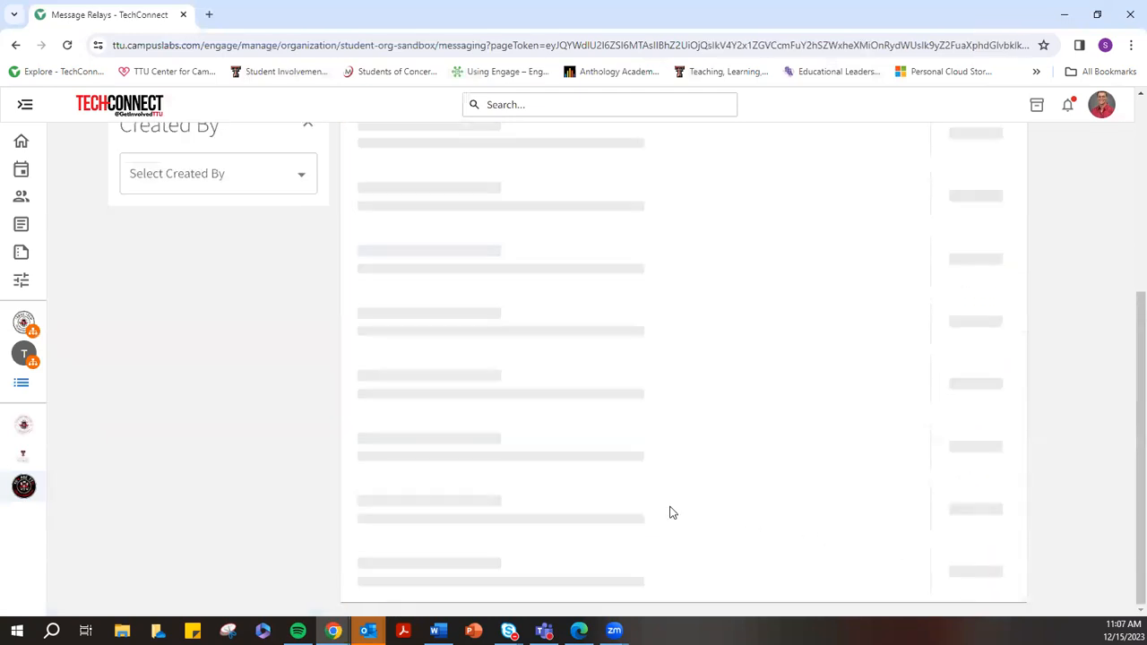
pyautogui.scroll(5, 744, 466)
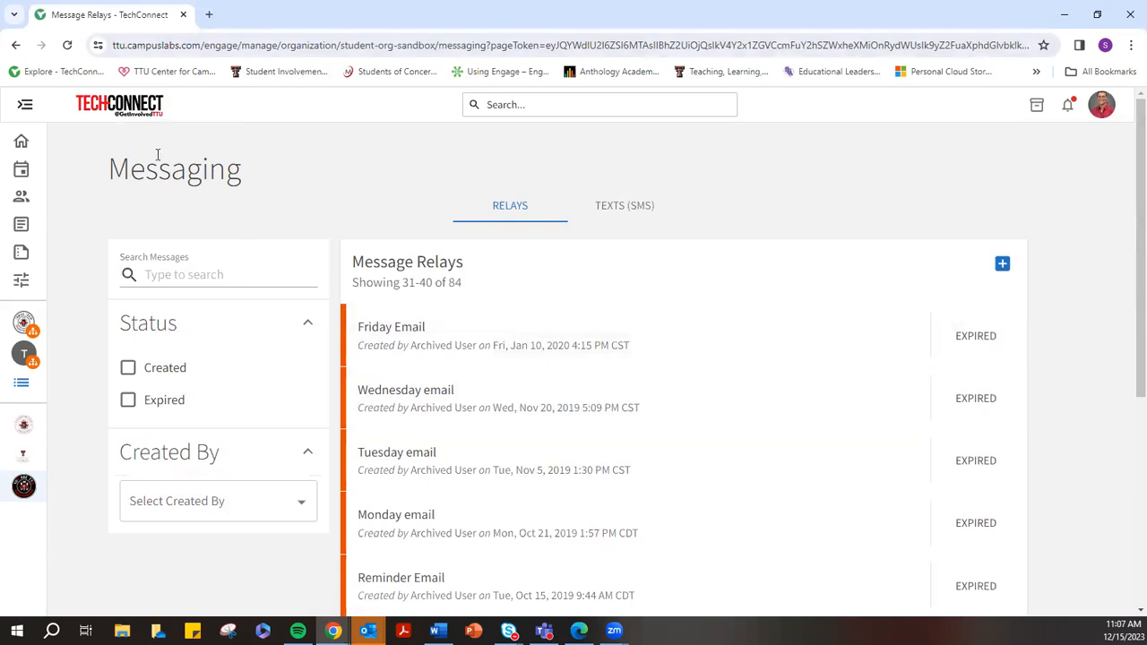
# Open the SOLO Training Video test relay, then go back to the relay list's first page
pyautogui.click(402, 384)
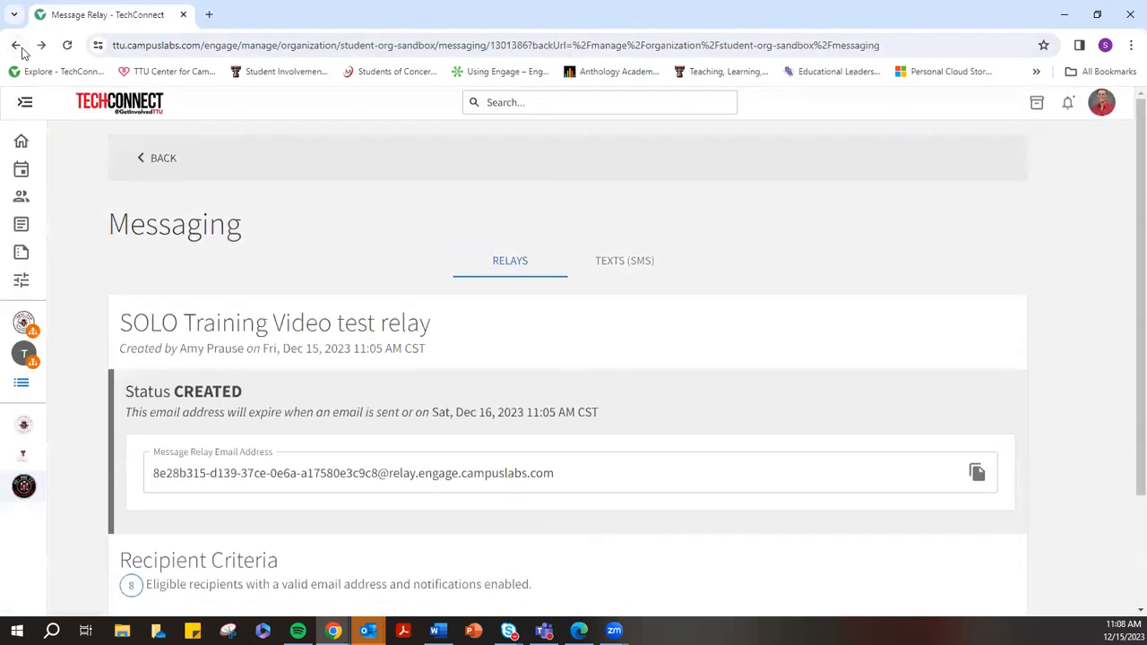
pyautogui.click(16, 44)
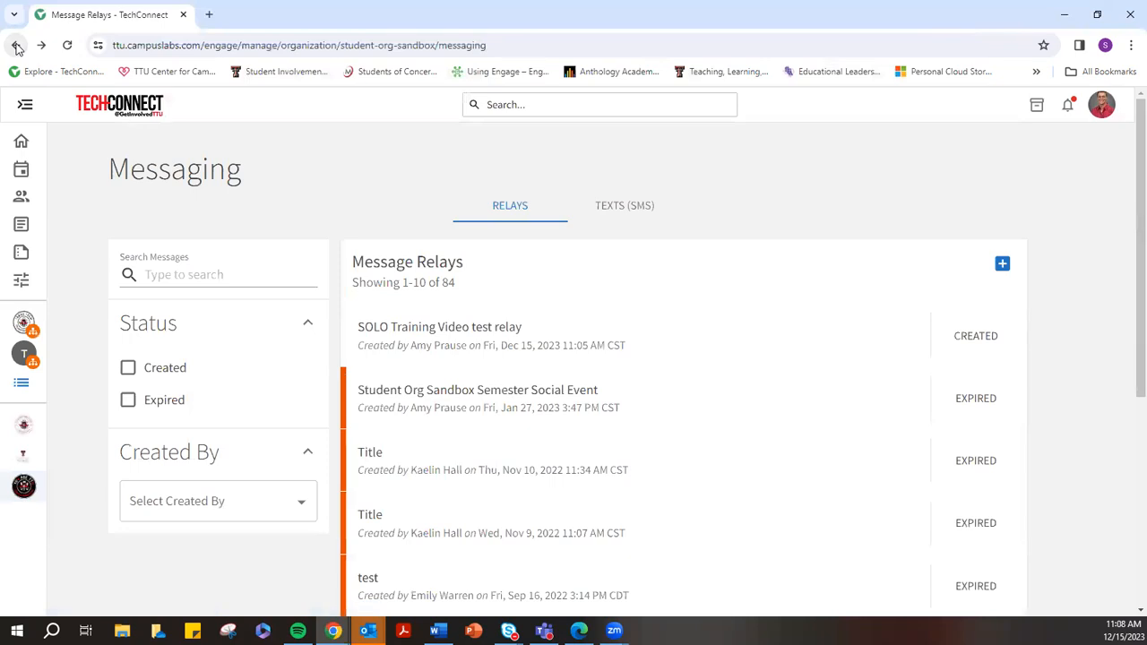
pyautogui.click(15, 45)
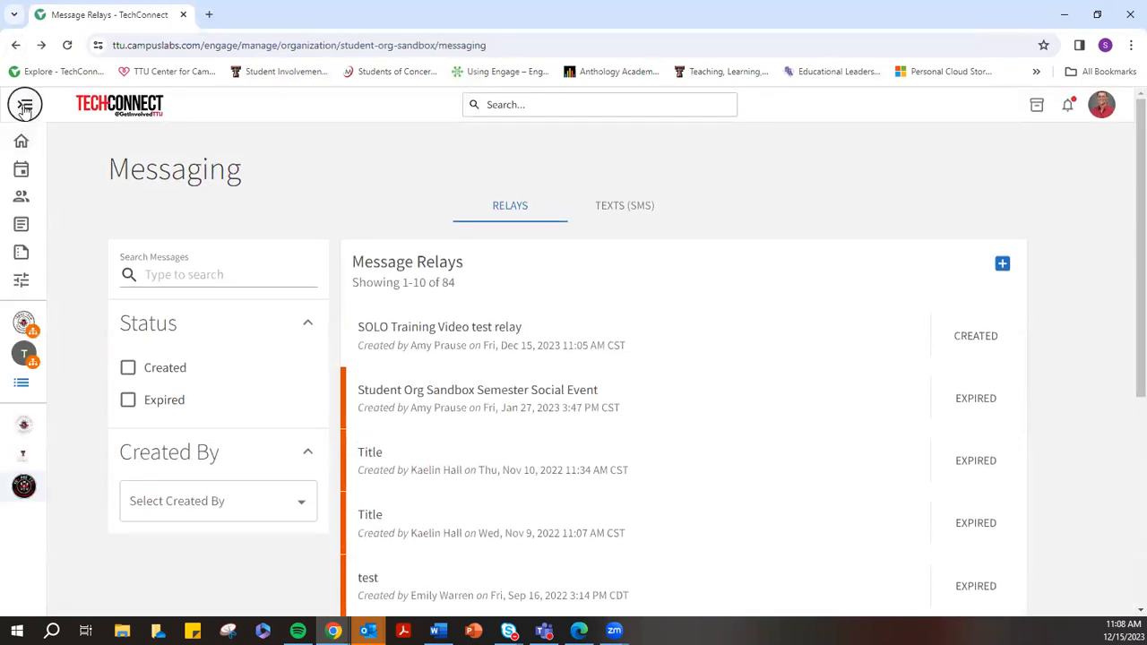
pyautogui.click(24, 104)
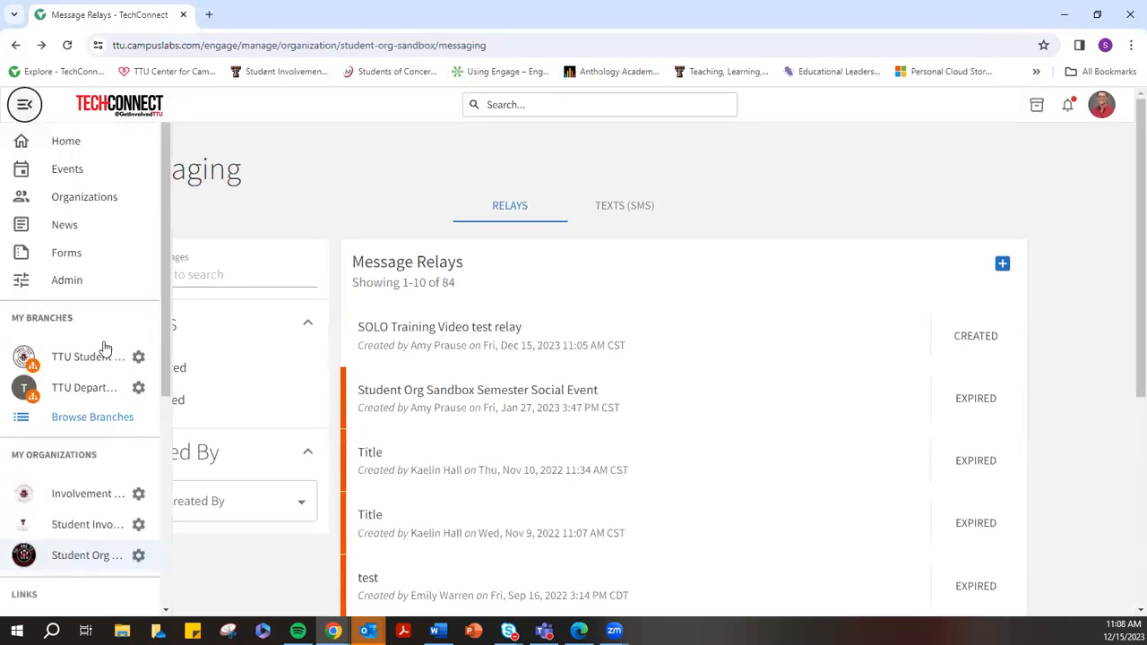
# Go to Student Org Sandbox's Manage Organization page and open About under Organization Tools
pyautogui.click(139, 556)
pyautogui.click(93, 554)
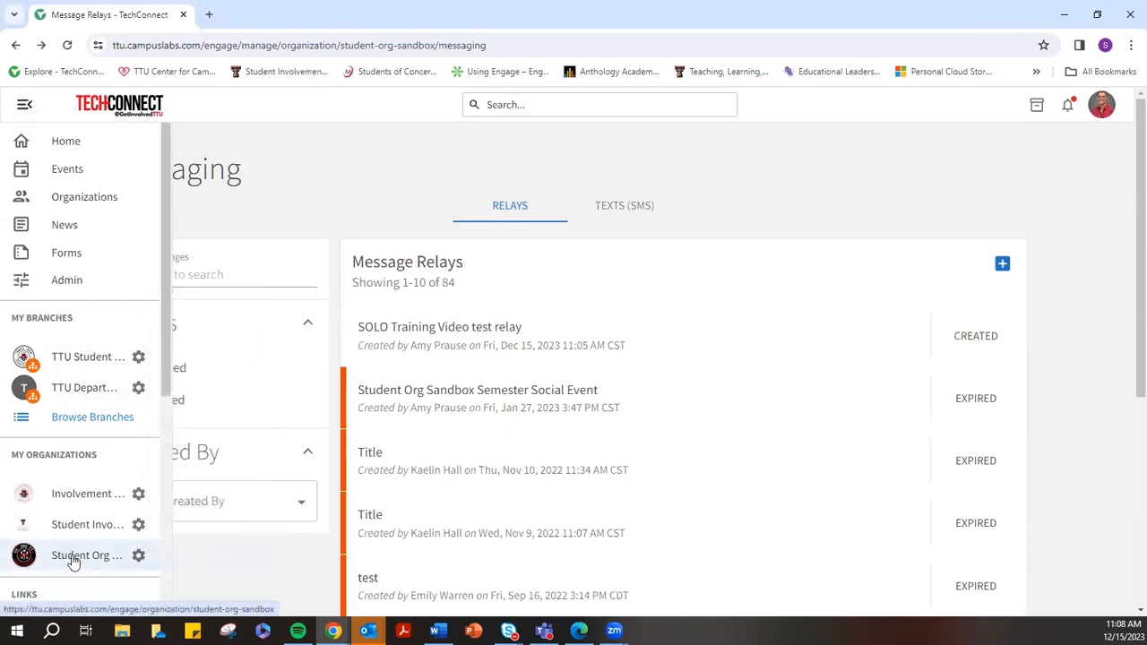
pyautogui.click(77, 558)
pyautogui.click(932, 152)
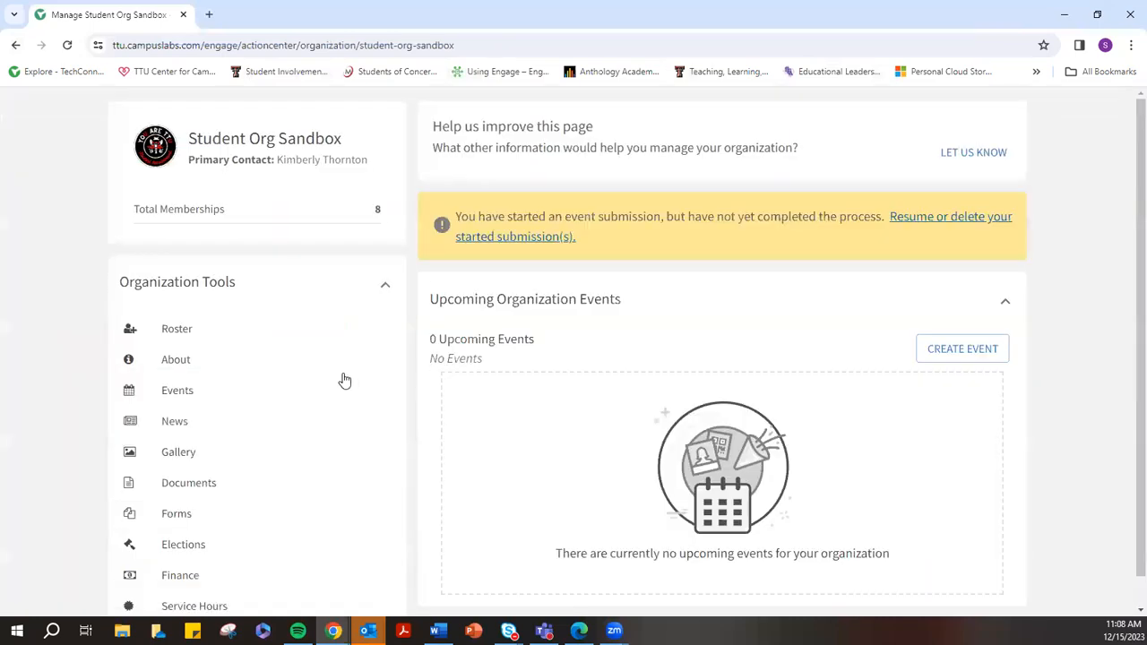
pyautogui.click(183, 398)
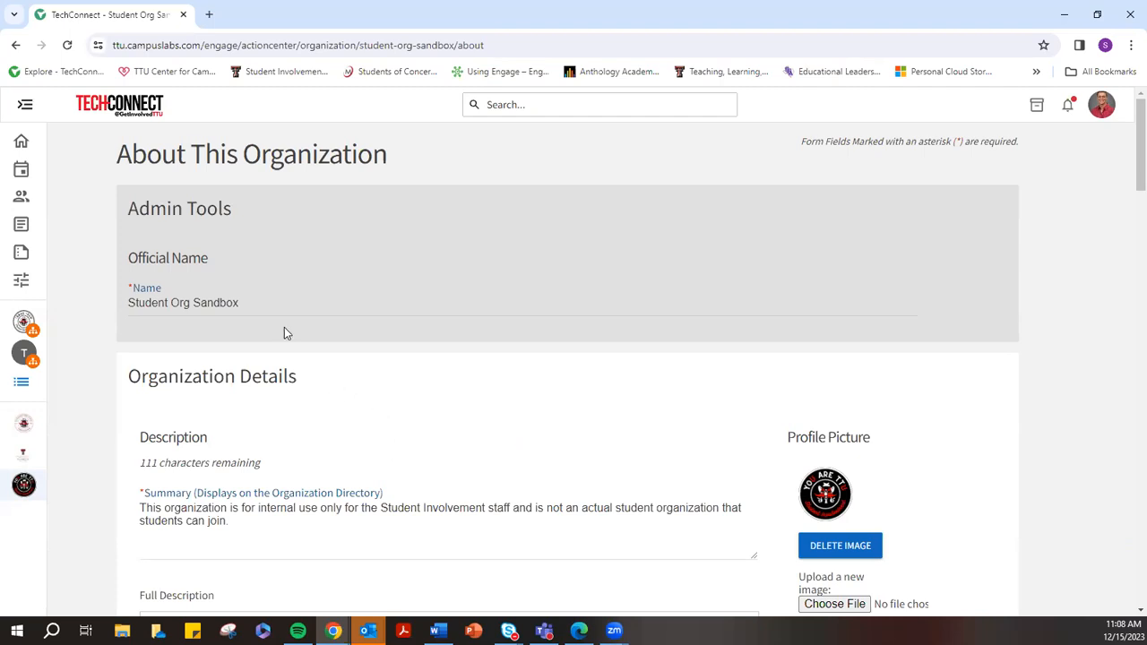
pyautogui.moveTo(118, 152); pyautogui.dragTo(406, 156)
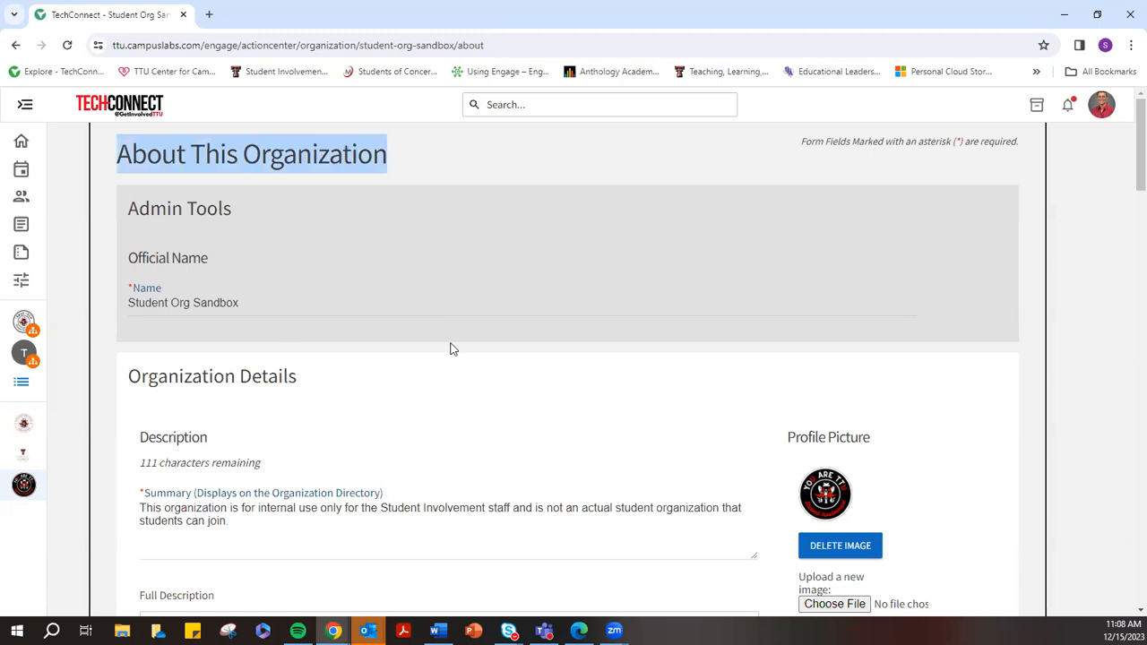
pyautogui.scroll(-3, 395, 405)
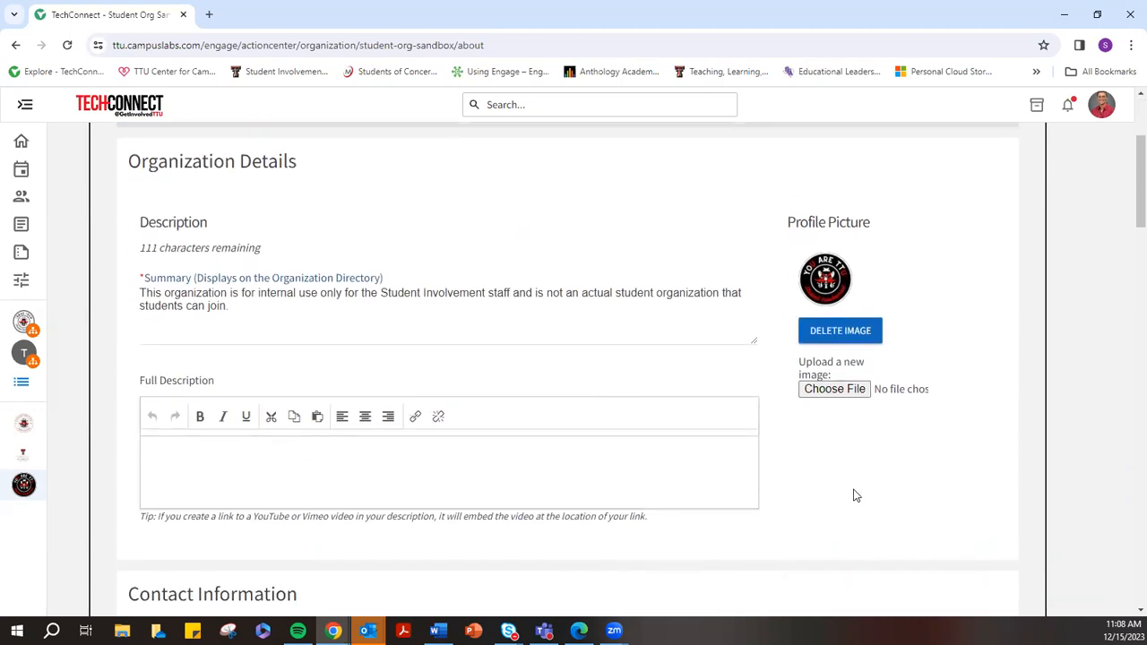
pyautogui.scroll(-7, 863, 483)
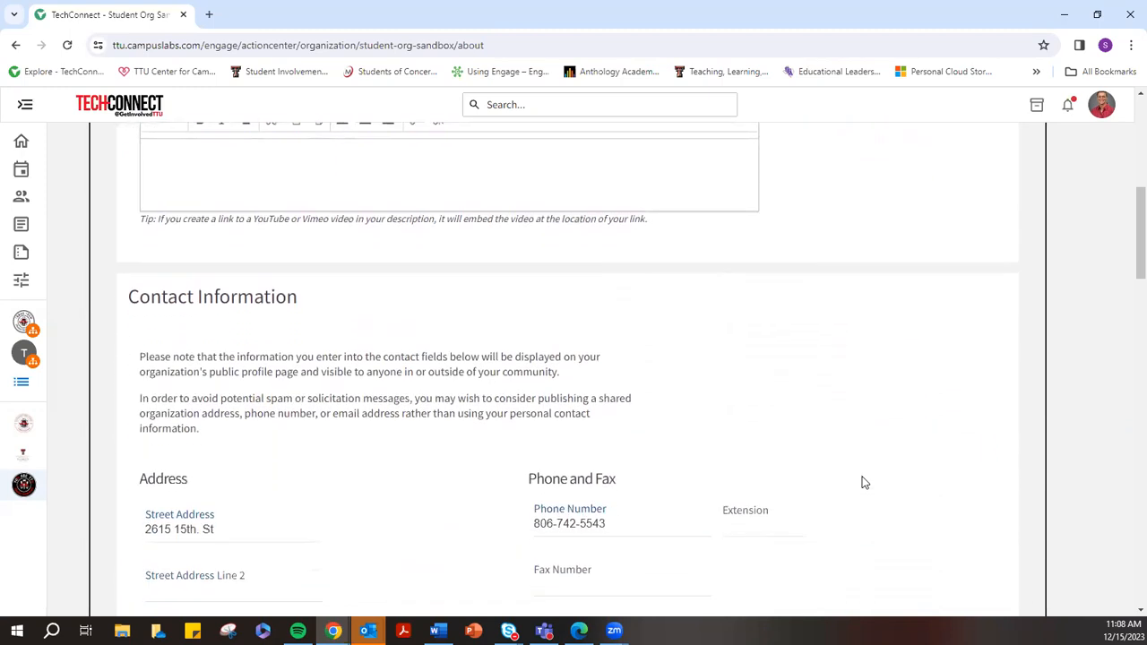
pyautogui.moveTo(136, 279); pyautogui.dragTo(217, 287)
pyautogui.scroll(-3, 298, 318)
pyautogui.scroll(2, 645, 358)
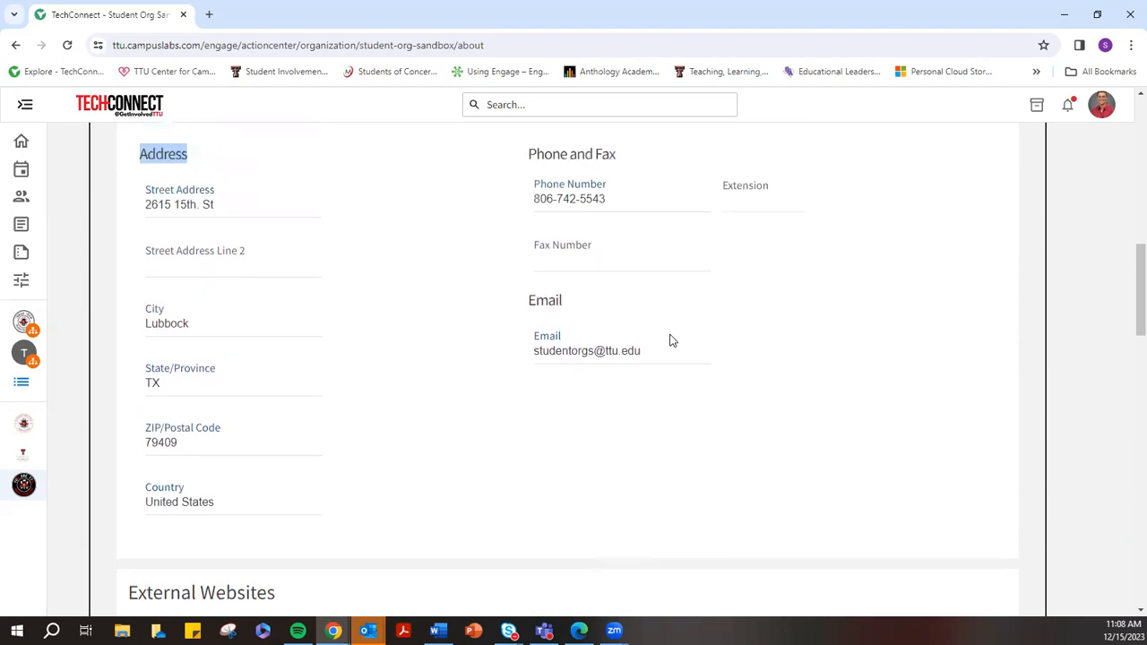
pyautogui.scroll(-2, 448, 465)
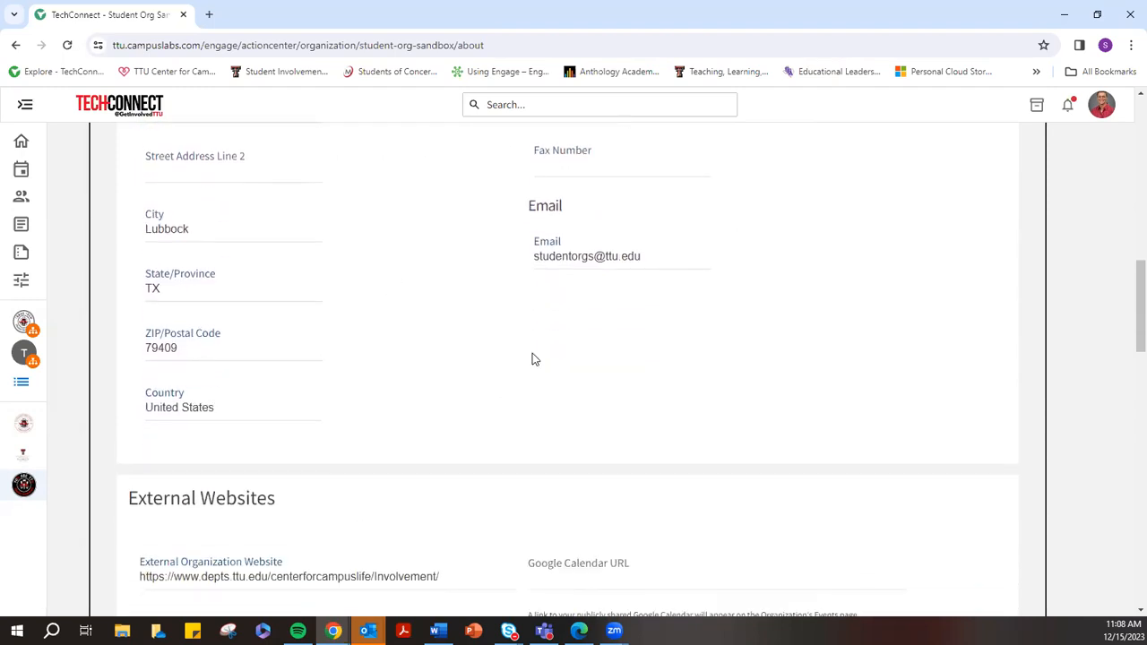
pyautogui.scroll(3, 404, 300)
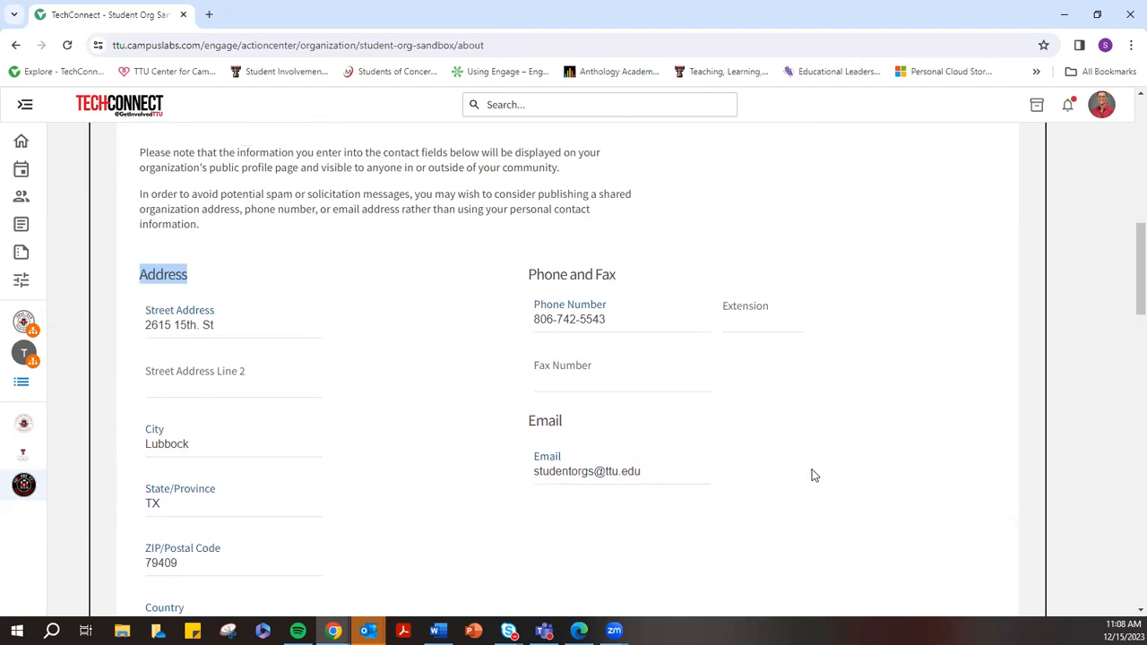
pyautogui.click(729, 488)
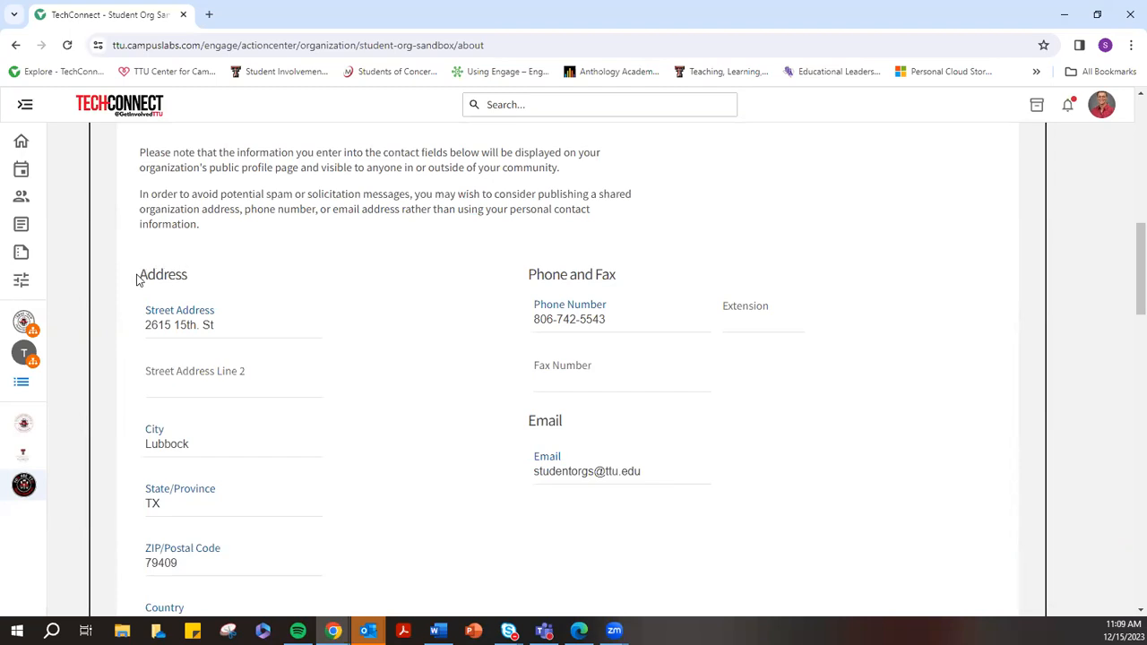
pyautogui.scroll(-1, 354, 361)
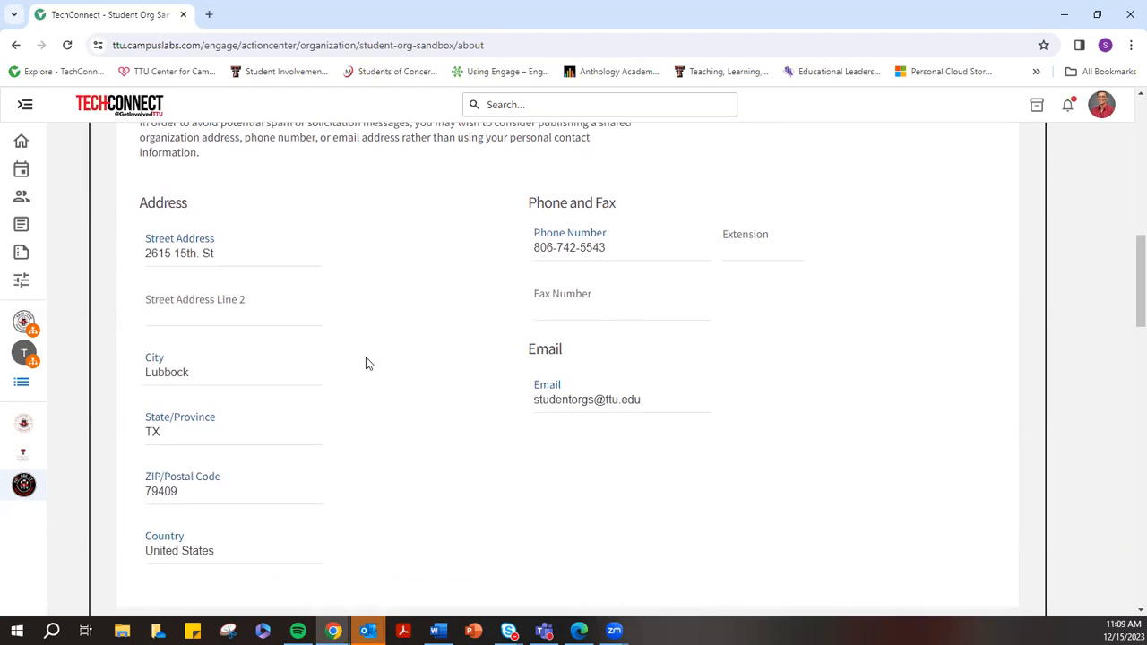
pyautogui.moveTo(139, 195); pyautogui.dragTo(870, 458)
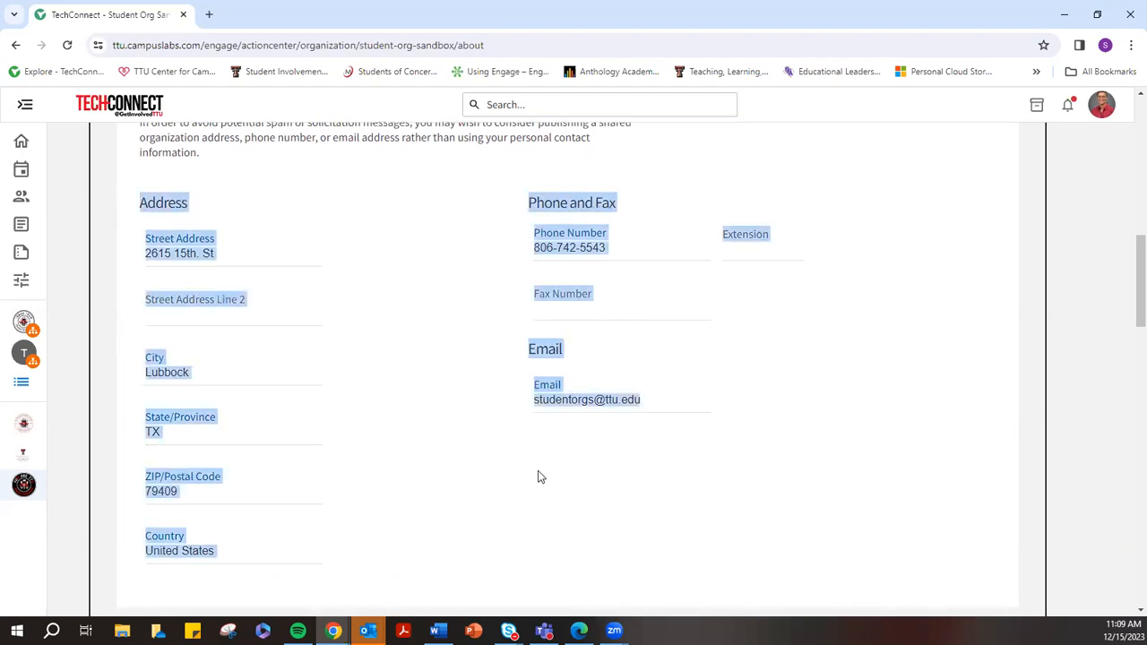
pyautogui.click(399, 343)
pyautogui.scroll(-4, 429, 412)
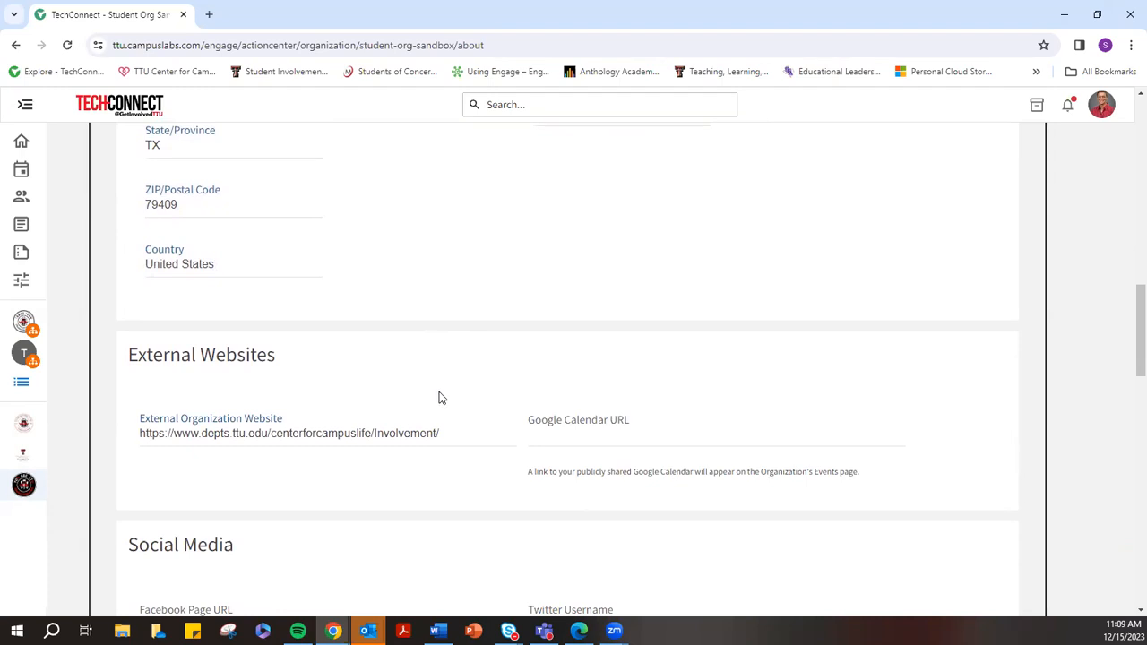
pyautogui.scroll(-1, 448, 396)
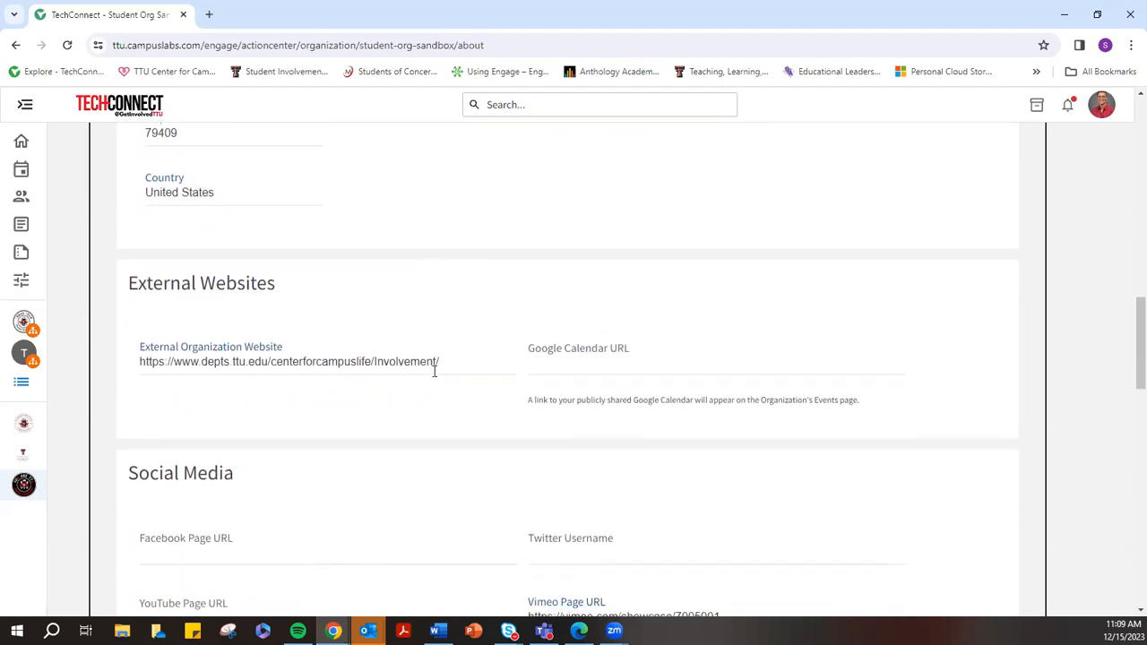
pyautogui.scroll(-5, 440, 382)
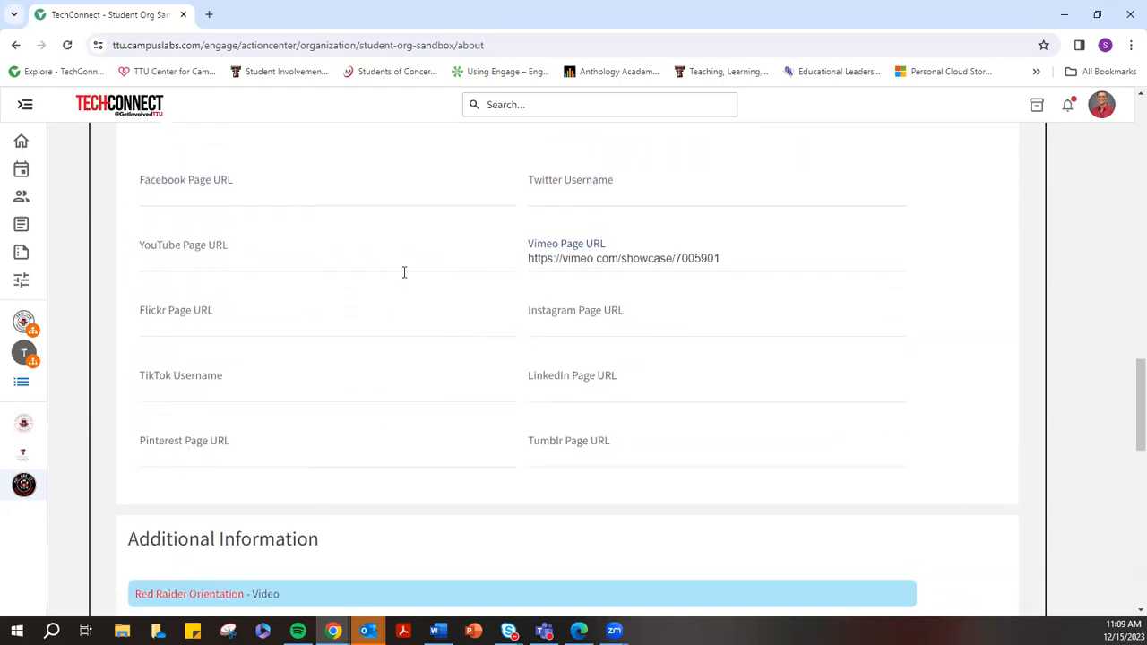
pyautogui.scroll(1, 405, 273)
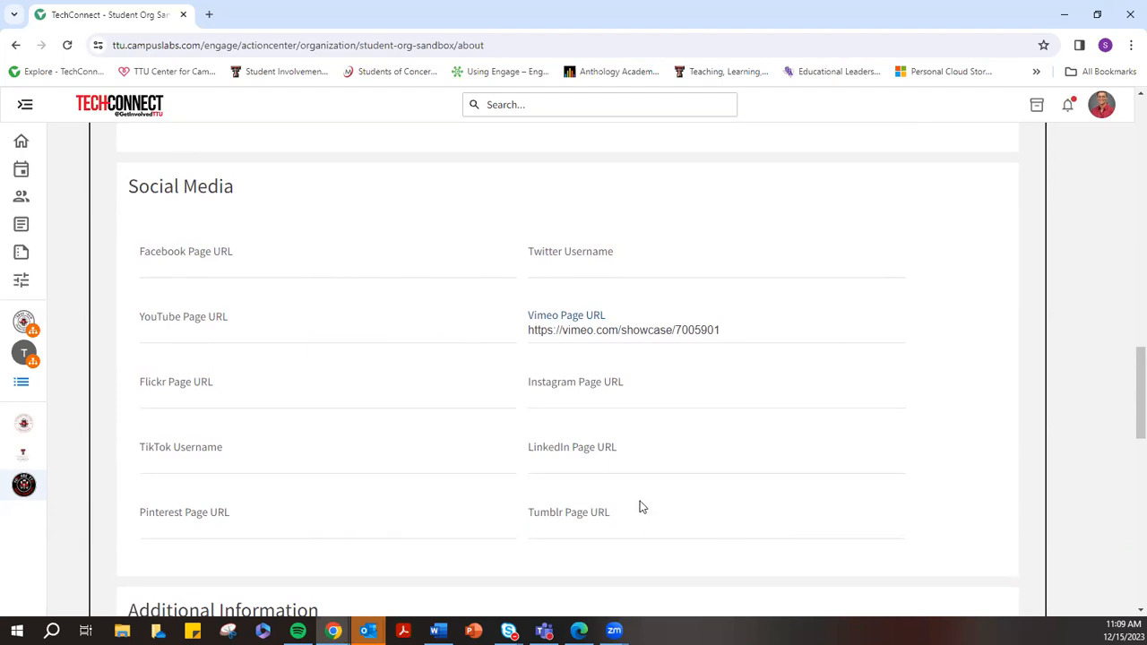
pyautogui.scroll(-6, 643, 507)
pyautogui.moveTo(131, 181); pyautogui.dragTo(324, 195)
pyautogui.scroll(-7, 247, 347)
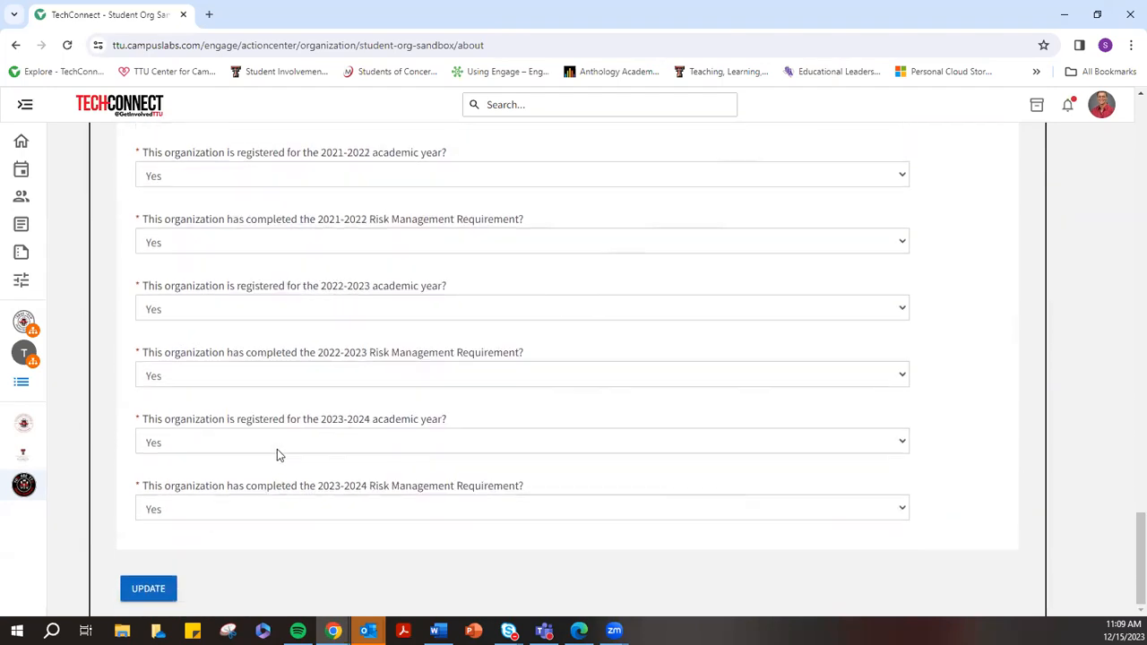
pyautogui.scroll(8, 256, 457)
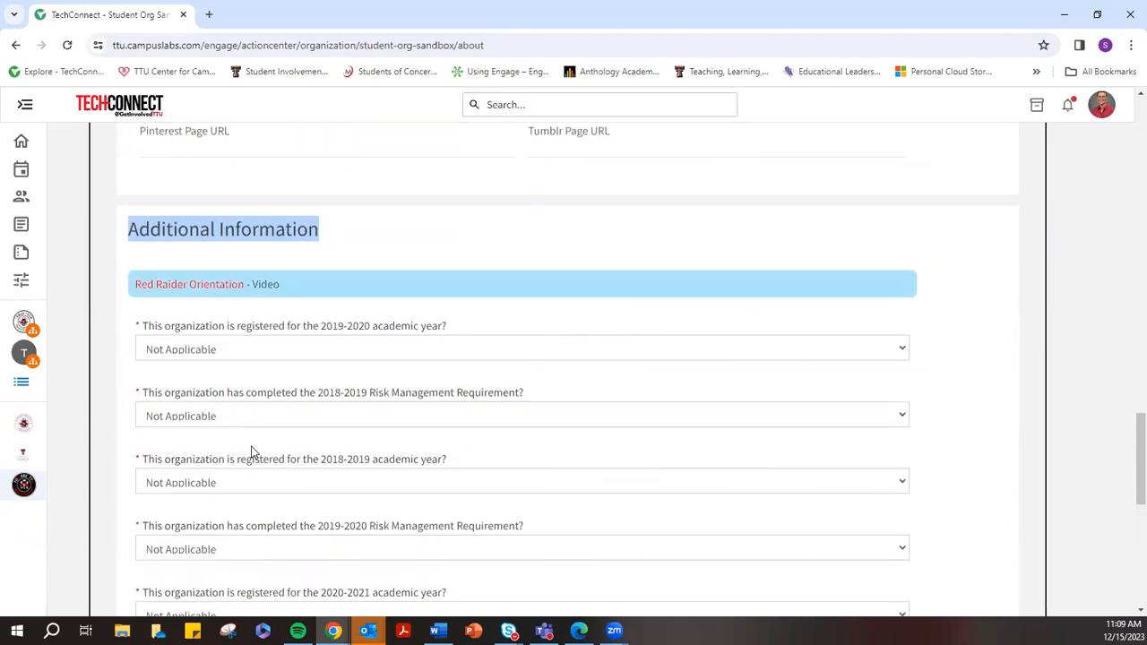
pyautogui.scroll(-5, 252, 452)
pyautogui.scroll(-4, 252, 453)
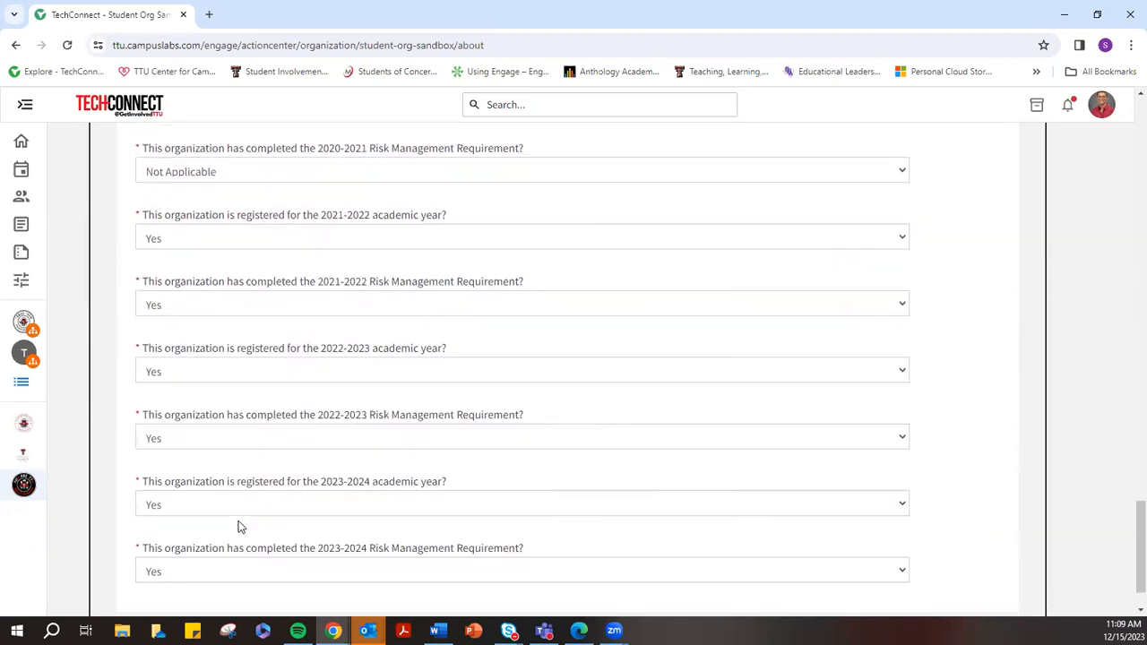
pyautogui.scroll(1, 203, 476)
pyautogui.scroll(8, 197, 428)
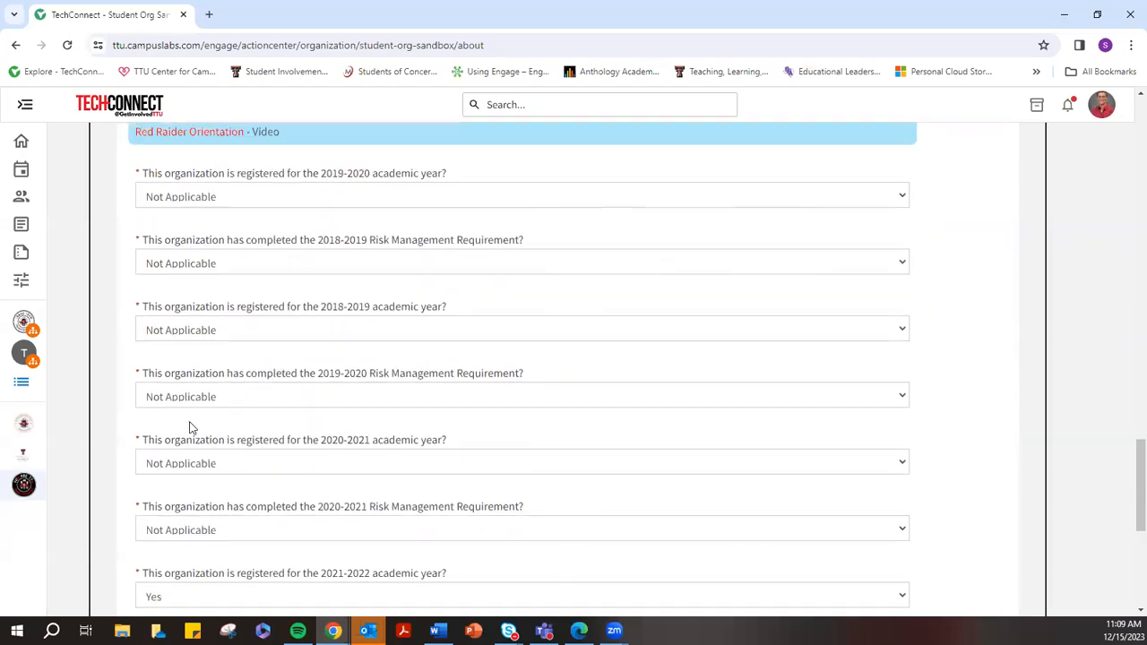
pyautogui.scroll(10, 421, 403)
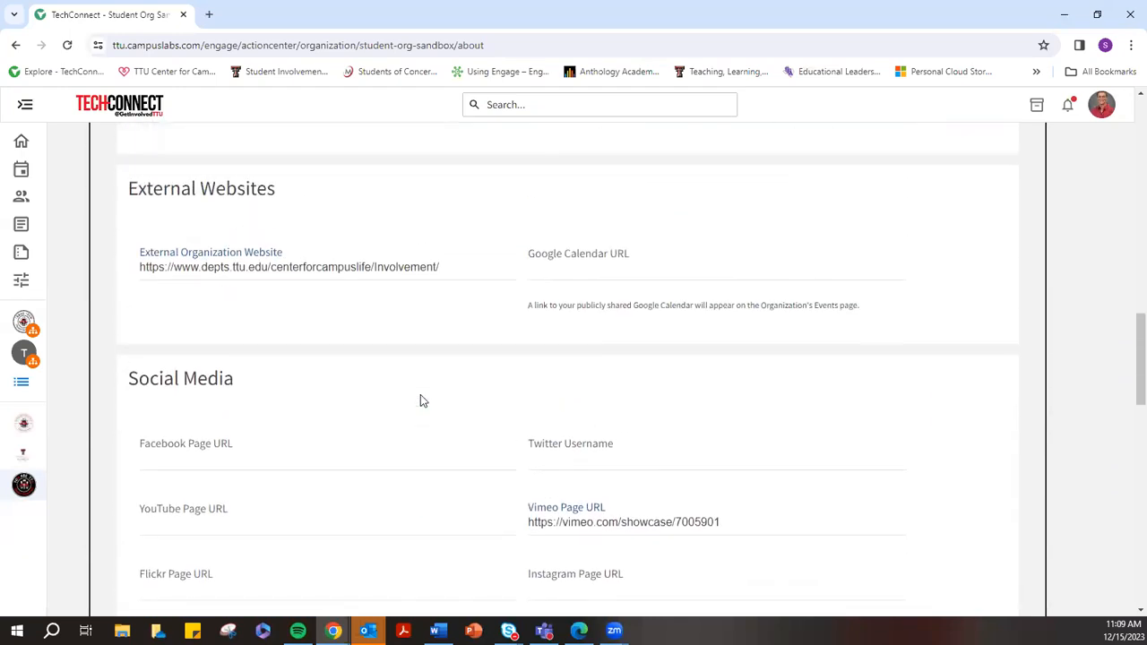
pyautogui.scroll(6, 426, 395)
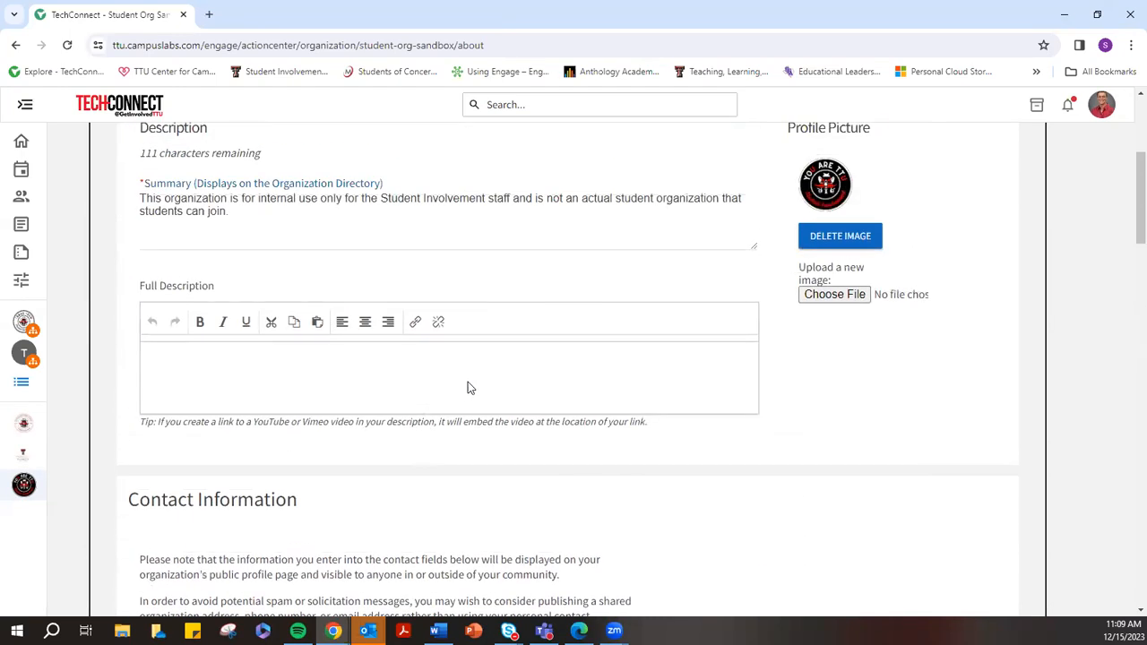
pyautogui.scroll(-1, 222, 434)
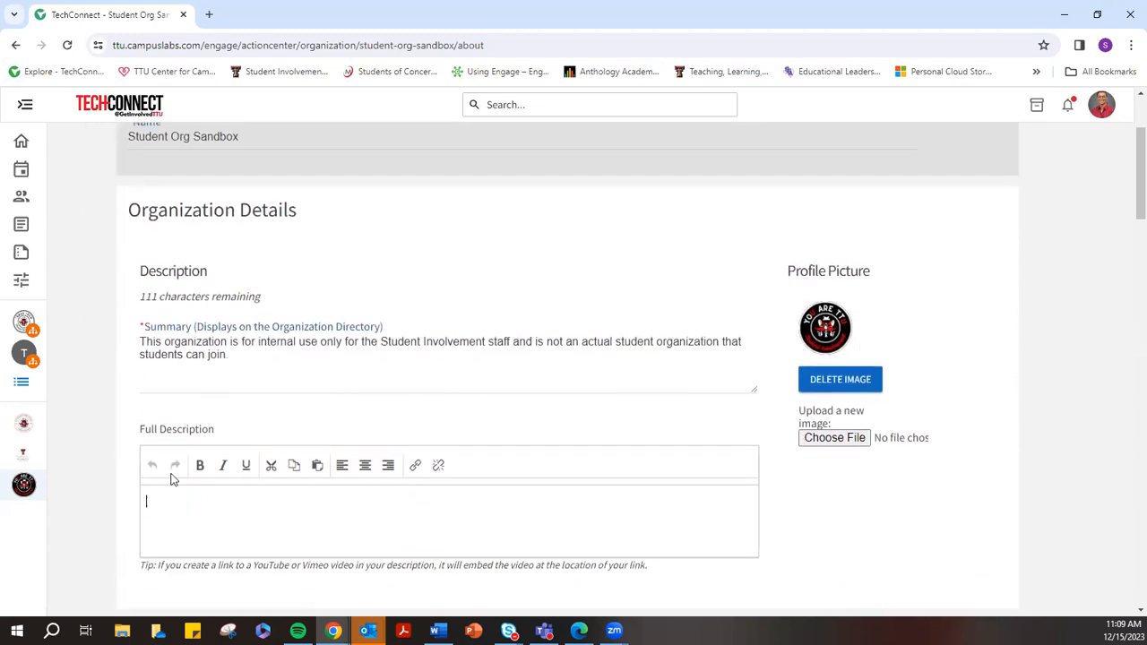
pyautogui.moveTo(221, 430); pyautogui.dragTo(142, 417)
pyautogui.click(187, 507)
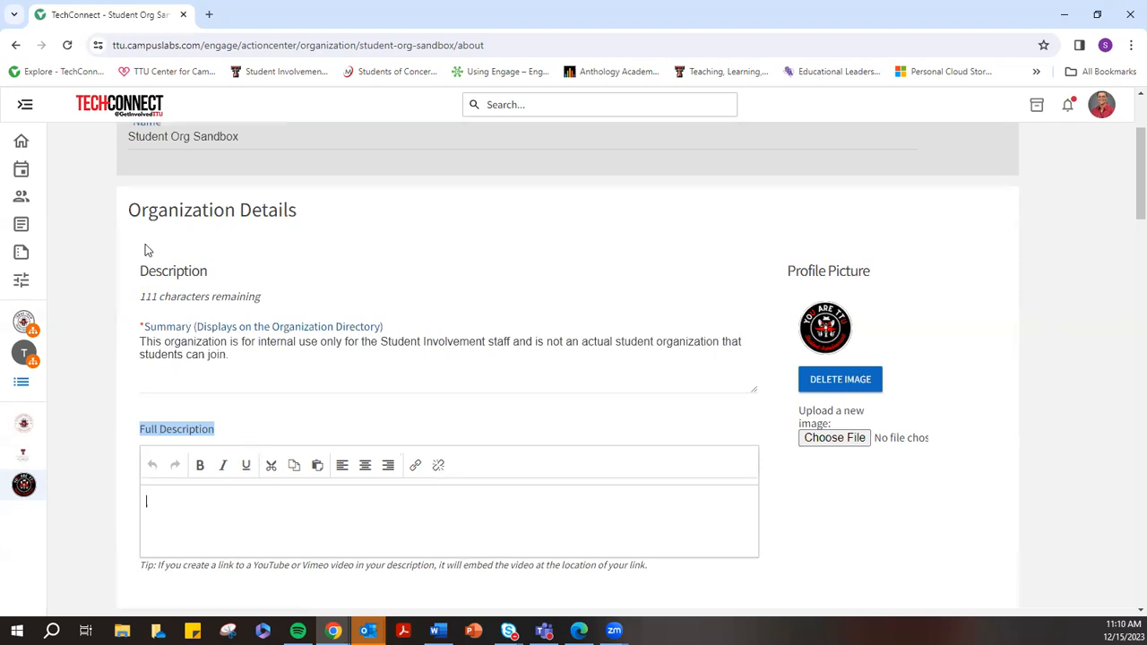
pyautogui.scroll(2, 208, 179)
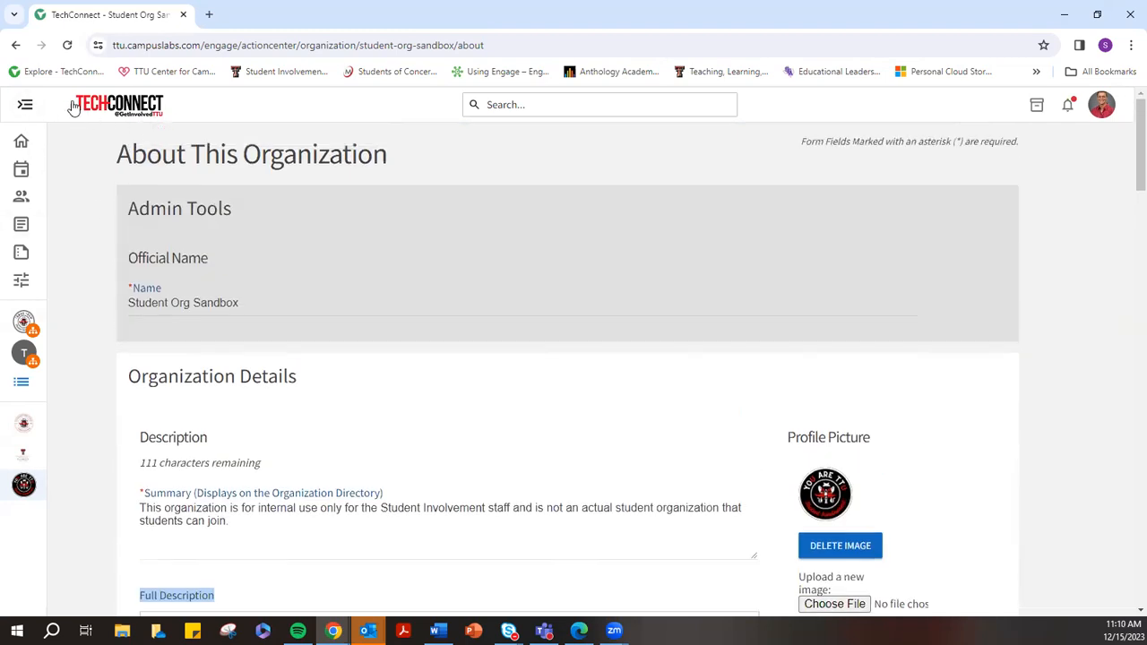
# Go back to the management page and open News, showing the 'Student Involvement Weekly: Template' article
pyautogui.click(14, 47)
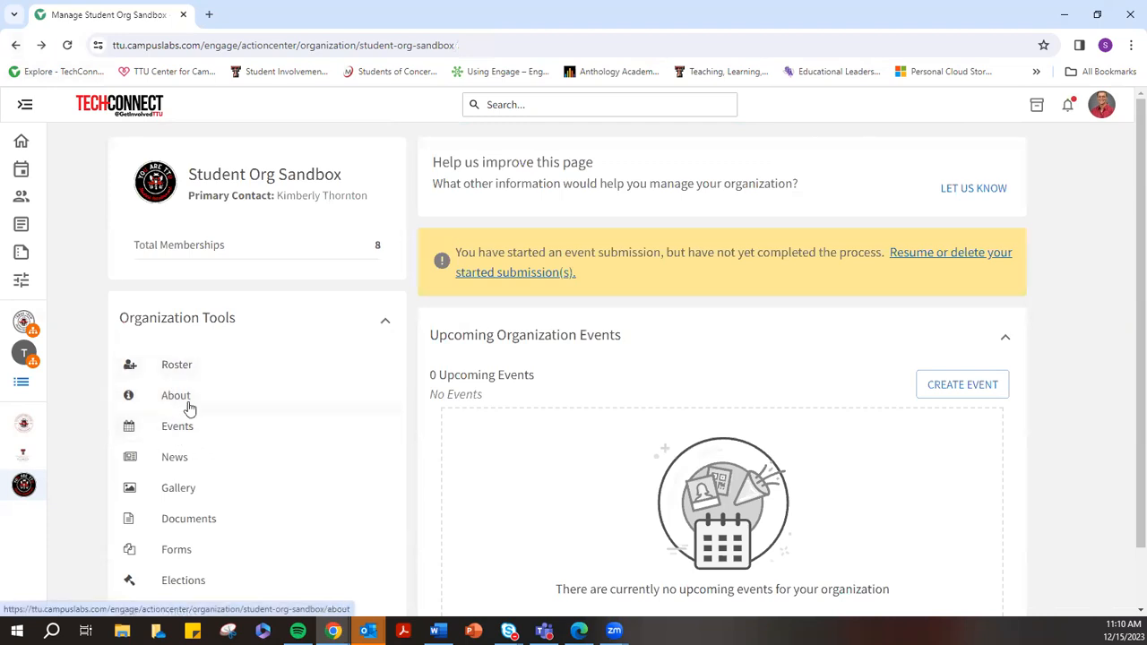
pyautogui.scroll(-1, 215, 439)
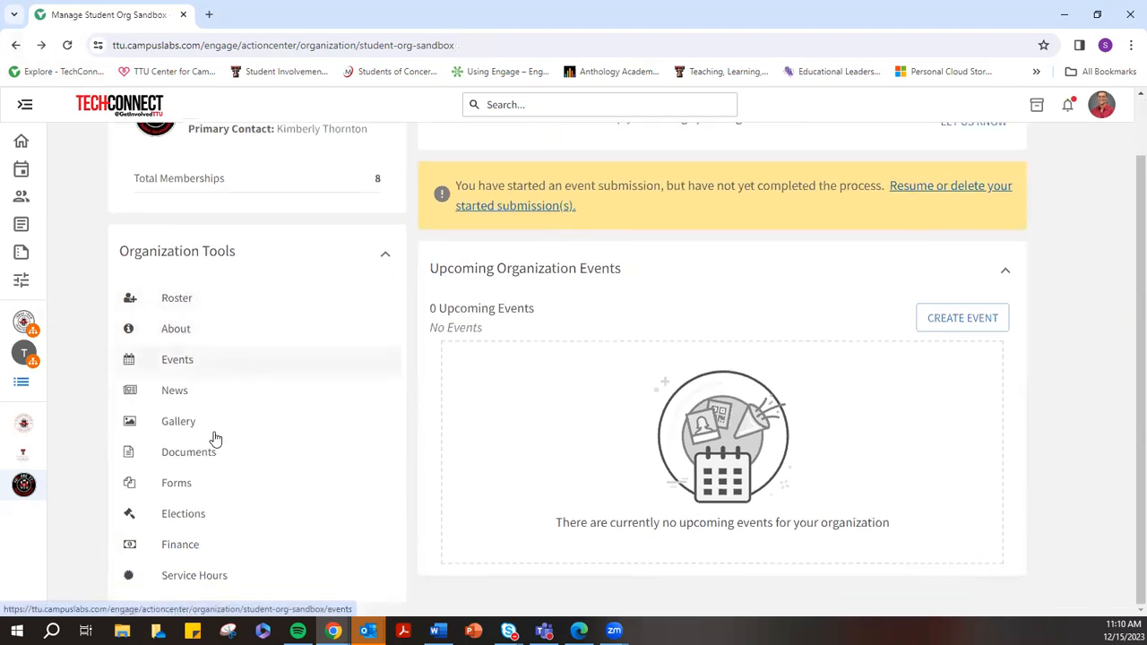
pyautogui.click(176, 391)
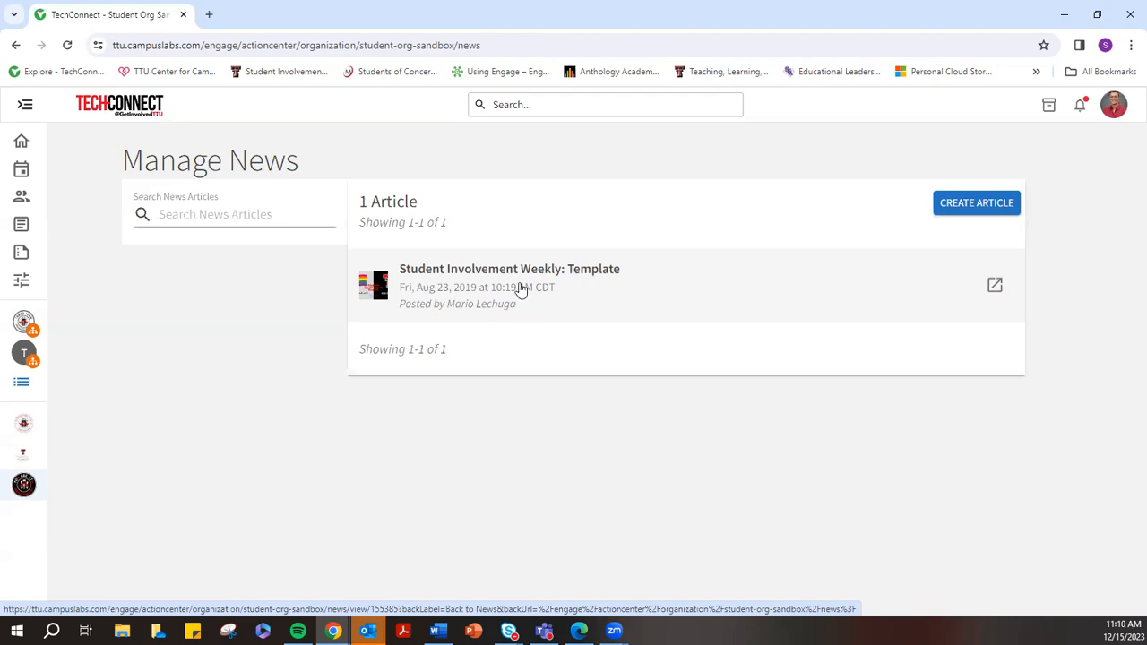
# Start a news article, click through the empty Title, Summary and Body fields, then return to Manage News
pyautogui.click(972, 205)
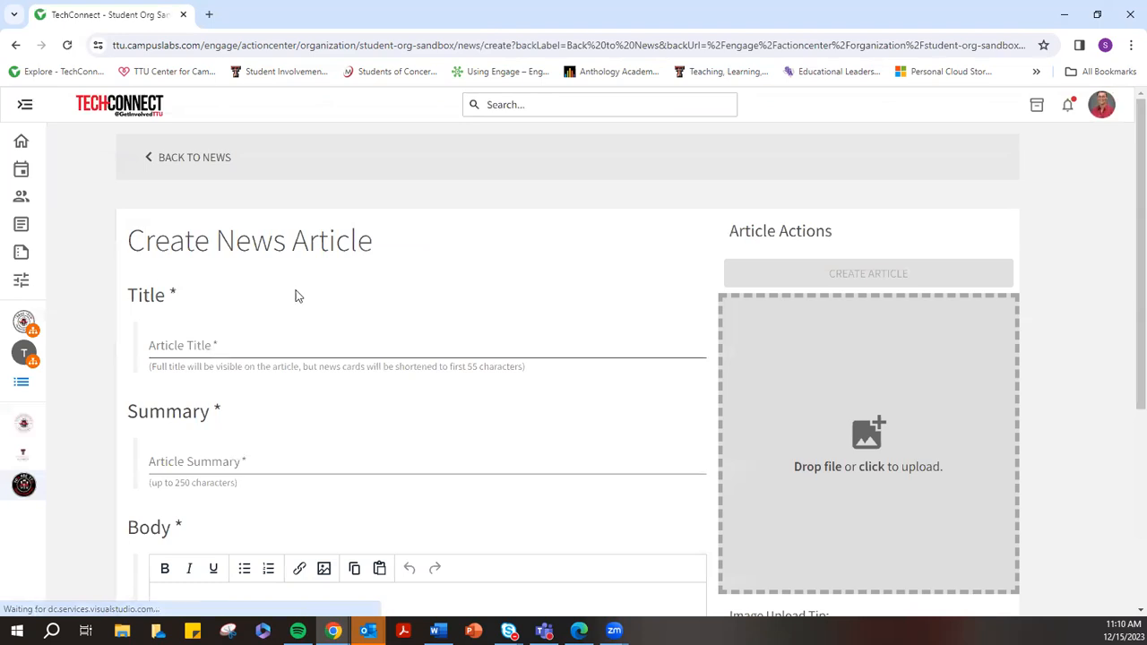
pyautogui.scroll(-2, 320, 302)
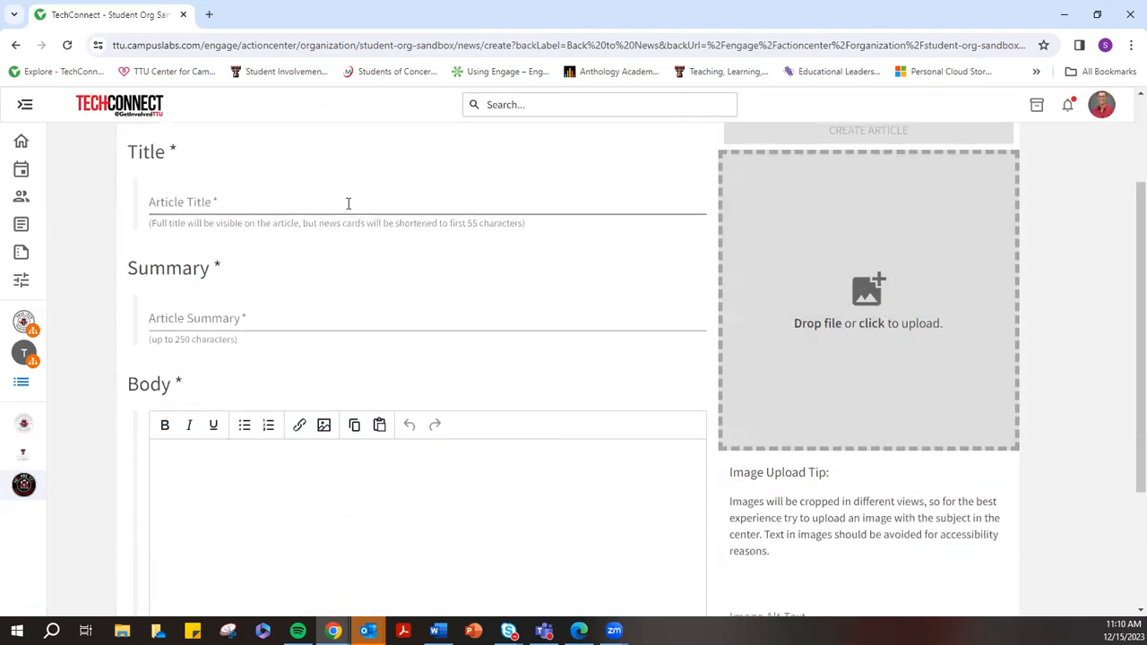
pyautogui.click(192, 202)
pyautogui.click(188, 315)
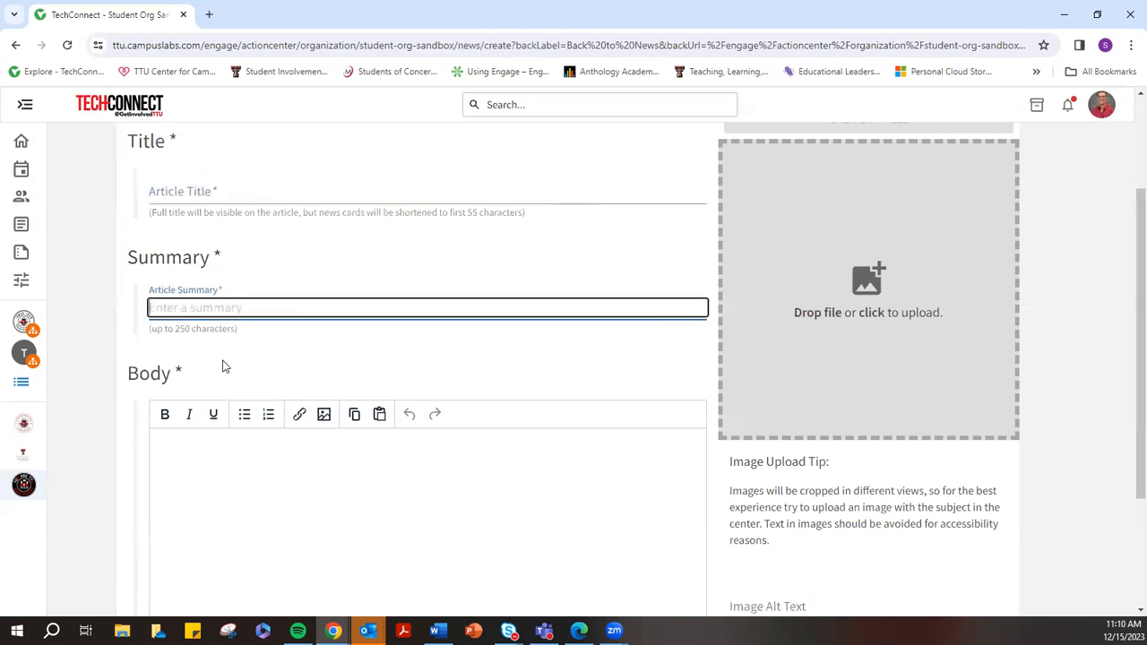
pyautogui.scroll(-2, 224, 366)
pyautogui.click(179, 315)
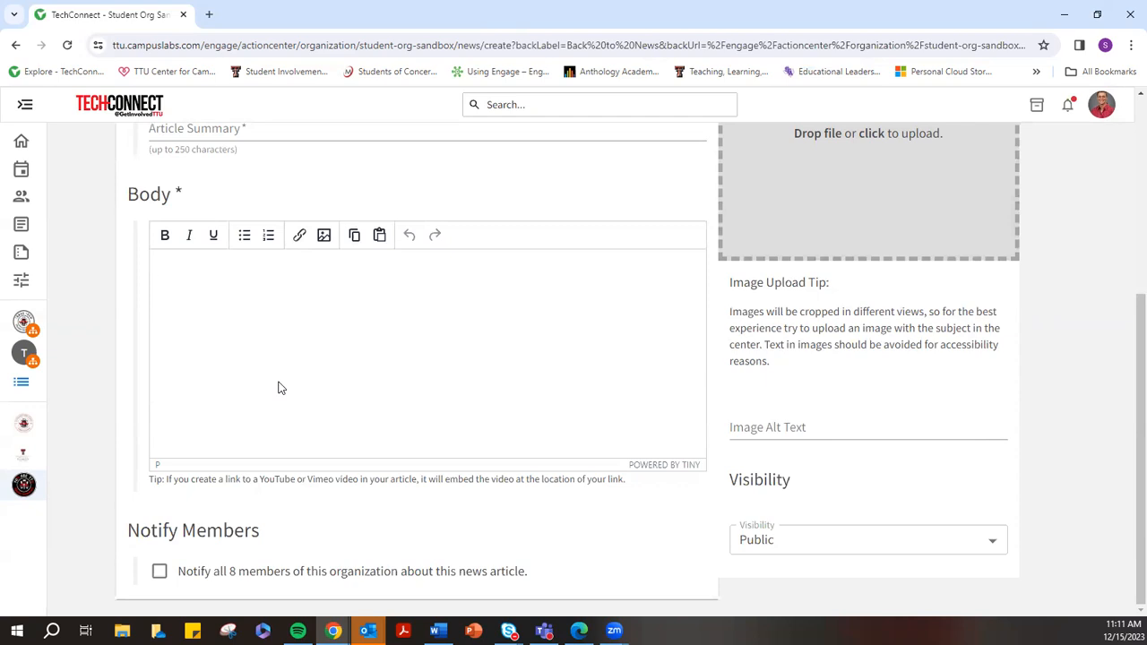
pyautogui.click(320, 382)
pyautogui.scroll(3, 495, 361)
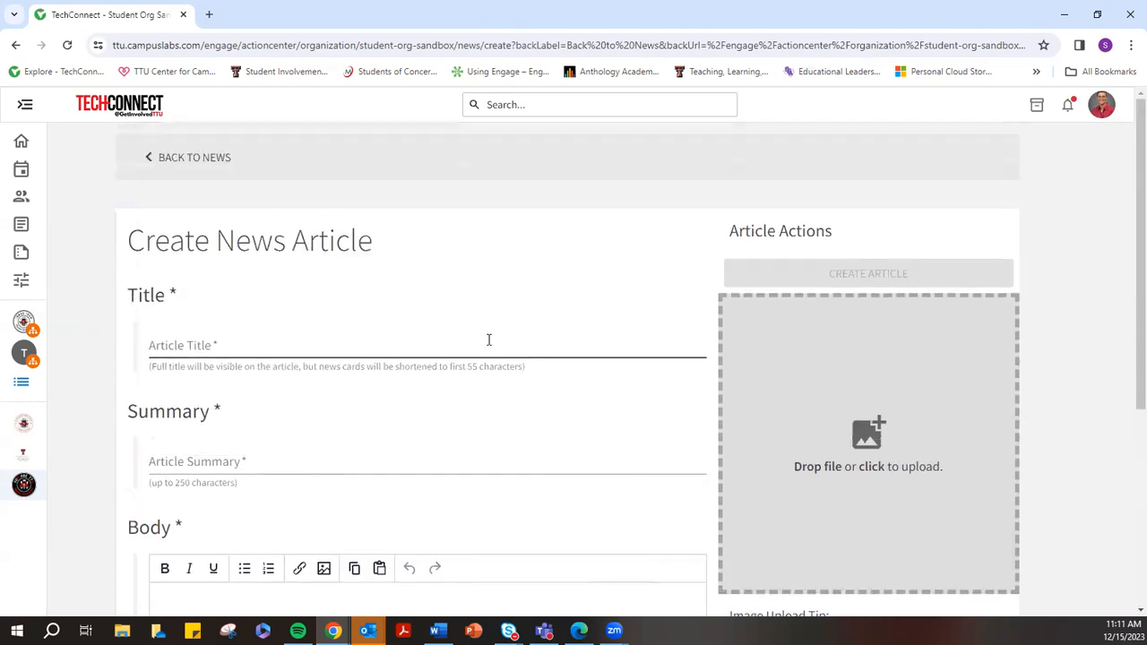
pyautogui.click(148, 154)
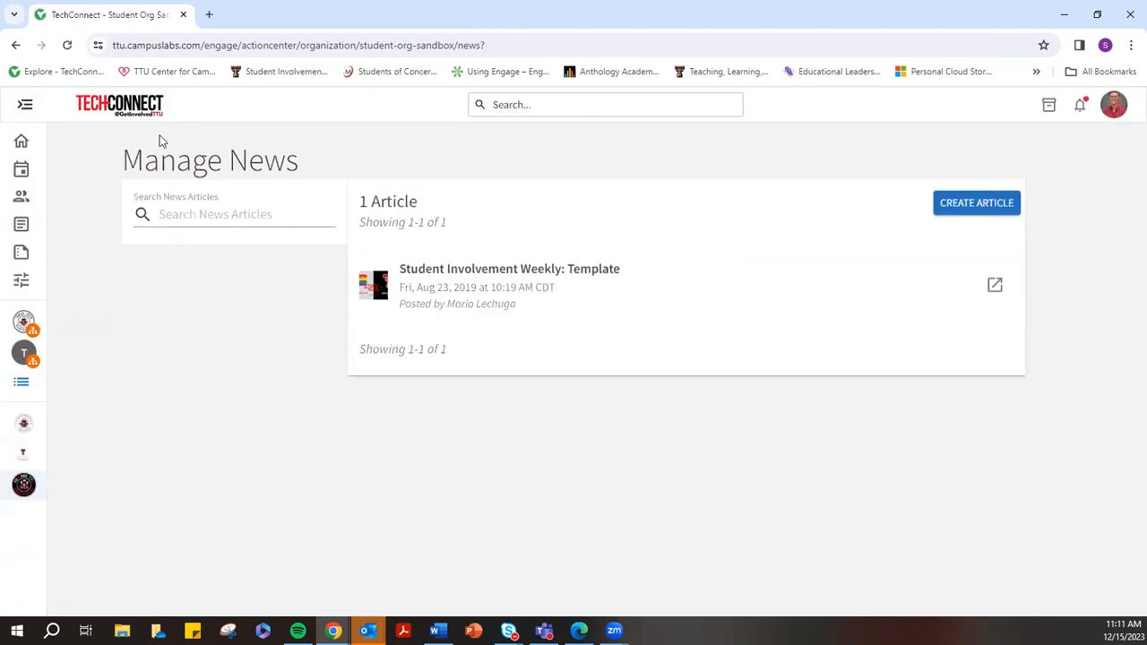
# Open the 'Student Involvement Weekly: Template' article and scroll through its body
pyautogui.click(519, 293)
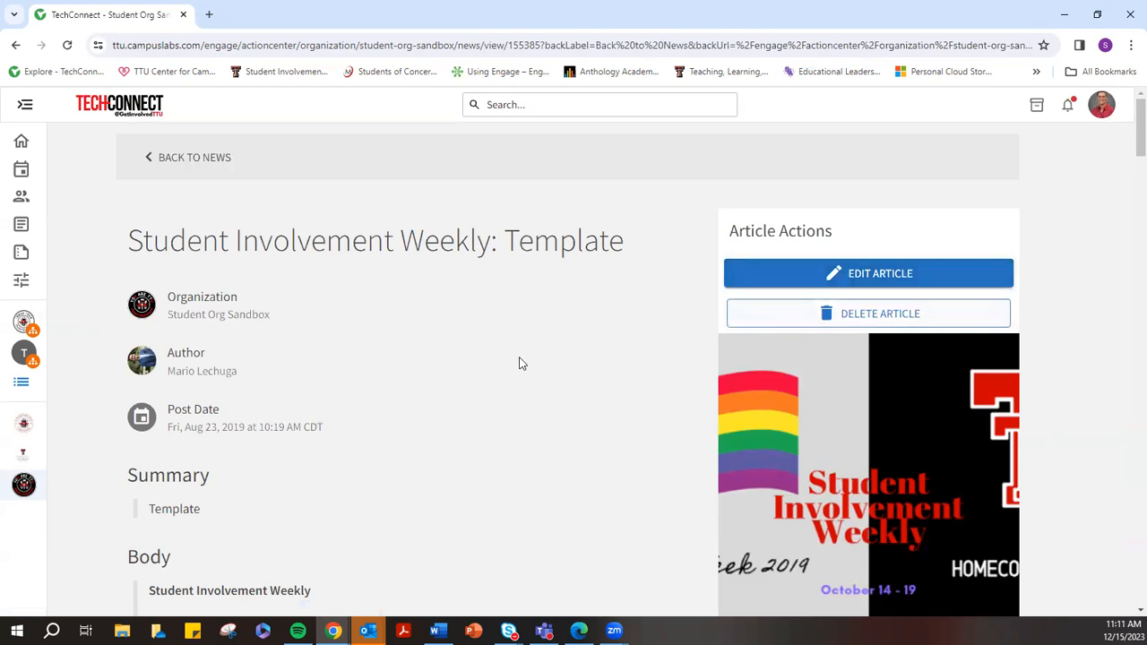
pyautogui.scroll(-2, 509, 372)
pyautogui.scroll(-6, 509, 371)
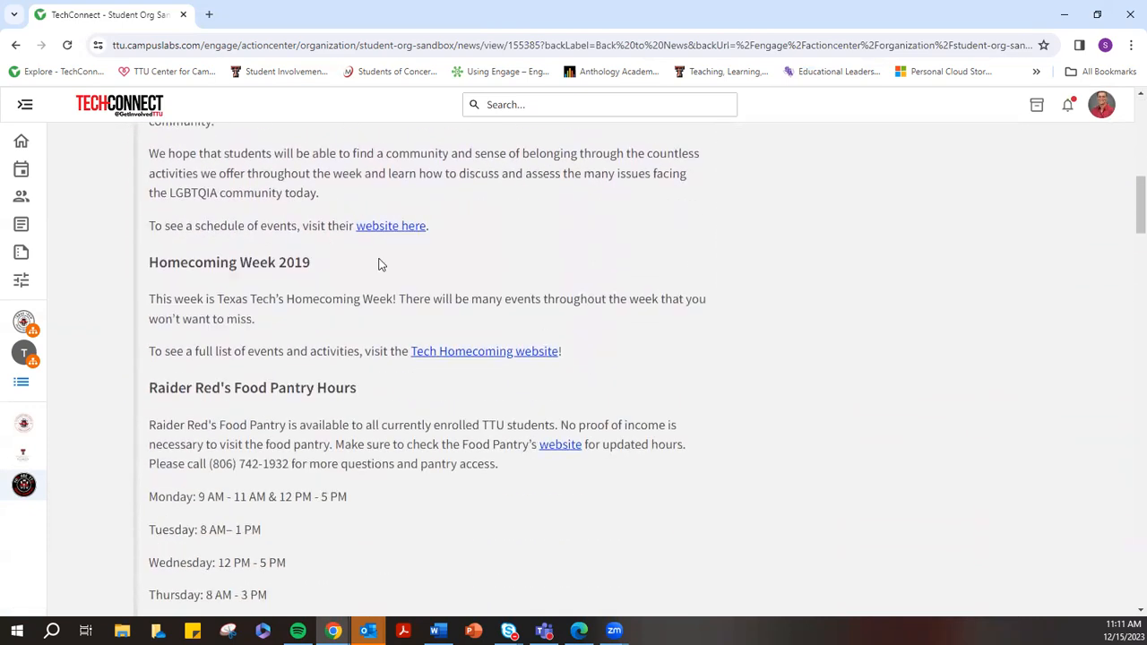
pyautogui.scroll(-8, 519, 348)
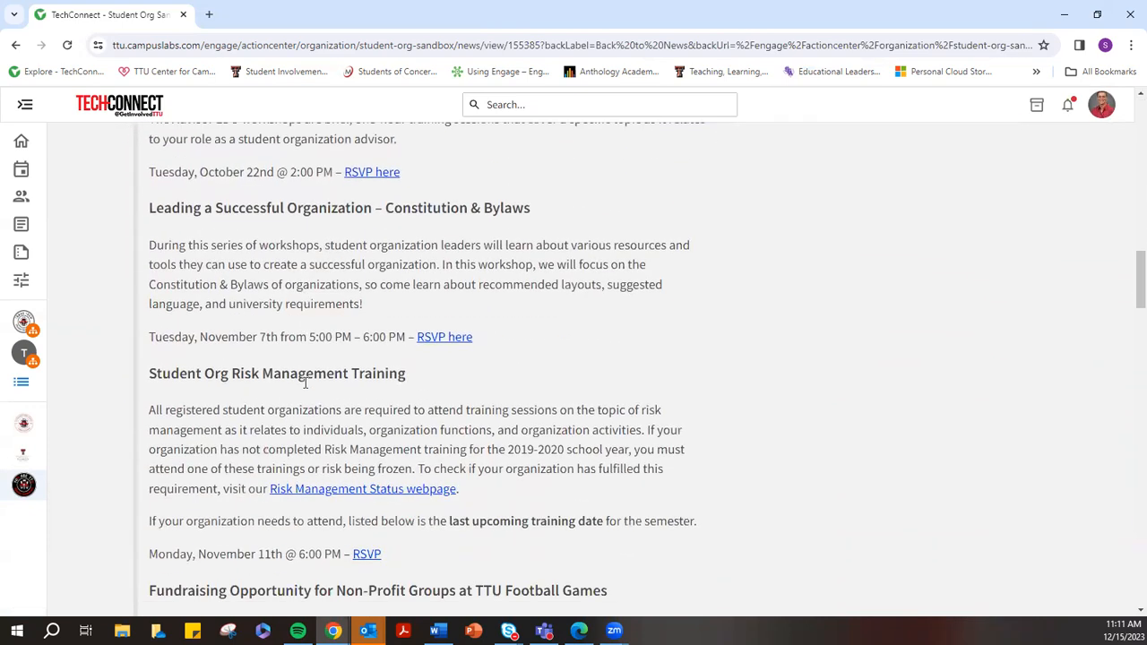
pyautogui.scroll(-2, 538, 359)
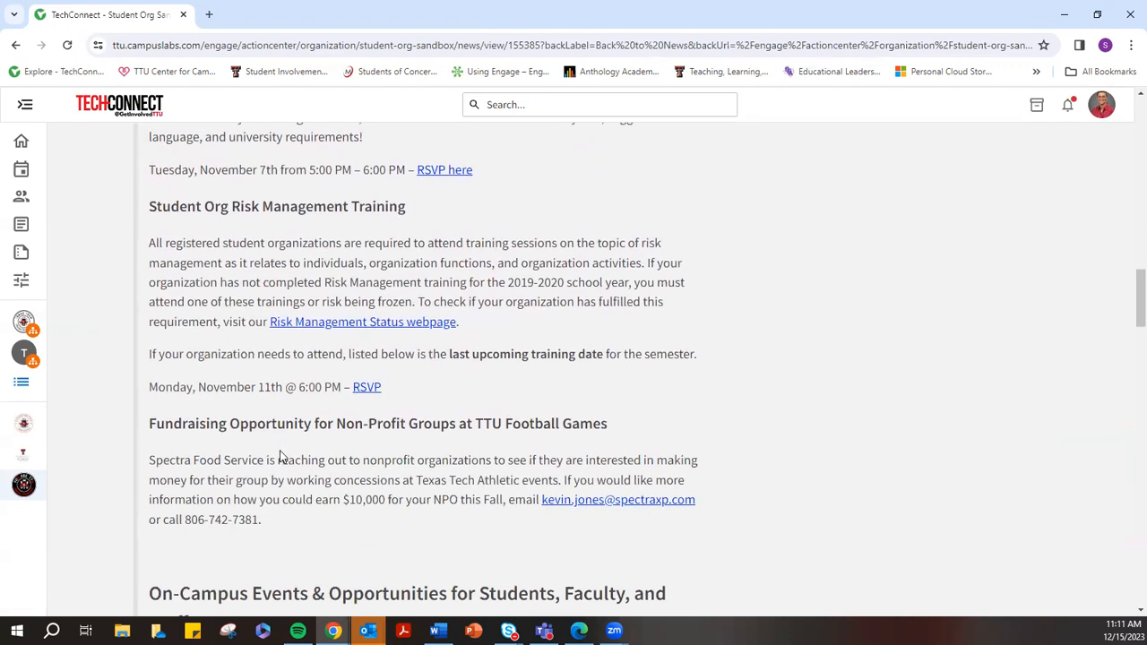
pyautogui.scroll(-4, 282, 476)
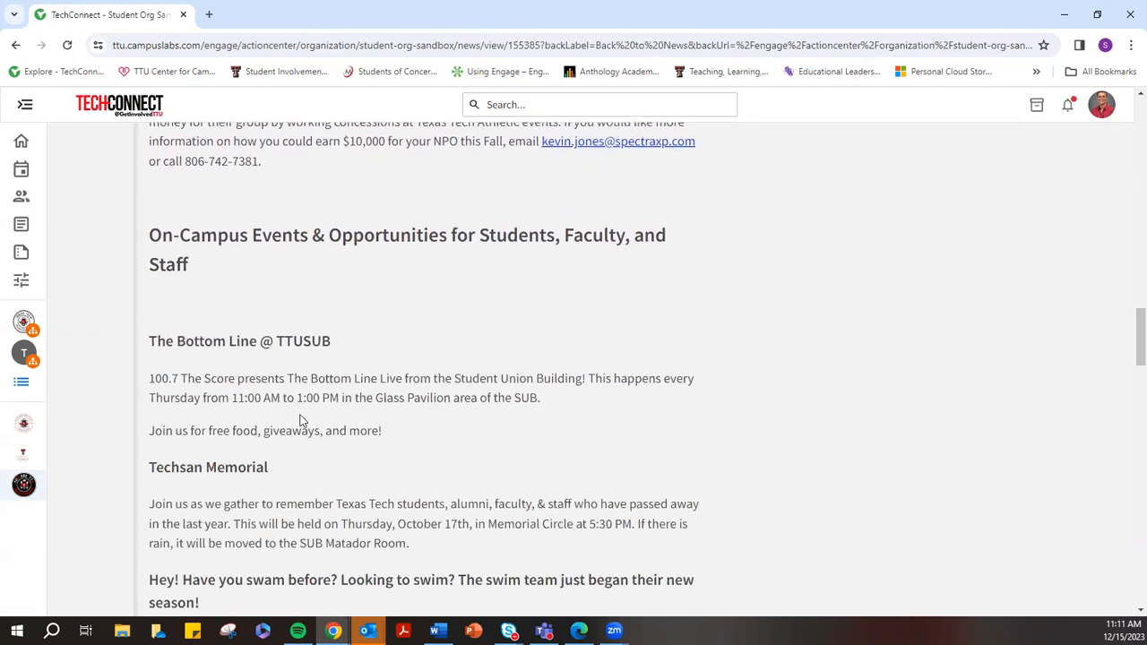
pyautogui.scroll(-3, 300, 421)
pyautogui.scroll(20, 269, 358)
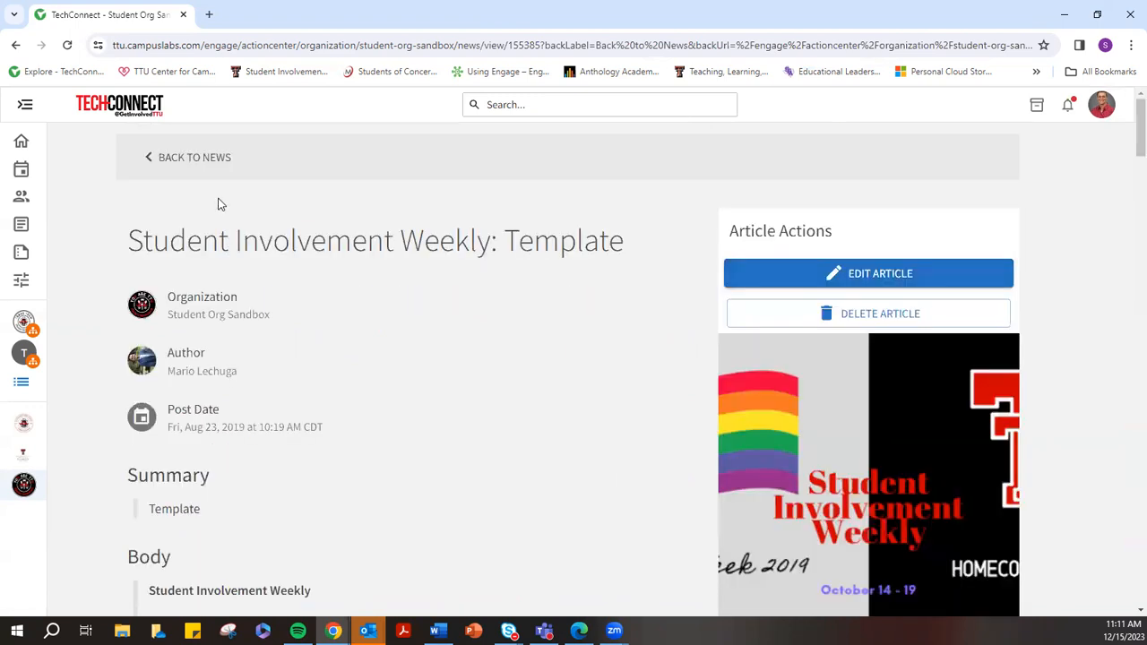
# Return to the news list, then go back to the article page
pyautogui.click(164, 157)
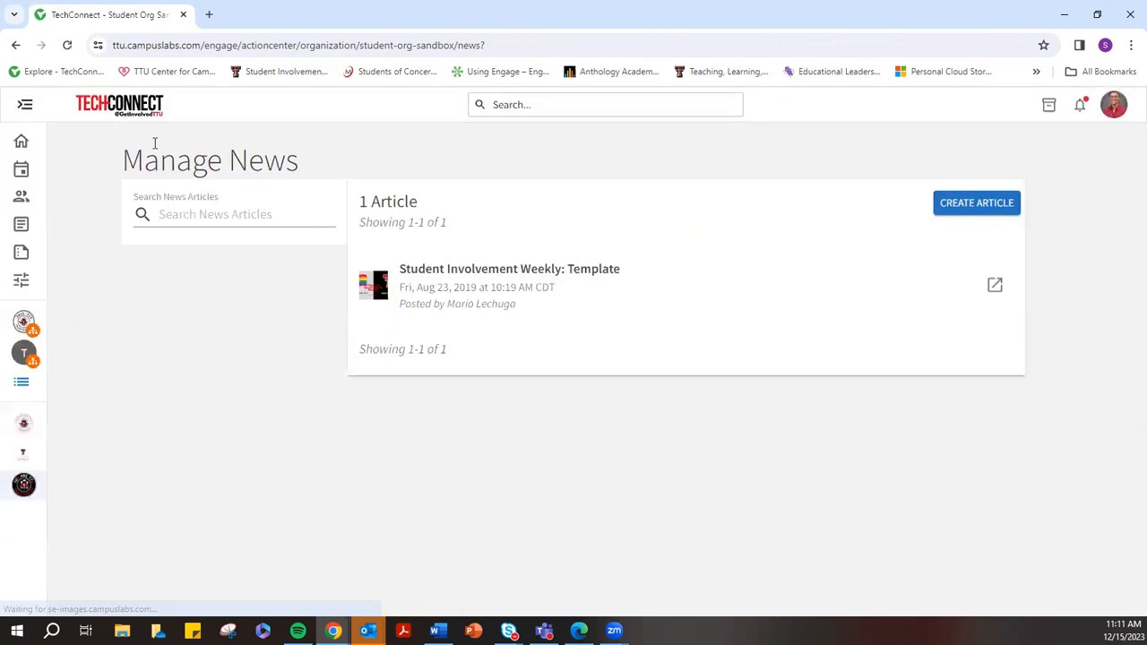
pyautogui.click(16, 46)
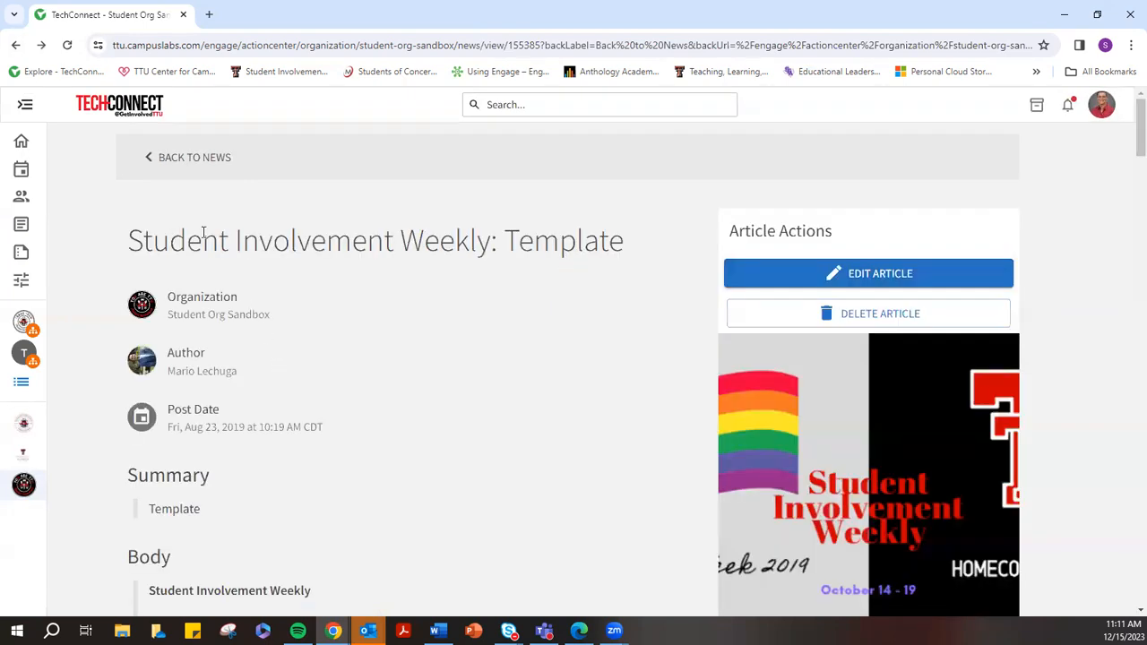
pyautogui.click(26, 107)
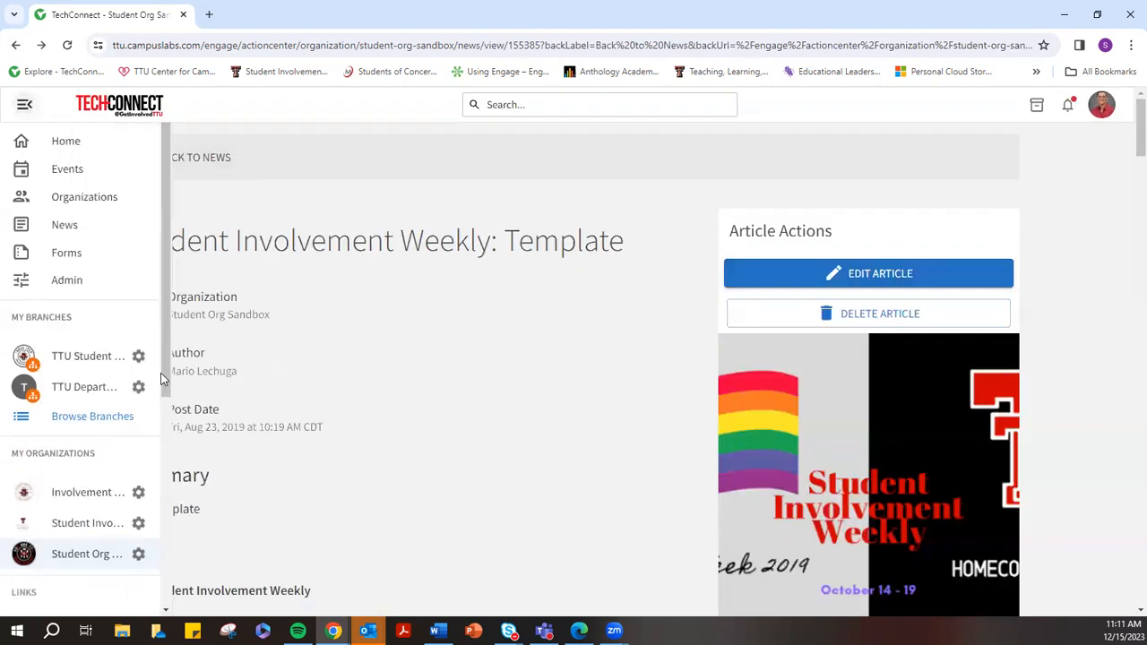
# Open the organization Gallery, view the Staff Members album's five photos, and return to the album list
pyautogui.click(137, 555)
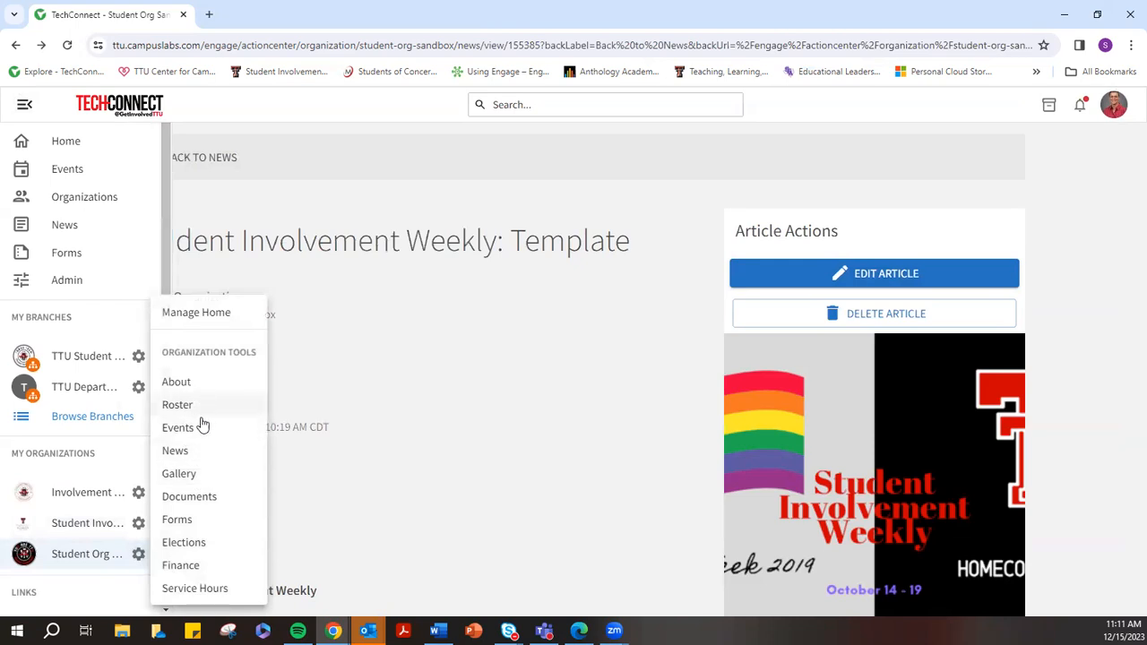
pyautogui.click(199, 475)
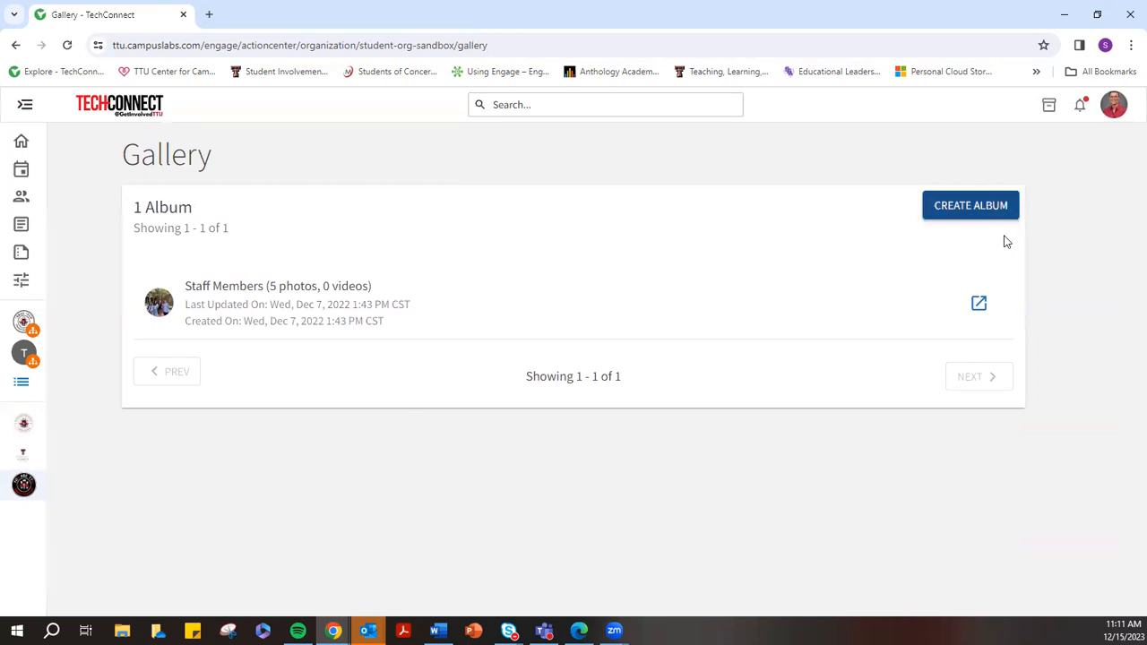
pyautogui.click(934, 304)
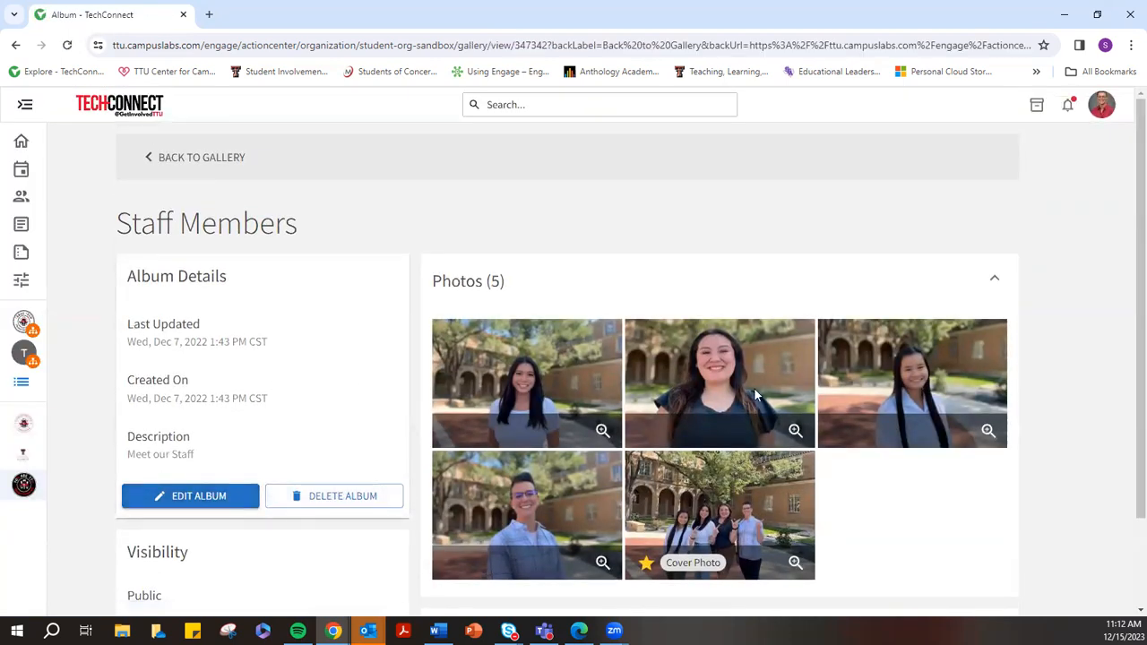
pyautogui.scroll(-3, 650, 370)
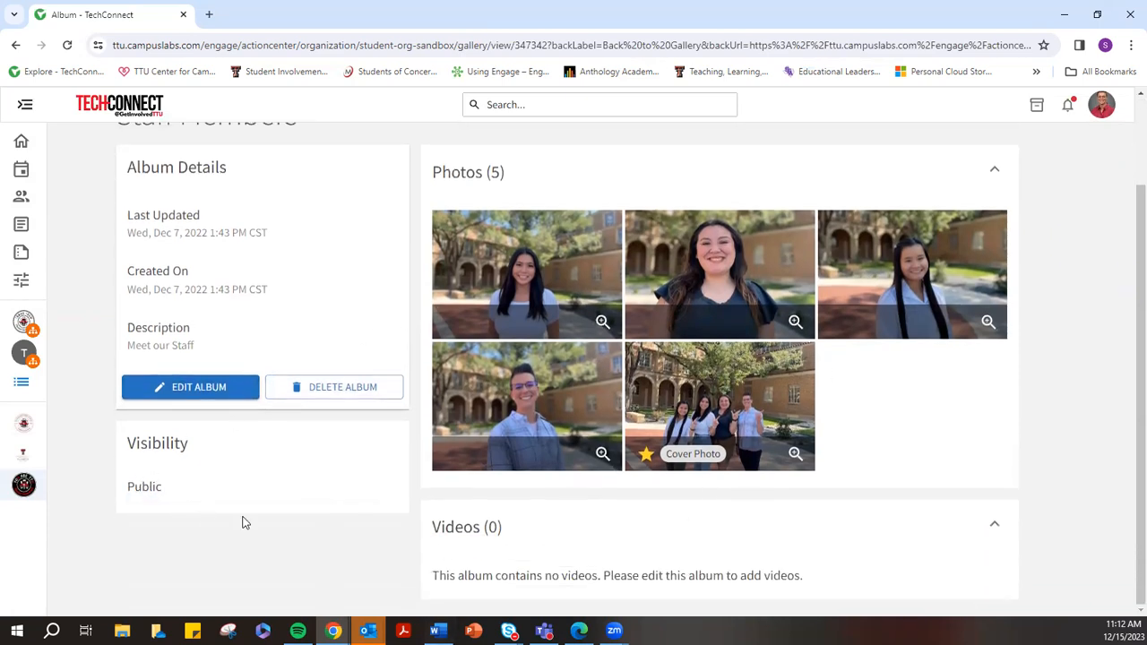
pyautogui.scroll(3, 1027, 187)
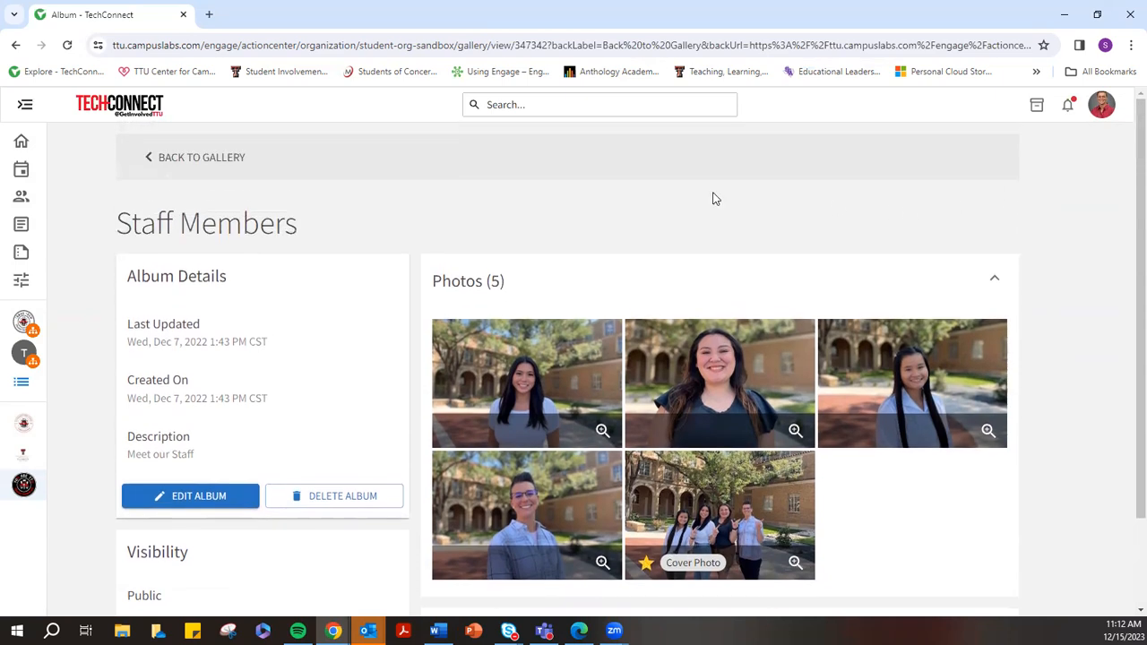
pyautogui.click(154, 165)
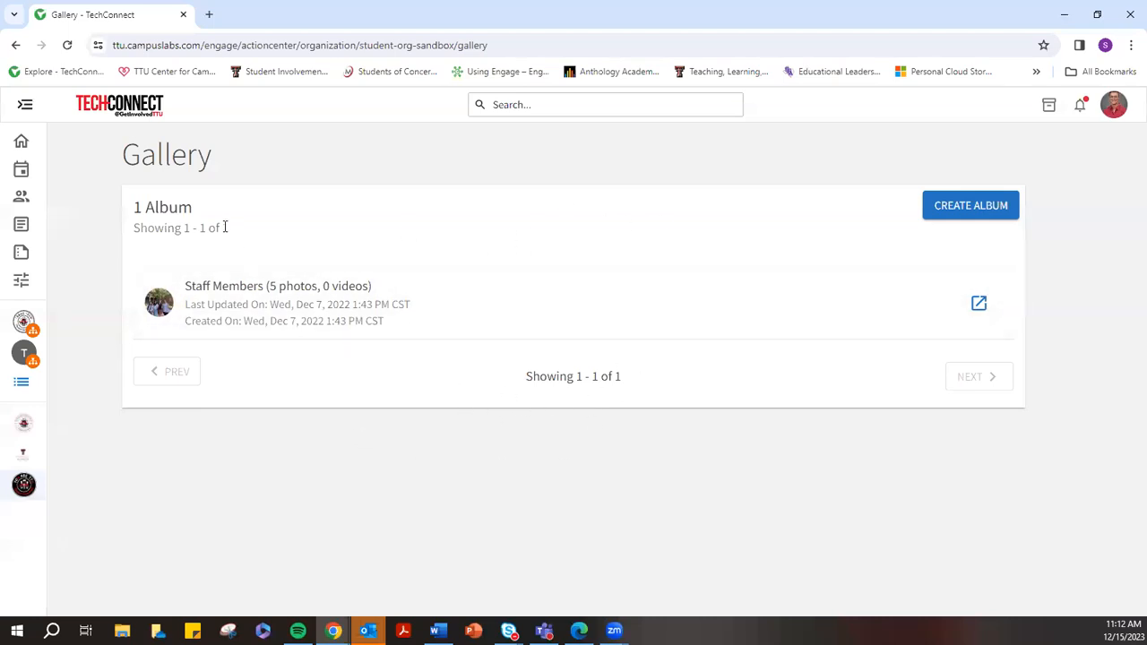
# Go to the Student Org Sandbox organization's Documents page from the expanded navigation
pyautogui.click(25, 105)
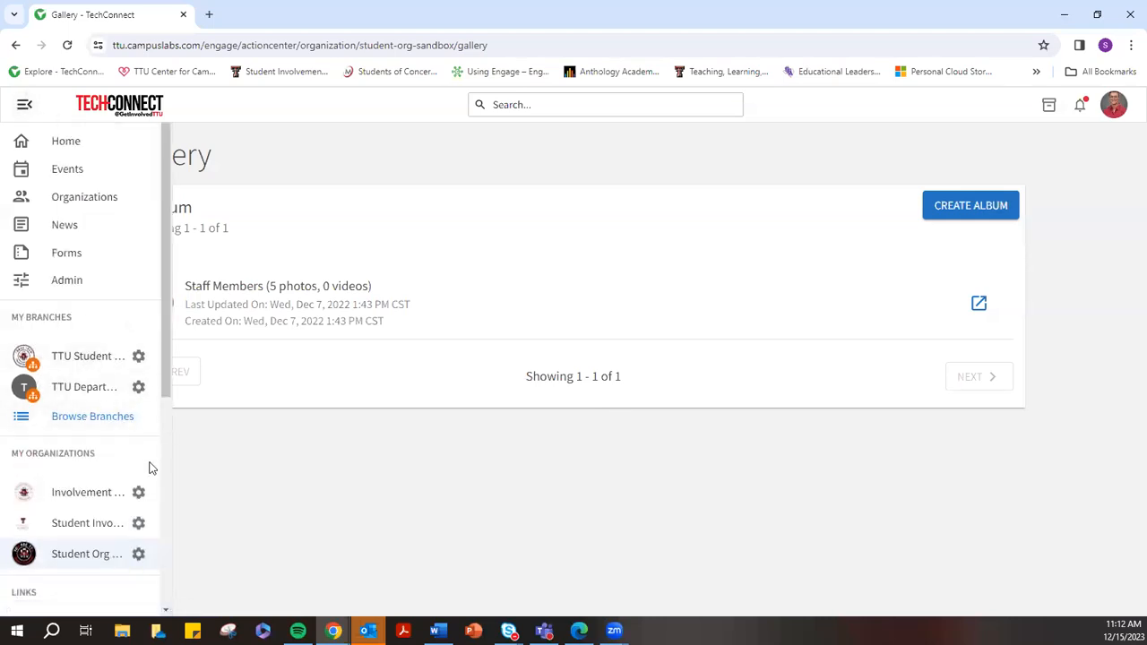
pyautogui.click(138, 552)
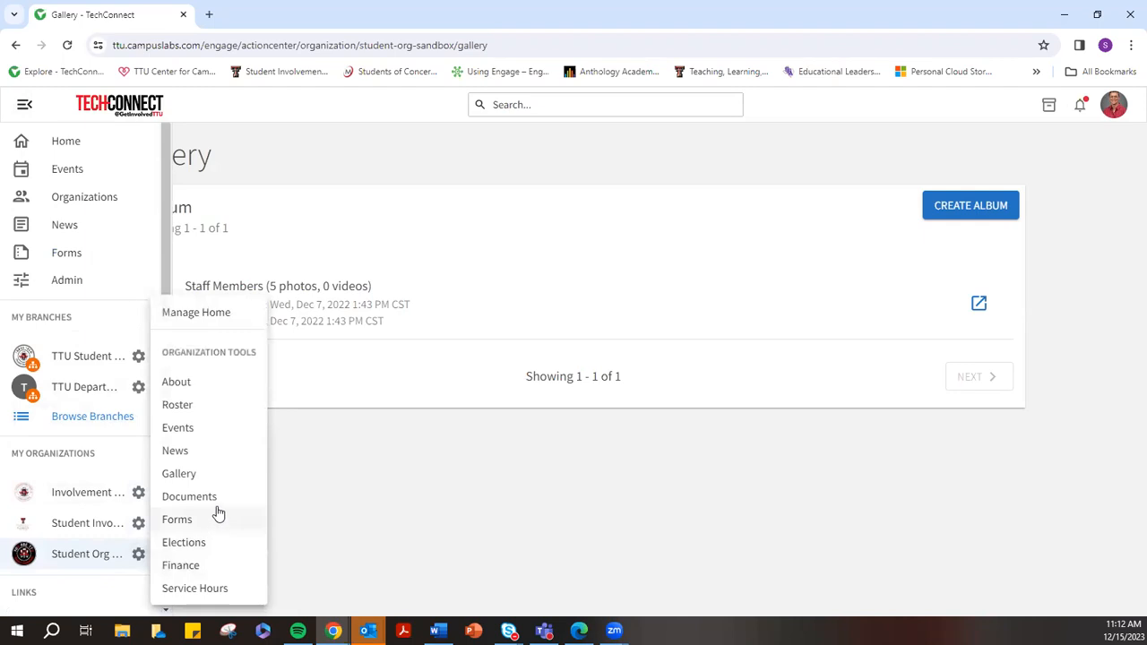
pyautogui.click(206, 496)
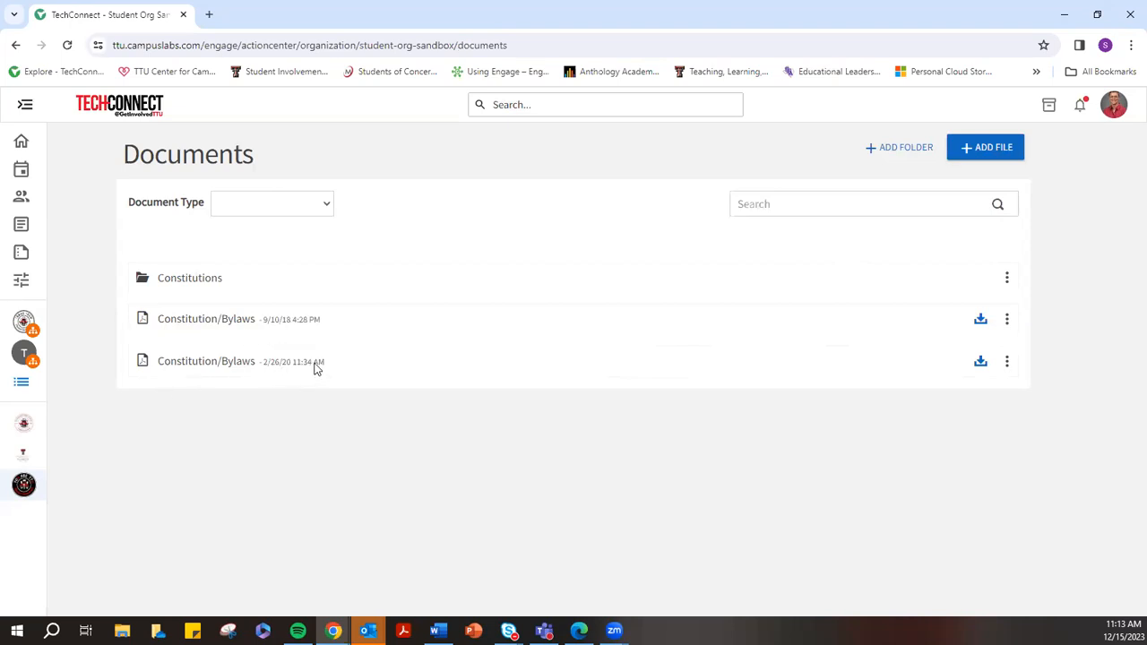
# Open the Constitutions folder and view its Document Type list without choosing one
pyautogui.click(1007, 278)
pyautogui.click(929, 308)
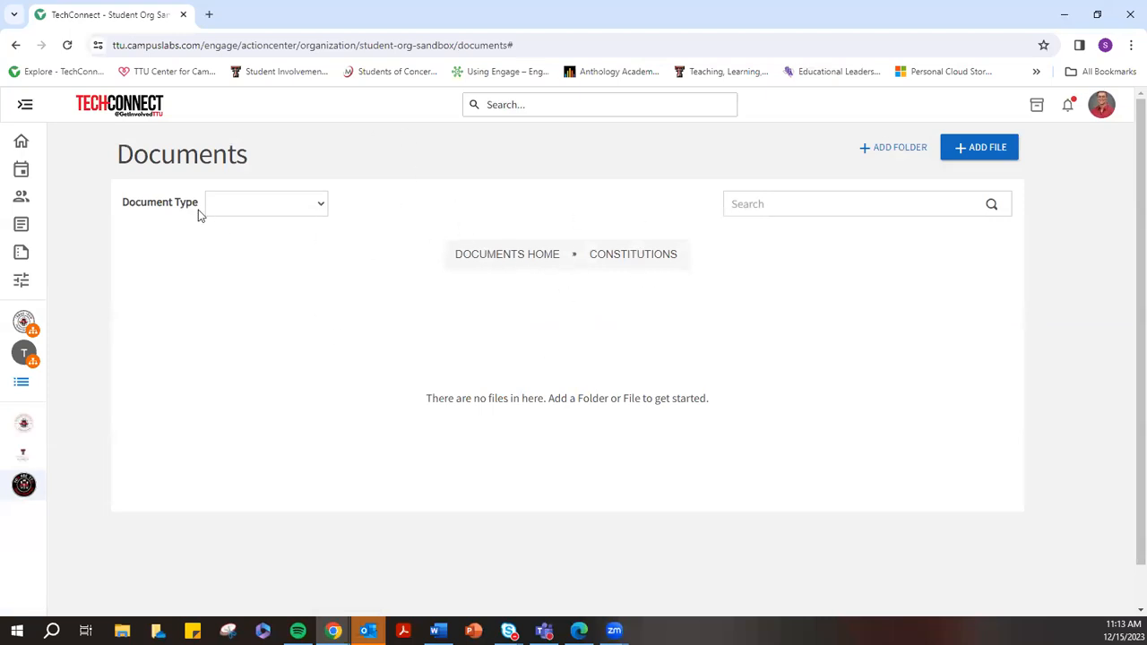
pyautogui.click(296, 208)
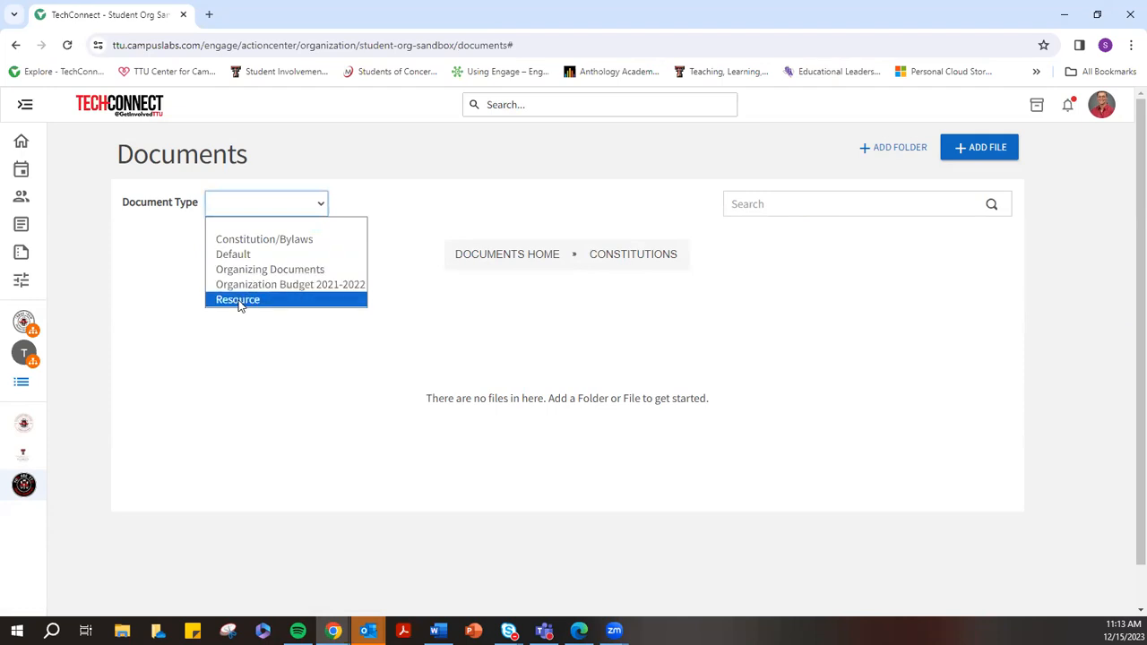
pyautogui.click(416, 253)
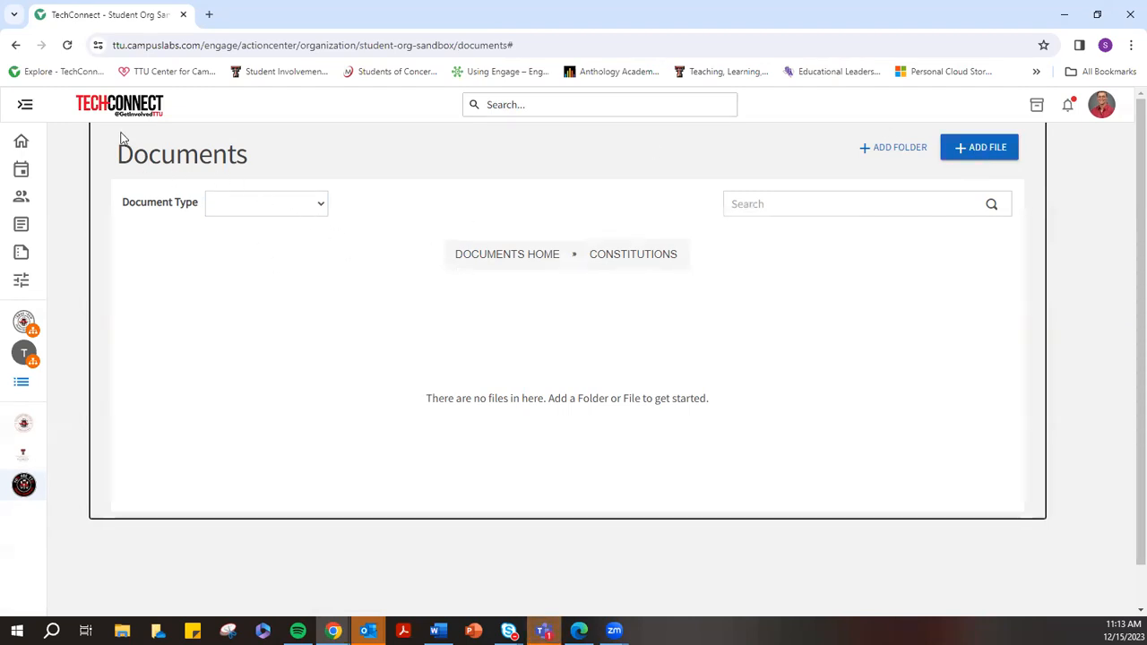
# Go back twice to the Gallery page, then forward to the main Documents list
pyautogui.click(15, 45)
pyautogui.click(16, 45)
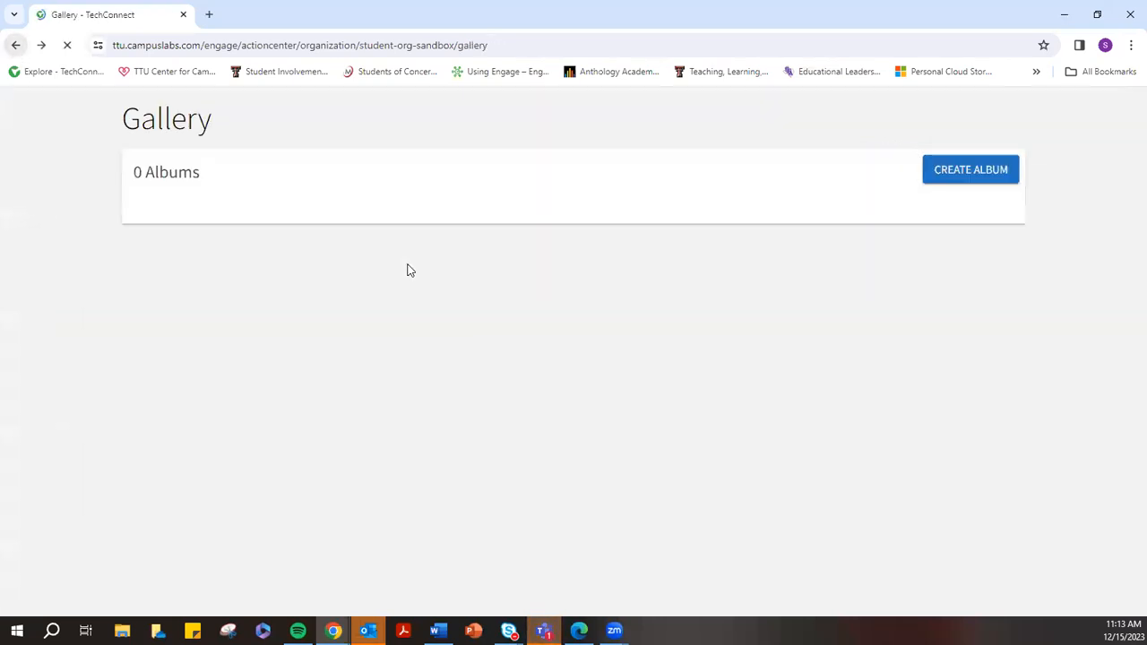
pyautogui.click(41, 44)
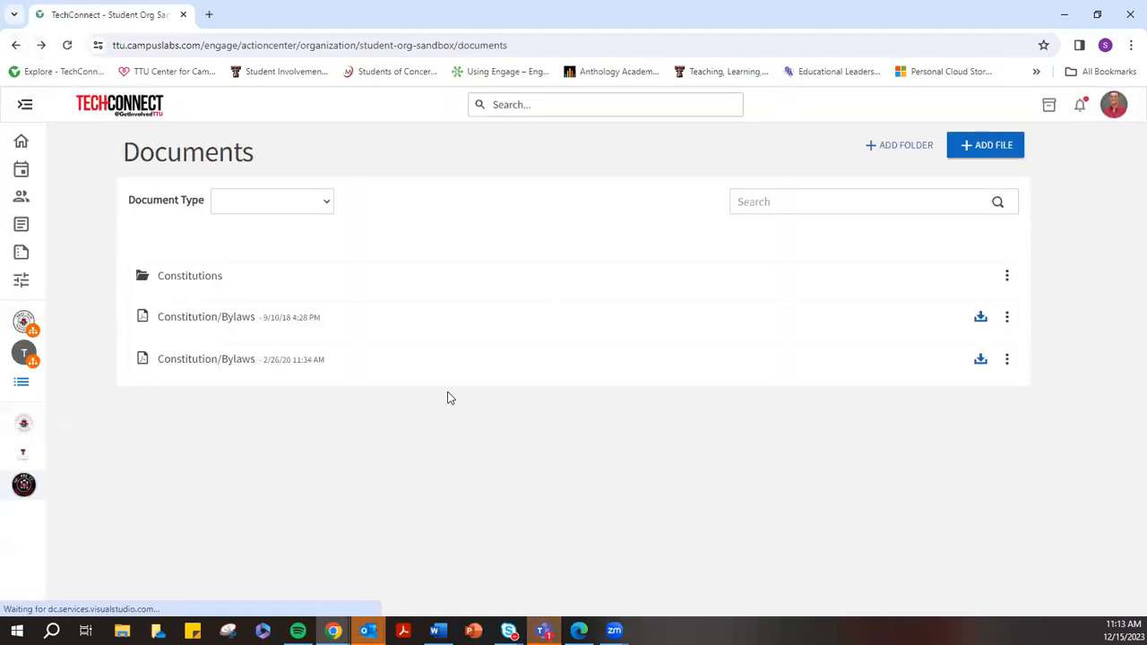
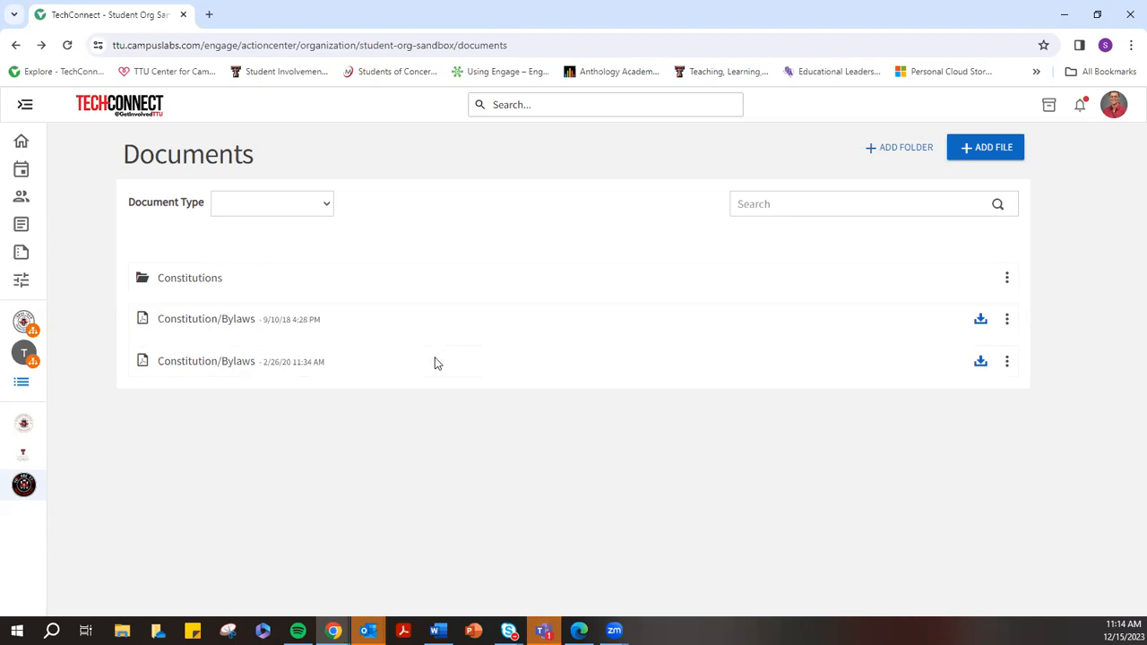
# Expand the sidebar and open the Student Org Sandbox's organization tools
pyautogui.click(24, 105)
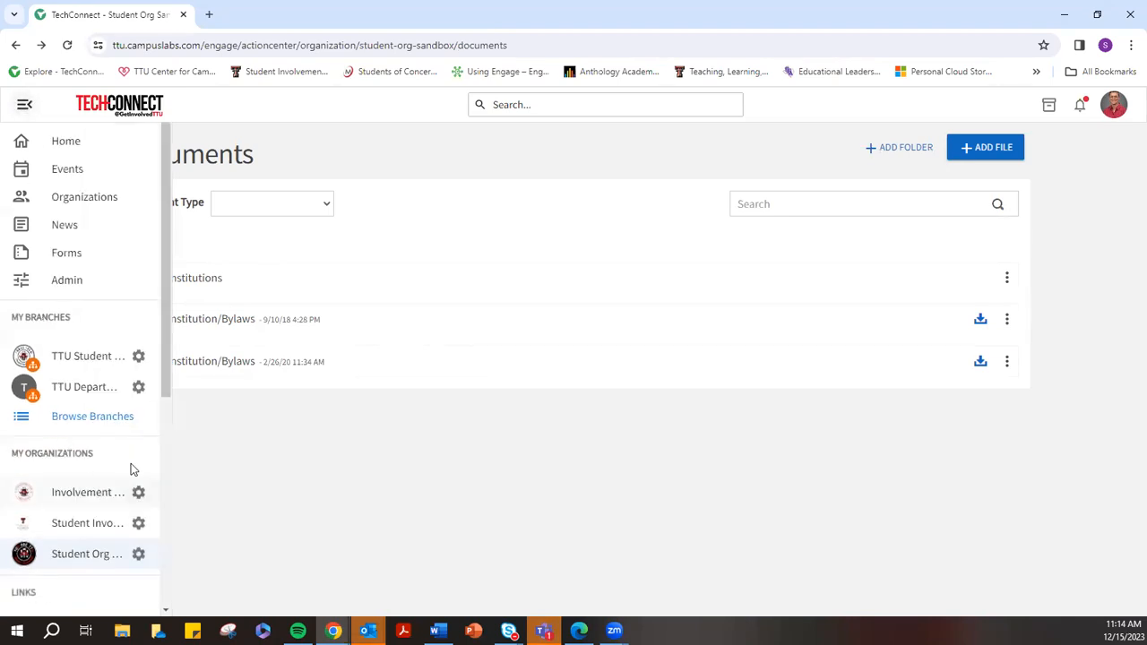
pyautogui.click(138, 555)
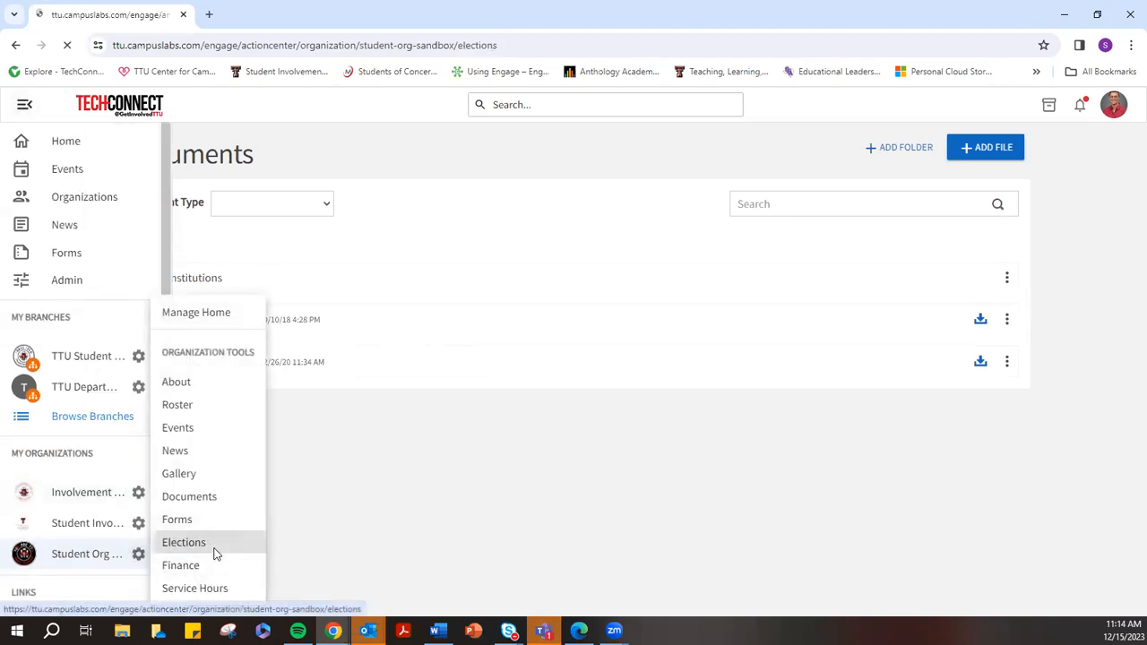
# Open the 2019 Officer Elections from the Elections page and scroll through its properties
pyautogui.click(211, 549)
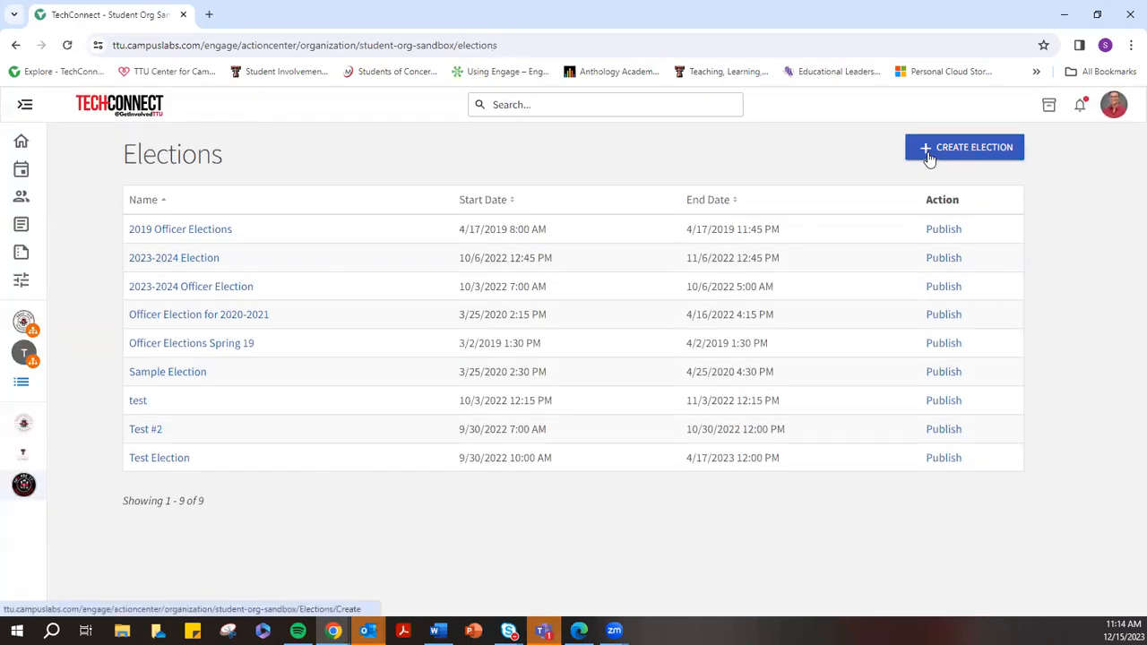
pyautogui.click(186, 231)
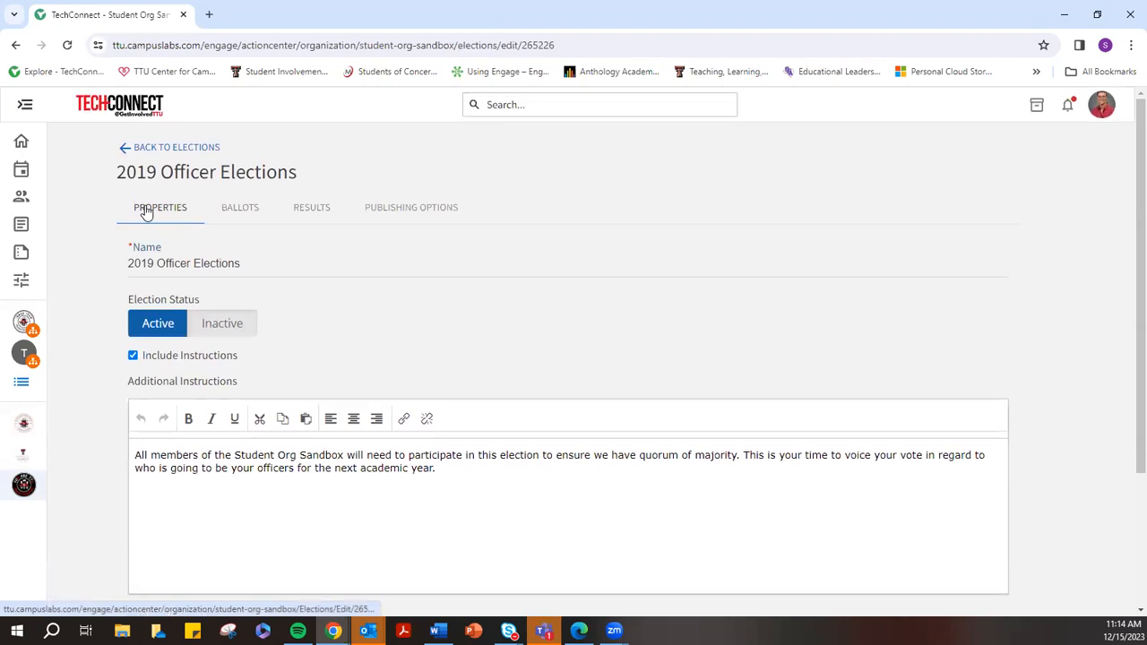
pyautogui.scroll(-1, 252, 462)
pyautogui.scroll(-2, 251, 461)
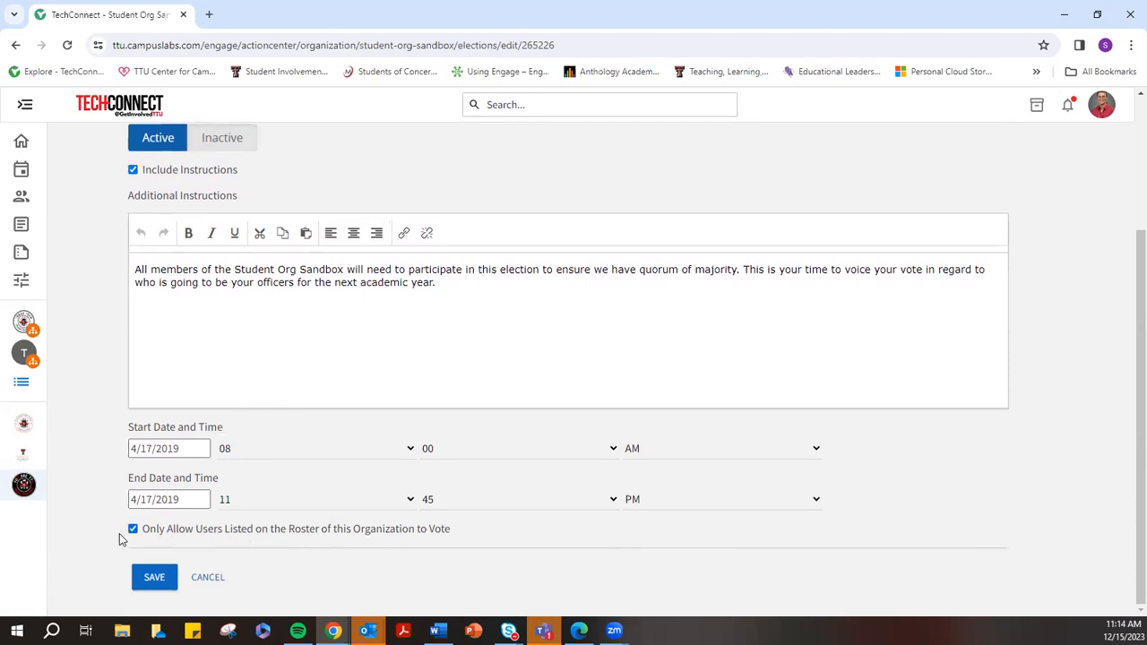
pyautogui.scroll(3, 351, 550)
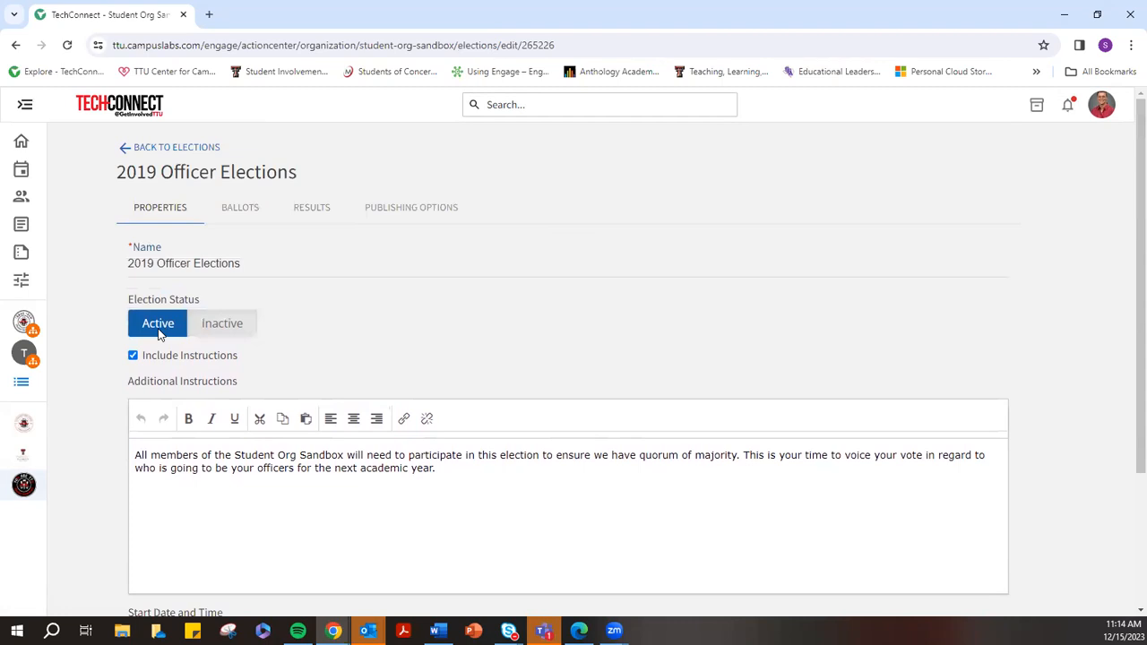
# Toggle the election status to Inactive and back to Active, then view its Ballots
pyautogui.click(232, 334)
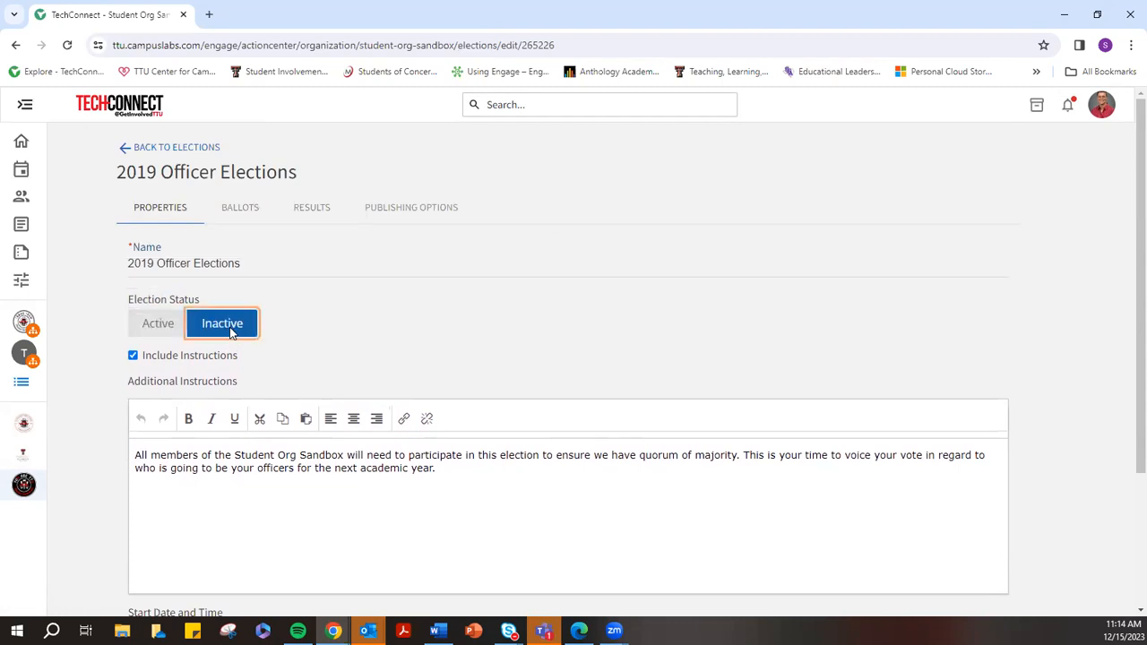
pyautogui.click(158, 325)
pyautogui.click(238, 219)
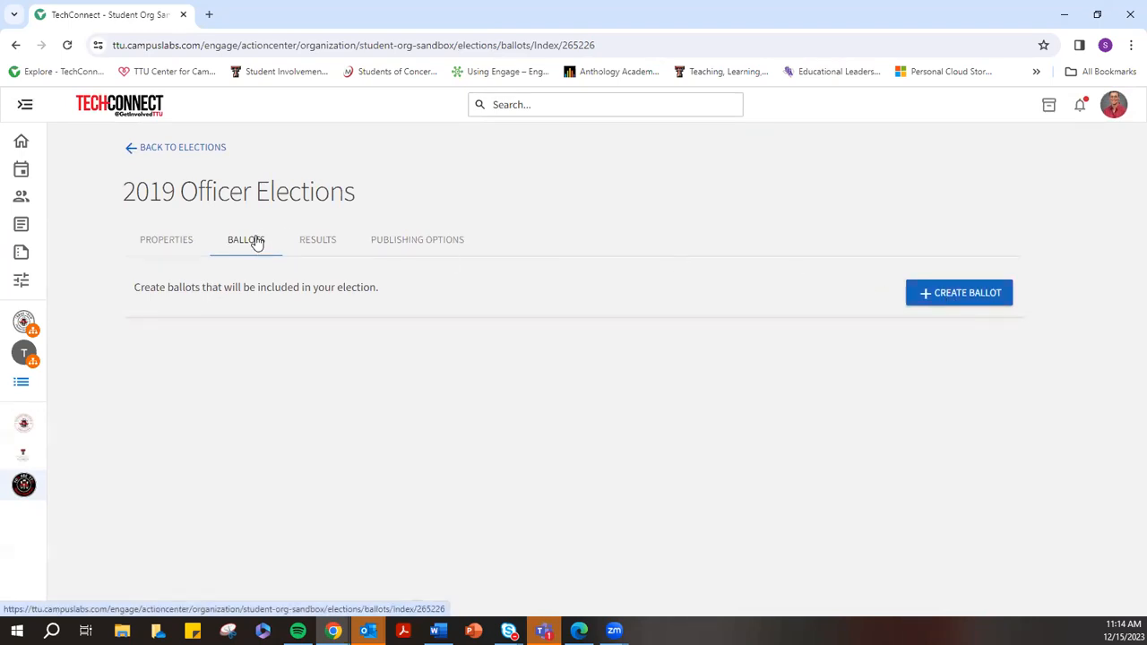
# Base results on total number of voters, view publishing options and election link, then cancel
pyautogui.click(316, 240)
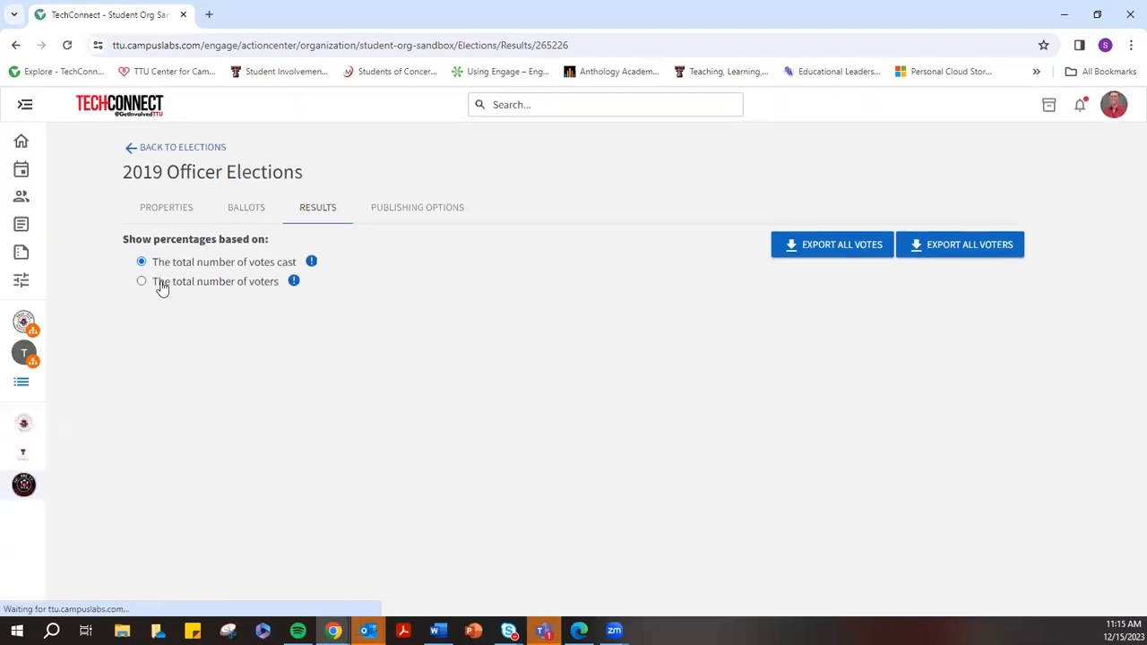
pyautogui.click(146, 282)
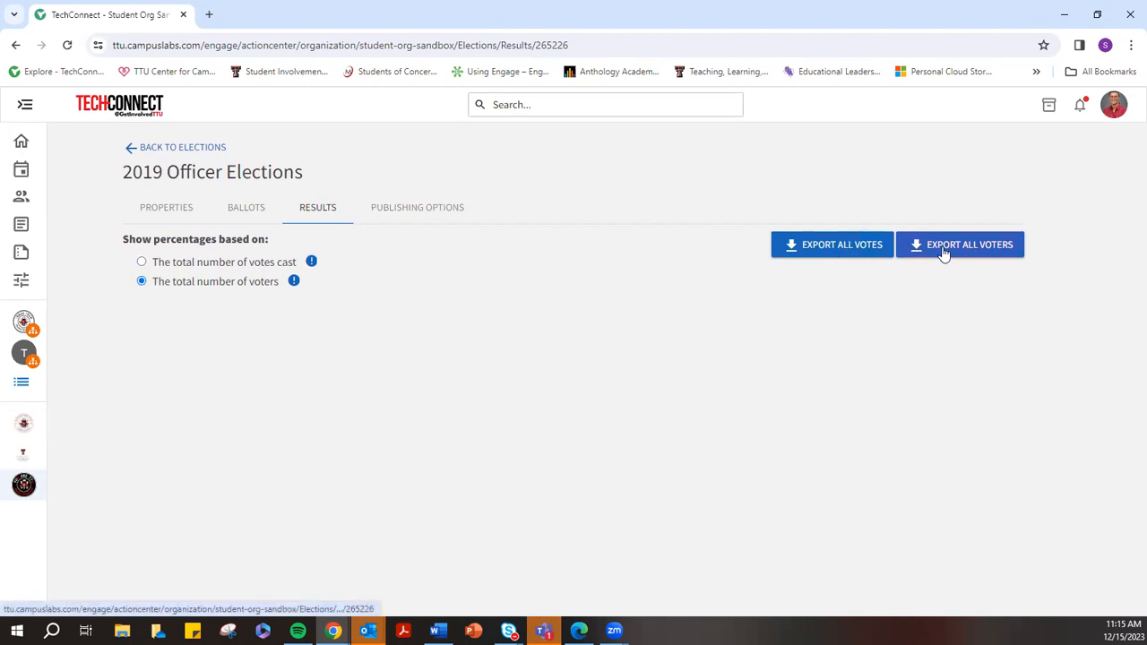
pyautogui.click(452, 211)
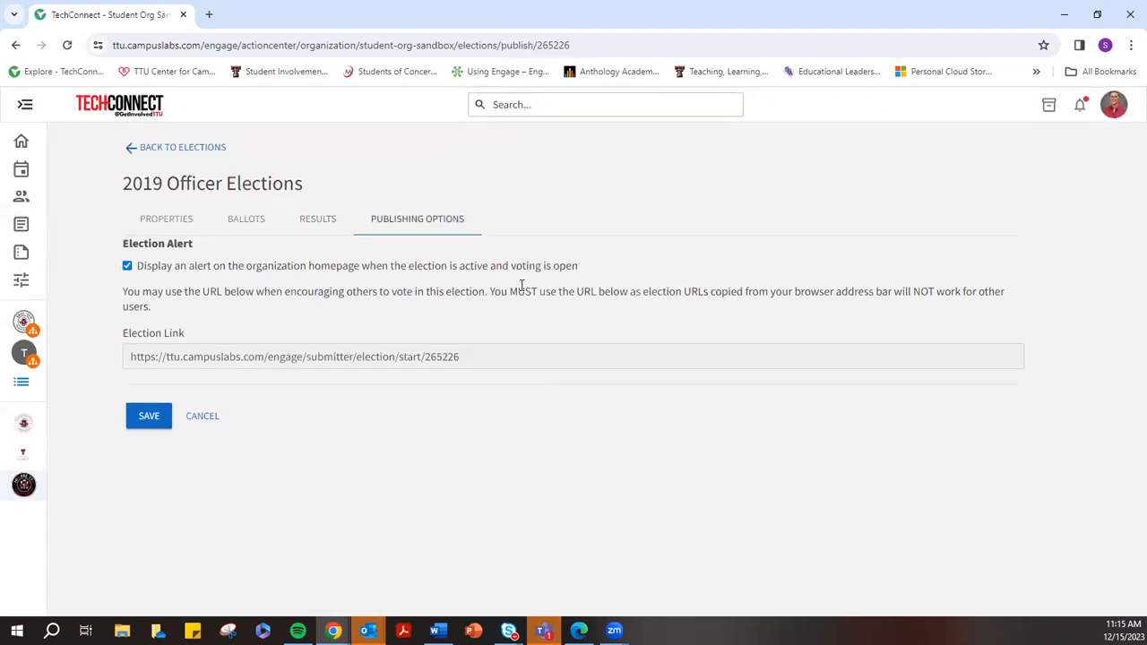
pyautogui.click(495, 351)
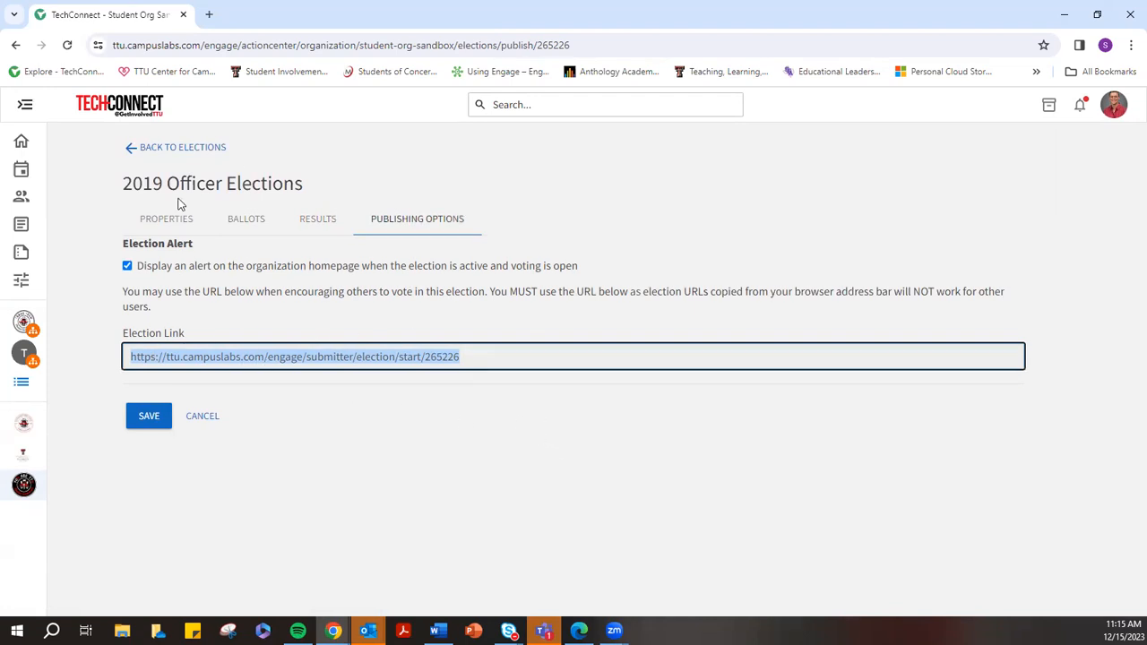
pyautogui.click(198, 423)
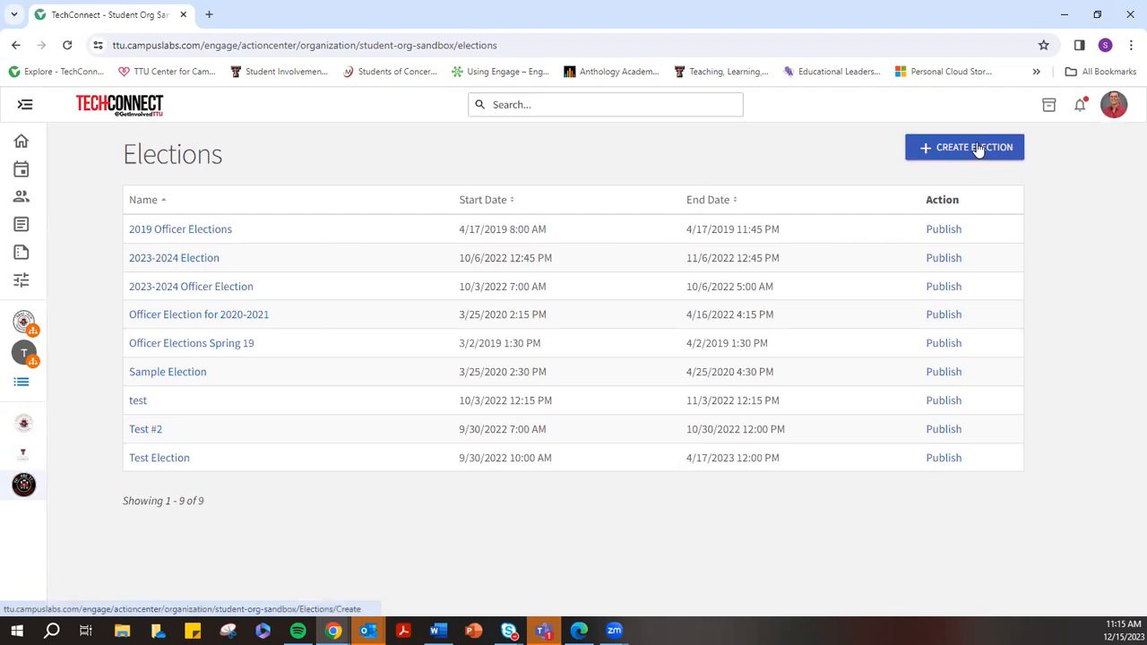
# Open Student Org Sandbox's Manage Service Hours page and start adding a service hours entry
pyautogui.click(25, 106)
pyautogui.click(138, 554)
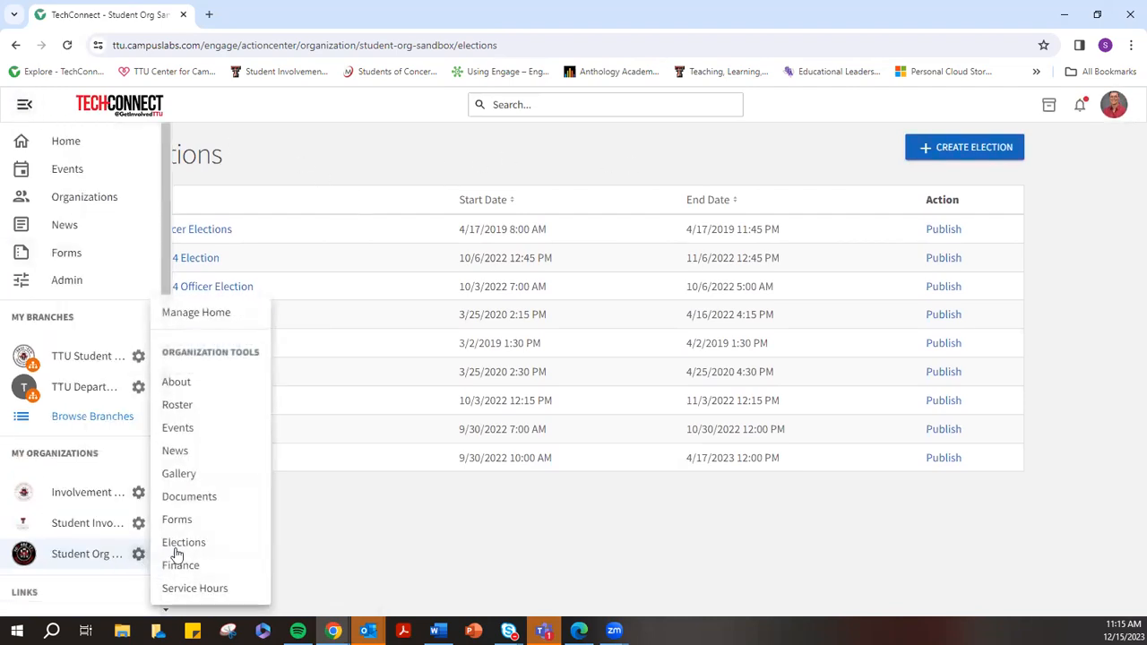
pyautogui.click(227, 589)
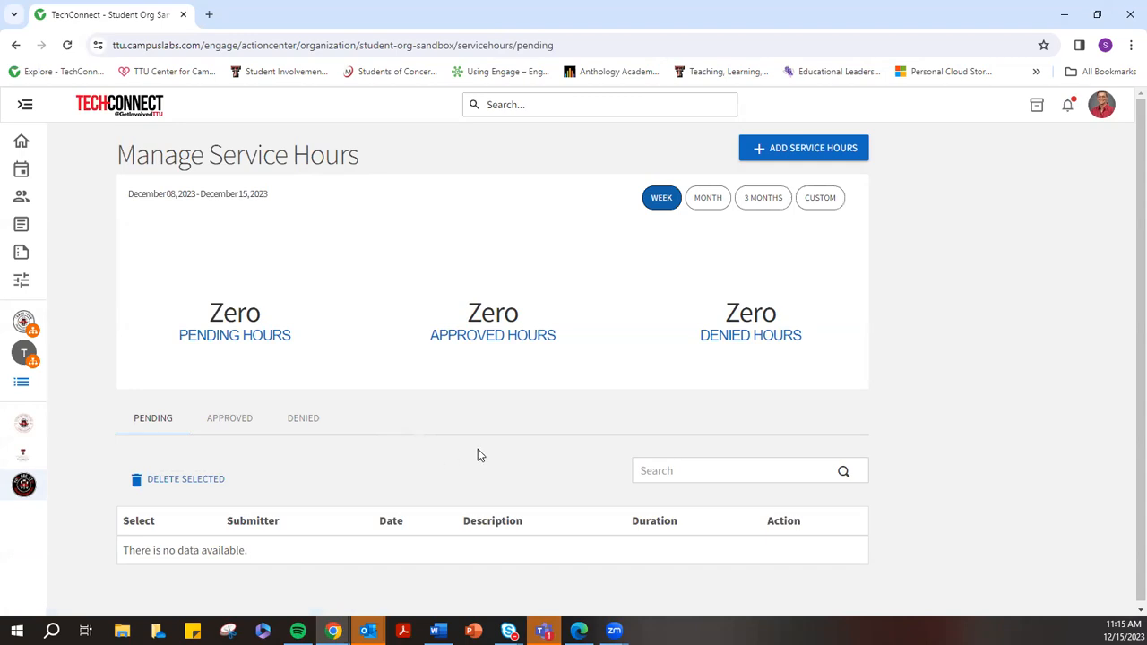
pyautogui.scroll(-1, 478, 453)
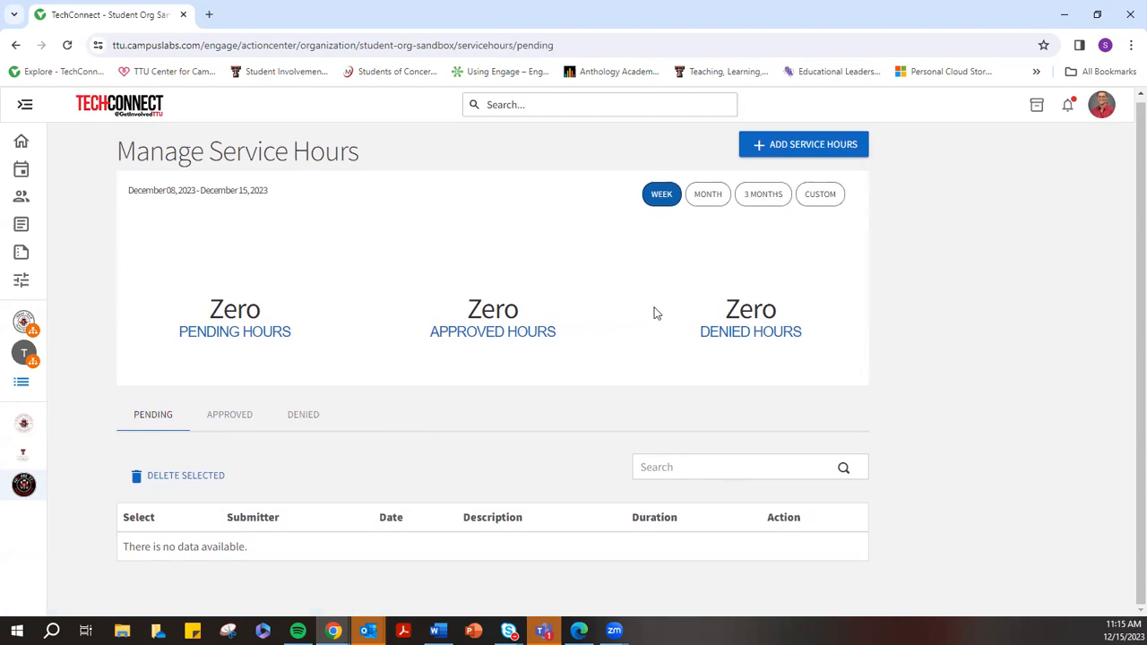
pyautogui.click(826, 144)
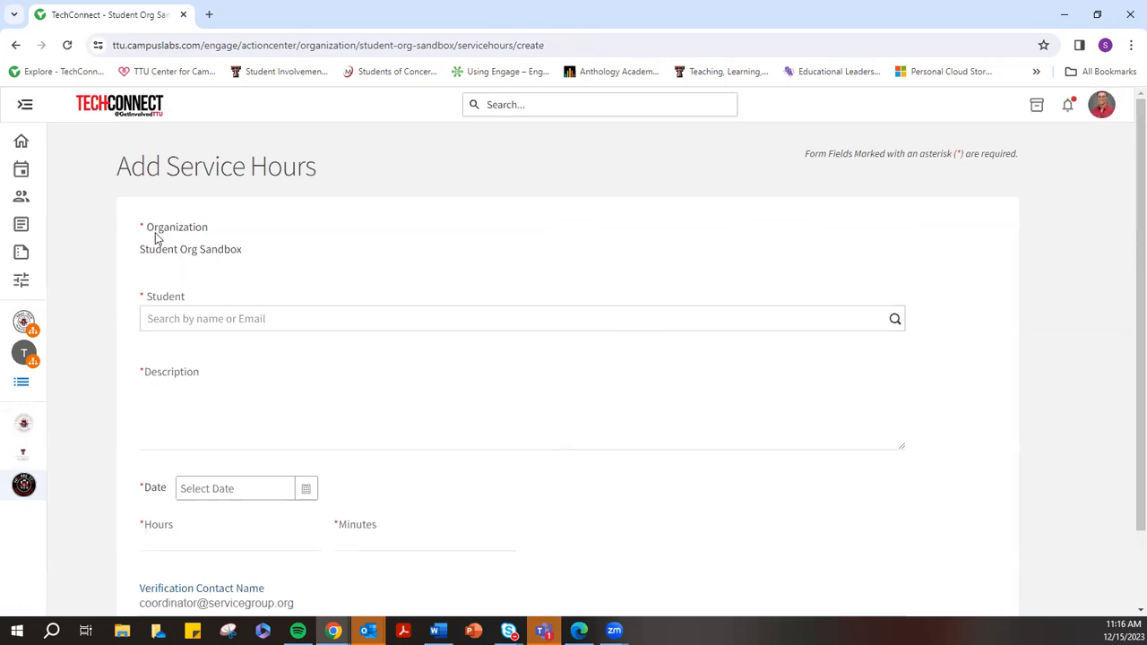
pyautogui.moveTo(140, 250)
pyautogui.mouseDown()
pyautogui.moveTo(255, 251)
pyautogui.moveTo(132, 257)
pyautogui.moveTo(161, 250)
pyautogui.moveTo(126, 246)
pyautogui.mouseUp()
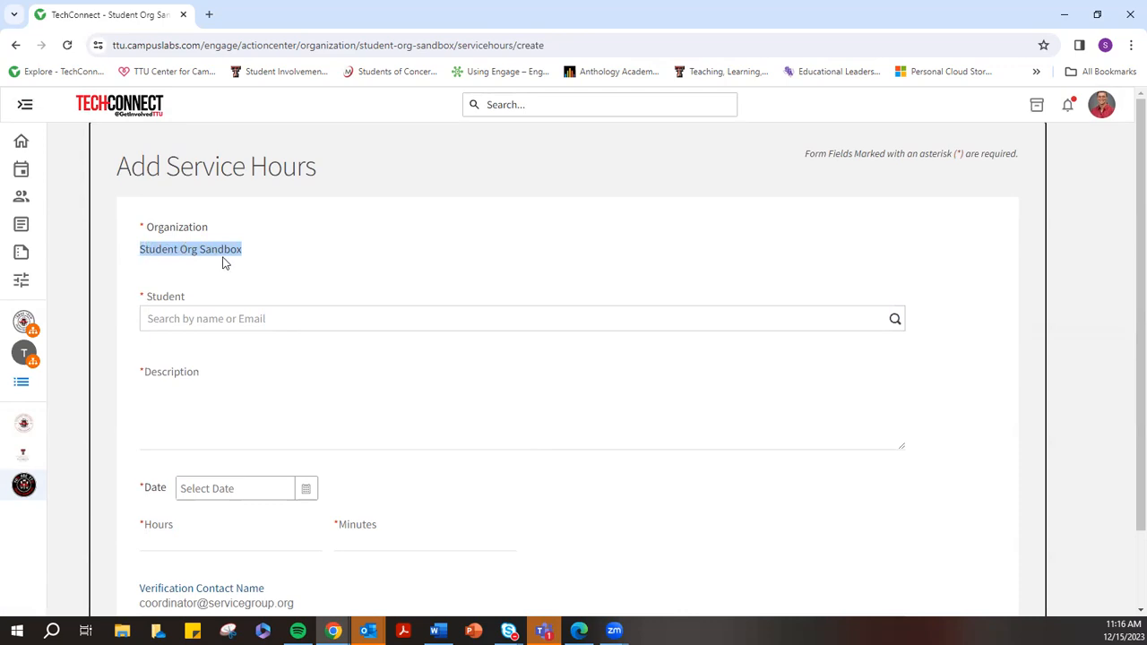
pyautogui.click(189, 311)
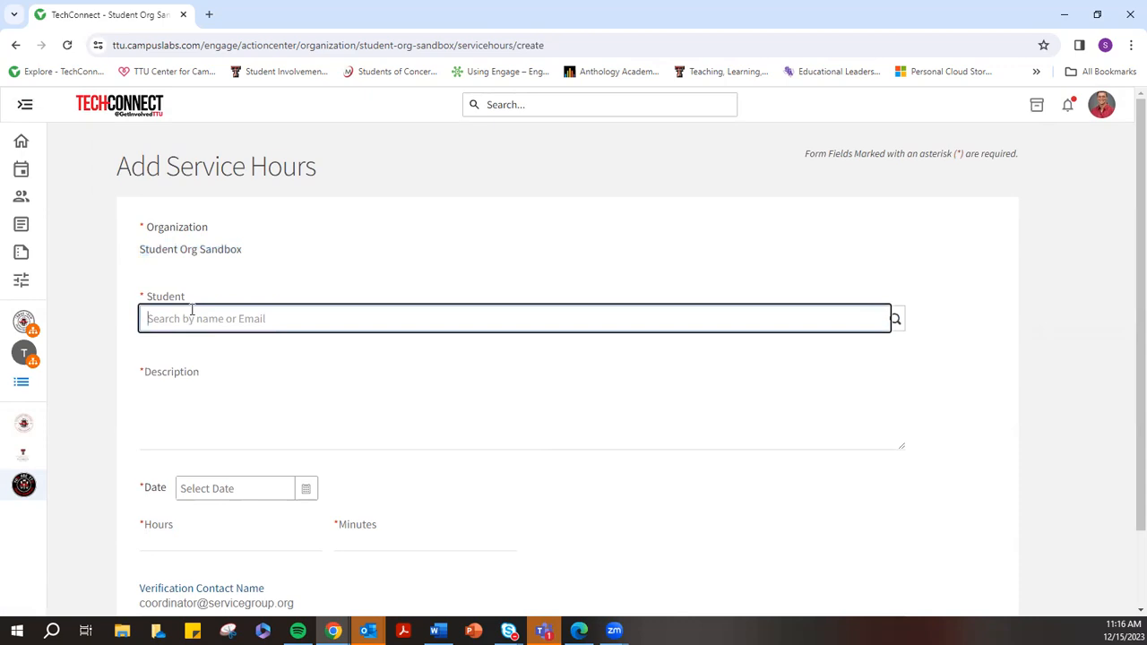
pyautogui.write('amy')
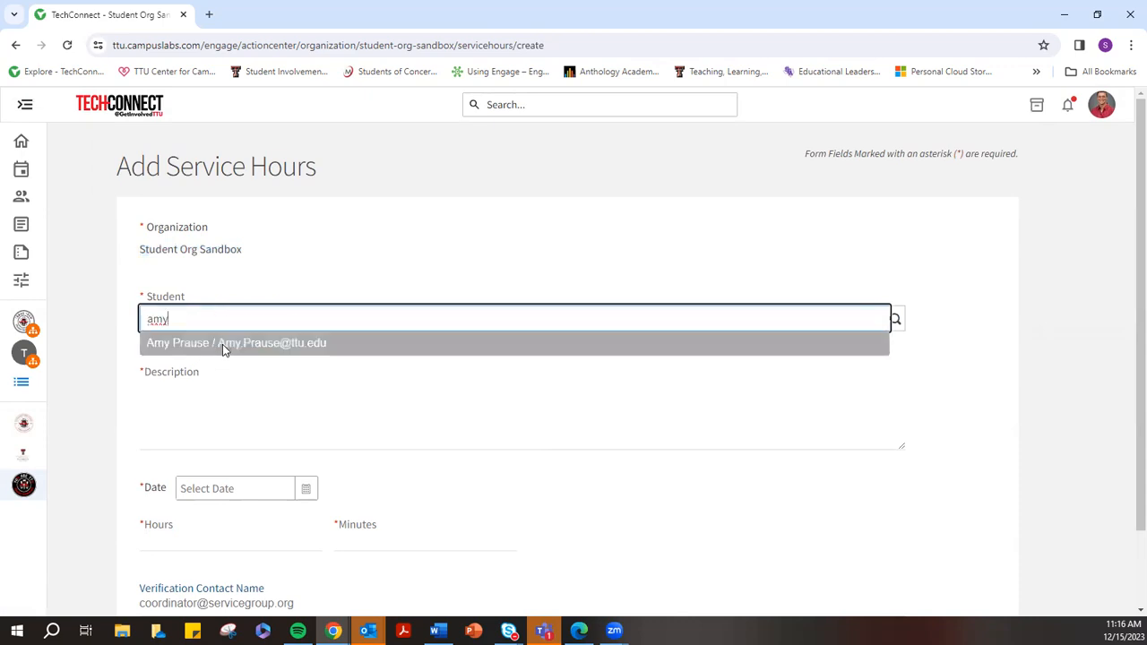
pyautogui.click(222, 348)
pyautogui.click(190, 412)
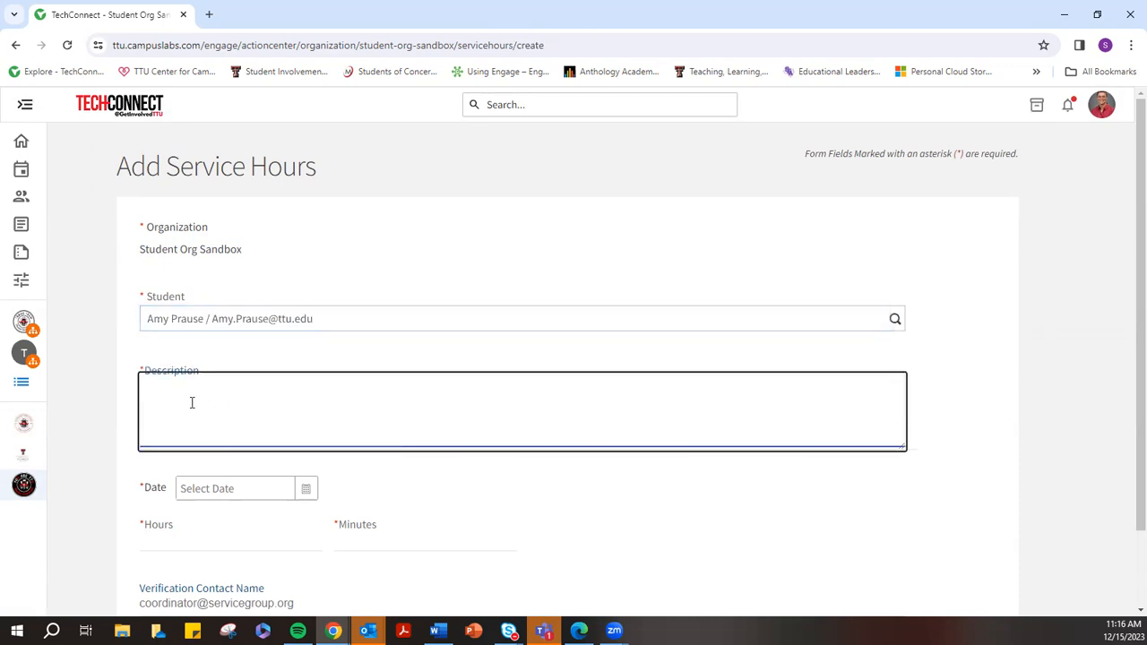
pyautogui.moveTo(250, 251); pyautogui.dragTo(102, 256)
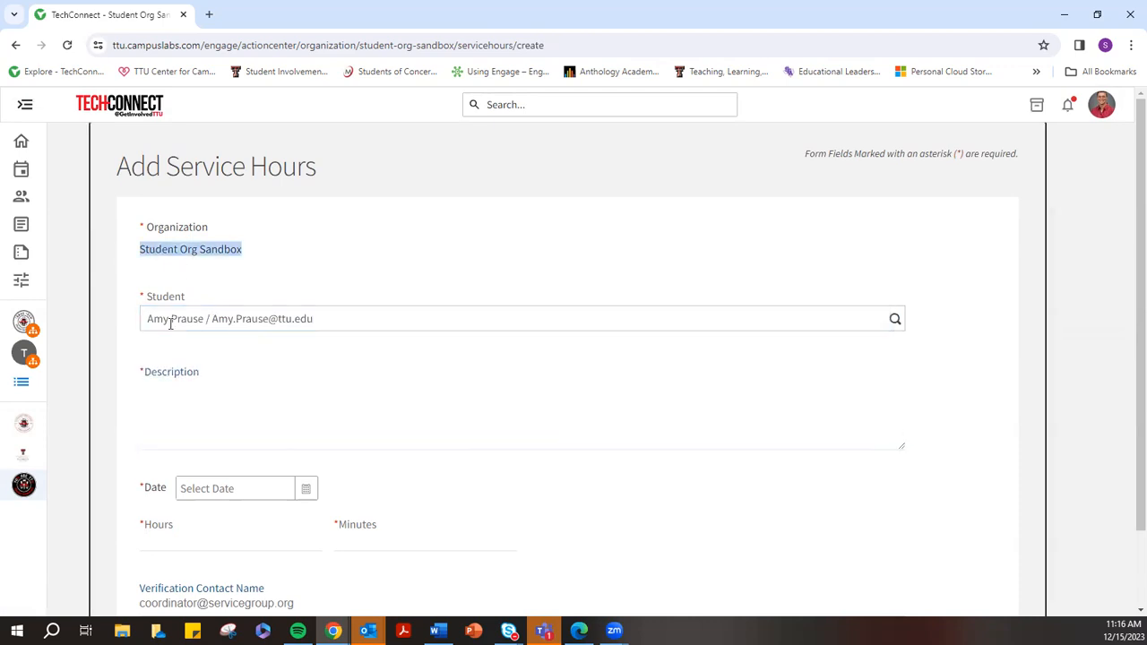
pyautogui.click(367, 323)
pyautogui.click(215, 408)
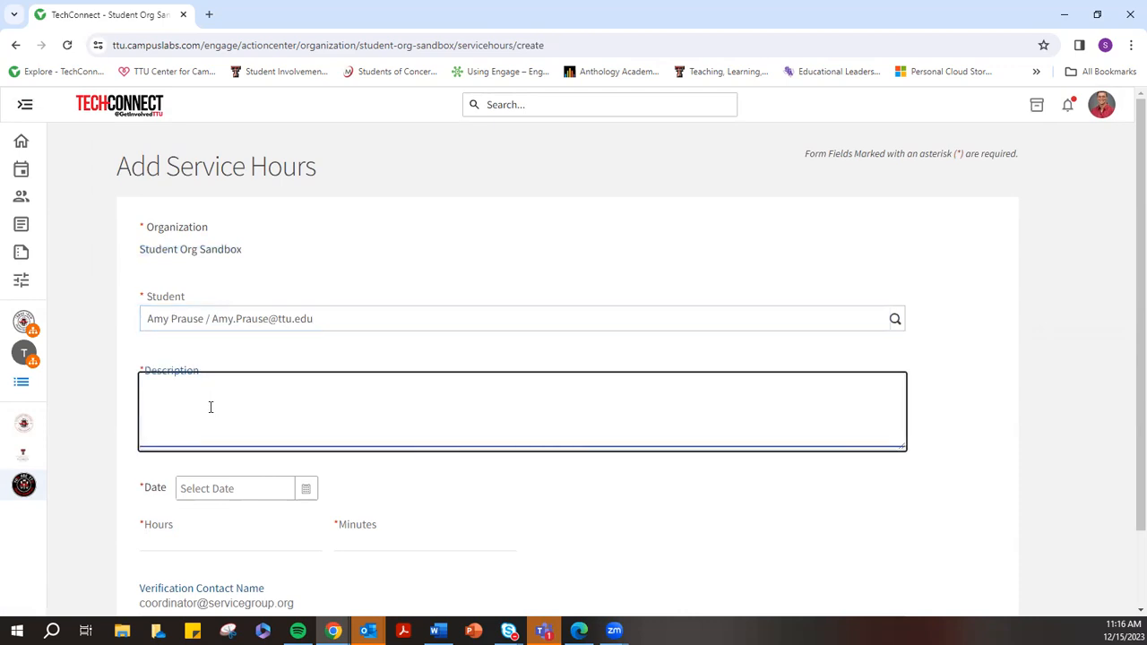
pyautogui.write('Volunteered to sort food donations a')
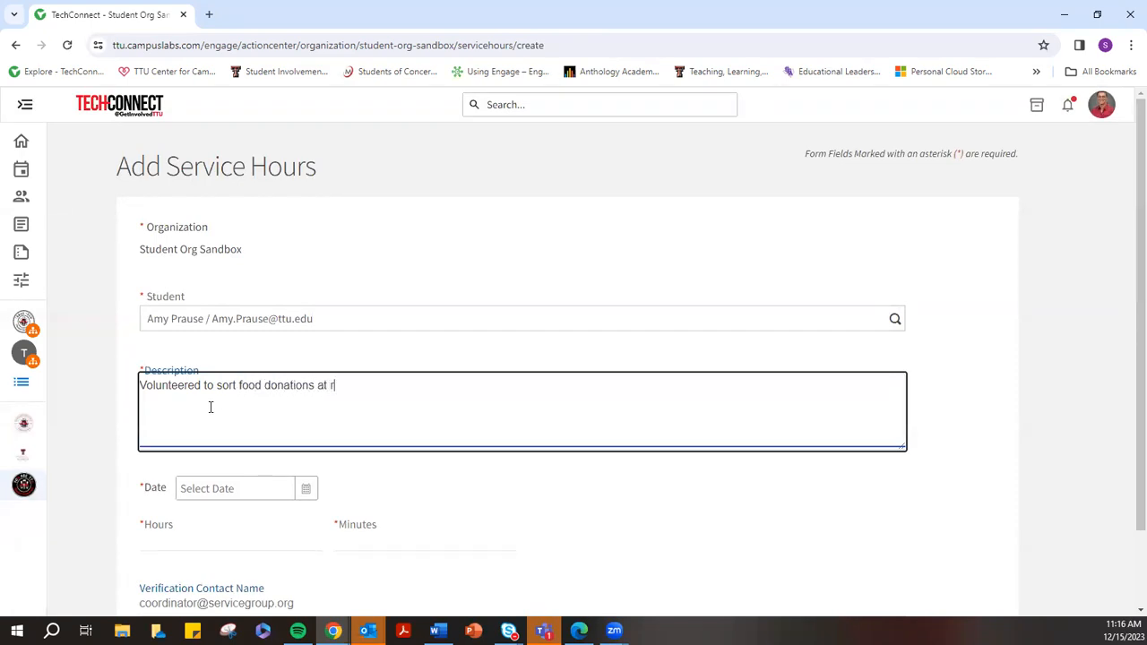
pyautogui.write('t Raider r')
pyautogui.write('ood Pantry.')
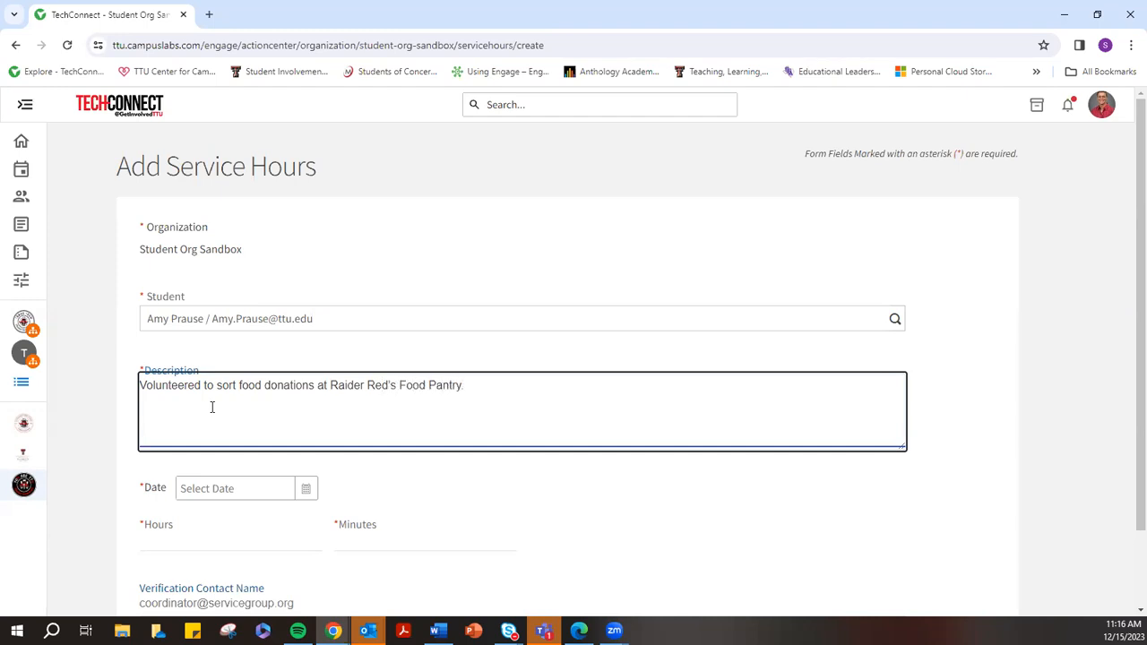
pyautogui.click(234, 489)
pyautogui.click(176, 540)
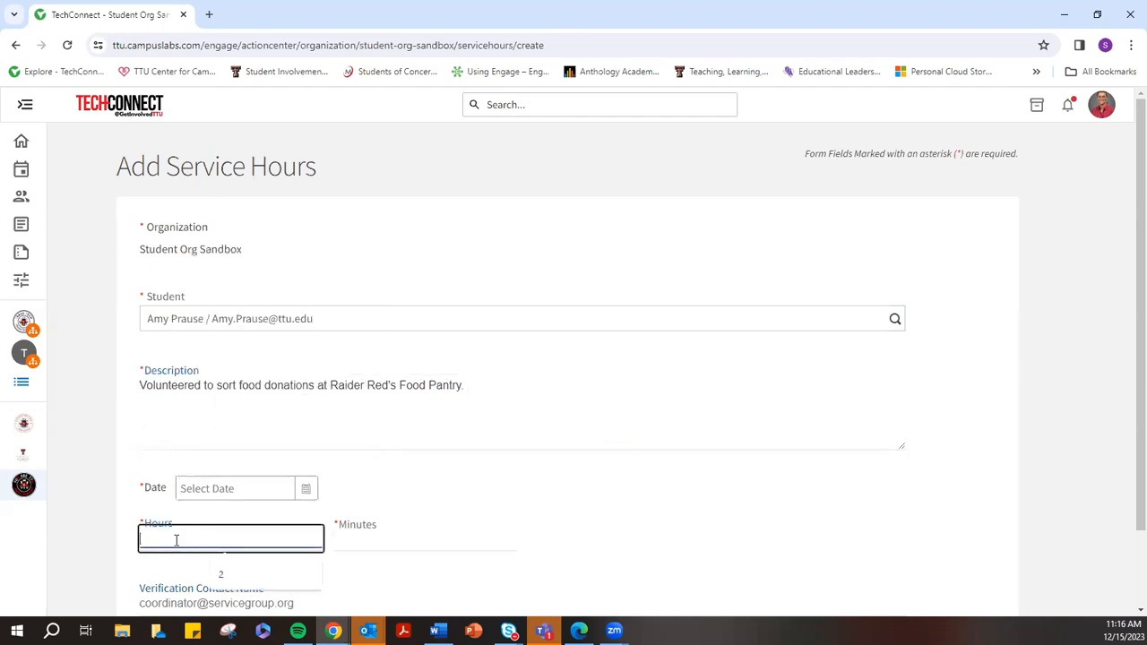
pyautogui.click(359, 531)
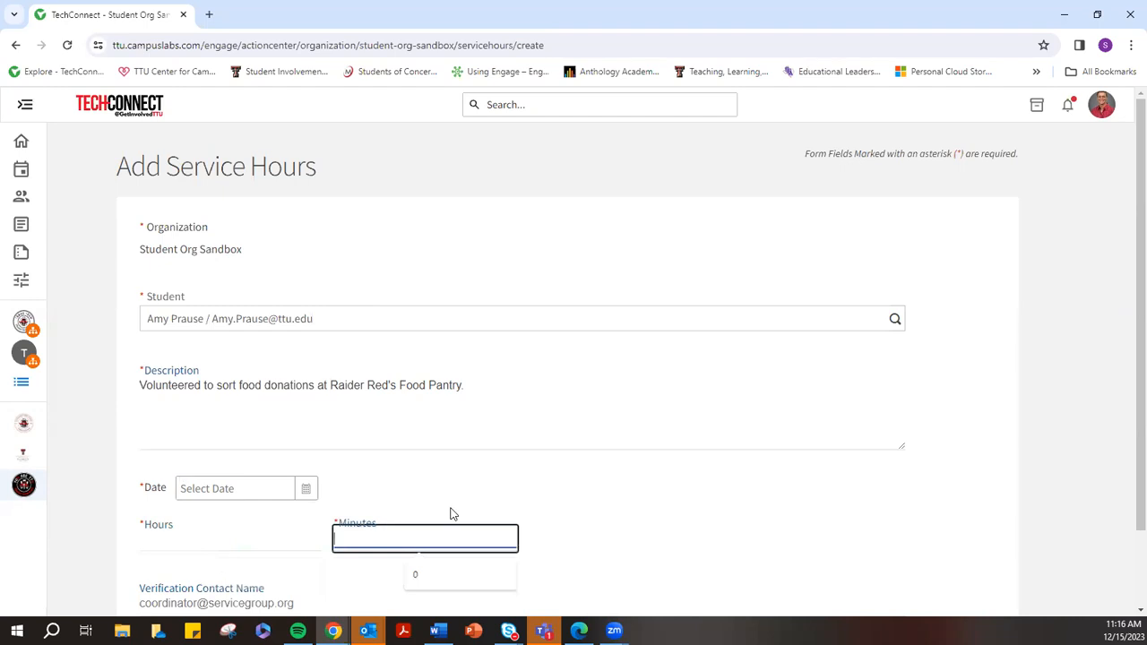
pyautogui.scroll(-1, 515, 507)
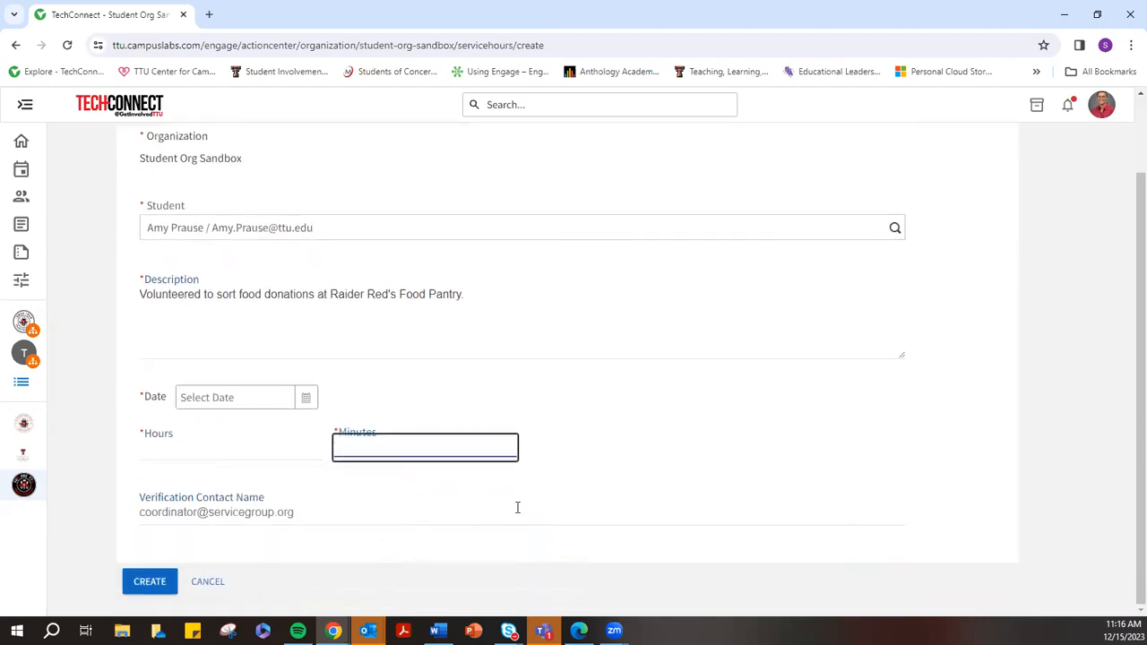
pyautogui.click(202, 509)
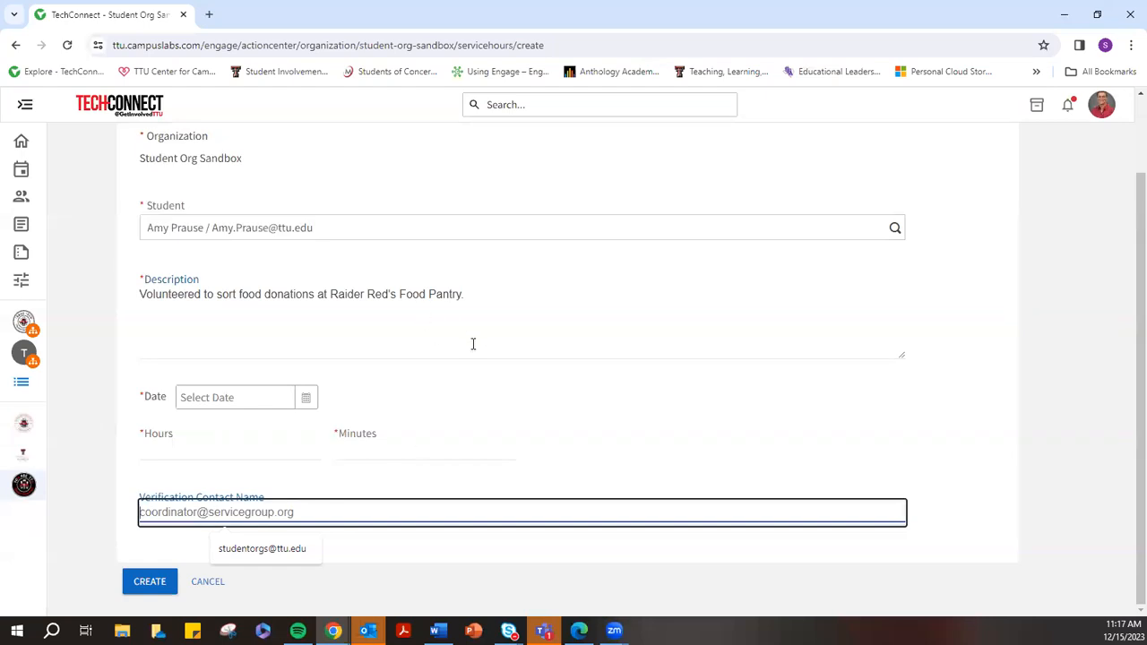
pyautogui.click(211, 585)
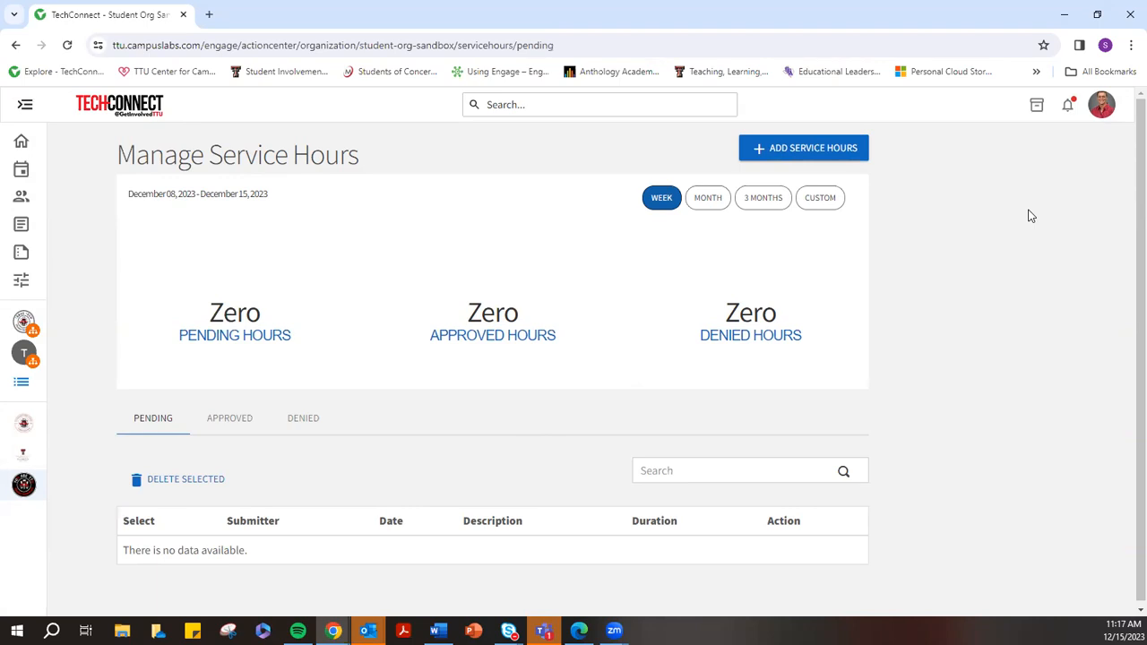
# Go to My Service Hours from the account menu and start adding service hours
pyautogui.click(1104, 105)
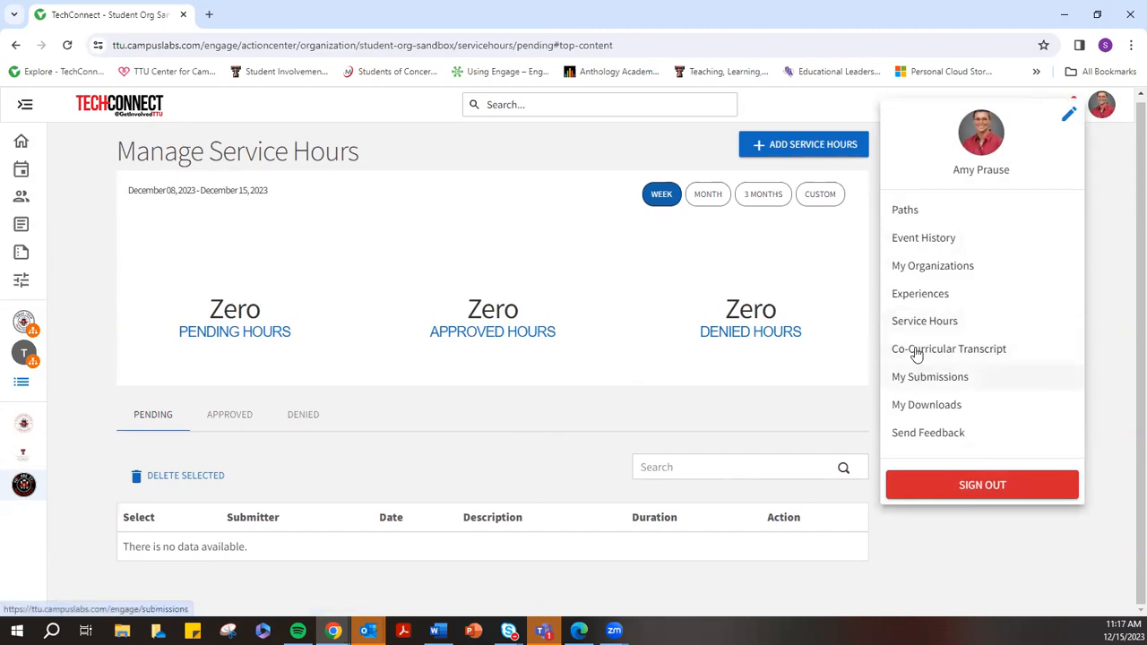
pyautogui.click(924, 322)
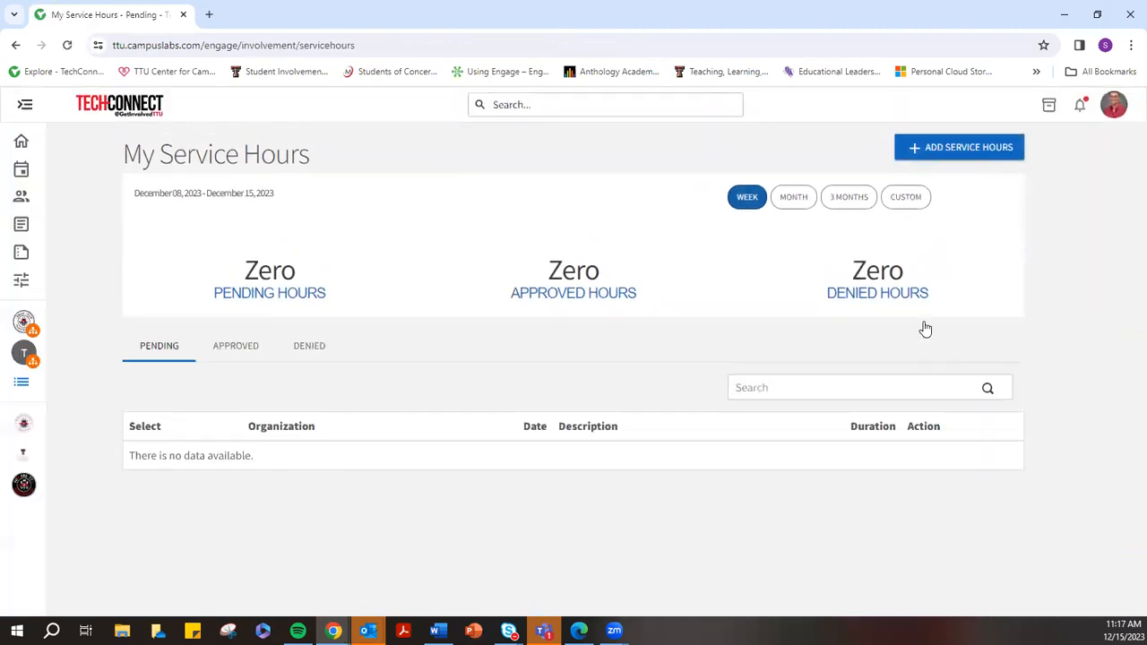
pyautogui.click(939, 150)
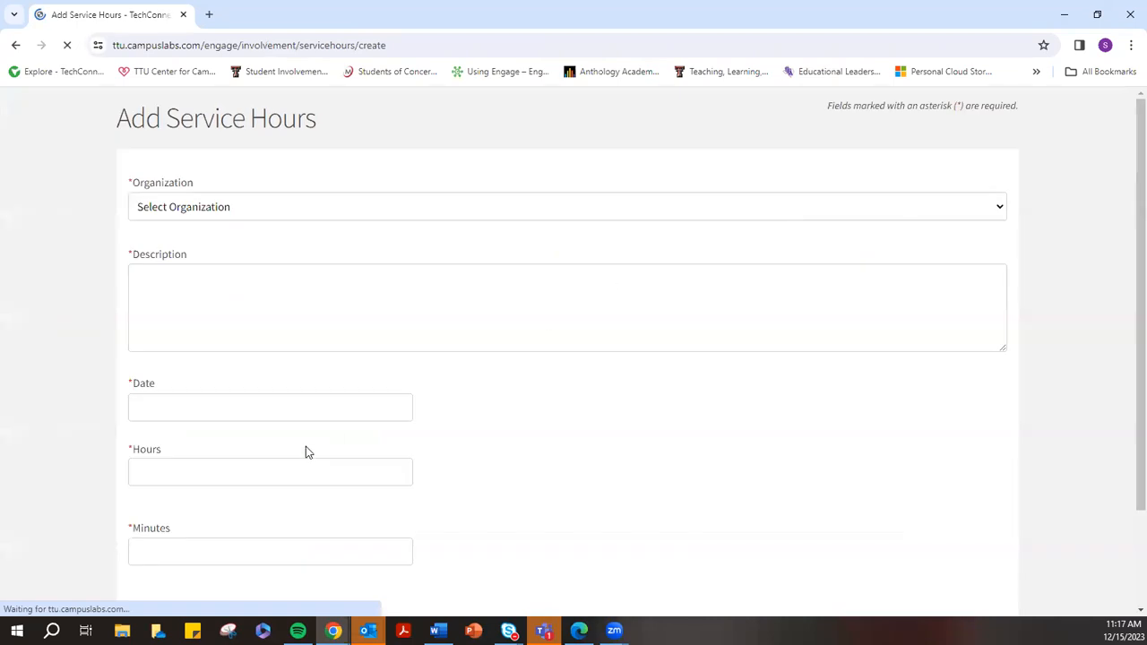
# Browse the organization, date, hours, minutes and verification fields, then return to My Service Hours
pyautogui.click(203, 245)
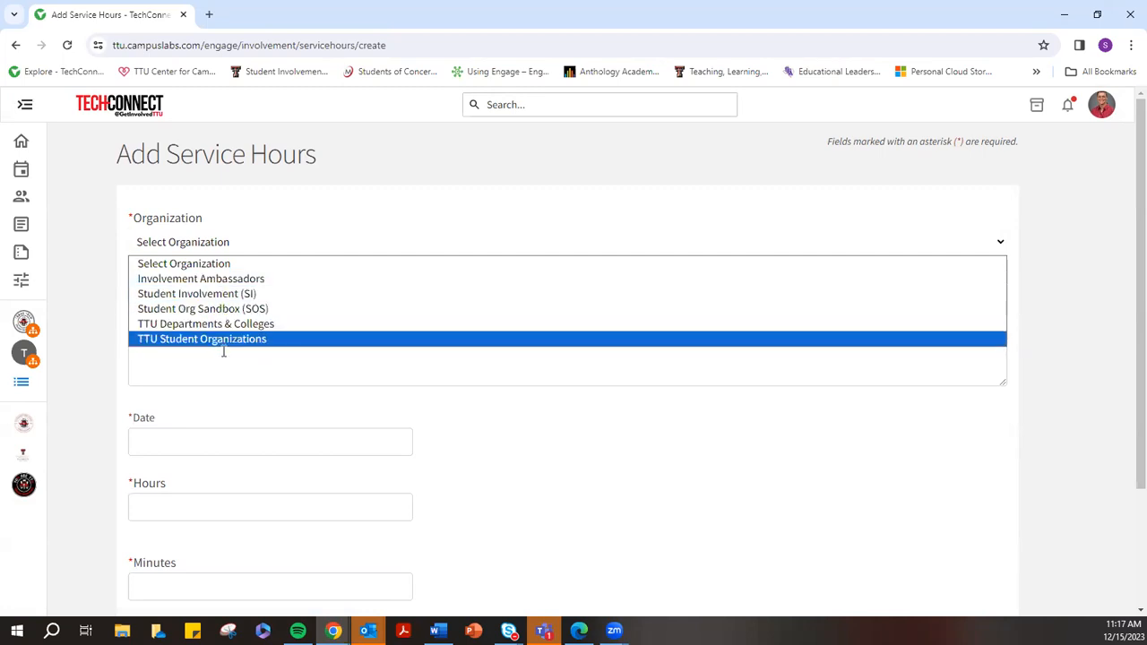
pyautogui.click(193, 381)
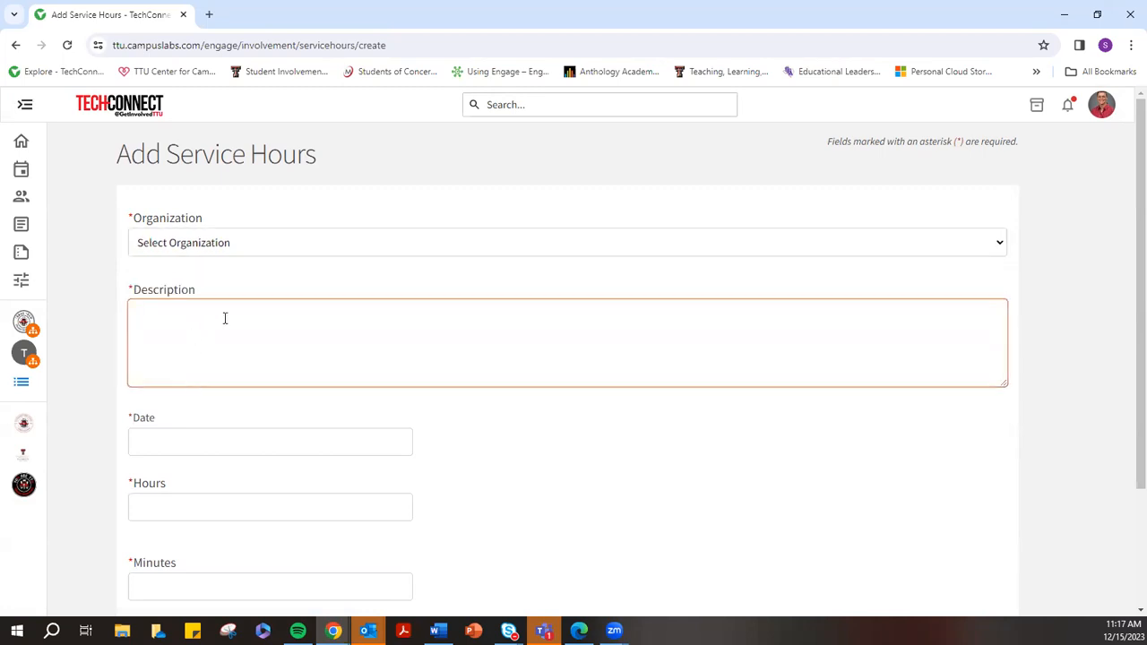
pyautogui.scroll(-2, 248, 361)
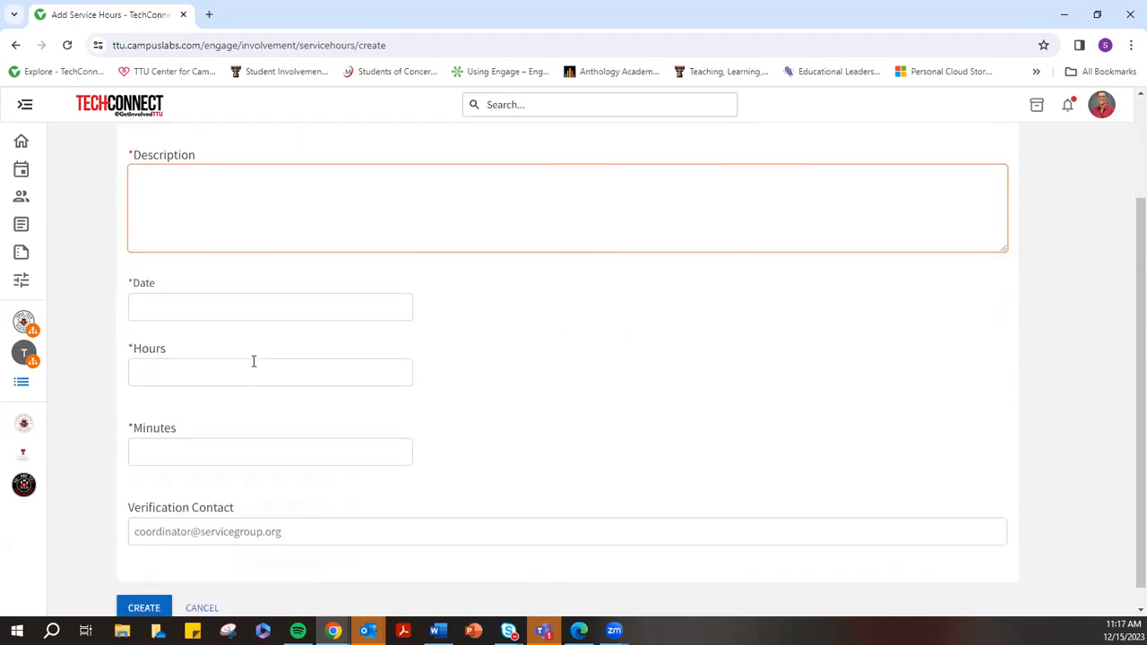
pyautogui.click(166, 298)
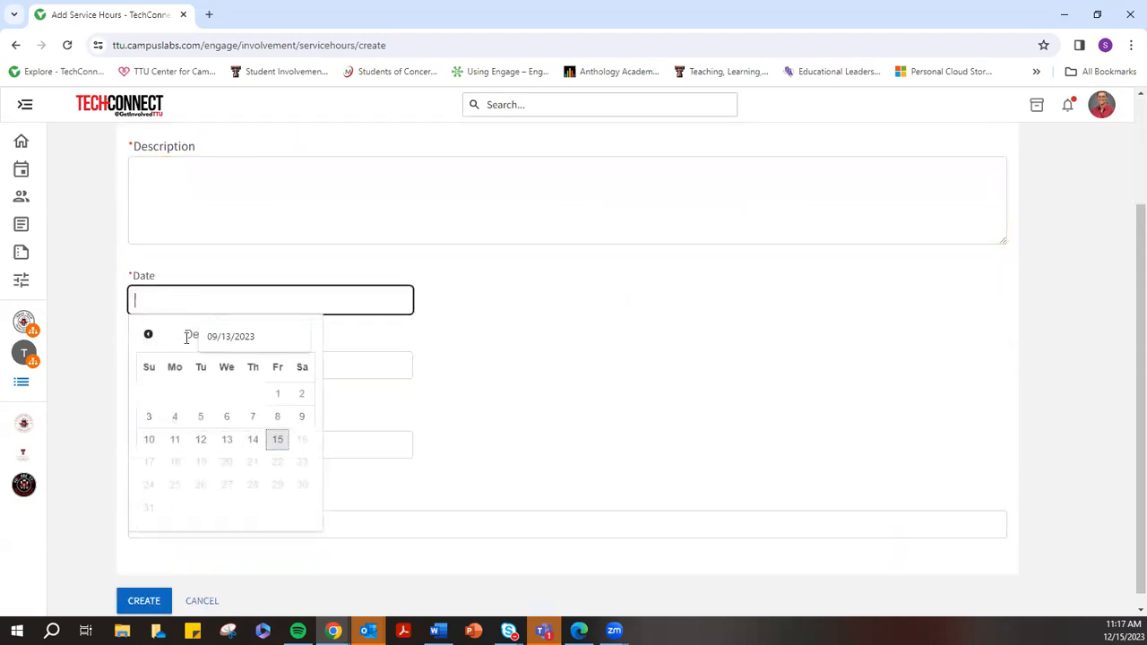
pyautogui.click(349, 367)
pyautogui.click(179, 445)
pyautogui.click(154, 509)
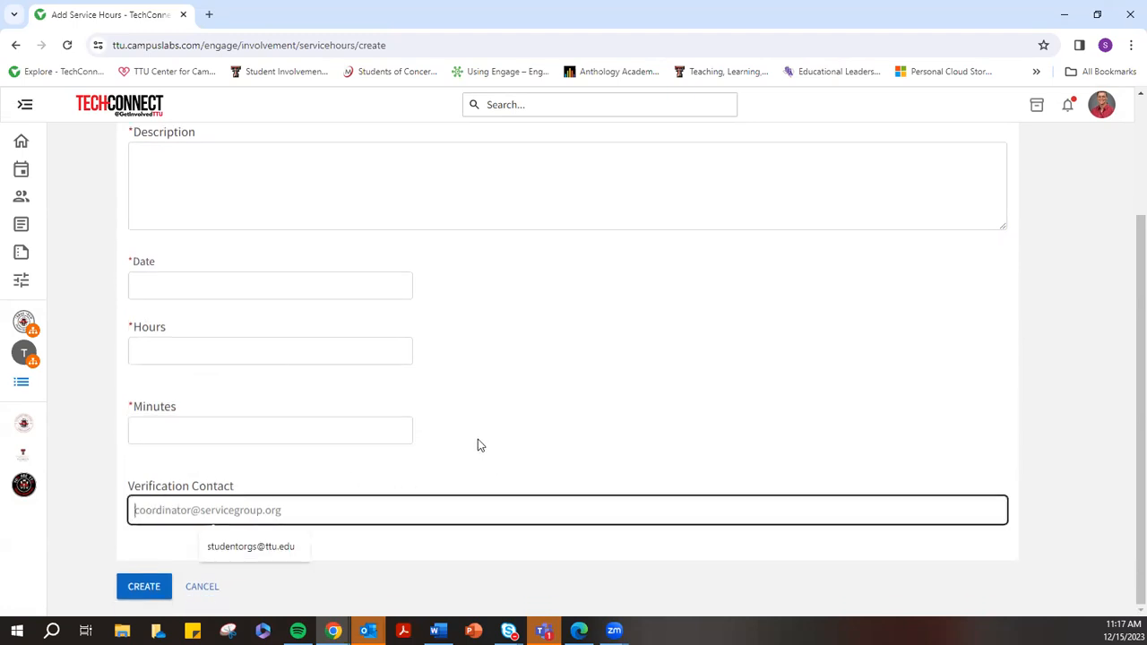
pyautogui.scroll(2, 499, 438)
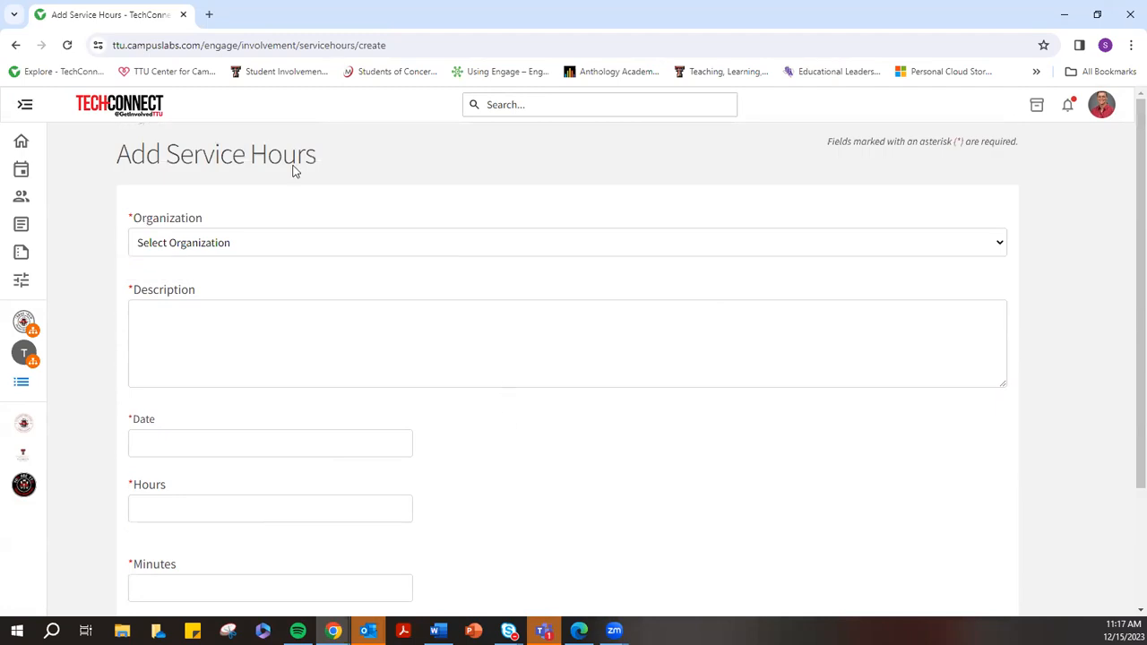
pyautogui.click(15, 45)
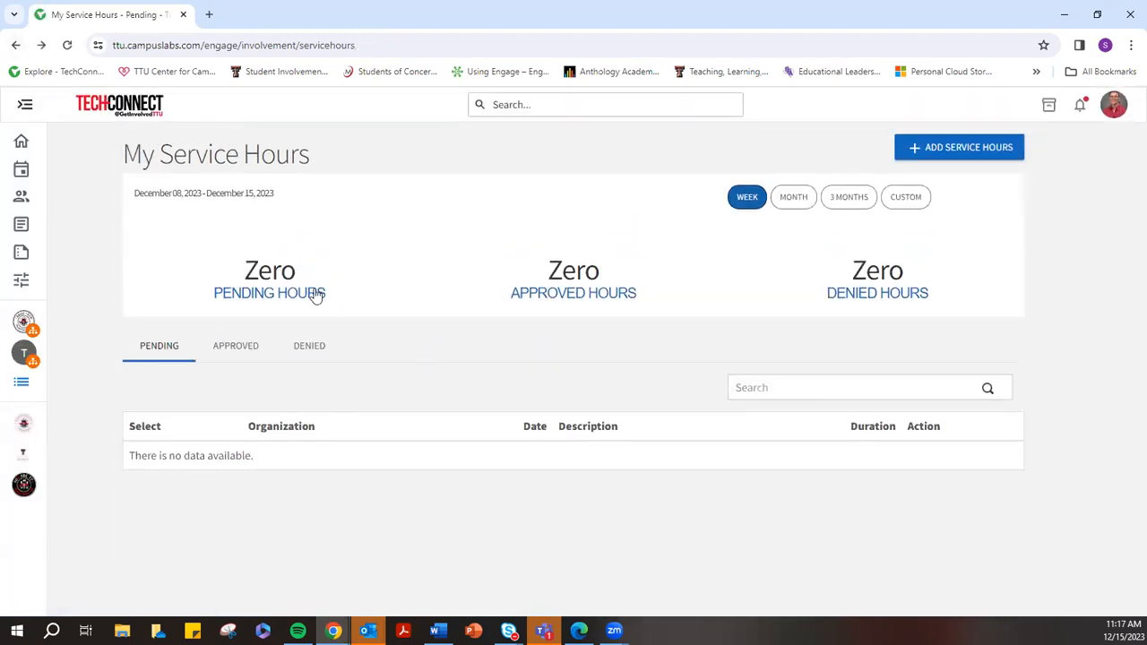
# Return to Manage Service Hours, then open the Student Org Sandbox's Manage Events list of 8 events
pyautogui.click(15, 44)
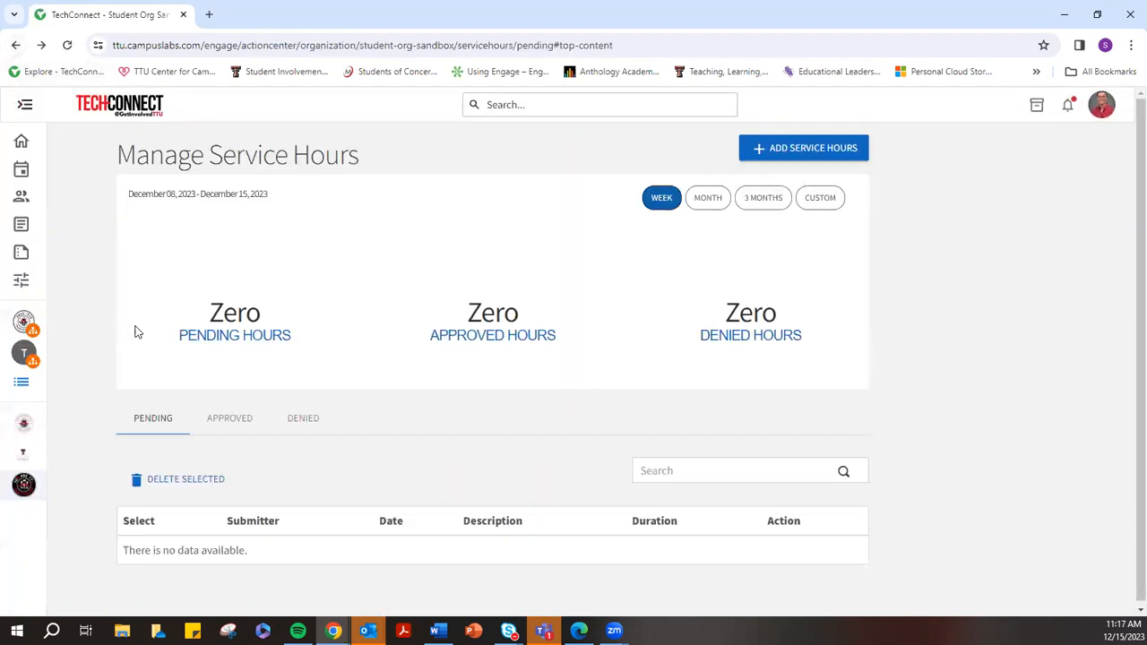
pyautogui.click(20, 107)
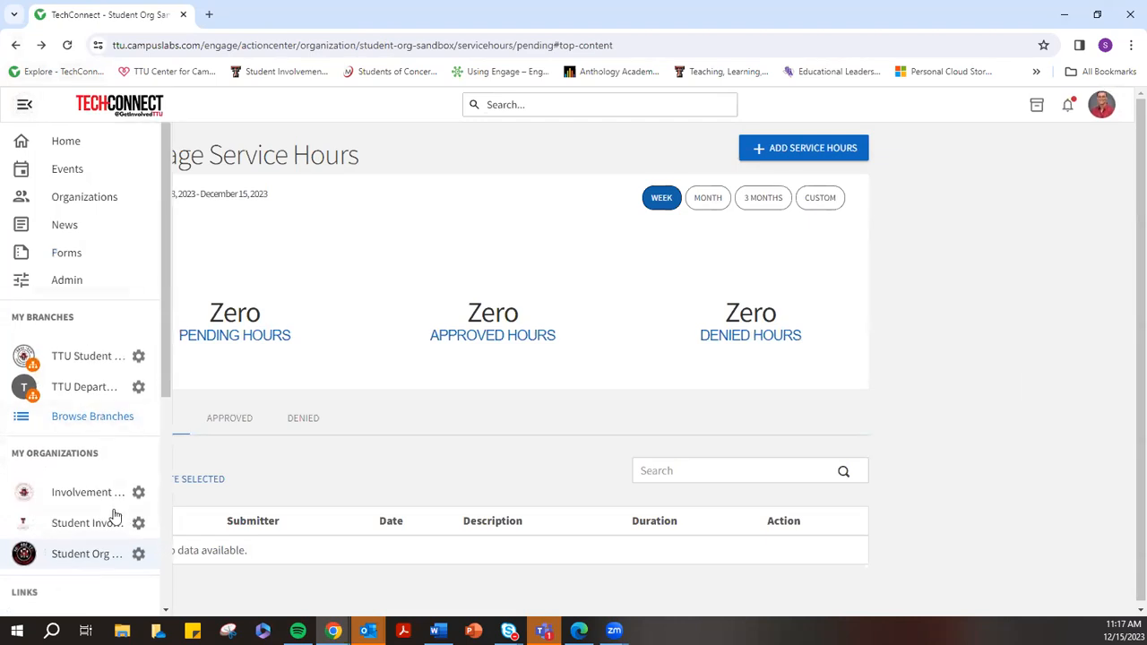
pyautogui.click(136, 556)
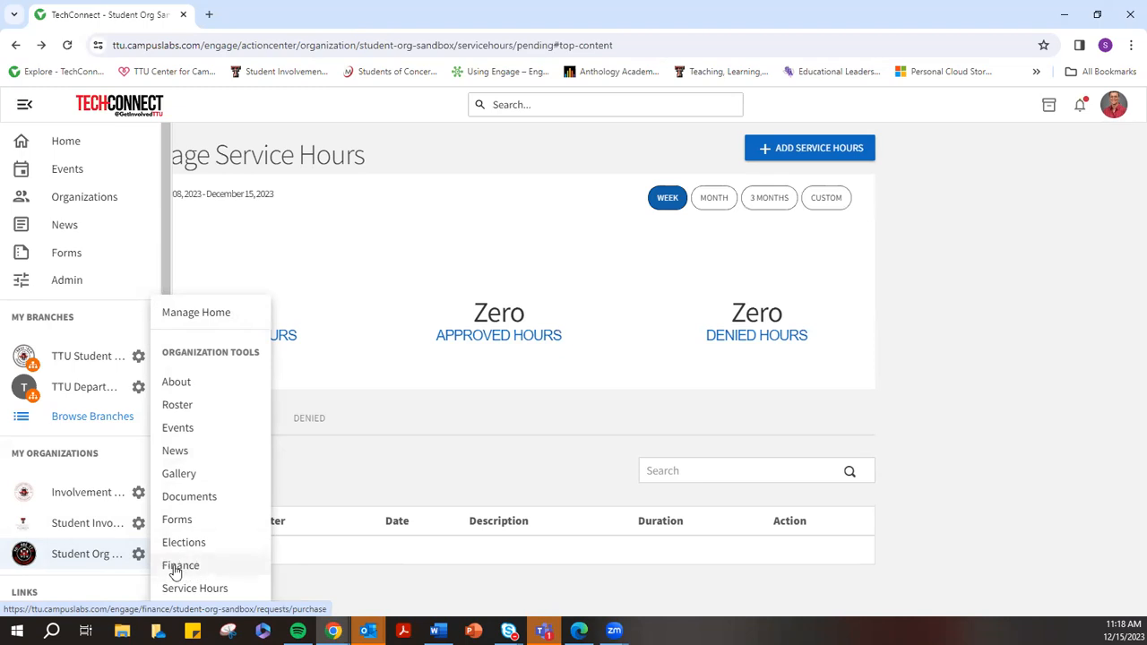
pyautogui.click(173, 428)
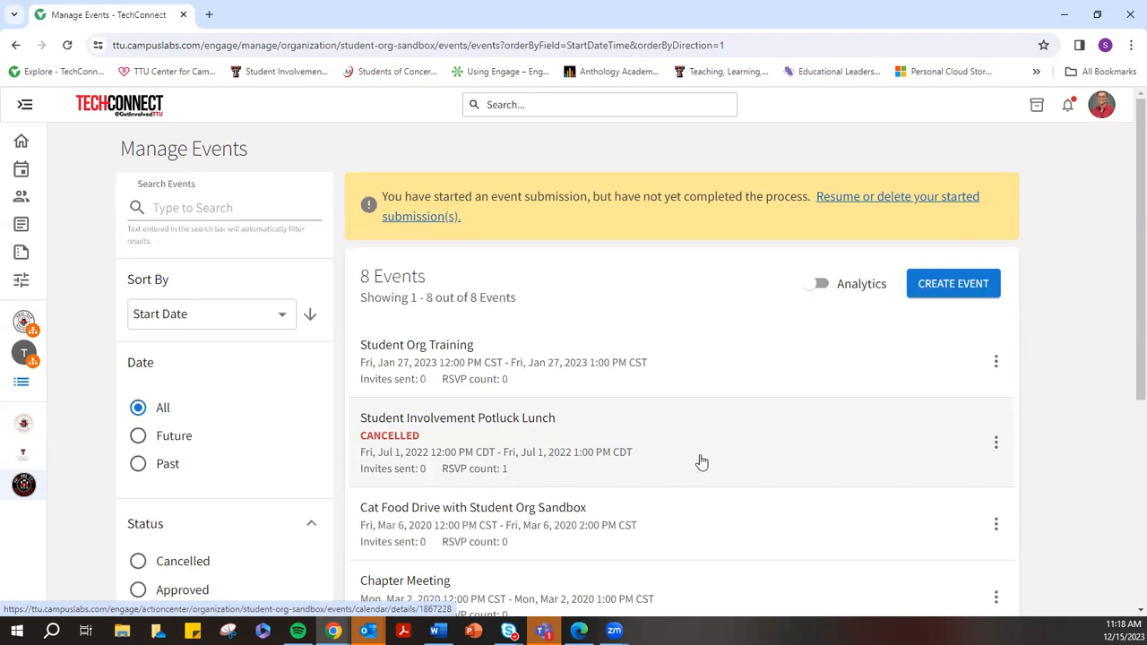
# Start a new event with a draft SOLO training video title and the Learning theme
pyautogui.click(947, 287)
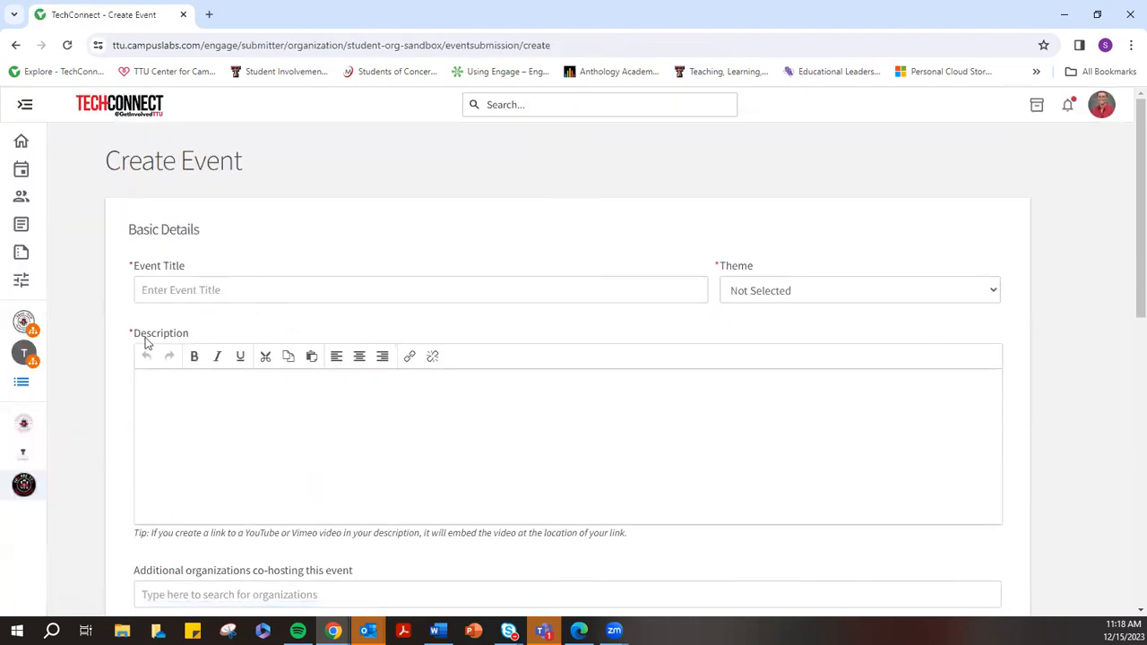
pyautogui.click(177, 289)
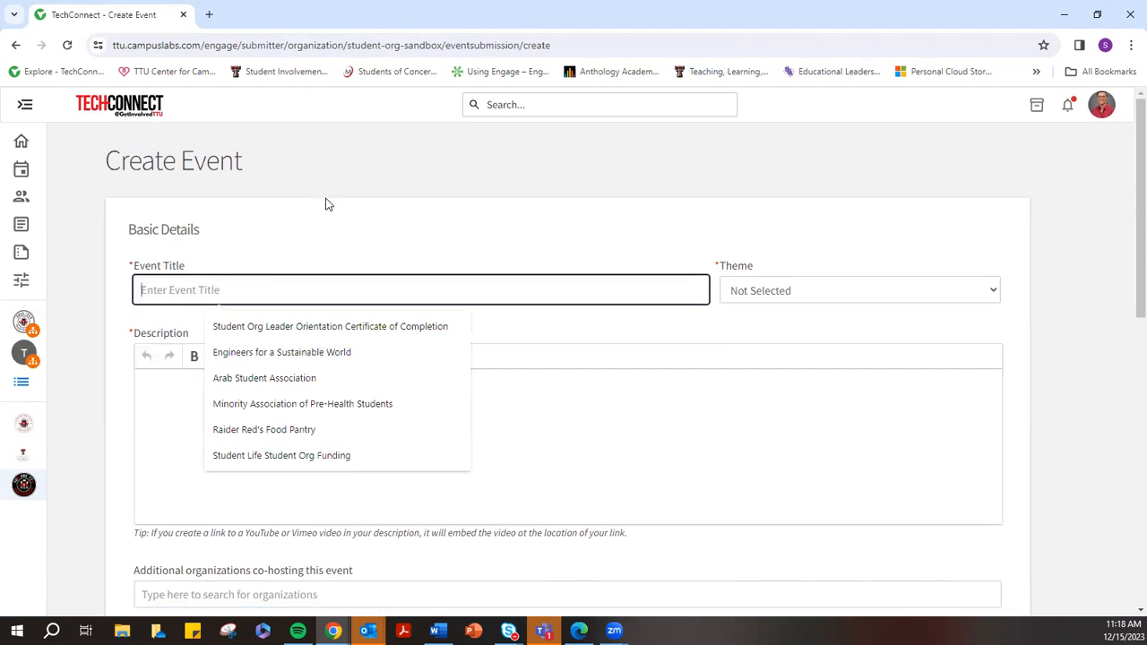
pyautogui.write('SOLO Te')
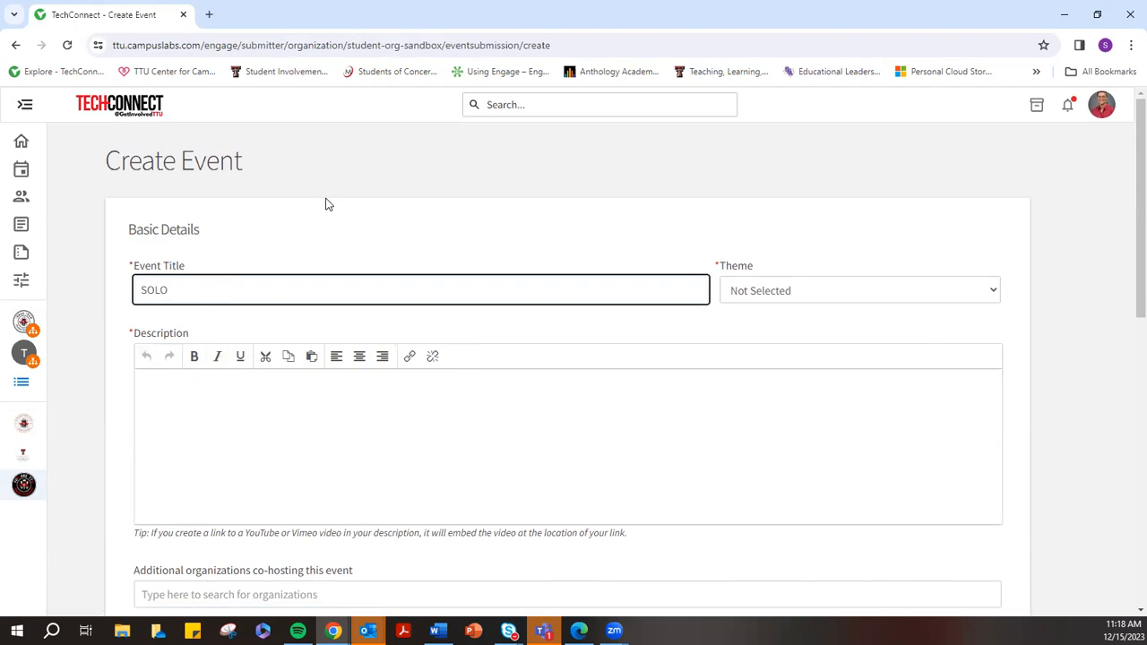
pyautogui.write('raining Vidoeo')
pyautogui.click(762, 291)
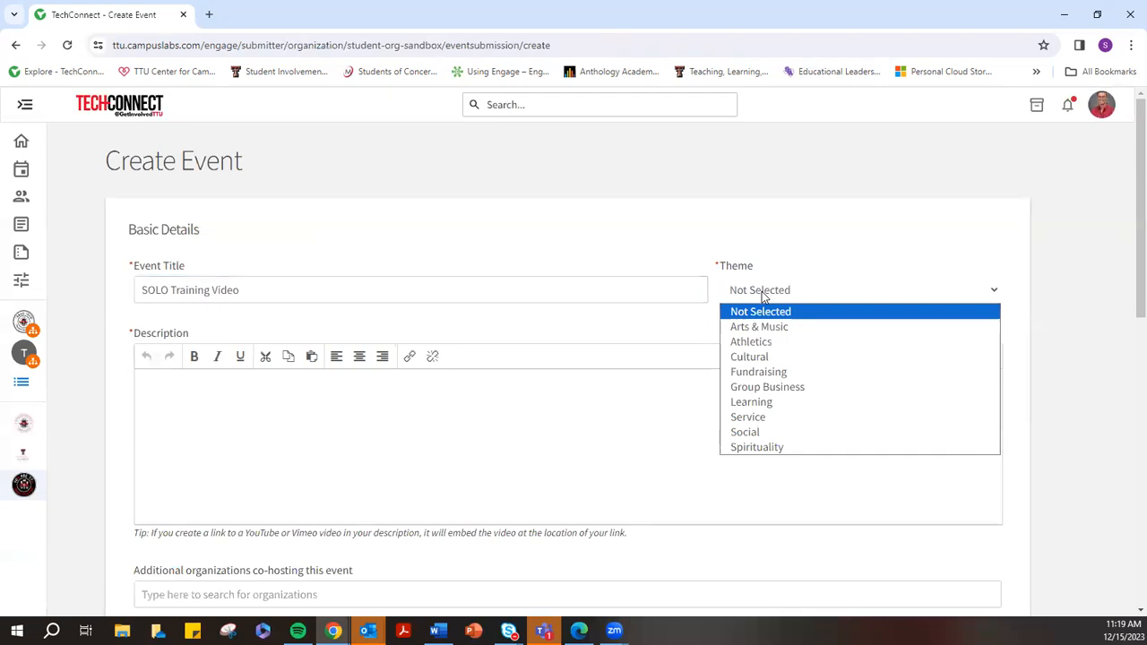
pyautogui.click(752, 405)
# Retitle the event 'Winter End of Semester Social' and change its theme to Social
pyautogui.moveTo(238, 289); pyautogui.dragTo(70, 315)
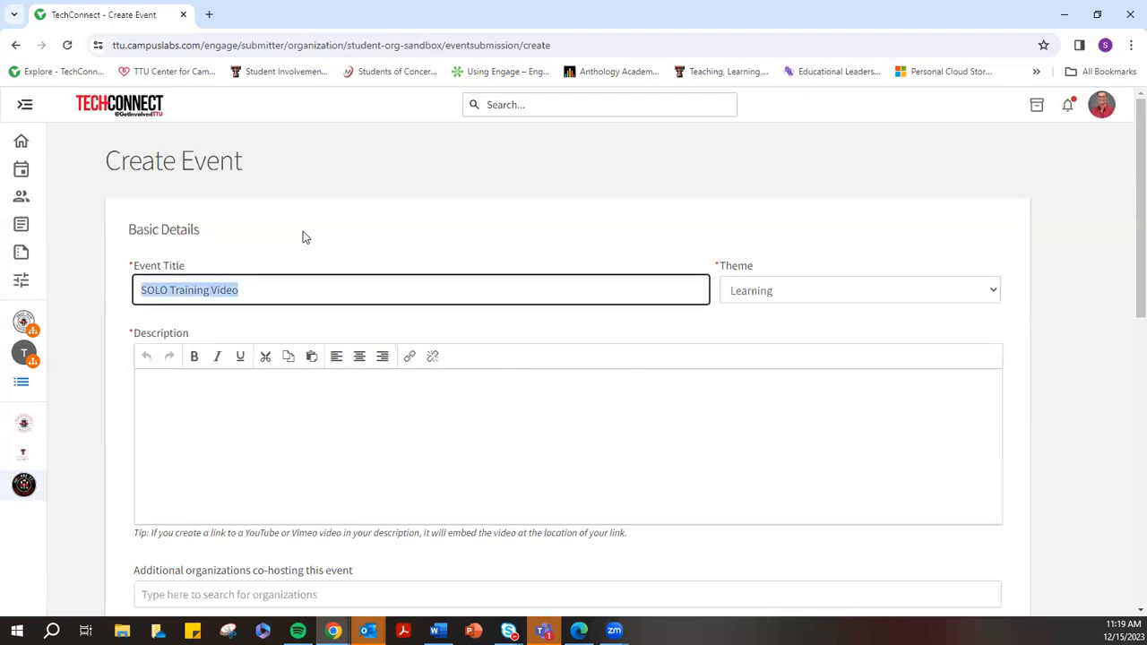
pyautogui.write('Winter E')
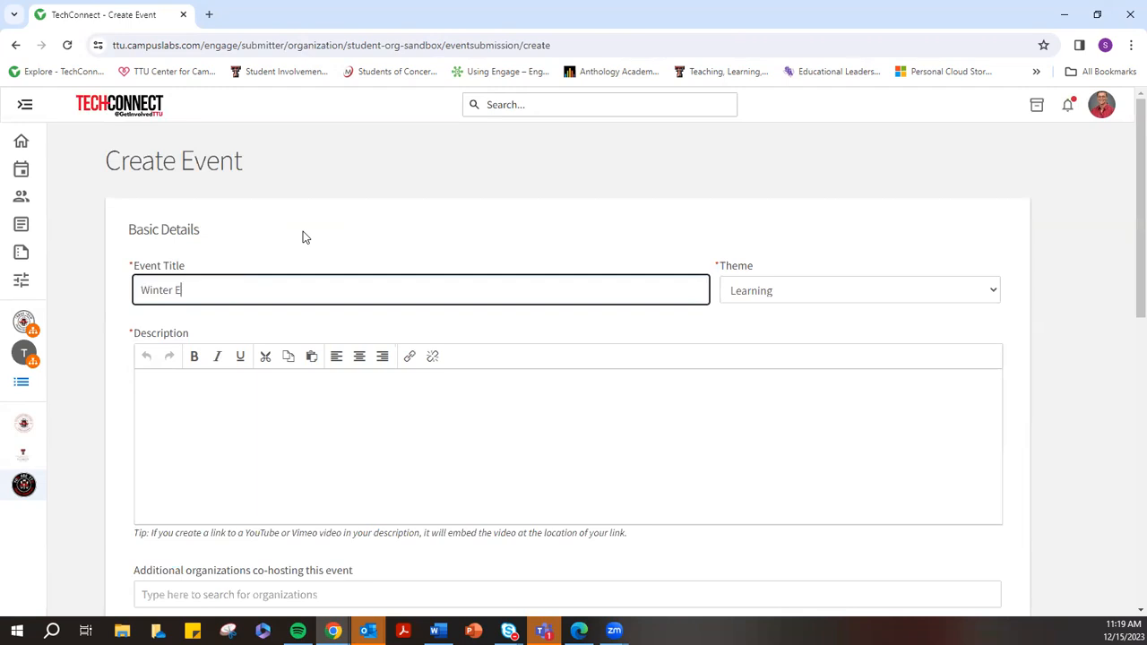
pyautogui.write('nd of Semester Social')
pyautogui.click(753, 290)
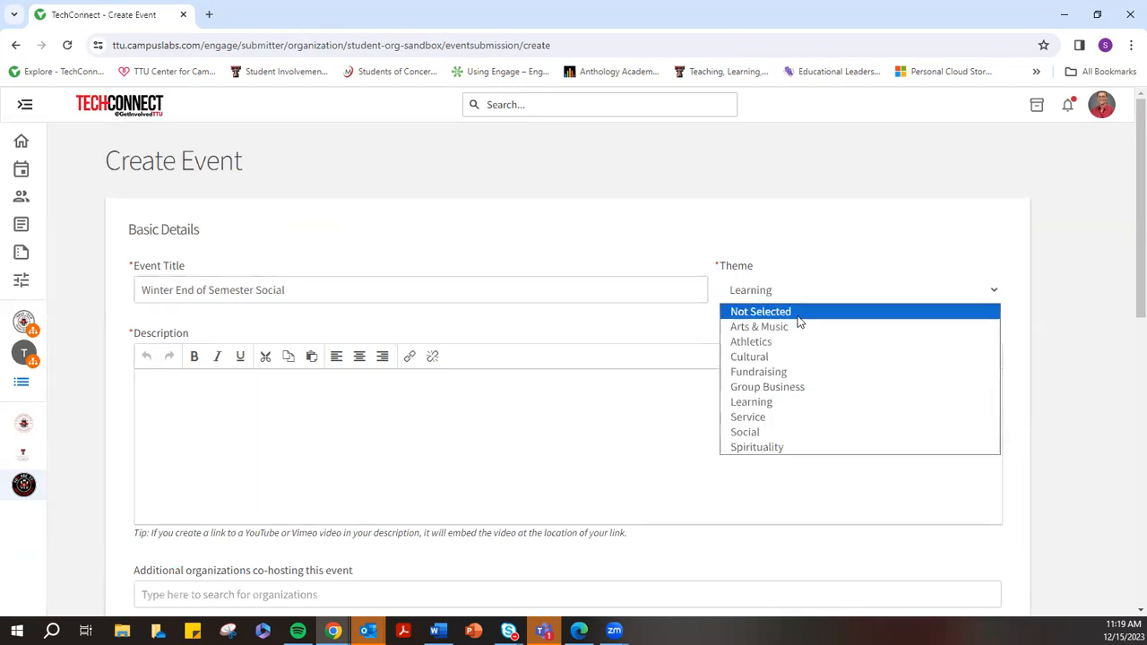
pyautogui.click(760, 432)
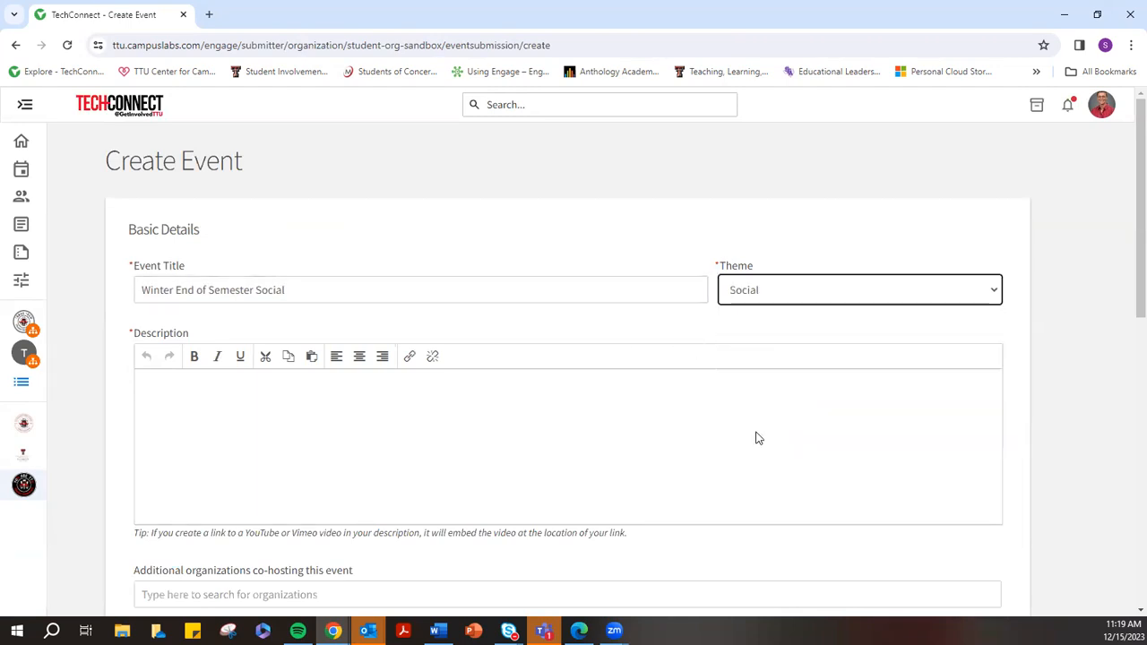
pyautogui.click(803, 299)
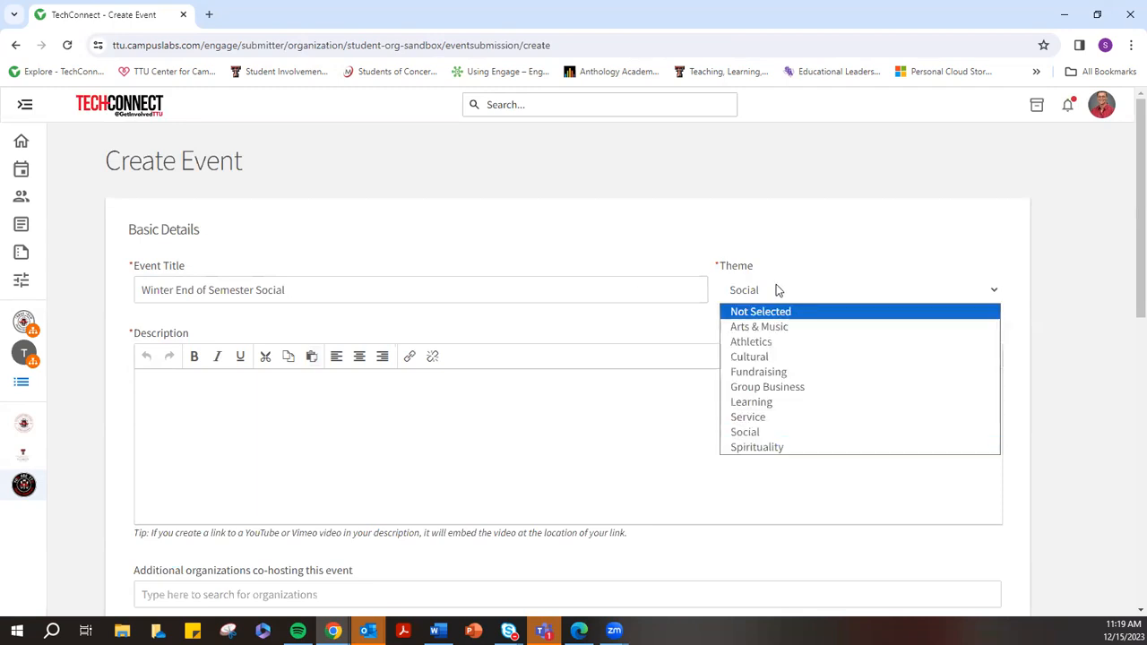
pyautogui.moveTo(290, 292); pyautogui.dragTo(149, 303)
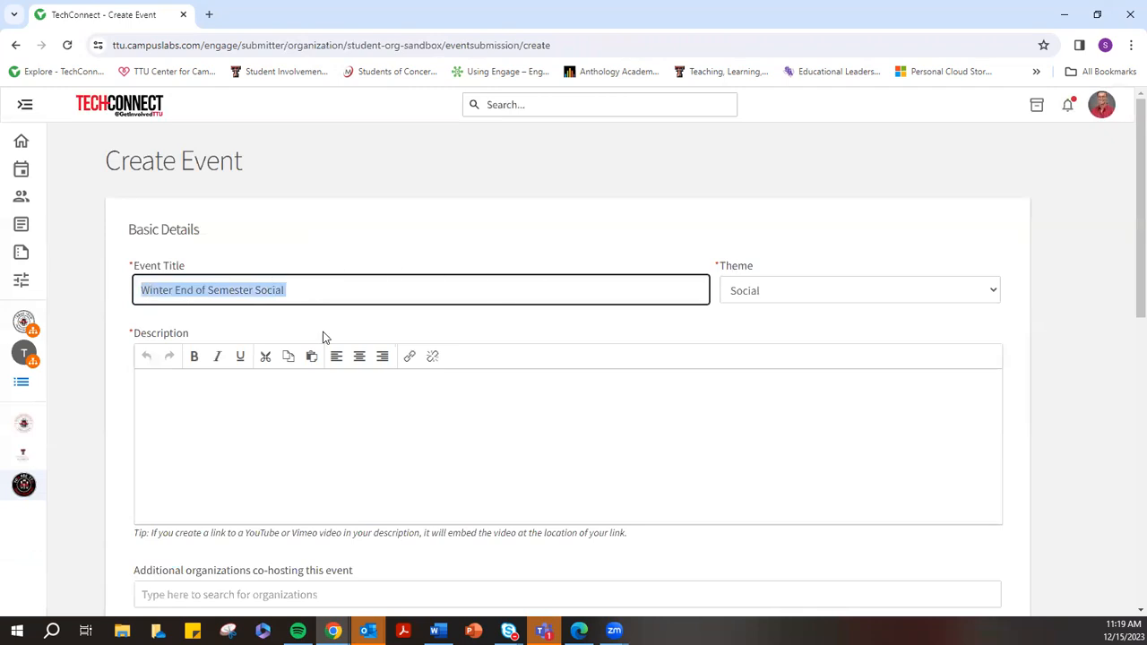
pyautogui.click(209, 414)
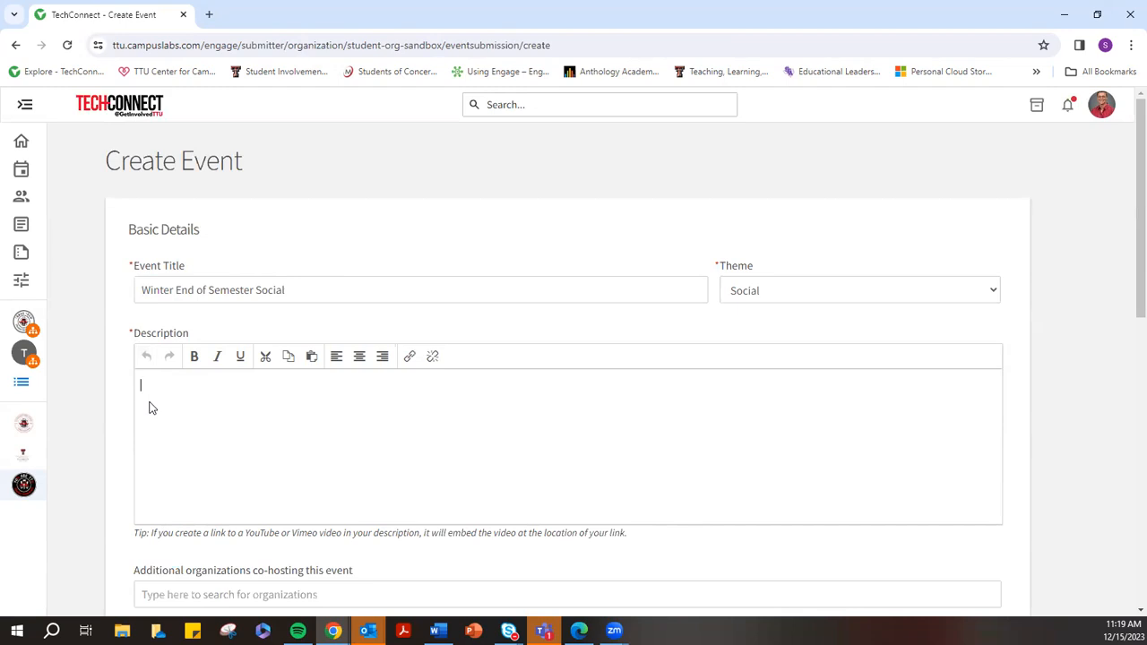
# Write the description inviting SOS members to Chuy's for dinner and fun, asking them to RSVP
pyautogui.write('Members of the SOS, come out to')
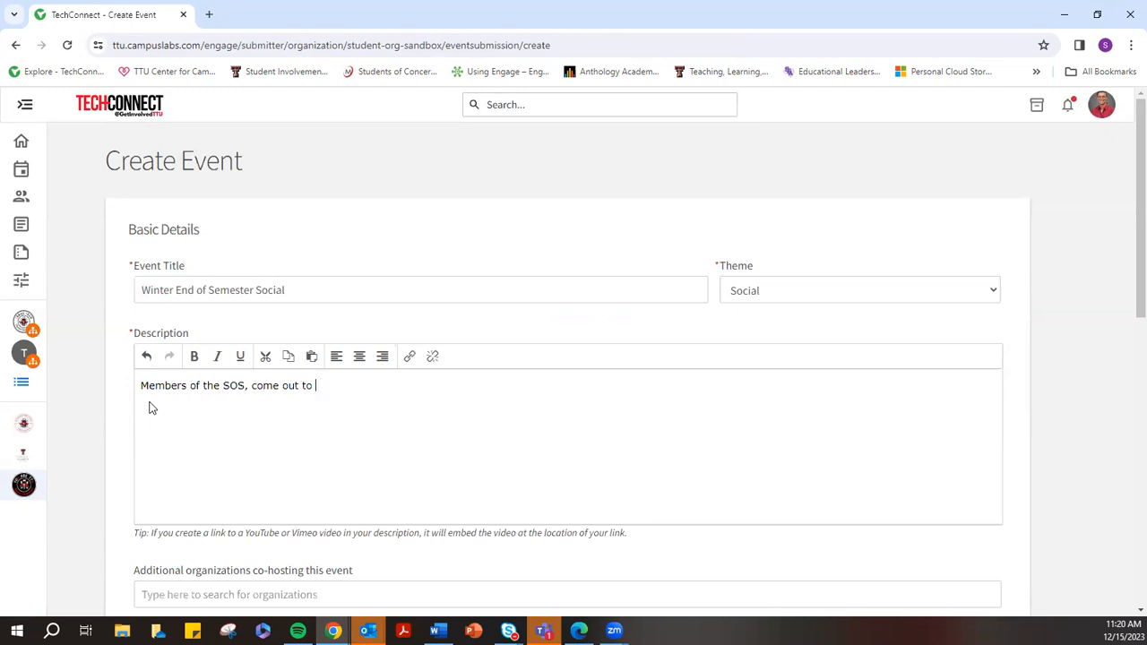
pyautogui.write("Chuy's for dinner and")
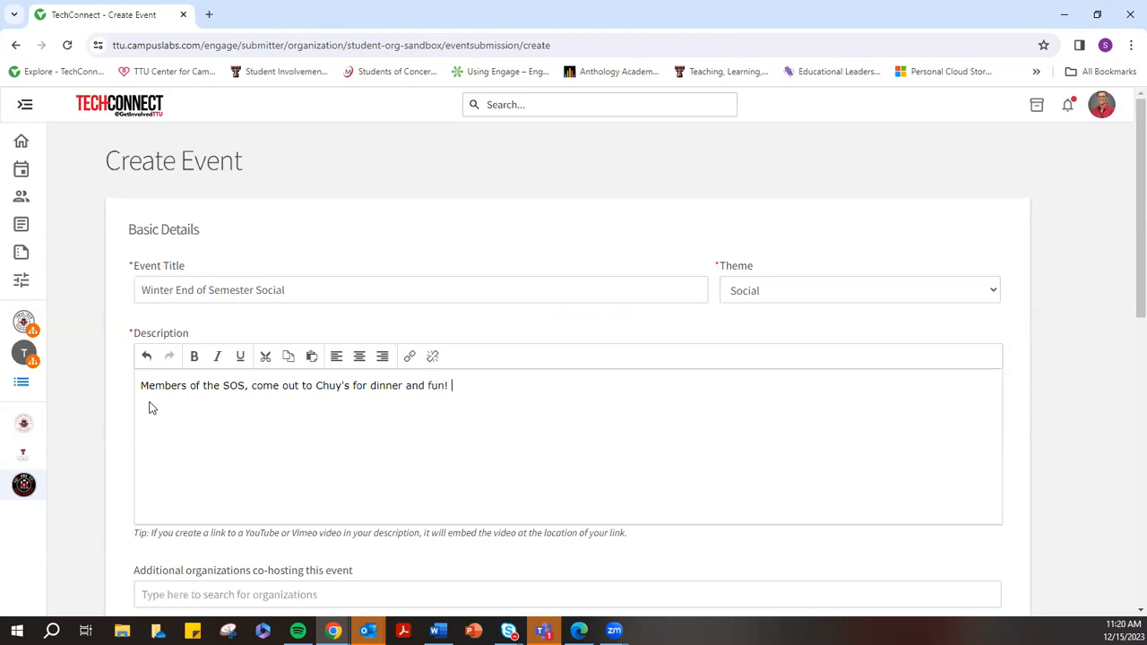
pyautogui.write('fun! Please RSVP so we can ensure we have enough seating.')
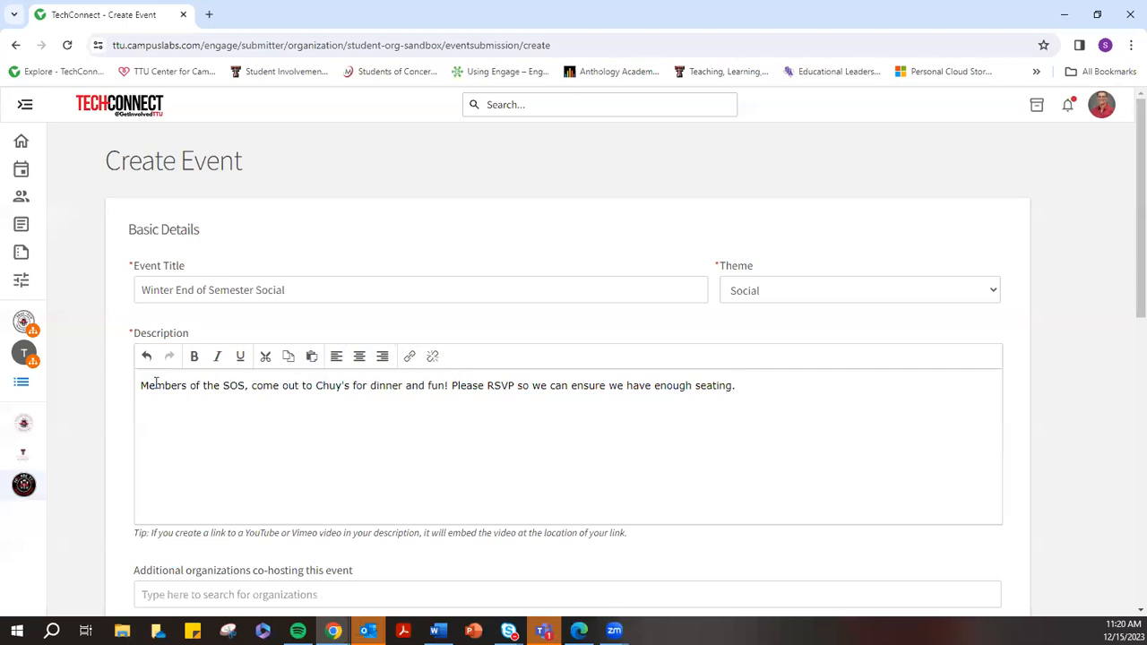
pyautogui.scroll(-2, 218, 449)
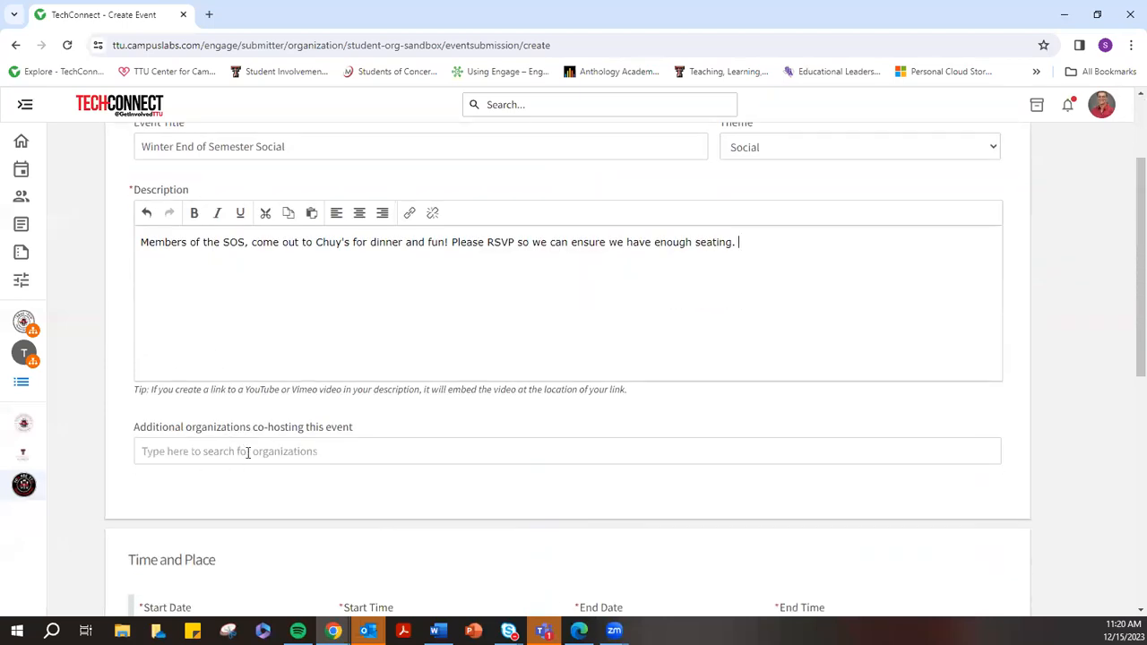
# Add Fraternity & Sorority Life as a co-host, then remove it again
pyautogui.click(264, 448)
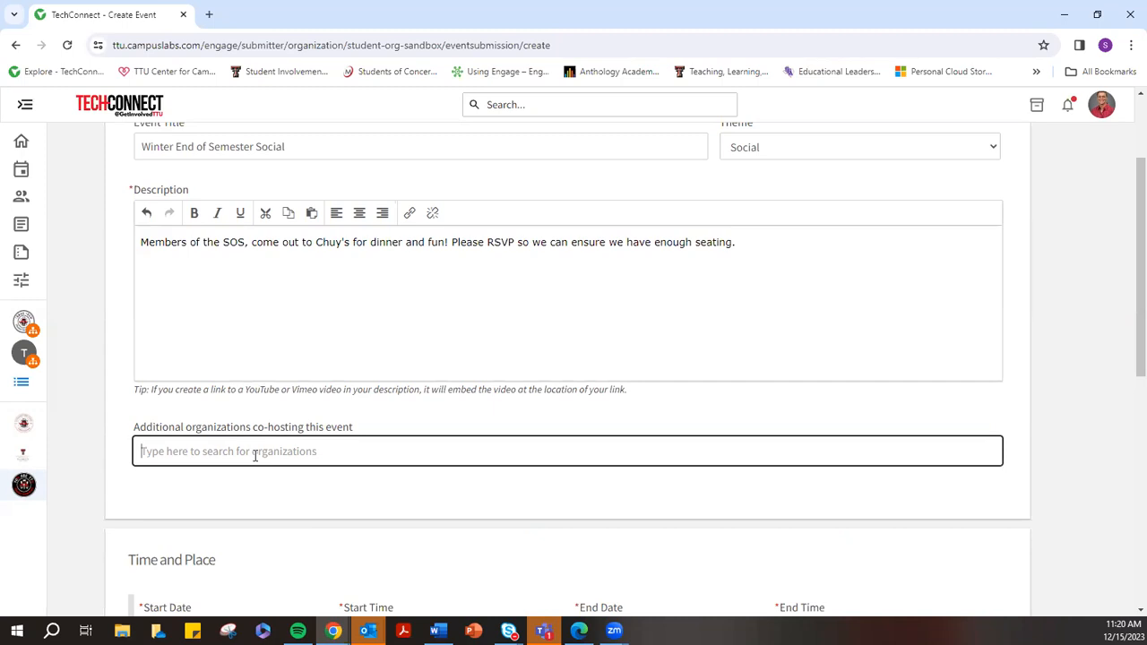
pyautogui.write('fraternity')
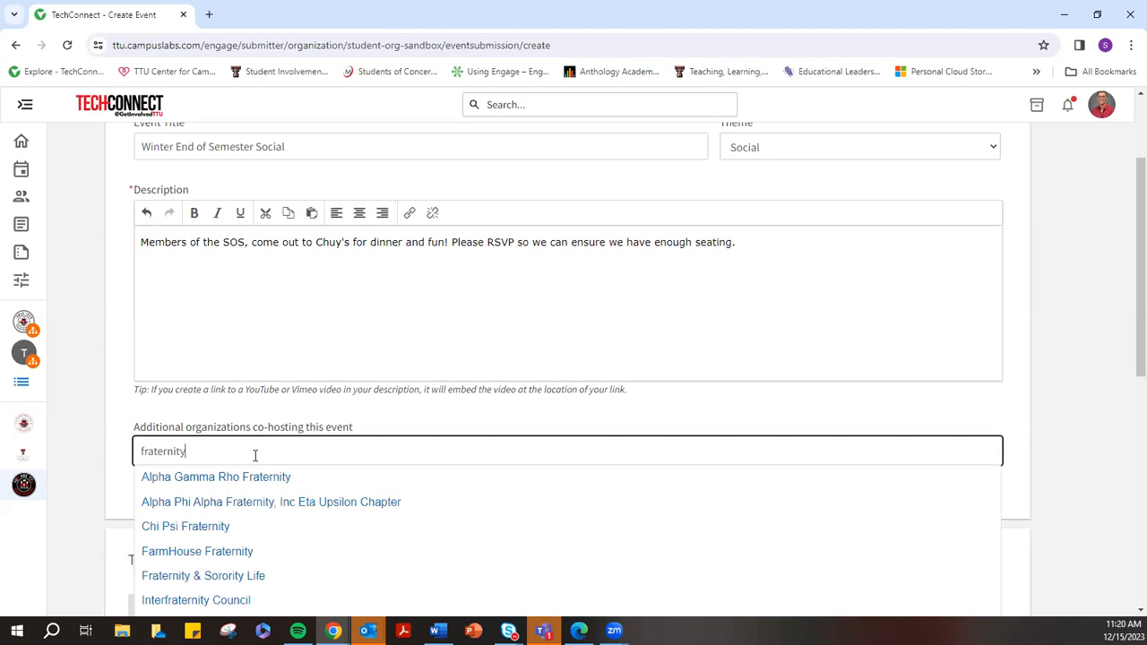
pyautogui.click(213, 578)
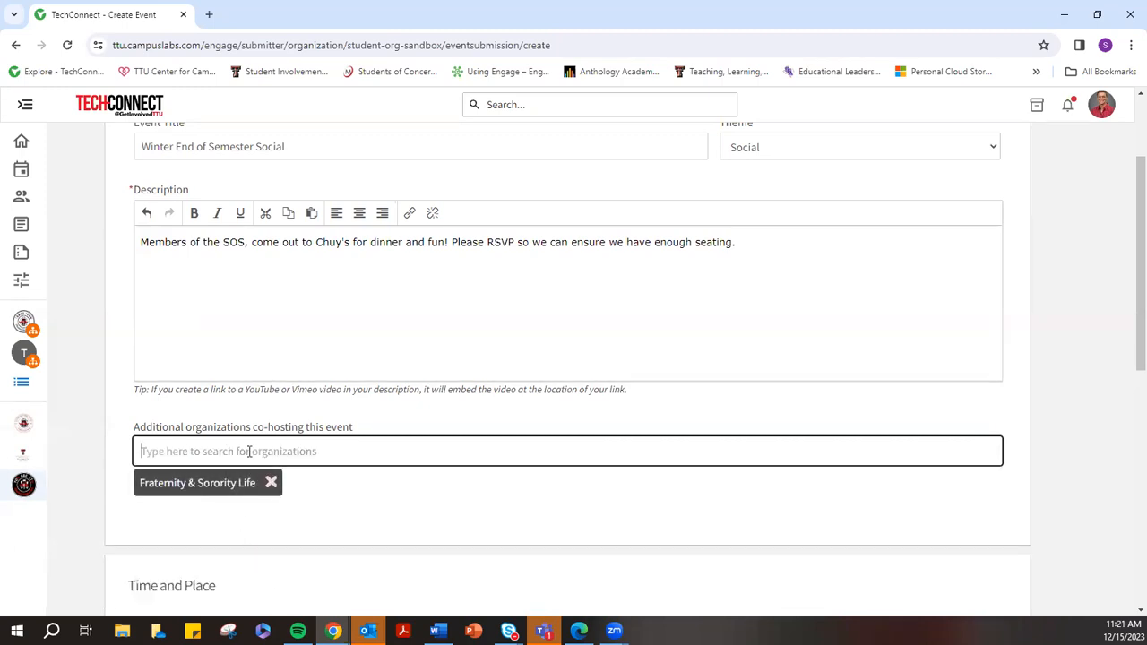
pyautogui.click(271, 482)
pyautogui.scroll(-3, 323, 492)
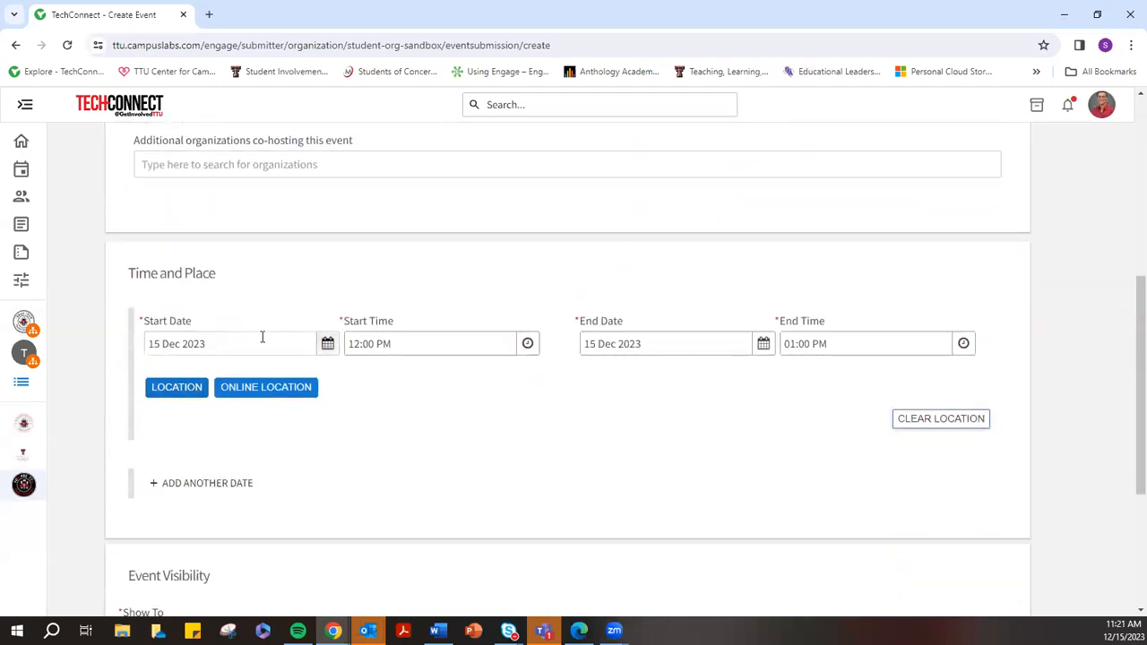
# Set the event start to 21 Dec 2023 at 06:00 PM
pyautogui.click(325, 346)
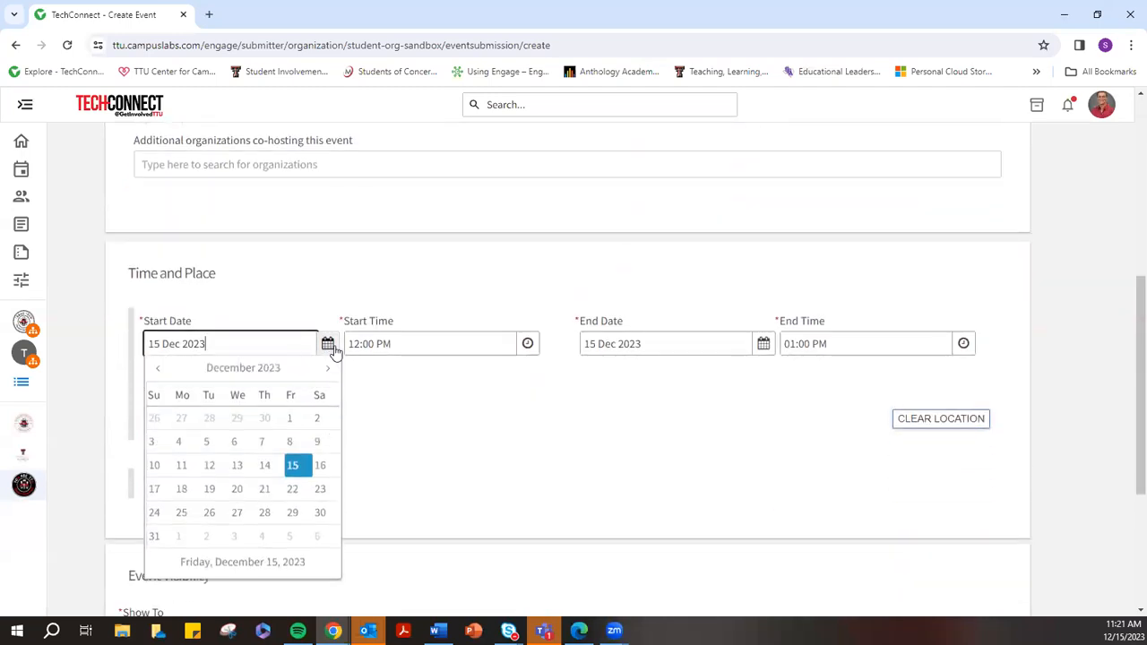
pyautogui.click(267, 494)
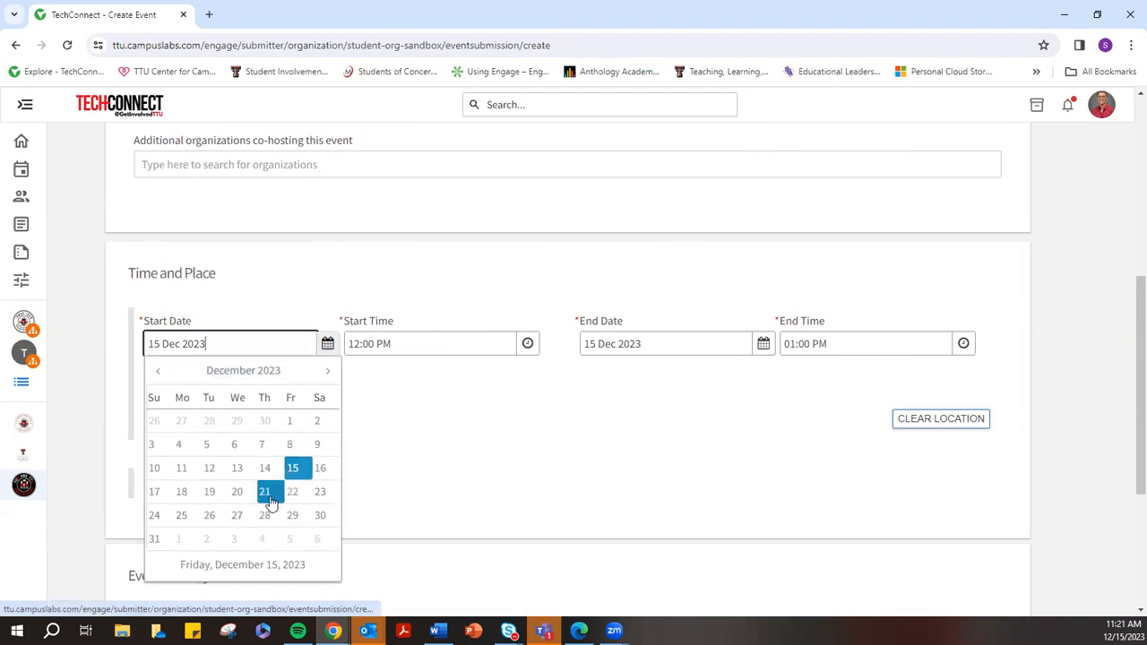
pyautogui.click(510, 352)
pyautogui.scroll(-3, 430, 447)
pyautogui.scroll(-9, 430, 446)
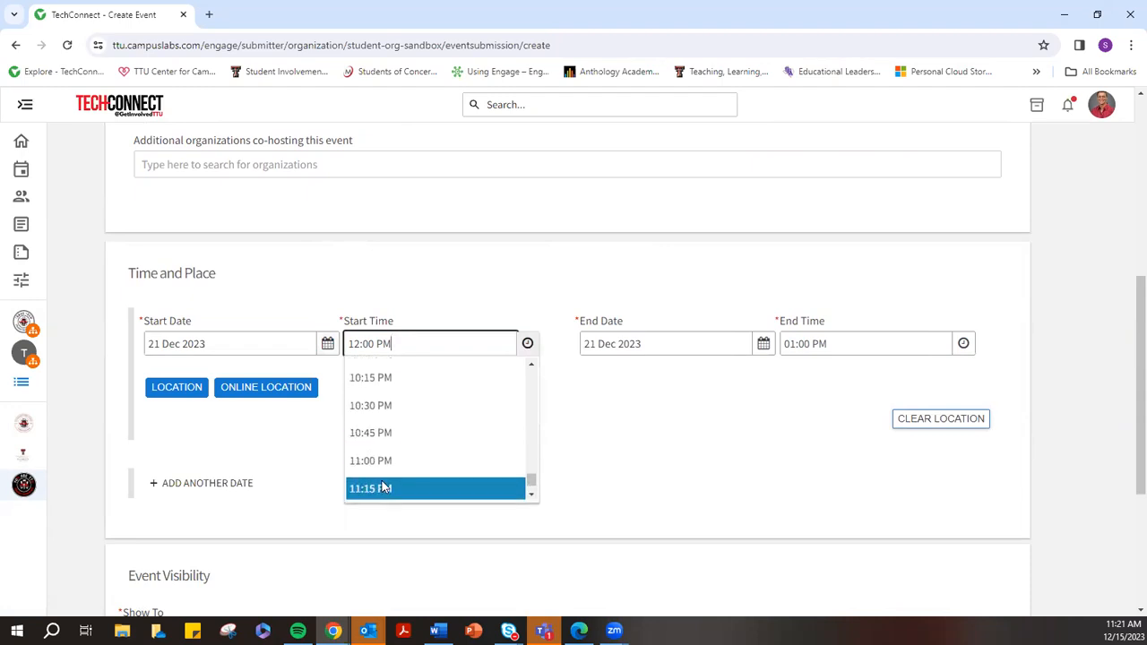
pyautogui.scroll(1, 399, 448)
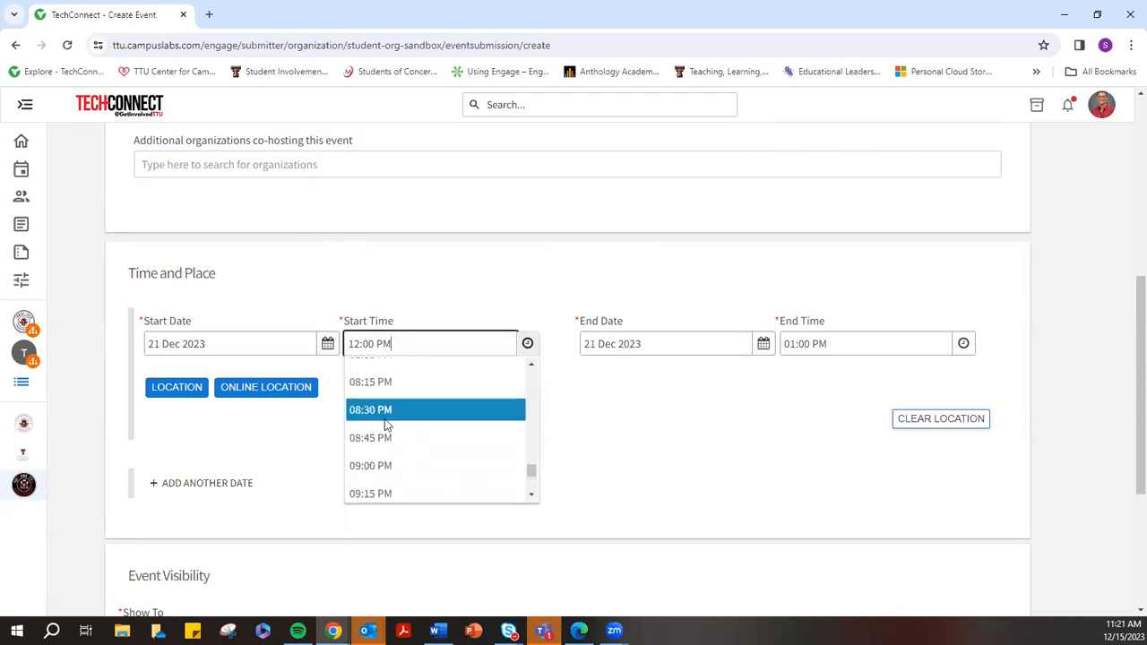
pyautogui.scroll(3, 385, 421)
pyautogui.scroll(2, 402, 410)
pyautogui.click(402, 414)
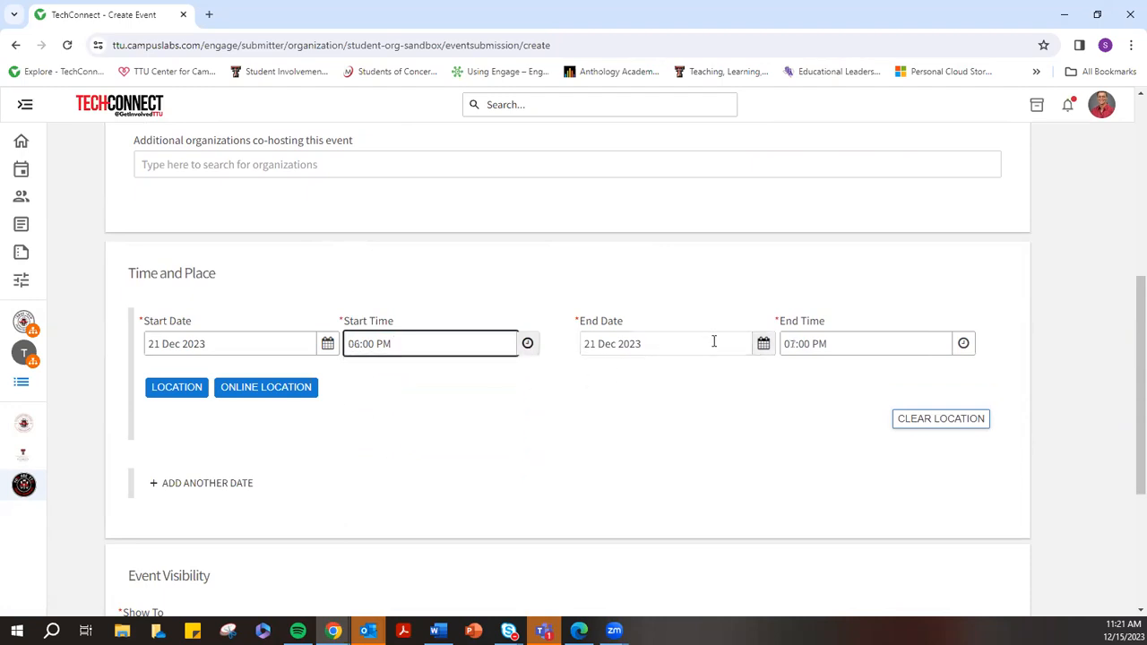
# Set the end time to 09:00 PM and bring up the in-person location details
pyautogui.click(963, 343)
pyautogui.scroll(-4, 825, 474)
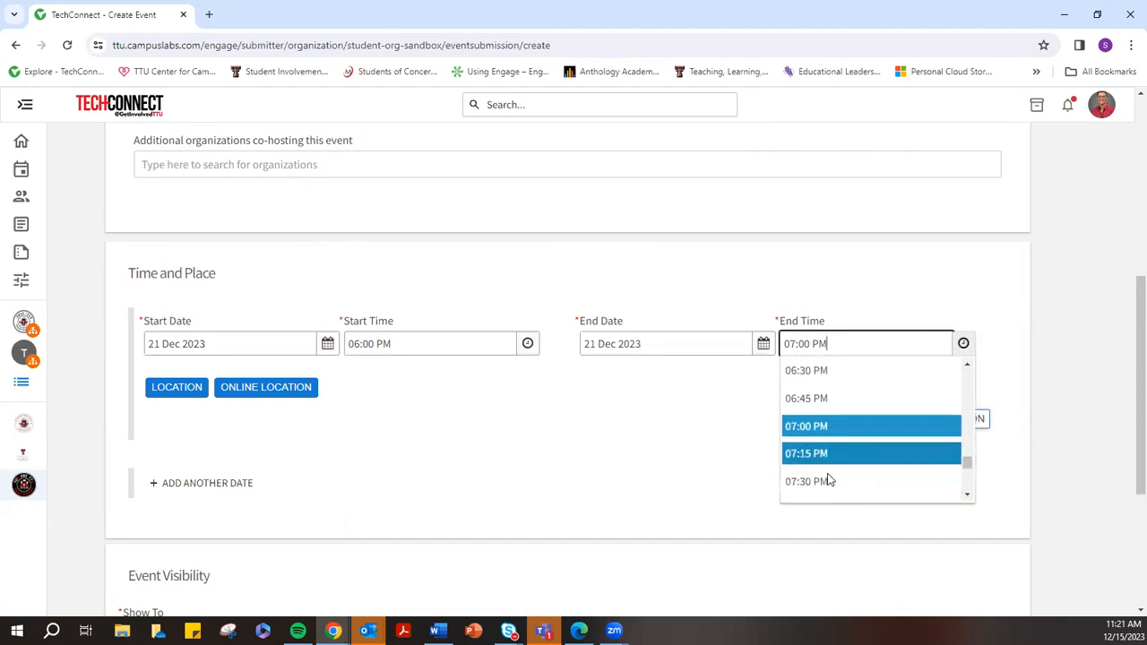
pyautogui.click(825, 496)
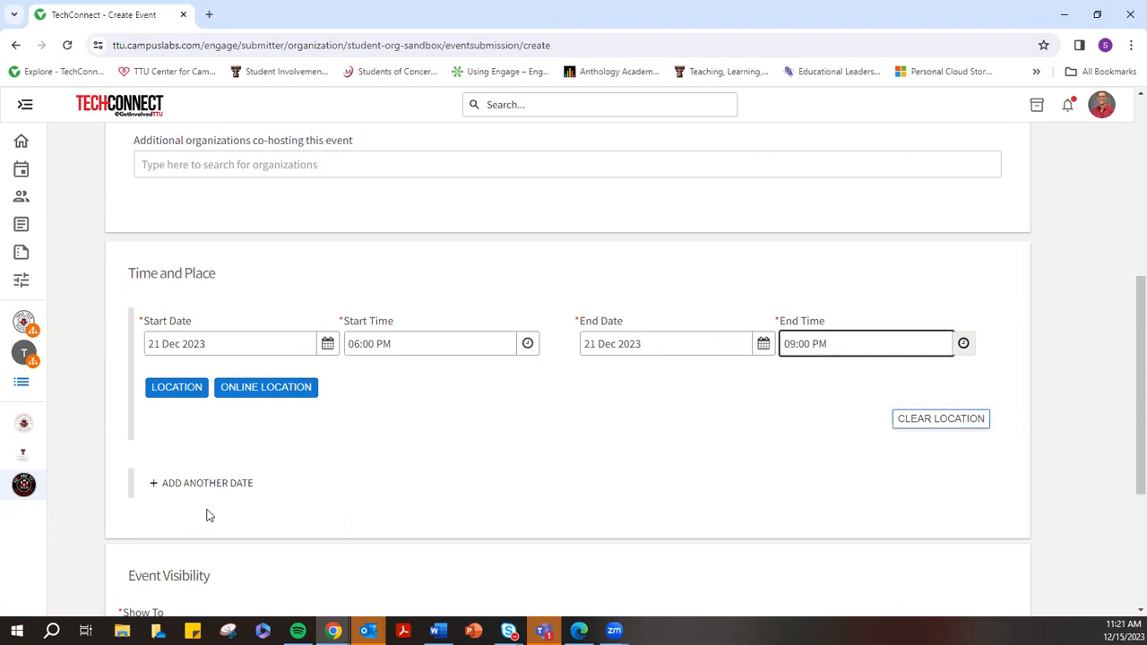
pyautogui.click(175, 390)
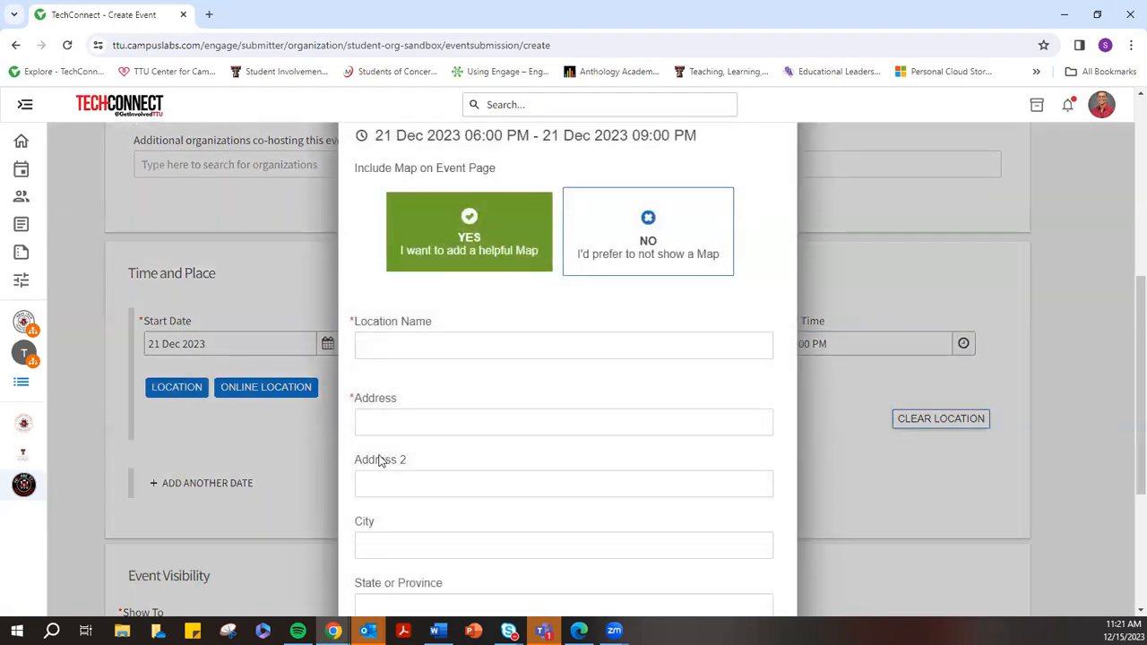
# Save the location as Chuy's Lubbock with no map shown
pyautogui.scroll(-2, 433, 505)
pyautogui.scroll(3, 428, 493)
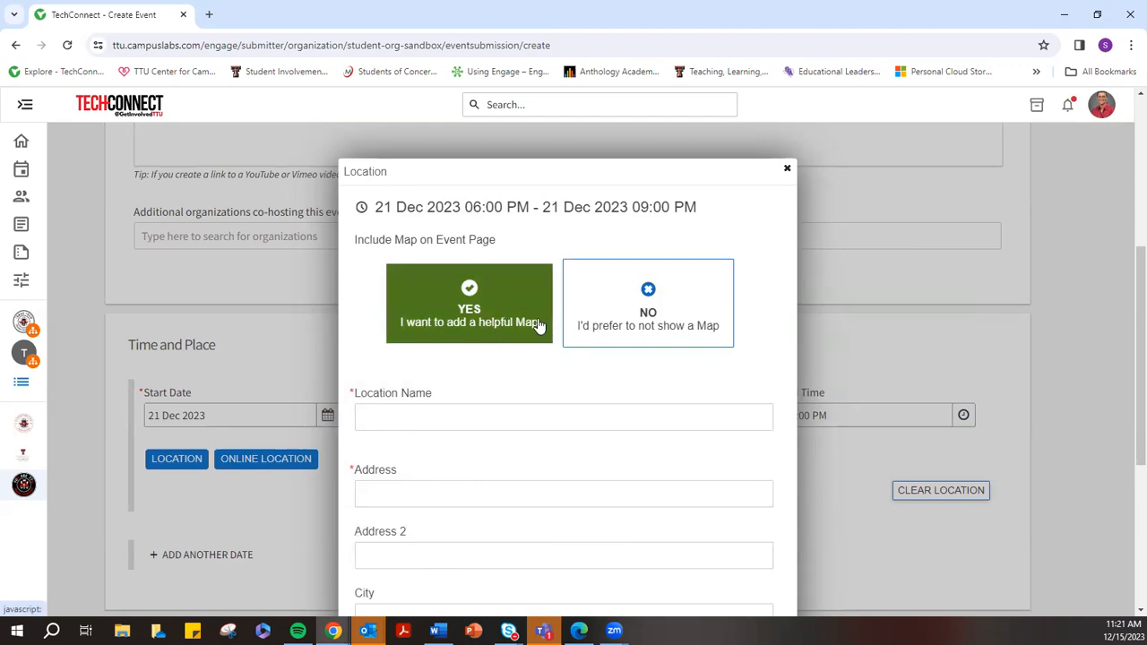
pyautogui.click(645, 305)
pyautogui.click(425, 420)
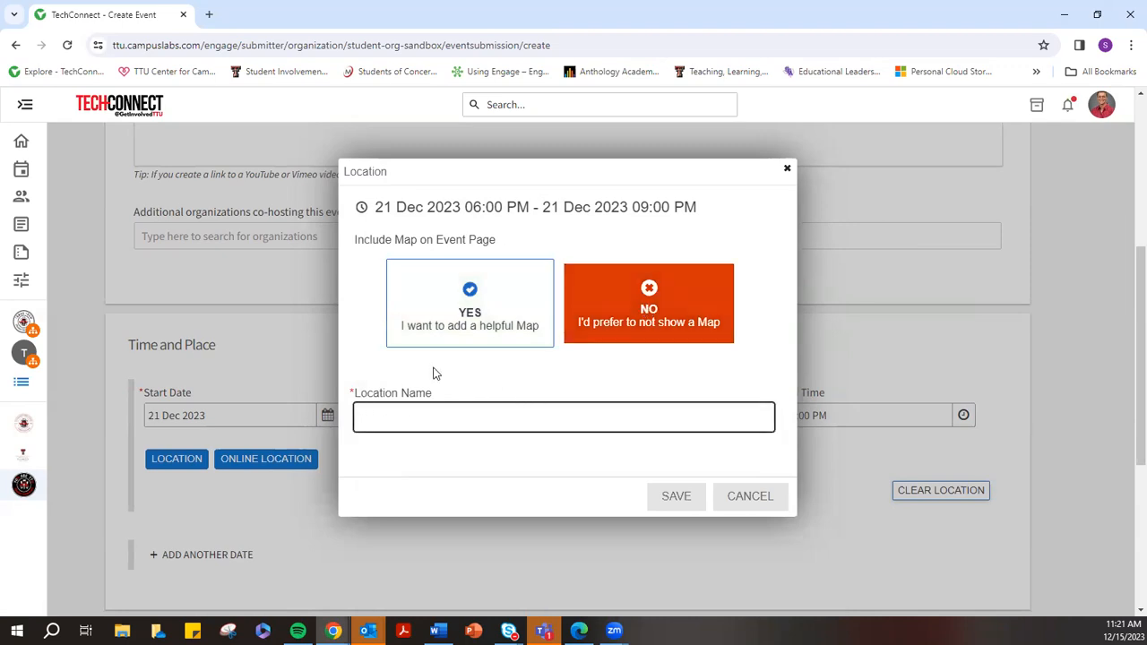
pyautogui.click(476, 323)
pyautogui.click(472, 416)
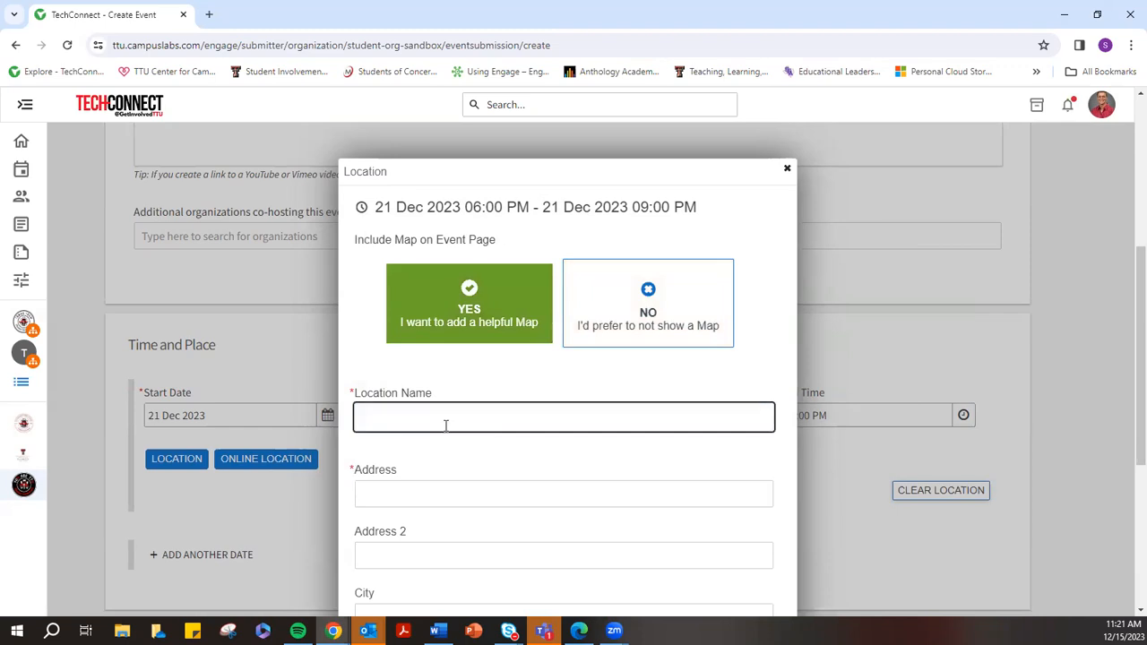
pyautogui.write('Chu')
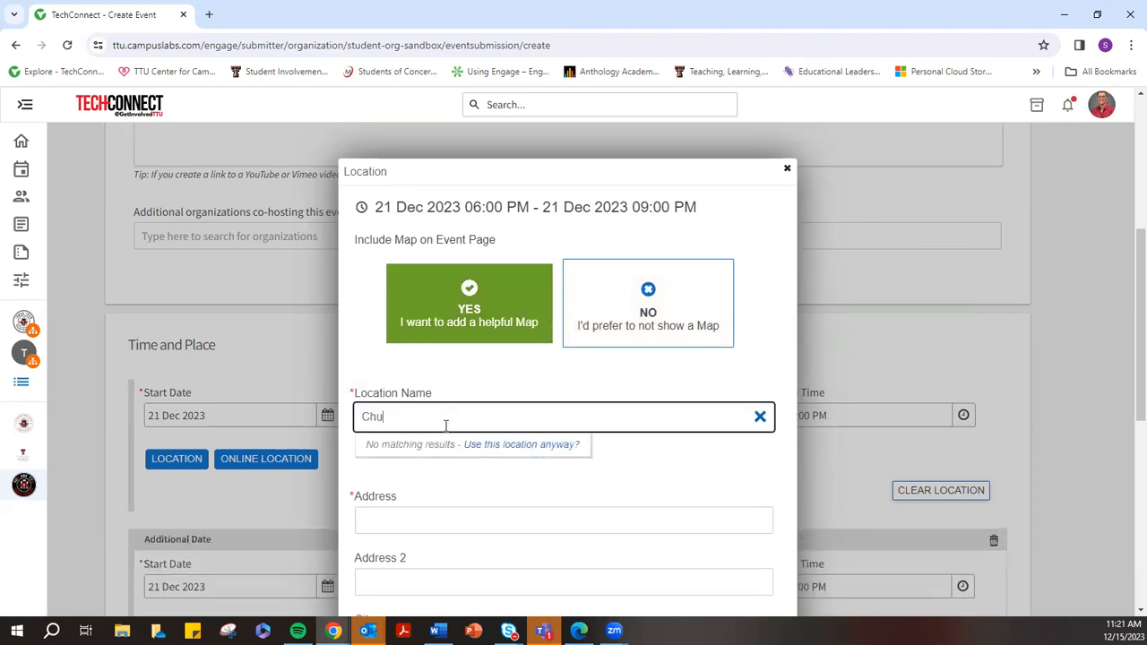
pyautogui.write("ysy's")
pyautogui.click(652, 323)
pyautogui.click(418, 416)
pyautogui.write('Luv')
pyautogui.press('BackSpace')
pyautogui.write('bbock')
pyautogui.click(685, 534)
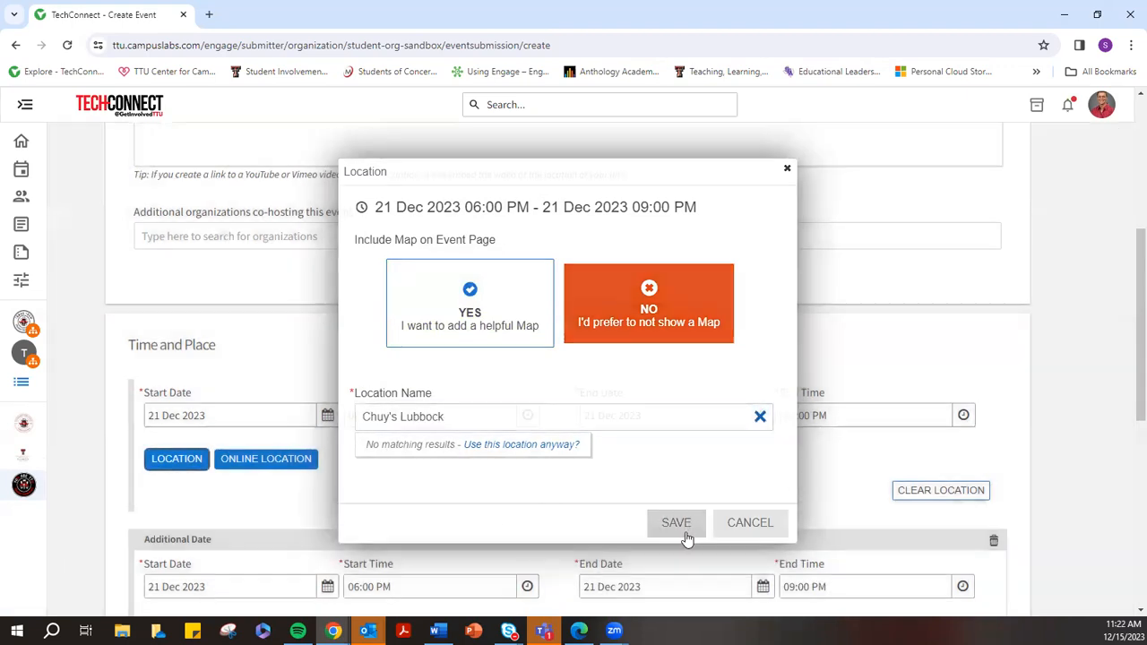
# Look over the online location instructions and link fields, then cancel without adding one
pyautogui.scroll(-2, 806, 486)
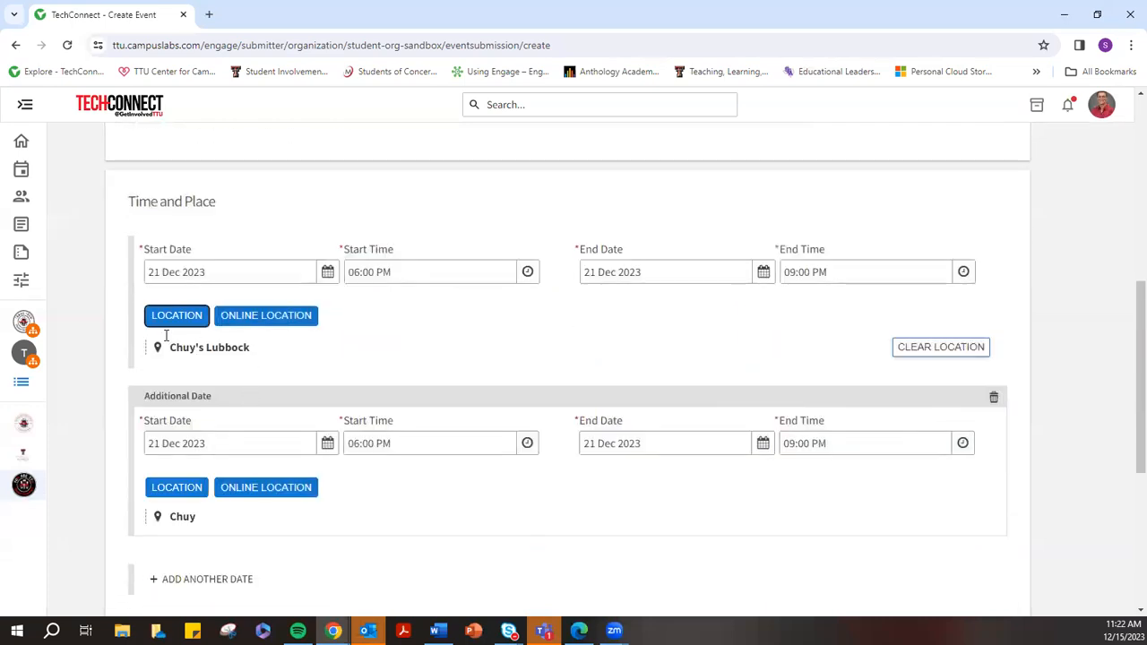
pyautogui.click(258, 315)
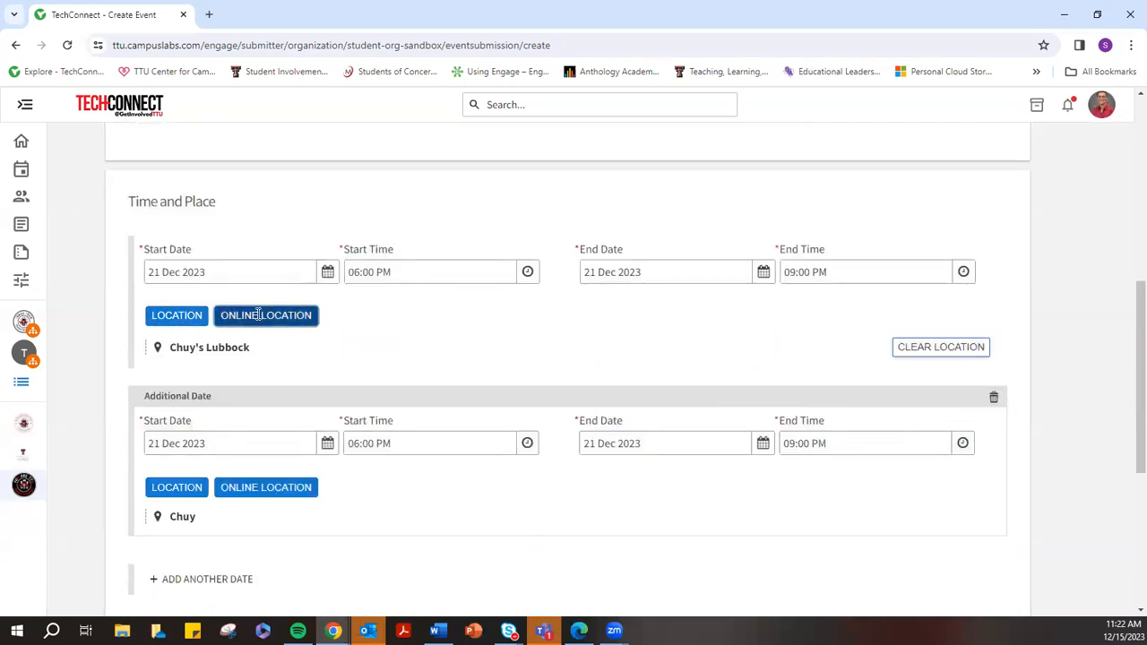
pyautogui.click(226, 380)
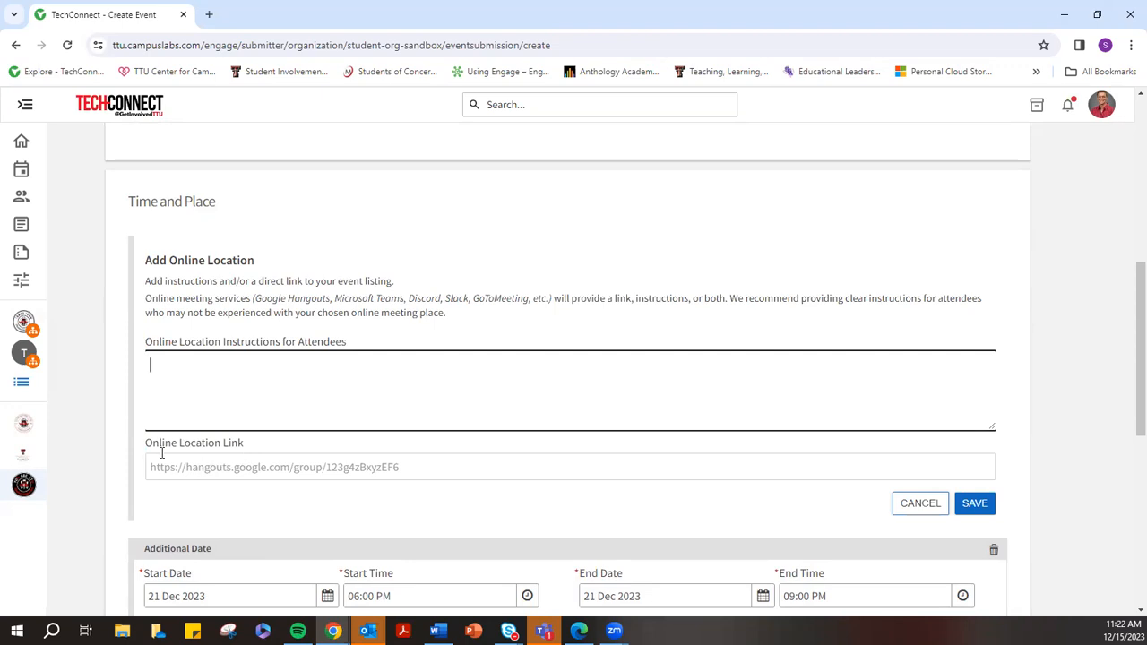
pyautogui.moveTo(147, 449); pyautogui.dragTo(223, 459)
pyautogui.click(218, 467)
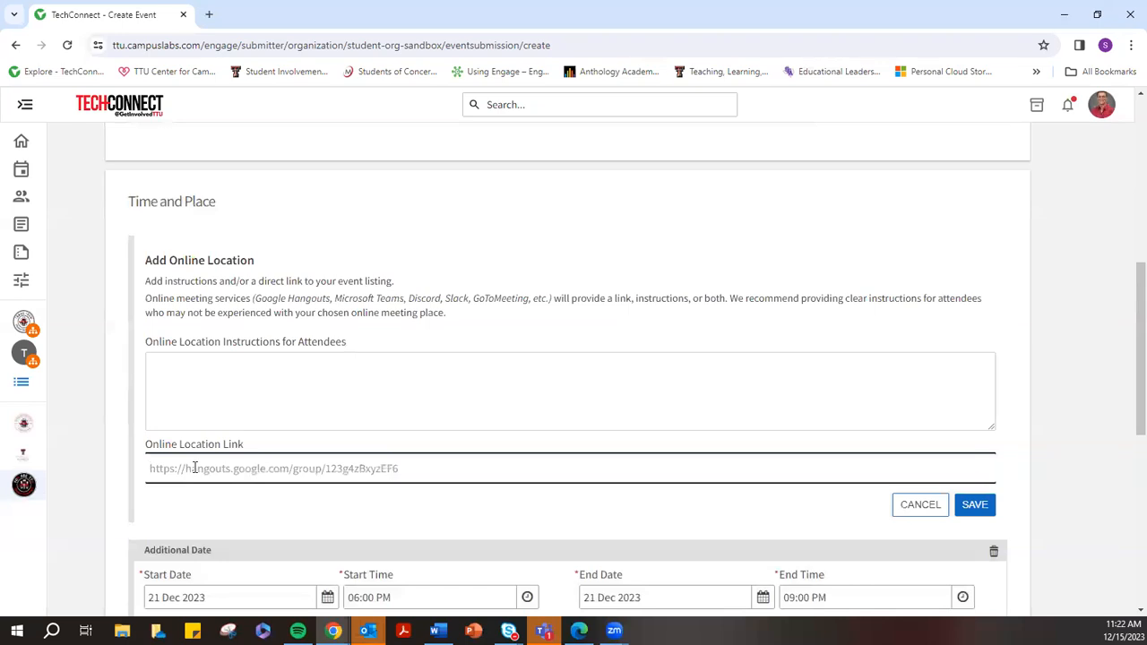
pyautogui.click(907, 504)
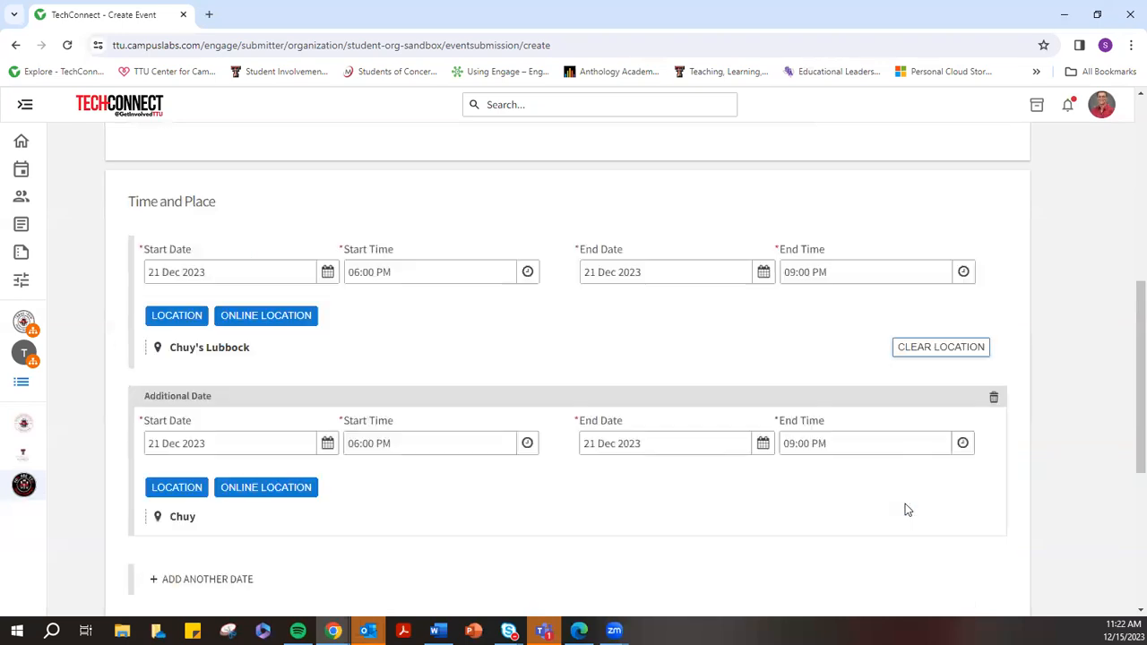
# Keep the event's Show To visibility as The Public and continue to the RSVP settings
pyautogui.scroll(-1, 484, 466)
pyautogui.scroll(-2, 478, 511)
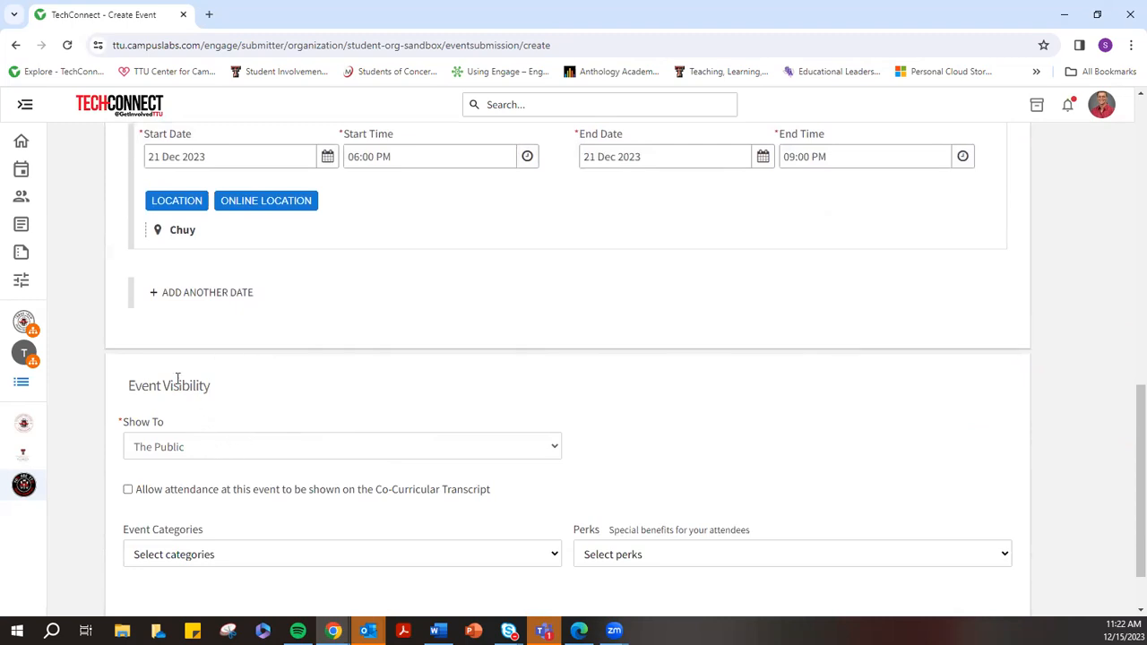
pyautogui.scroll(-1, 167, 403)
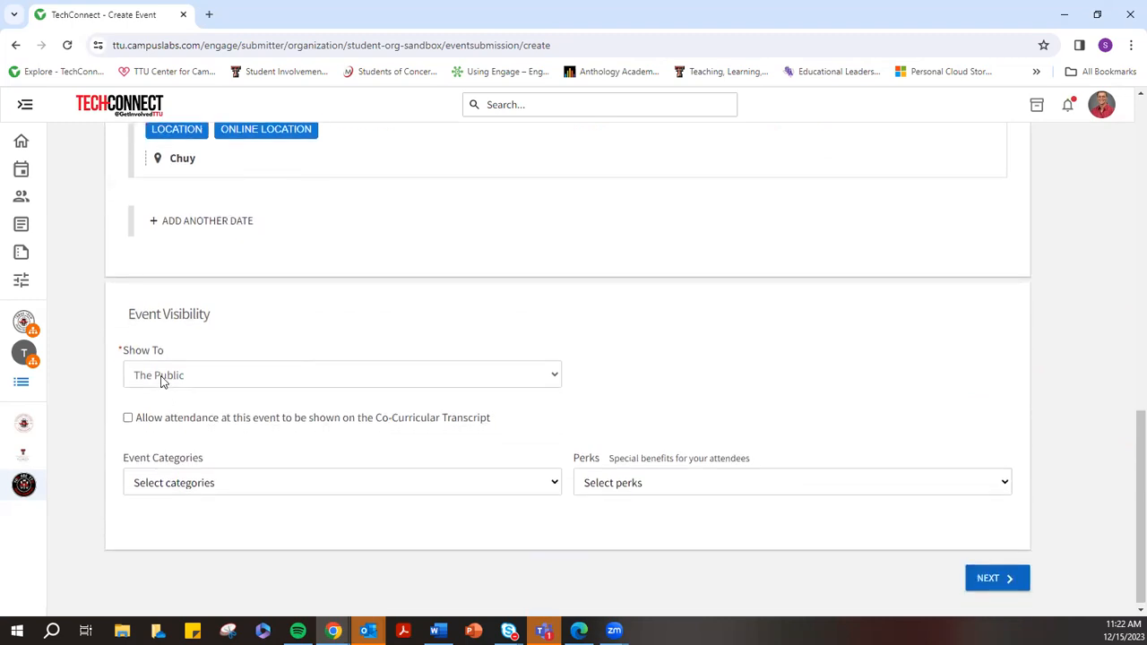
pyautogui.click(162, 382)
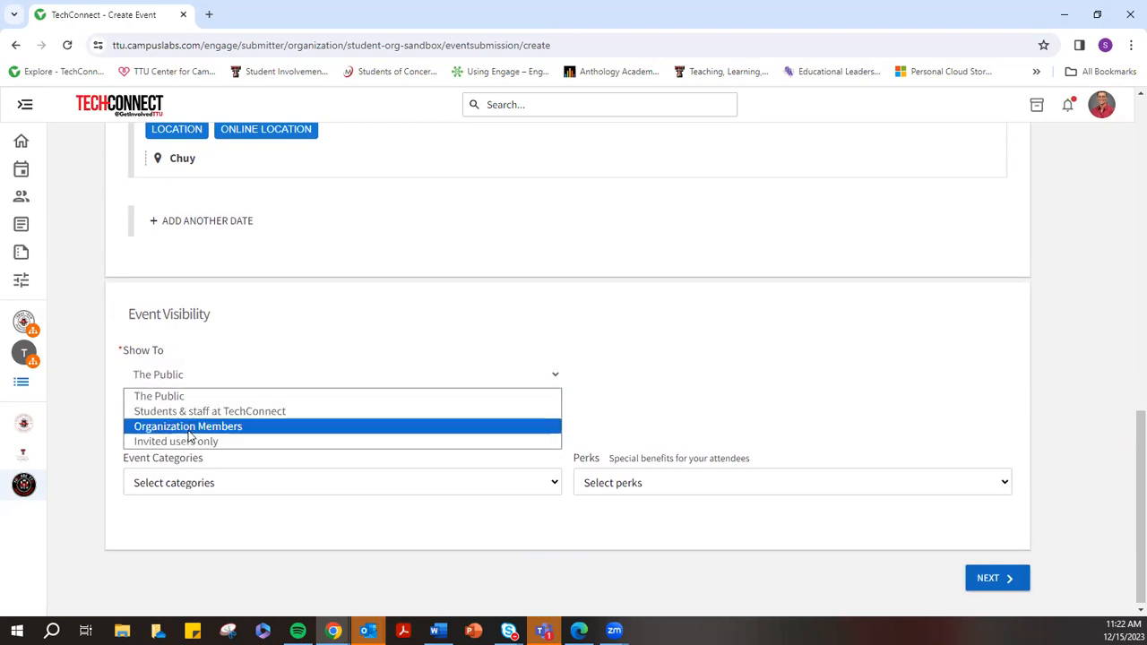
pyautogui.click(160, 396)
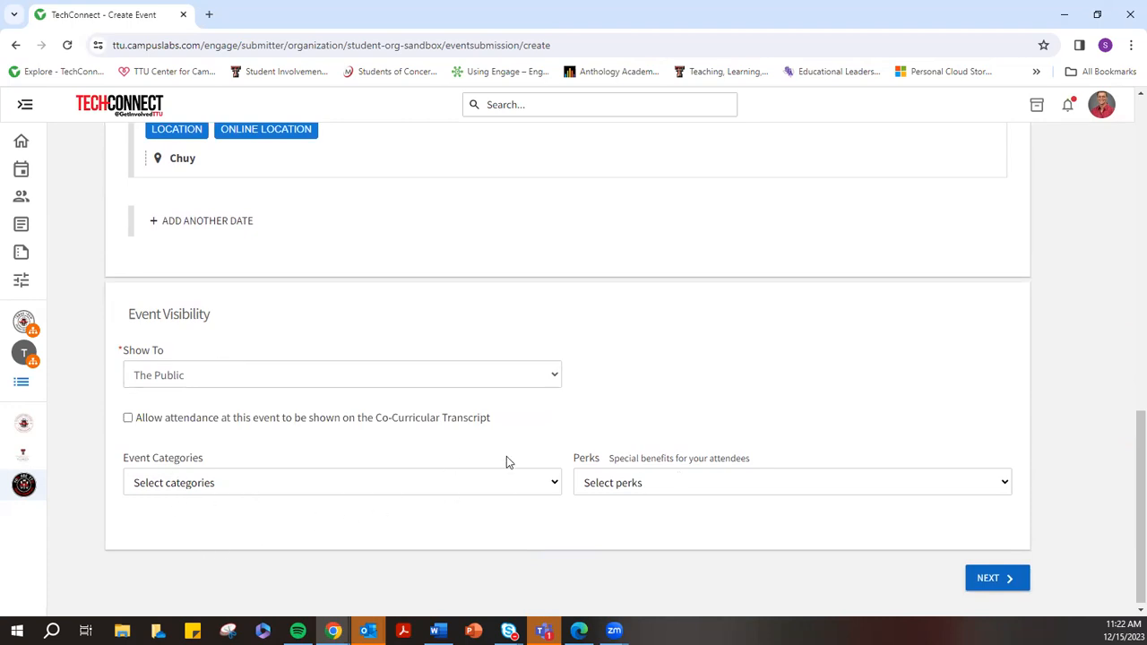
pyautogui.click(176, 380)
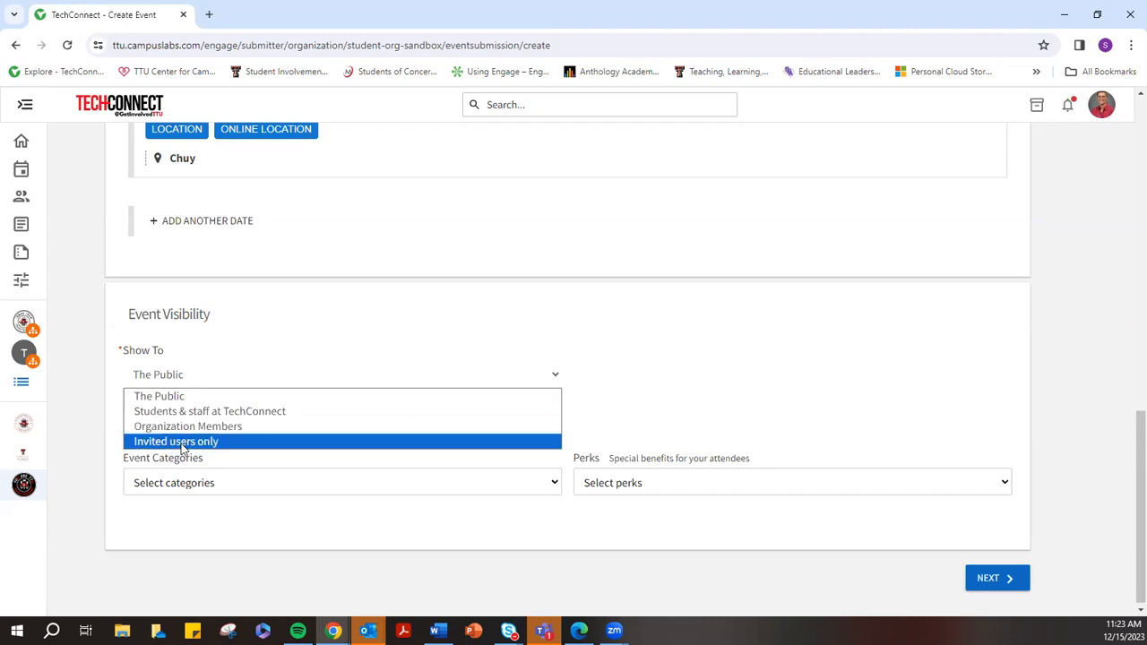
pyautogui.click(270, 308)
pyautogui.click(1015, 578)
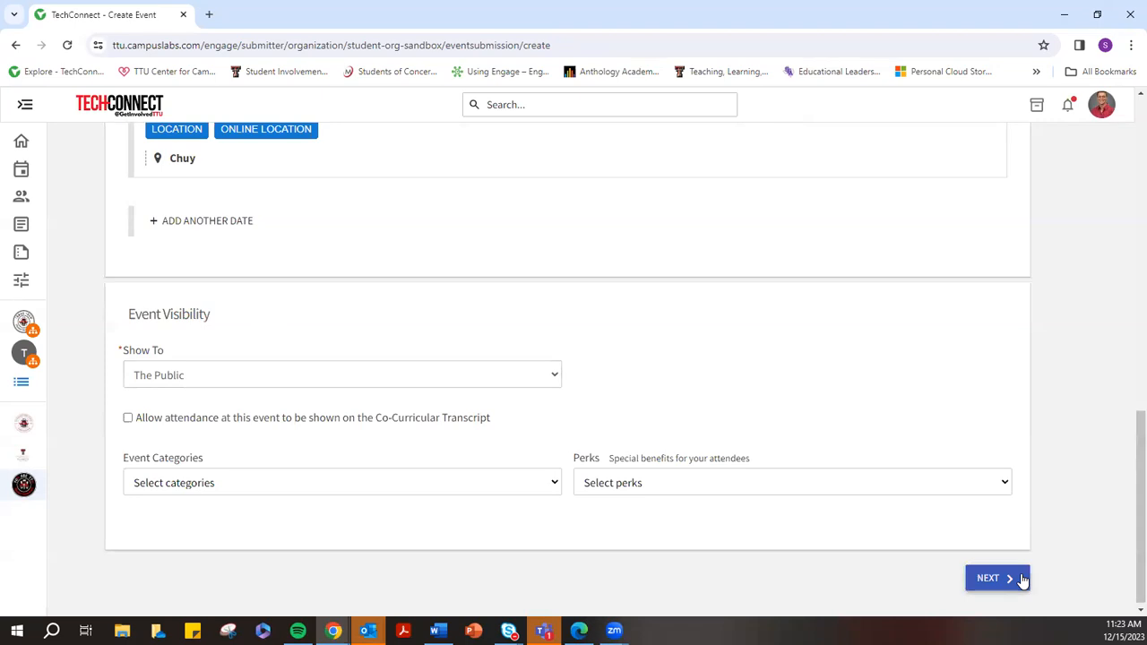
pyautogui.moveTo(168, 176); pyautogui.dragTo(111, 176)
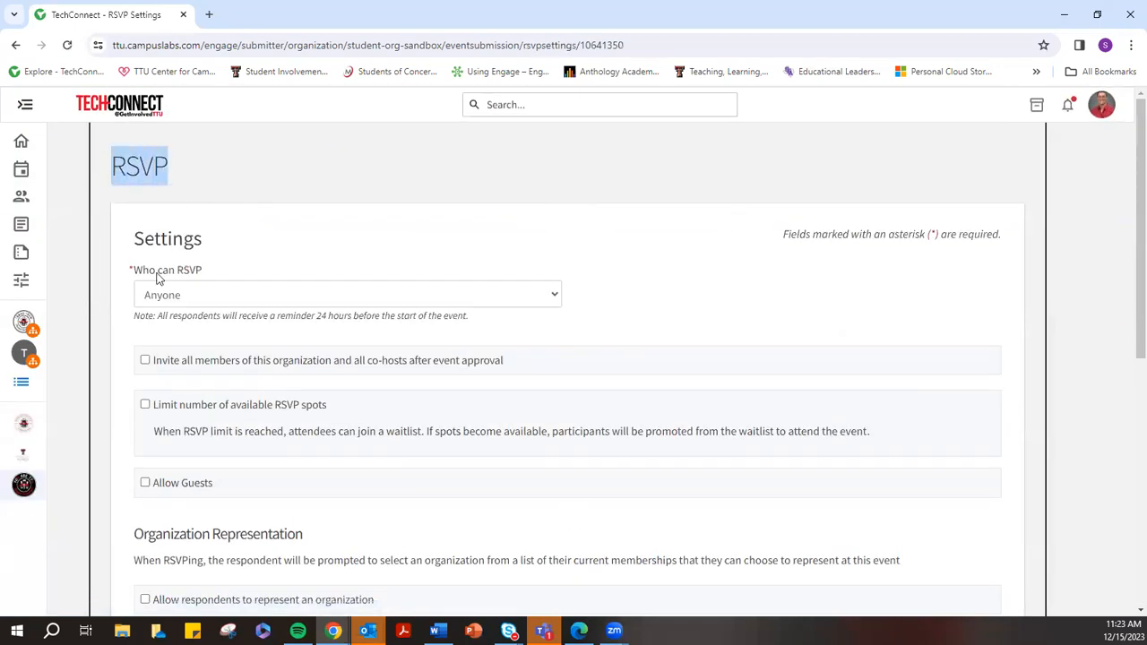
# Keep Anyone as who can RSVP, limit spots to 50, and show remaining spots publicly
pyautogui.click(171, 298)
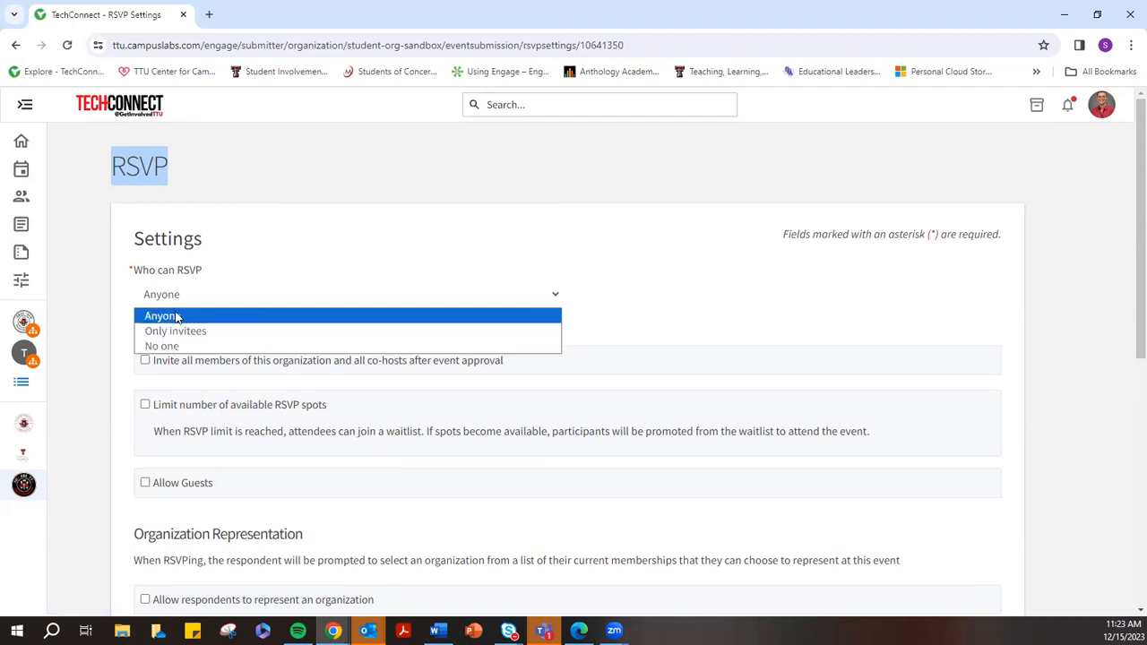
pyautogui.click(176, 317)
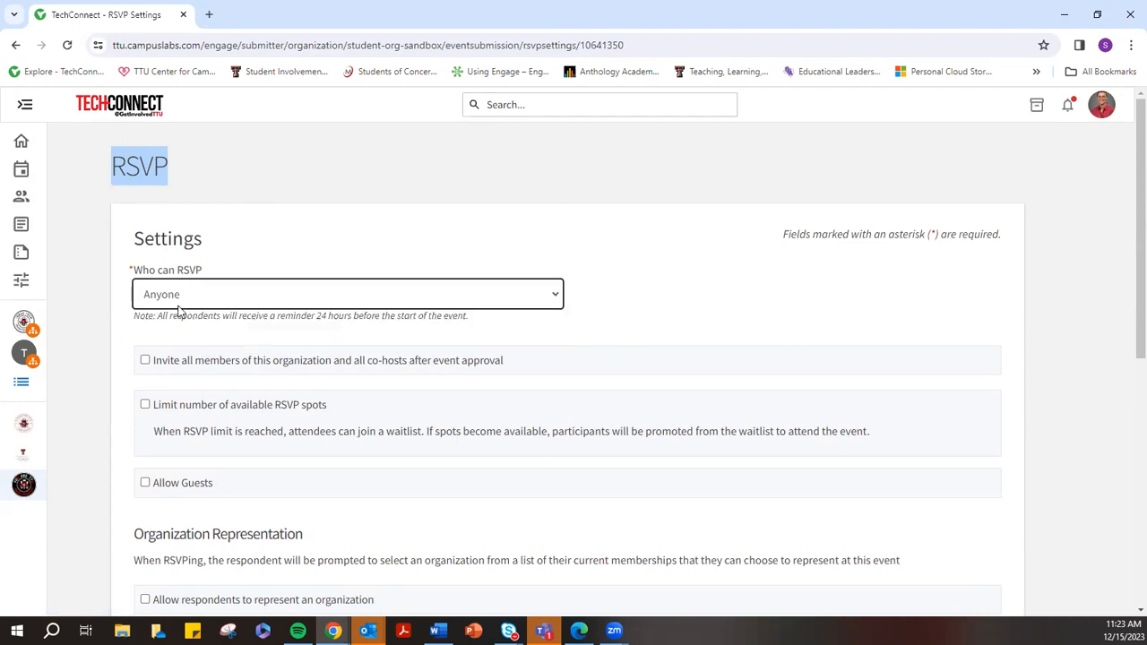
pyautogui.click(225, 255)
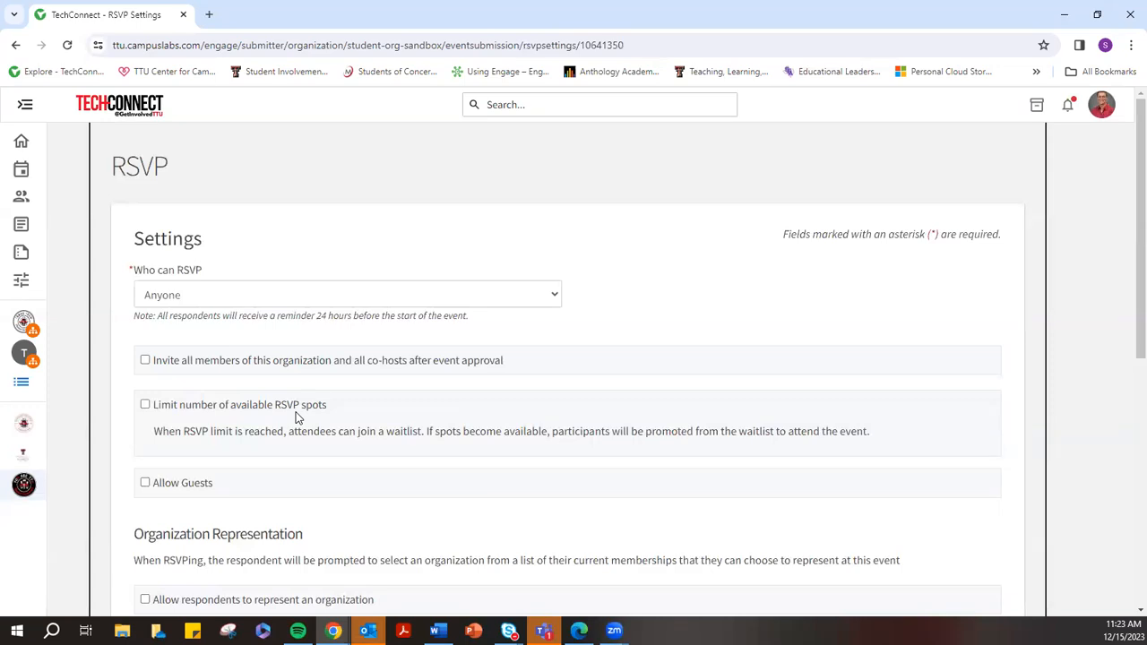
pyautogui.click(143, 406)
pyautogui.moveTo(203, 494); pyautogui.dragTo(136, 490)
pyautogui.write('50')
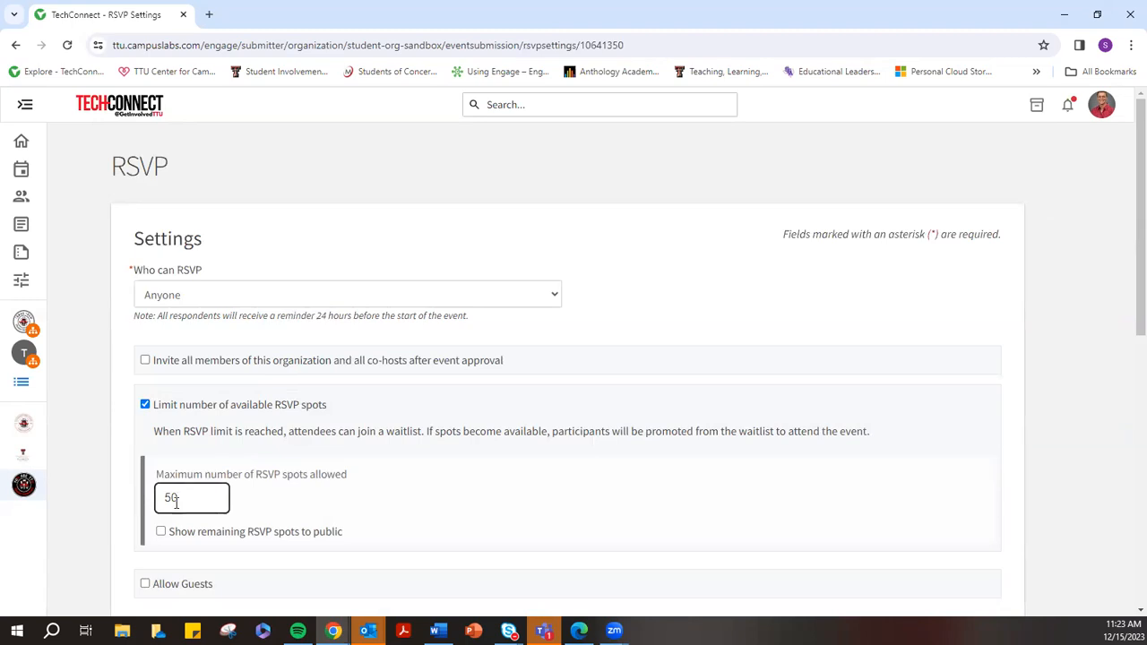
pyautogui.click(161, 532)
# Toggle Allow Guests on and back off so guests stay disallowed
pyautogui.scroll(-1, 378, 523)
pyautogui.scroll(-2, 404, 501)
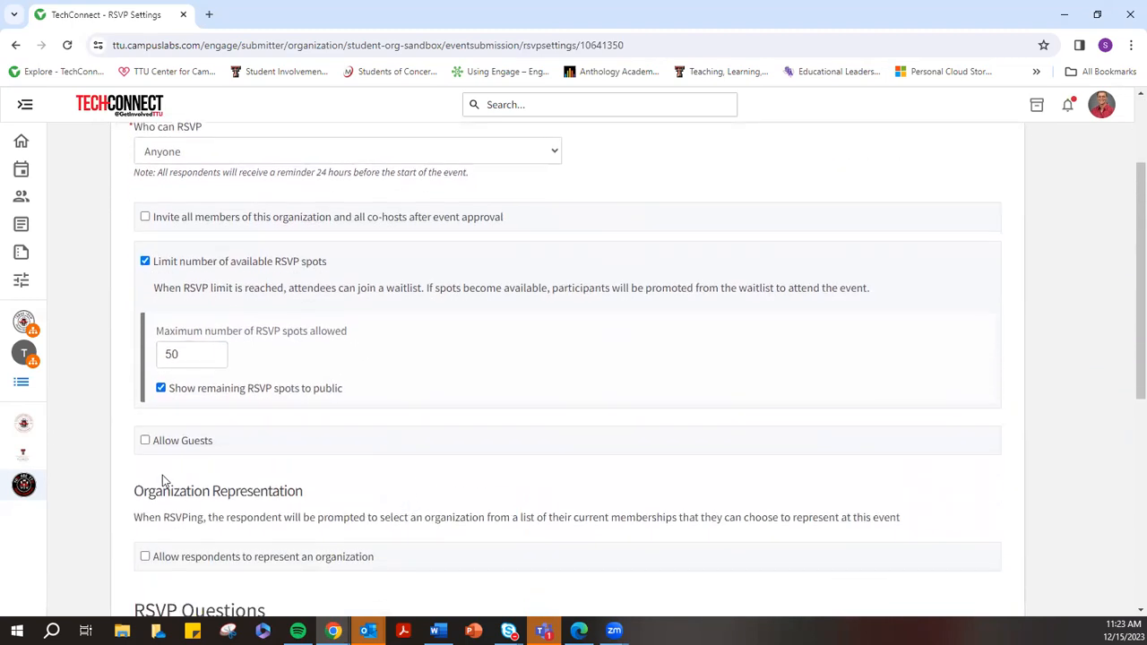
pyautogui.scroll(-2, 248, 484)
pyautogui.click(161, 297)
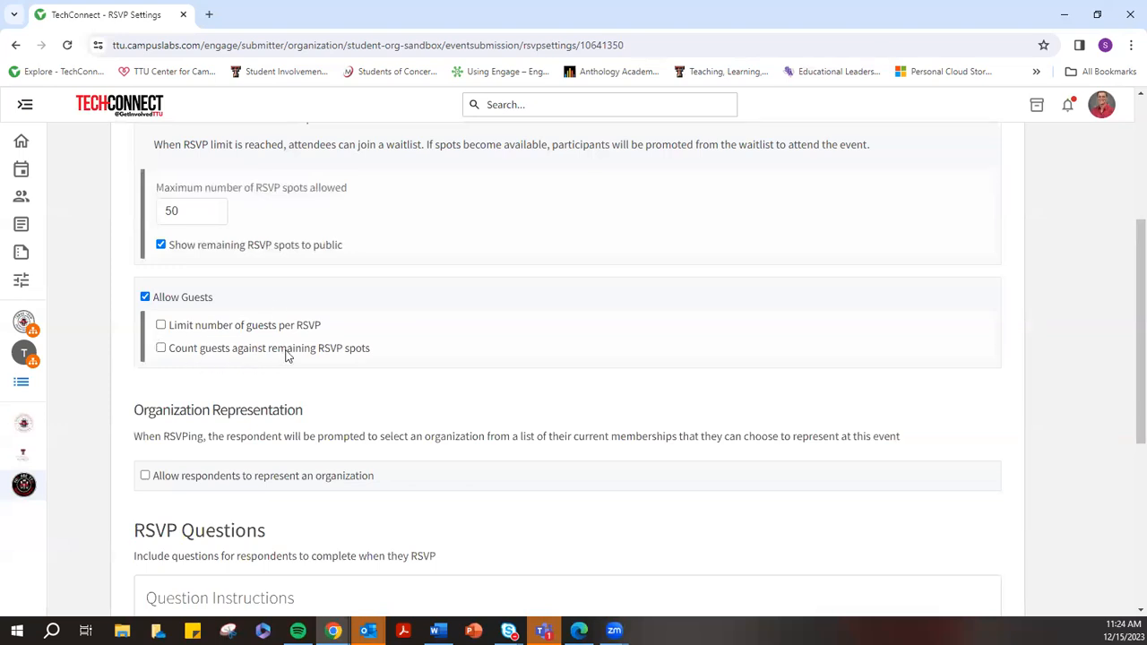
pyautogui.click(145, 296)
pyautogui.scroll(-2, 239, 347)
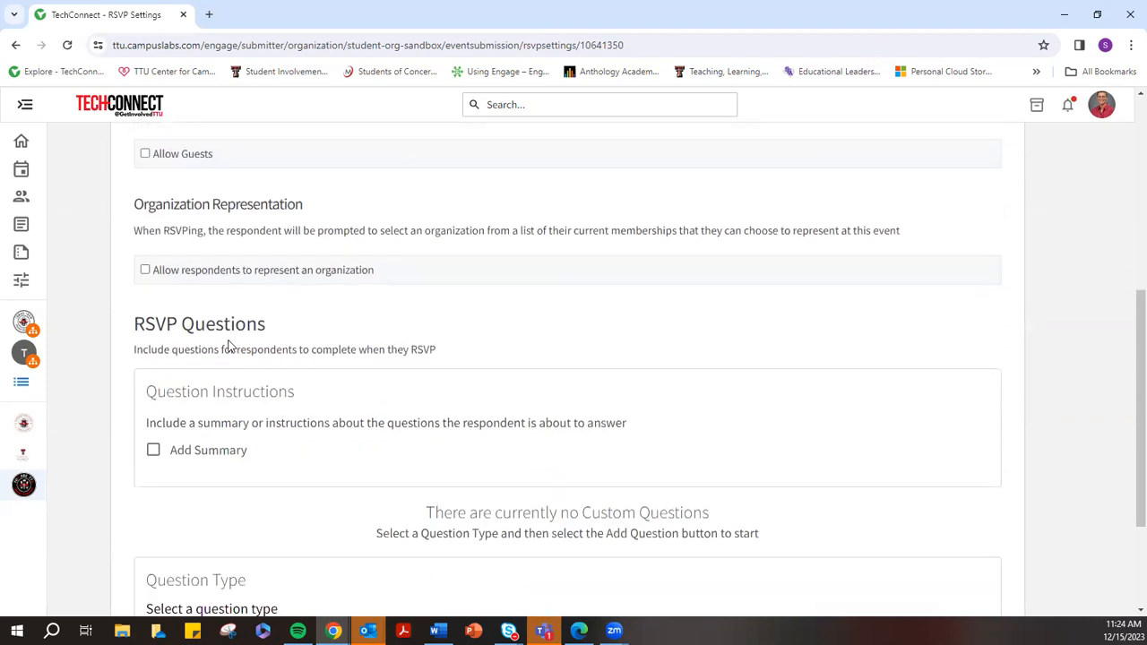
pyautogui.scroll(-1, 228, 343)
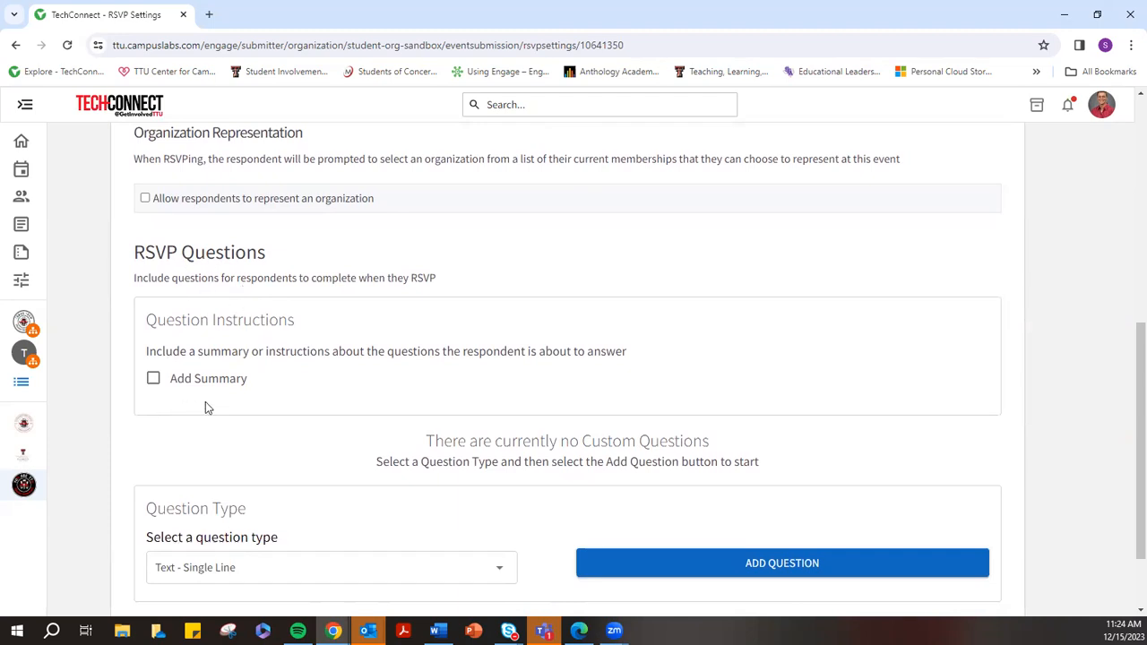
pyautogui.scroll(-1, 381, 384)
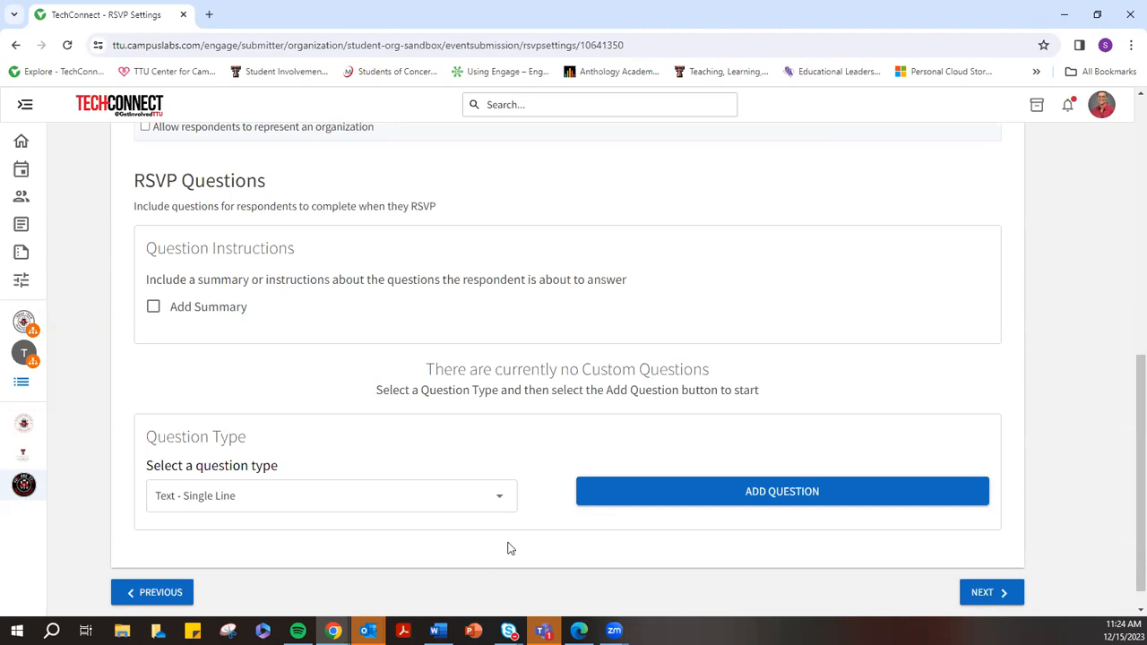
pyautogui.scroll(2, 807, 529)
pyautogui.scroll(-2, 896, 573)
# Enable automatic Post Event Feedback notification after the event, adding no questions, and move on
pyautogui.click(983, 593)
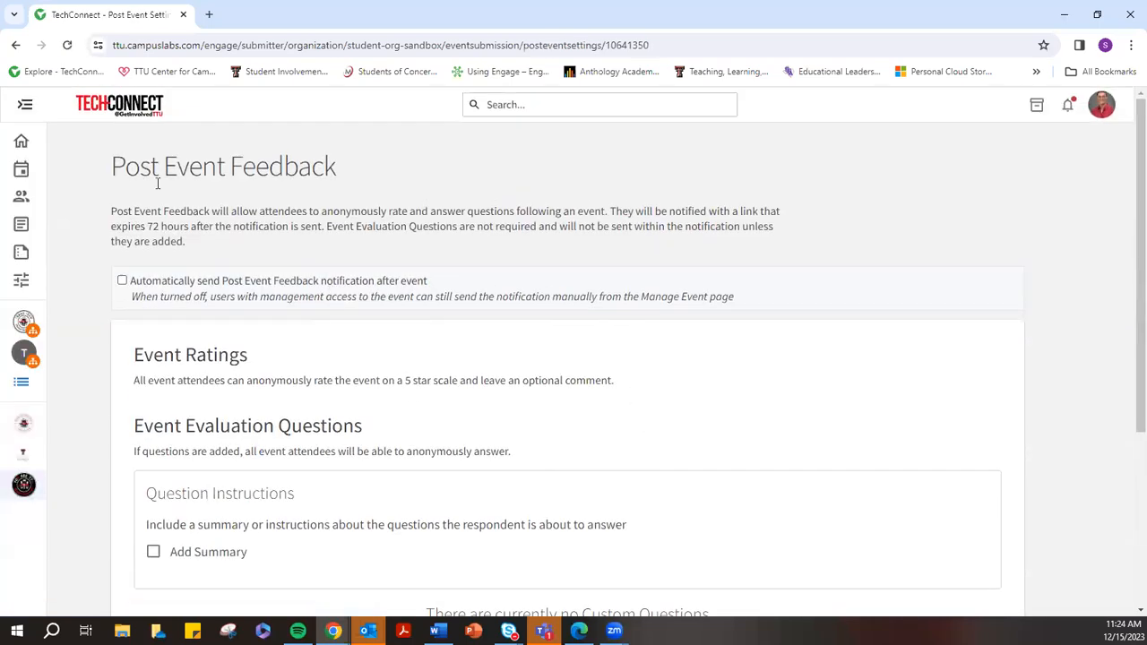
pyautogui.moveTo(130, 168); pyautogui.dragTo(365, 144)
pyautogui.click(341, 175)
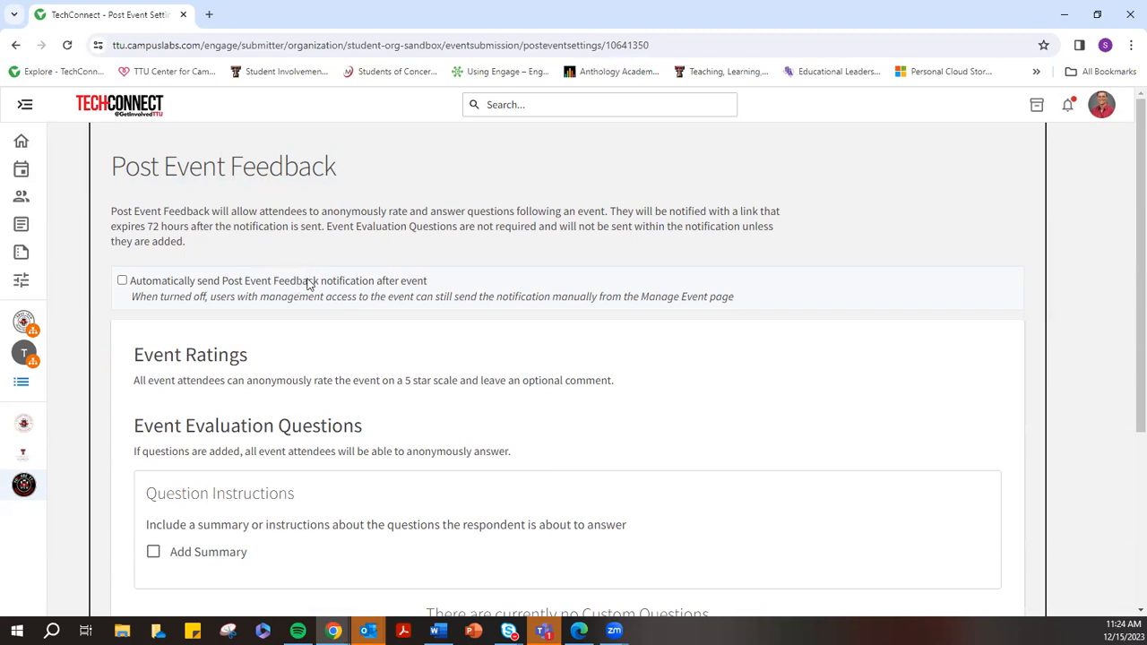
pyautogui.click(123, 280)
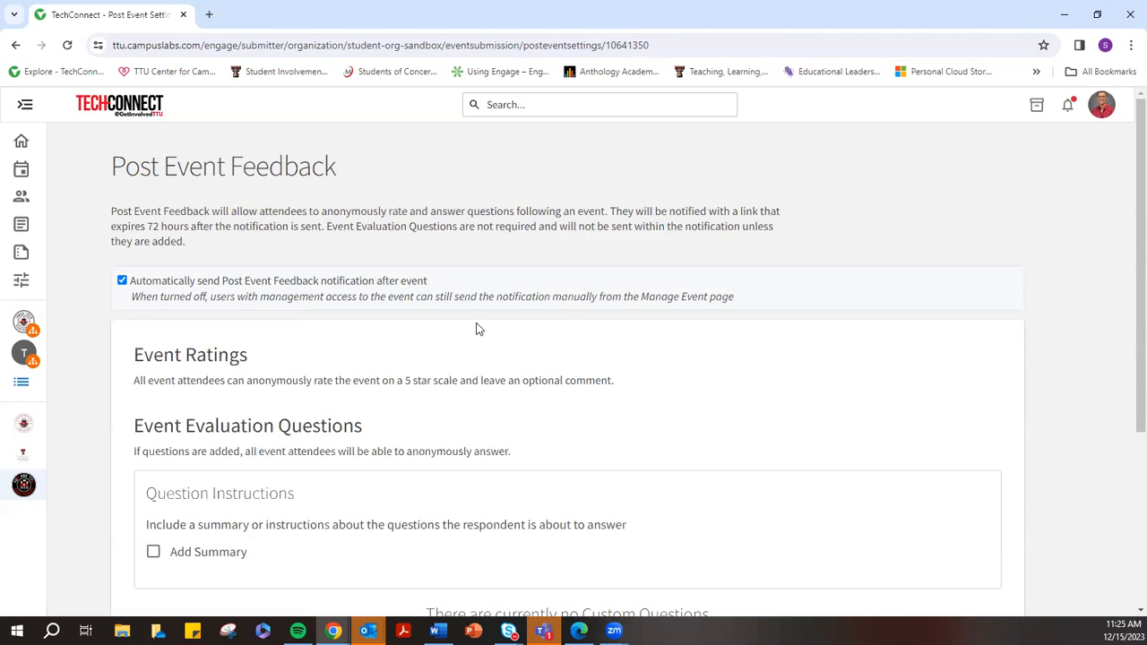
pyautogui.scroll(-3, 502, 383)
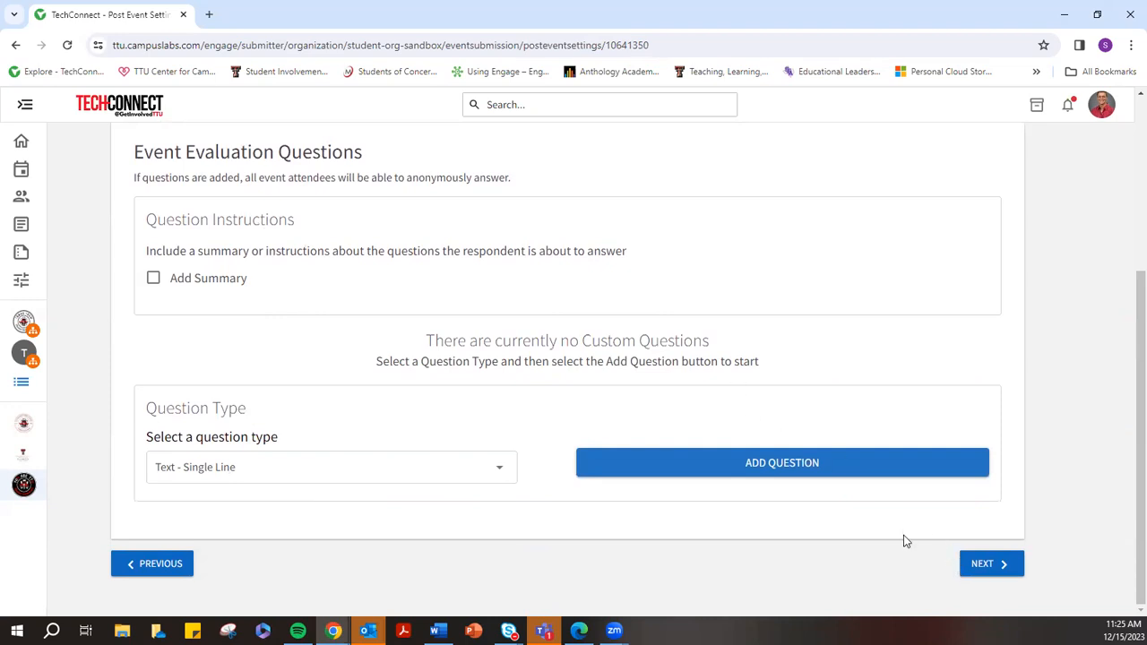
pyautogui.click(994, 568)
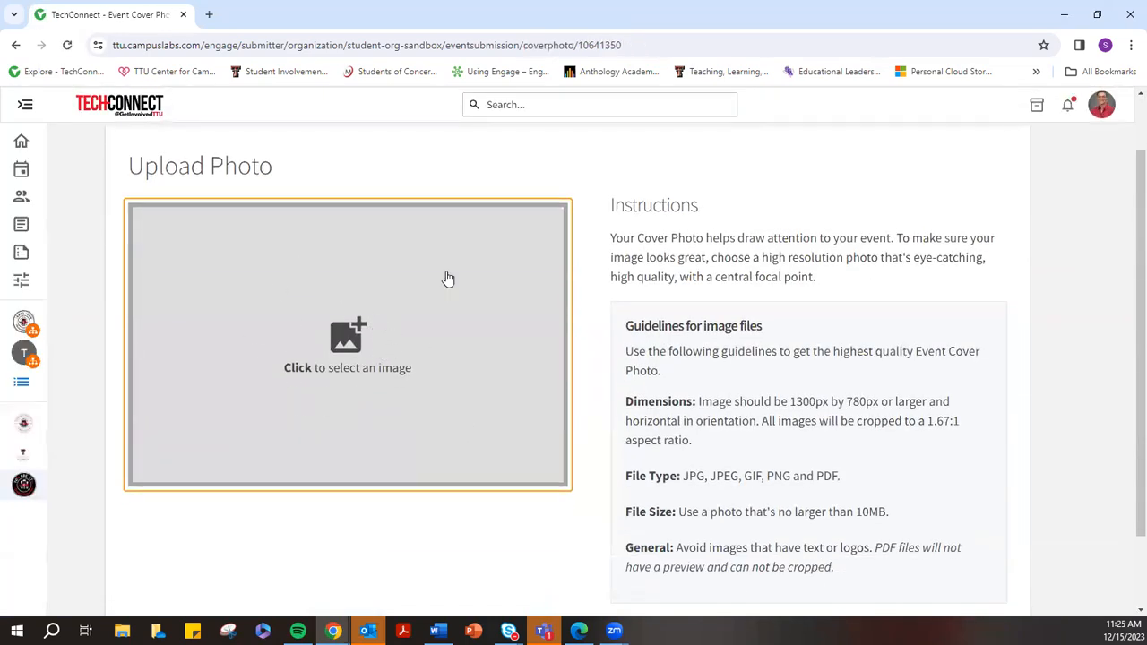
# Skip the cover photo without choosing an image, dismiss the submission prompt, and return to Post Event Feedback
pyautogui.scroll(-1, 371, 340)
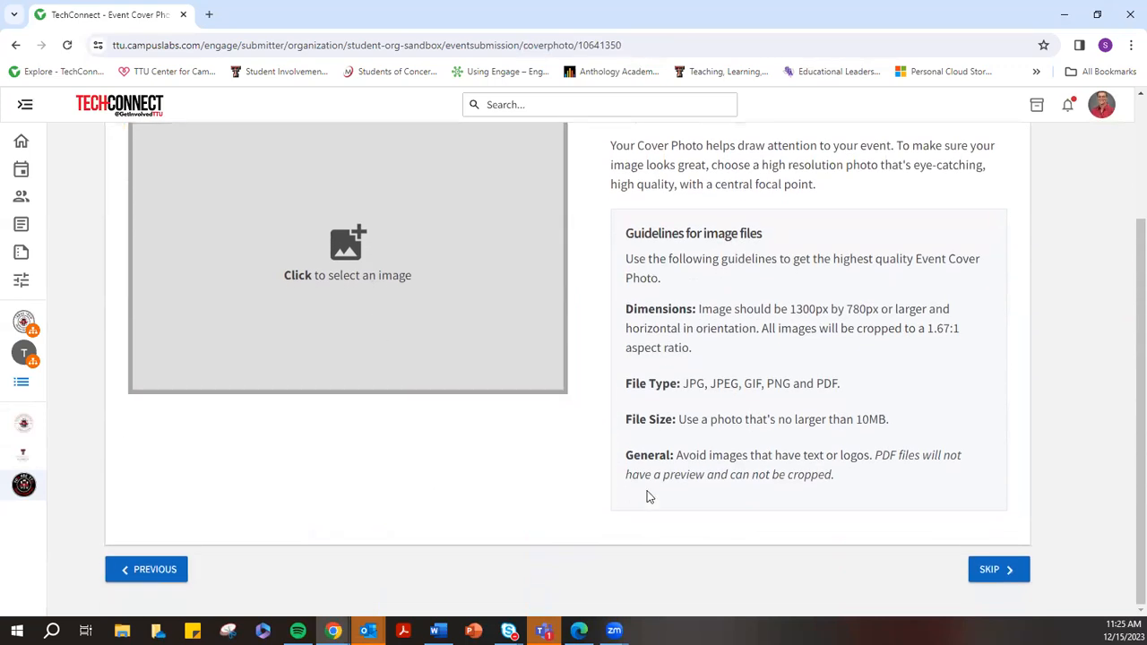
pyautogui.click(1002, 576)
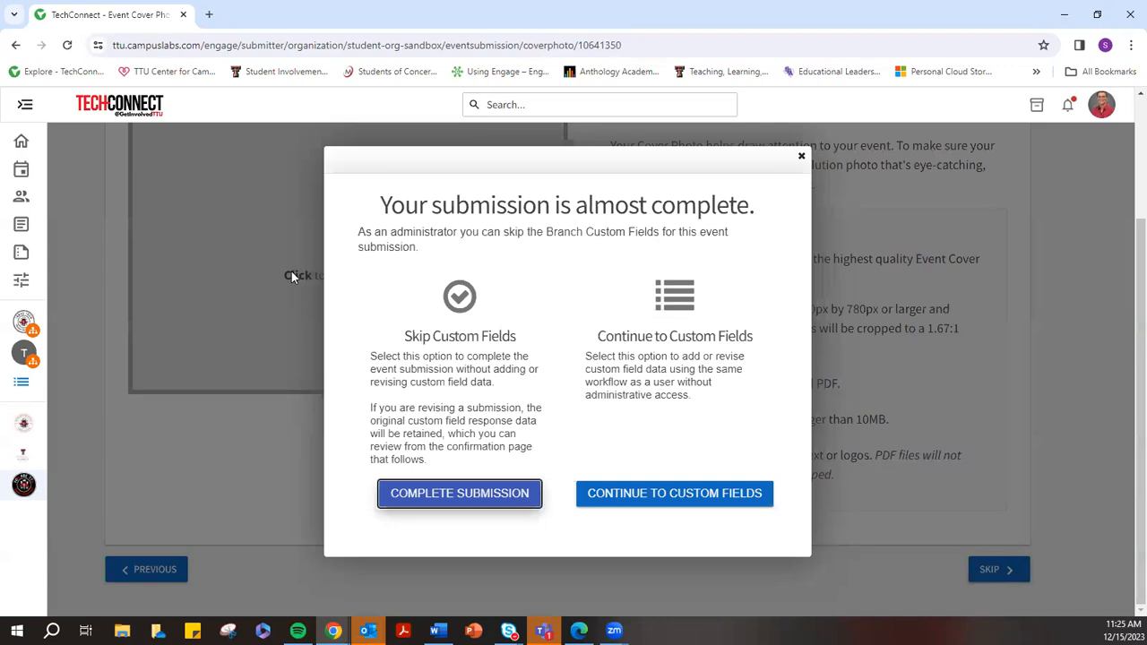
pyautogui.click(801, 157)
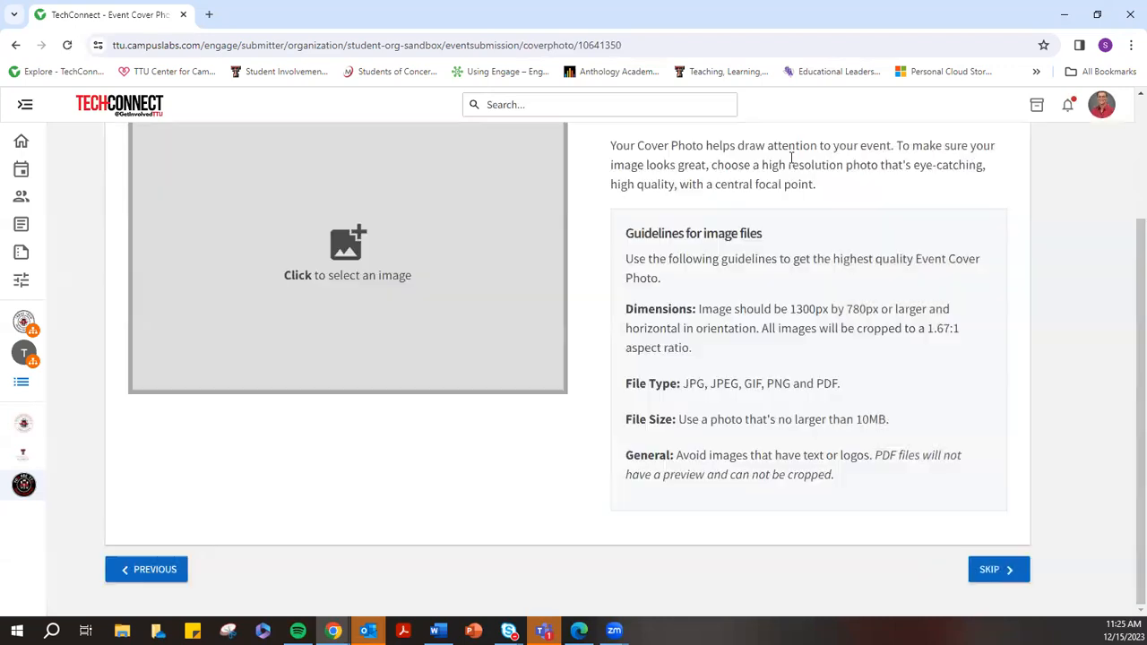
pyautogui.click(342, 250)
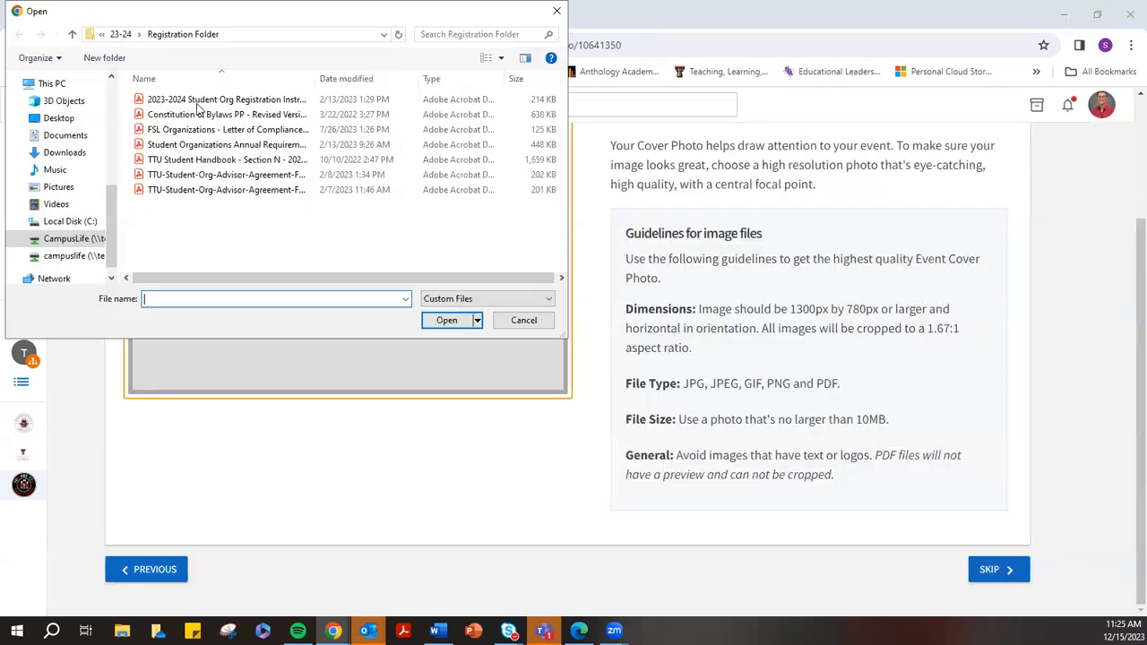
pyautogui.click(536, 319)
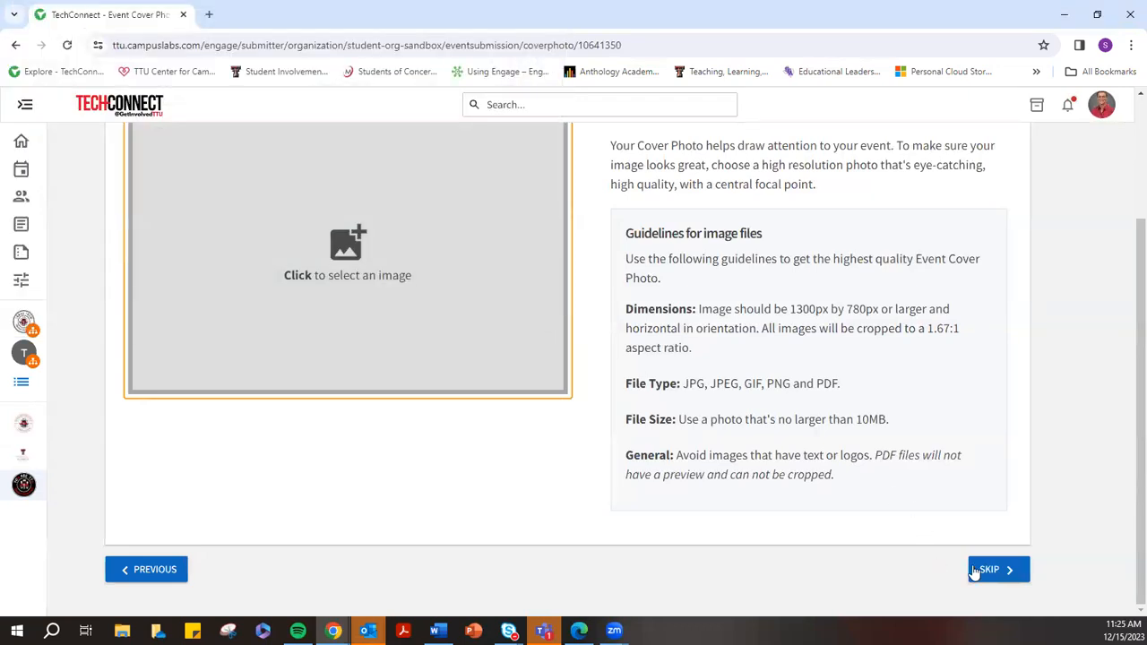
pyautogui.click(976, 573)
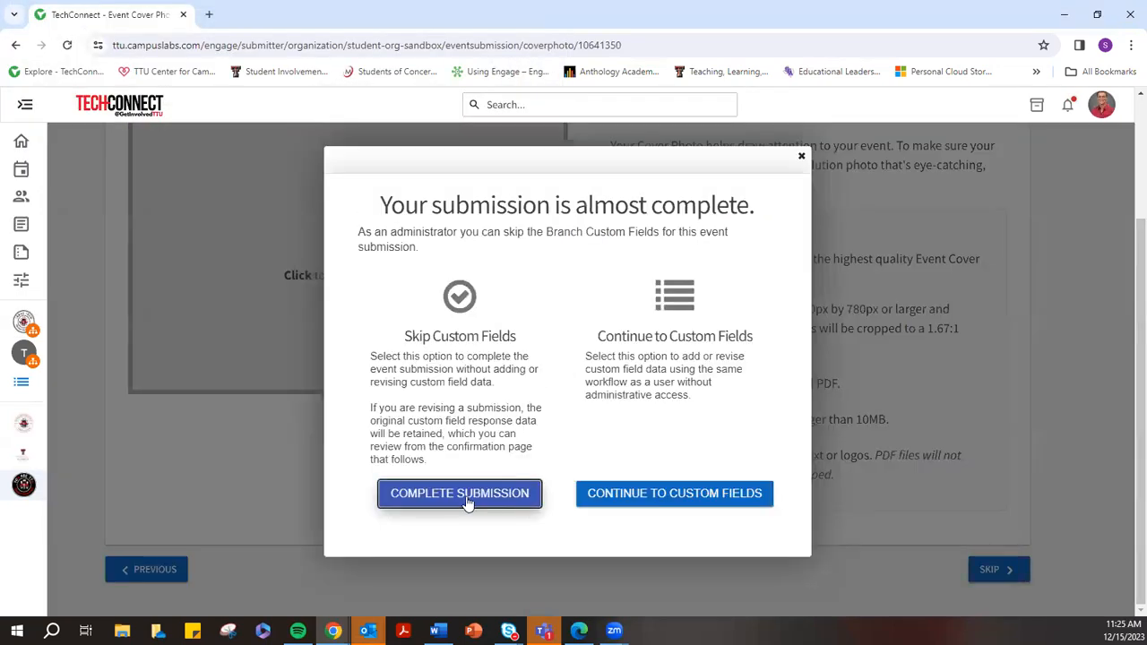
pyautogui.click(802, 159)
pyautogui.scroll(3, 342, 361)
pyautogui.scroll(-2, 341, 360)
pyautogui.click(153, 571)
# Step back through RSVP settings to the Winter End of Semester Social's Edit Event page and expand site navigation
pyautogui.scroll(-3, 263, 579)
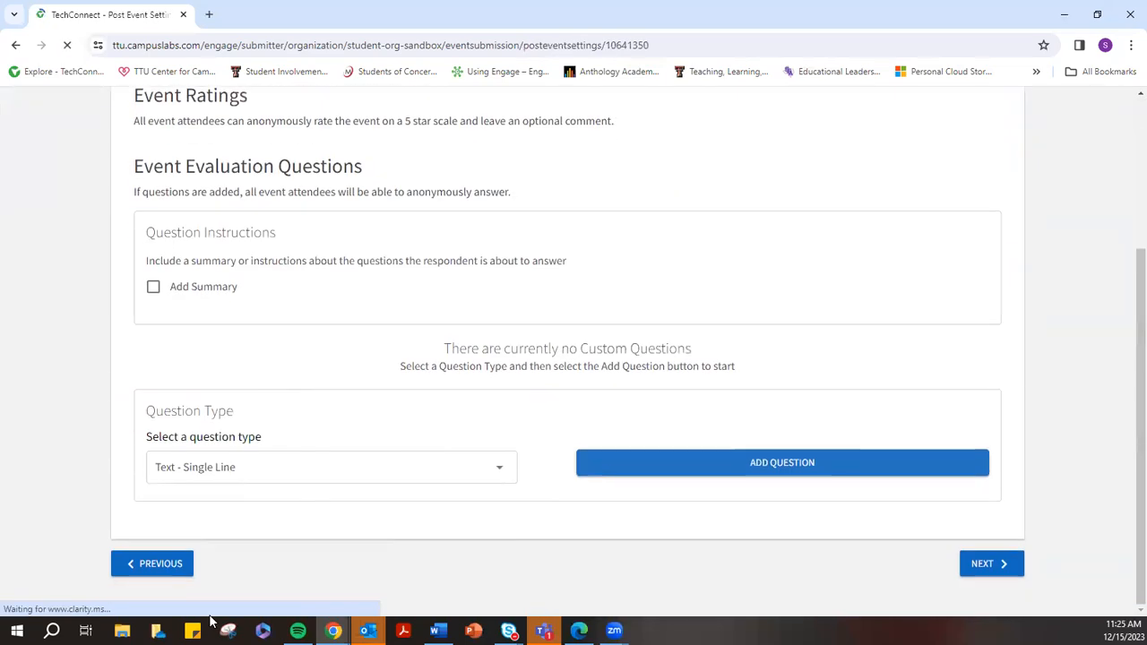
pyautogui.scroll(-2, 179, 573)
pyautogui.click(166, 566)
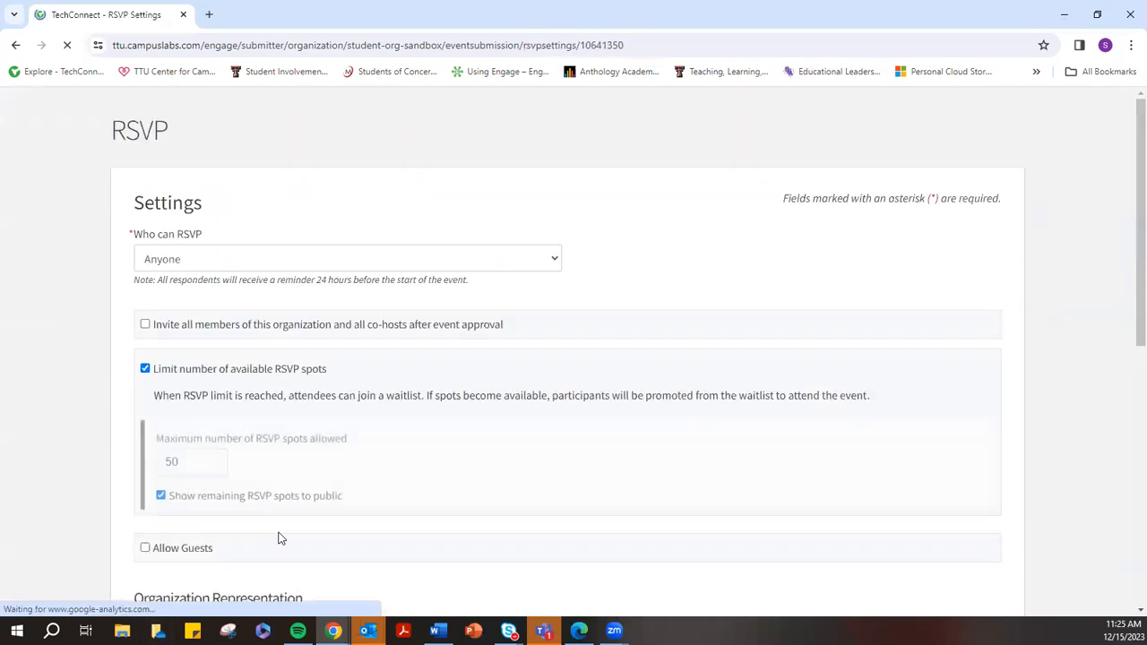
pyautogui.scroll(-10, 278, 538)
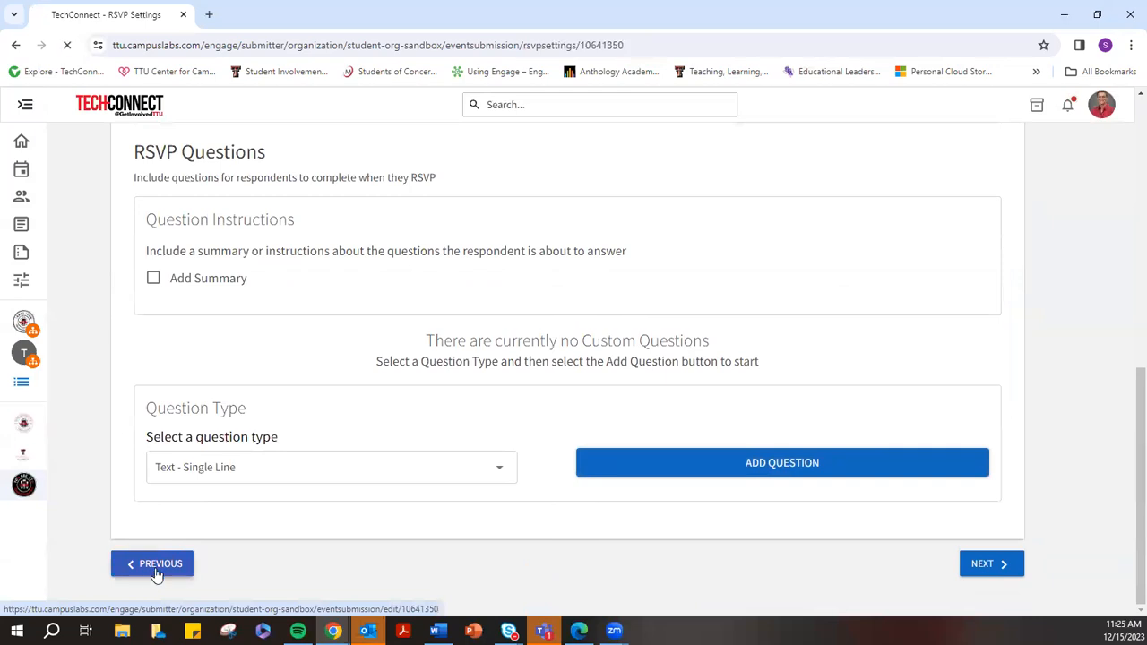
pyautogui.click(156, 568)
pyautogui.scroll(-10, 215, 533)
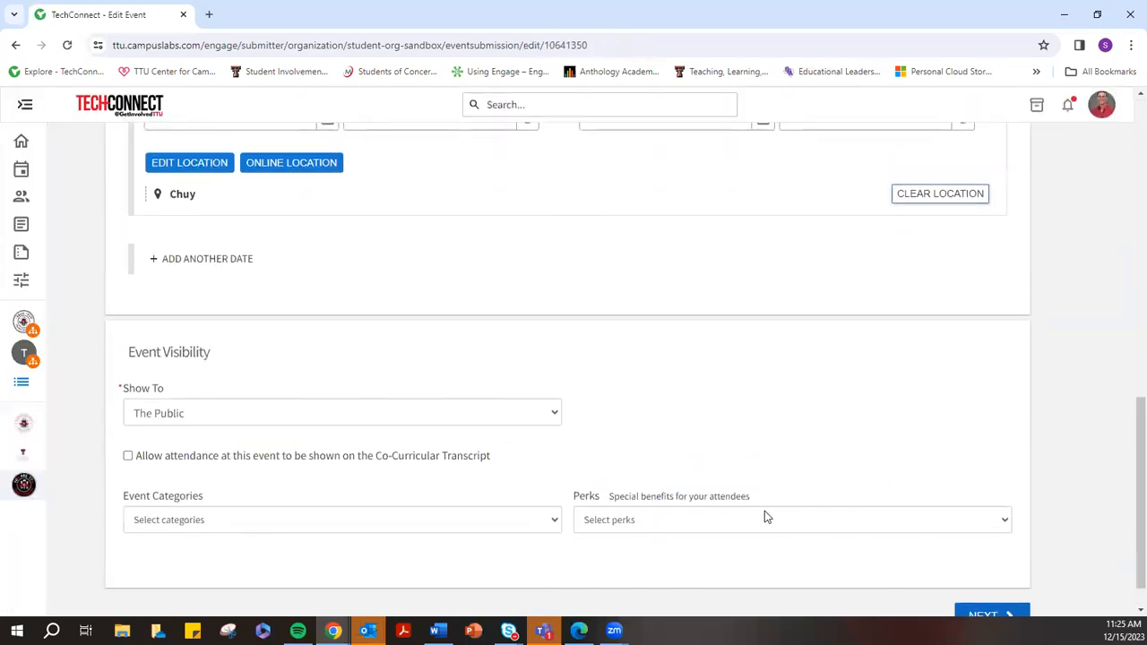
pyautogui.scroll(10, 594, 469)
pyautogui.scroll(-5, 578, 439)
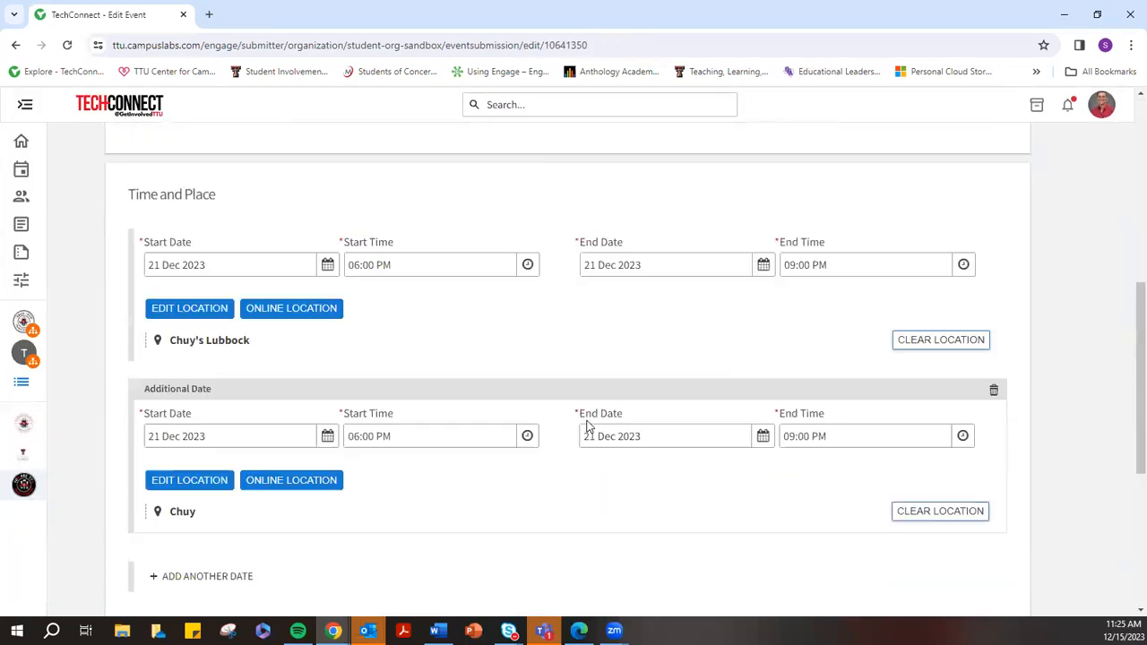
pyautogui.scroll(-4, 587, 424)
pyautogui.scroll(10, 589, 424)
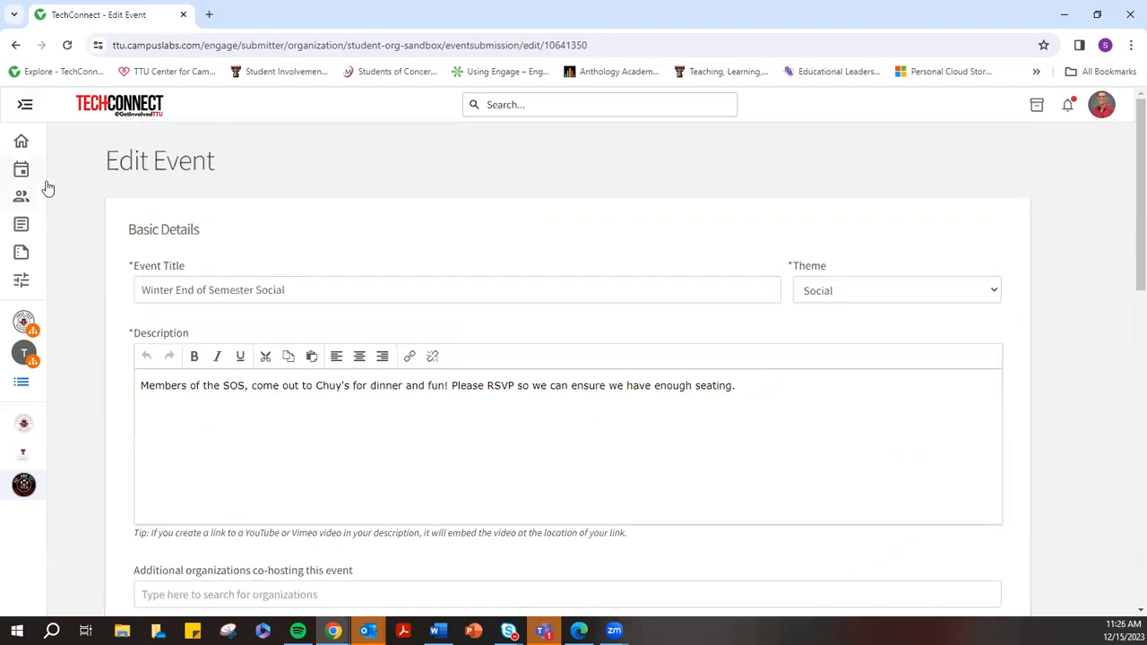
pyautogui.scroll(-2, 477, 373)
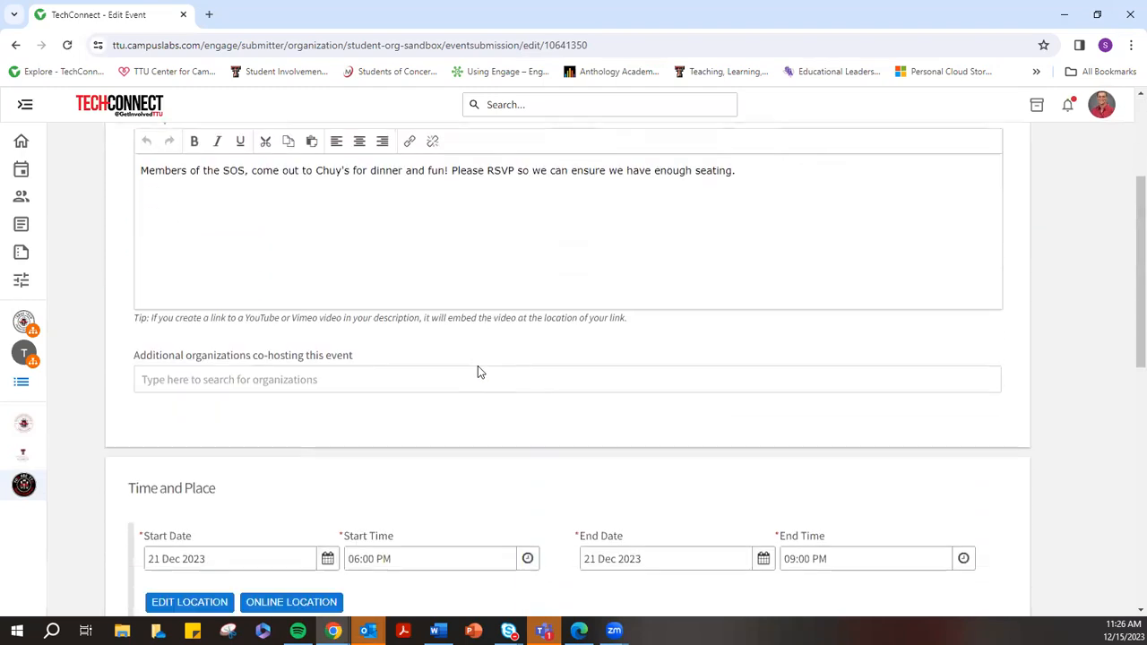
pyautogui.scroll(2, 481, 366)
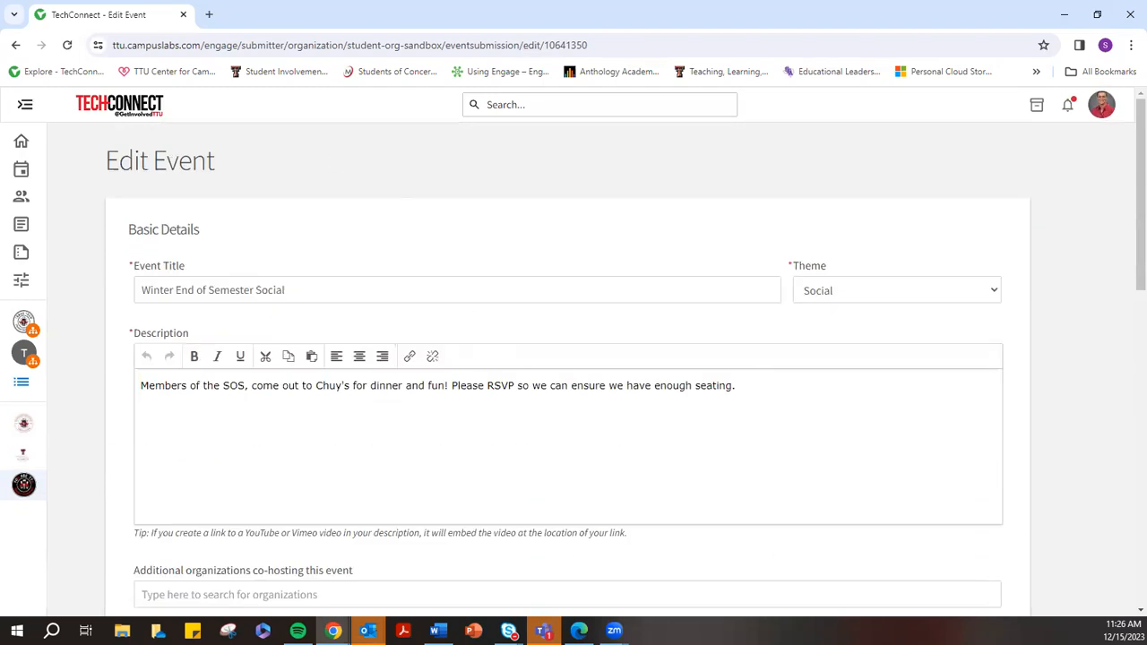
pyautogui.click(26, 106)
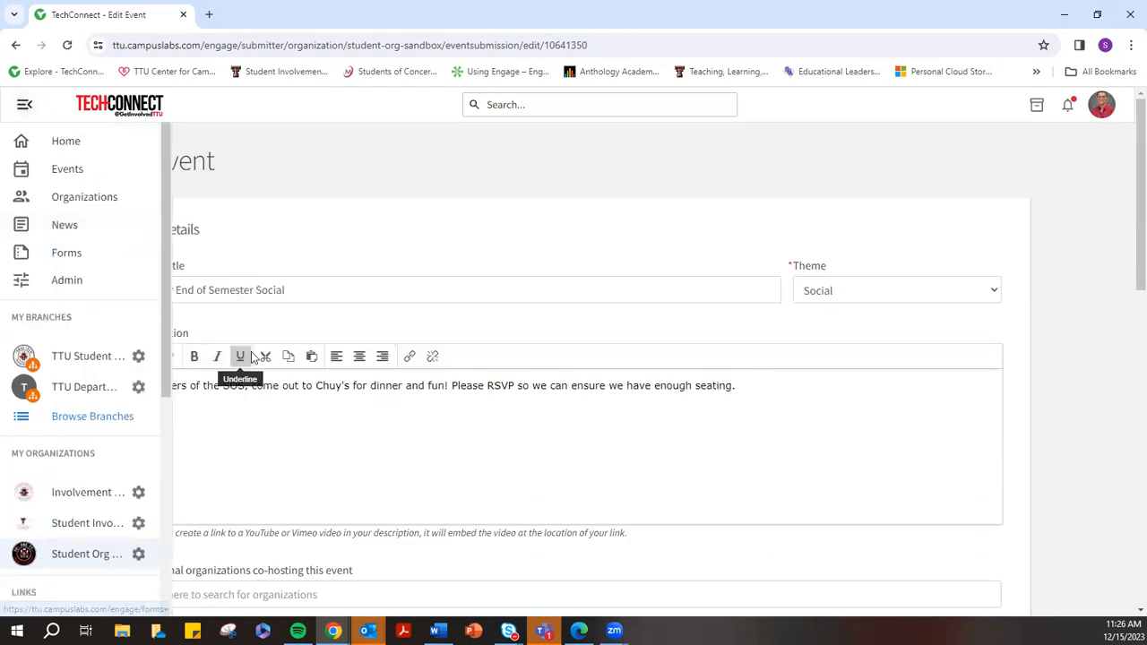
pyautogui.click(139, 555)
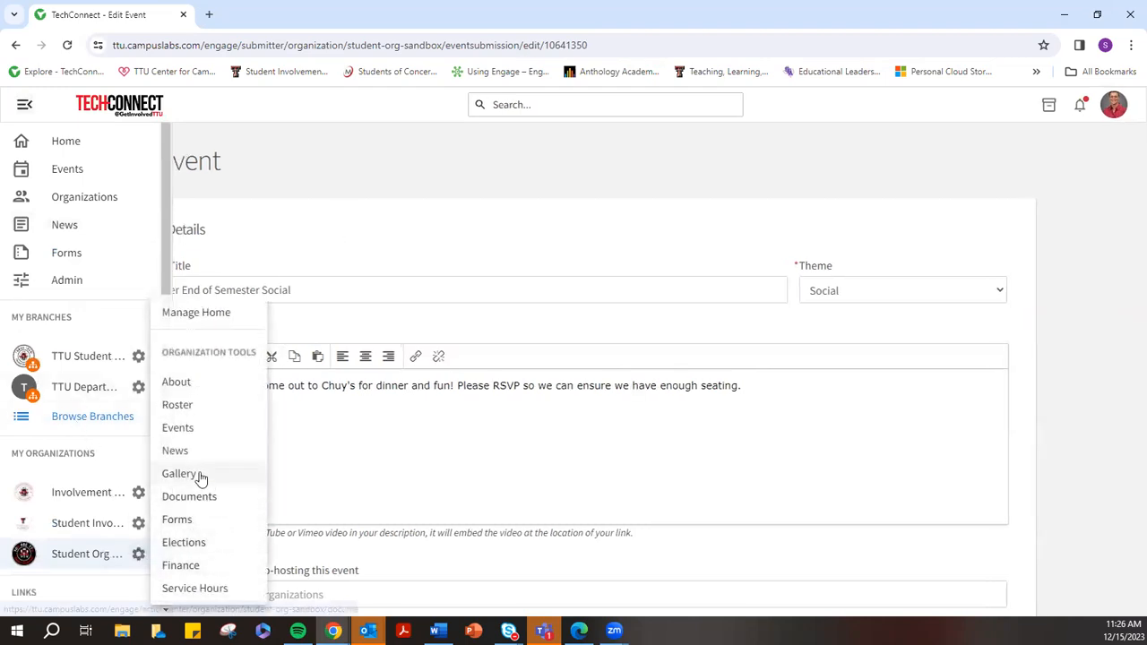
pyautogui.click(181, 428)
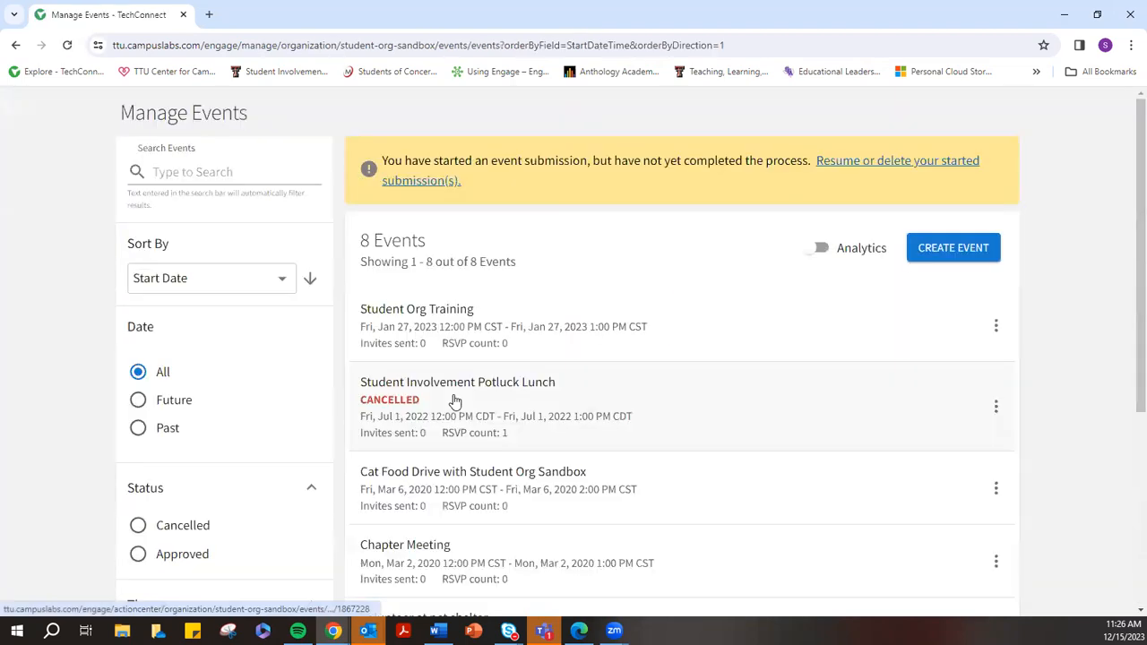
pyautogui.click(443, 366)
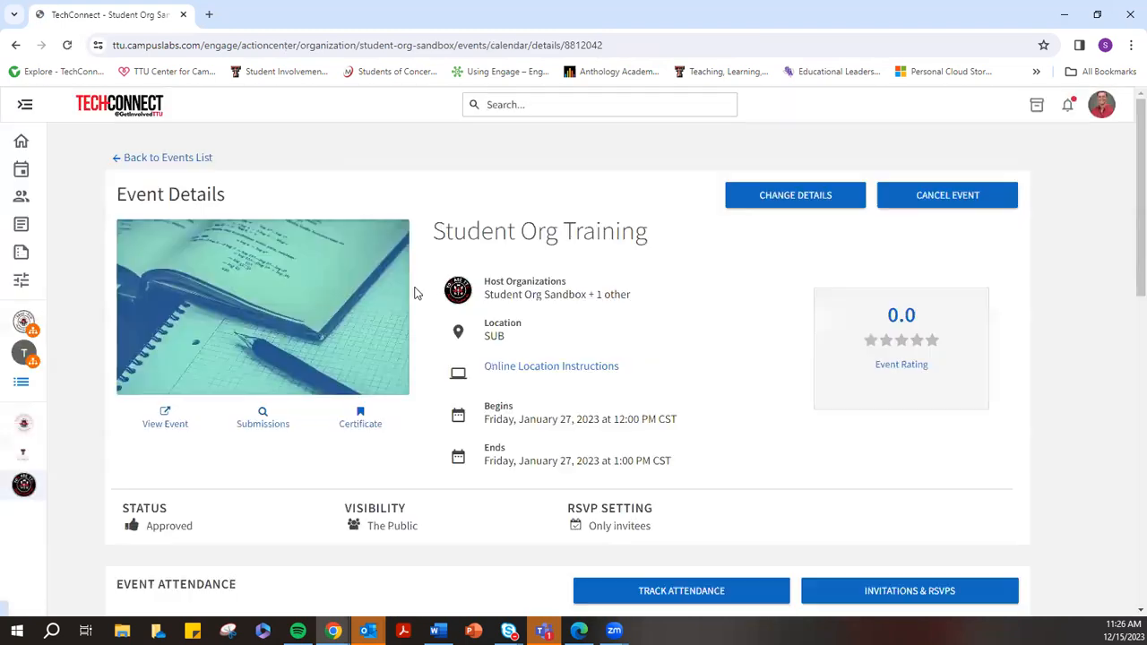
pyautogui.click(780, 205)
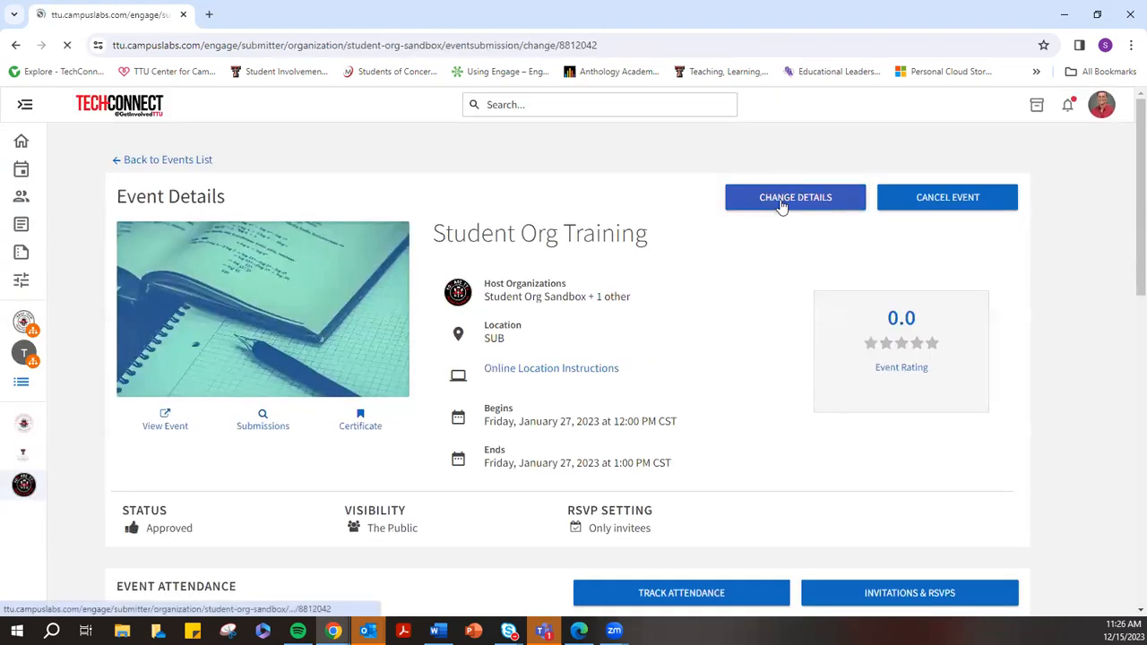
pyautogui.click(15, 44)
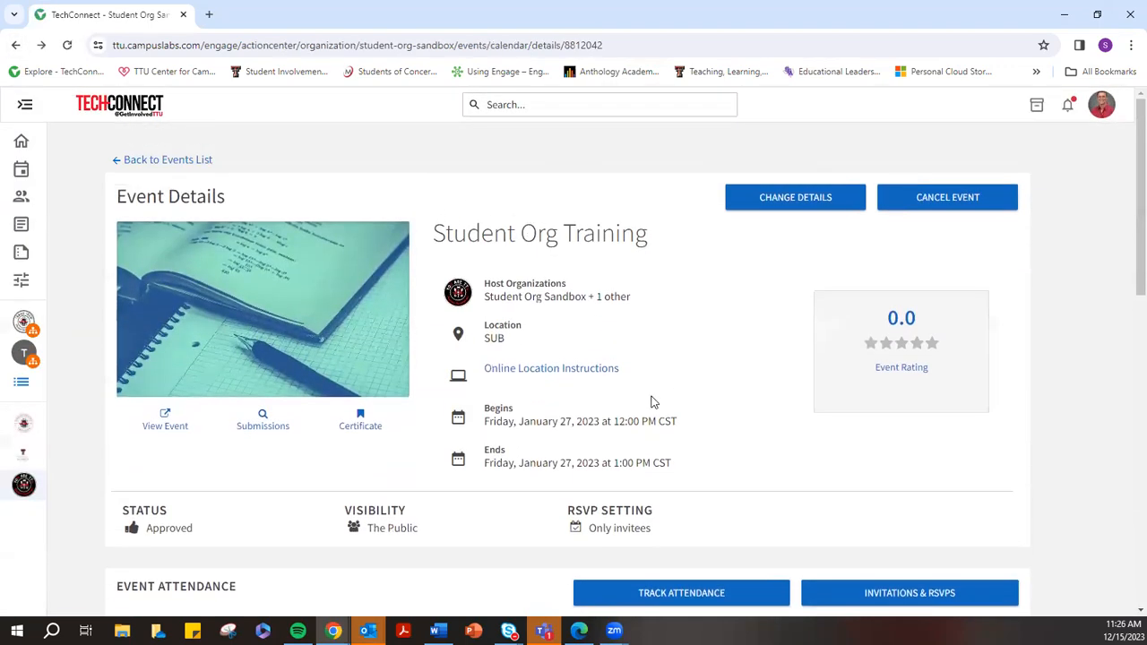
# Copy the Student Org Training attendance URL from the Event Attendance section
pyautogui.scroll(-1, 693, 362)
pyautogui.scroll(-4, 705, 350)
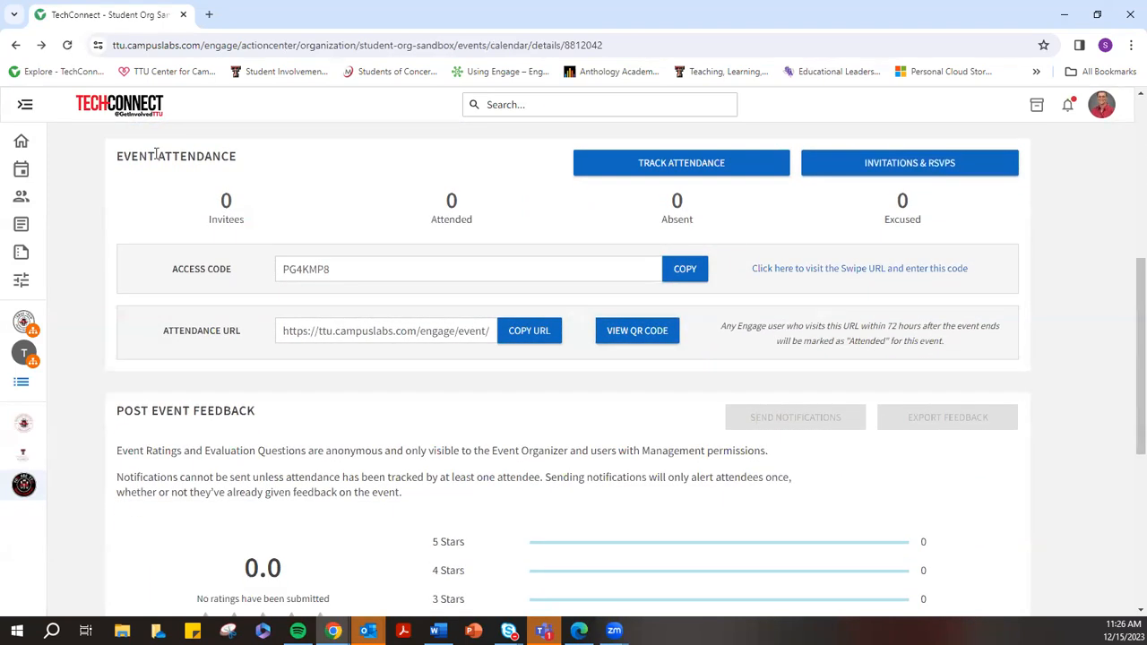
pyautogui.moveTo(124, 156); pyautogui.dragTo(231, 156)
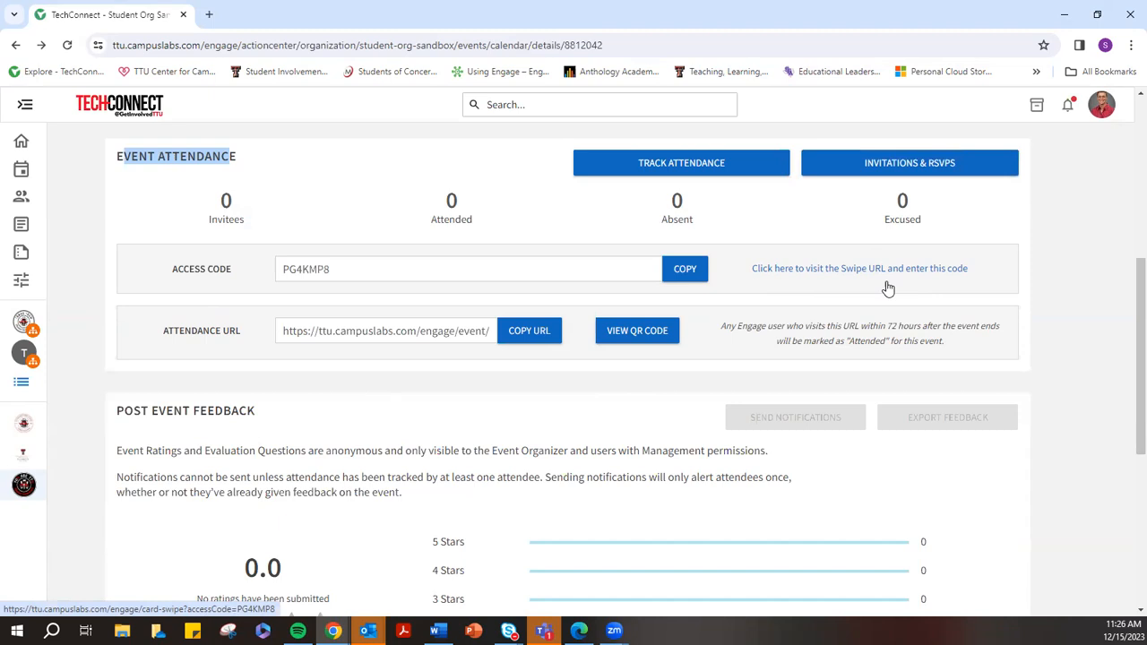
pyautogui.moveTo(171, 335); pyautogui.dragTo(553, 307)
pyautogui.click(480, 397)
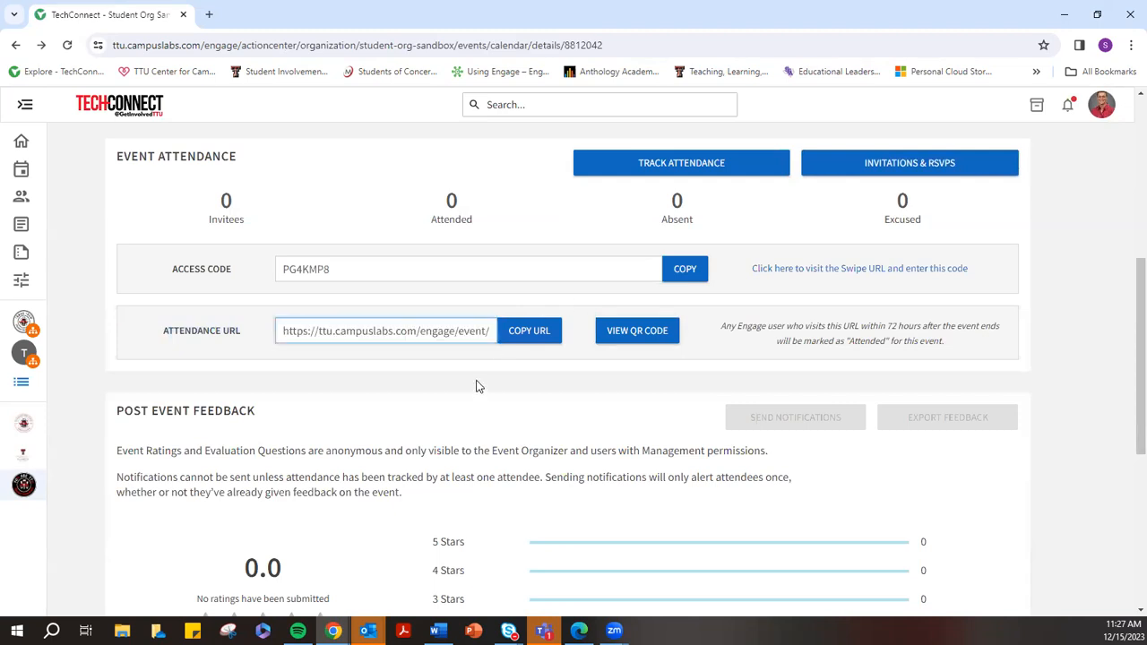
pyautogui.click(530, 332)
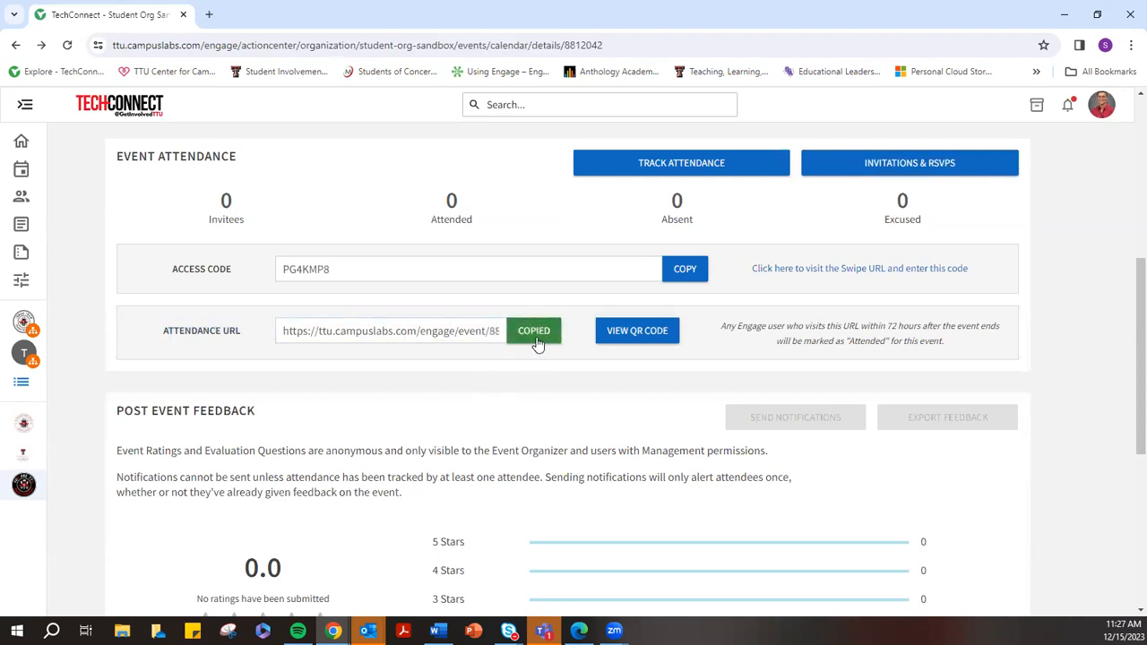
# Preview and close the attendance QR code, then open Track Attendance for the event
pyautogui.click(621, 337)
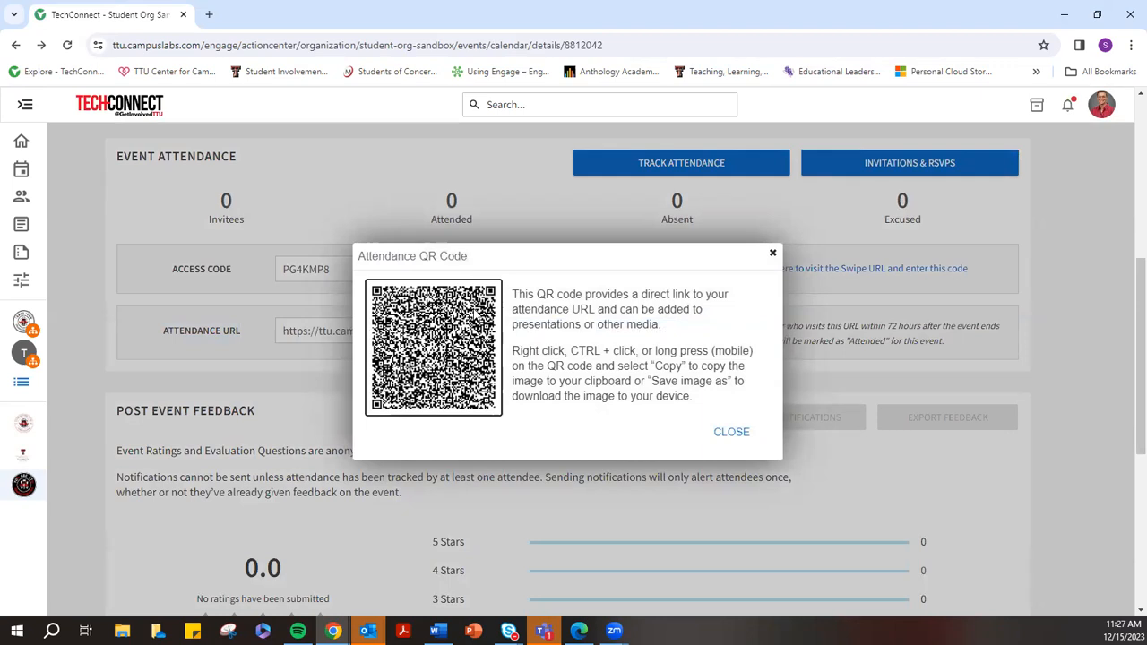
pyautogui.click(730, 434)
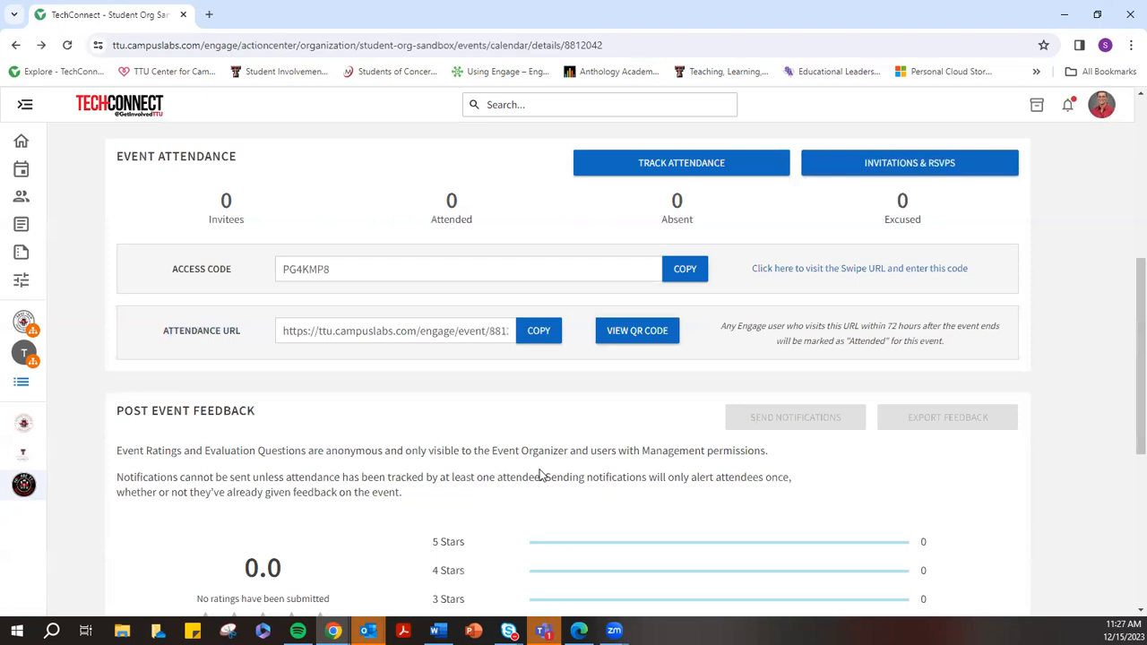
pyautogui.scroll(4, 540, 475)
pyautogui.scroll(-1, 592, 539)
pyautogui.click(720, 459)
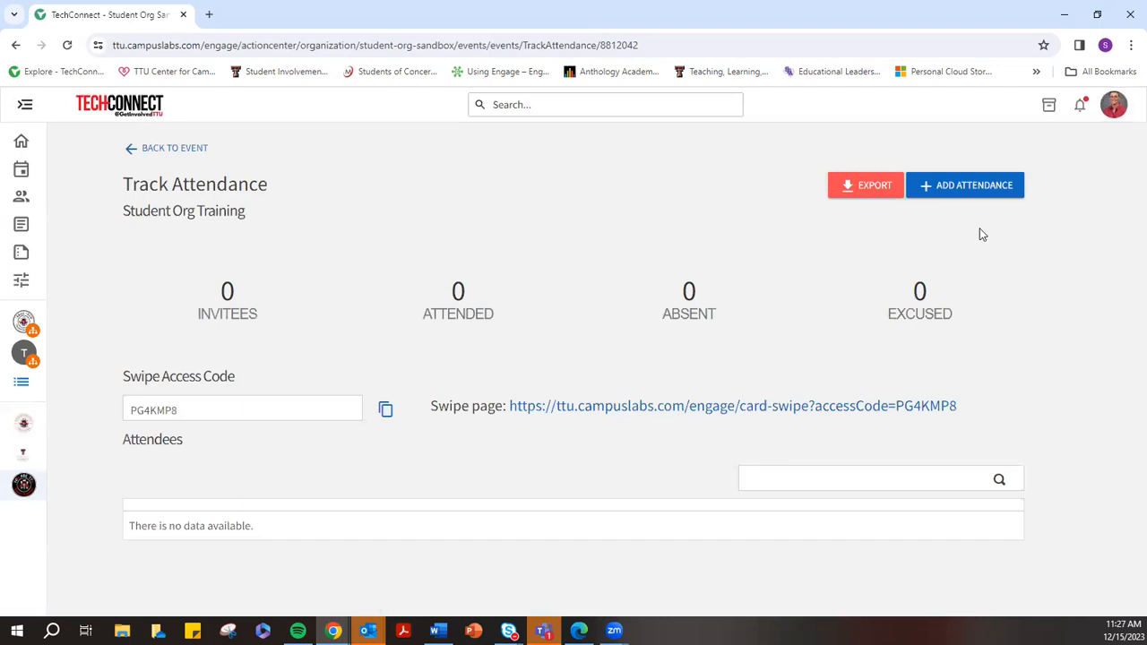
pyautogui.click(968, 186)
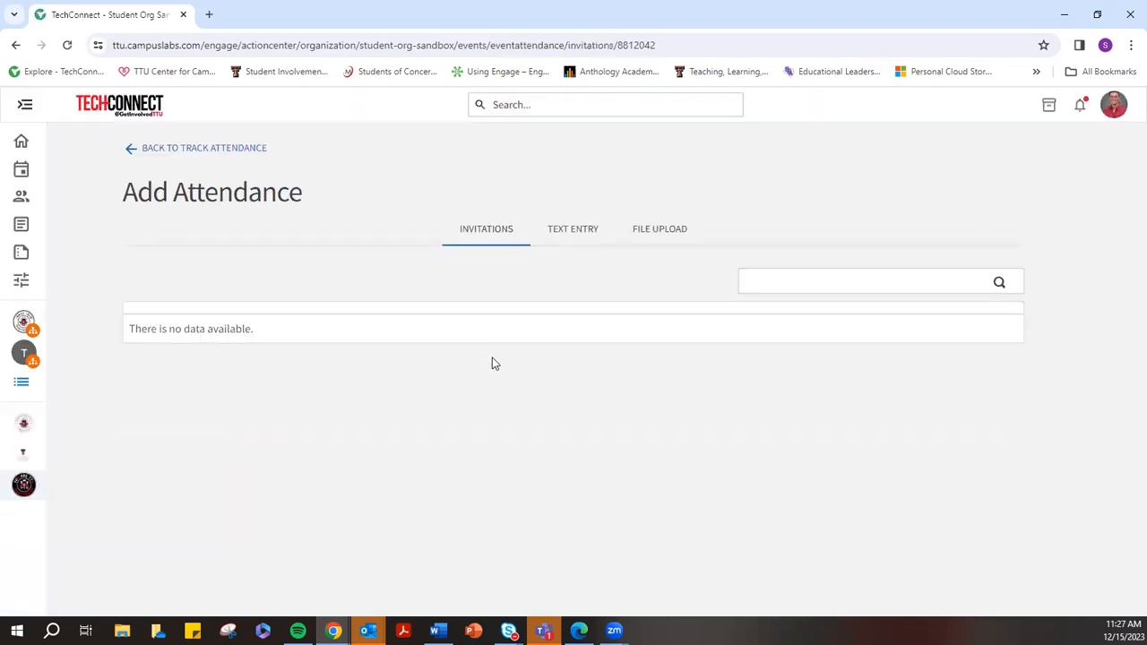
pyautogui.click(579, 235)
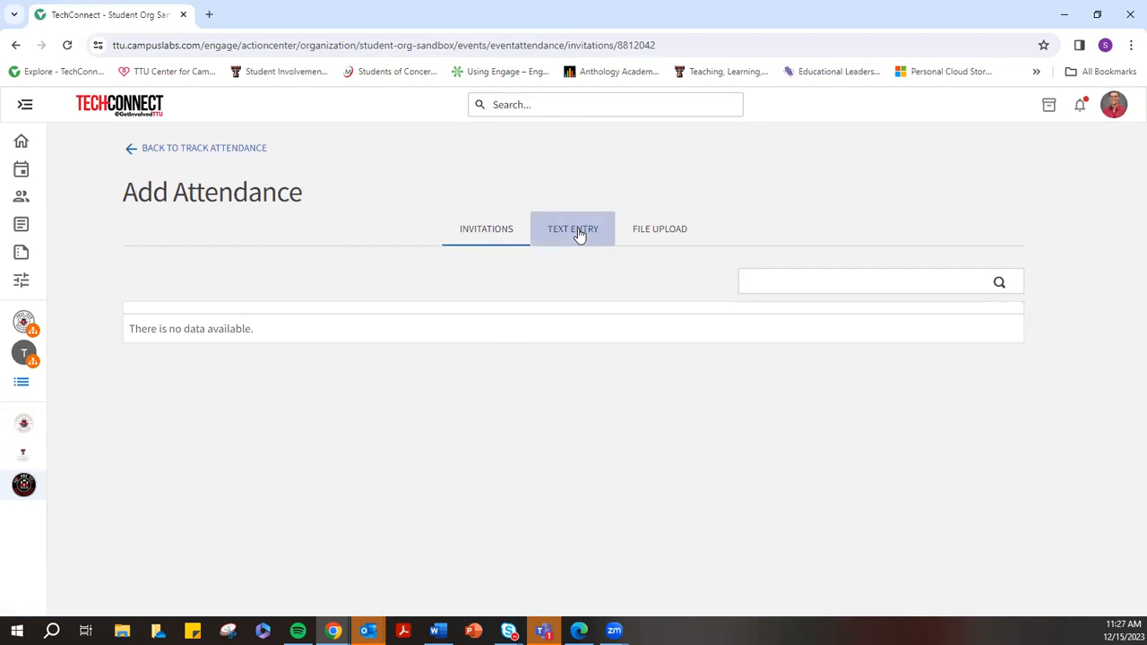
pyautogui.click(151, 450)
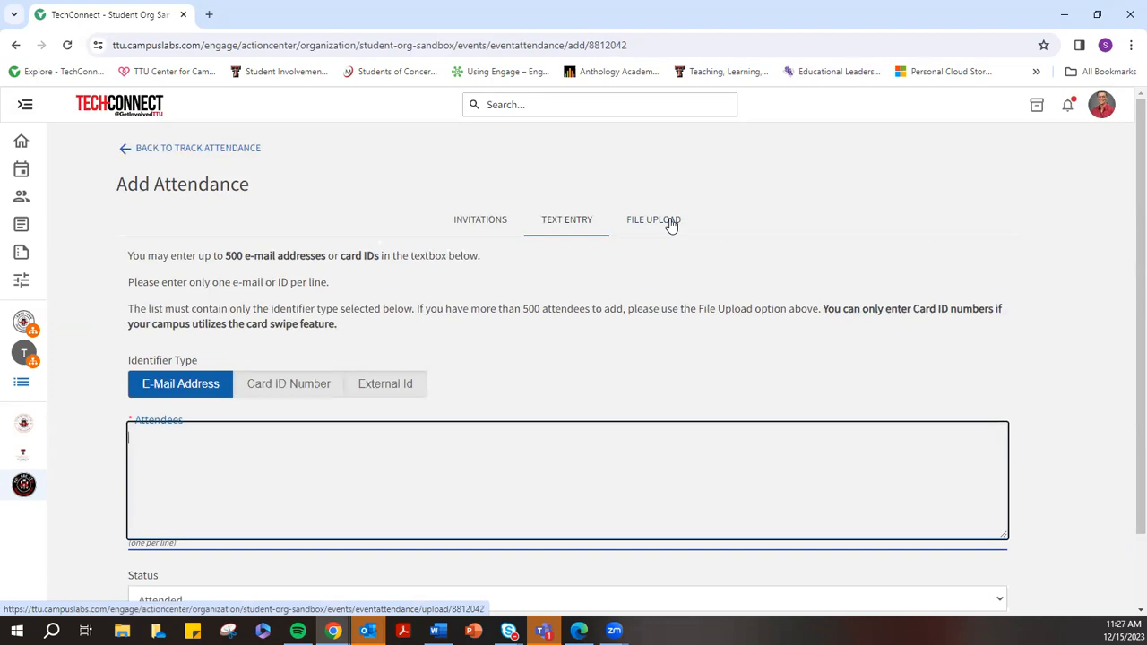
pyautogui.scroll(-1, 492, 243)
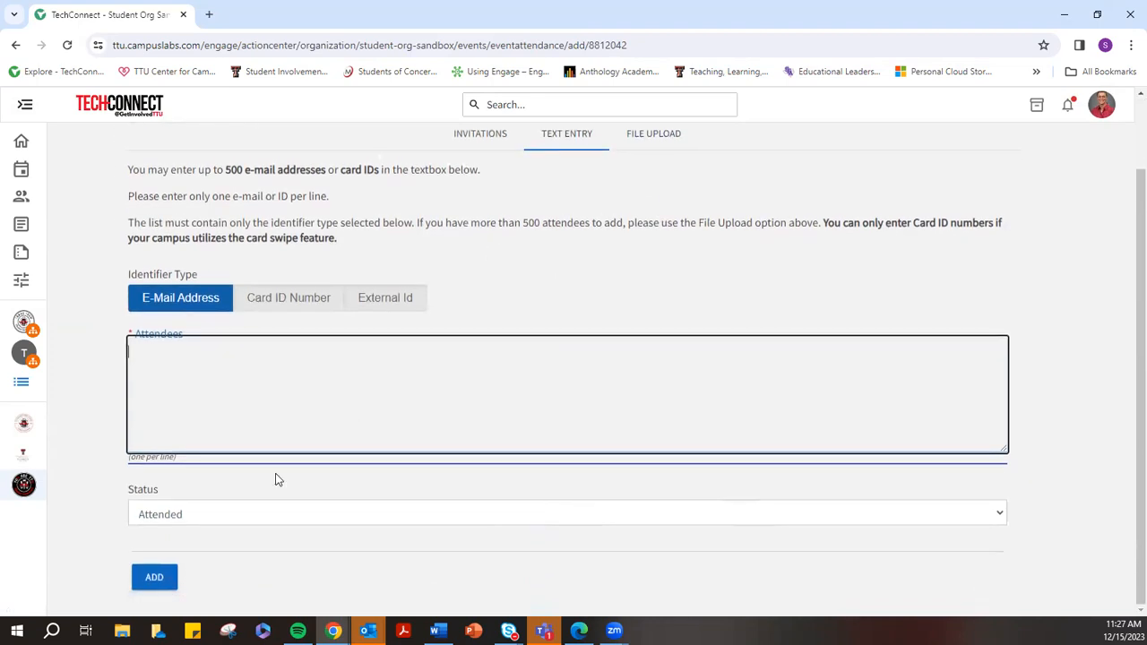
pyautogui.scroll(1, 317, 395)
pyautogui.click(243, 150)
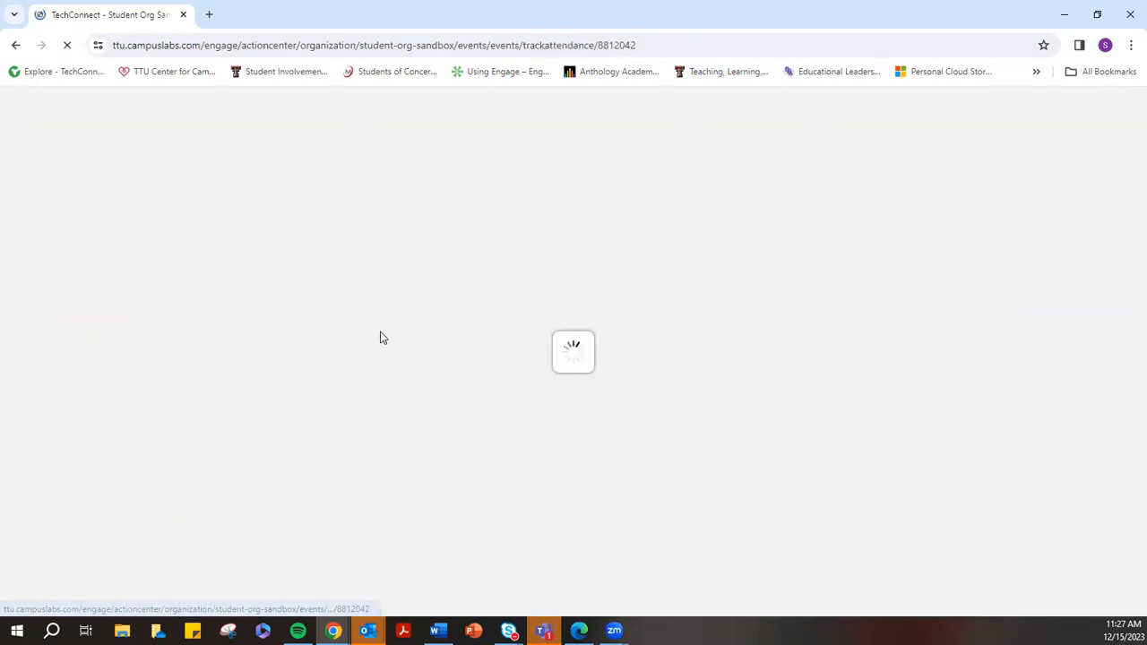
pyautogui.click(27, 109)
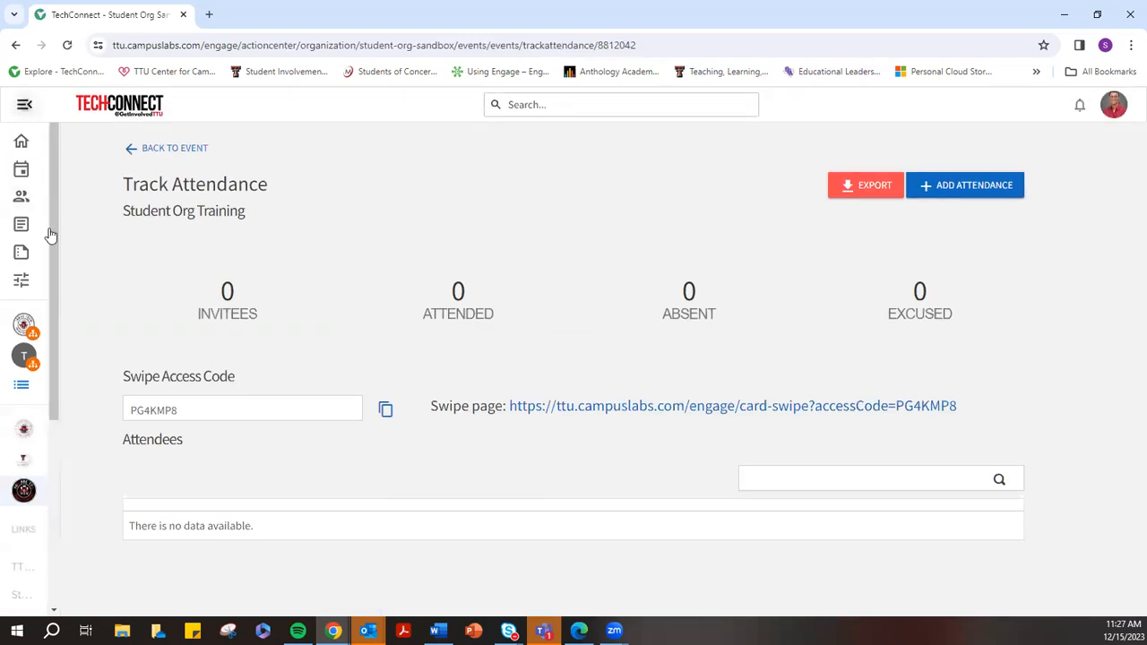
# Open Student Org Sandbox's organization tools and go to its Forms, listing 4 forms
pyautogui.click(142, 388)
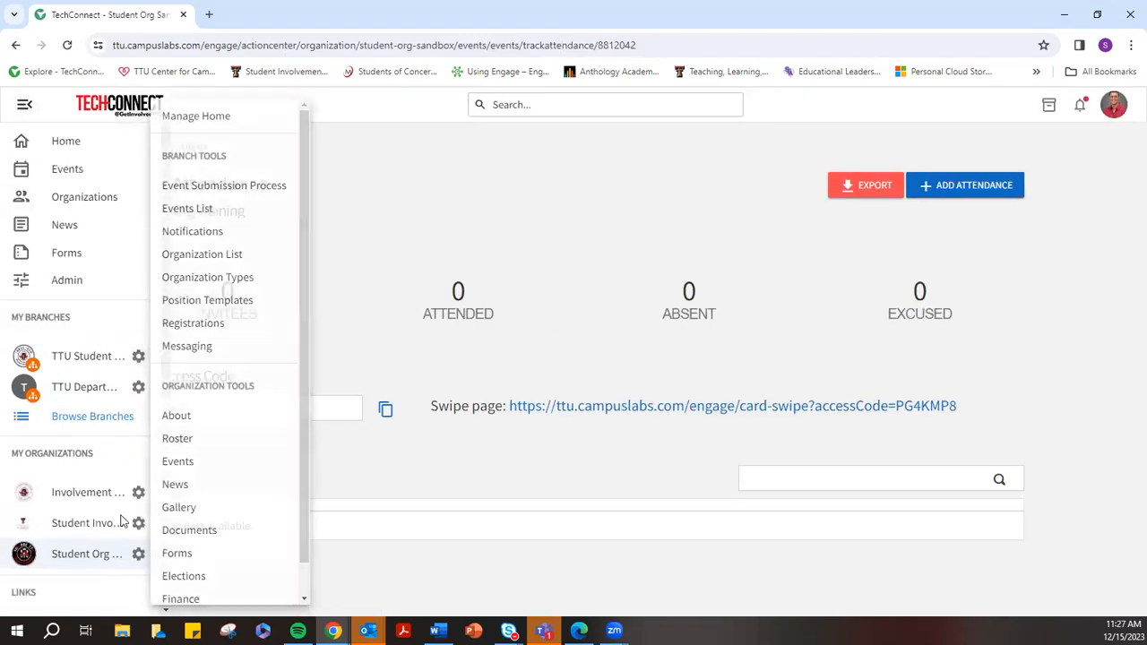
pyautogui.click(139, 555)
pyautogui.click(141, 560)
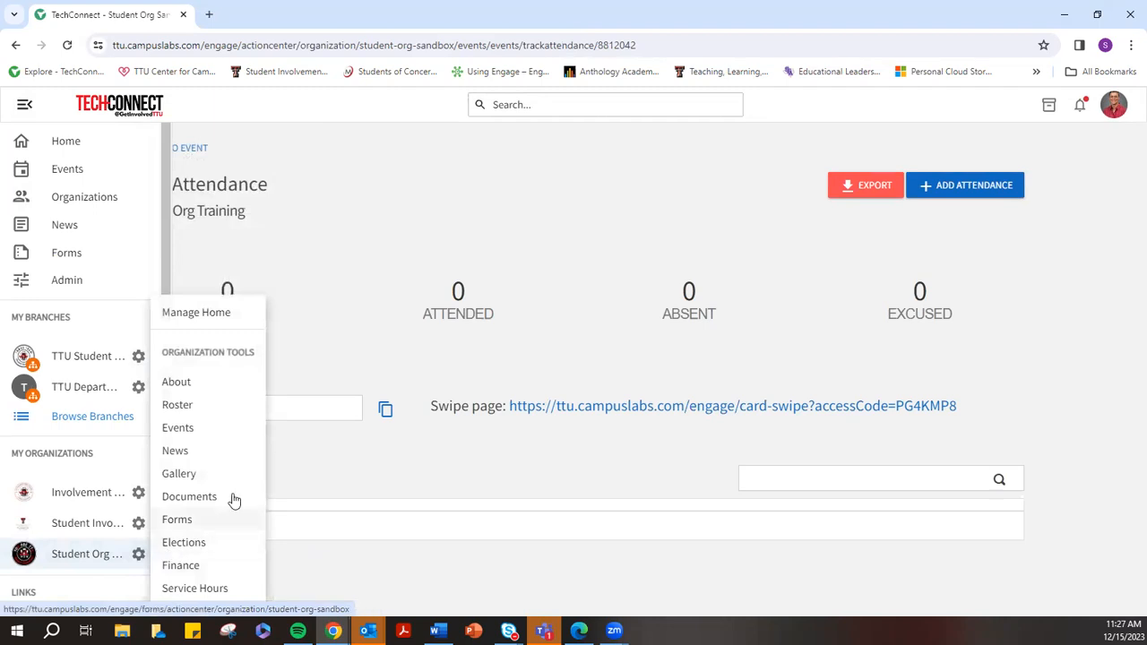
pyautogui.click(177, 520)
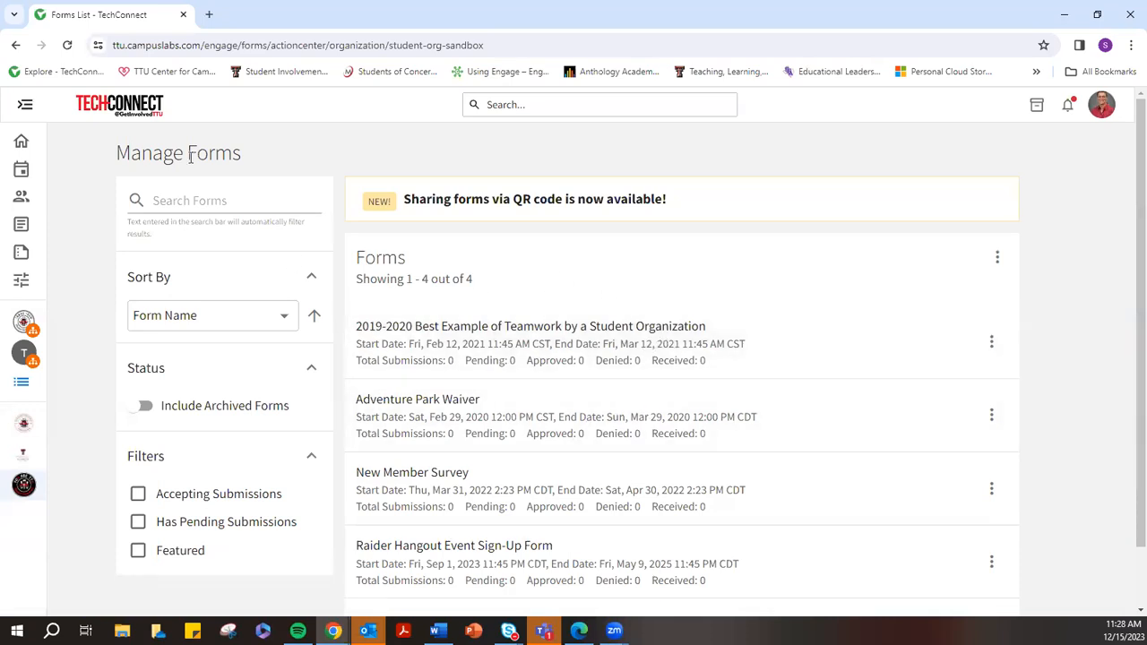
pyautogui.moveTo(119, 159); pyautogui.dragTo(274, 144)
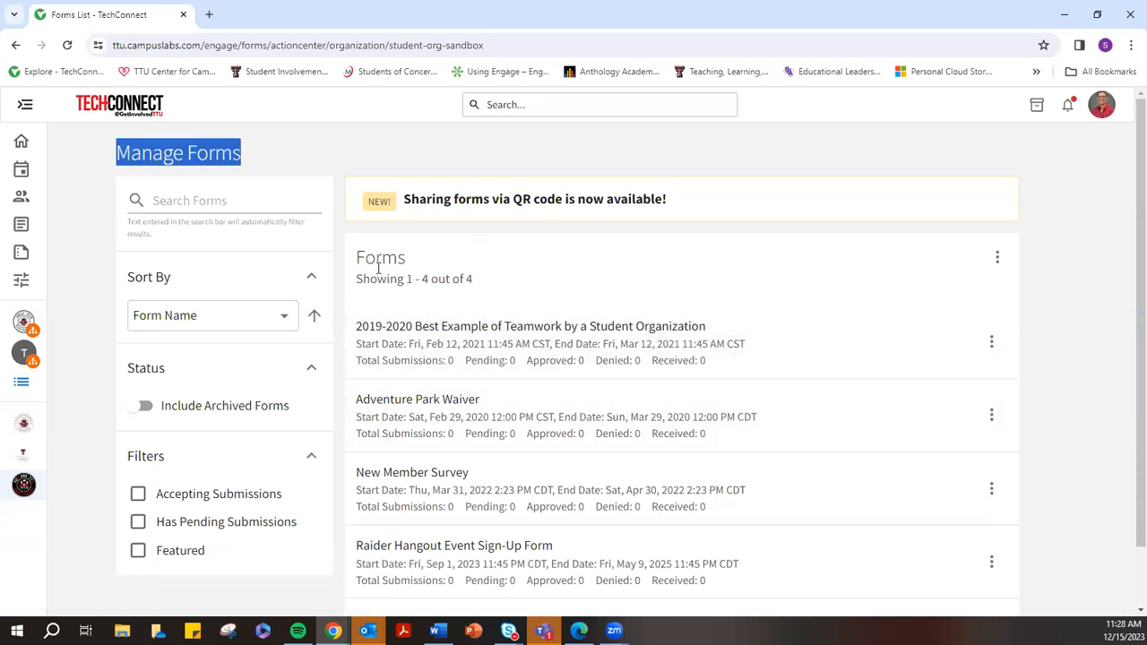
# Create a new form named '2023 RRO Student Org Fair Sign-Up Form' with status left disabled
pyautogui.moveTo(354, 265); pyautogui.dragTo(407, 262)
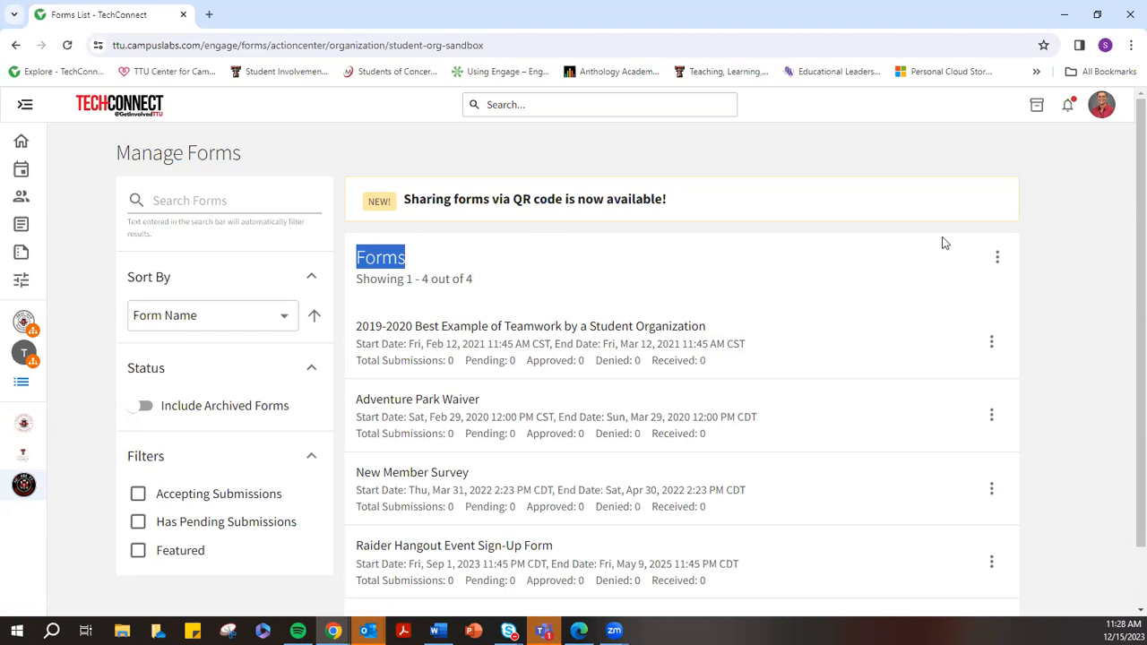
pyautogui.click(997, 260)
pyautogui.click(1028, 296)
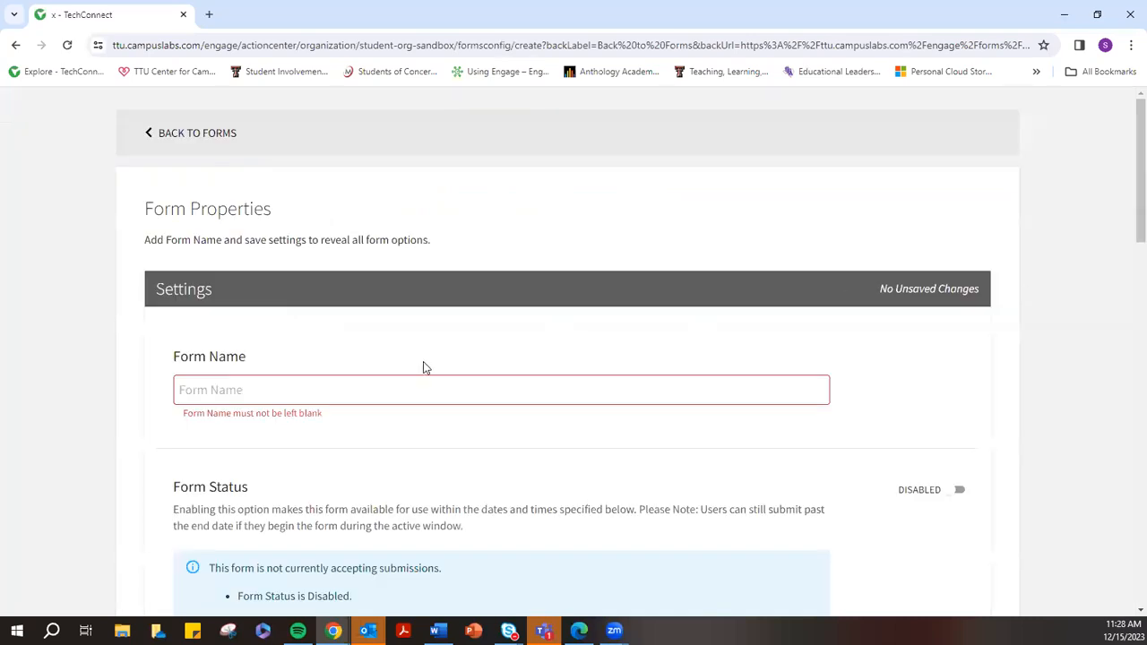
pyautogui.moveTo(147, 245); pyautogui.dragTo(313, 251)
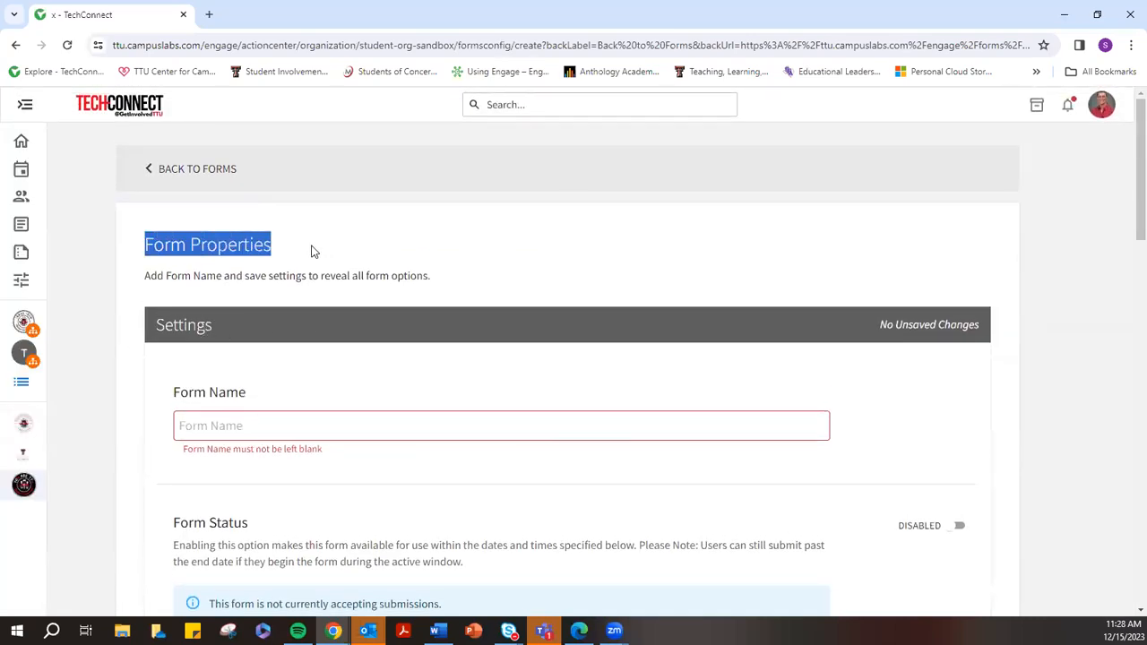
pyautogui.scroll(-3, 349, 353)
pyautogui.click(245, 210)
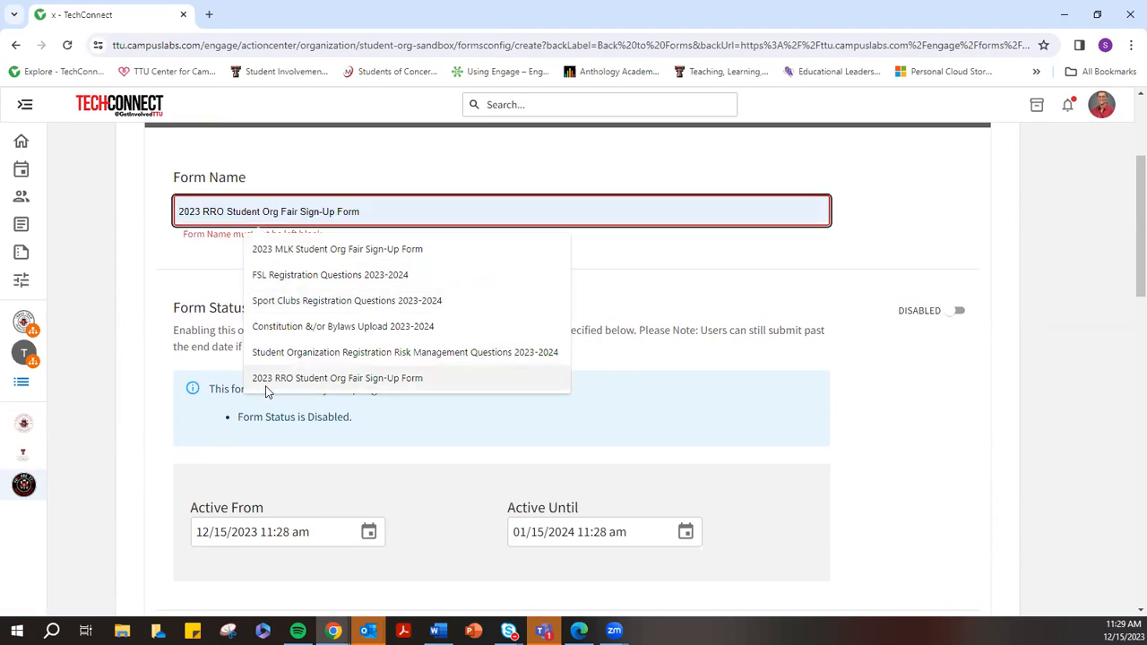
pyautogui.click(381, 380)
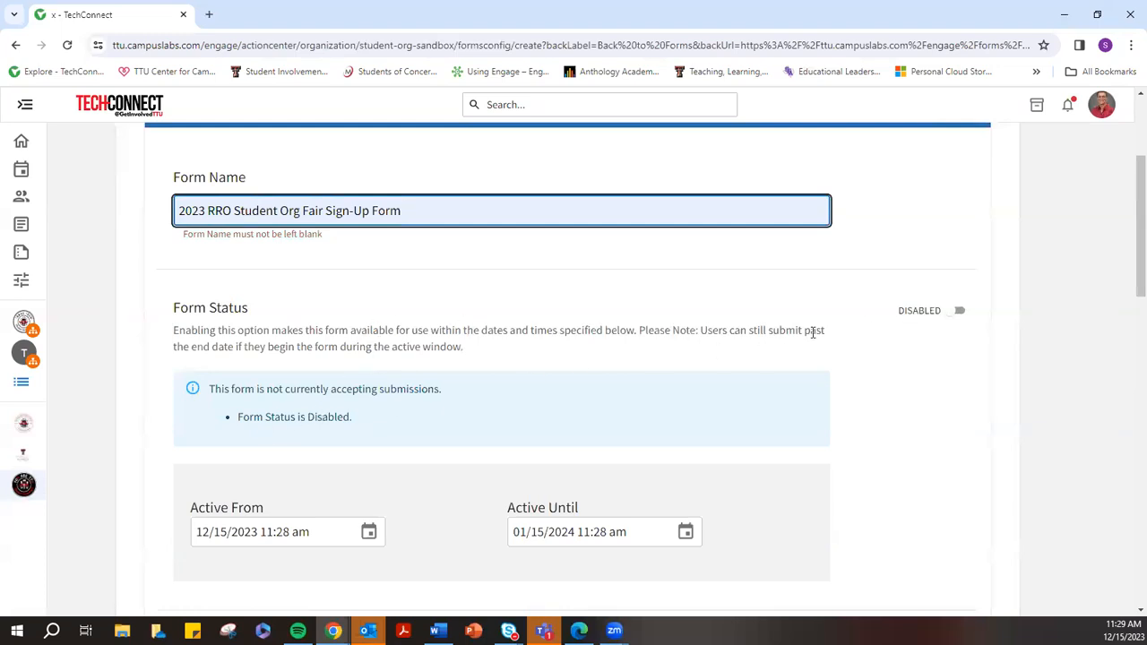
pyautogui.click(957, 318)
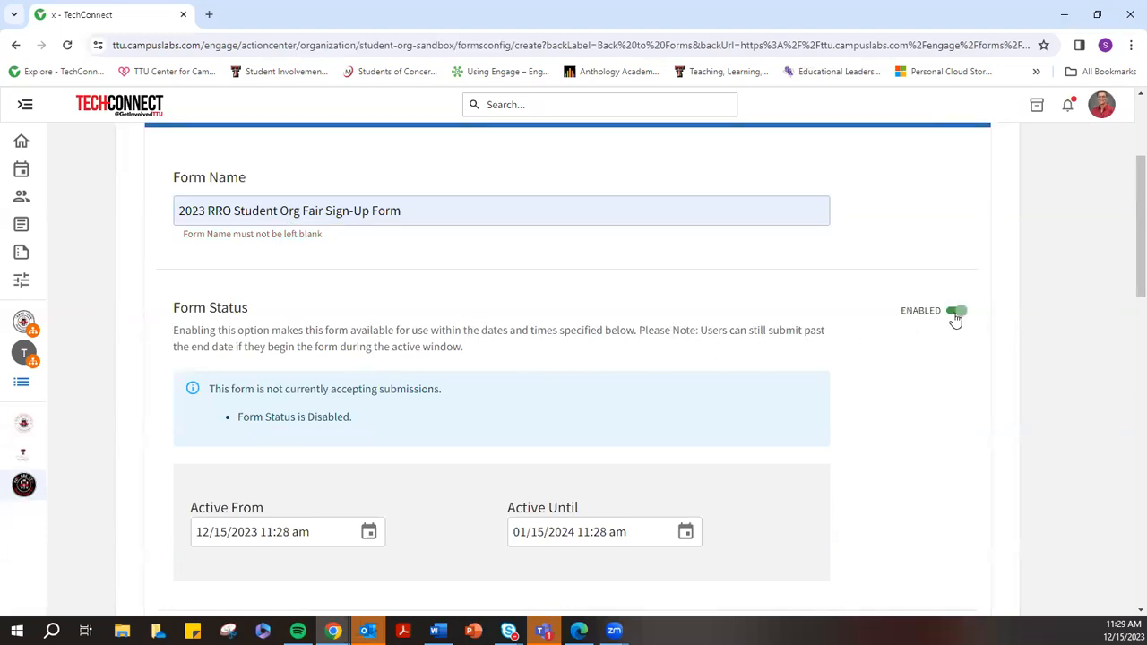
pyautogui.click(957, 314)
# Review and highlight the new form's property settings
pyautogui.scroll(-3, 170, 337)
pyautogui.moveTo(189, 293); pyautogui.dragTo(324, 279)
pyautogui.moveTo(505, 294); pyautogui.dragTo(594, 290)
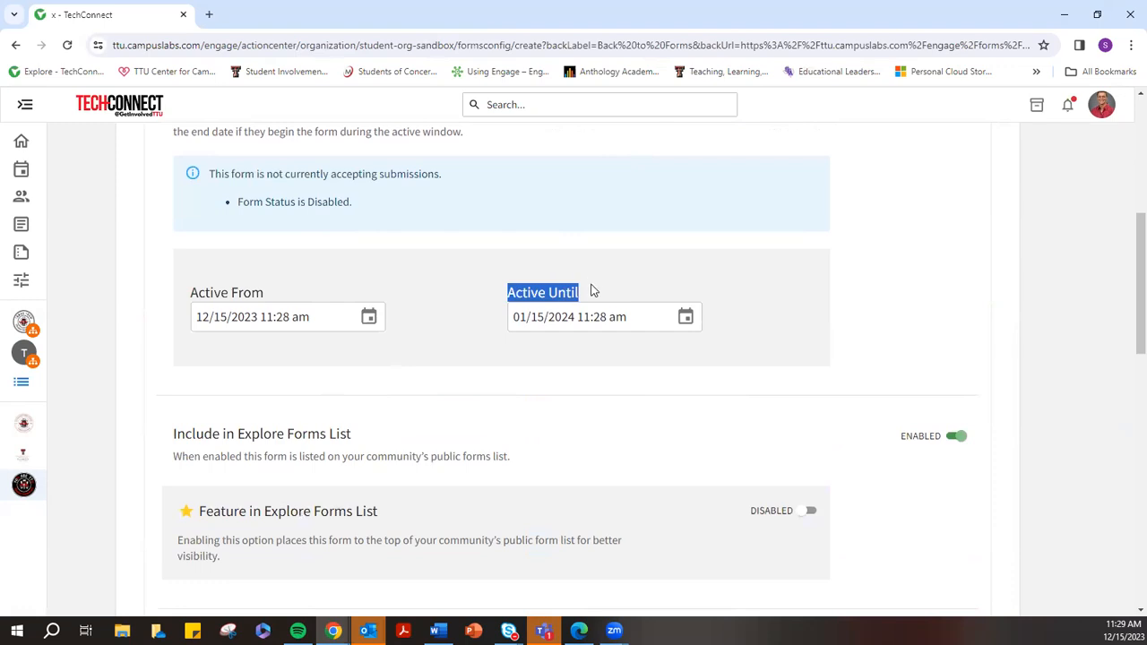
pyautogui.scroll(-2, 535, 397)
pyautogui.scroll(-1, 583, 366)
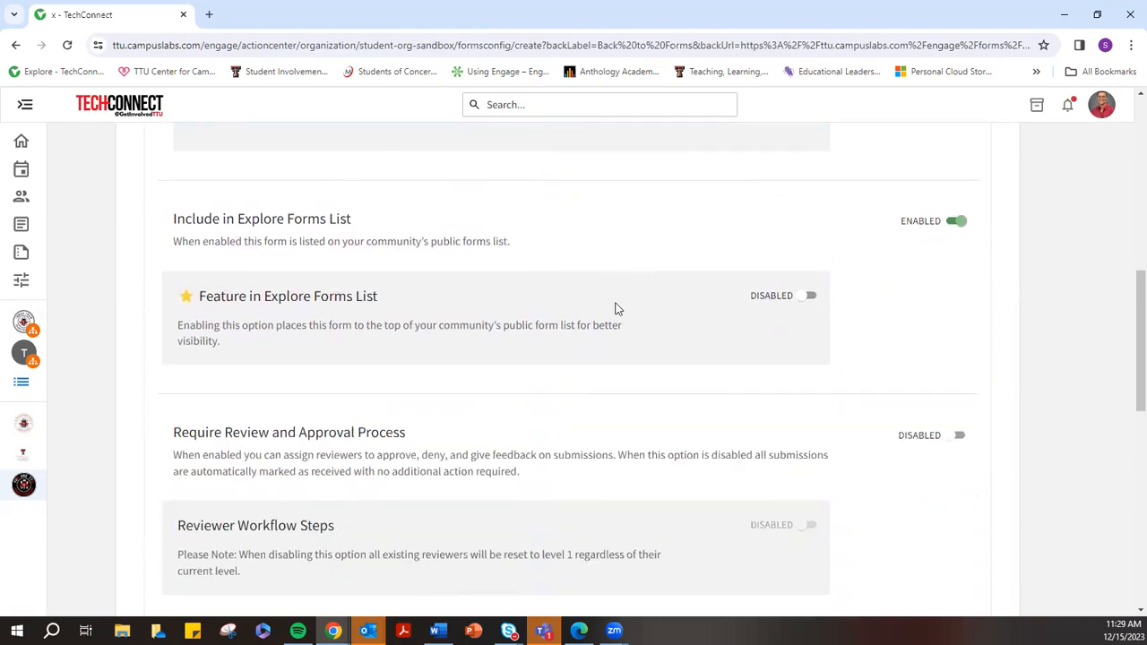
pyautogui.moveTo(175, 220); pyautogui.dragTo(356, 223)
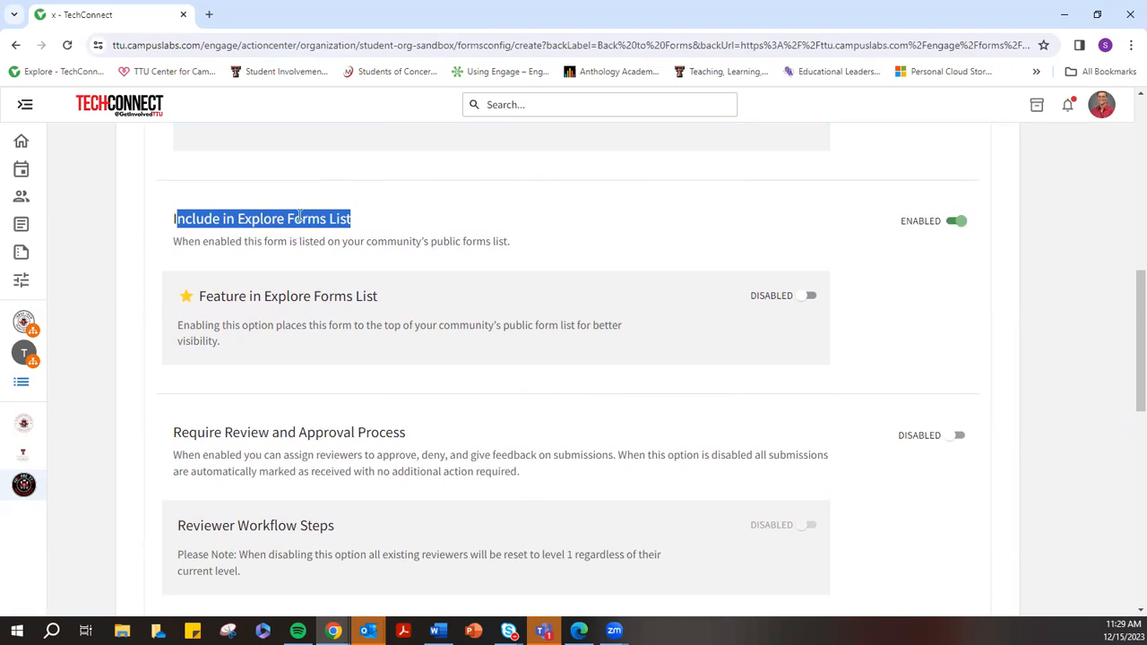
pyautogui.scroll(6, 366, 229)
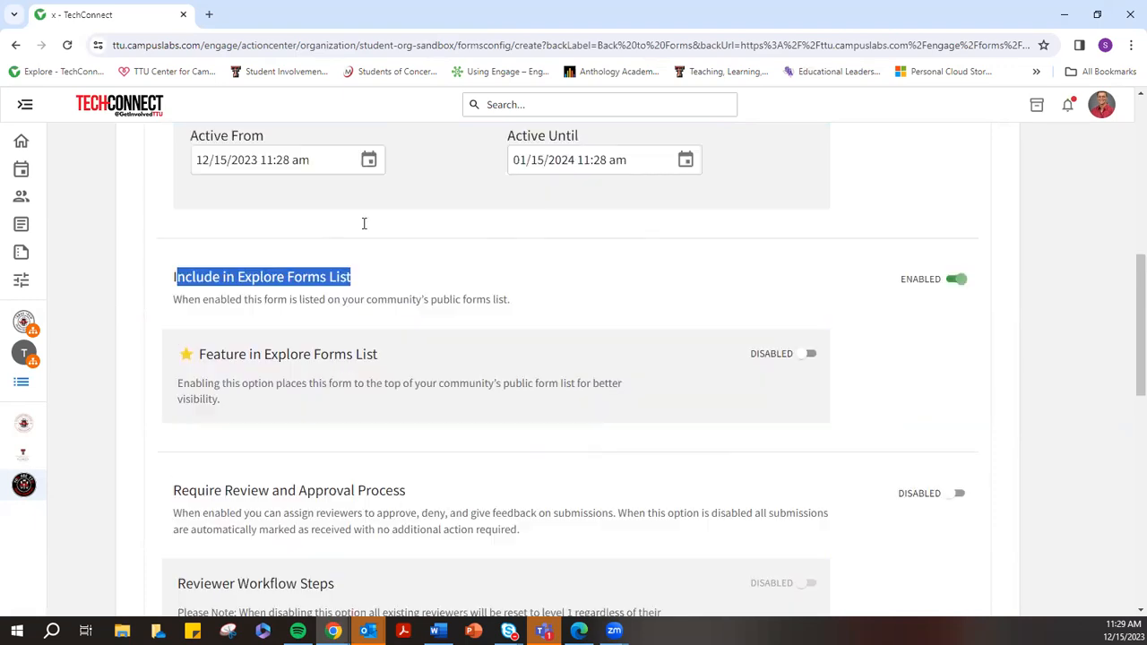
# Open the home page in a new tab, expand its sidebar, and return to the form settings
pyautogui.rightClick(106, 108)
pyautogui.click(159, 117)
pyautogui.click(264, 14)
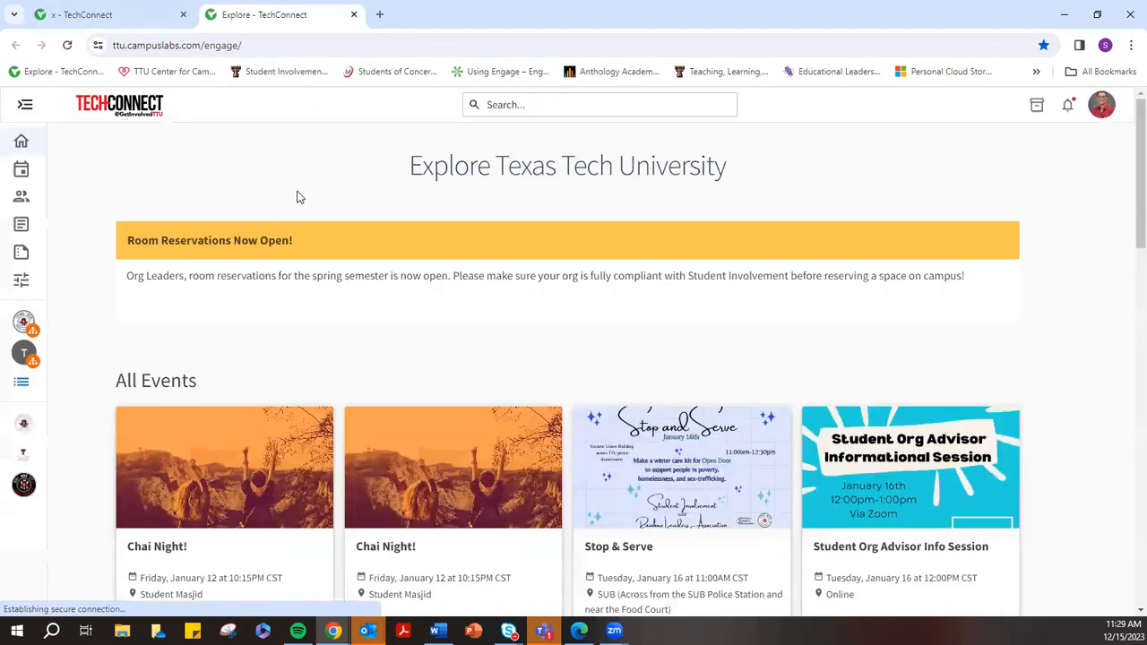
pyautogui.click(25, 105)
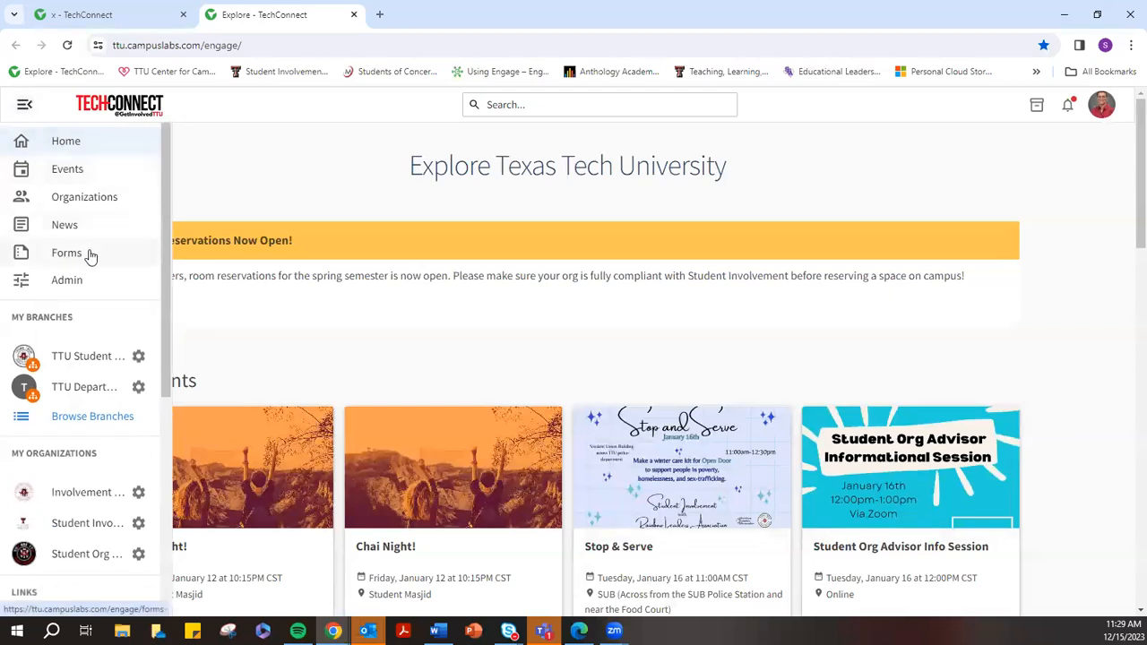
pyautogui.click(98, 15)
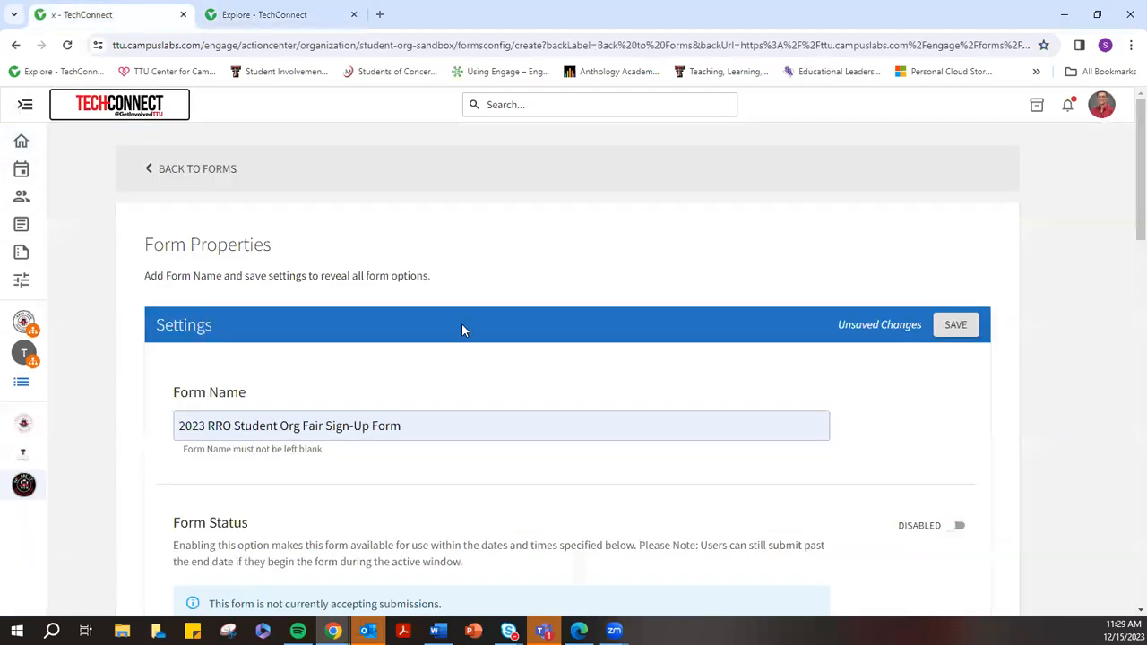
# Review the submission options down to Reviewer Workflow Steps
pyautogui.scroll(-2, 528, 314)
pyautogui.scroll(-6, 538, 329)
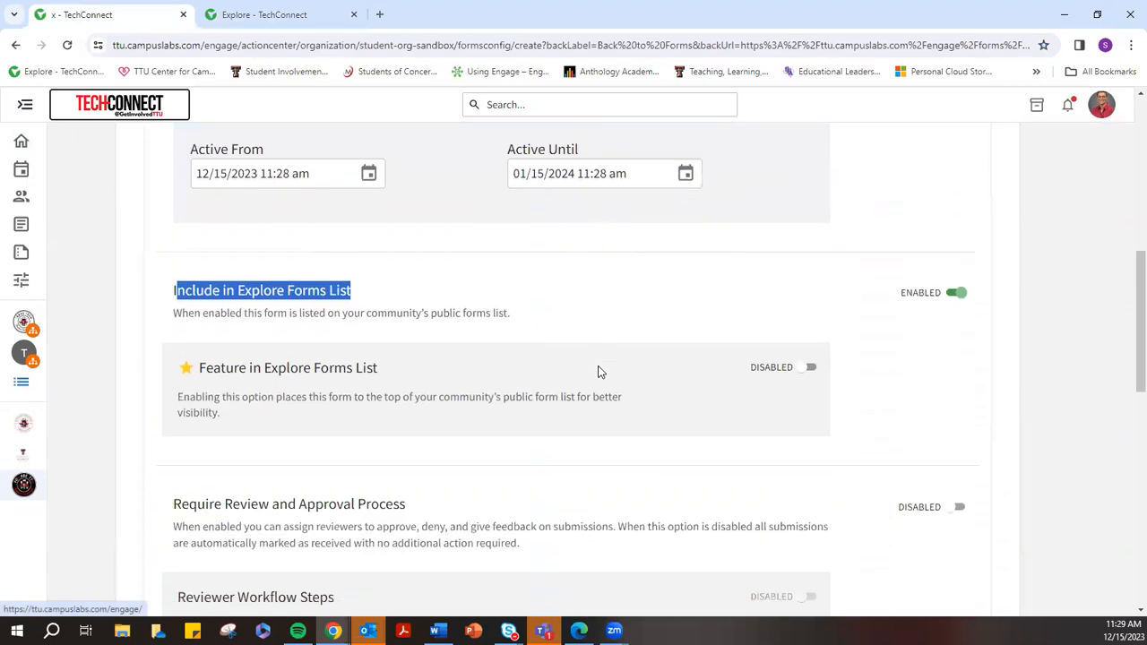
pyautogui.scroll(-2, 617, 358)
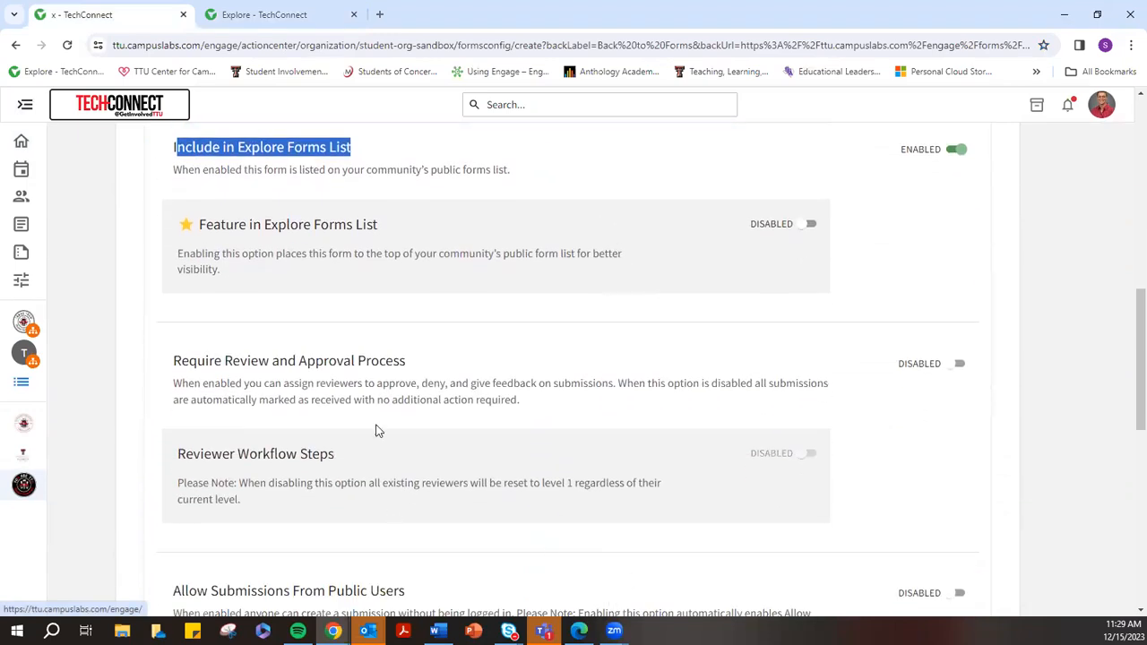
pyautogui.moveTo(253, 360); pyautogui.dragTo(425, 358)
pyautogui.scroll(-1, 712, 290)
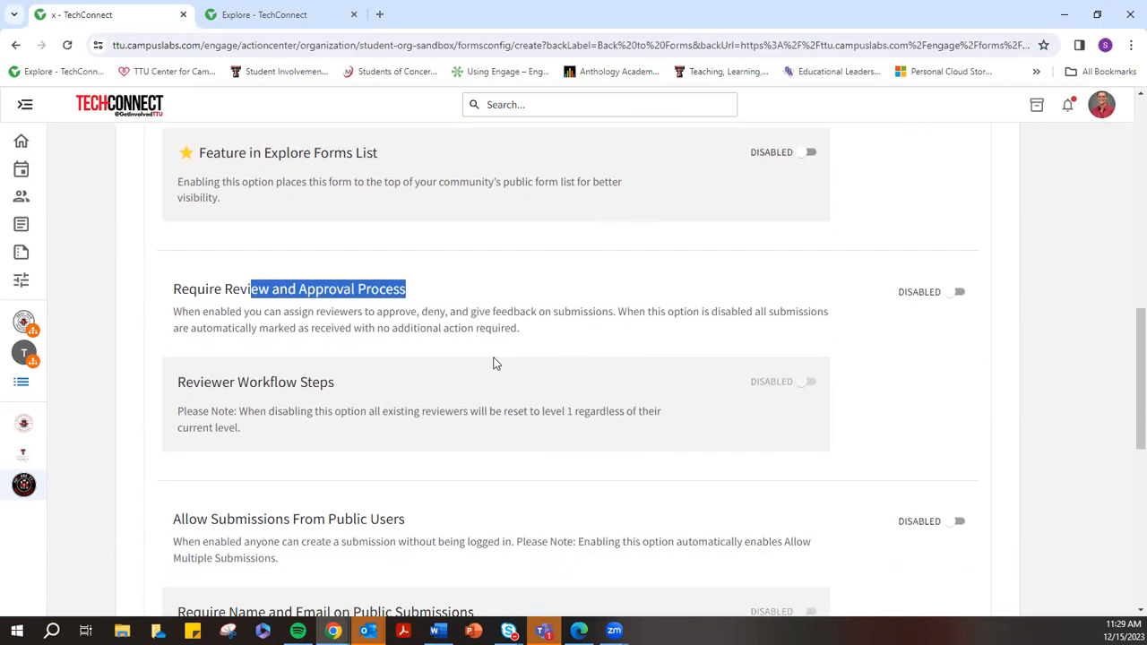
pyautogui.moveTo(201, 383); pyautogui.dragTo(332, 377)
# Review the Allow Multiple Submissions option and the remaining form settings
pyautogui.scroll(-2, 403, 405)
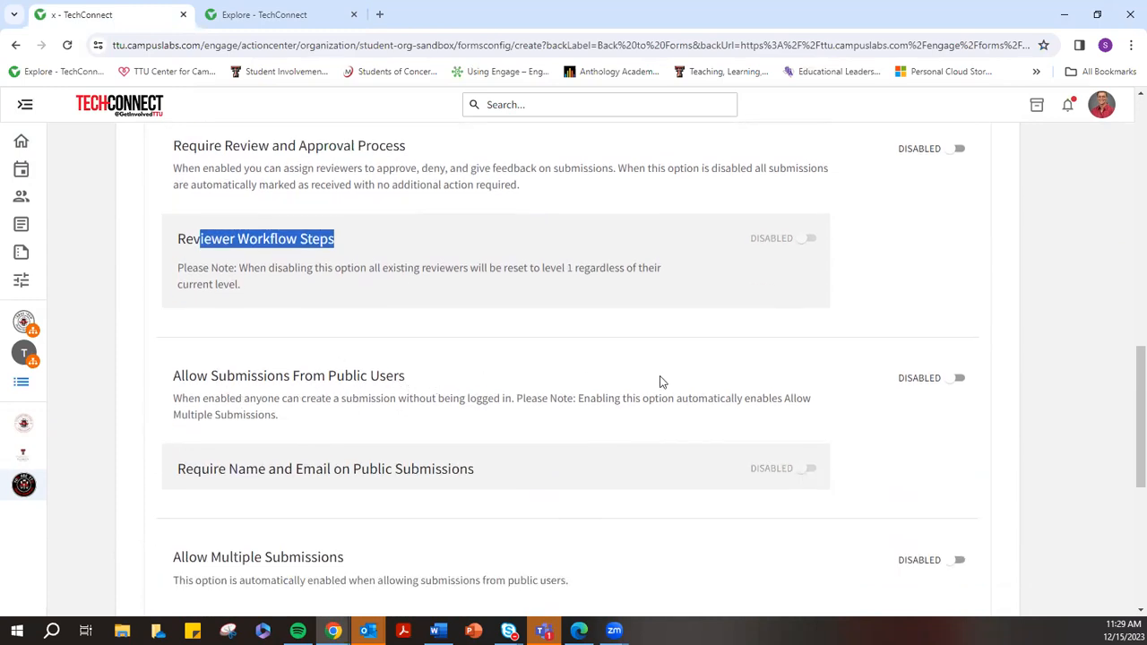
pyautogui.scroll(-2, 377, 473)
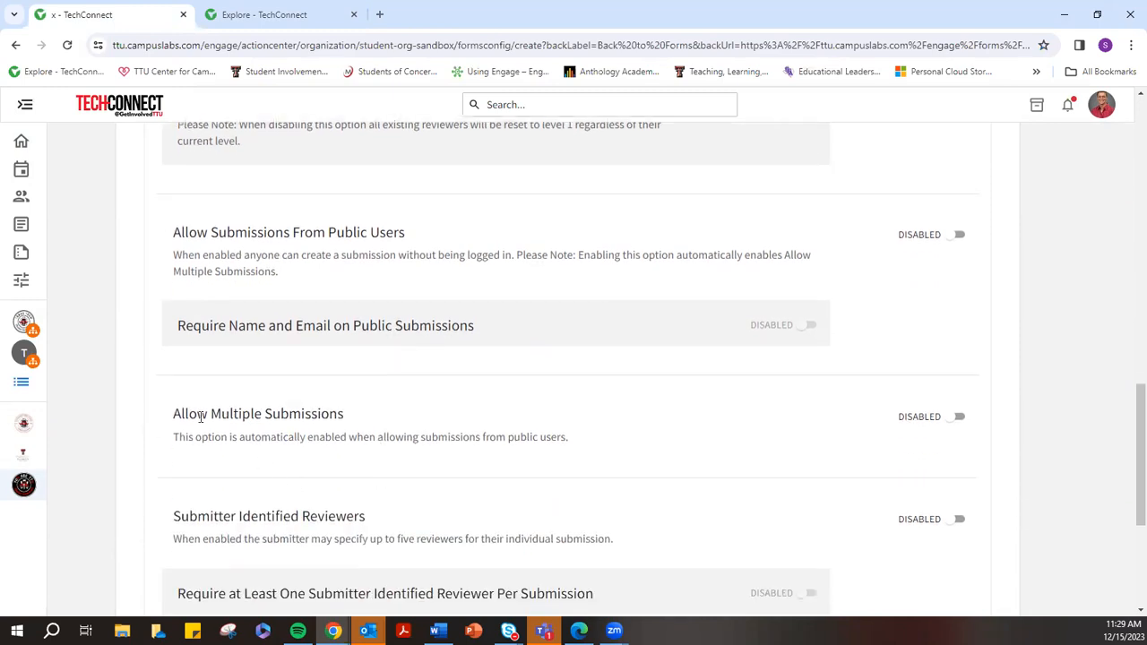
pyautogui.moveTo(185, 414); pyautogui.dragTo(374, 405)
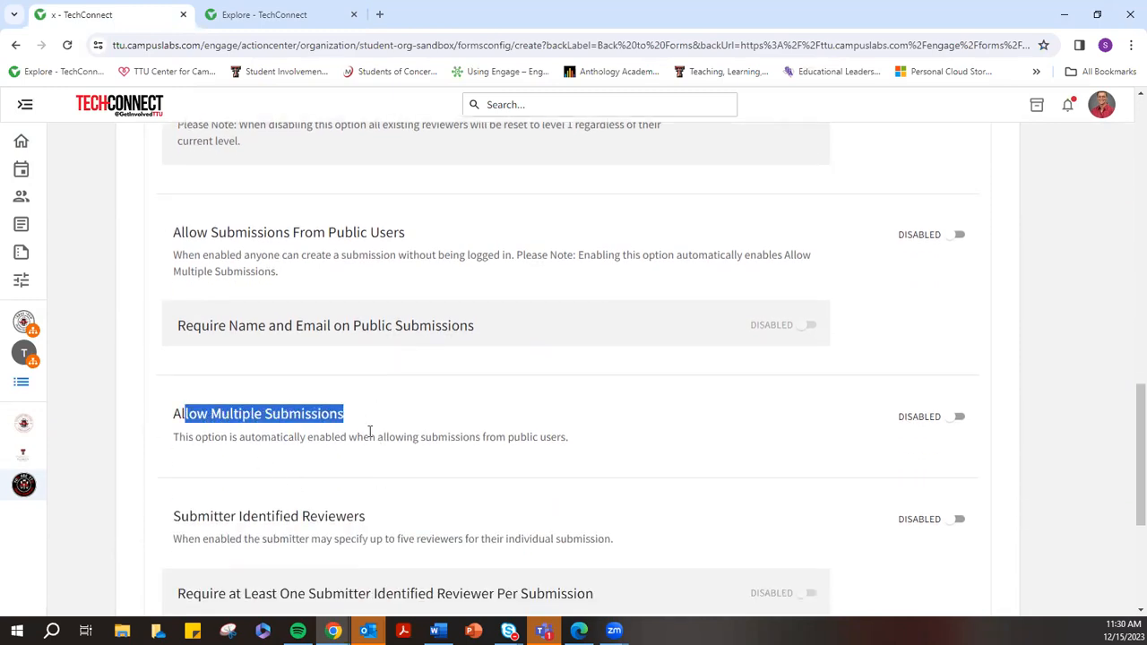
pyautogui.scroll(-2, 807, 430)
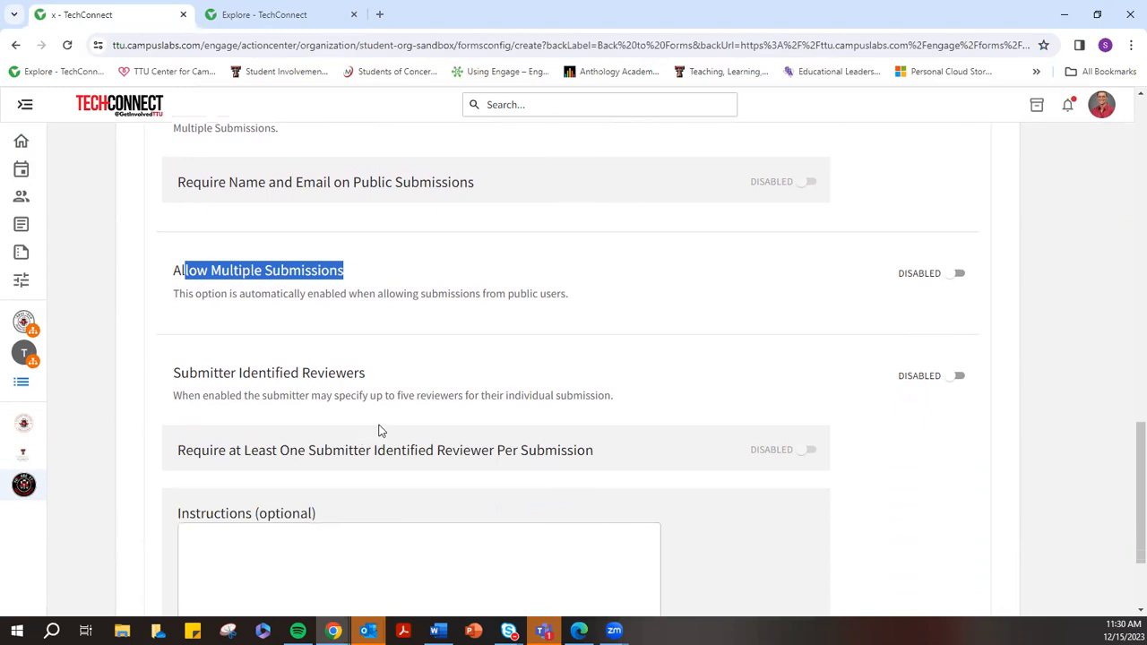
pyautogui.scroll(-2, 574, 422)
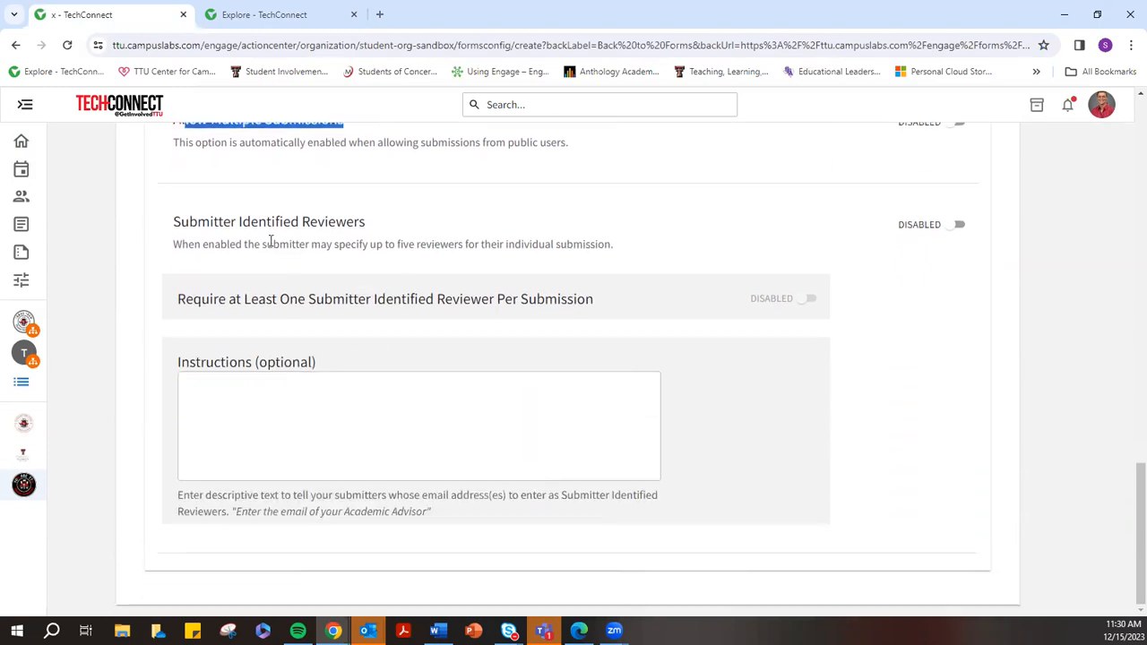
pyautogui.scroll(15, 233, 510)
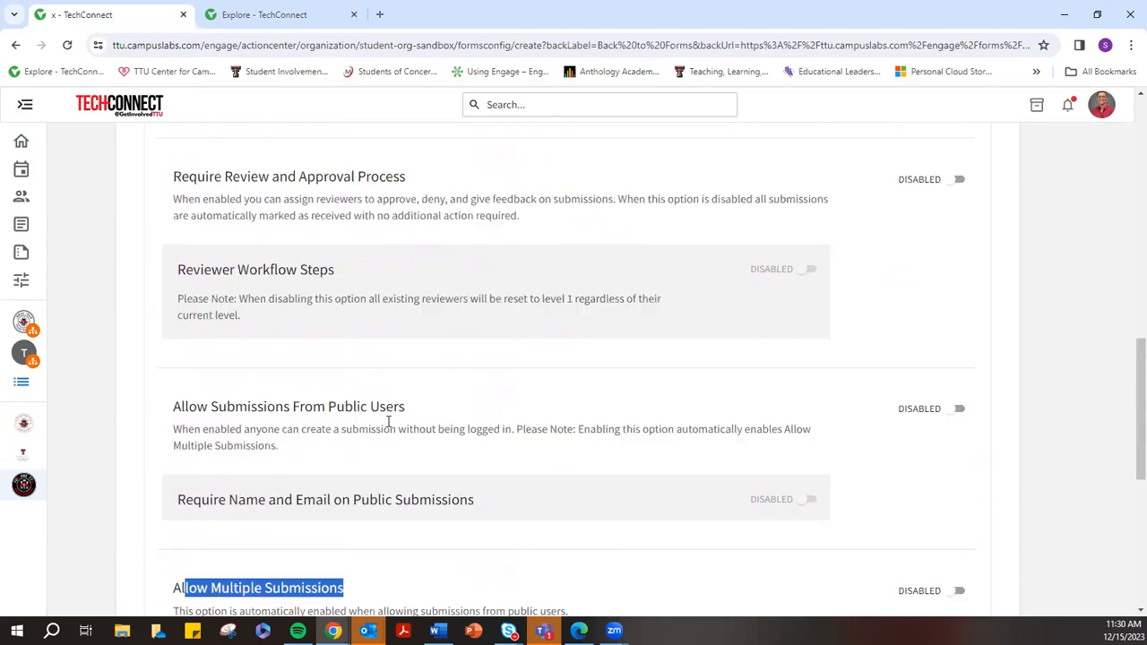
pyautogui.scroll(-3, 492, 384)
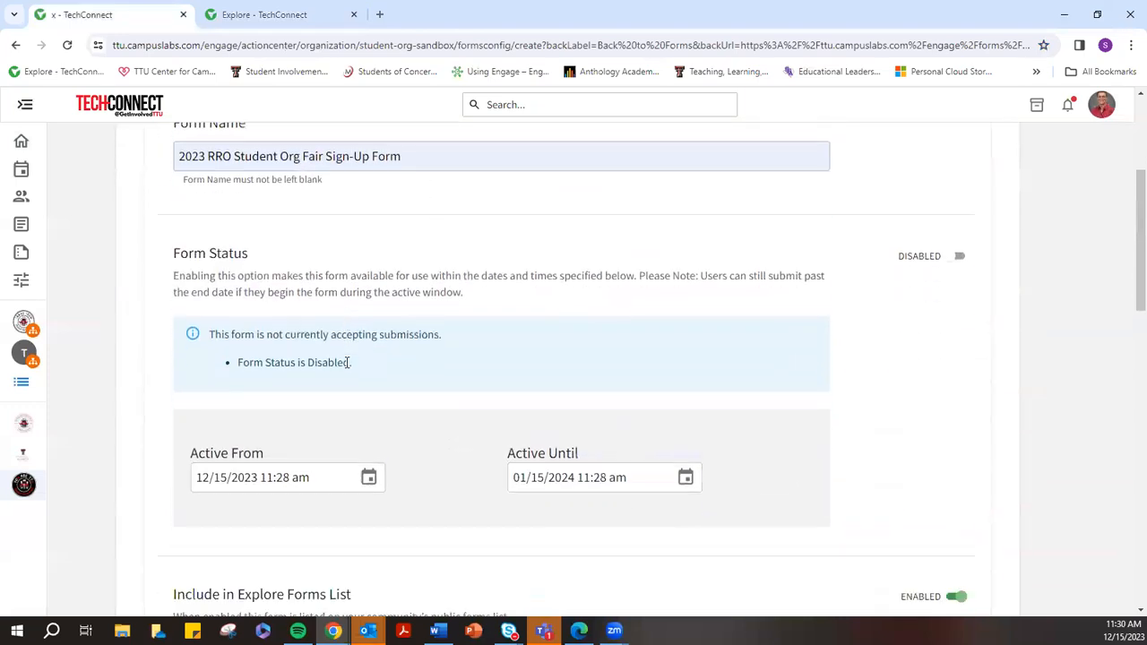
pyautogui.scroll(-7, 499, 354)
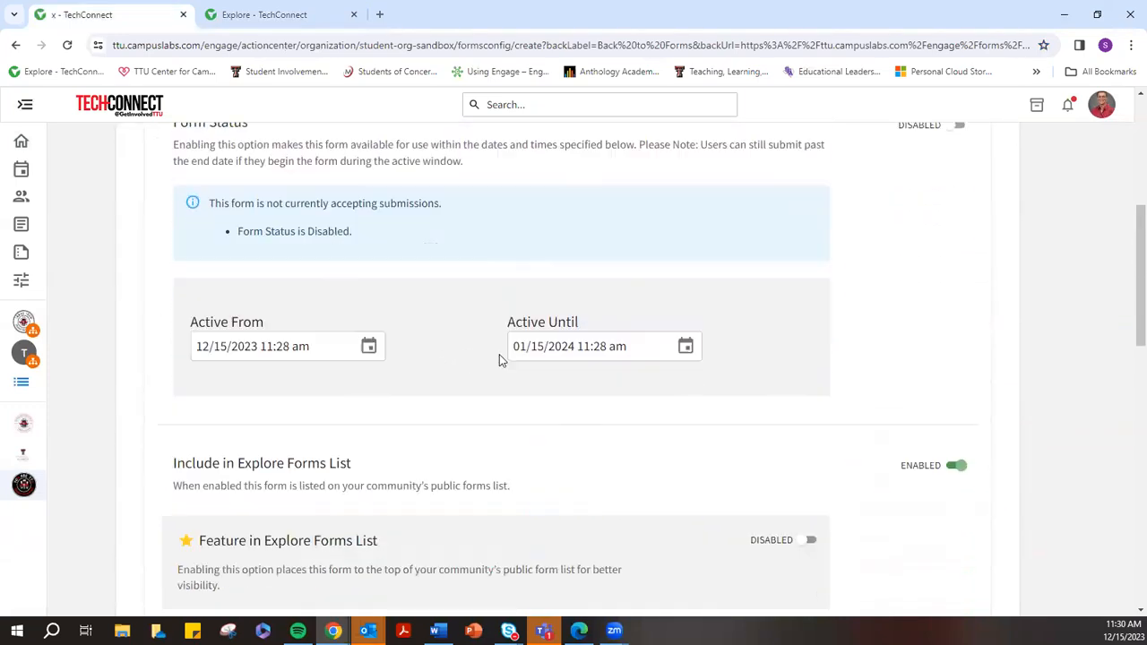
pyautogui.scroll(10, 945, 259)
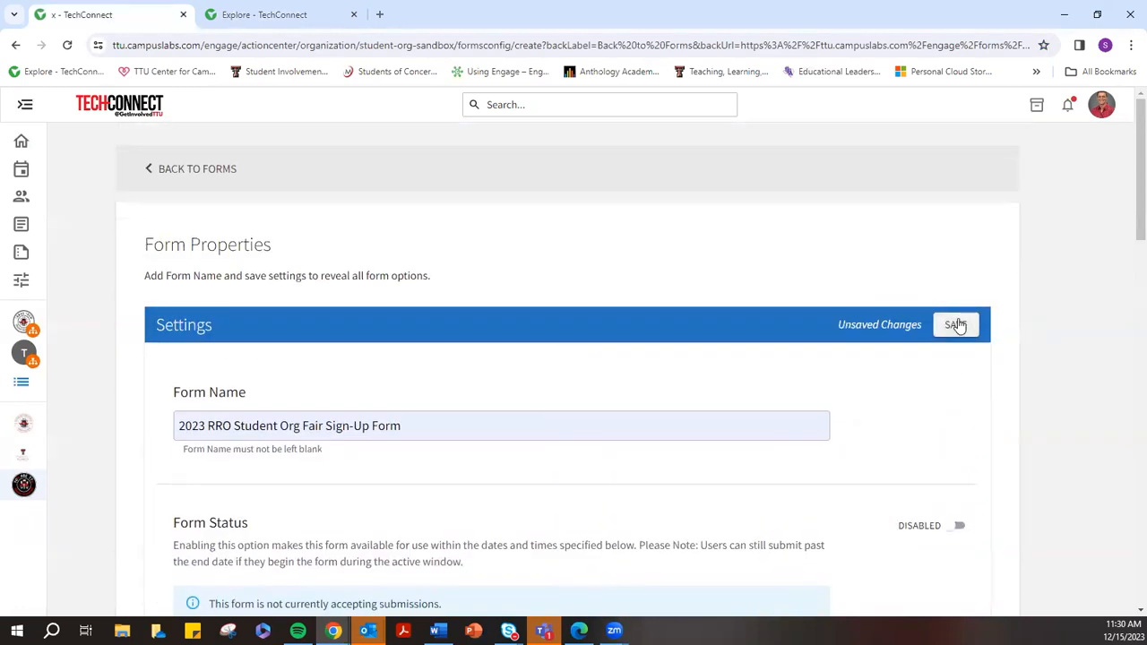
# Save the 2023 RRO Student Org Fair Sign-Up Form's settings
pyautogui.click(956, 324)
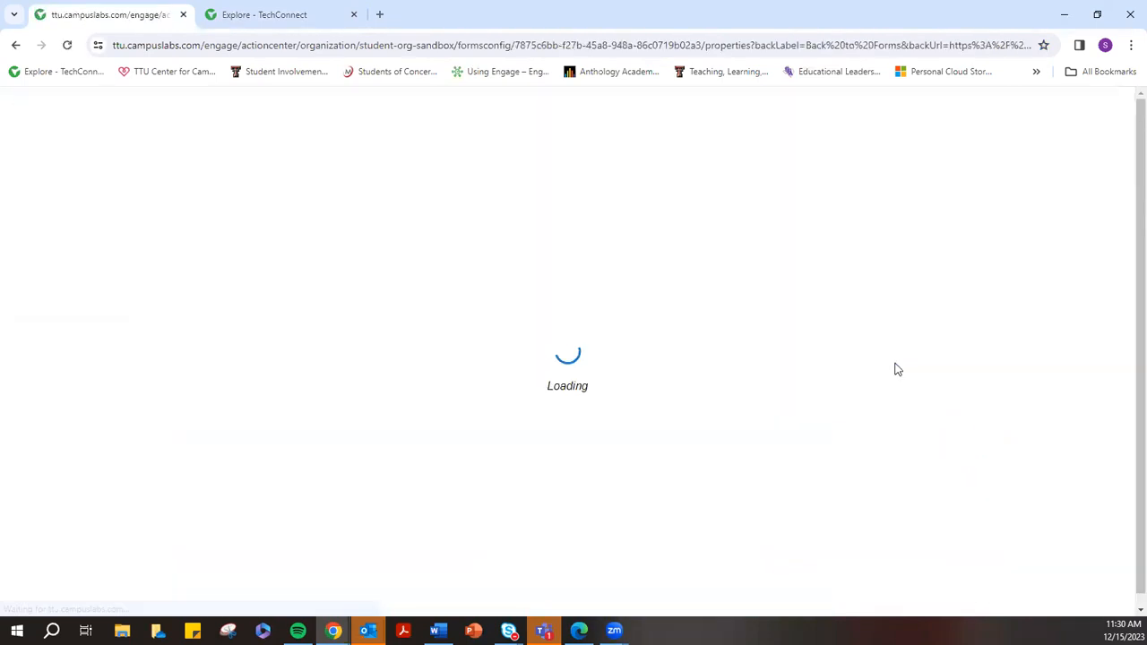
pyautogui.scroll(-4, 914, 336)
pyautogui.scroll(4, 914, 335)
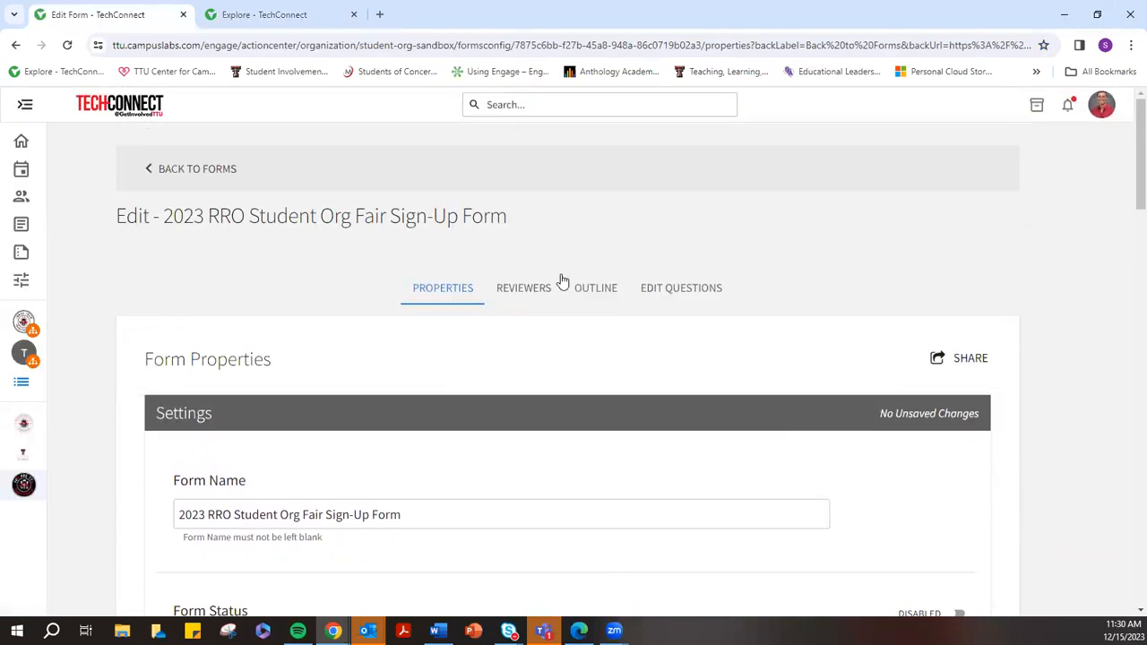
# Look at the empty question builder and Page 1 properties without changes, then return to Manage Forms
pyautogui.click(669, 289)
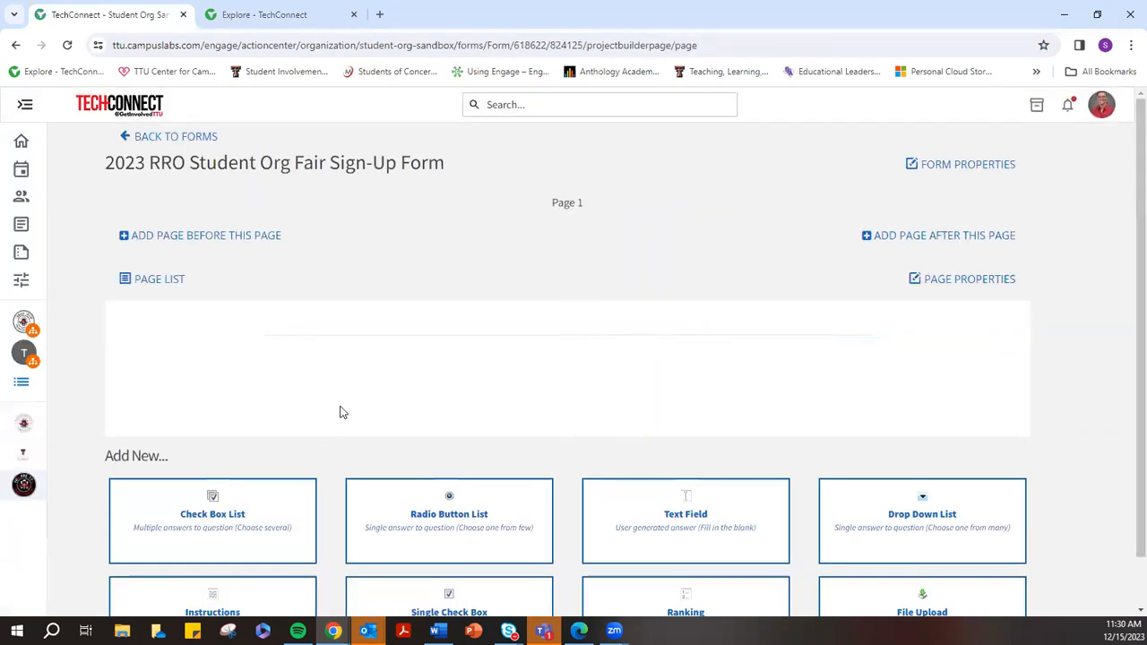
pyautogui.scroll(-1, 264, 528)
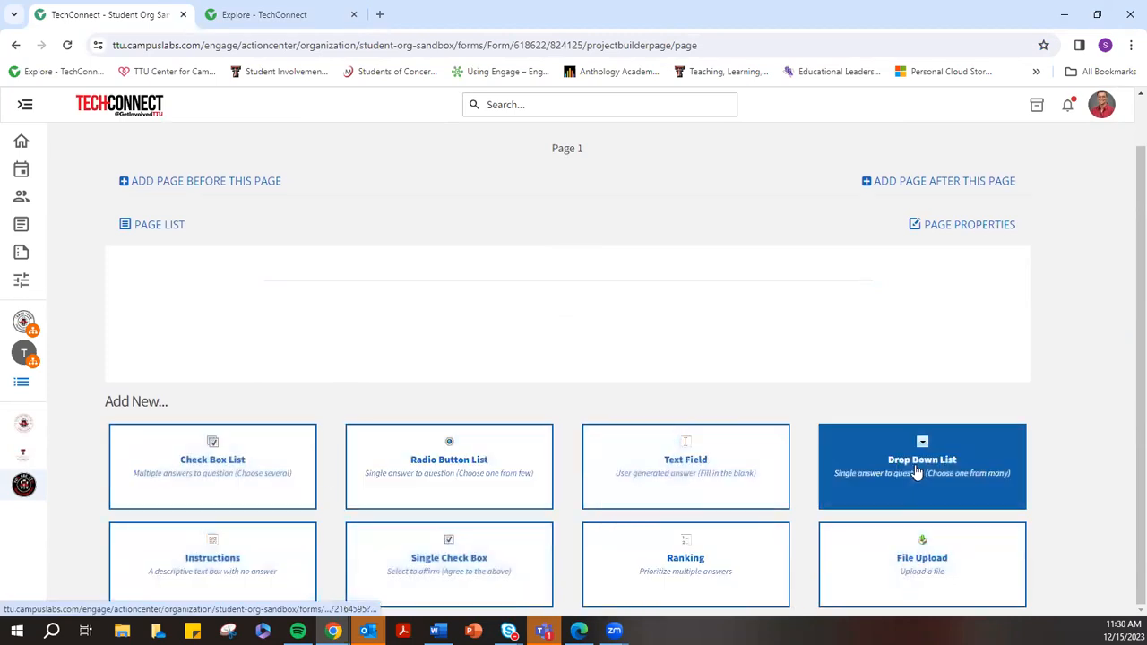
pyautogui.scroll(1, 390, 264)
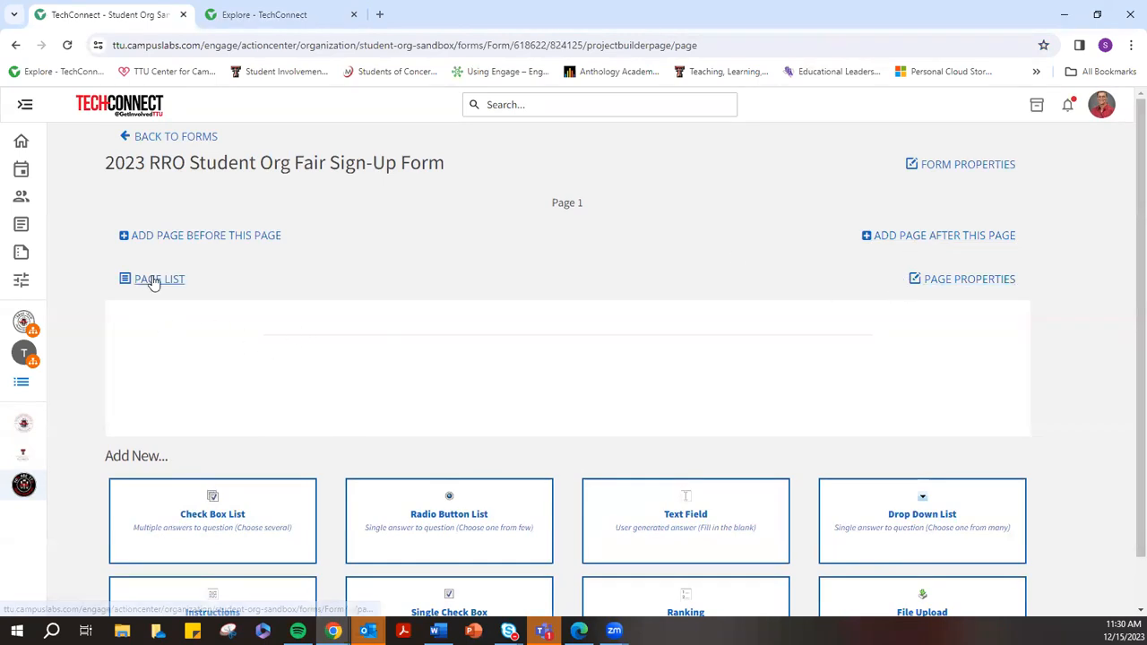
pyautogui.click(968, 280)
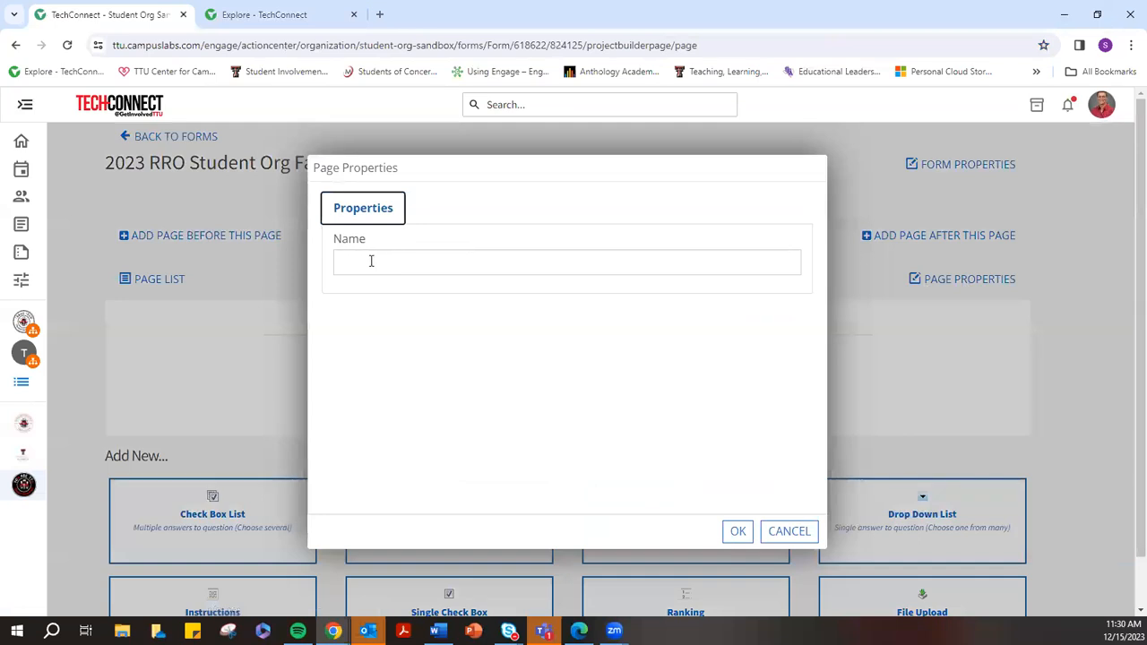
pyautogui.click(788, 531)
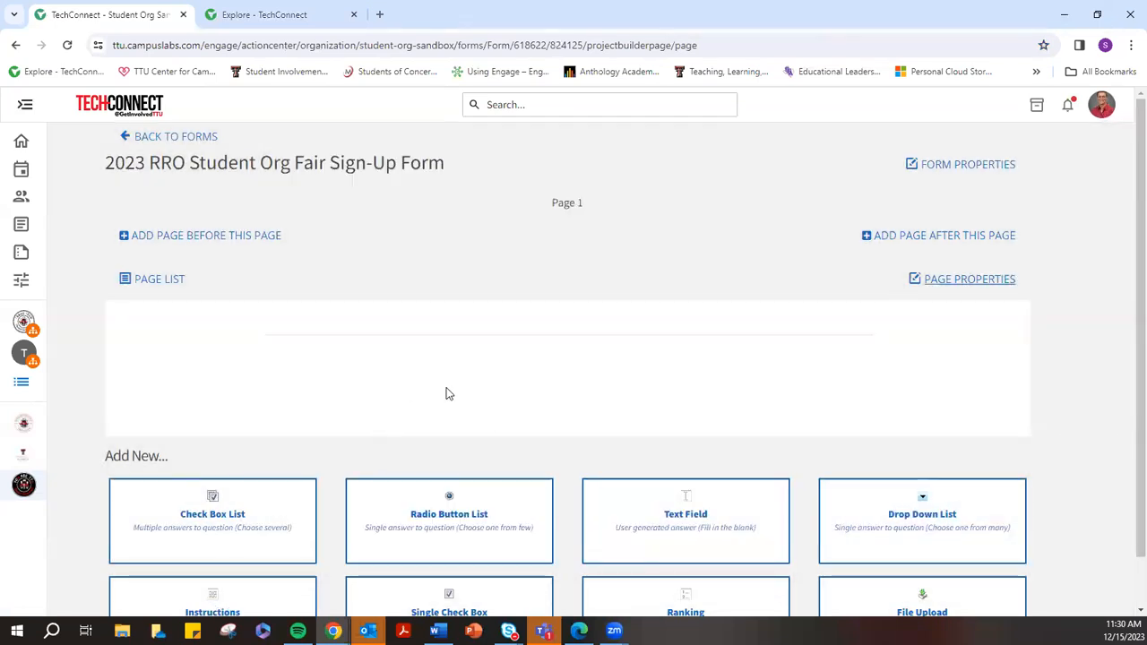
pyautogui.click(184, 138)
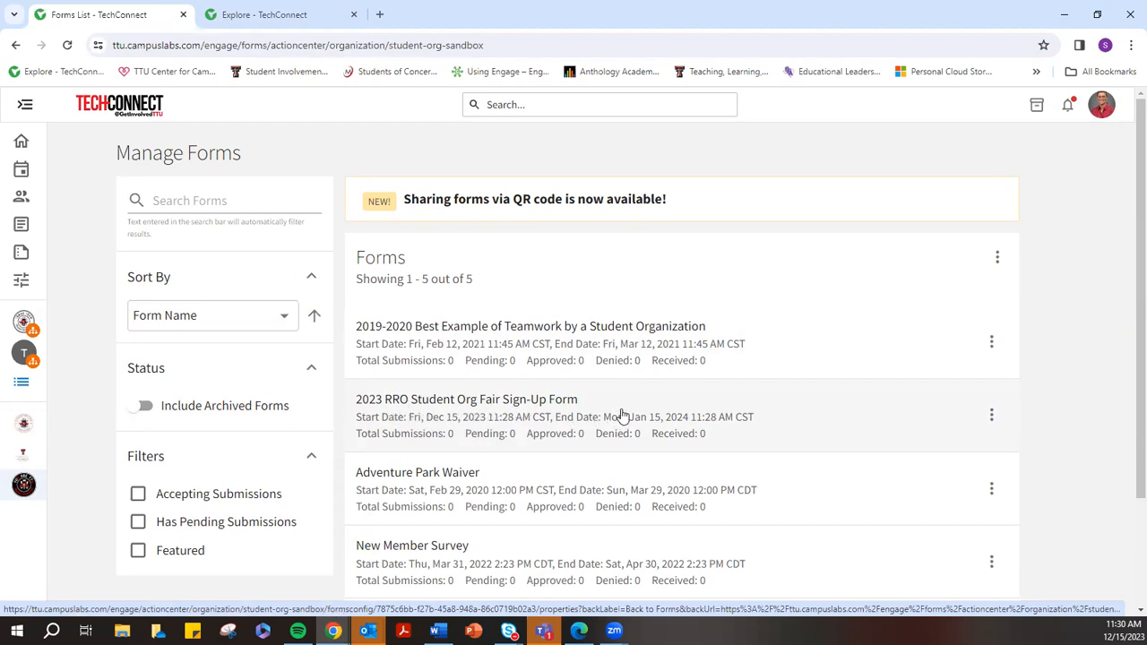
# Open the 2023 RRO form in a new tab and review its Properties
pyautogui.rightClick(774, 411)
pyautogui.click(823, 425)
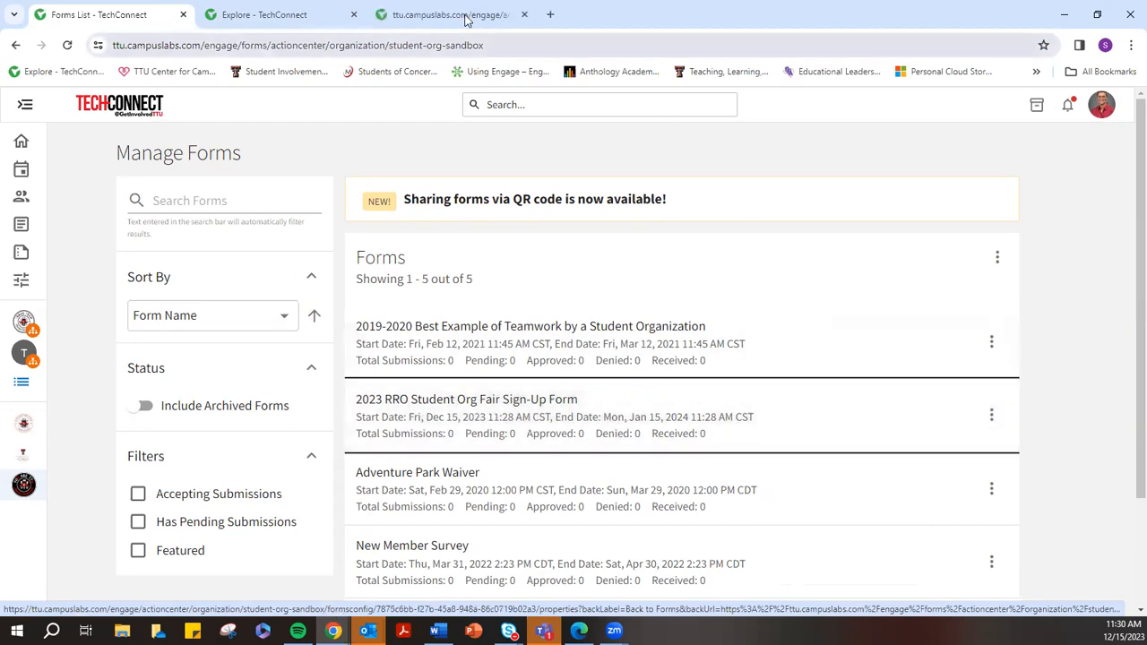
pyautogui.click(466, 18)
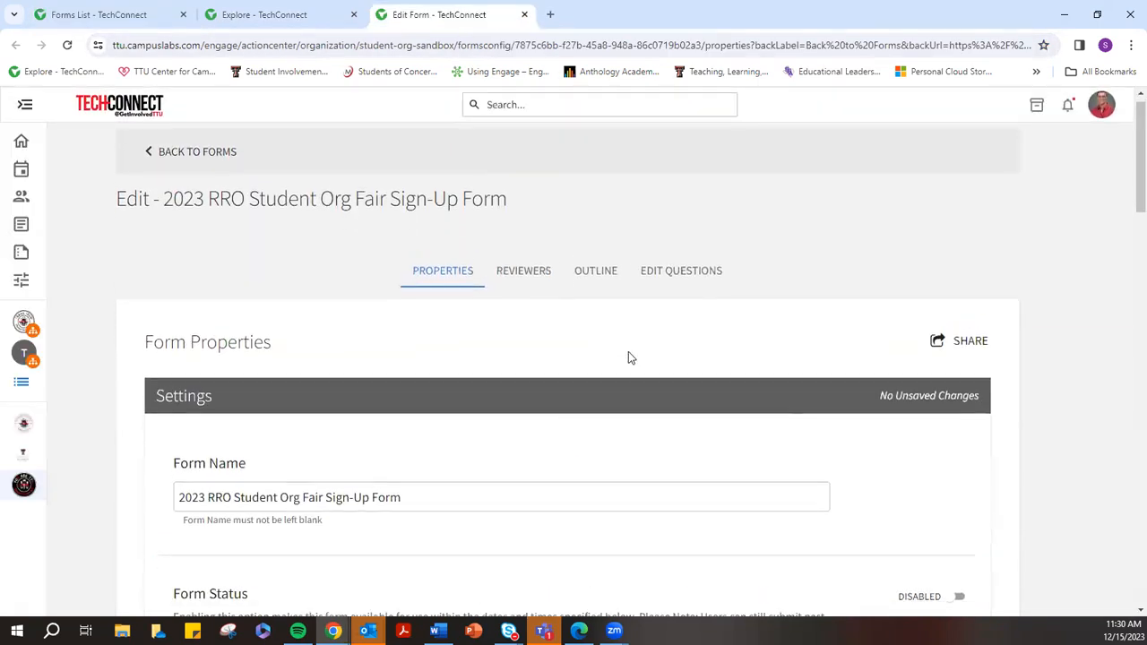
pyautogui.scroll(-2, 628, 351)
pyautogui.scroll(-2, 626, 355)
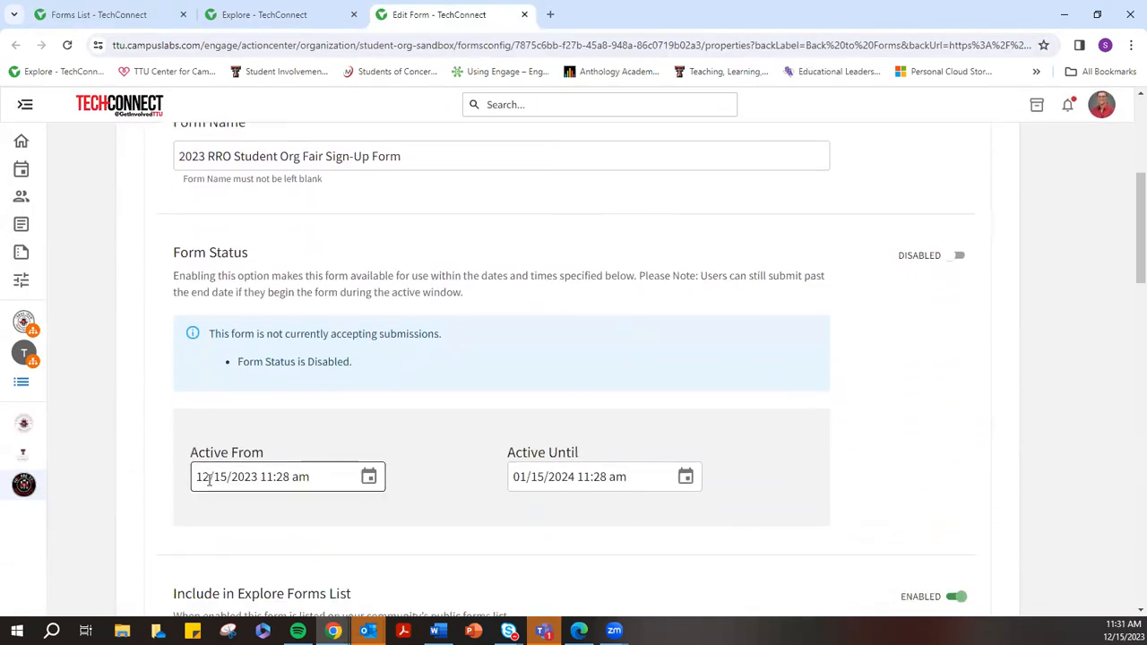
pyautogui.scroll(-5, 541, 484)
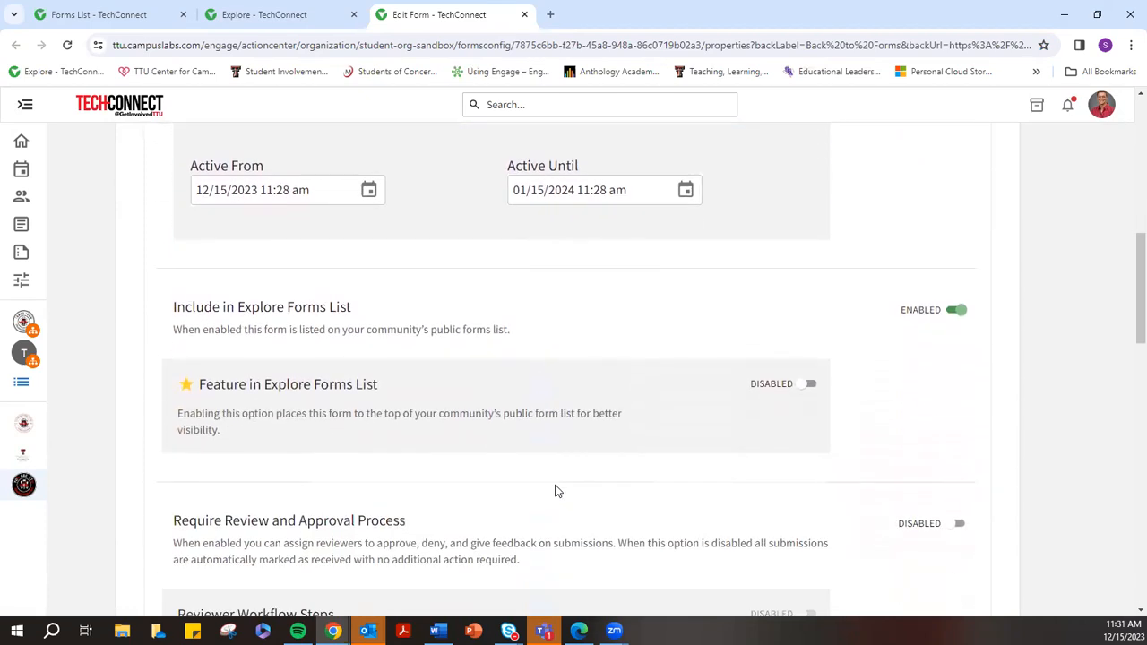
pyautogui.scroll(10, 557, 488)
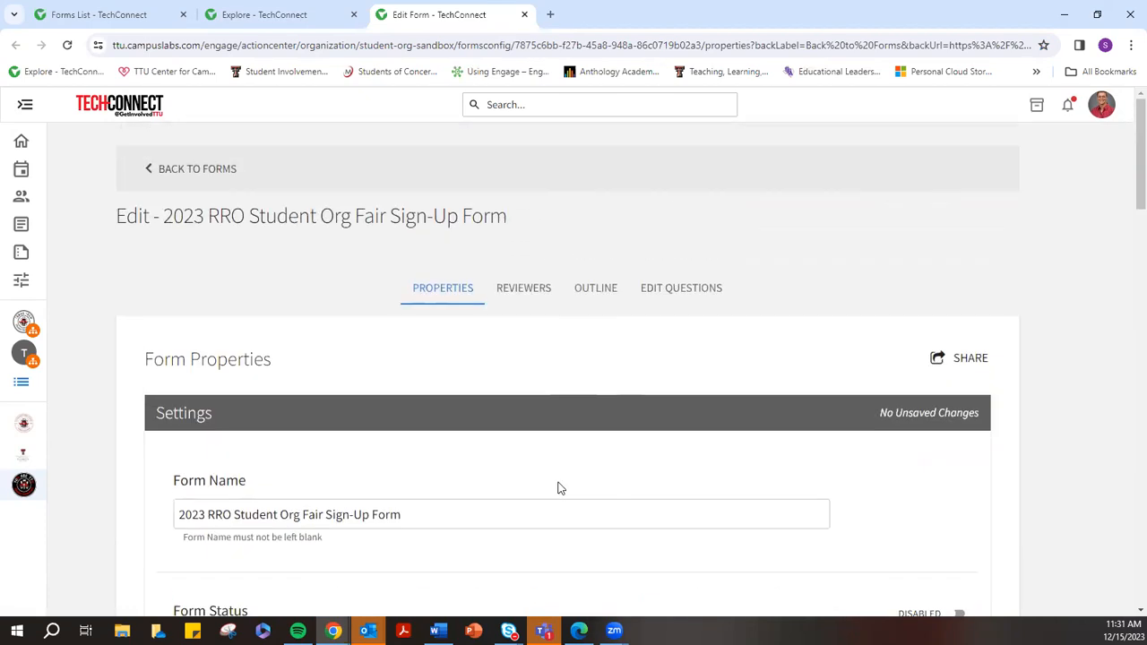
# Check the form's empty Reviewers list and Outline, then open its question builder
pyautogui.click(535, 288)
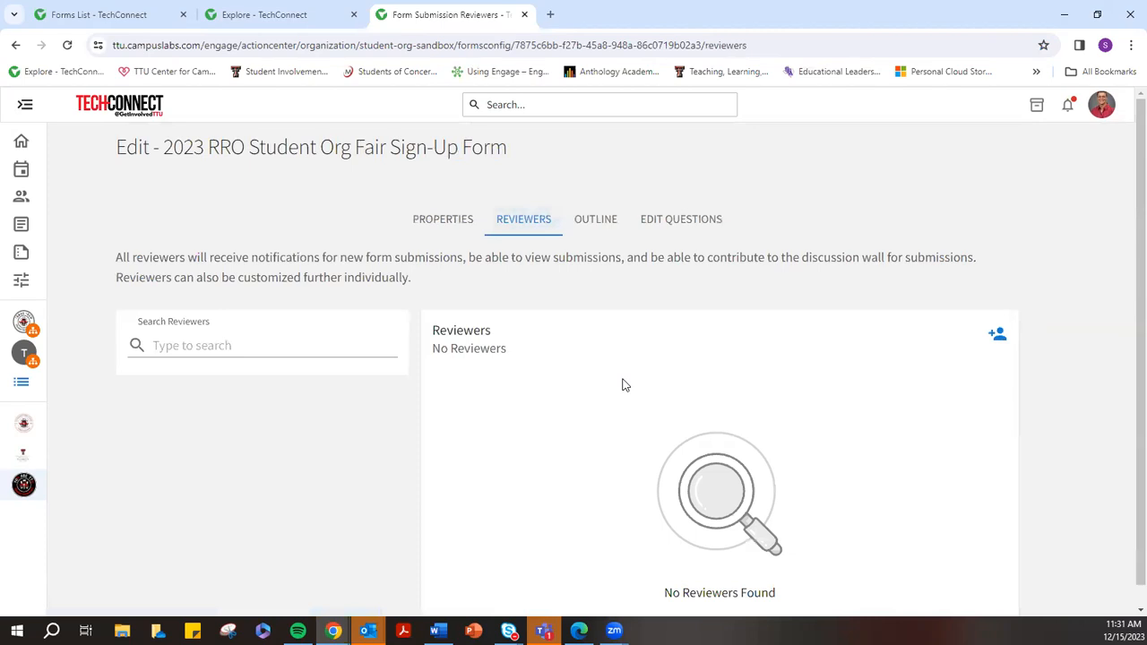
pyautogui.scroll(-1, 633, 415)
pyautogui.scroll(1, 633, 413)
pyautogui.click(592, 219)
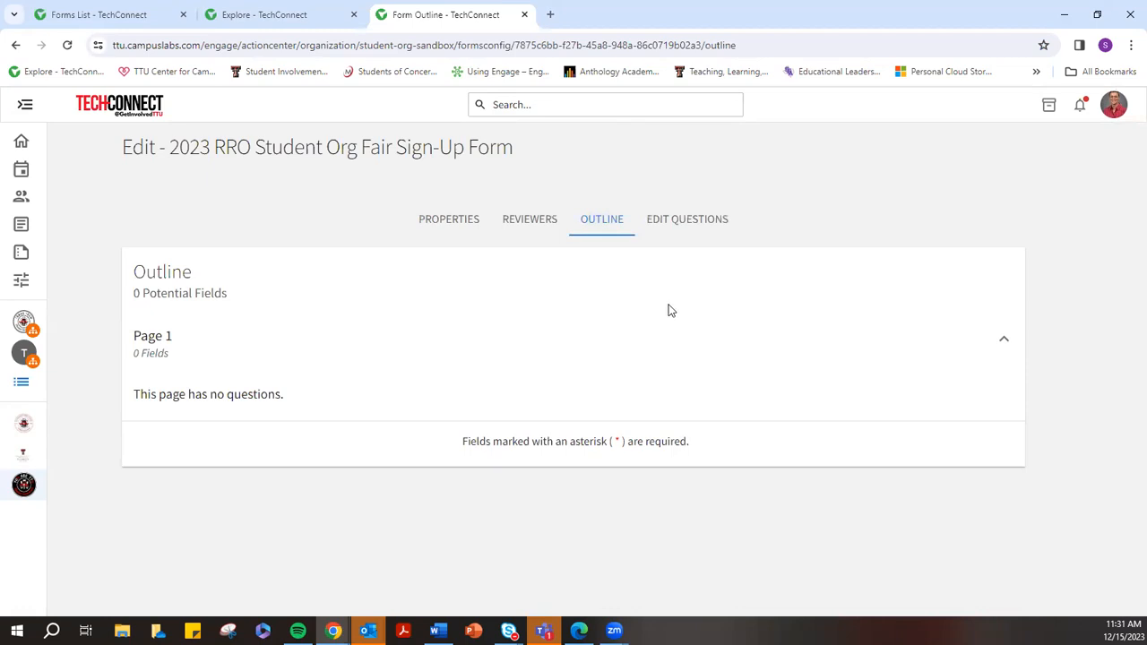
pyautogui.click(684, 217)
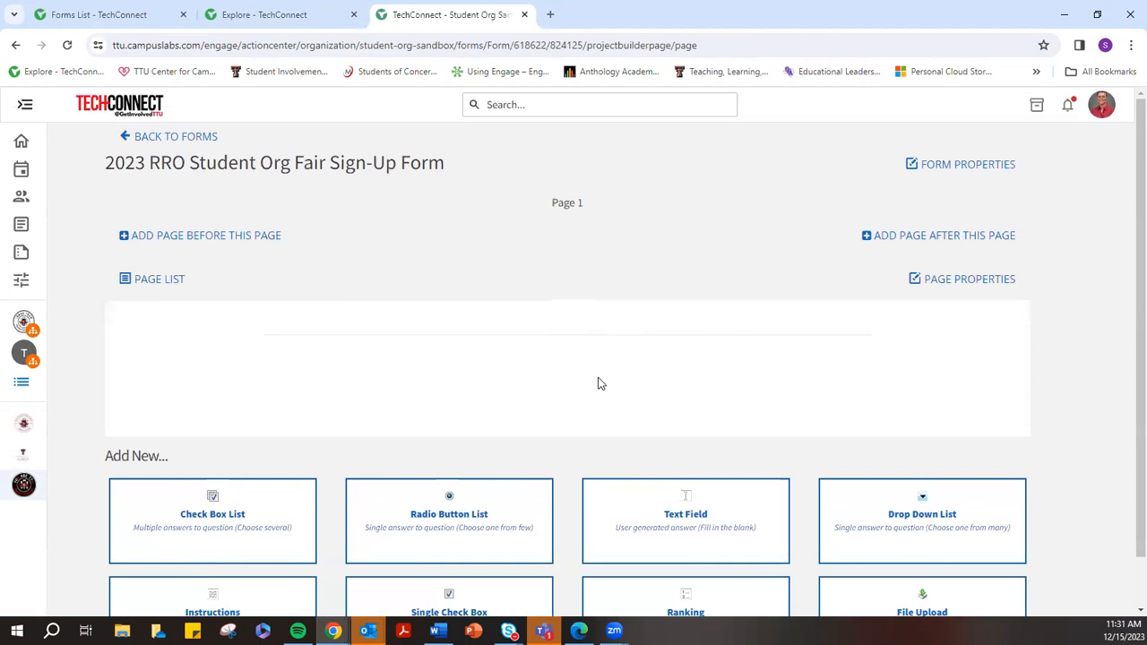
pyautogui.click(179, 136)
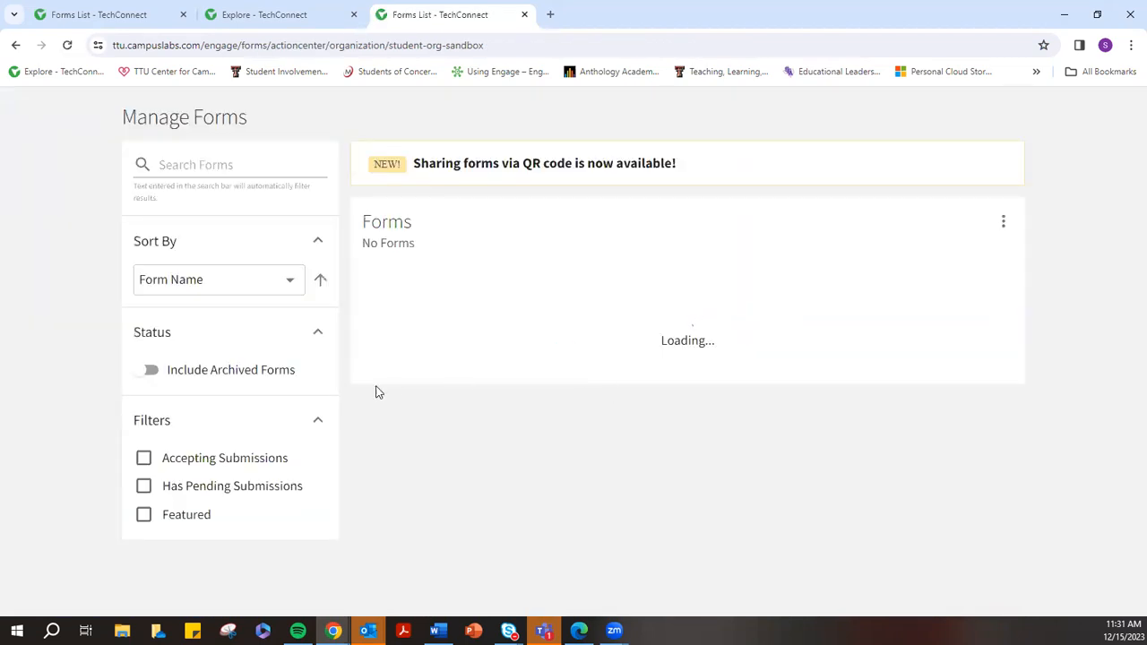
# Open the Adventure Park Waiver from the forms list in a new tab
pyautogui.click(296, 13)
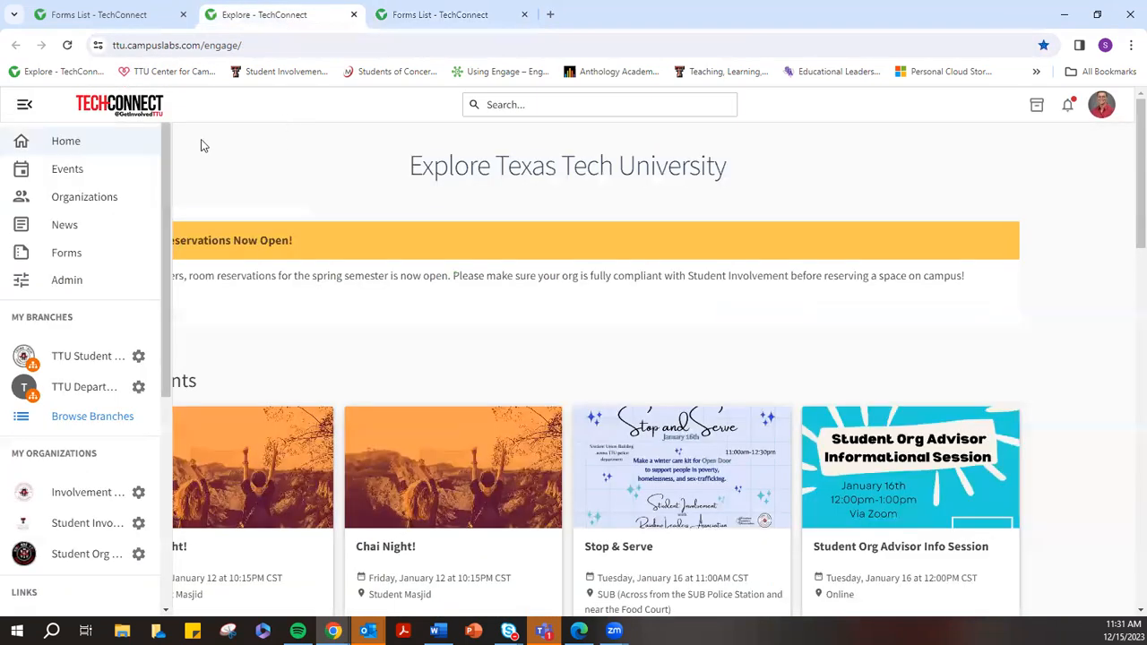
pyautogui.click(55, 13)
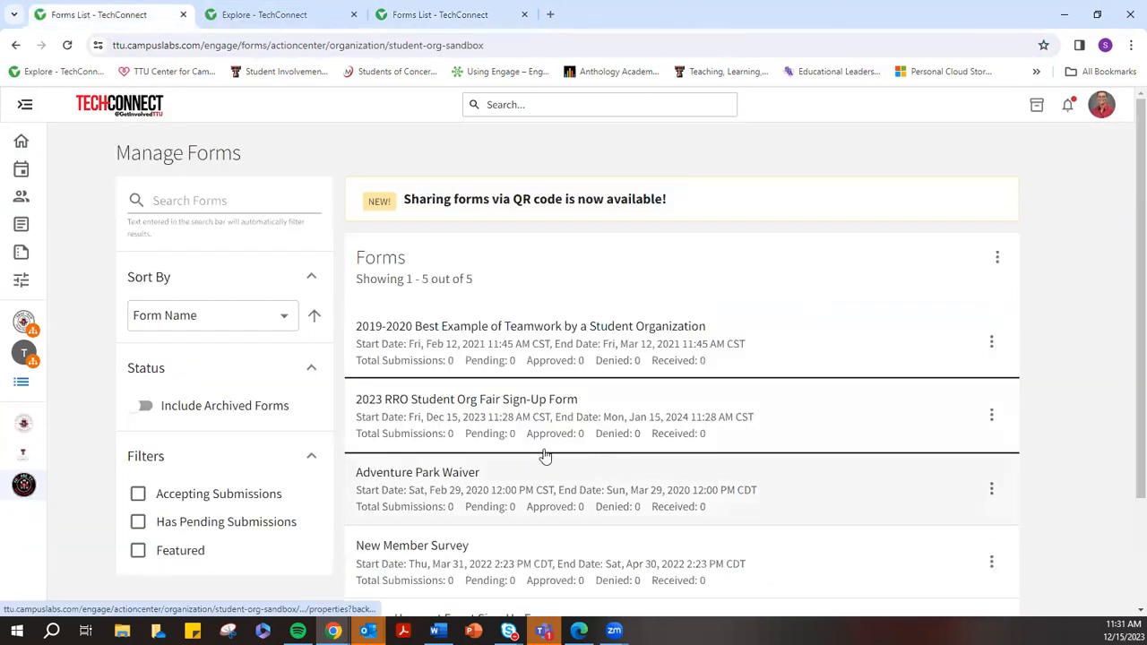
pyautogui.rightClick(582, 490)
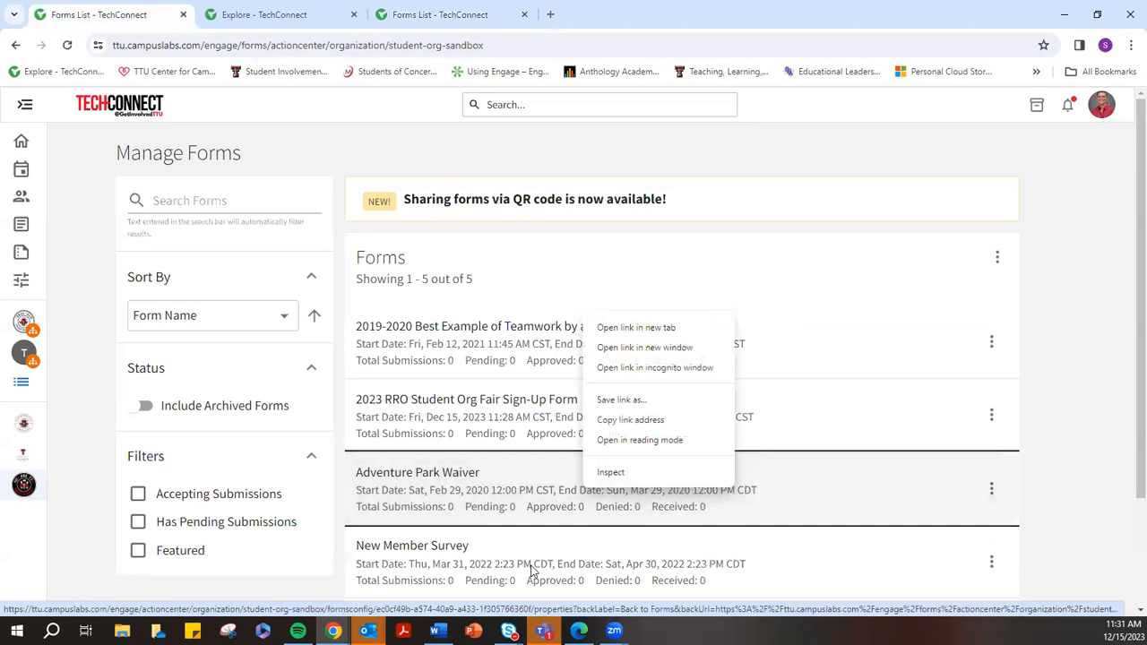
pyautogui.click(636, 328)
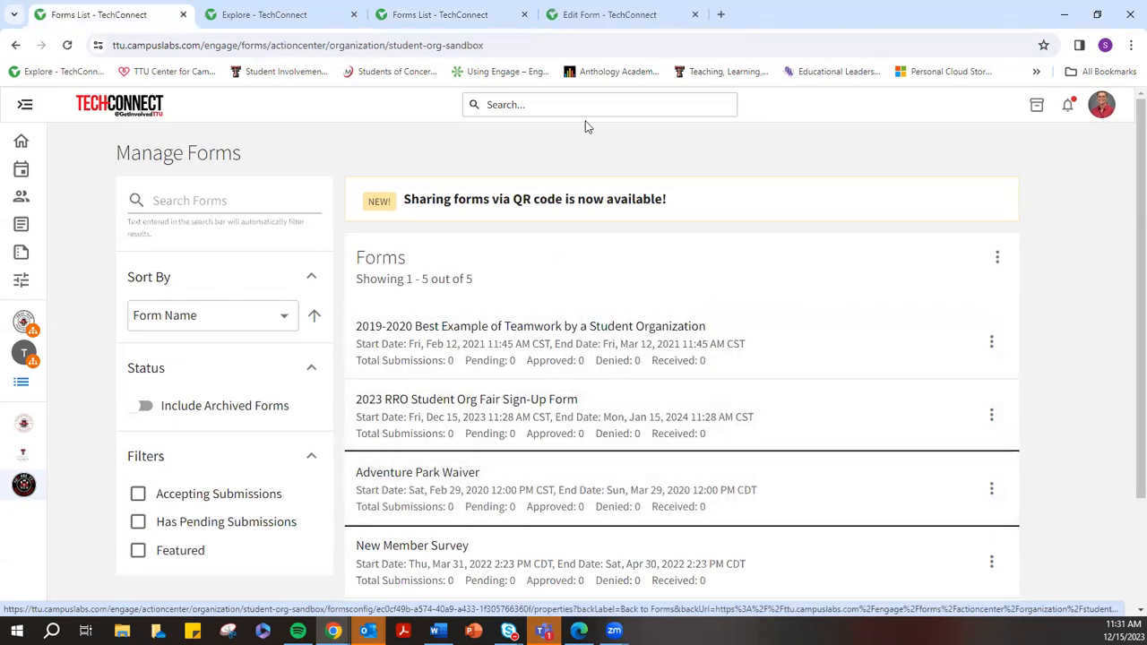
# Review the waiver's properties and question builder, then return to the five-form list
pyautogui.click(627, 16)
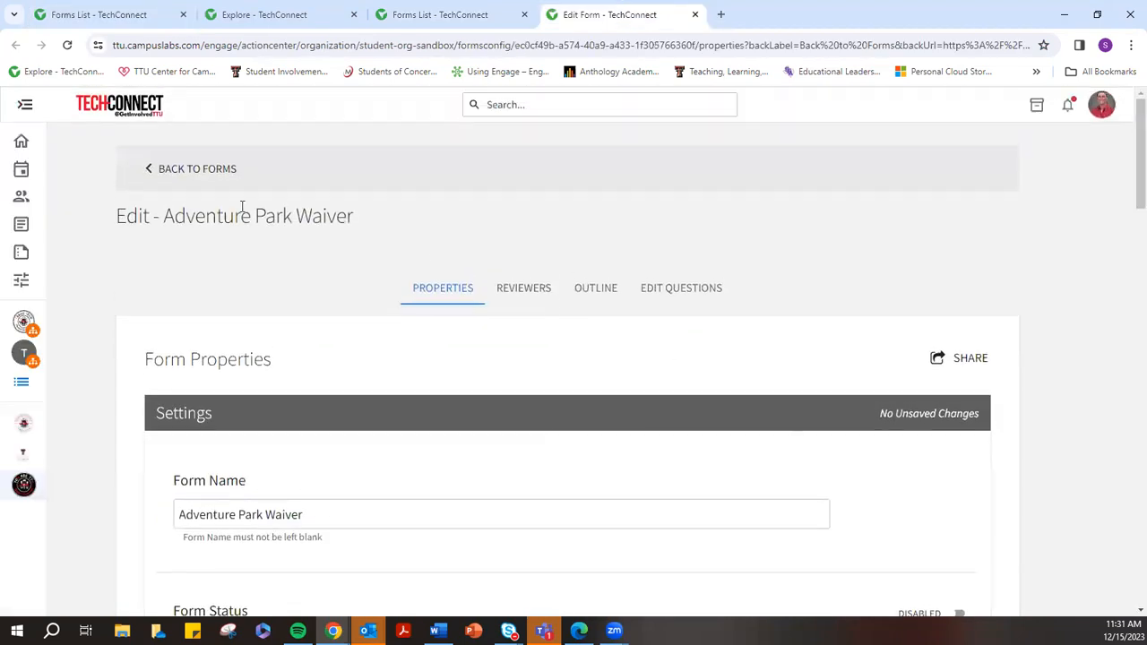
pyautogui.scroll(-4, 377, 363)
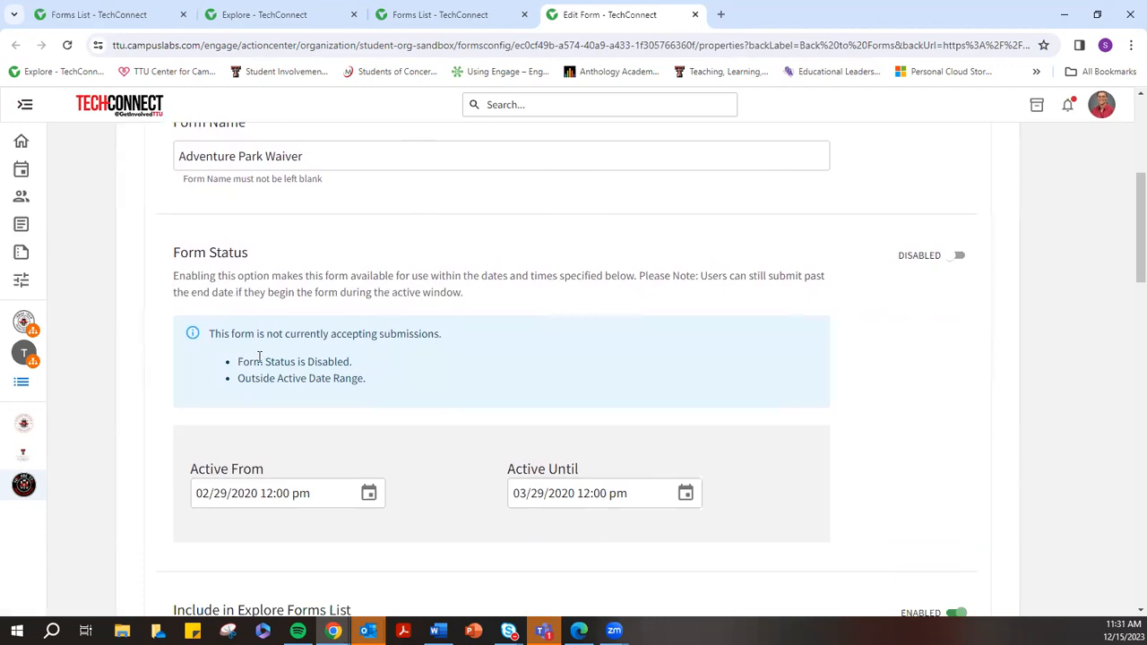
pyautogui.scroll(-8, 376, 426)
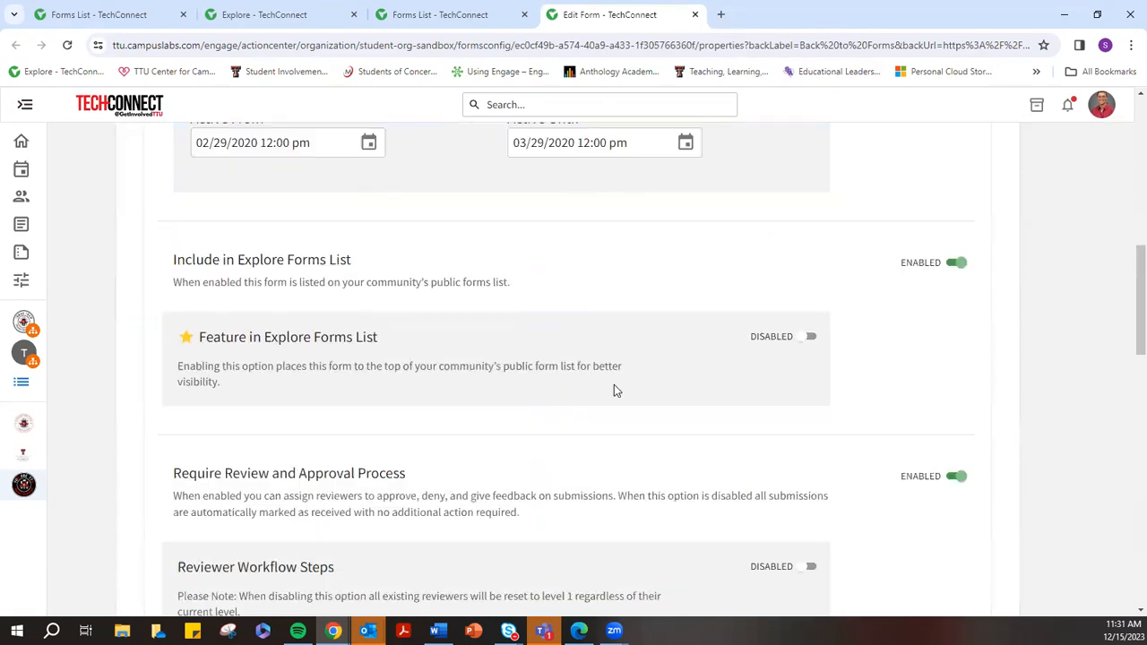
pyautogui.scroll(12, 601, 358)
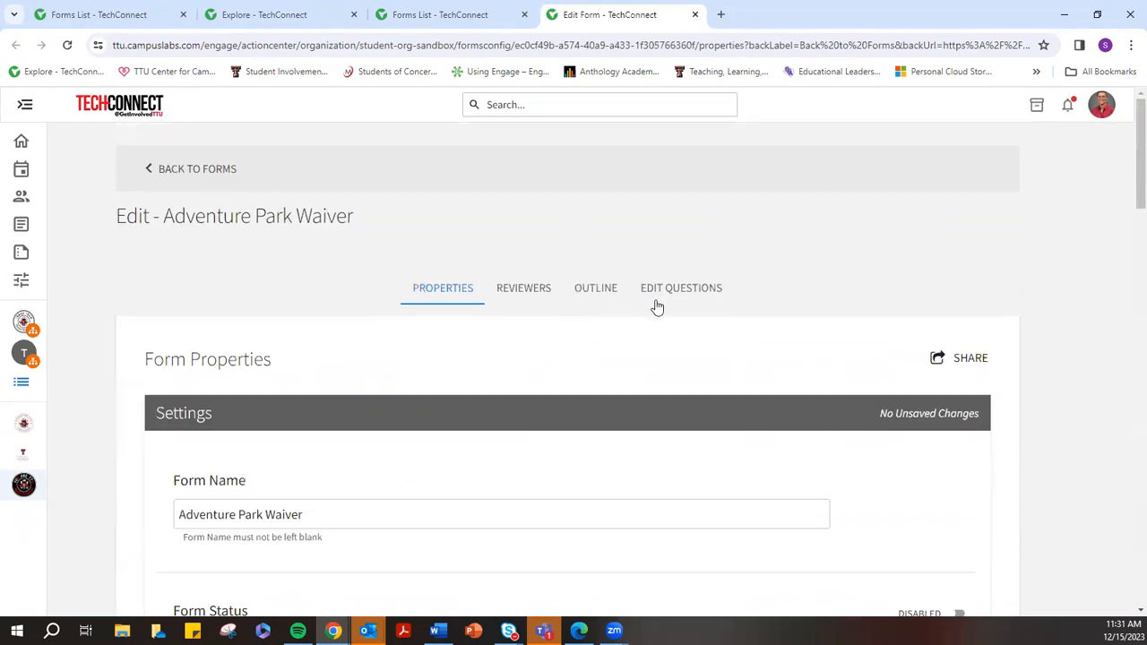
pyautogui.click(653, 301)
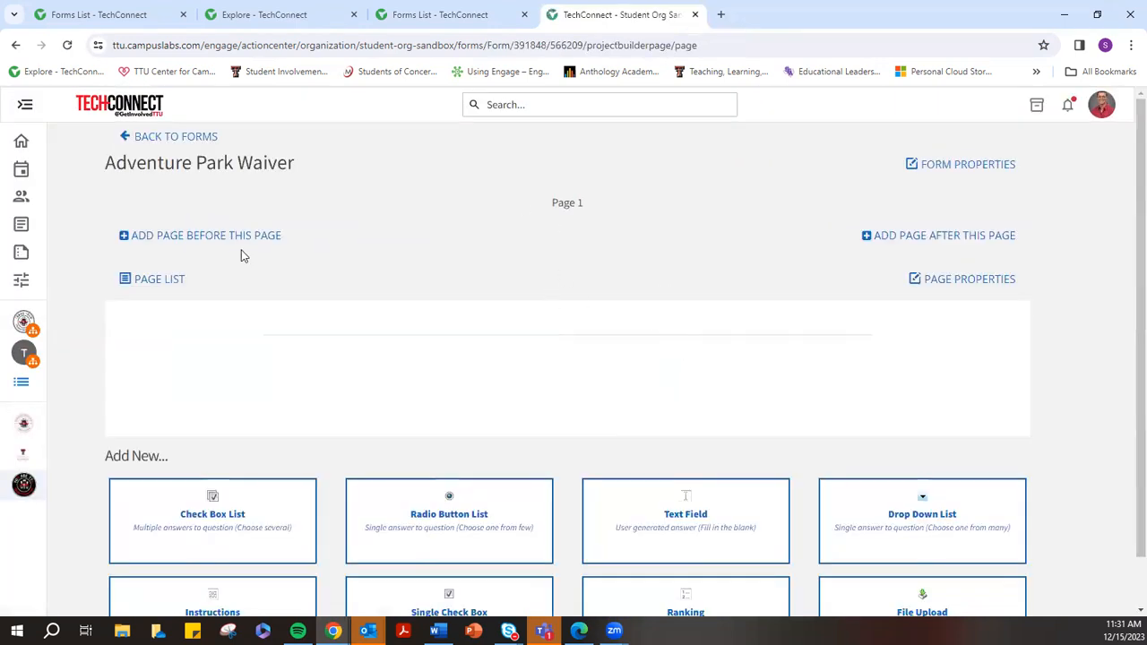
pyautogui.click(190, 139)
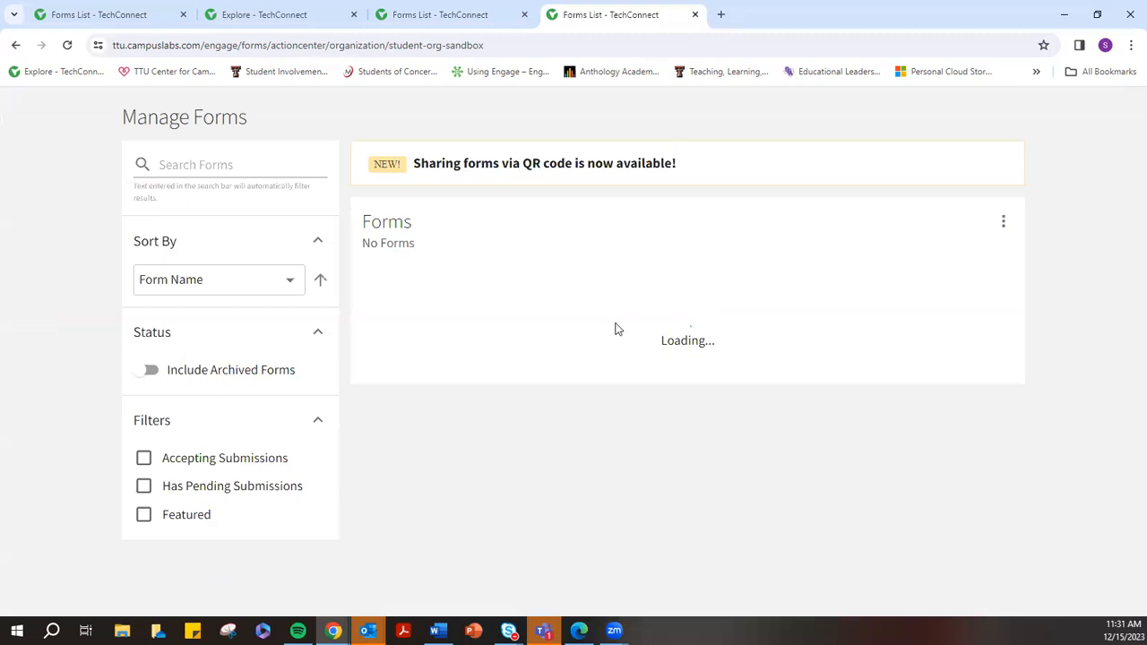
pyautogui.scroll(-2, 753, 448)
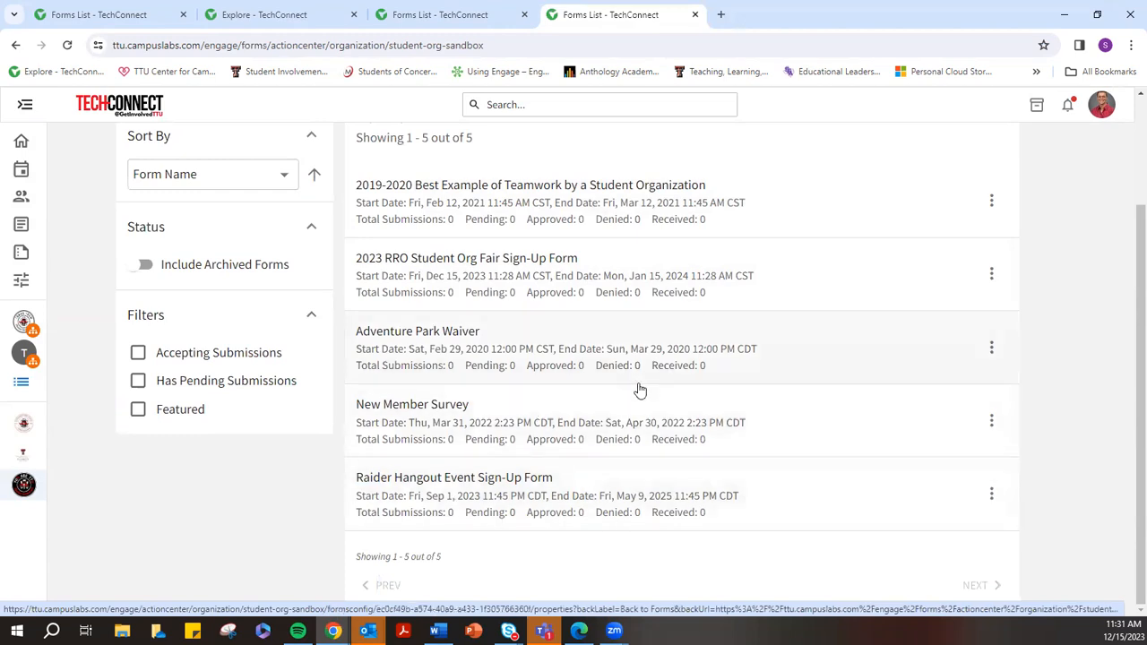
pyautogui.scroll(2, 681, 341)
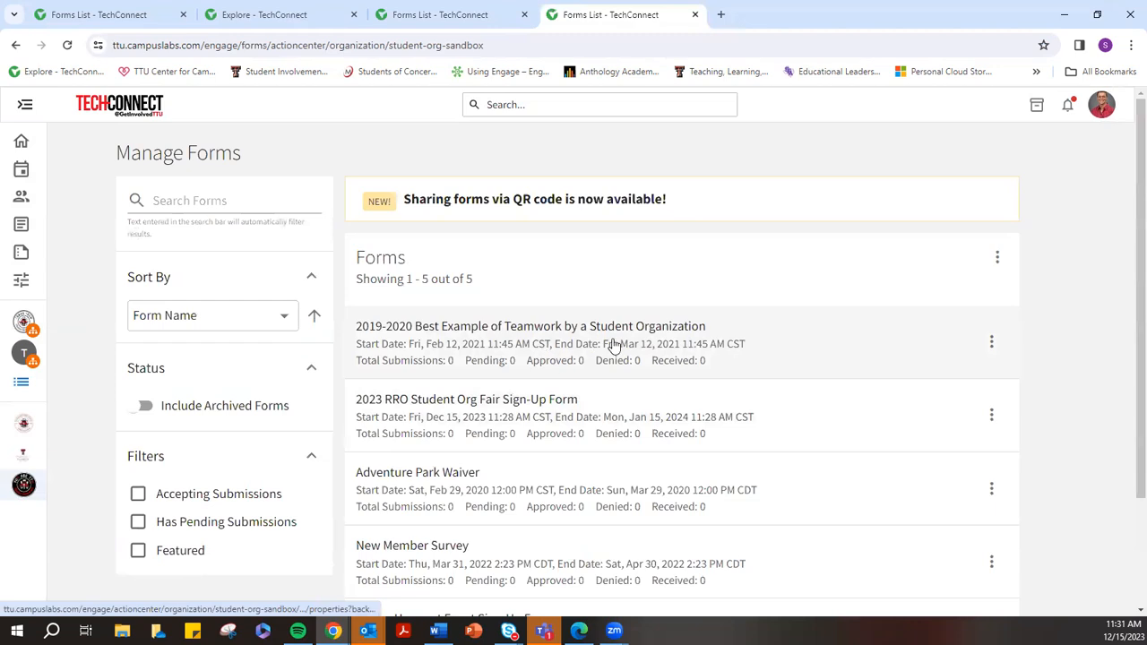
# Open the student organizations' forms list from the organization's management menu
pyautogui.moveTo(30, 130)
pyautogui.click(138, 356)
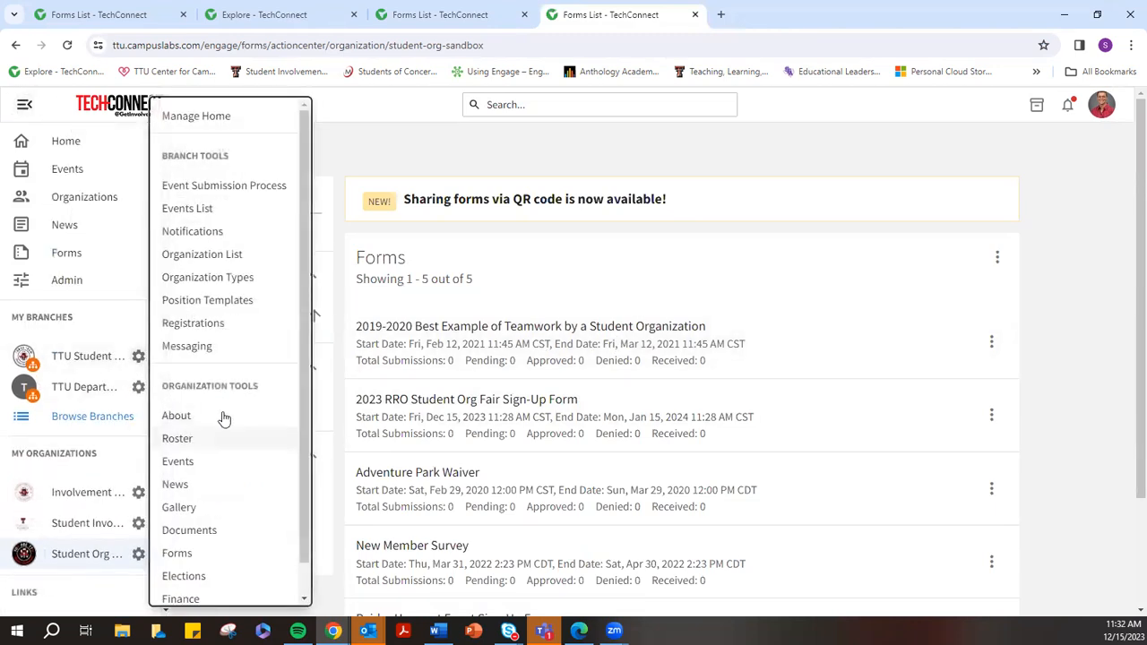
pyautogui.click(200, 553)
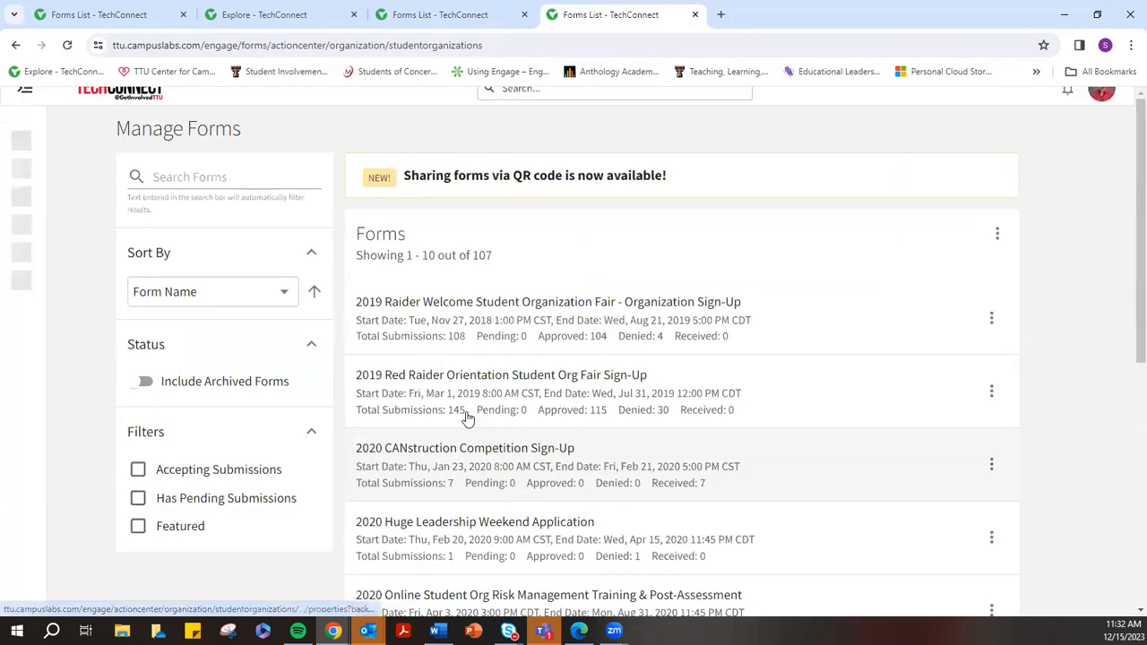
# Search the forms for 'rro' and bring up link options for the 2022 RRO form
pyautogui.scroll(-3, 509, 491)
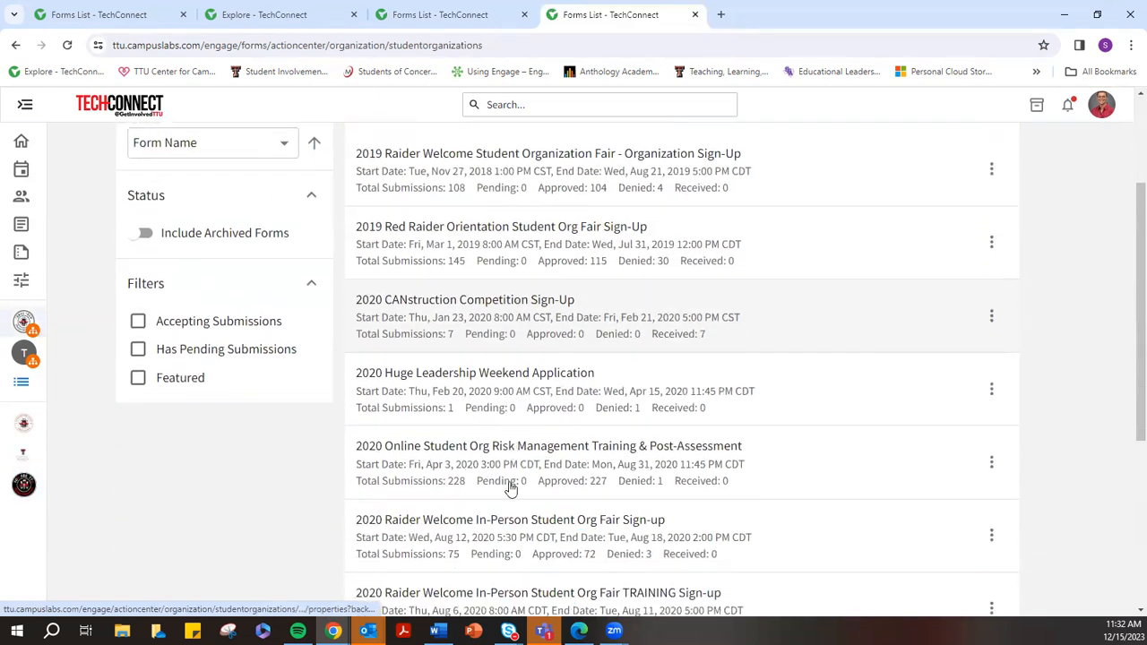
pyautogui.scroll(-3, 535, 482)
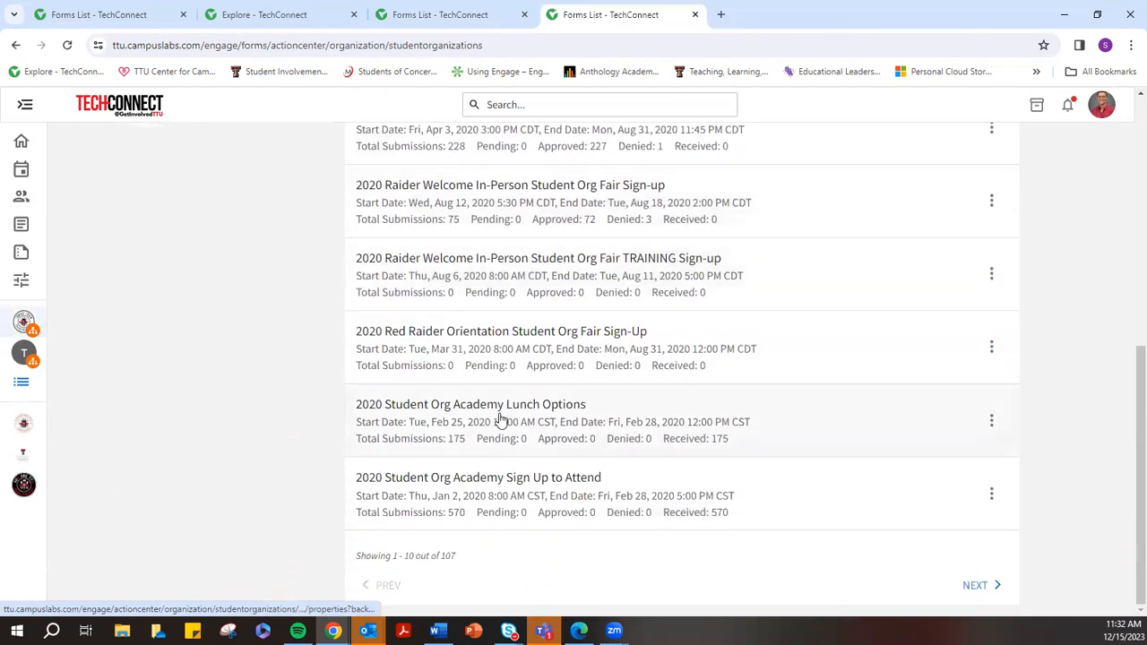
pyautogui.scroll(6, 568, 460)
pyautogui.click(215, 201)
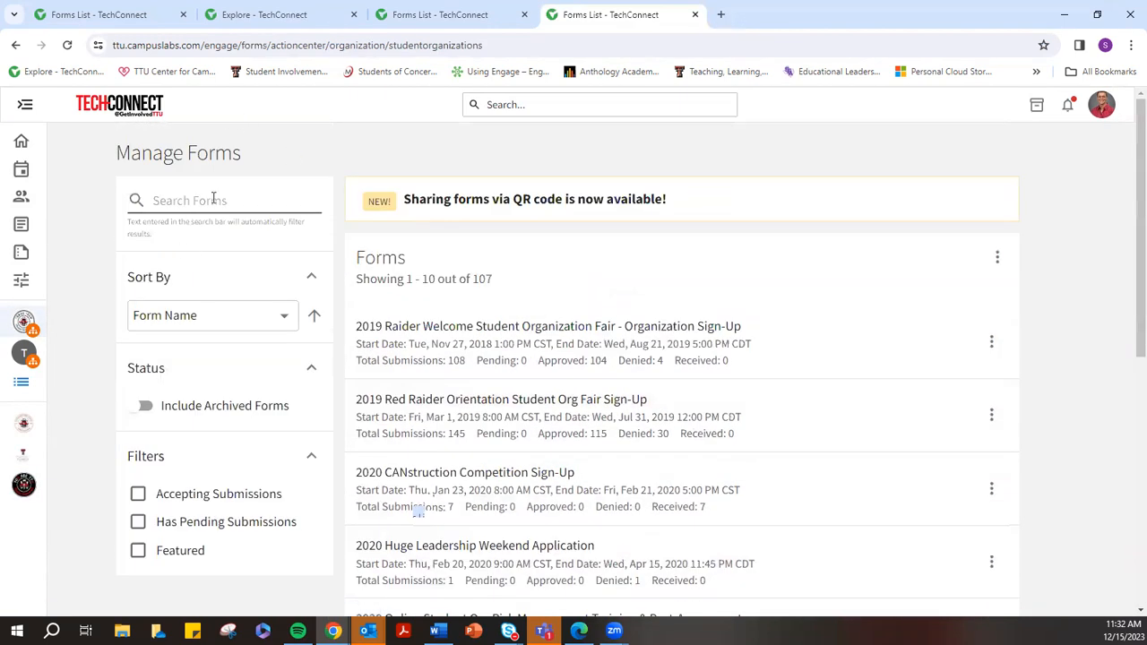
pyautogui.write('rro')
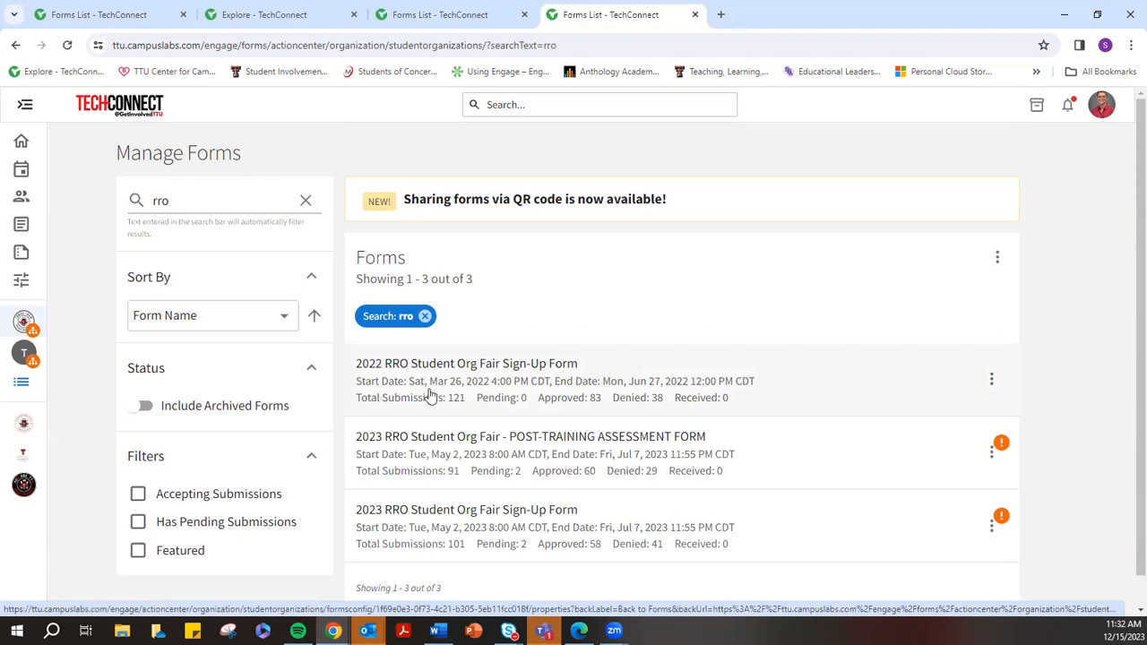
pyautogui.rightClick(522, 381)
pyautogui.click(556, 388)
pyautogui.click(789, 14)
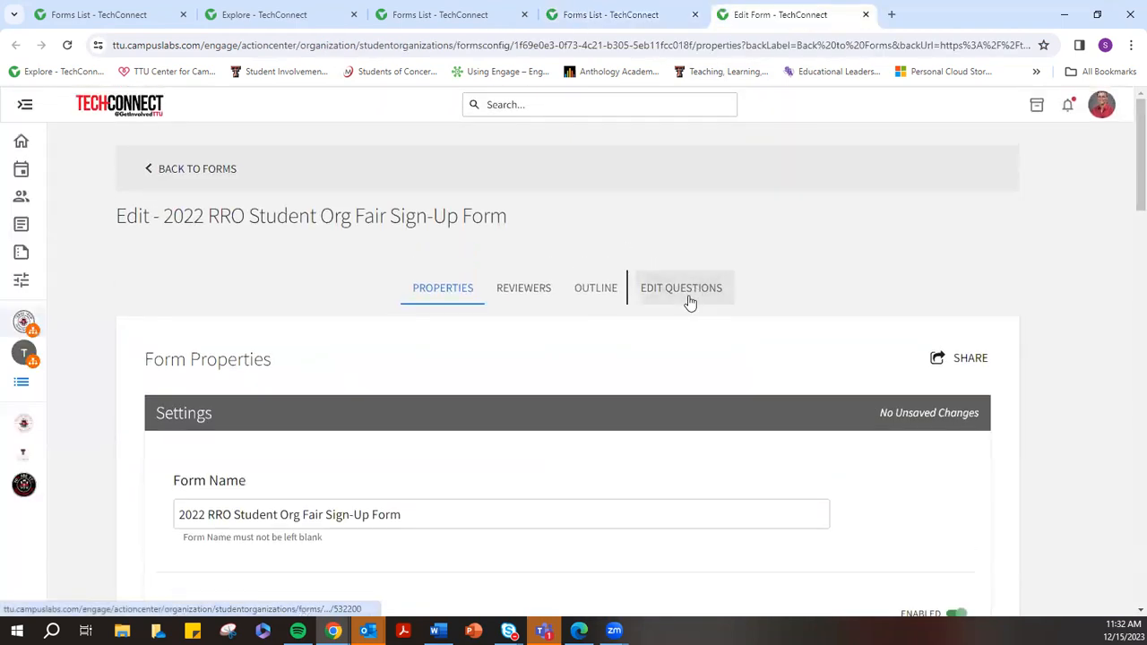
pyautogui.click(686, 298)
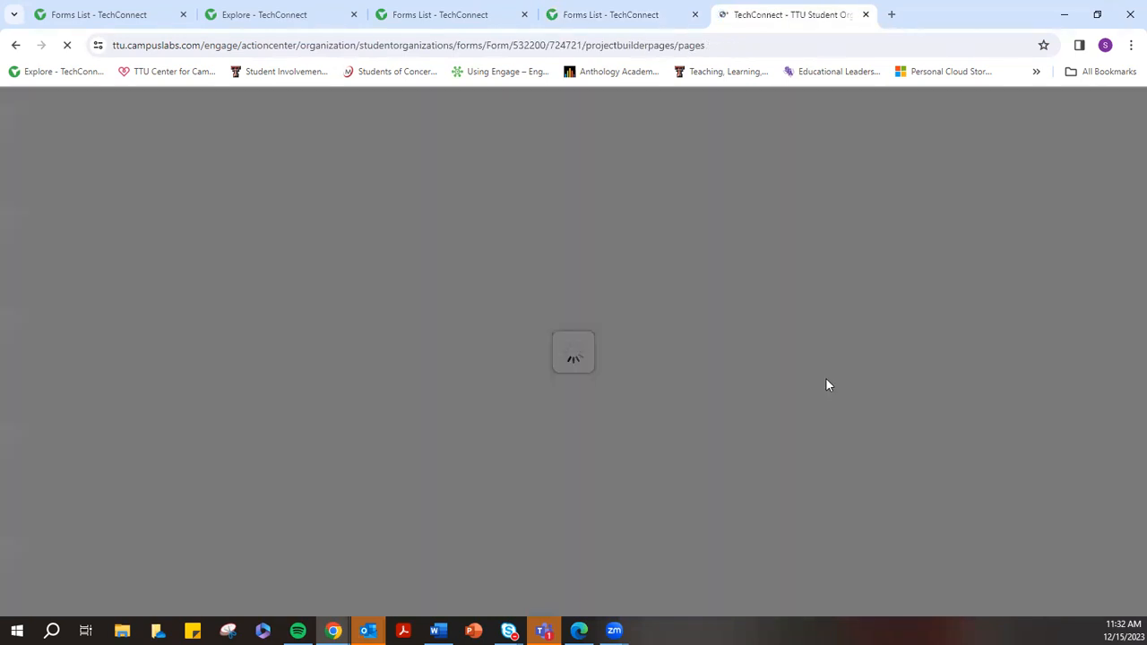
pyautogui.click(753, 207)
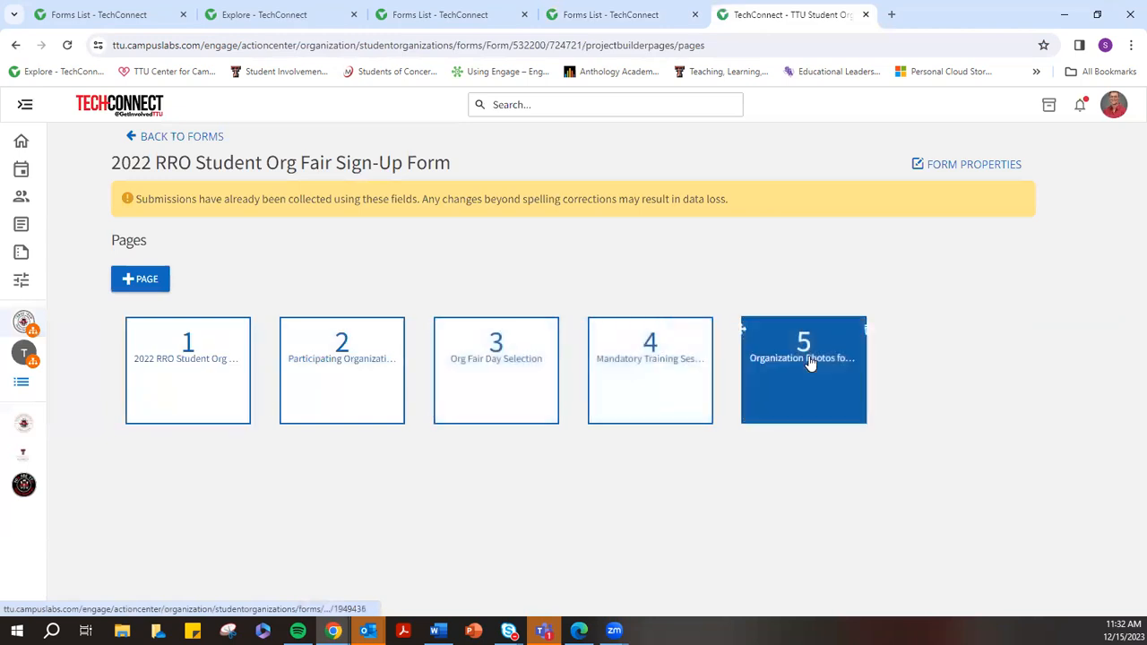
pyautogui.click(185, 375)
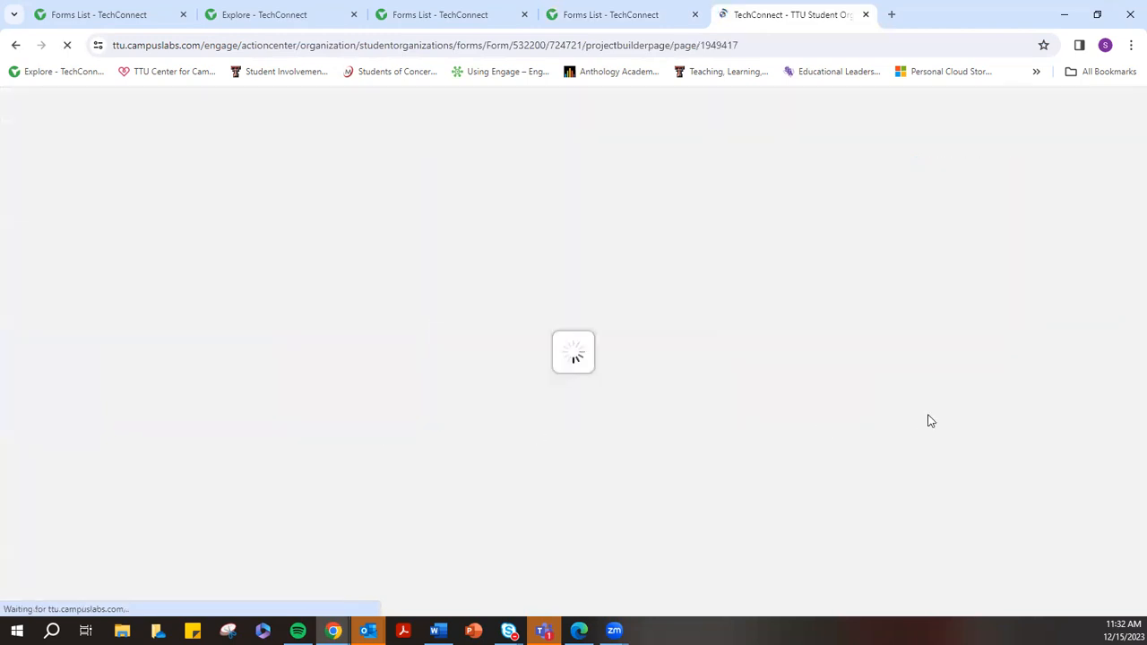
pyautogui.scroll(-1, 1052, 385)
pyautogui.scroll(-2, 1054, 389)
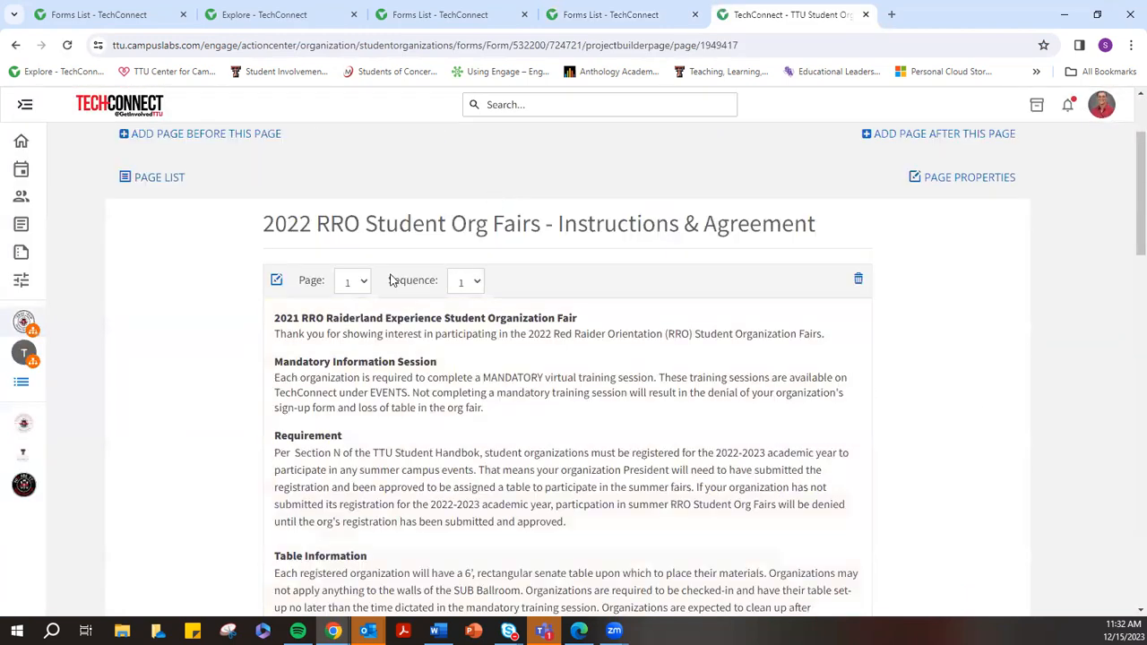
pyautogui.moveTo(267, 231); pyautogui.dragTo(826, 215)
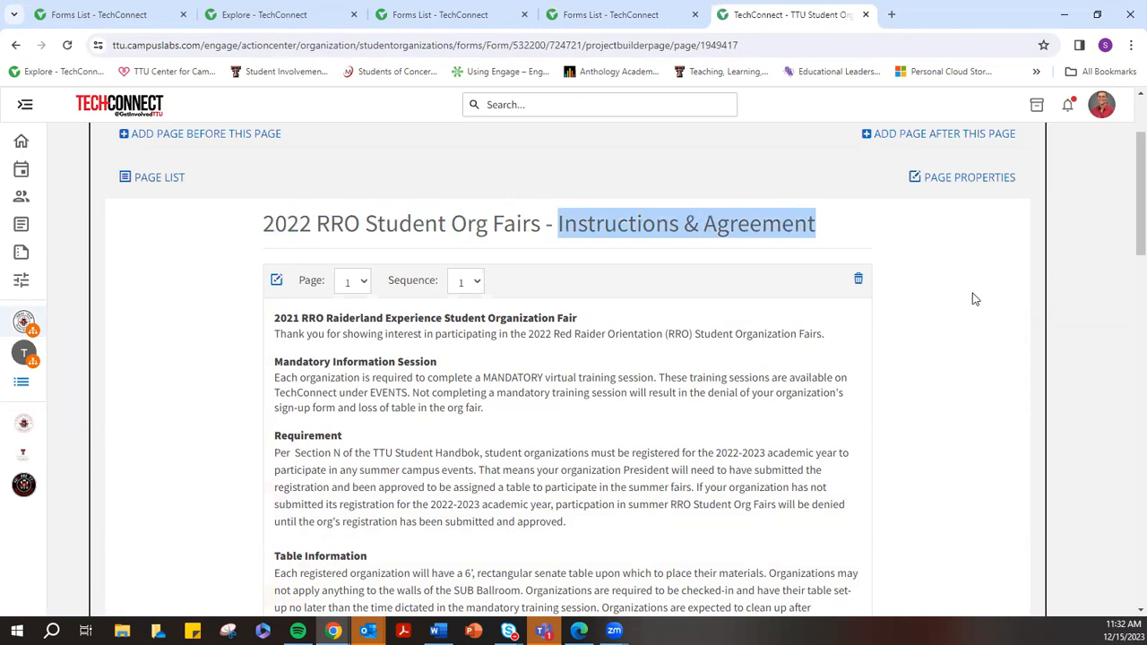
pyautogui.click(603, 225)
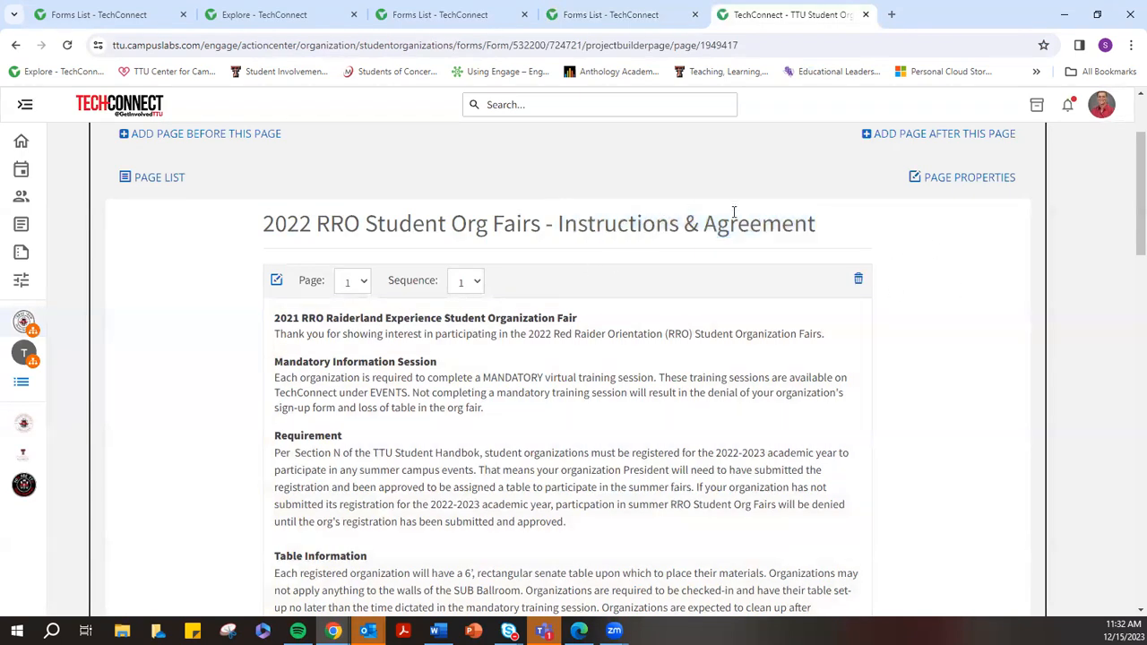
pyautogui.scroll(-2, 416, 332)
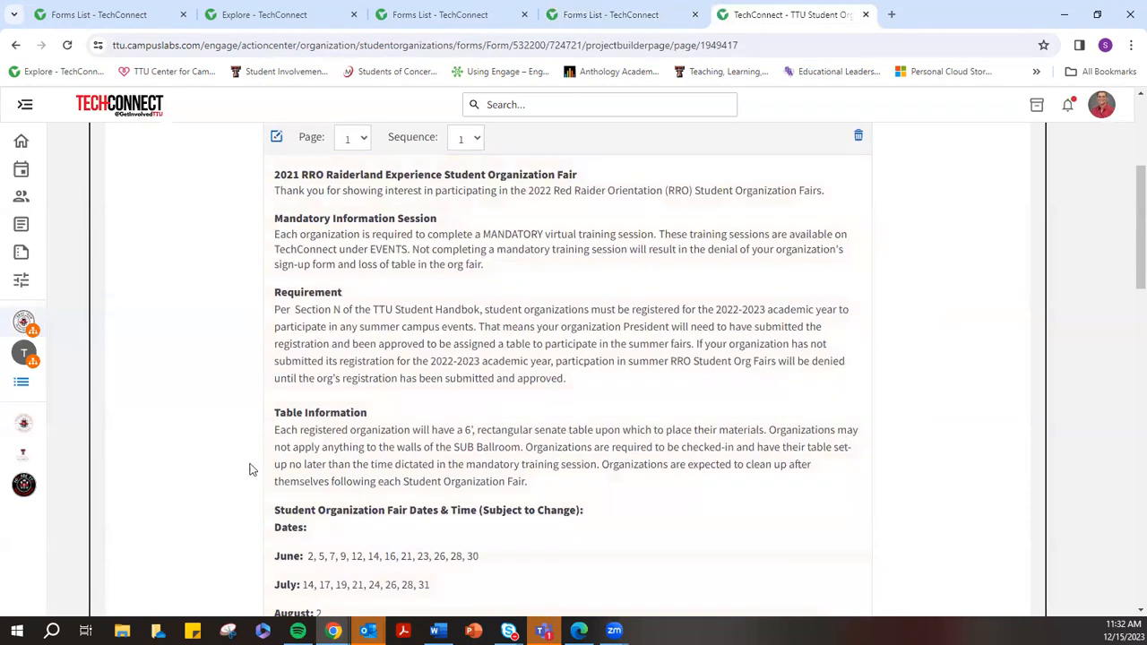
pyautogui.scroll(-8, 308, 517)
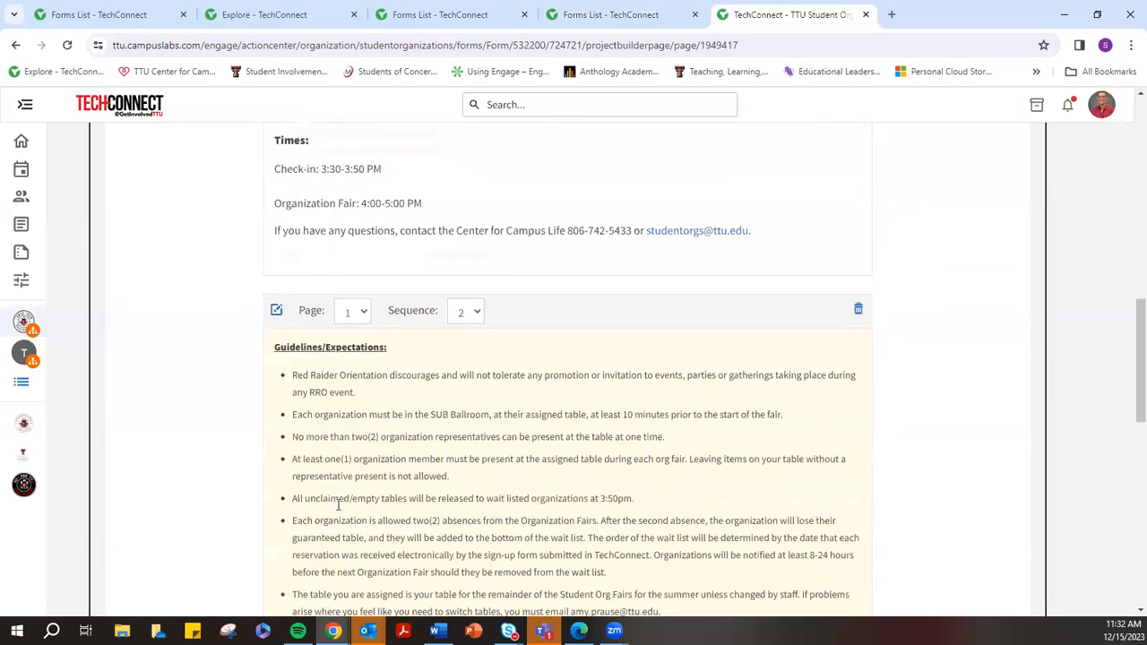
pyautogui.scroll(-3, 338, 505)
pyautogui.scroll(-6, 372, 354)
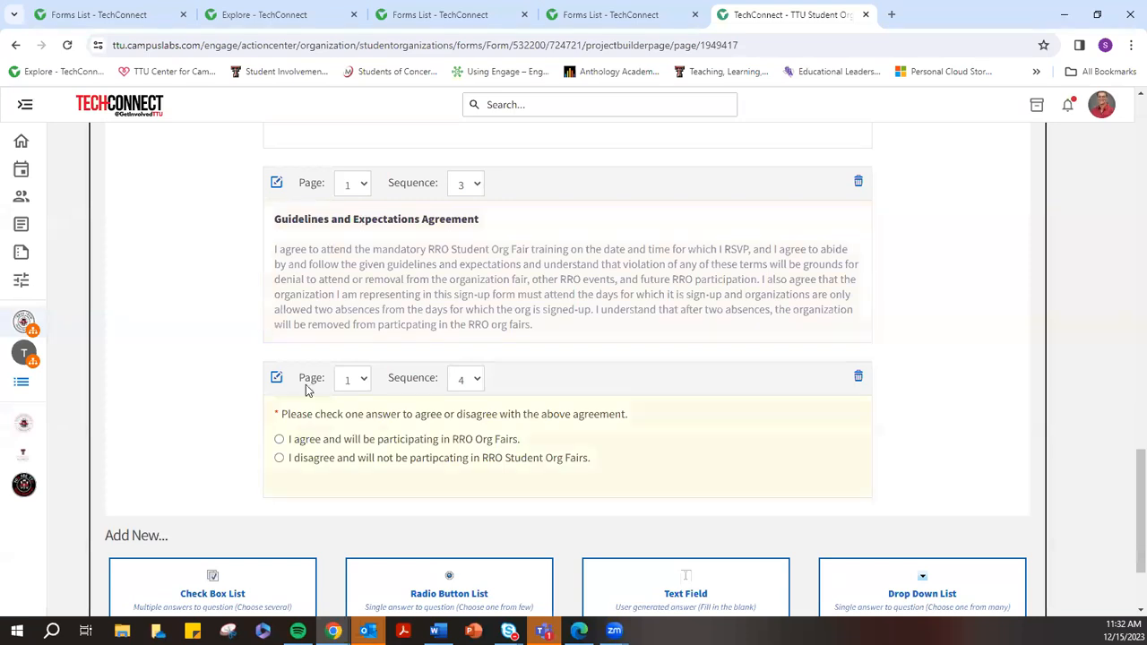
pyautogui.click(280, 440)
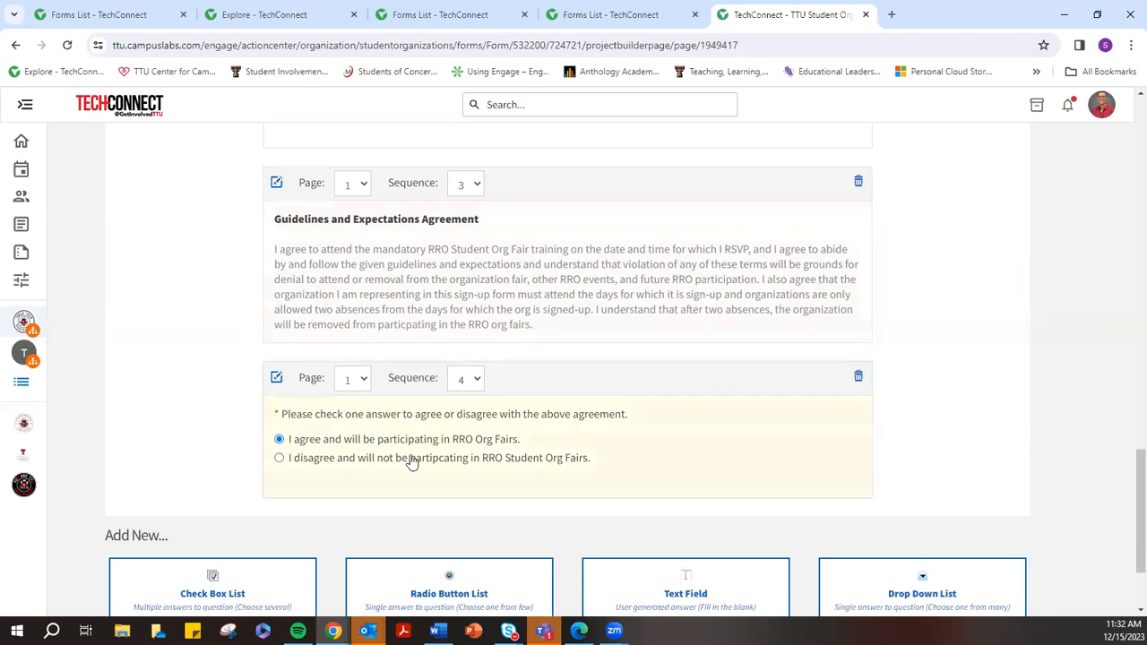
pyautogui.scroll(-2, 494, 463)
pyautogui.scroll(1, 494, 463)
pyautogui.scroll(-1, 553, 402)
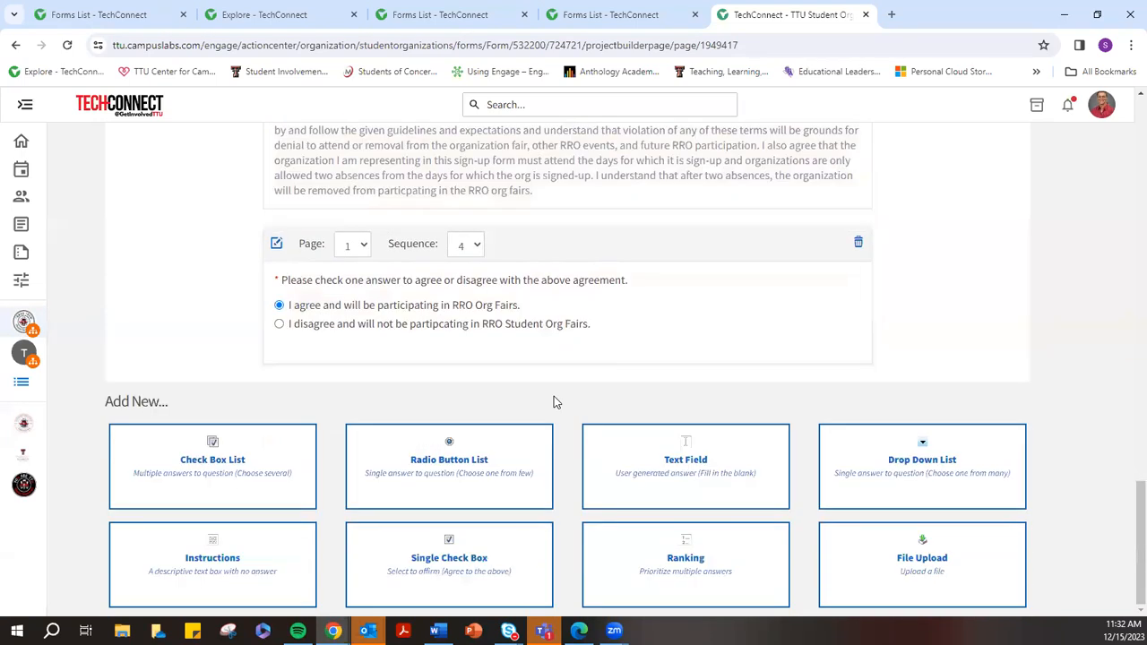
pyautogui.scroll(5, 552, 402)
pyautogui.scroll(10, 565, 358)
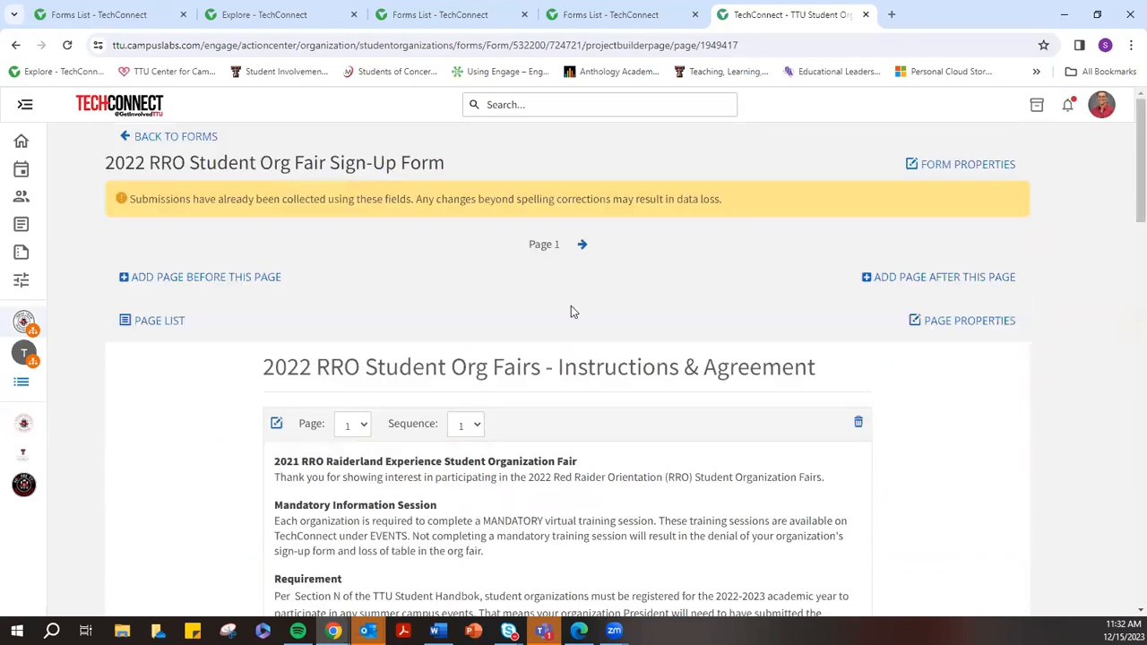
# On Page 2, Participating Organization Information, try the organization and representative name fields
pyautogui.click(585, 246)
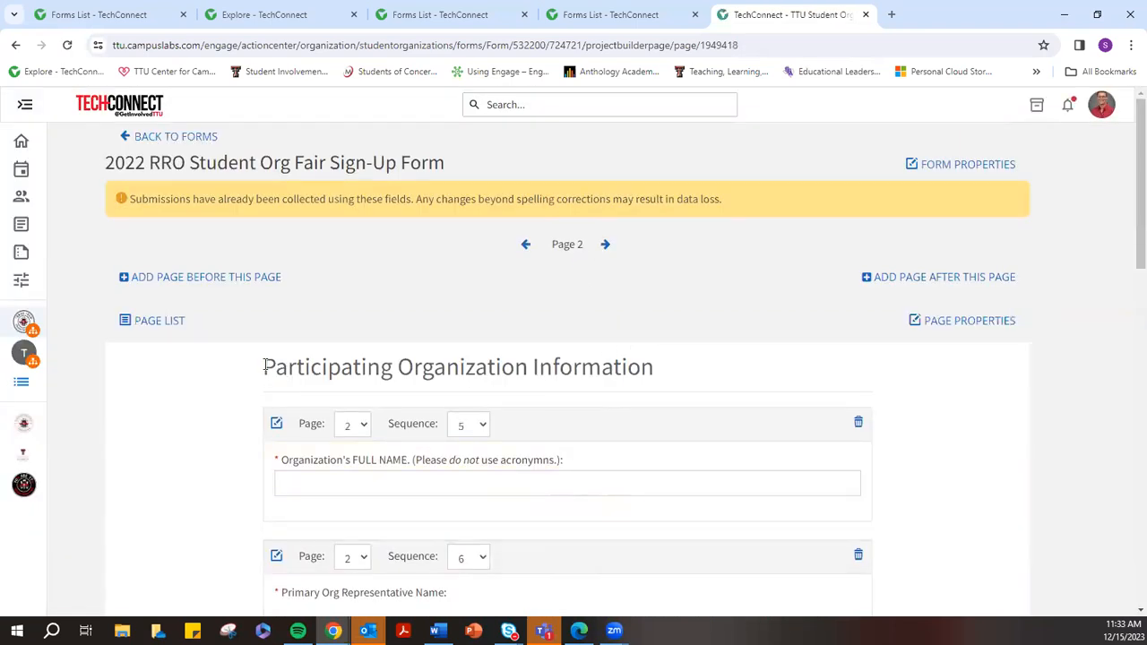
pyautogui.moveTo(265, 366); pyautogui.dragTo(666, 366)
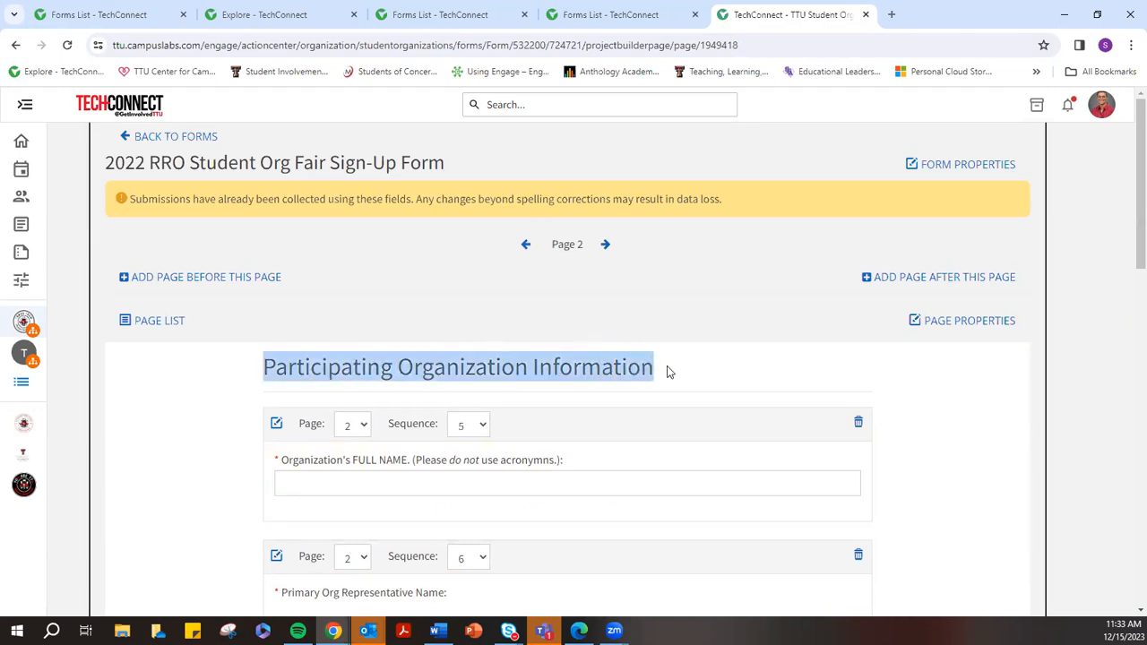
pyautogui.scroll(-3, 671, 363)
pyautogui.click(295, 273)
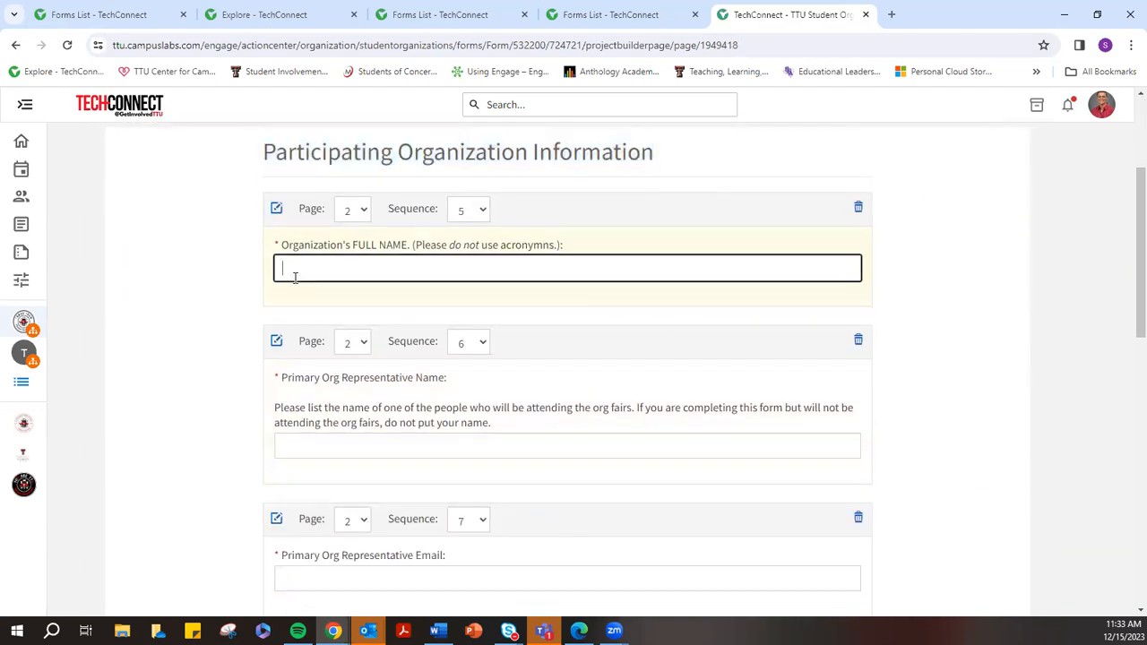
pyautogui.click(307, 437)
pyautogui.scroll(-3, 968, 380)
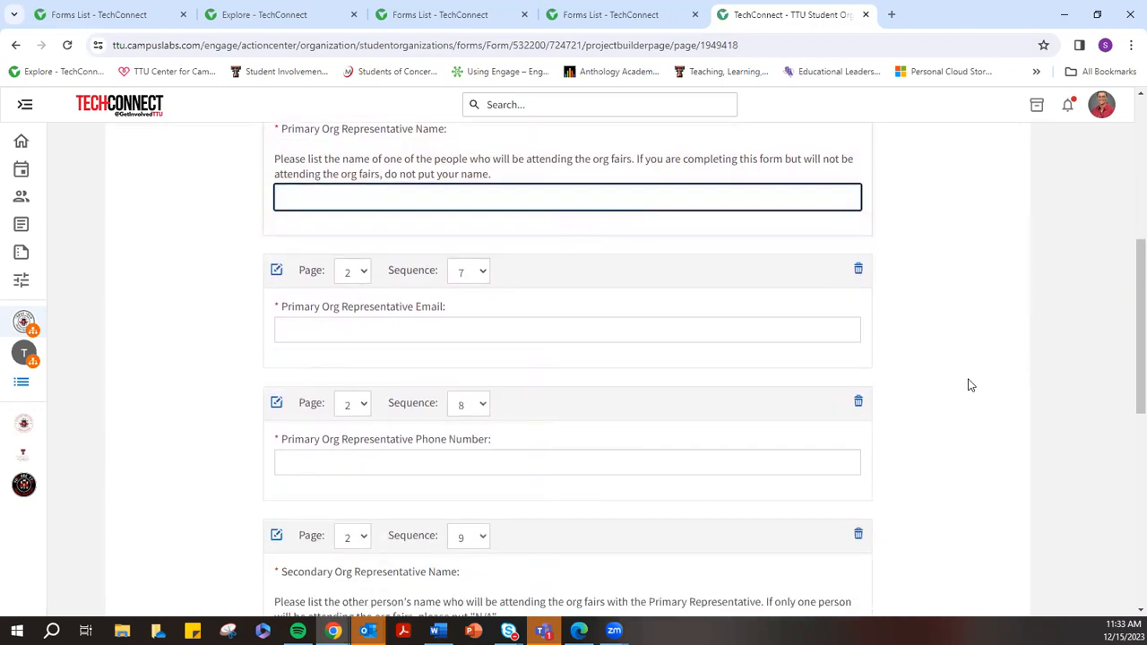
pyautogui.scroll(-3, 968, 385)
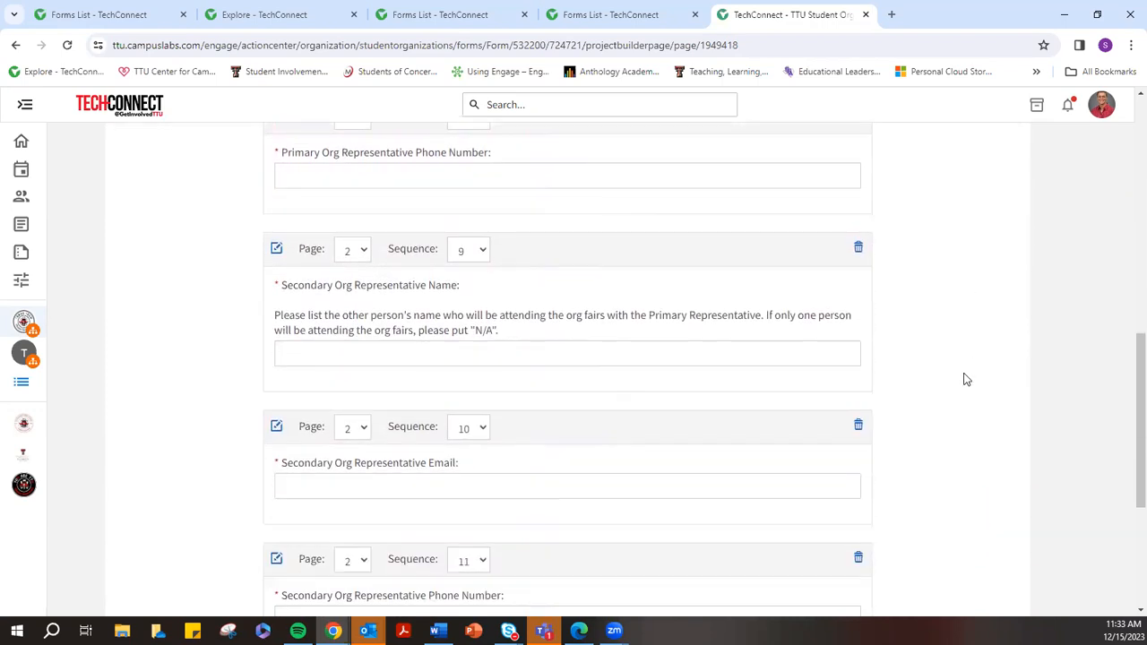
pyautogui.scroll(-3, 966, 379)
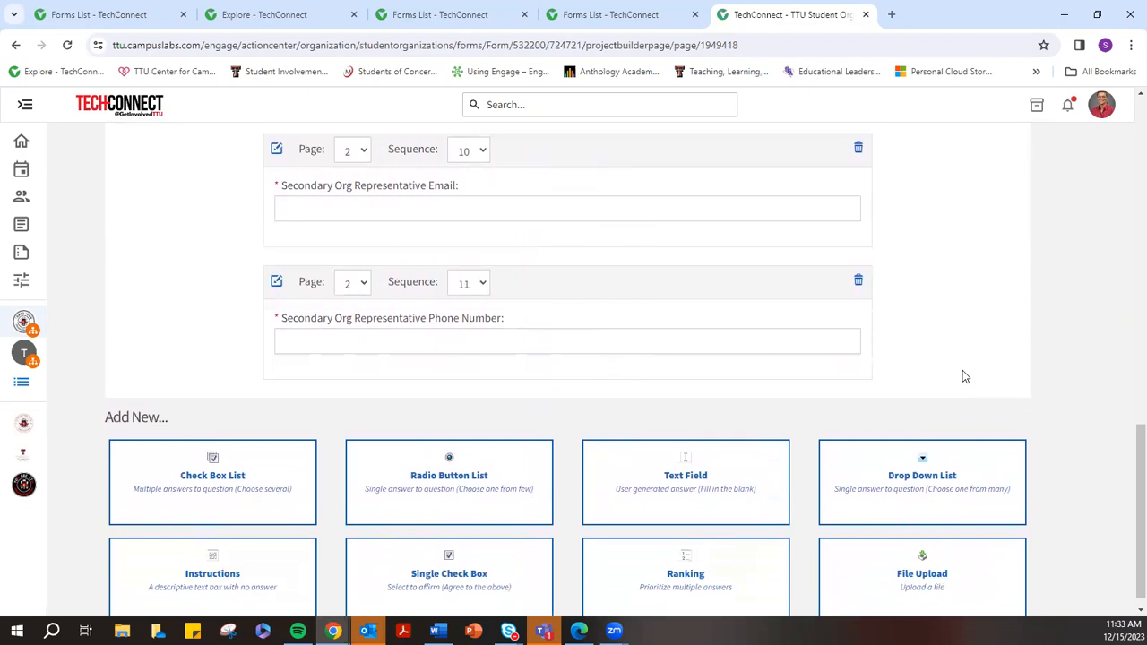
pyautogui.scroll(3, 962, 377)
pyautogui.click(330, 356)
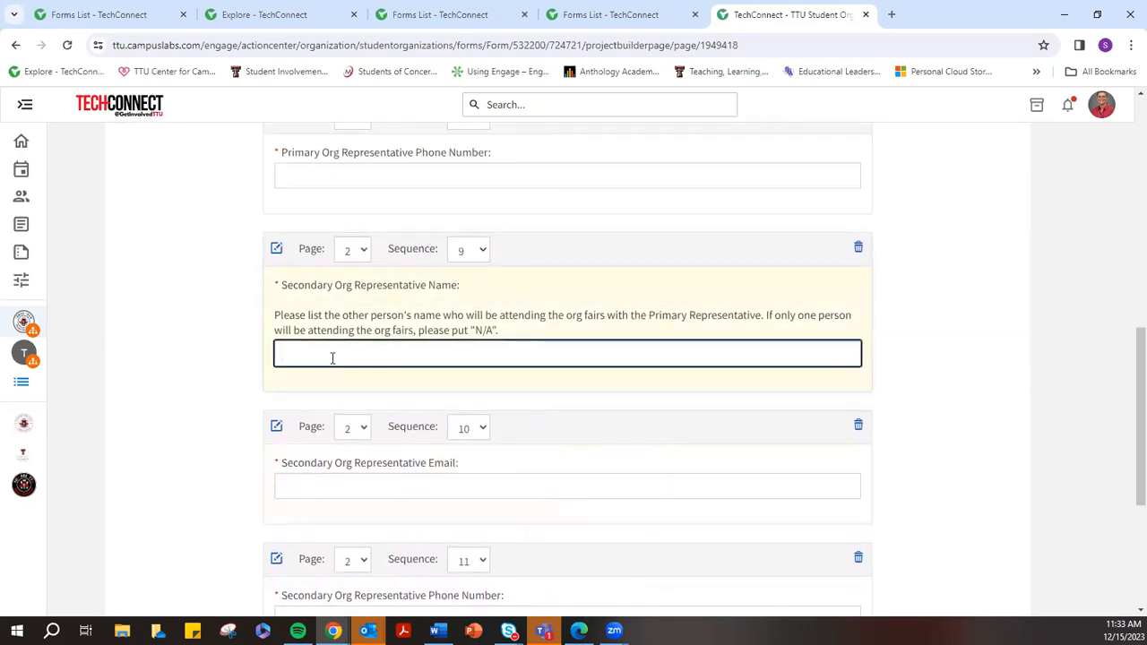
pyautogui.scroll(2, 332, 358)
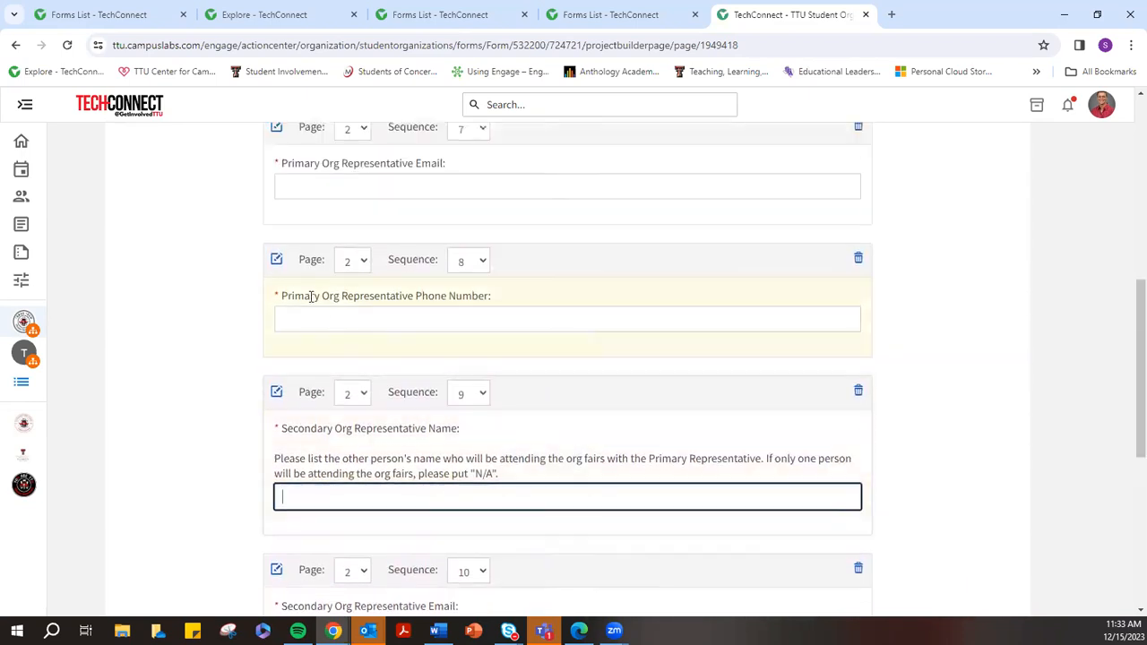
pyautogui.scroll(7, 311, 296)
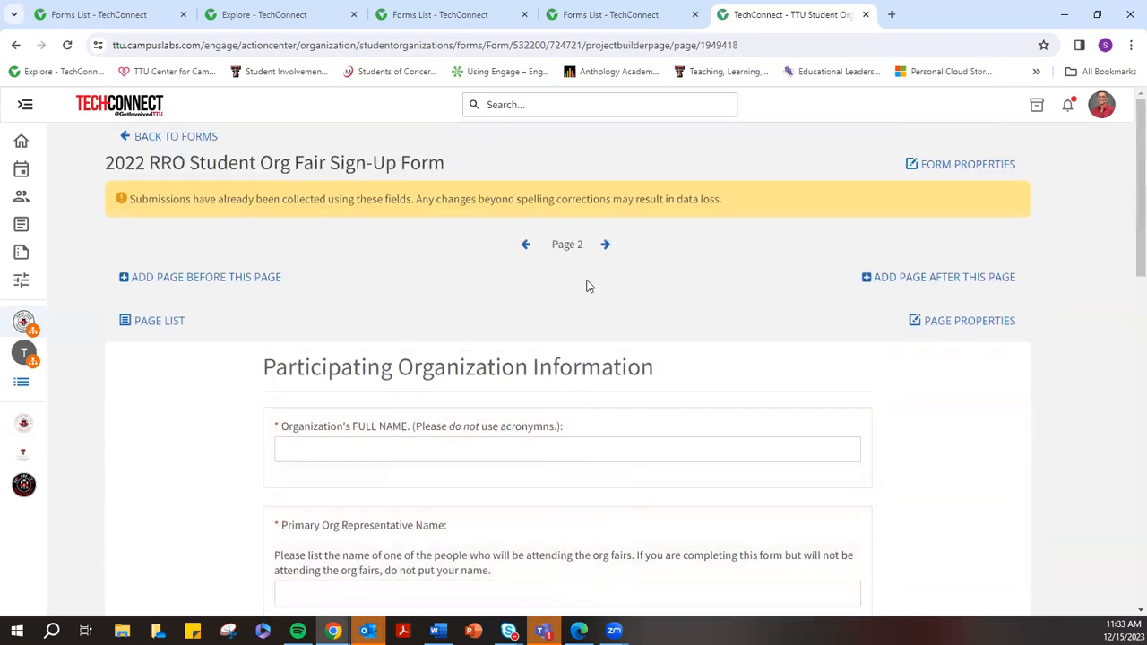
# Move to Page 3, Org Fair Day Selection, and test-tick then clear the June table-day options
pyautogui.click(605, 244)
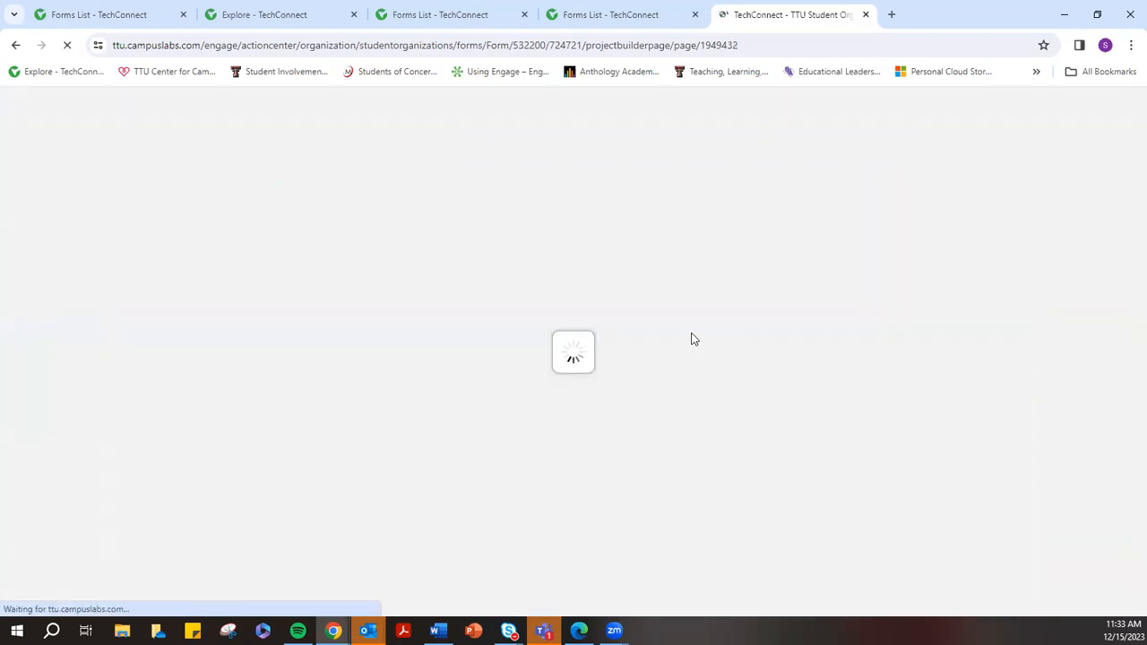
pyautogui.scroll(-2, 649, 338)
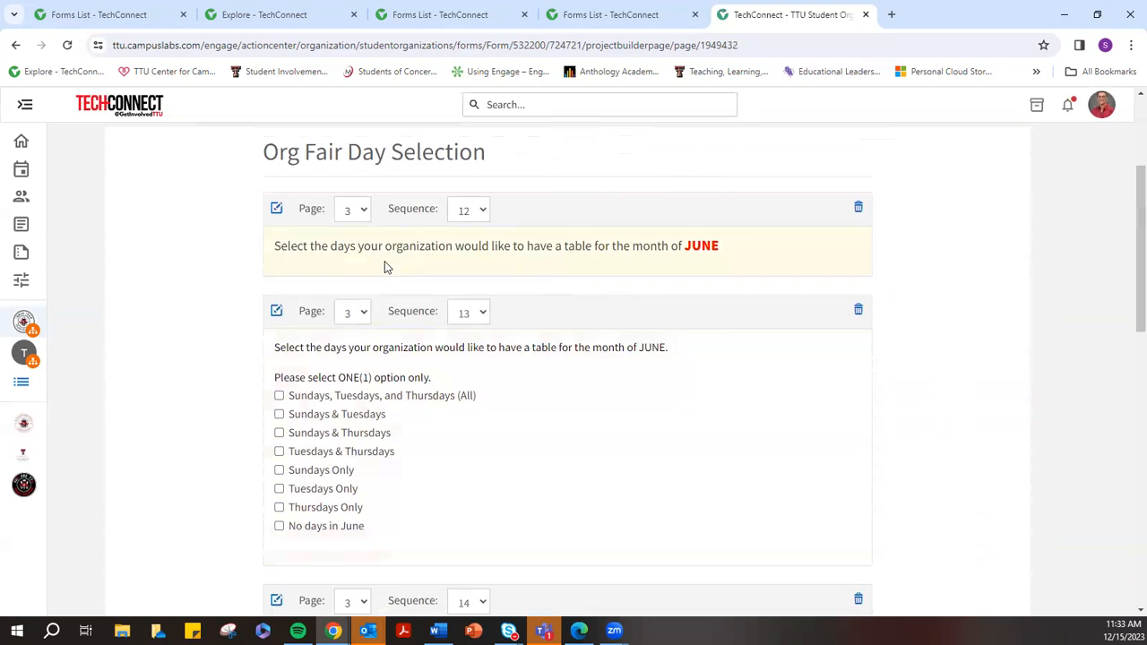
pyautogui.click(279, 416)
pyautogui.click(279, 453)
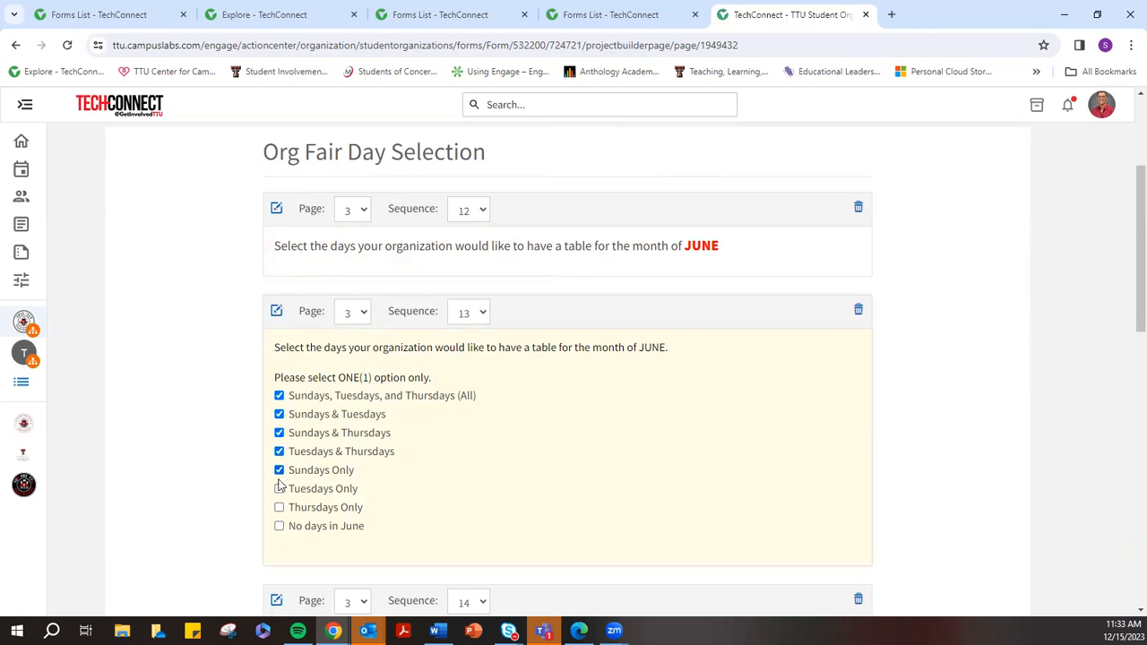
pyautogui.click(279, 487)
pyautogui.click(280, 451)
pyautogui.click(279, 433)
pyautogui.click(280, 414)
pyautogui.moveTo(280, 382); pyautogui.dragTo(434, 380)
pyautogui.scroll(-3, 435, 399)
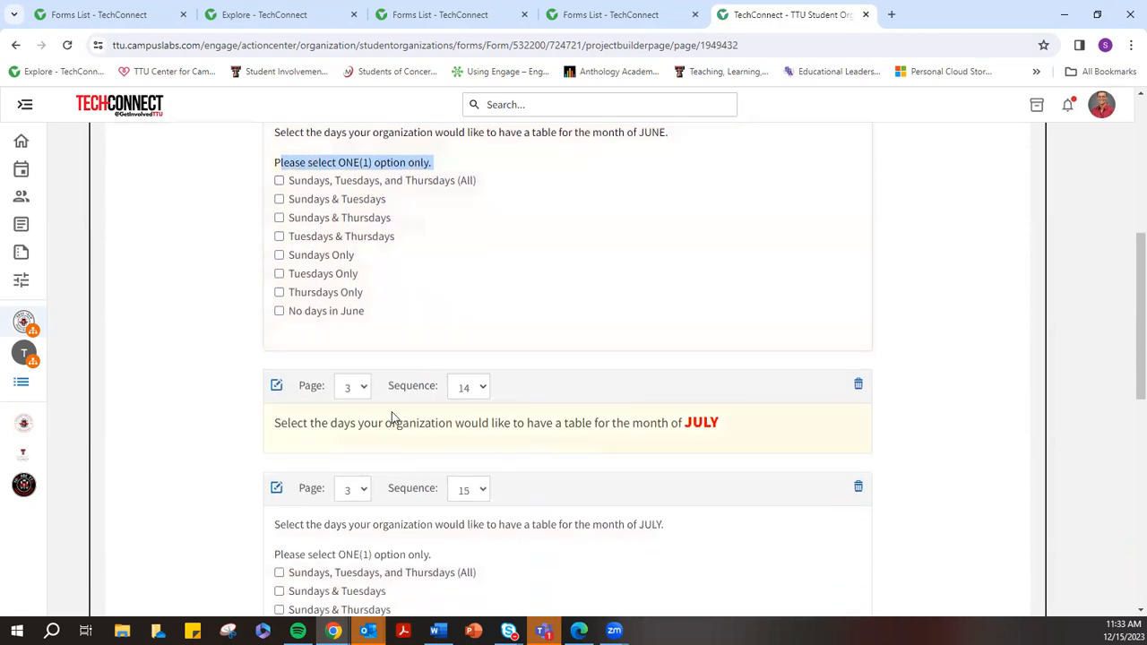
pyautogui.scroll(-2, 449, 440)
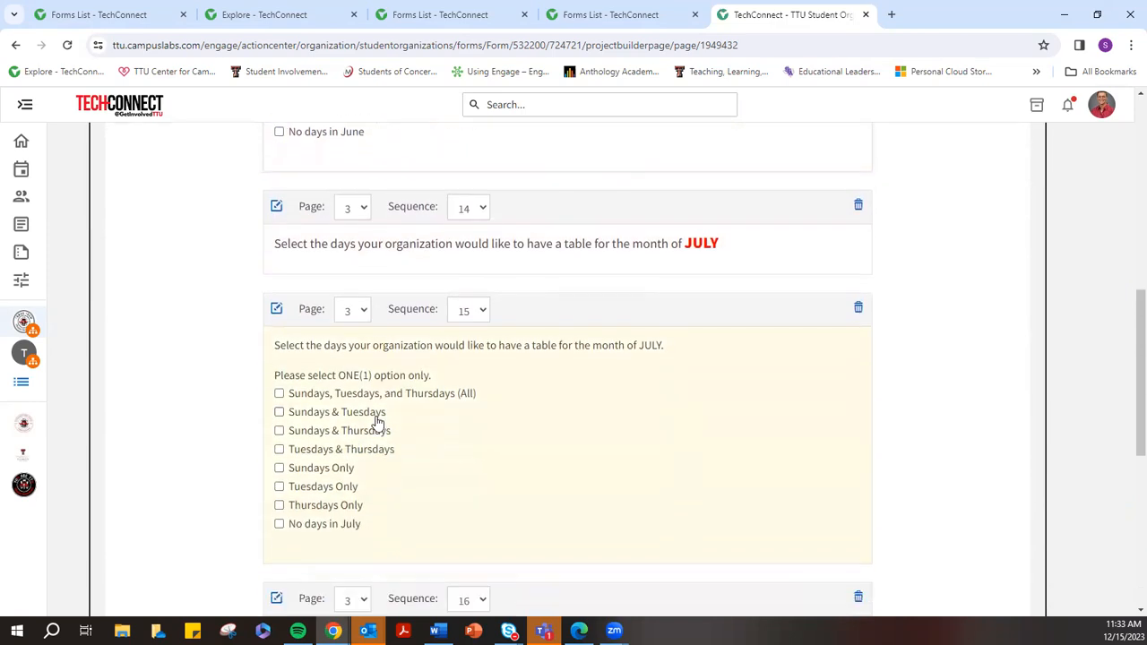
pyautogui.scroll(-4, 377, 421)
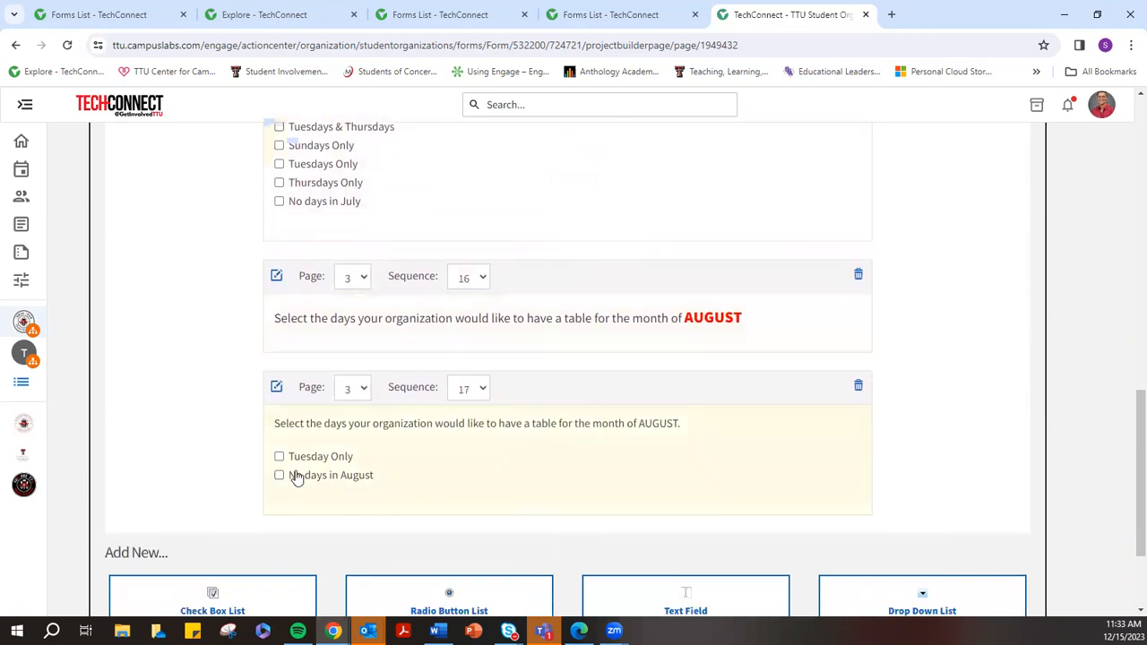
pyautogui.scroll(10, 643, 376)
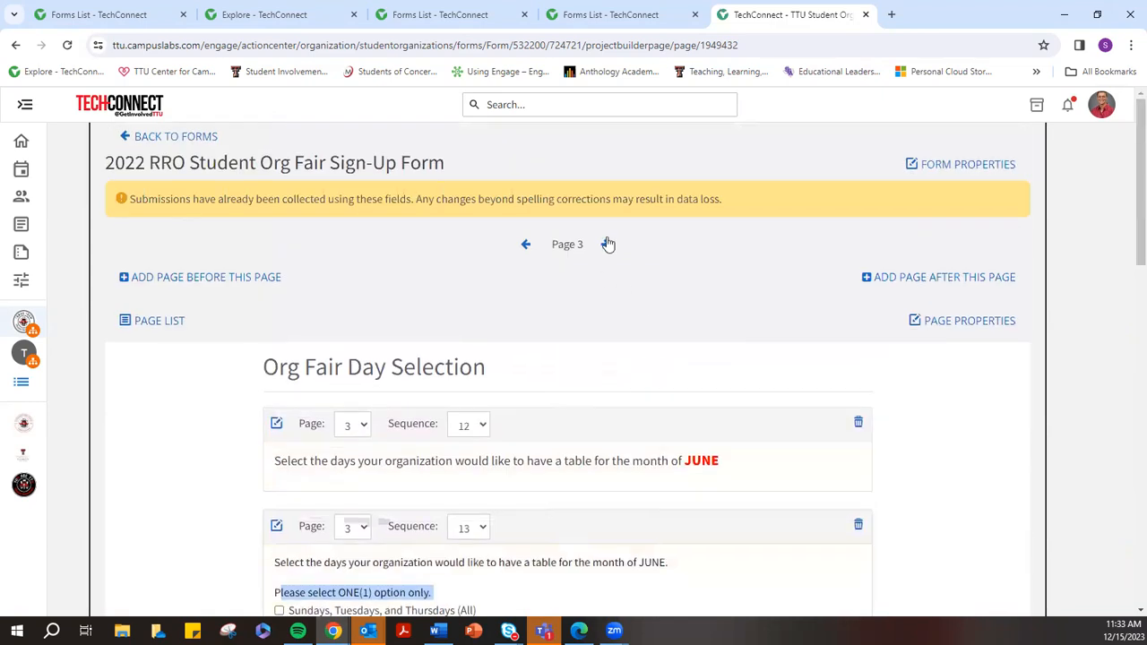
# Advance to Page 4 and look over the training-session schedule
pyautogui.click(607, 244)
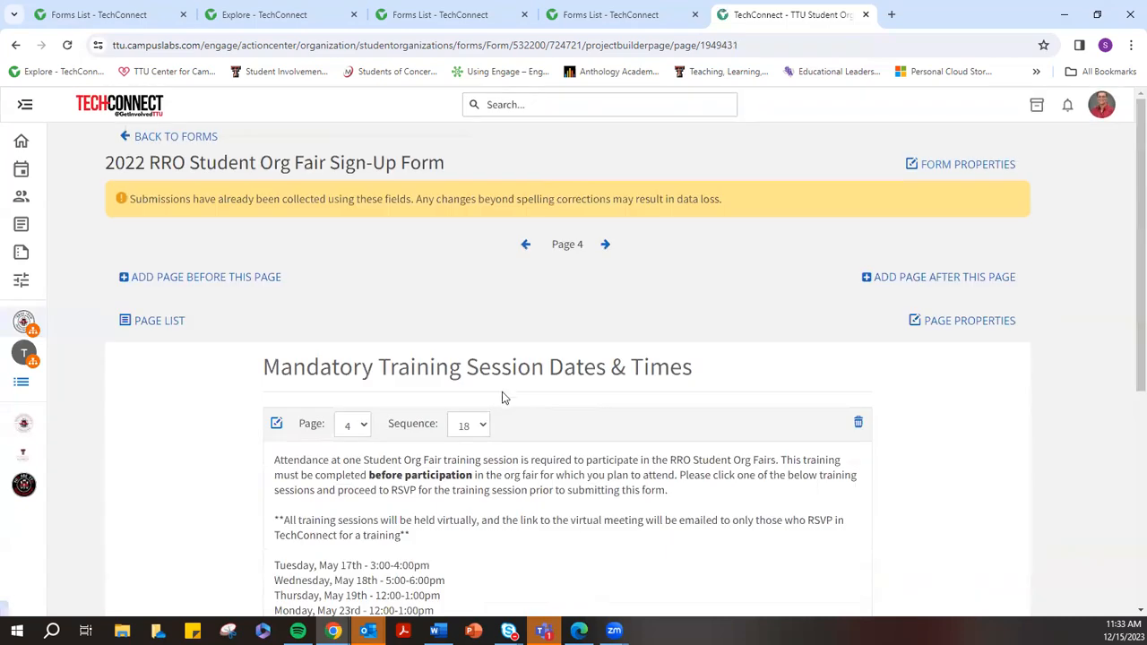
pyautogui.scroll(-3, 628, 354)
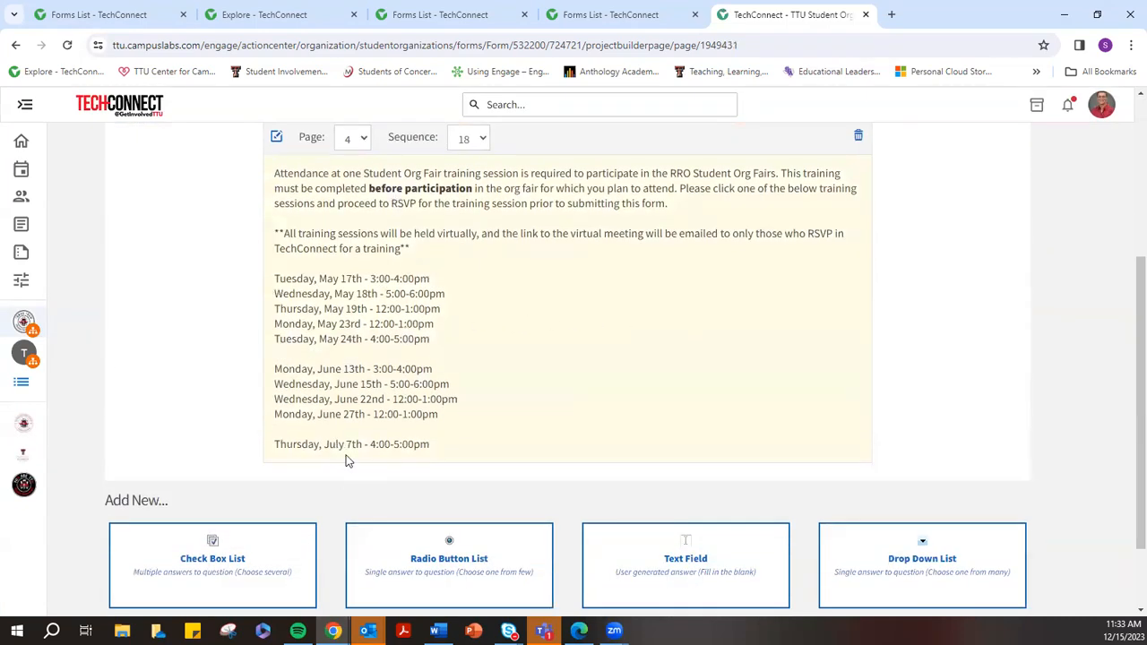
pyautogui.scroll(3, 660, 343)
# Advance to Page 5, Organization Photos for the Org Fair Slideshow, and read its upload instructions
pyautogui.click(606, 247)
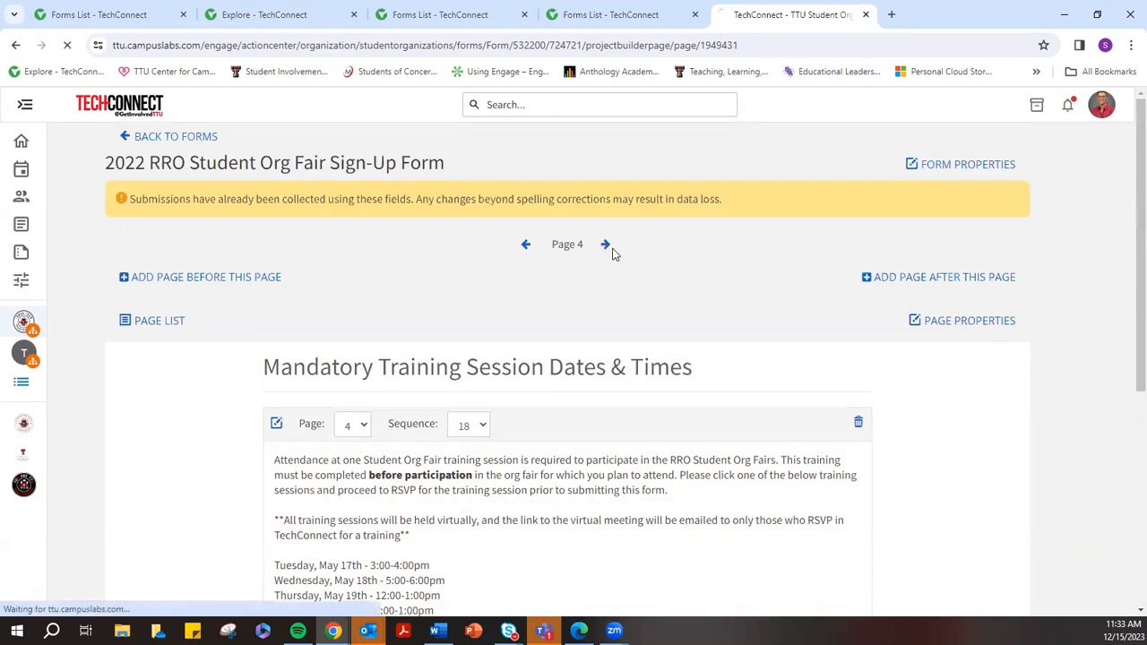
pyautogui.scroll(-2, 589, 434)
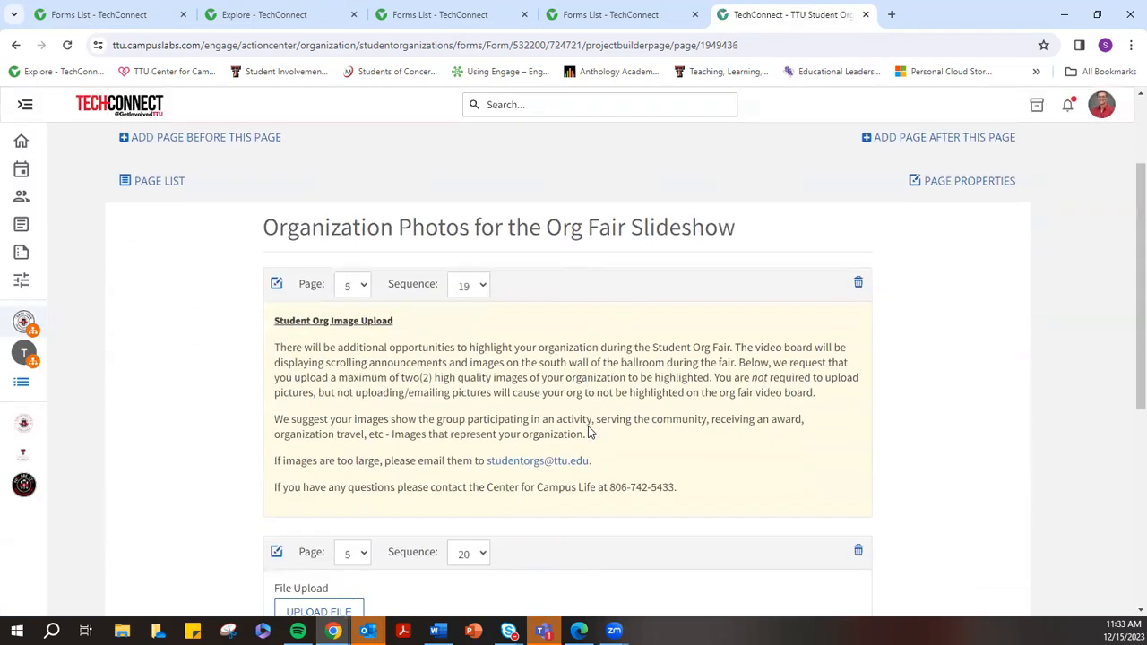
pyautogui.scroll(-1, 589, 433)
pyautogui.scroll(-2, 426, 449)
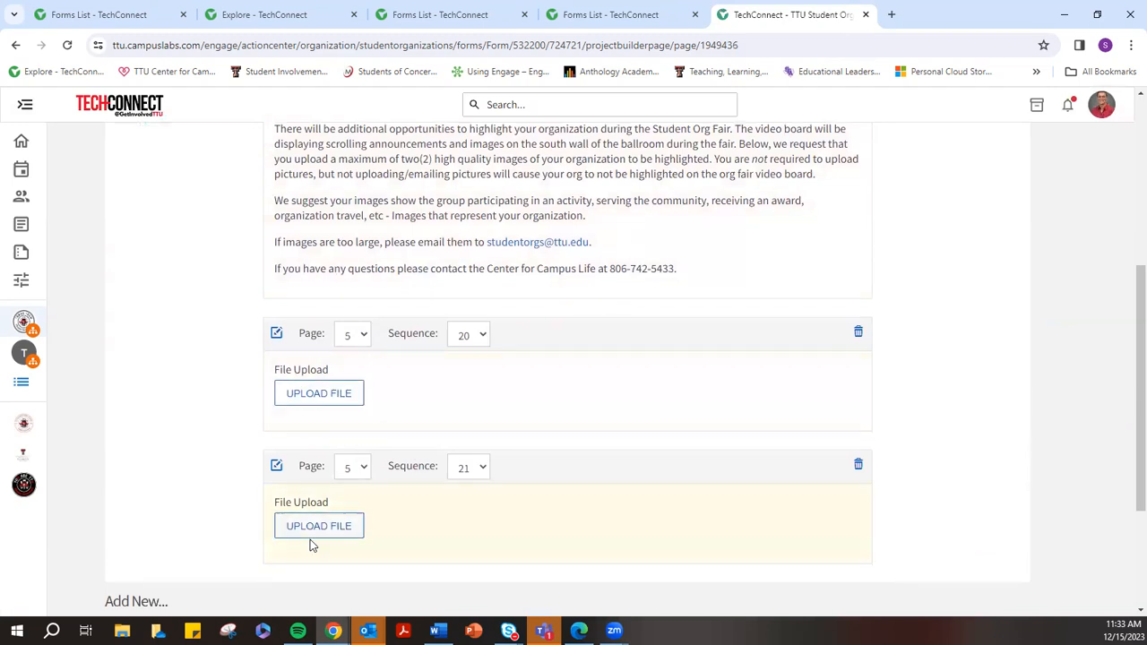
pyautogui.scroll(1, 703, 388)
pyautogui.scroll(5, 703, 389)
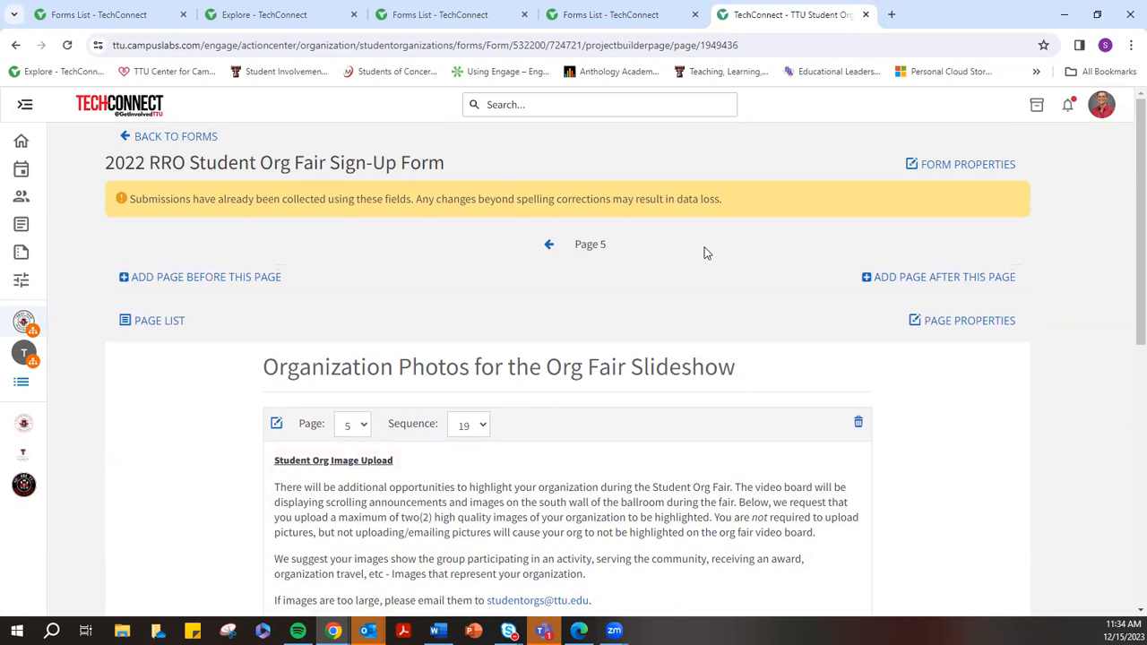
# Expand the sidebar and choose Finance from the Student Org Sandbox's gear menu
pyautogui.click(25, 106)
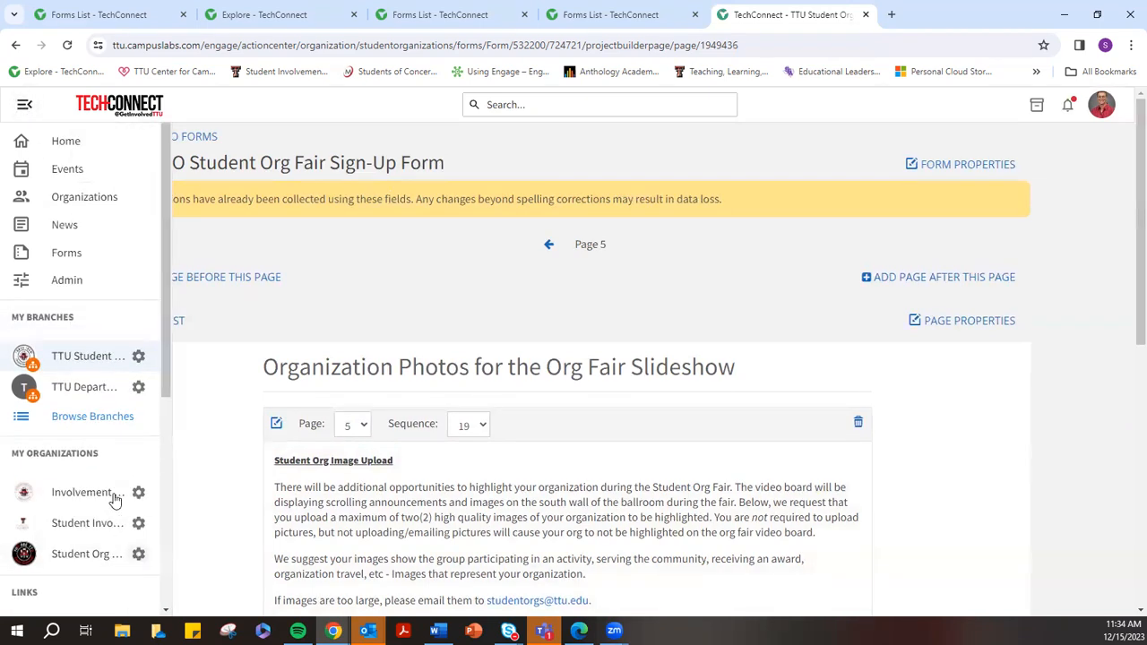
pyautogui.click(138, 554)
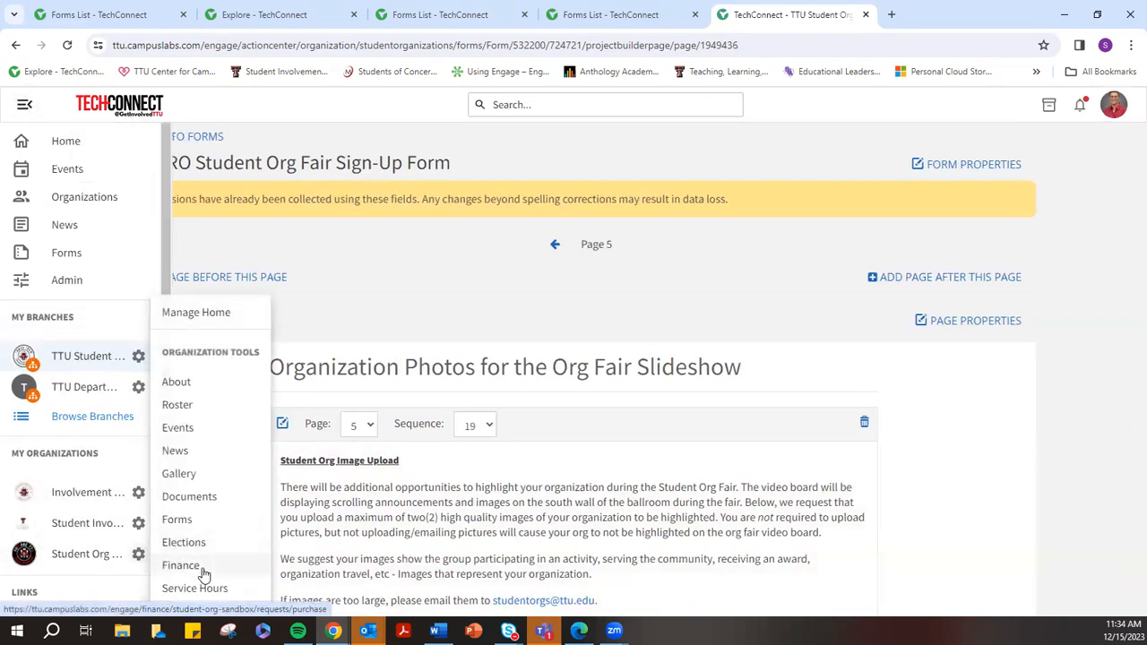
pyautogui.click(190, 567)
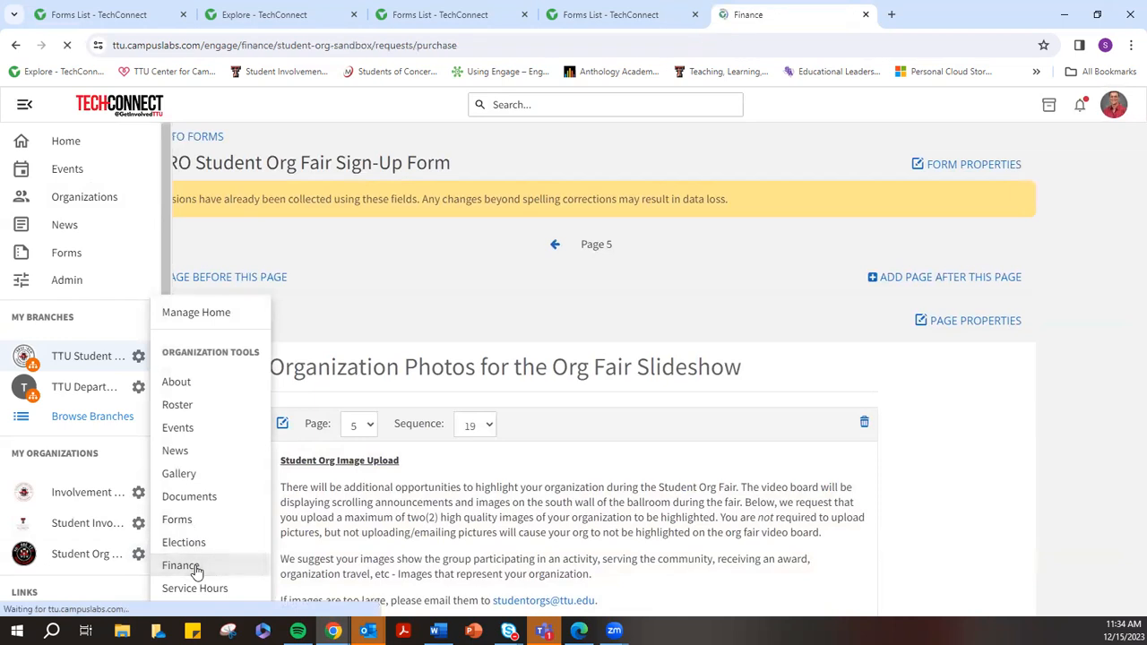
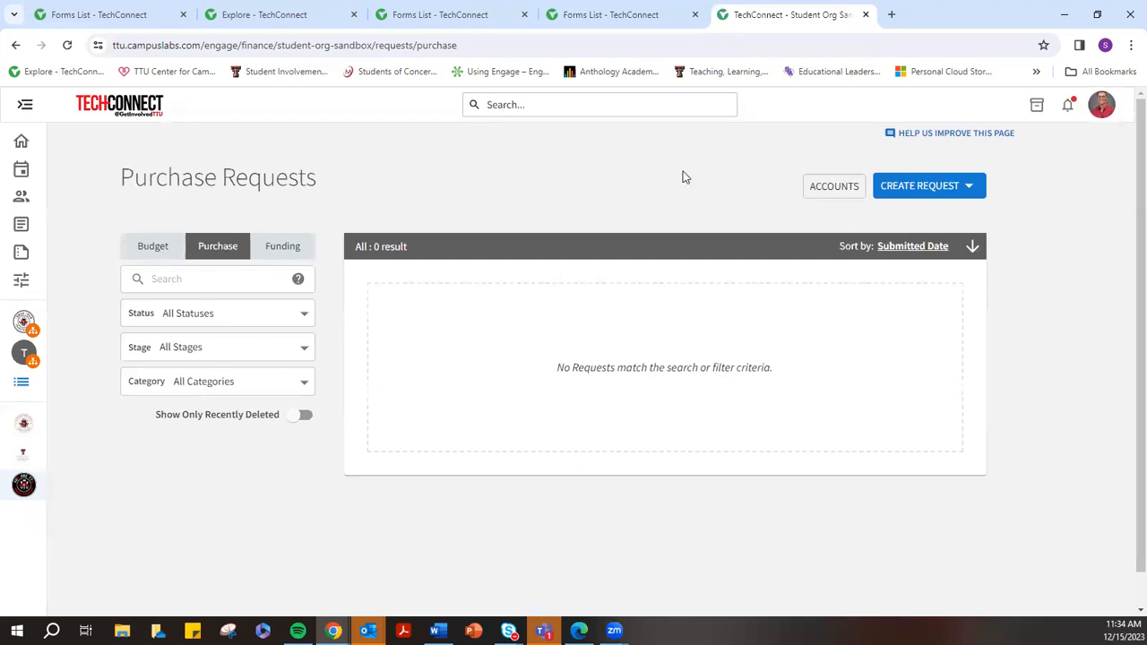
# Go to the Student Org Sandbox's Finance area through the sidebar's organization tools
pyautogui.click(25, 106)
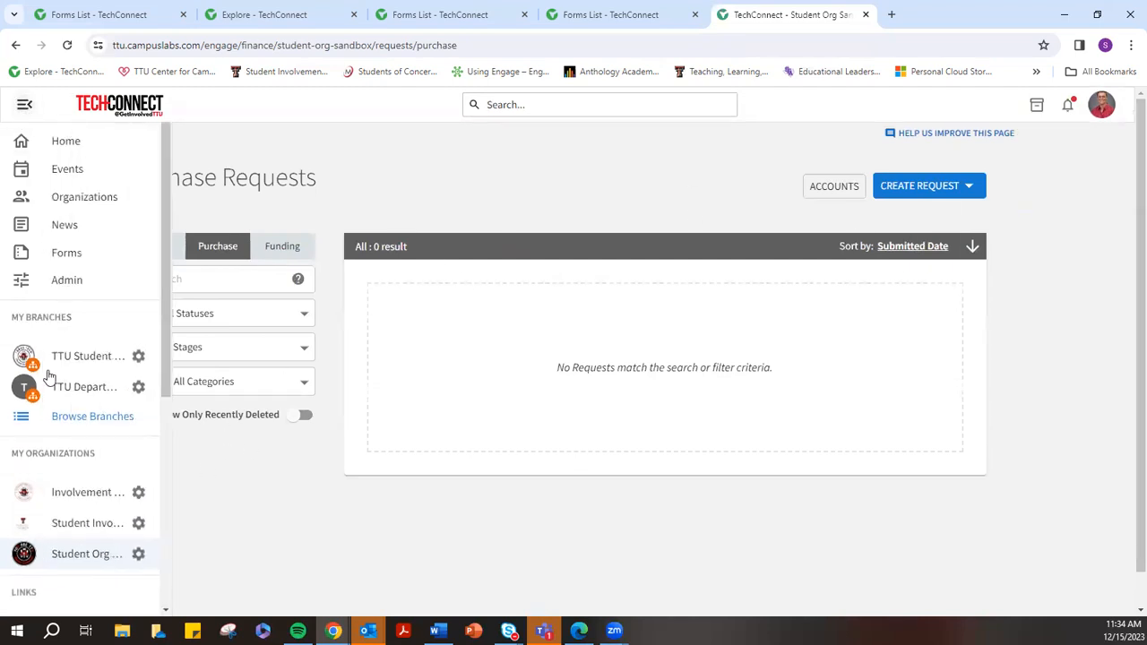
pyautogui.click(139, 554)
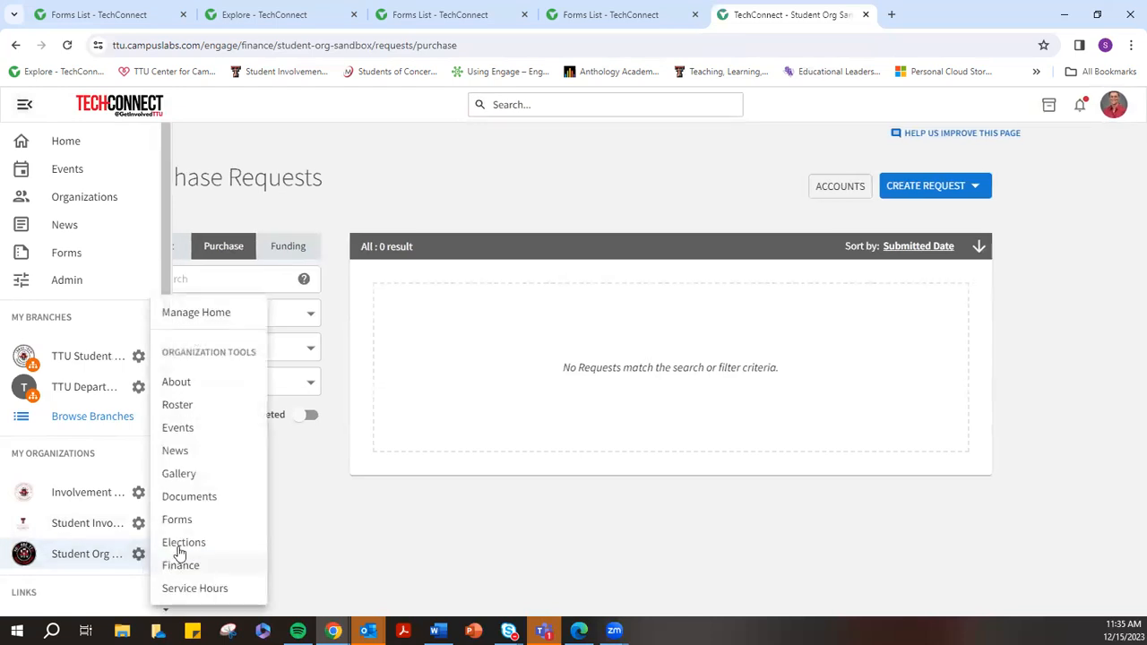
pyautogui.click(235, 566)
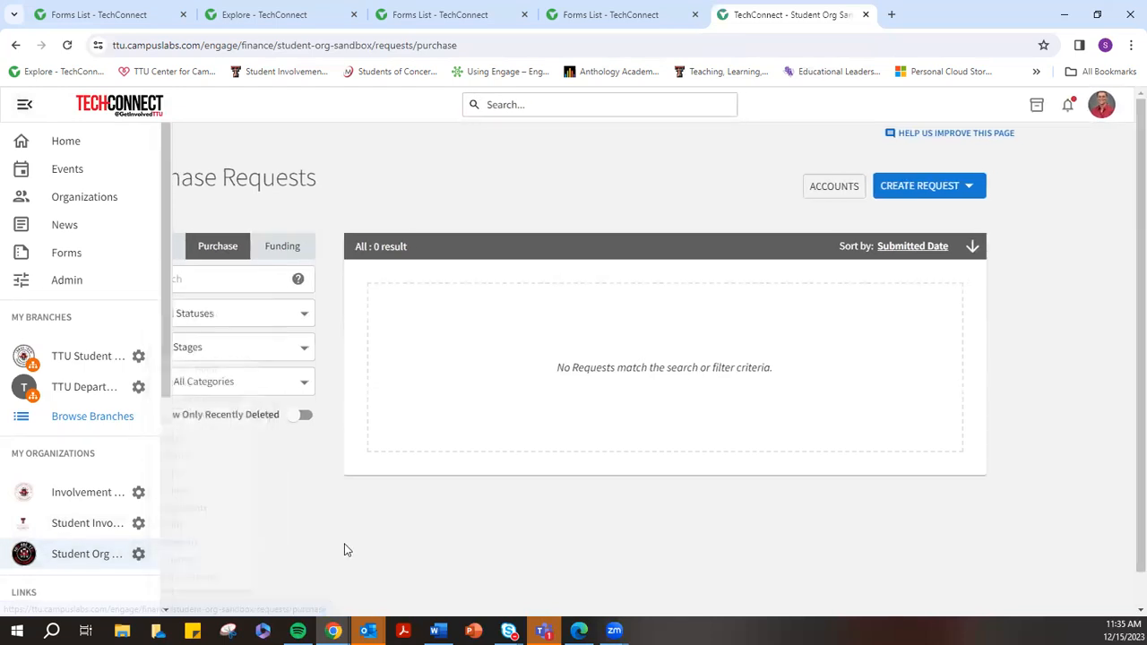
pyautogui.click(23, 105)
pyautogui.moveTo(122, 182); pyautogui.dragTo(325, 190)
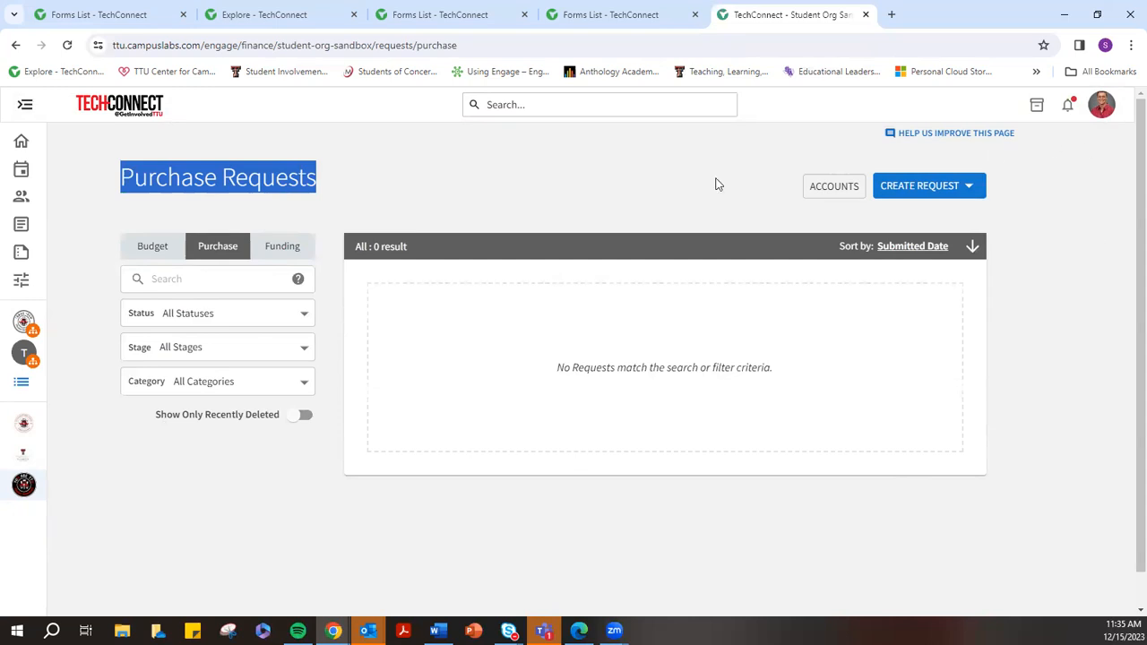
pyautogui.click(117, 230)
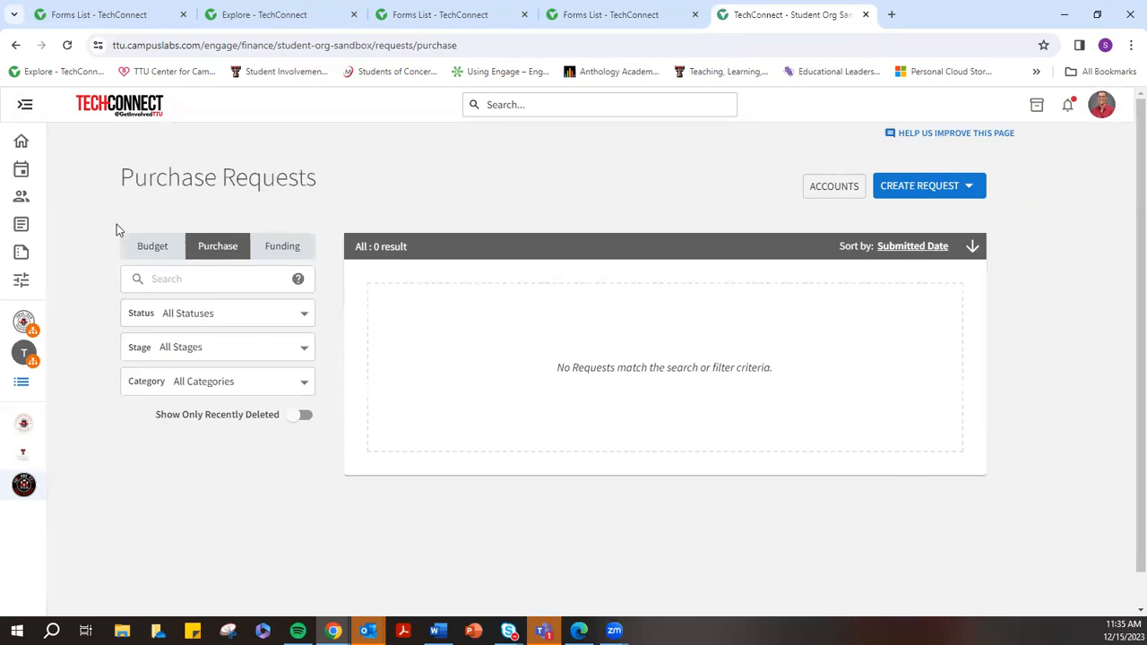
# Start a new Program/Event Funding Request from the Budget list's Create Budget Request
pyautogui.click(153, 252)
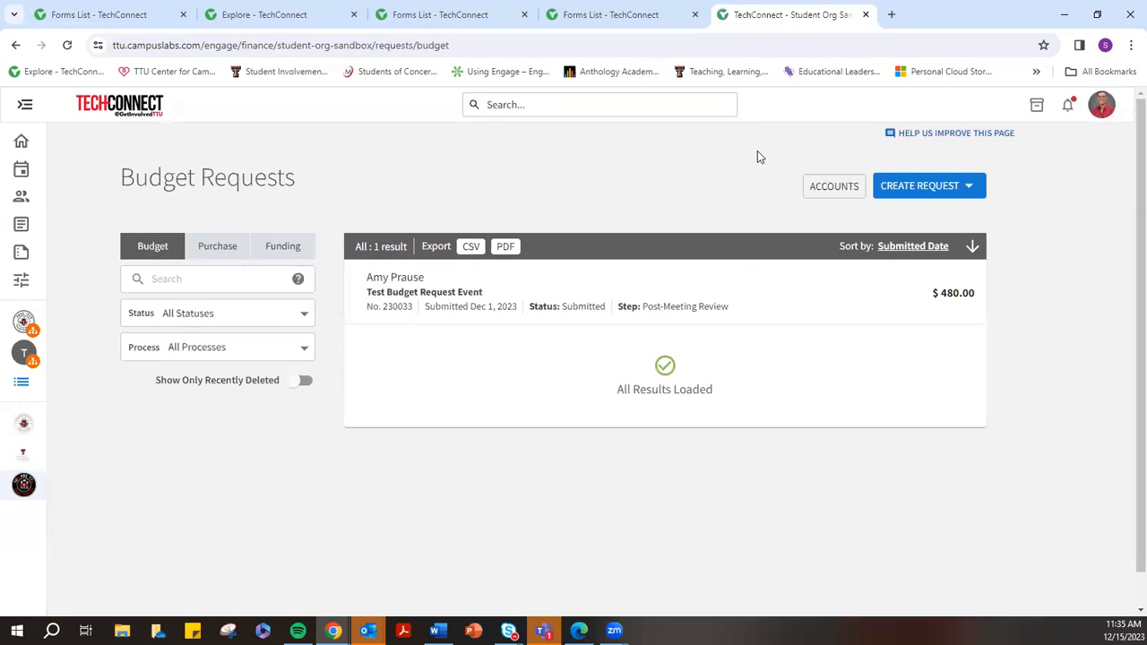
pyautogui.click(967, 192)
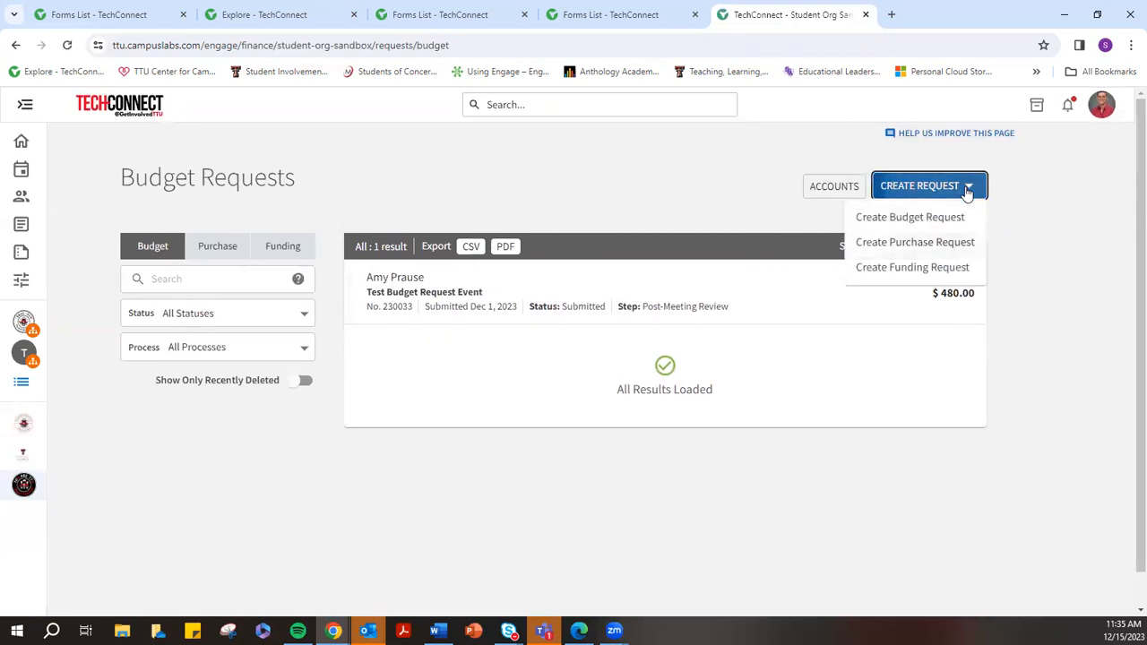
pyautogui.click(879, 224)
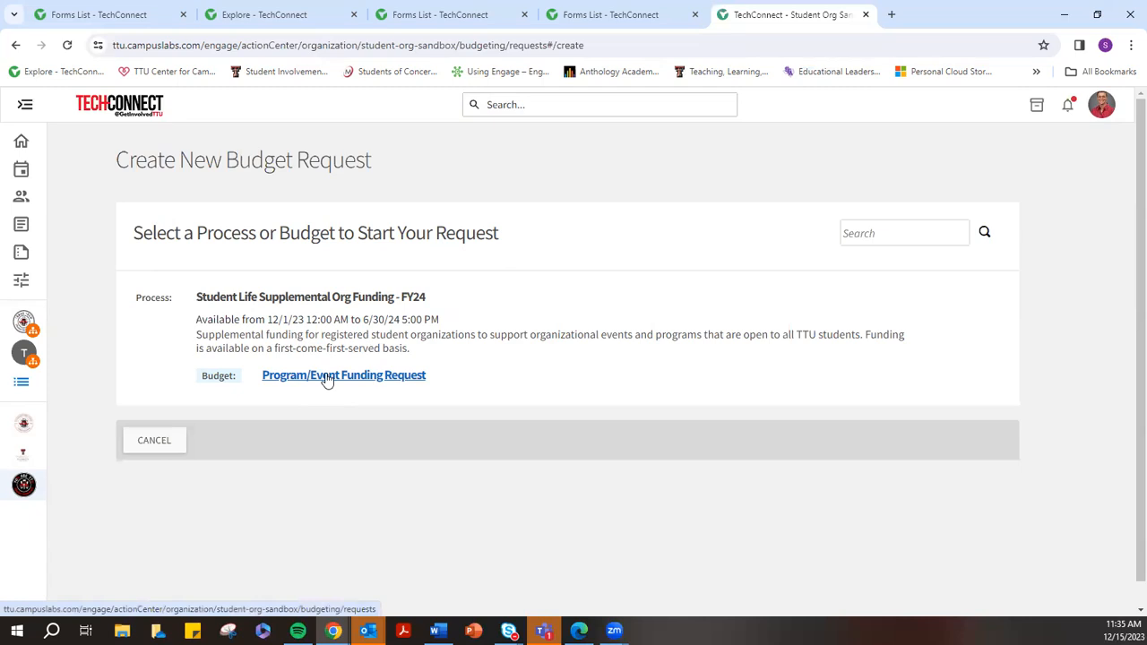
pyautogui.click(372, 376)
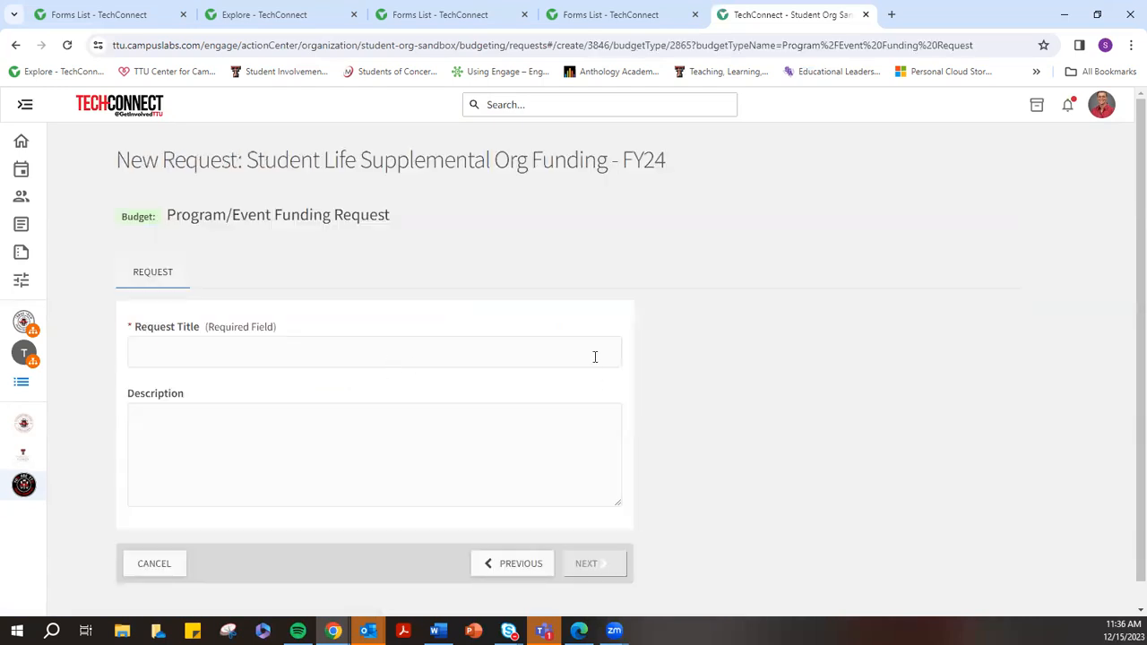
# Title the request 'Winter Social Facilities/Catering Request'
pyautogui.click(198, 352)
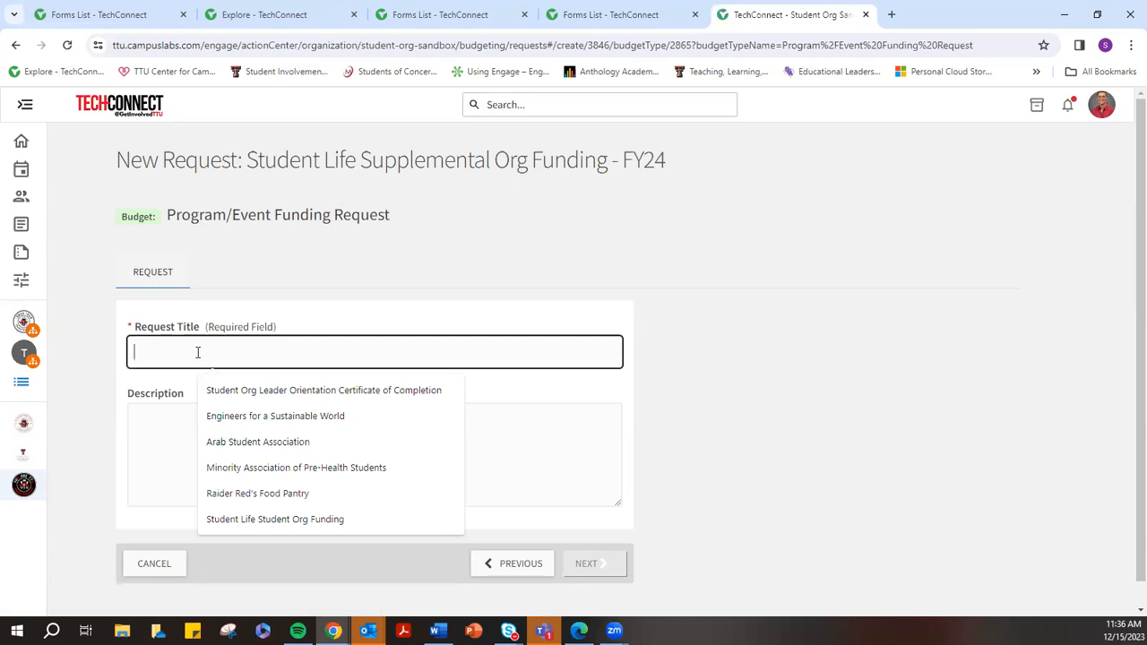
pyautogui.write('Winter')
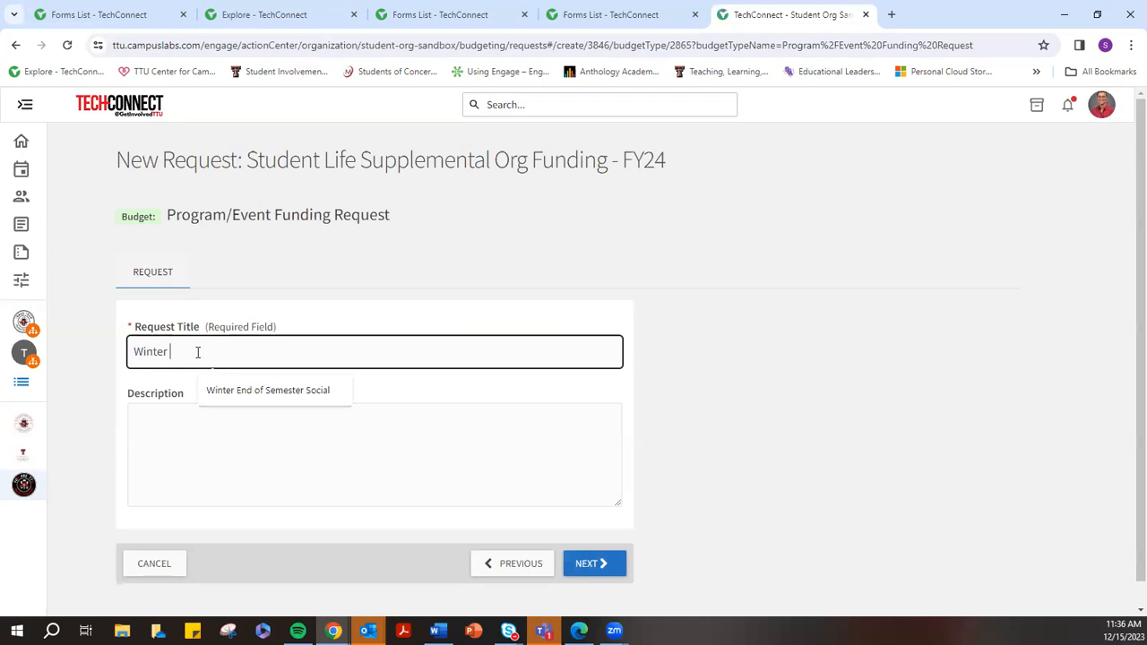
pyautogui.write(' Socia')
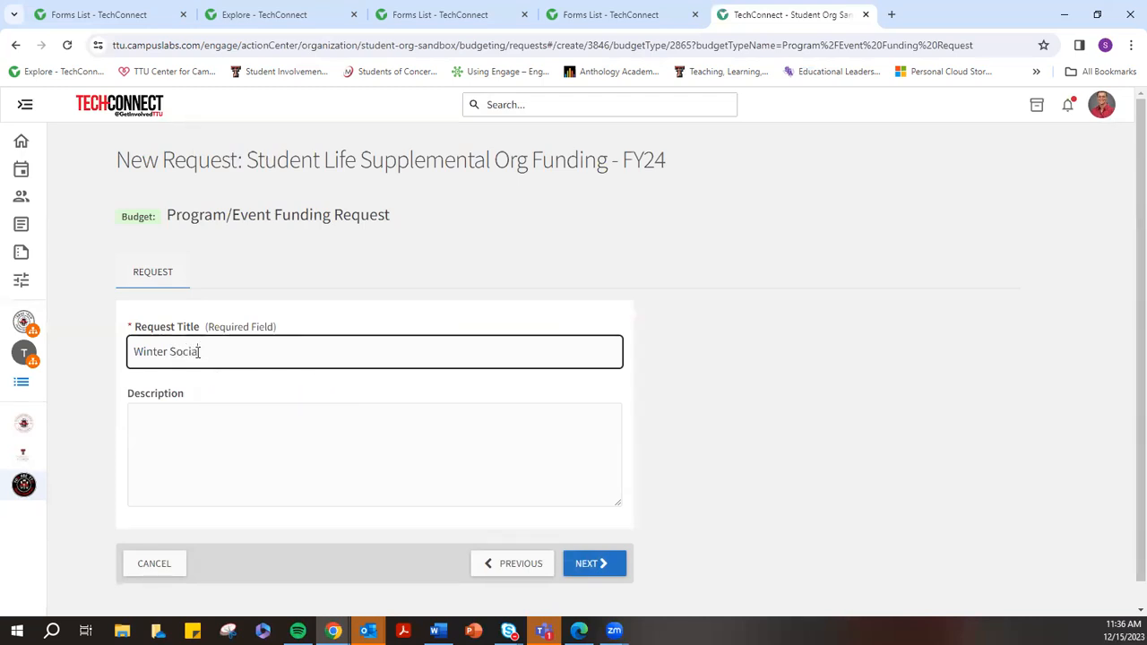
pyautogui.write('l Catering')
pyautogui.press('BackSpace')
pyautogui.press('BackSpace')
pyautogui.press('BackSpace')
pyautogui.press('BackSpace')
pyautogui.press('BackSpace')
pyautogui.press('BackSpace')
pyautogui.press('BackSpace')
pyautogui.write('Facilities /Catering Request')
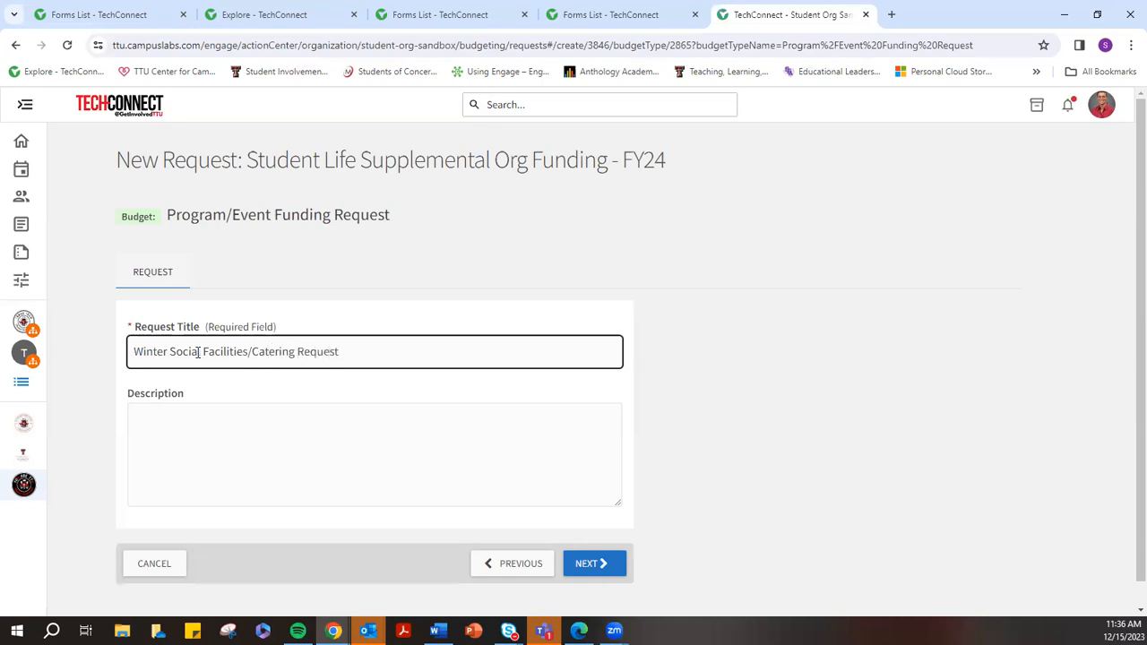
# Describe a winter member meeting to socialize and celebrate the semester, requesting funds to help pay for it
pyautogui.click(170, 414)
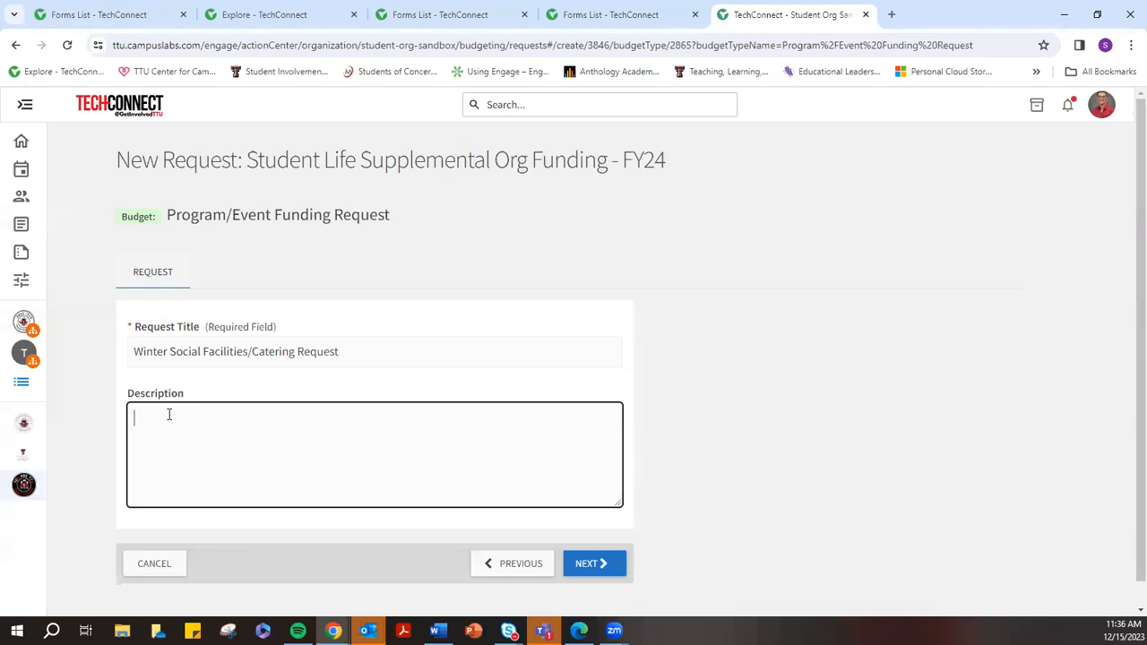
pyautogui.write('S')
pyautogui.write('oica')
pyautogui.press('BackSpace')
pyautogui.press('BackSpace')
pyautogui.press('BackSpace')
pyautogui.press('BackSpace')
pyautogui.write('OS is hosting a winter meeting for ')
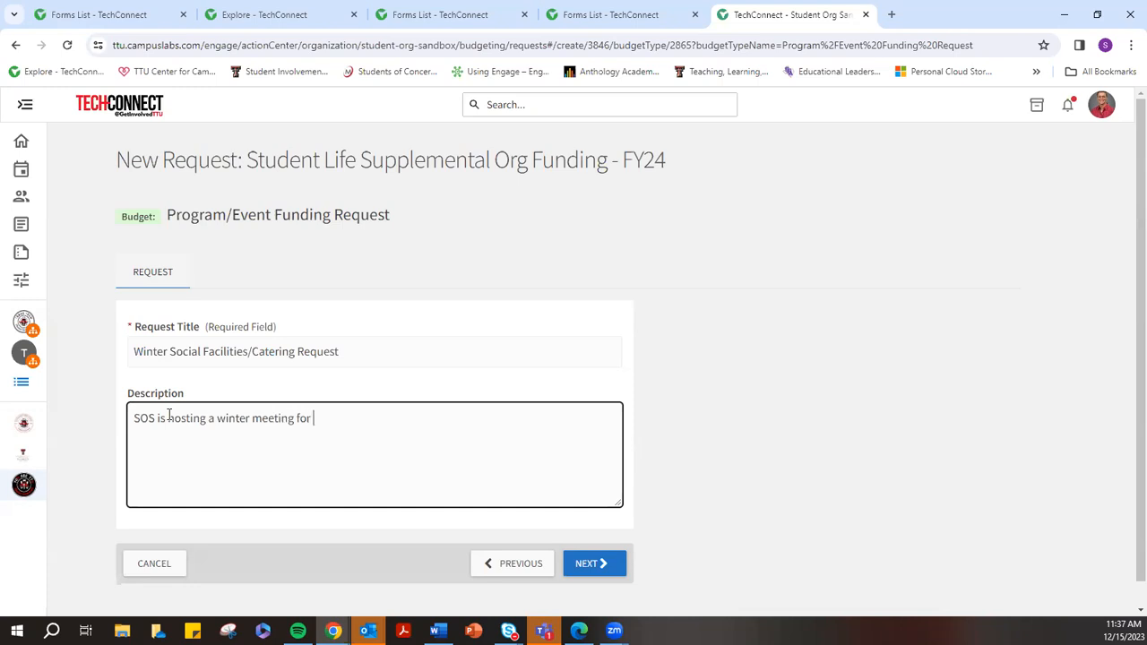
pyautogui.write('members to socialize and r')
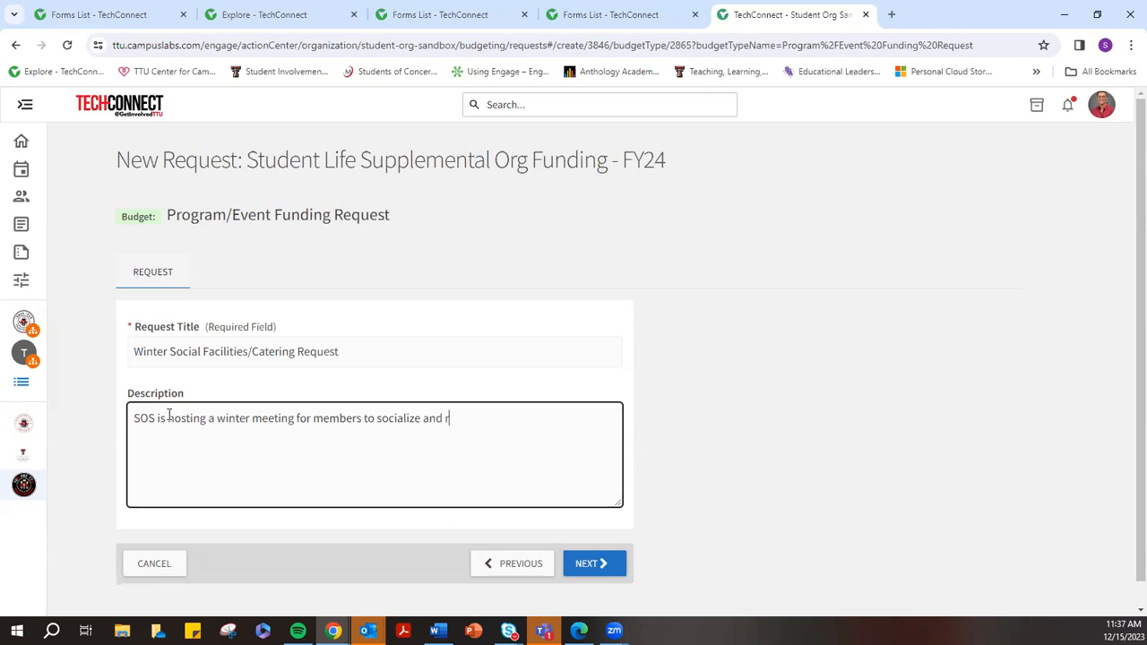
pyautogui.press('BackSpace')
pyautogui.write('celebrate a positive semester')
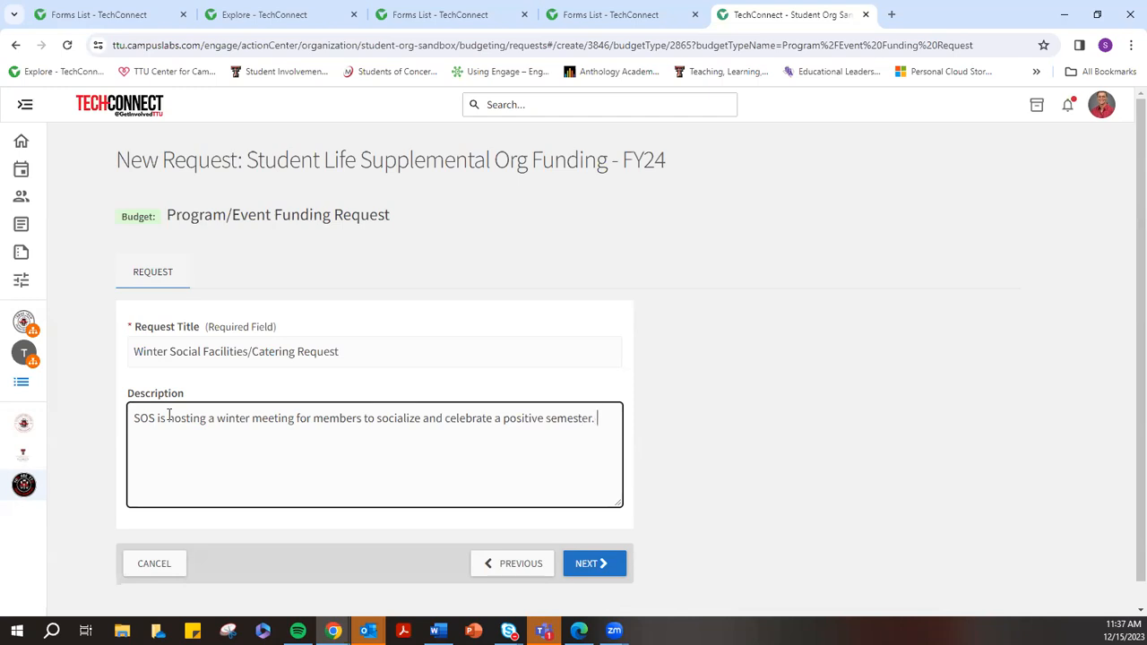
pyautogui.write('. We are requesting funds')
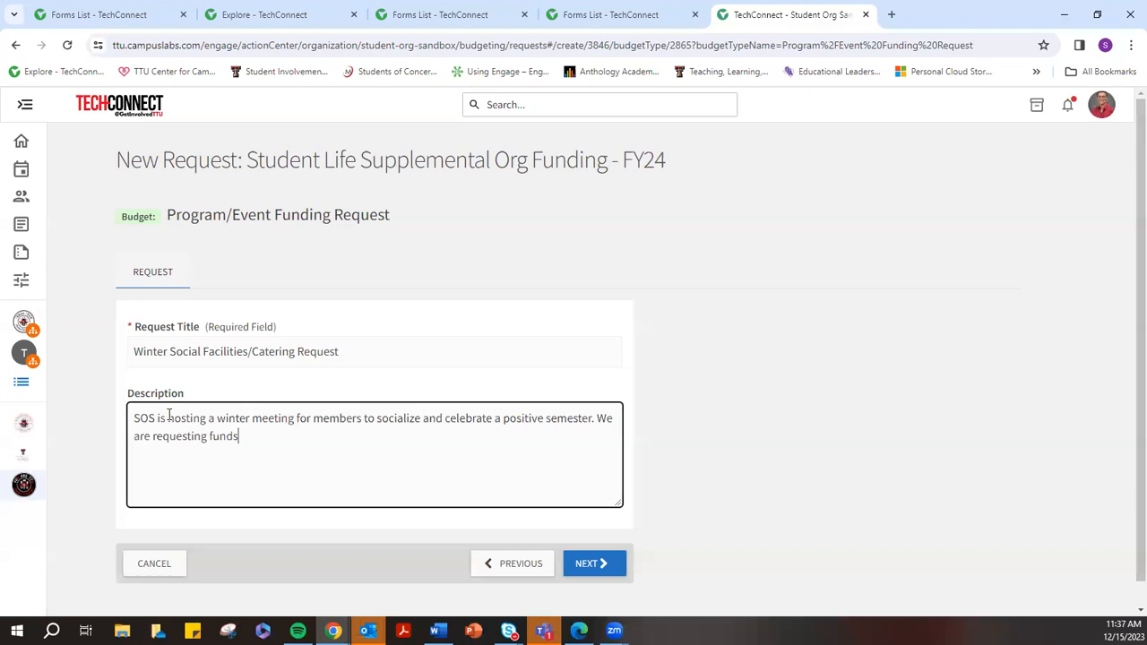
pyautogui.write(' to assist with paying for the ')
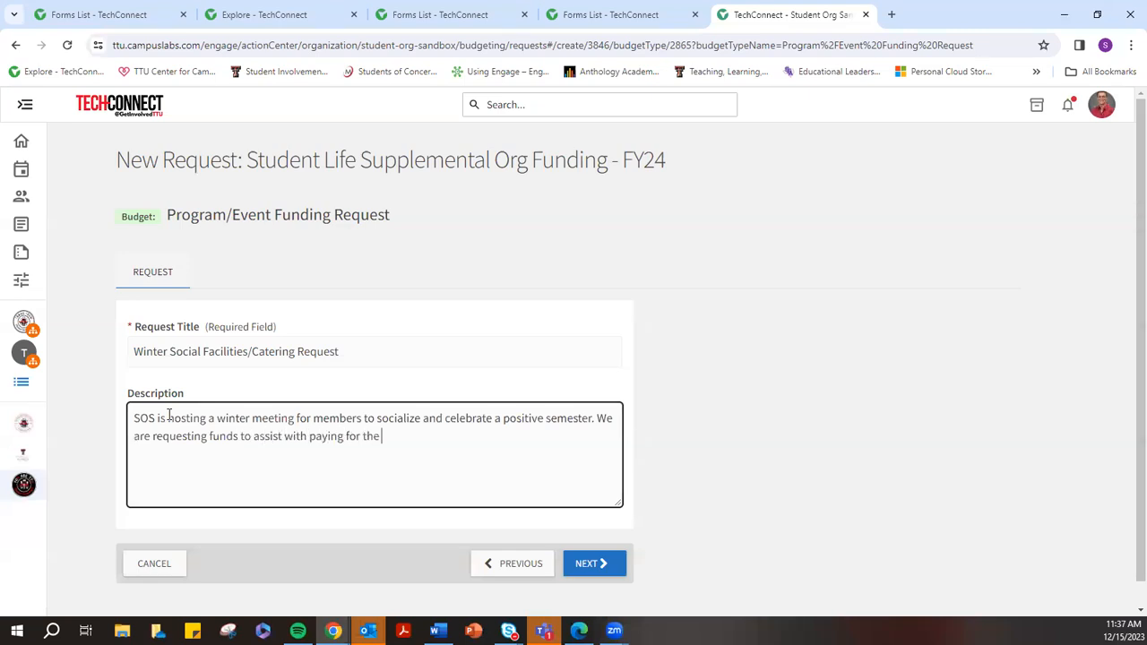
pyautogui.write('room reservation and the c')
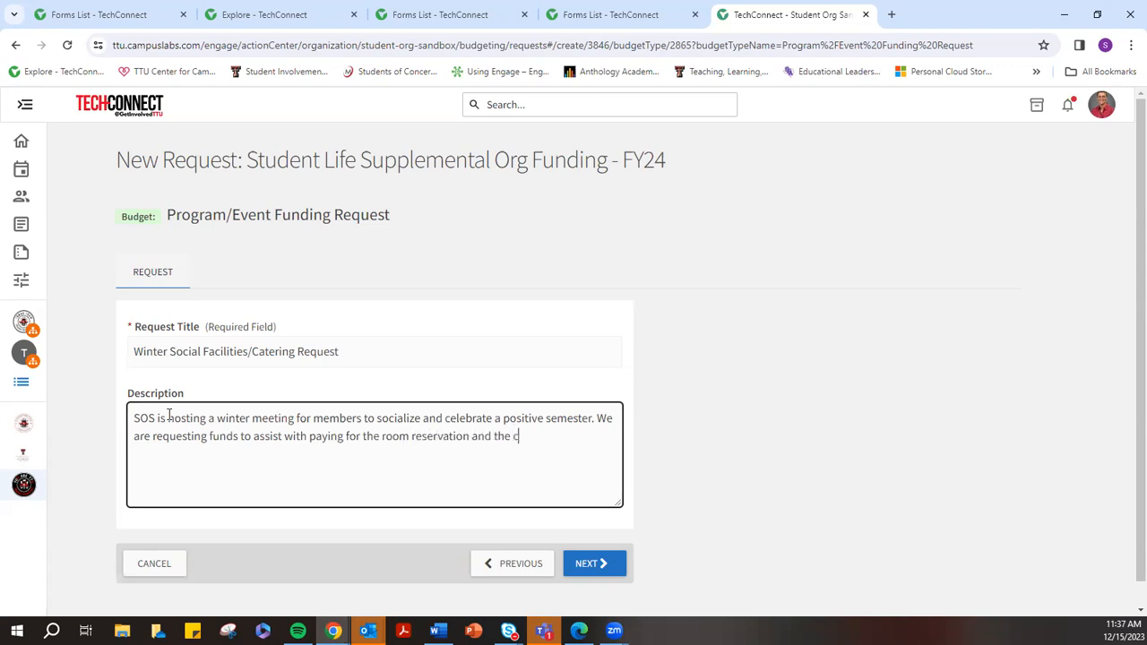
pyautogui.write('atering for the this event.')
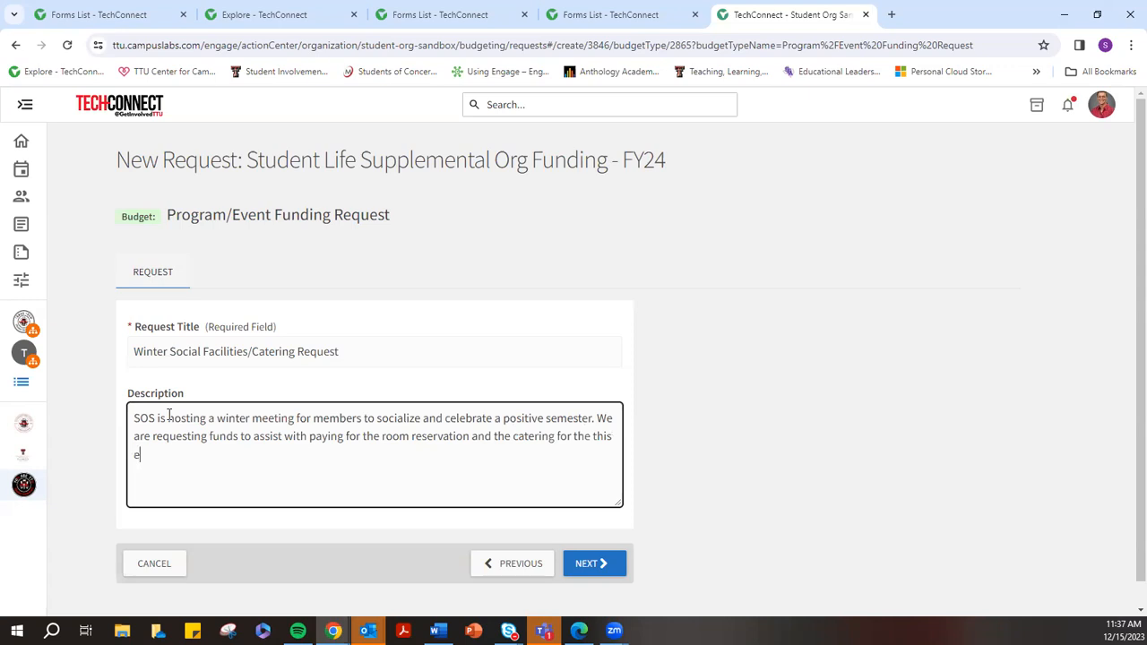
# Go to Additional Information and read the Limitations and the Social Event Resource Guide
pyautogui.click(599, 564)
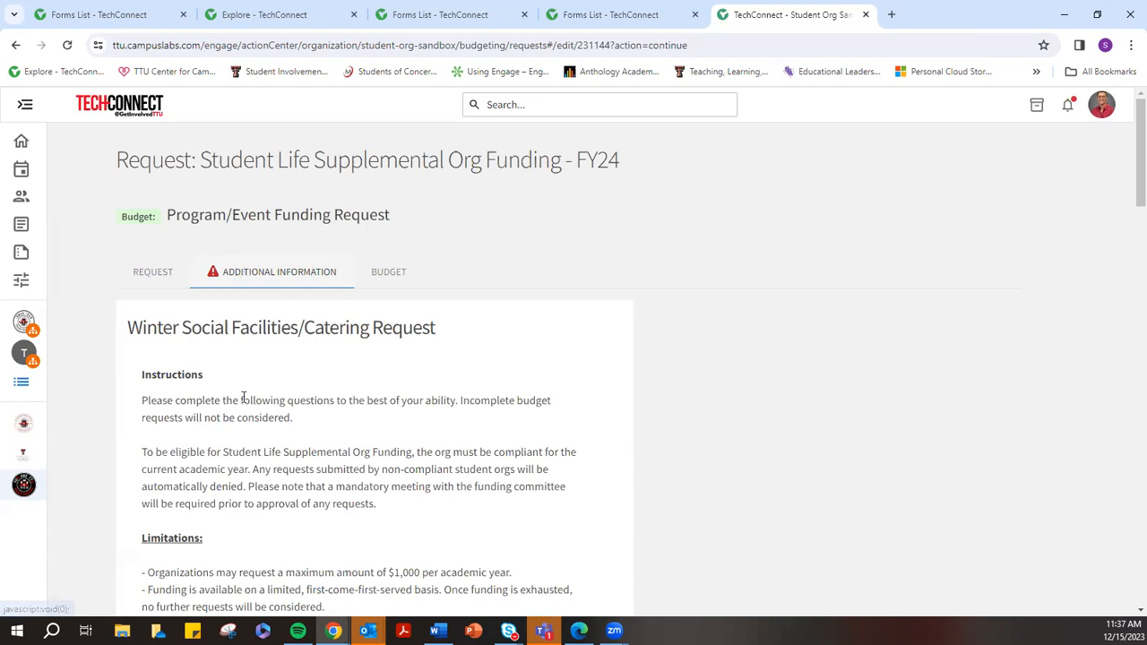
pyautogui.moveTo(141, 383); pyautogui.dragTo(231, 385)
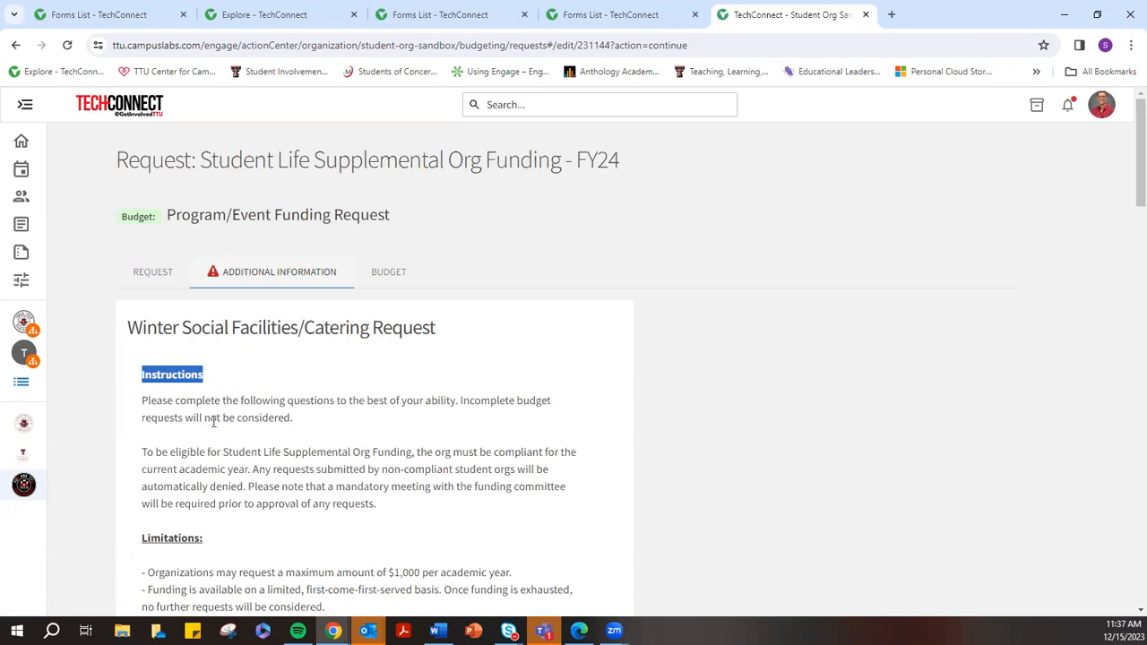
pyautogui.scroll(-3, 231, 385)
pyautogui.moveTo(139, 327); pyautogui.dragTo(243, 330)
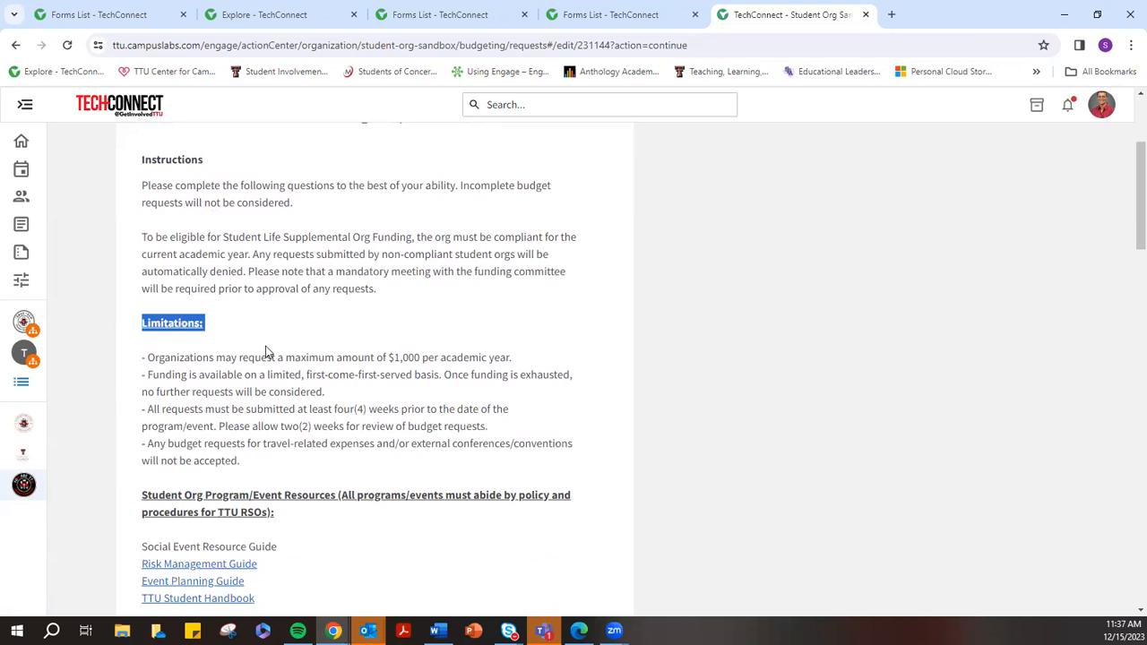
pyautogui.scroll(-1, 261, 353)
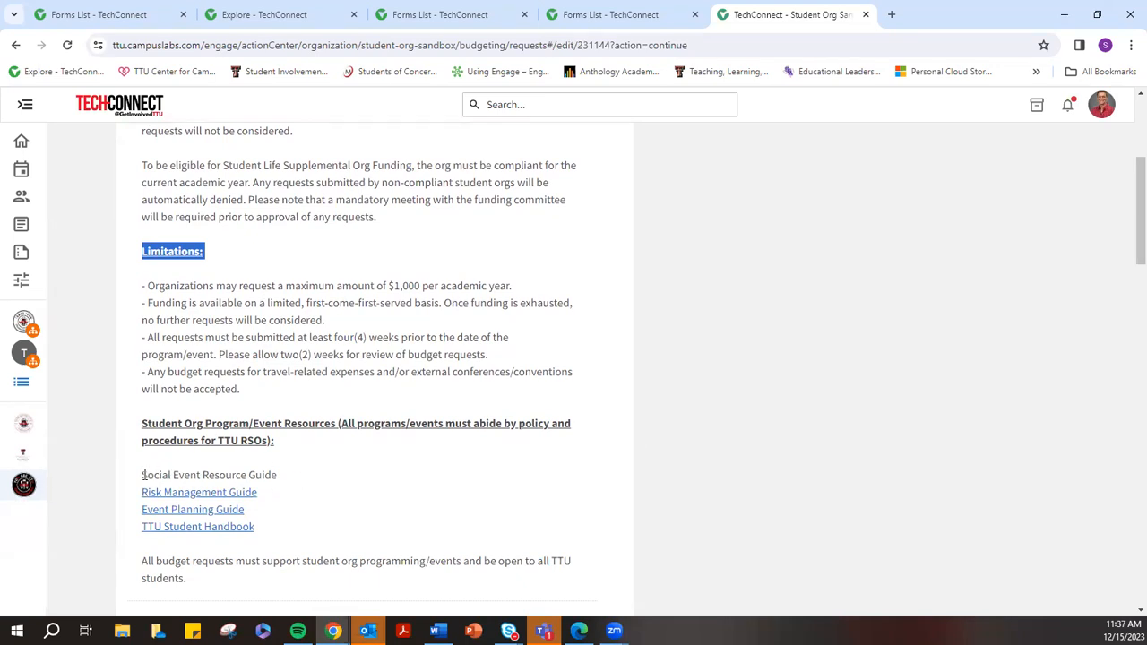
pyautogui.moveTo(144, 475); pyautogui.dragTo(278, 475)
pyautogui.click(284, 497)
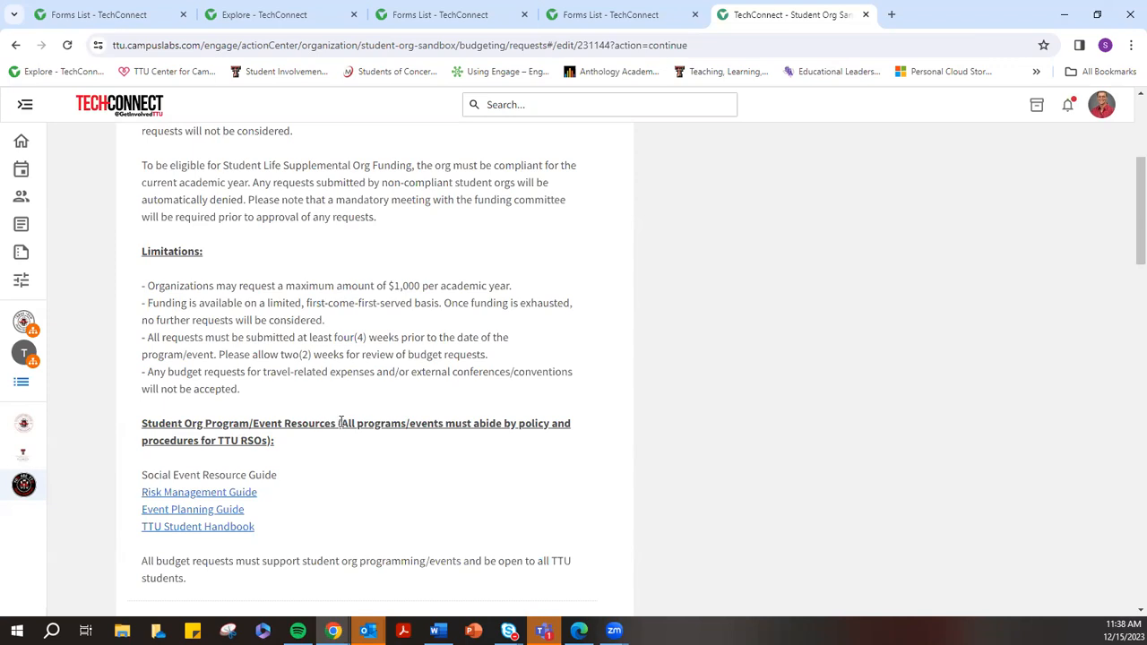
pyautogui.scroll(-3, 358, 433)
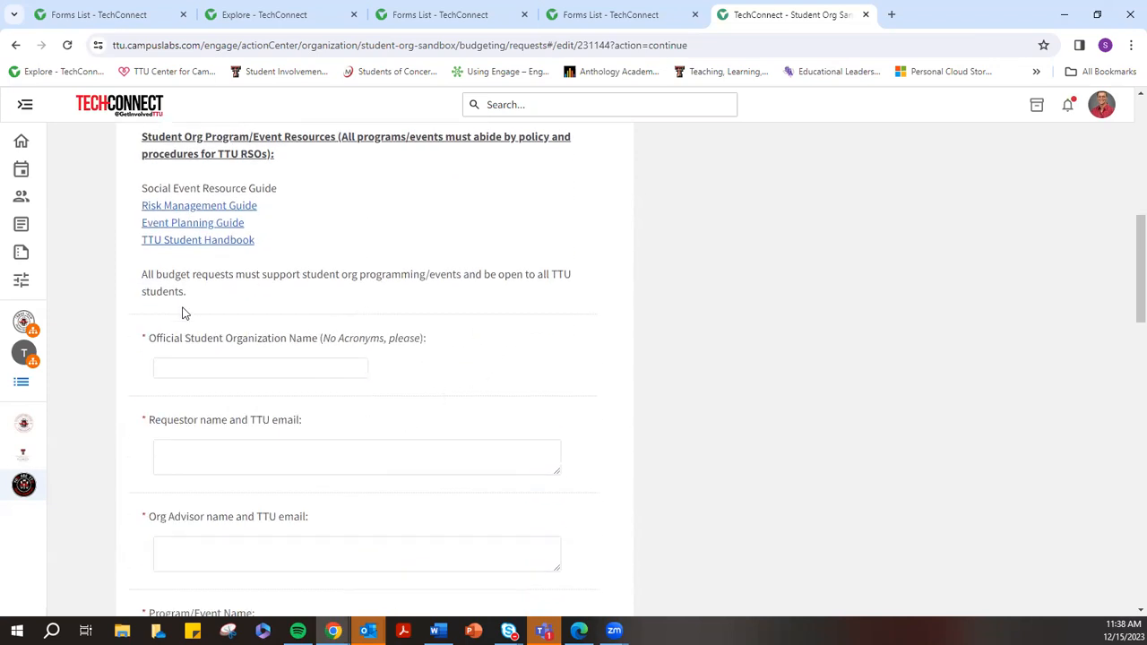
# Enter 'Student Org Sandbox' as organization name and the requestor's name and TTU e-mail
pyautogui.click(191, 370)
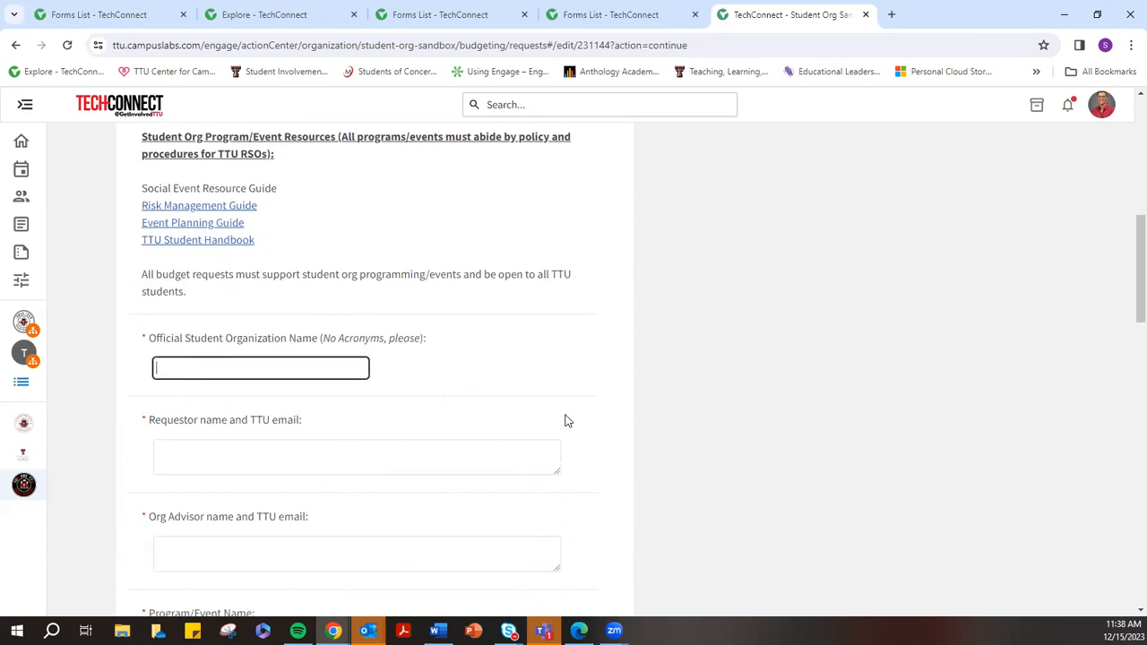
pyautogui.write('Student Org Sandbox')
pyautogui.click(254, 462)
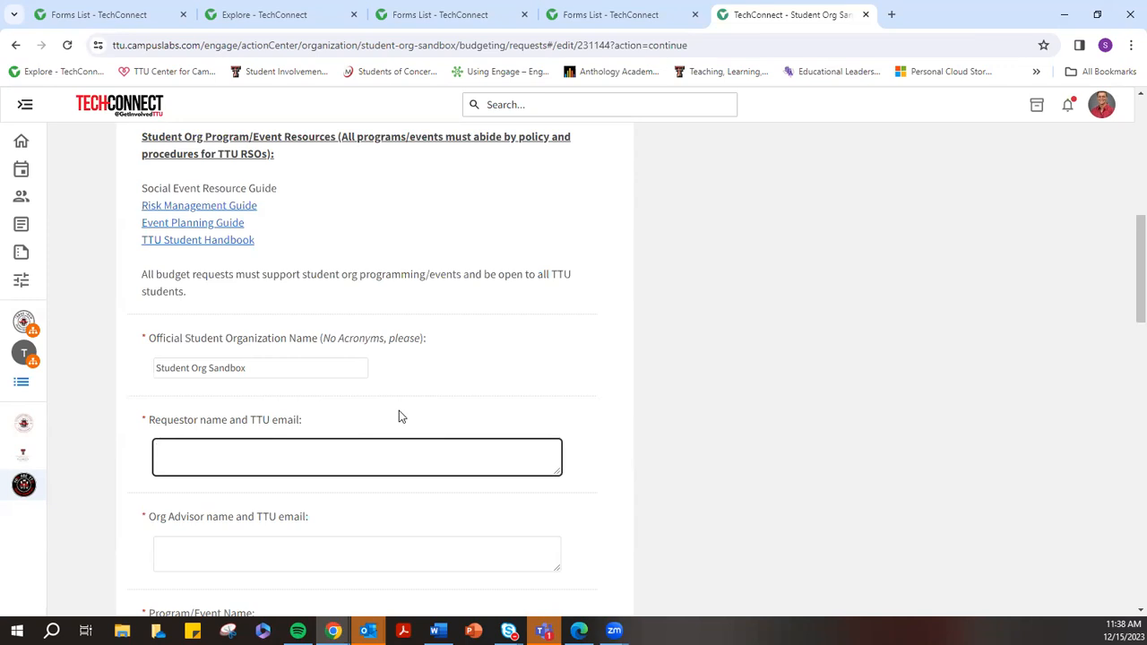
pyautogui.write('am')
pyautogui.press('BackSpace')
pyautogui.press('BackSpace')
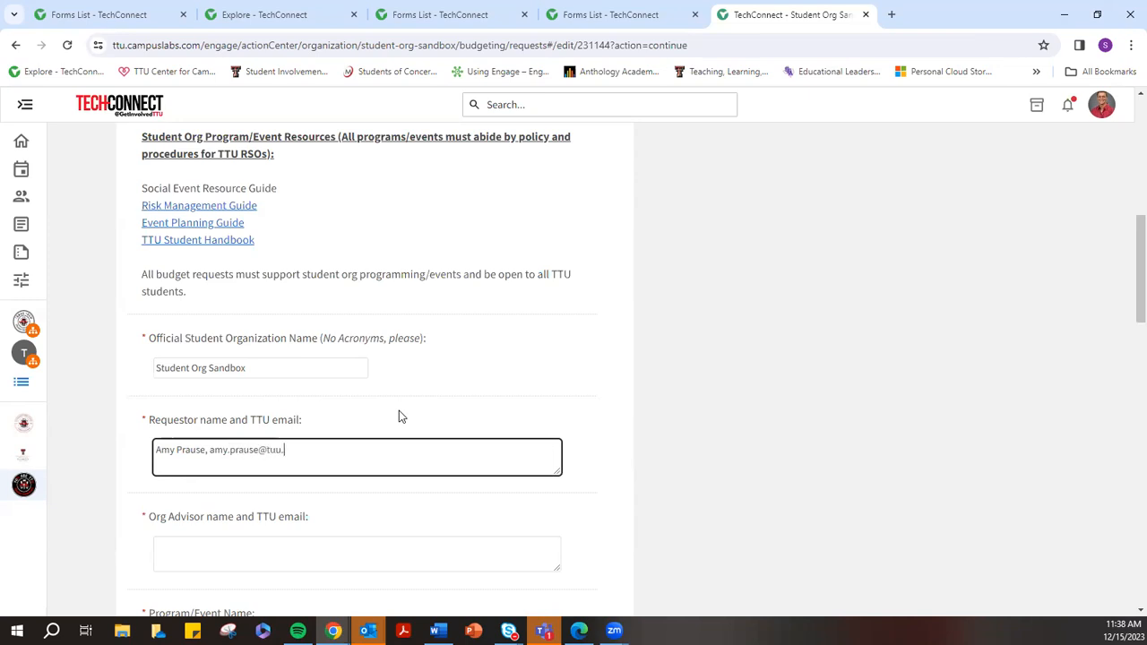
# Fill in the org advisor's name and TTU e-mail address
pyautogui.click(219, 548)
pyautogui.scroll(-2, 395, 457)
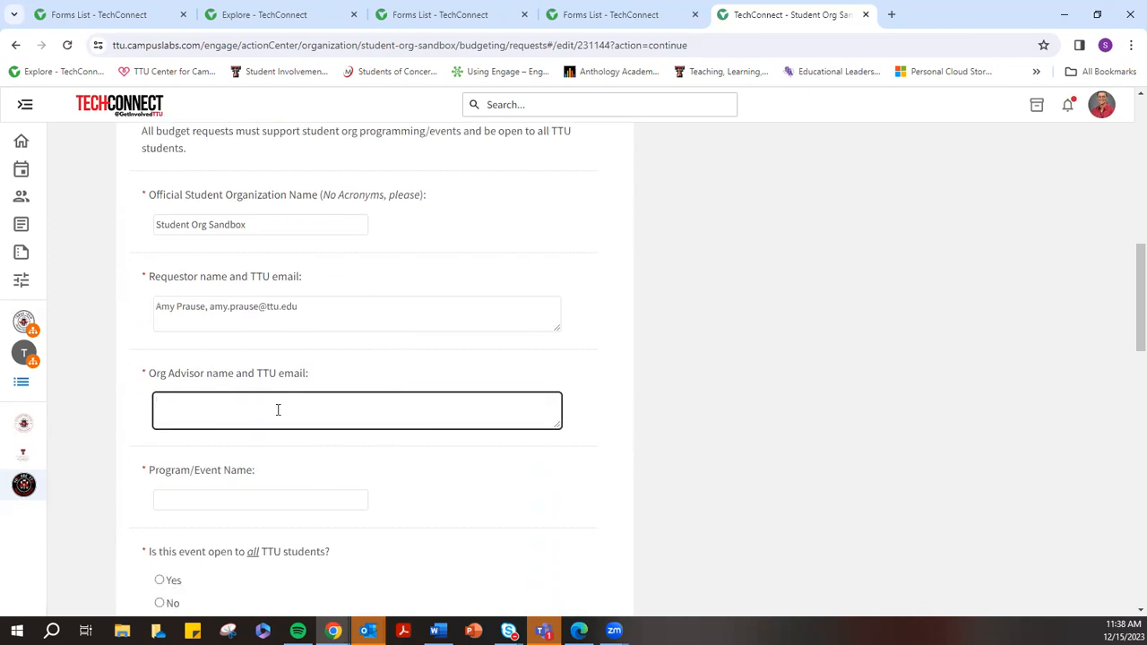
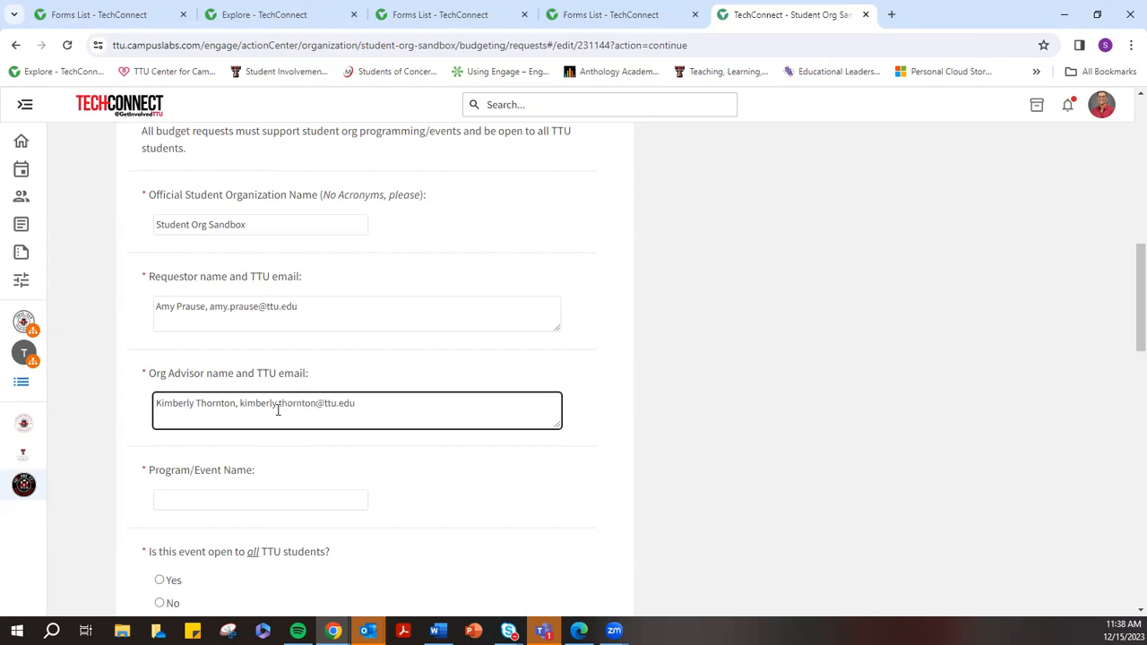
pyautogui.click(186, 493)
# Paste 'Winter Social Facilities/Catering Request' as the event name and mark it open to all students
pyautogui.scroll(10, 186, 492)
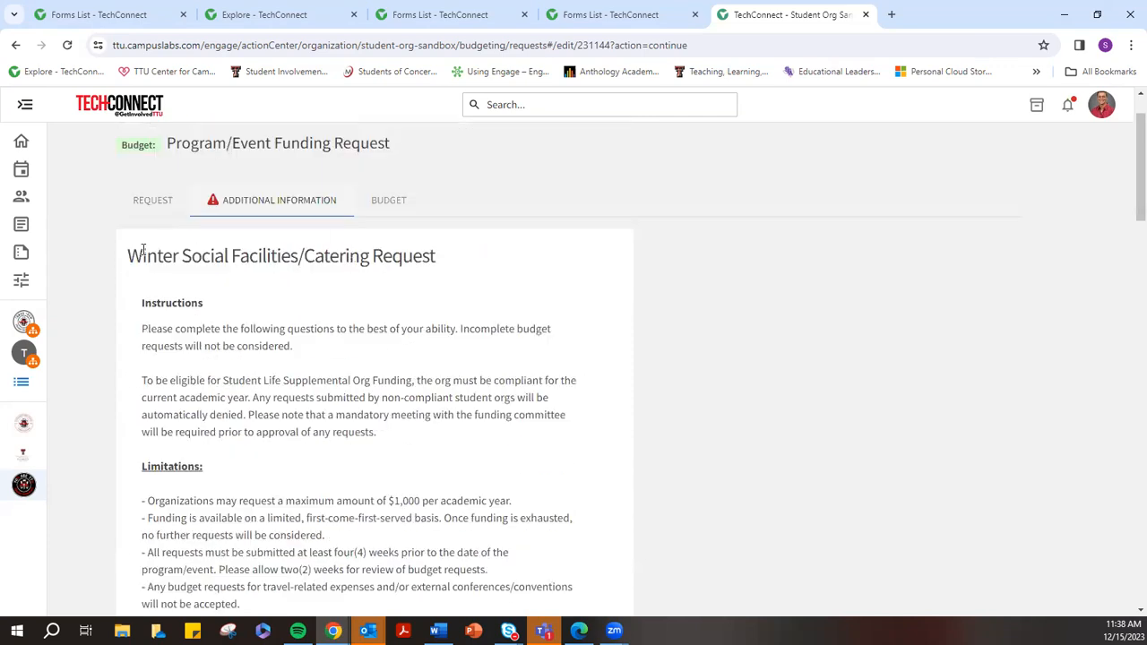
pyautogui.moveTo(128, 257); pyautogui.dragTo(464, 269)
pyautogui.hotkey('ctrl', 'c')
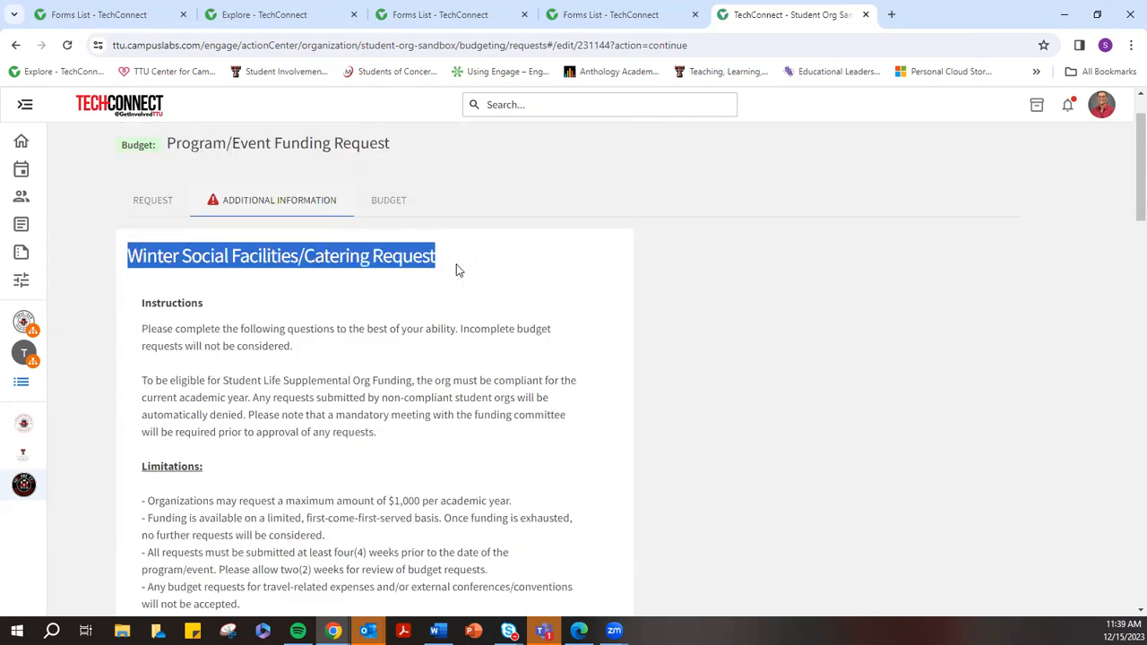
pyautogui.scroll(-8, 418, 289)
pyautogui.scroll(-3, 233, 496)
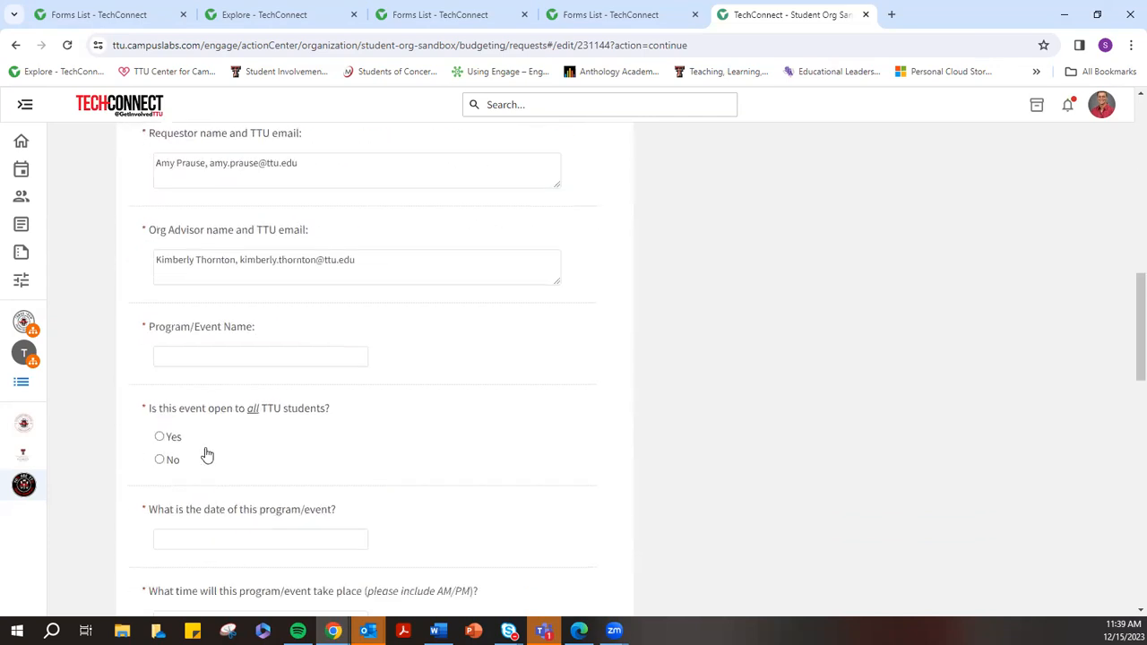
pyautogui.click(187, 350)
pyautogui.hotkey('ctrl', 'v')
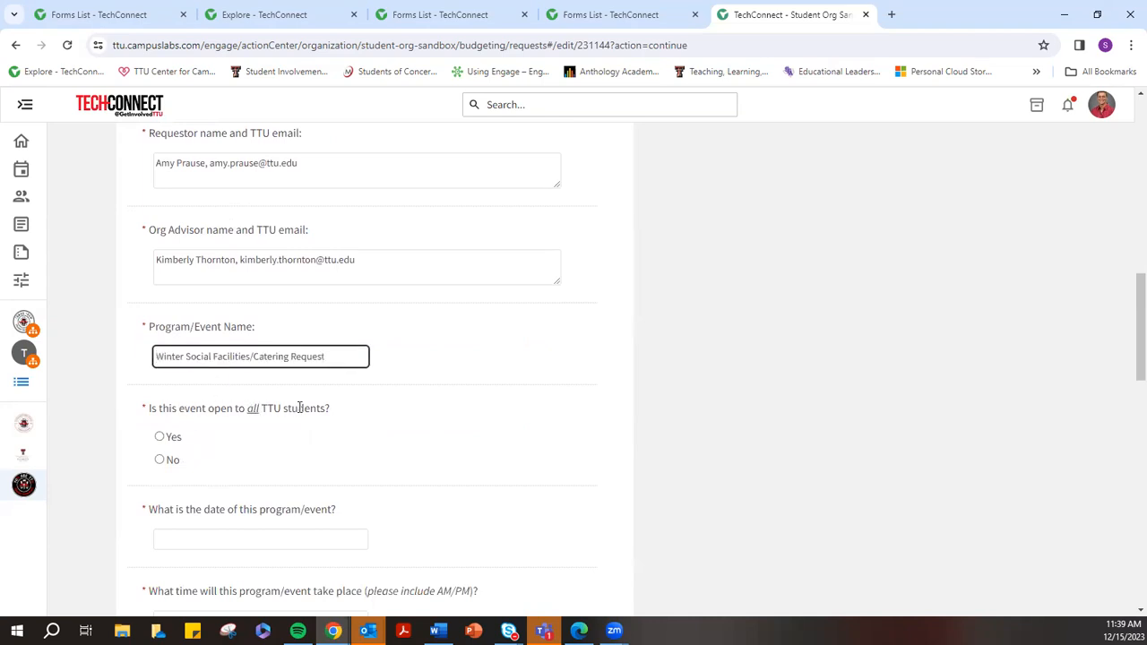
pyautogui.click(159, 436)
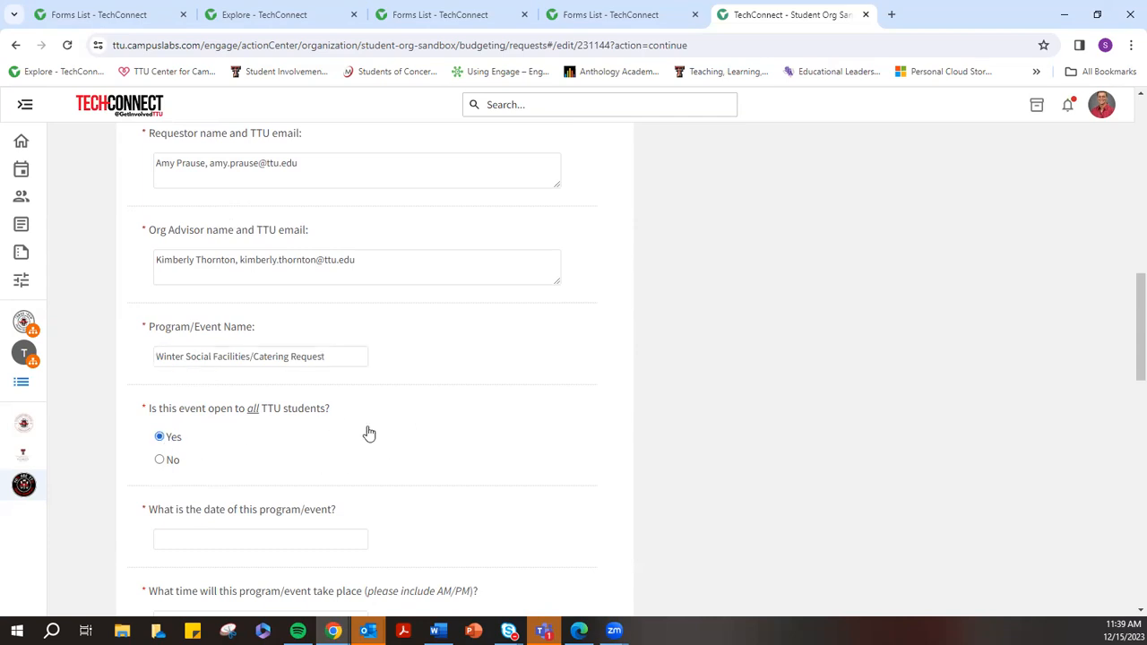
pyautogui.scroll(-2, 309, 435)
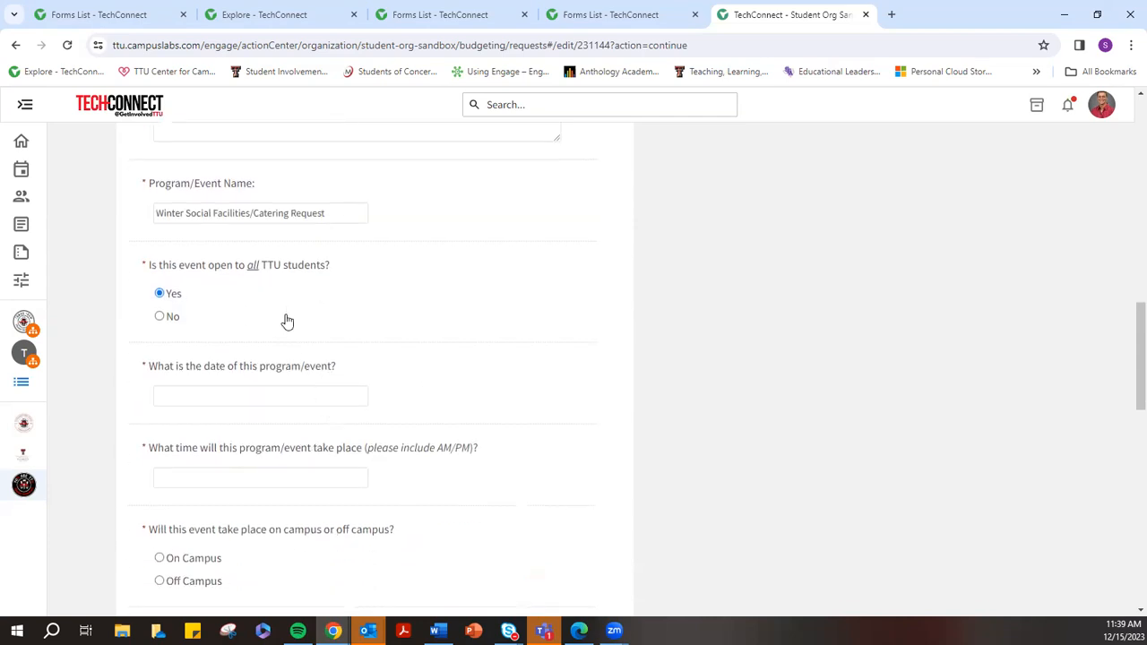
pyautogui.moveTo(245, 265); pyautogui.dragTo(263, 266)
pyautogui.click(251, 305)
# Enter the event date 12/21/2023 and time 6:00PM - 9:00PM
pyautogui.click(230, 393)
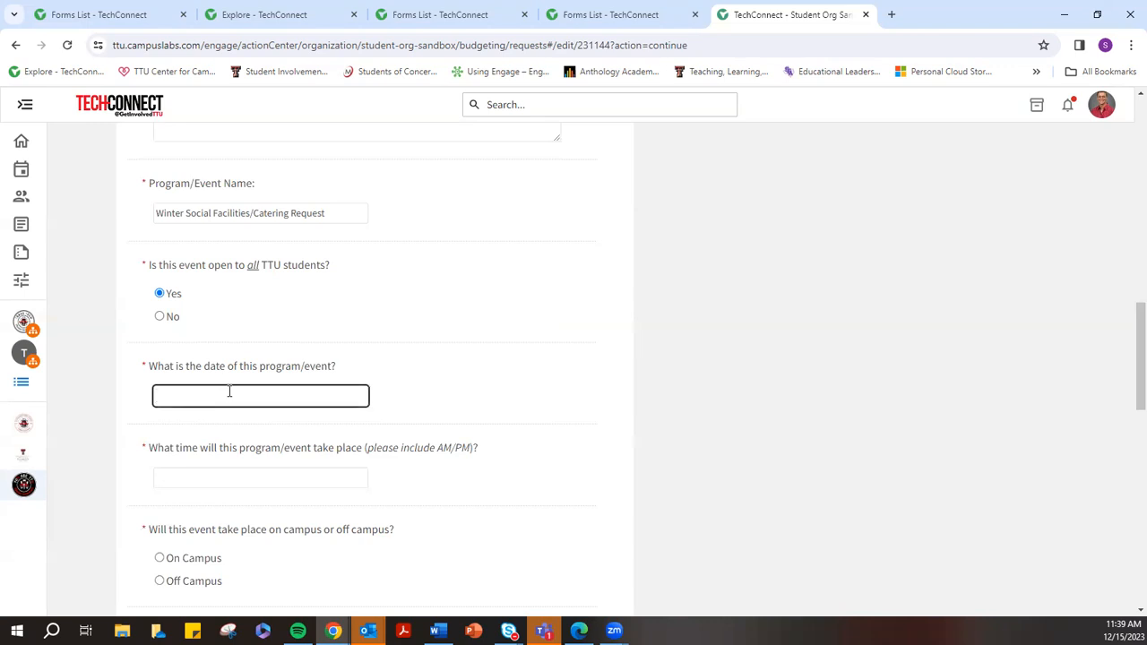
pyautogui.write('12/21/2023')
pyautogui.click(231, 475)
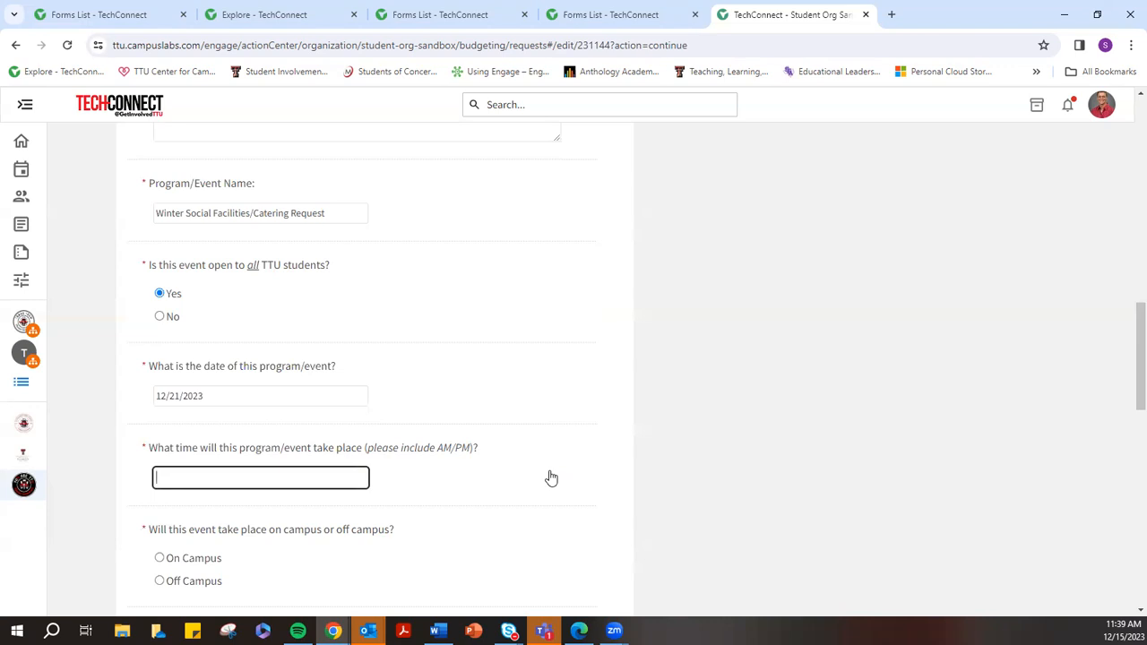
pyautogui.write('6:00PM - 9:00PM')
# Mark the event Off Campus and enter venue Chuy's Tex-Mex with its phone number
pyautogui.scroll(-1, 397, 504)
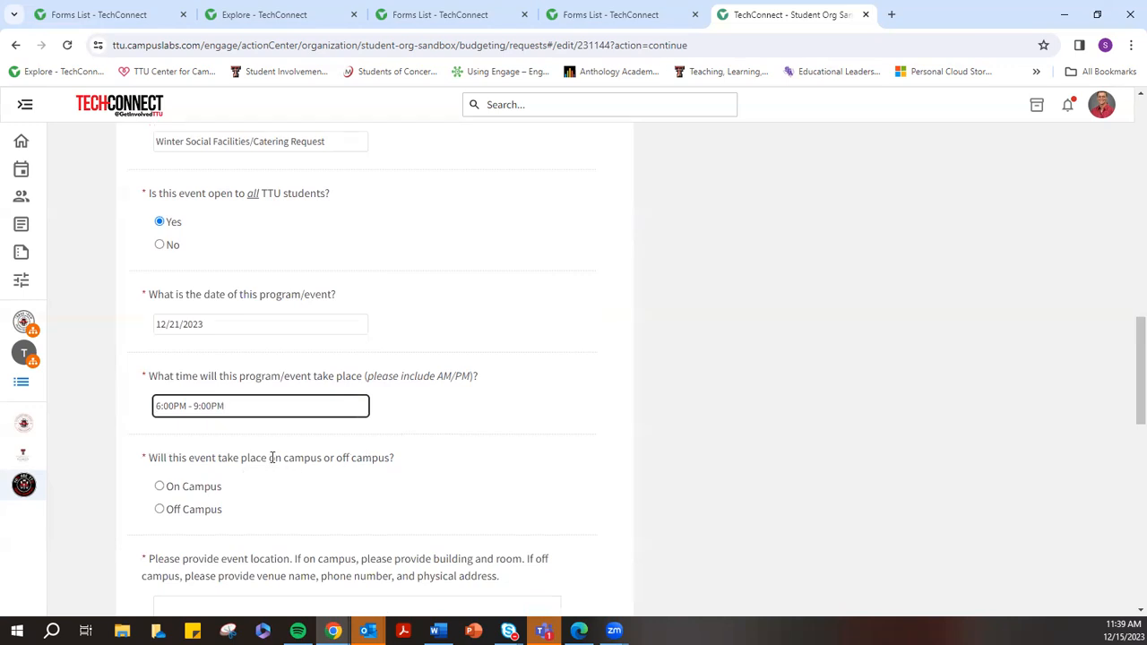
pyautogui.click(187, 509)
pyautogui.scroll(-2, 333, 500)
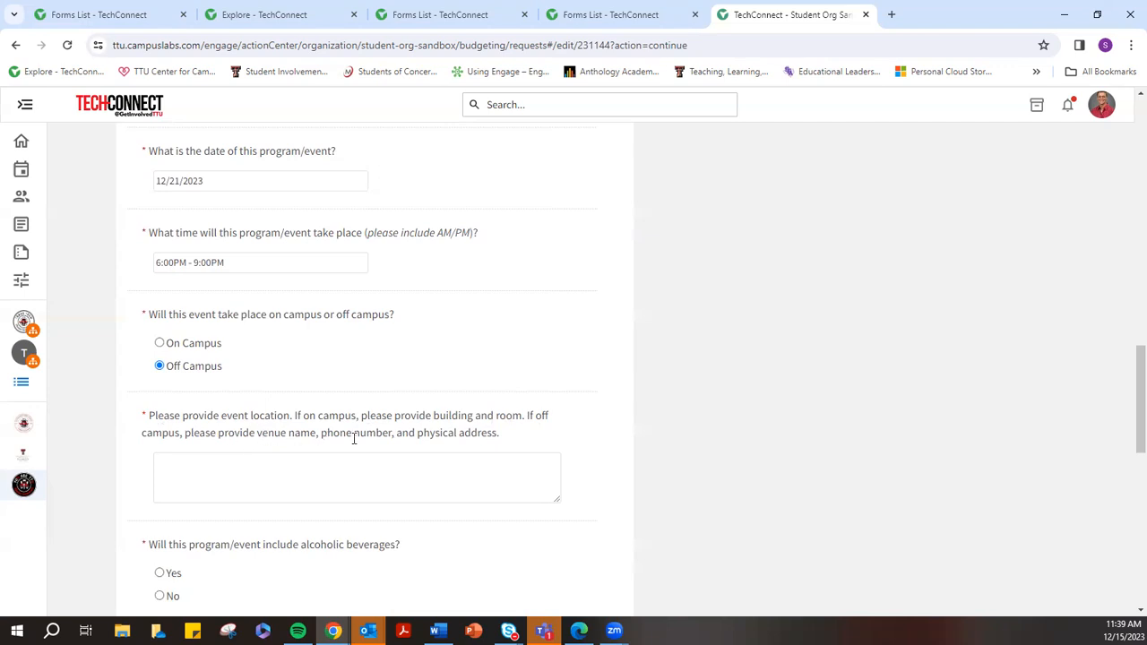
pyautogui.click(230, 471)
pyautogui.write('cHUY')
pyautogui.press('BackSpace')
pyautogui.press('BackSpace')
pyautogui.write("Chuy's")
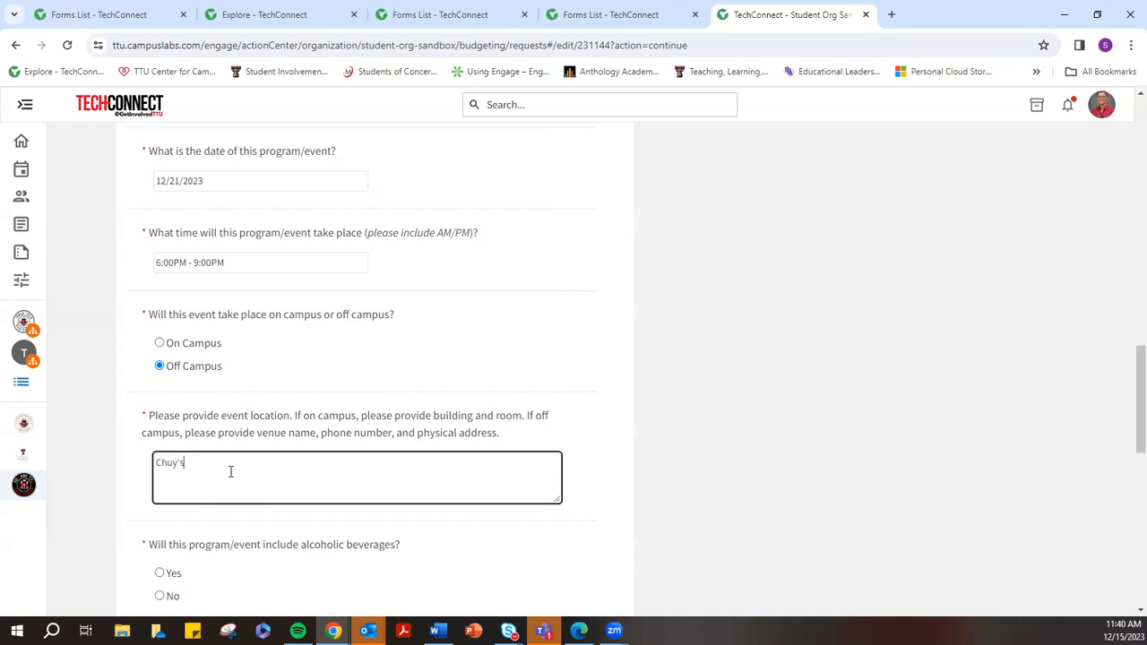
pyautogui.write(' Tex-Mex')
pyautogui.press('Return')
pyautogui.write('806-555-1234')
# Add the venue's street address, city and ZIP on separate lines of the location
pyautogui.press('BackSpace')
pyautogui.press('BackSpace')
pyautogui.press('BackSpace')
pyautogui.press('BackSpace')
pyautogui.press('BackSpace')
pyautogui.press('BackSpace')
pyautogui.press('BackSpace')
pyautogui.press('BackSpace')
pyautogui.press('BackSpace')
pyautogui.press('BackSpace')
pyautogui.press('BackSpace')
pyautogui.press('BackSpace')
pyautogui.press('BackSpace')
pyautogui.press('BackSpace')
pyautogui.press('BackSpace')
pyautogui.press('BackSpace')
pyautogui.press('BackSpace')
pyautogui.press('BackSpace')
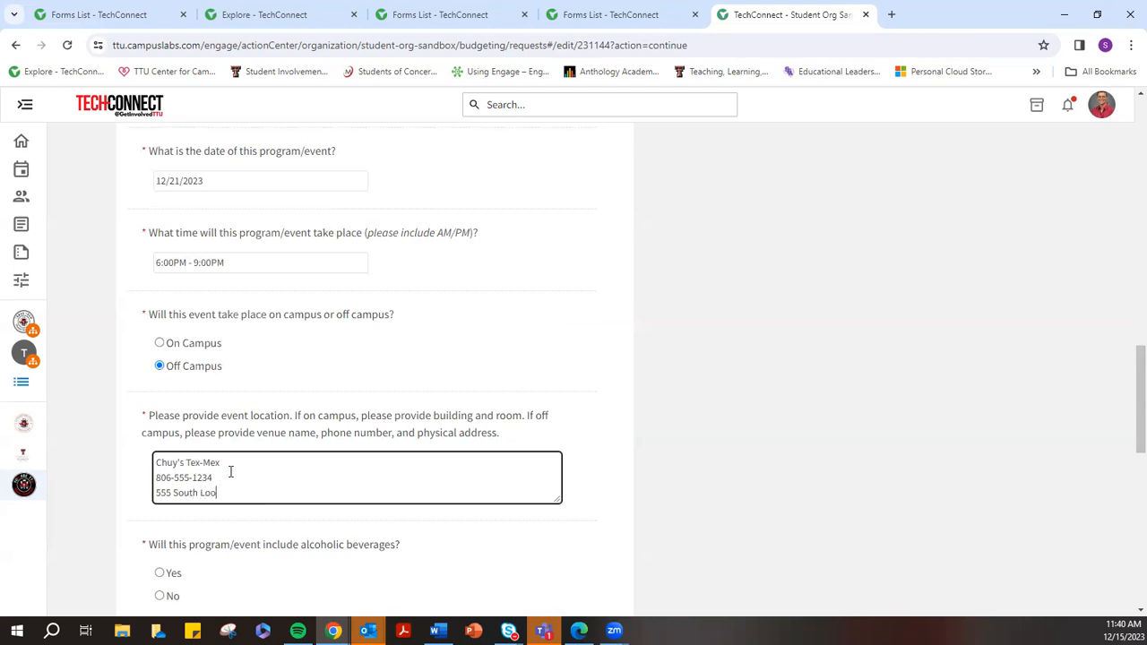
pyautogui.press('Return')
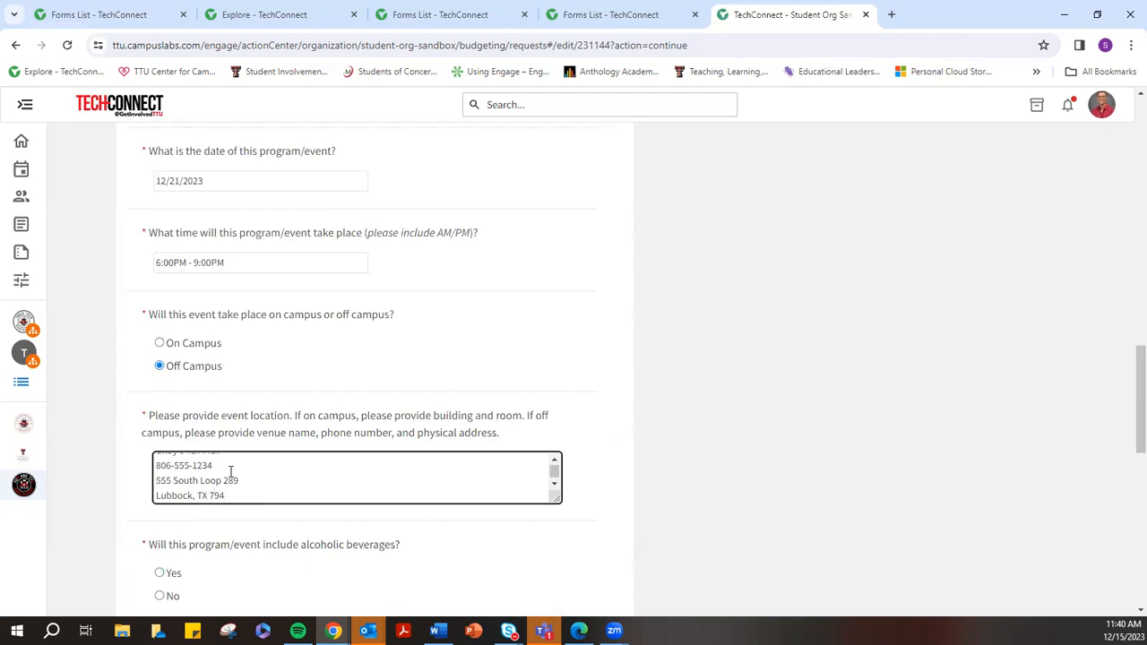
pyautogui.scroll(-1, 250, 545)
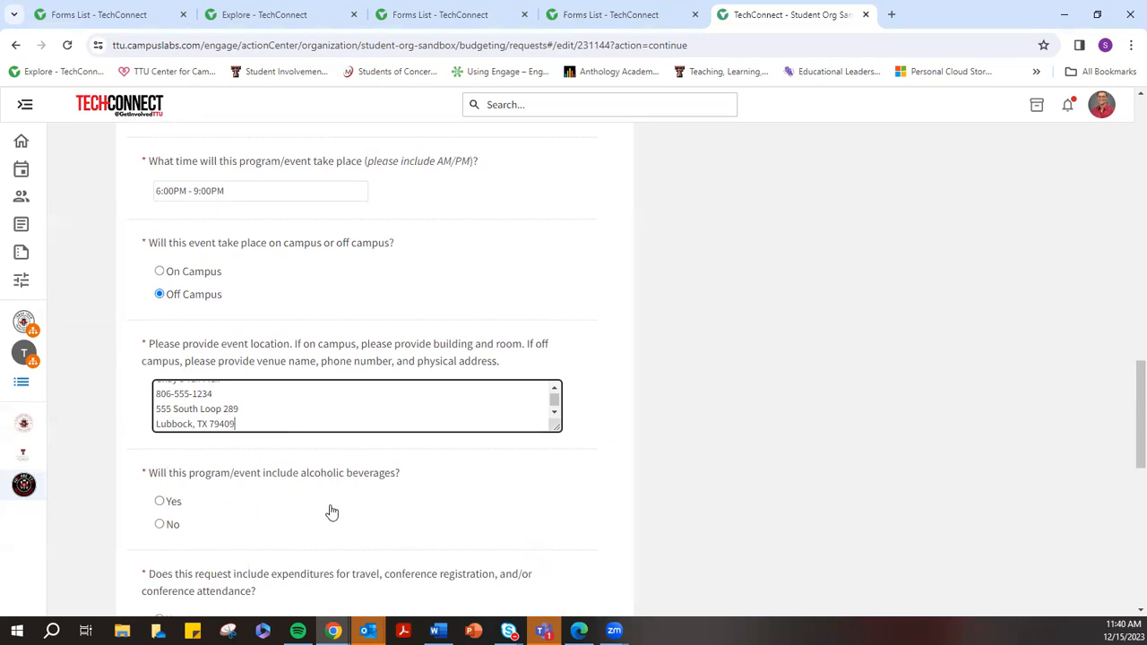
# Review the form and answer No to serving alcoholic beverages at the event
pyautogui.scroll(1, 348, 500)
pyautogui.scroll(9, 349, 501)
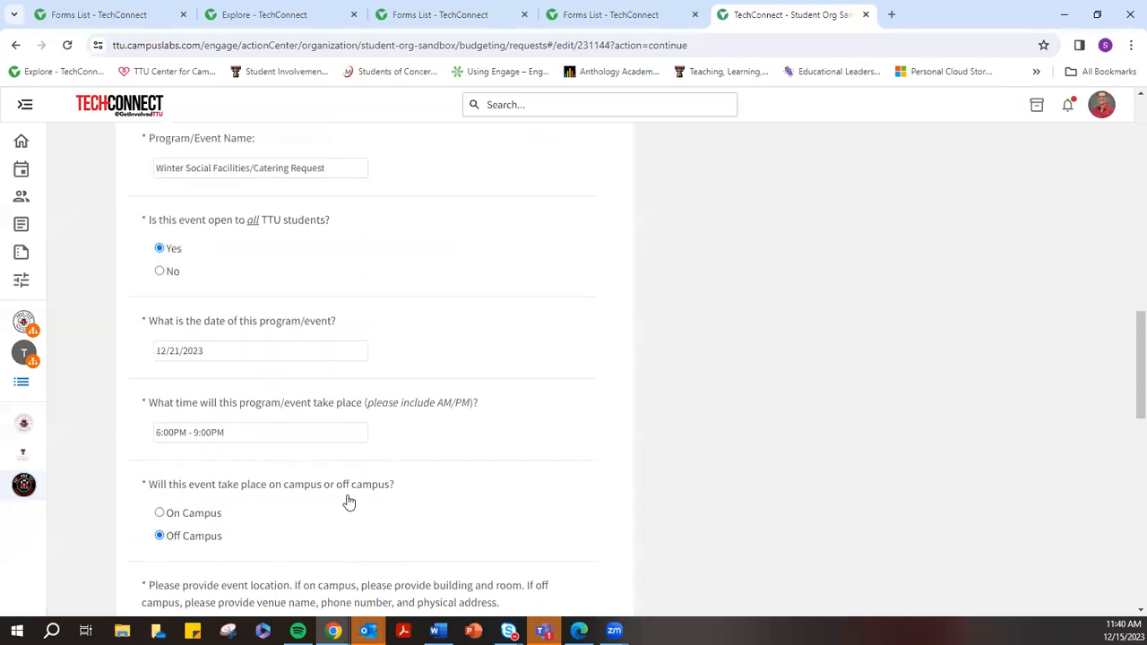
pyautogui.scroll(-1, 352, 486)
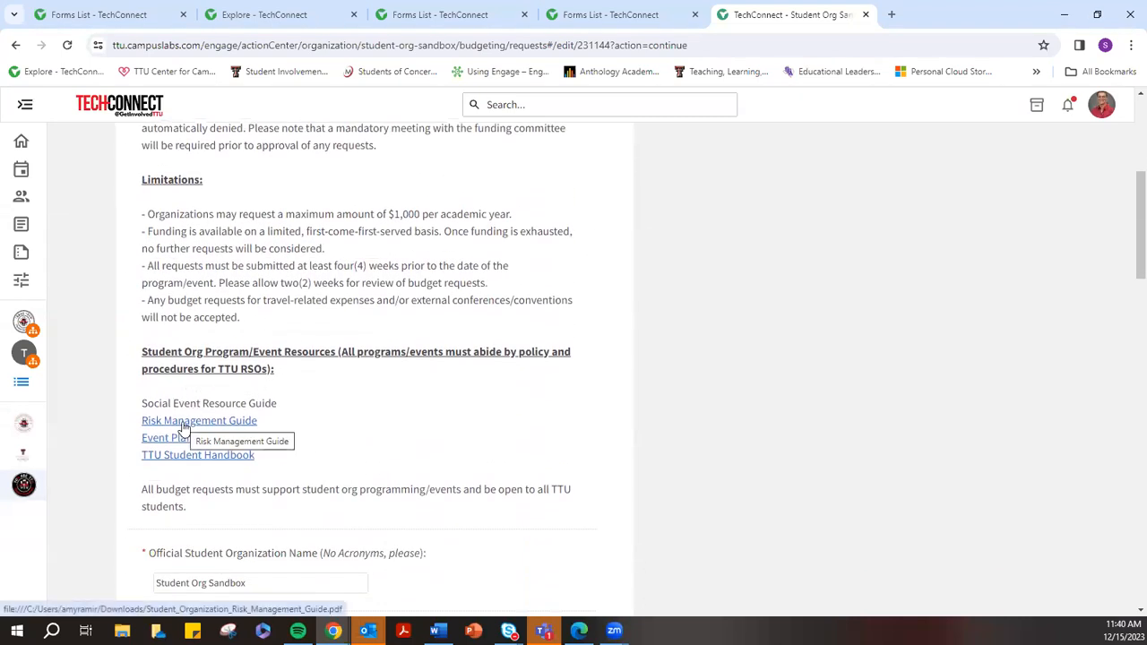
pyautogui.scroll(-7, 488, 417)
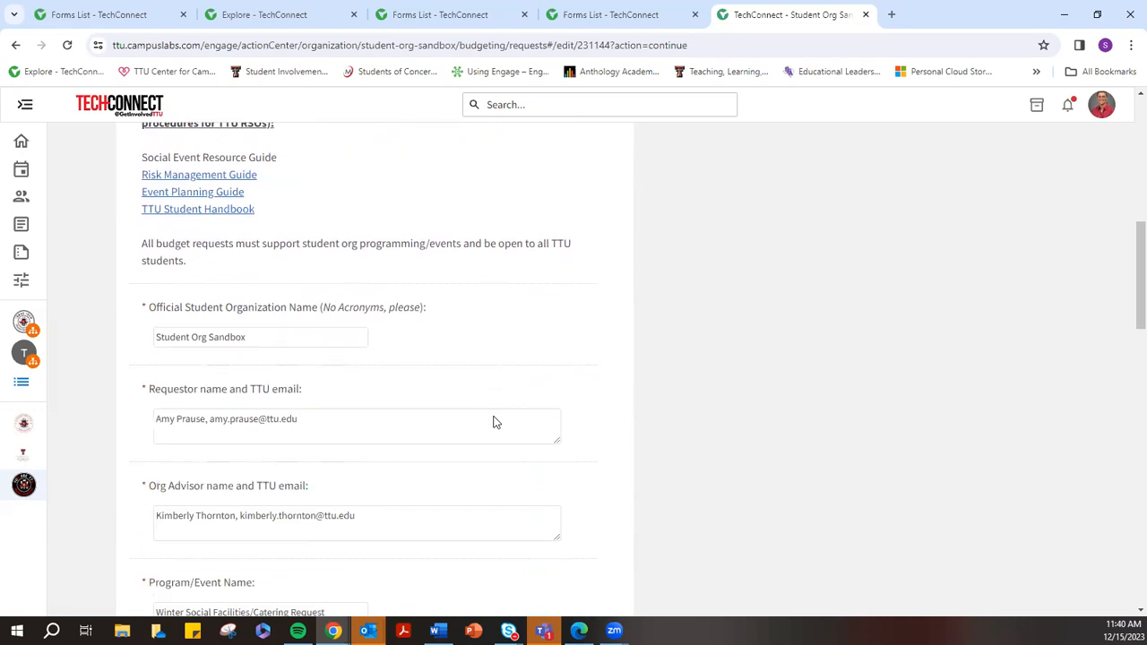
pyautogui.scroll(-3, 495, 418)
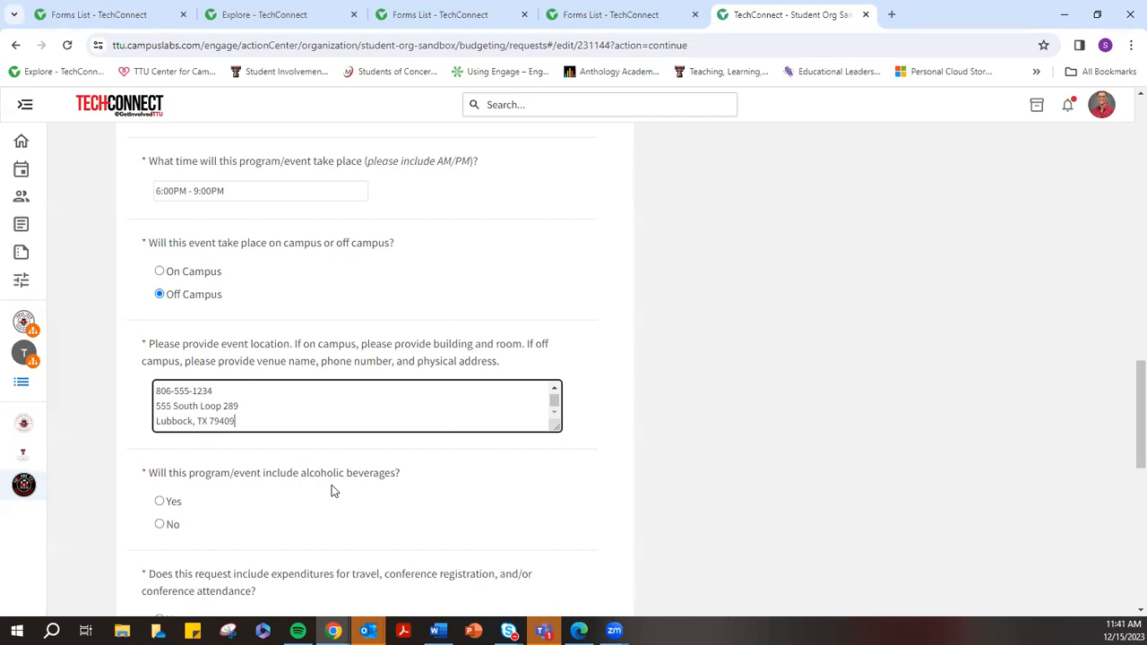
pyautogui.click(159, 528)
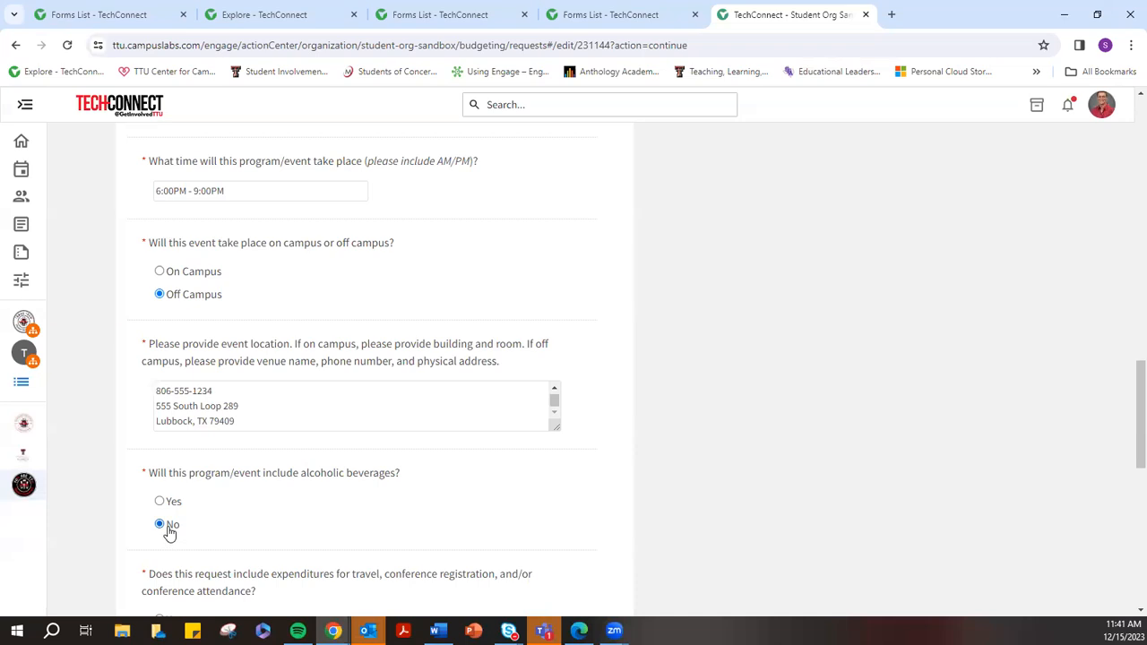
pyautogui.scroll(-2, 283, 500)
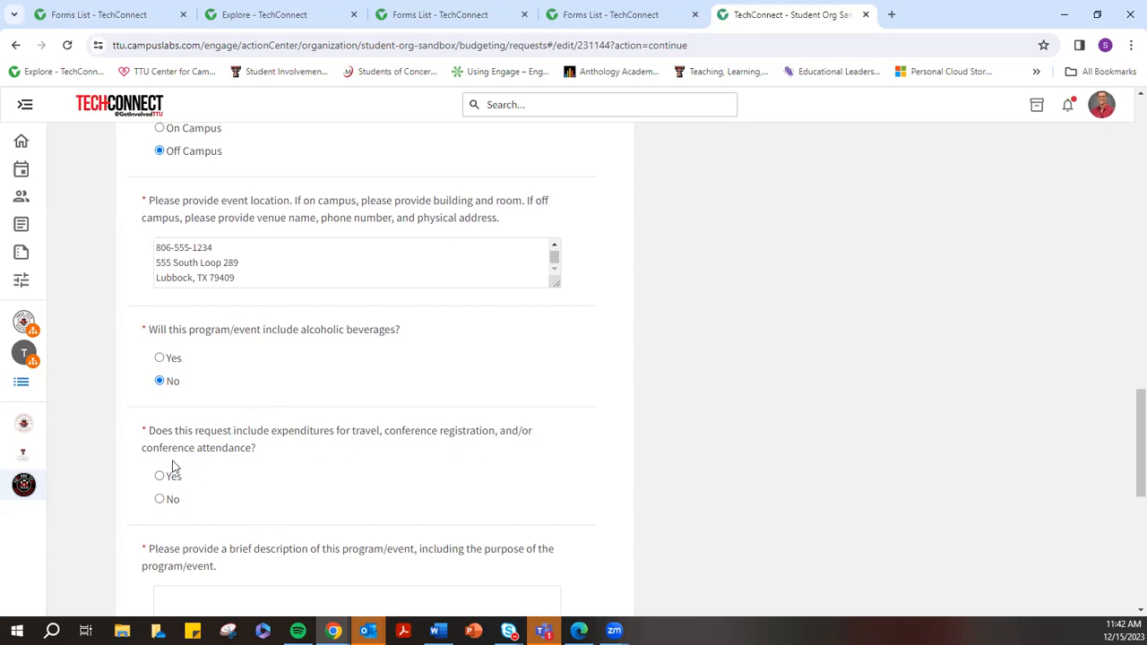
# Answer No to travel or conference expenses for the event
pyautogui.scroll(15, 231, 459)
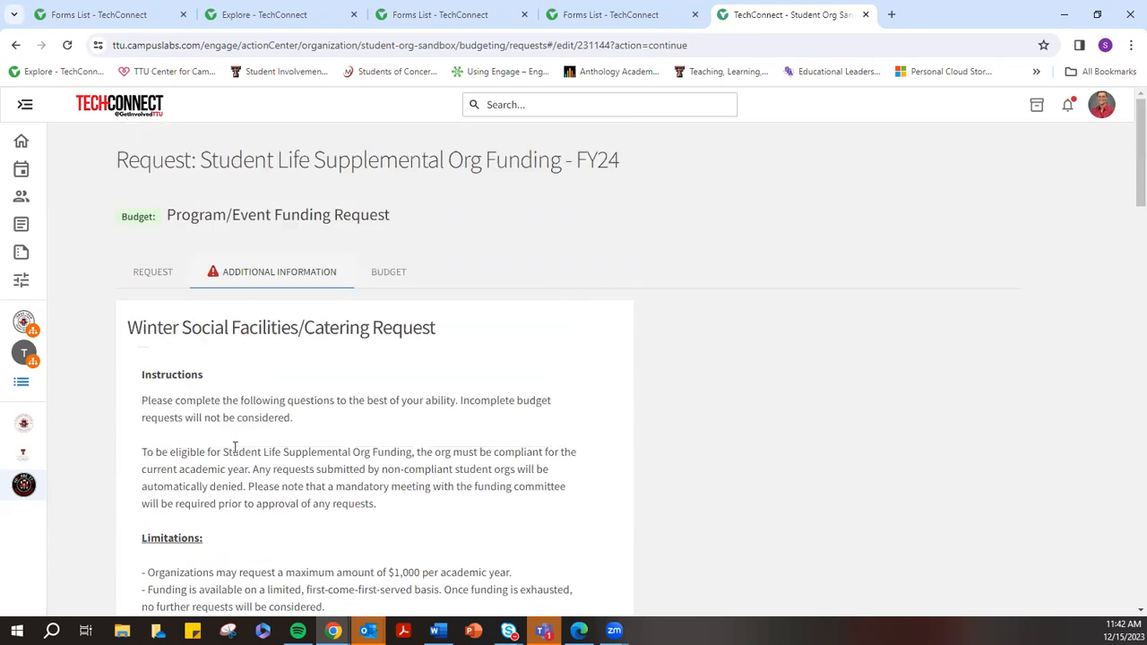
pyautogui.moveTo(128, 333); pyautogui.dragTo(440, 342)
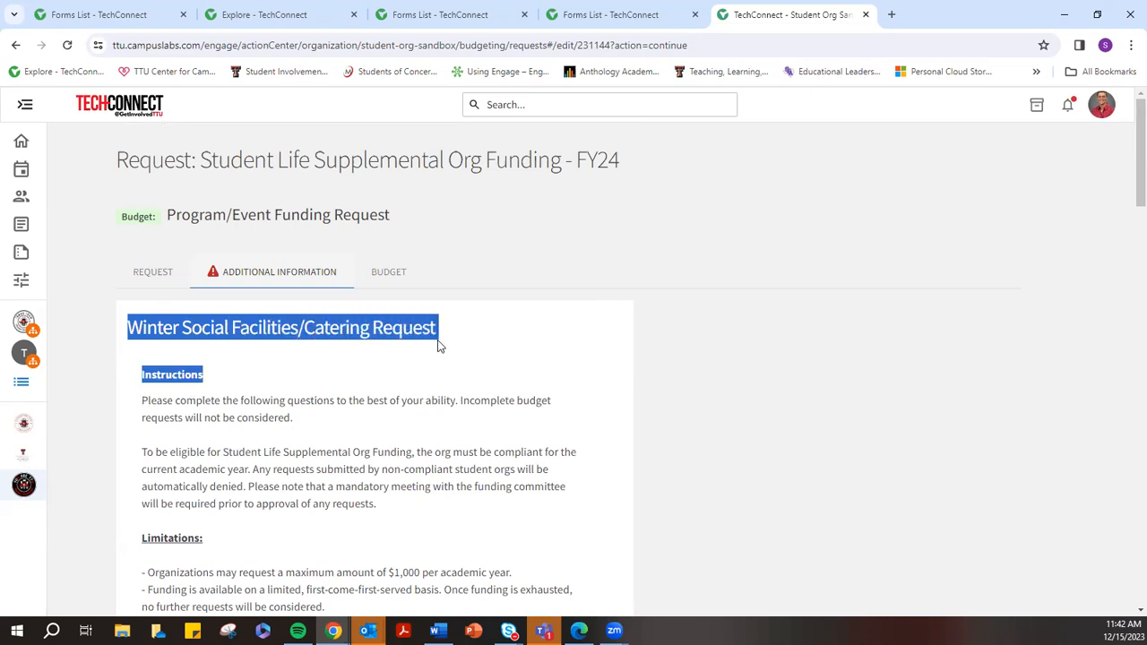
pyautogui.click(321, 375)
pyautogui.scroll(-2, 323, 374)
pyautogui.scroll(-4, 330, 372)
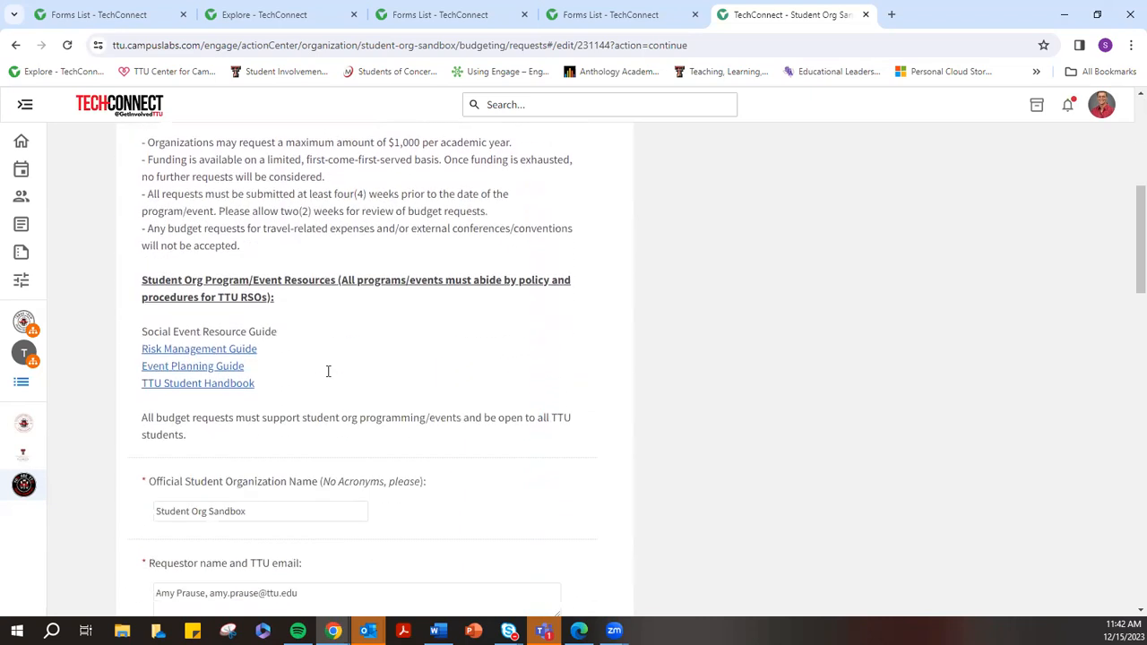
pyautogui.scroll(-6, 398, 413)
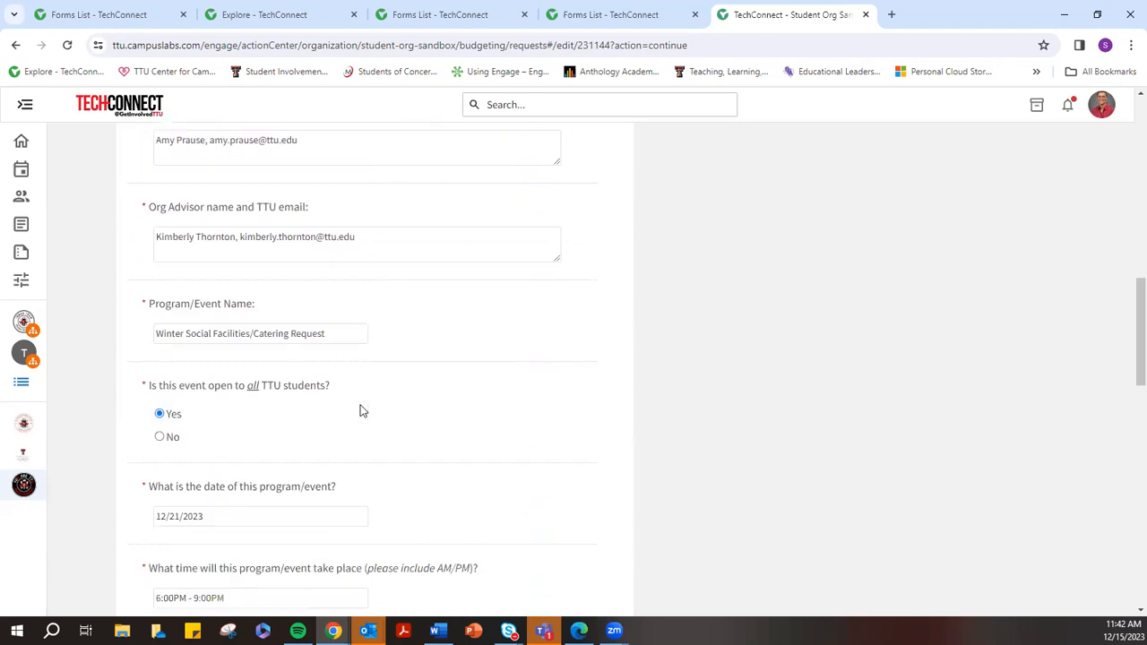
pyautogui.scroll(-4, 227, 441)
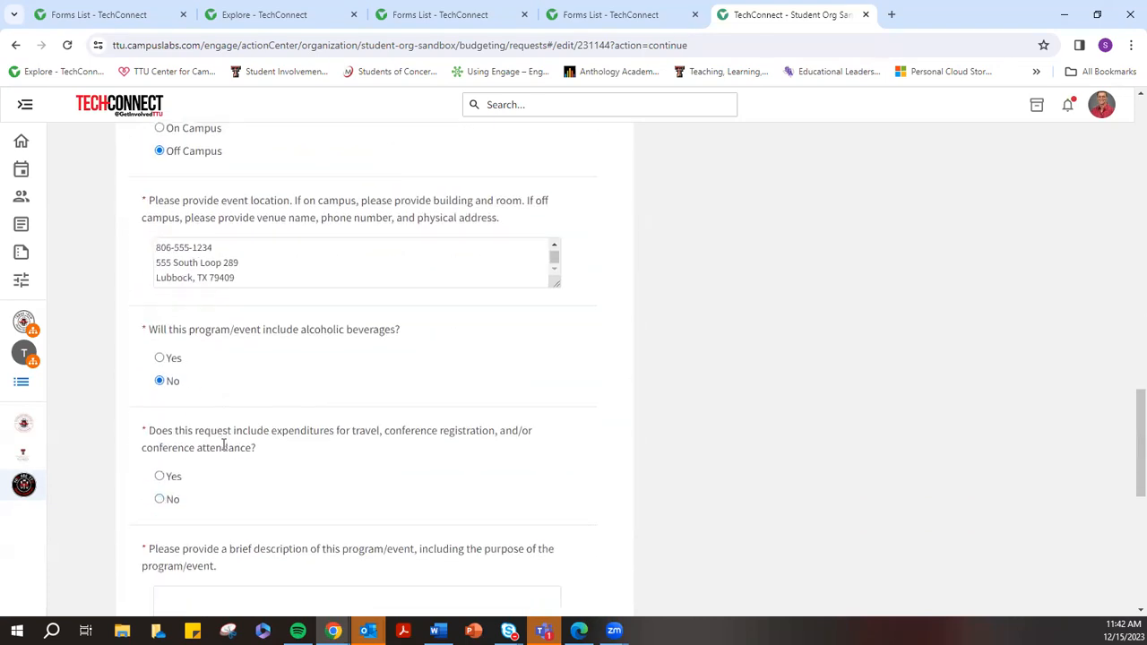
pyautogui.click(160, 500)
pyautogui.scroll(-2, 251, 499)
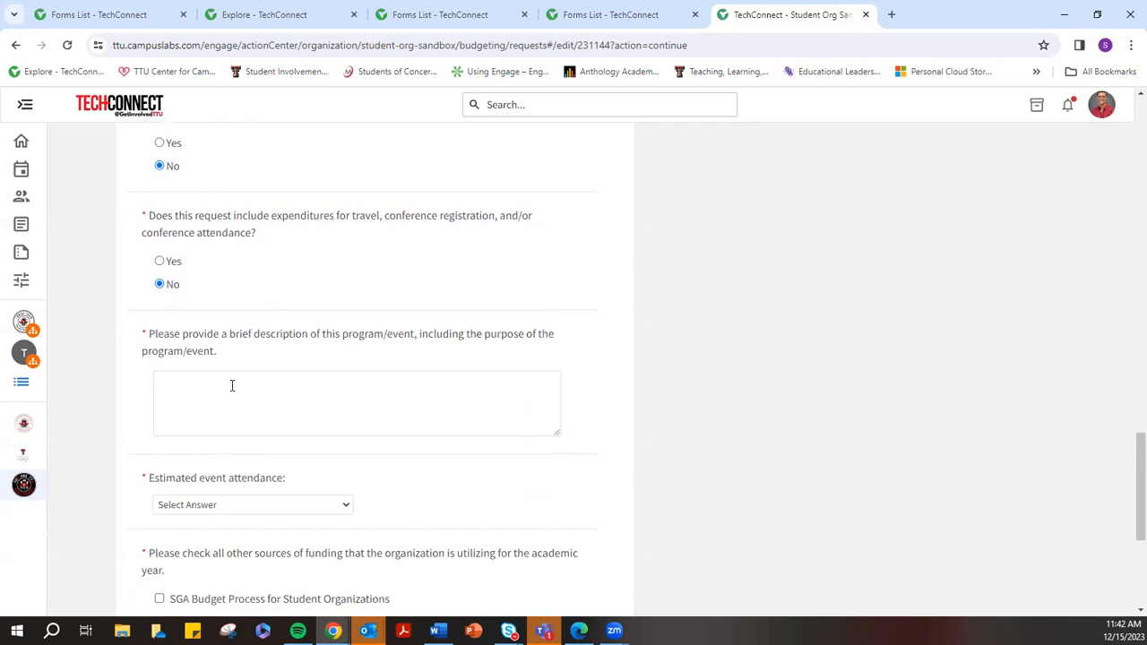
# Write the program description: a winter org social for members to socialize and have fun before break
pyautogui.click(184, 396)
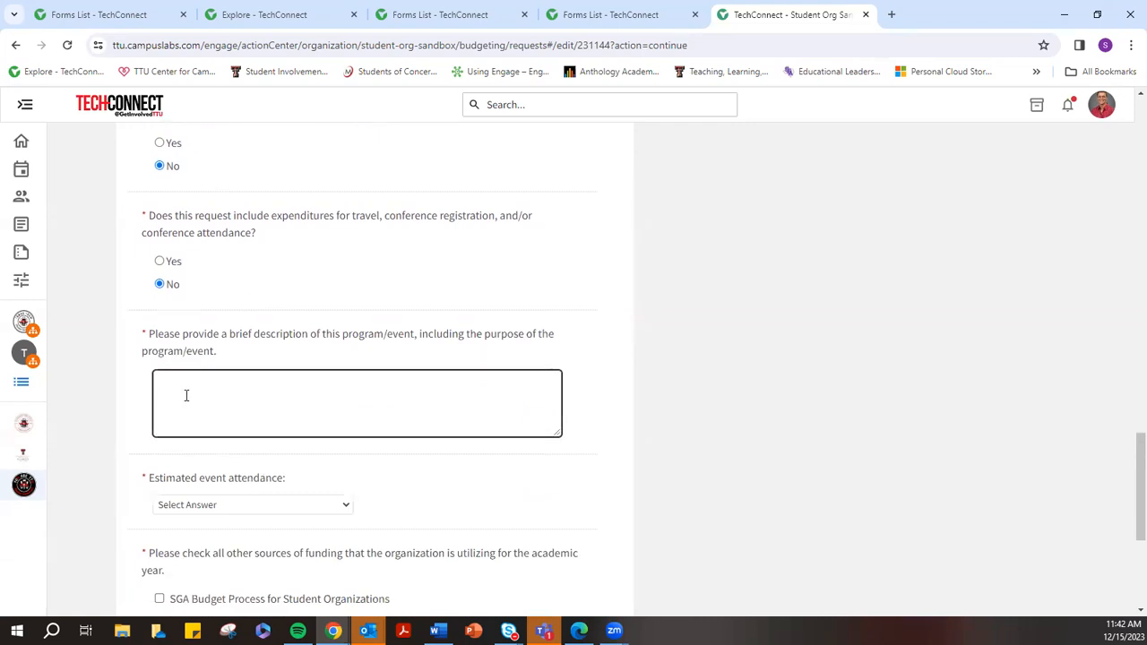
pyautogui.write('wINTER sOCIAL')
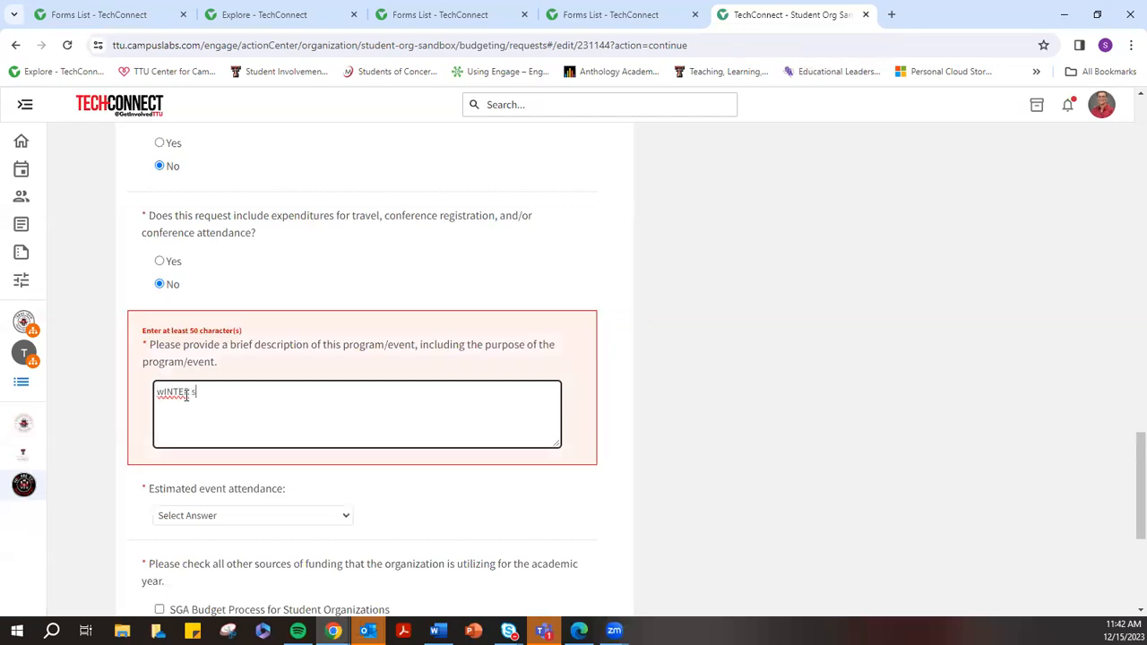
pyautogui.press('BackSpace')
pyautogui.press('BackSpace')
pyautogui.press('BackSpace')
pyautogui.press('BackSpace')
pyautogui.press('BackSpace')
pyautogui.press('BackSpace')
pyautogui.press('BackSpace')
pyautogui.press('BackSpace')
pyautogui.press('BackSpace')
pyautogui.press('BackSpace')
pyautogui.press('BackSpace')
pyautogui.press('BackSpace')
pyautogui.press('BackSpace')
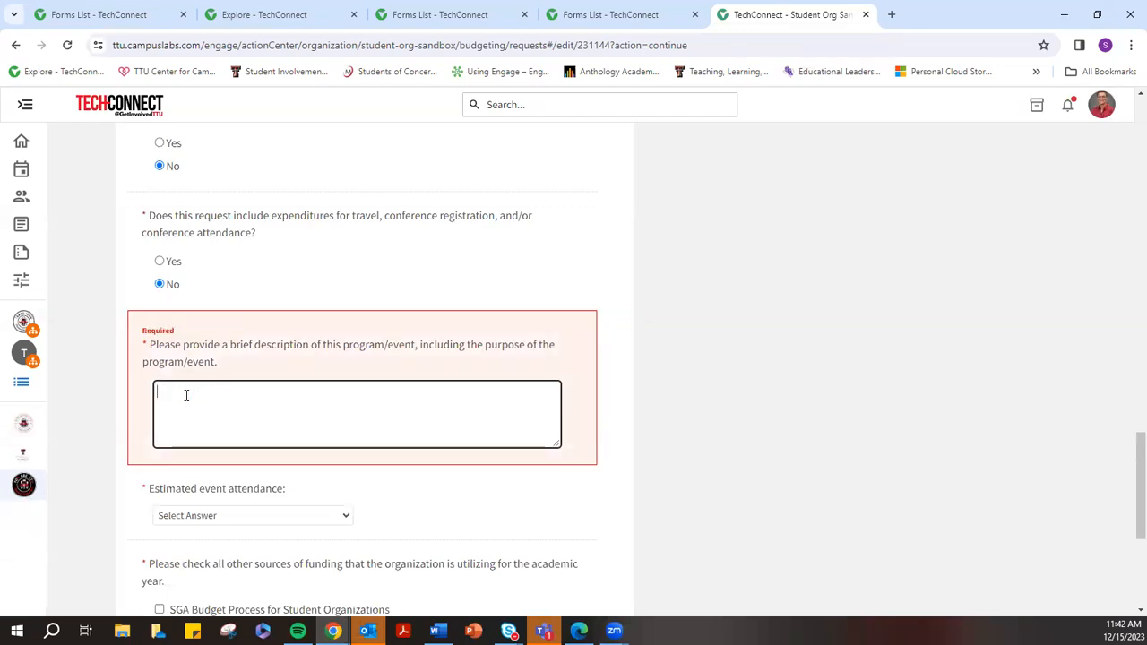
pyautogui.write('The even')
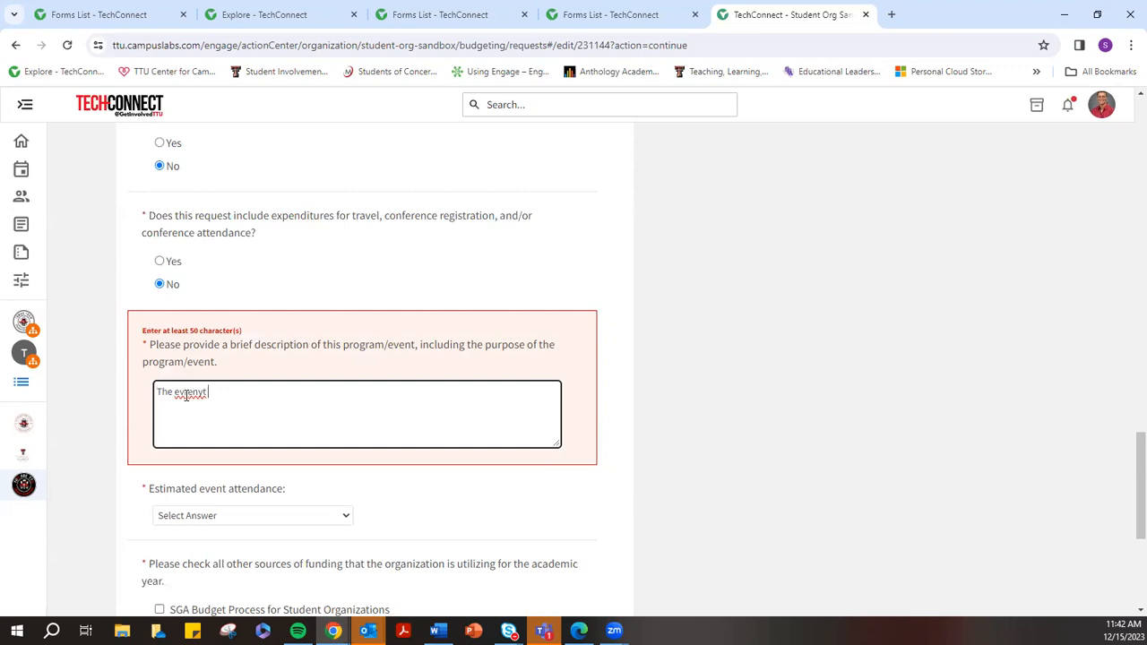
pyautogui.write('t')
pyautogui.press('BackSpace')
pyautogui.press('BackSpace')
pyautogui.write('nt is a winter org social for members t')
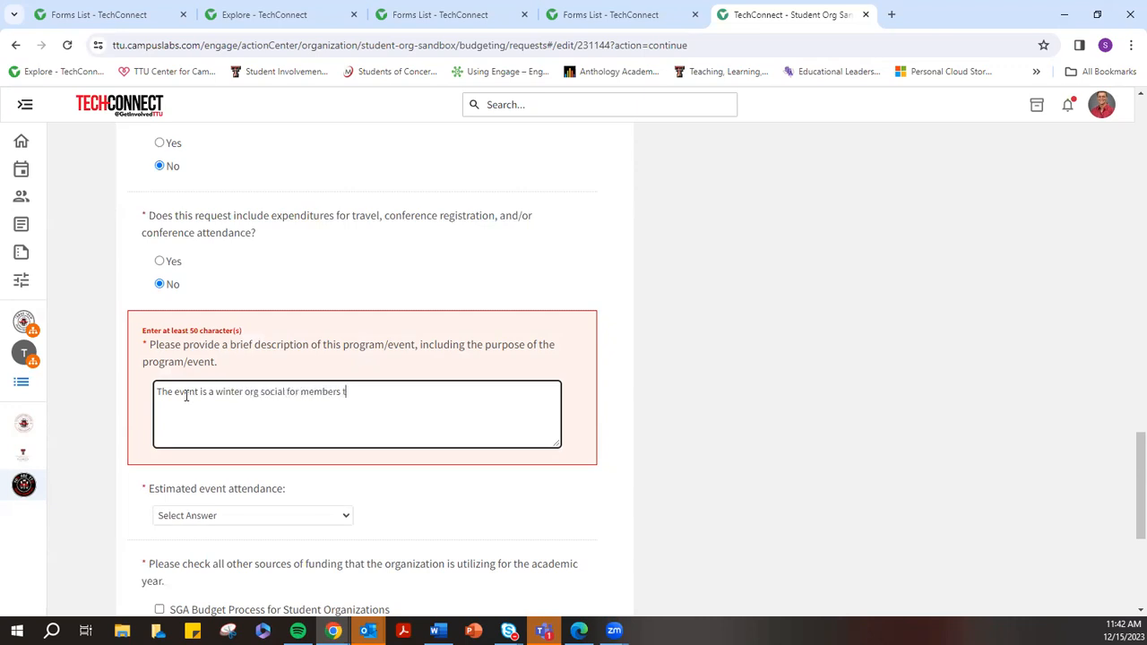
pyautogui.write('o socialize.')
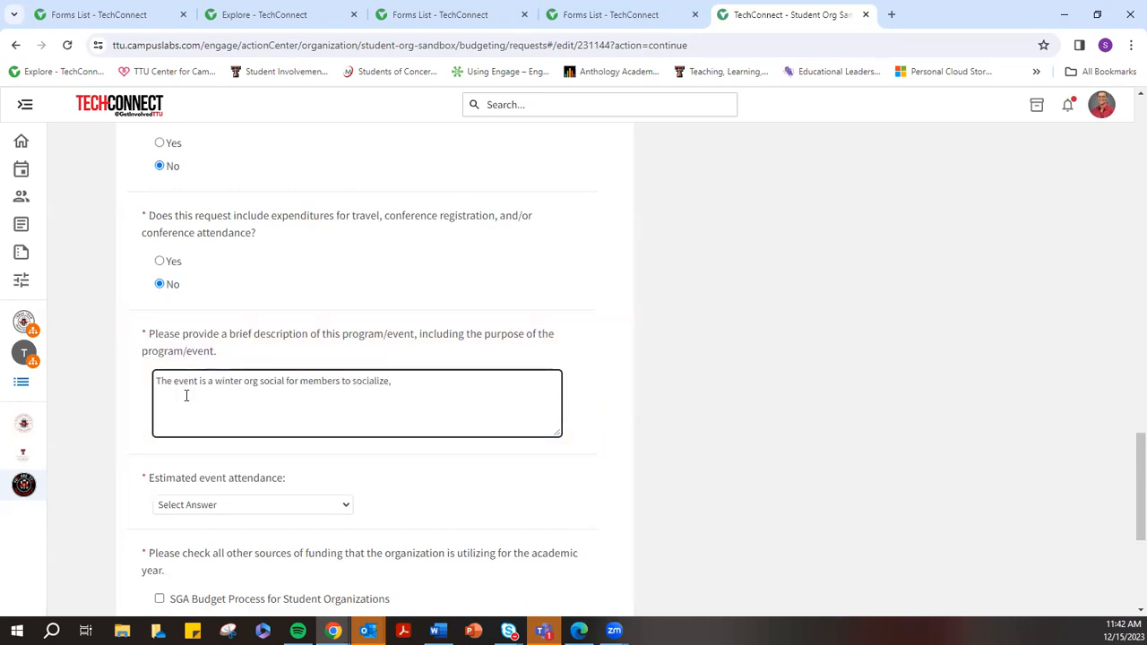
pyautogui.write(' and')
pyautogui.press('BackSpace')
pyautogui.press('BackSpace')
pyautogui.press('BackSpace')
pyautogui.press('BackSpace')
pyautogui.press('BackSpace')
pyautogui.write('and have fun before semester')
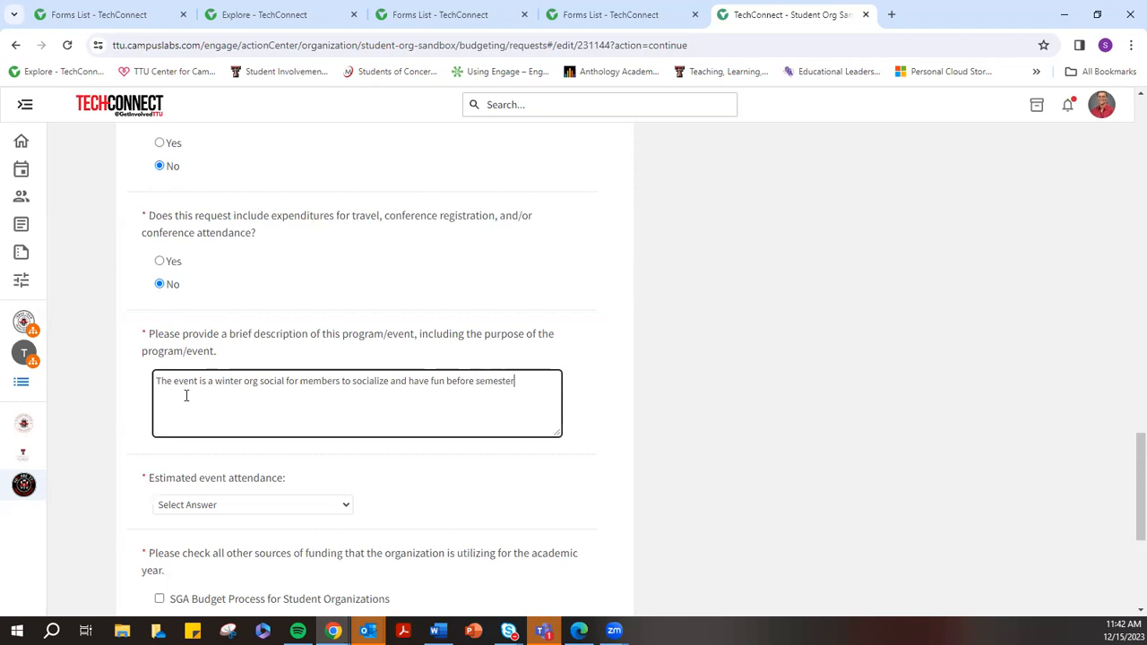
pyautogui.write(' break begins')
pyautogui.scroll(-2, 190, 395)
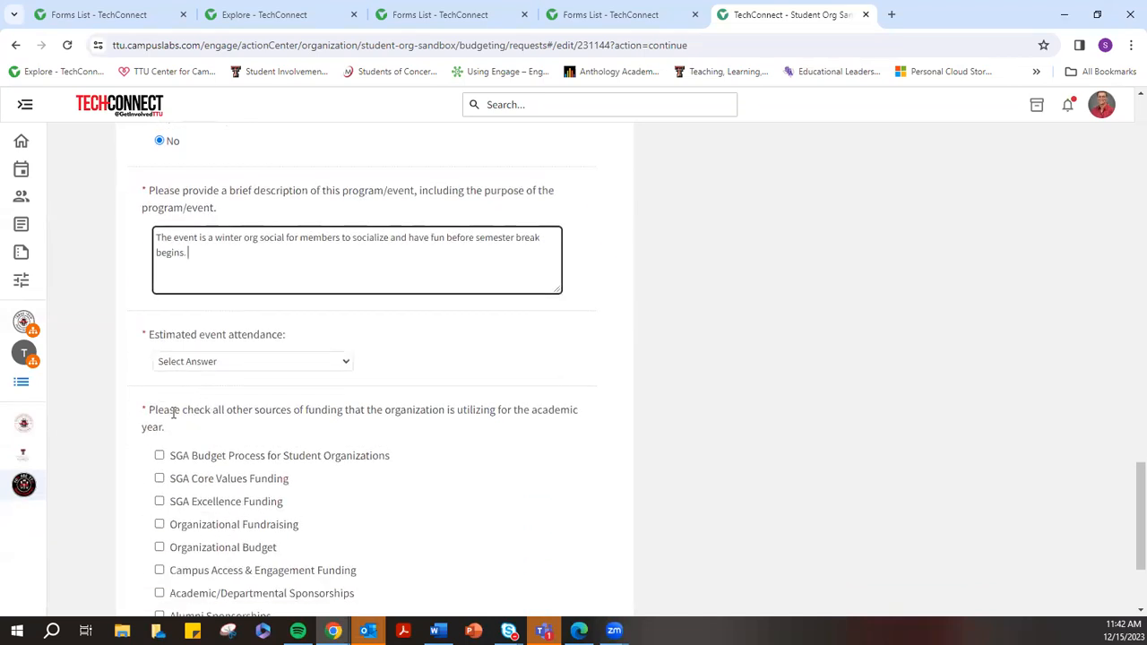
# Pick 25-50 attendees and tick SGA Budget Process, Organizational Fundraising and Organizational Budget as funding
pyautogui.click(199, 363)
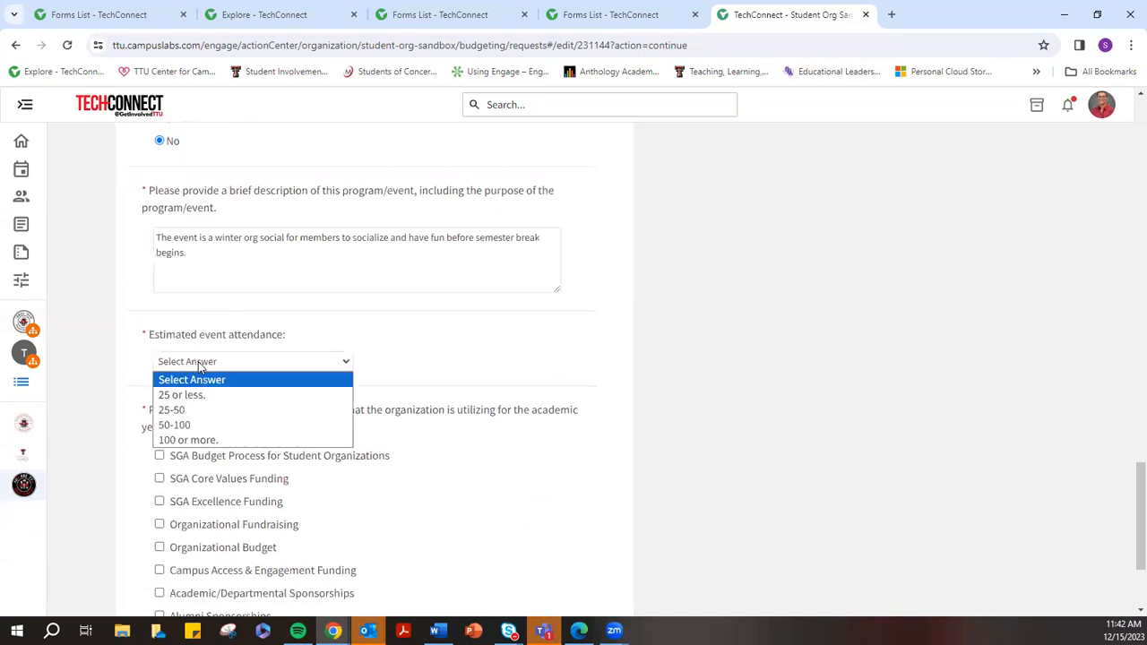
pyautogui.click(204, 410)
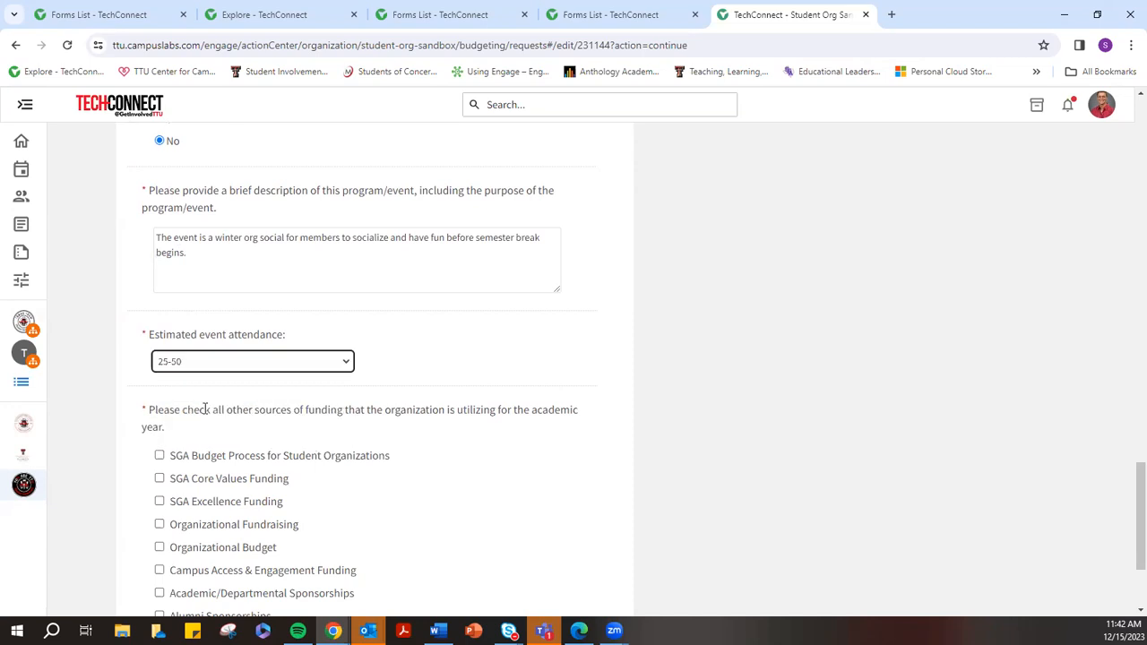
pyautogui.scroll(-1, 419, 404)
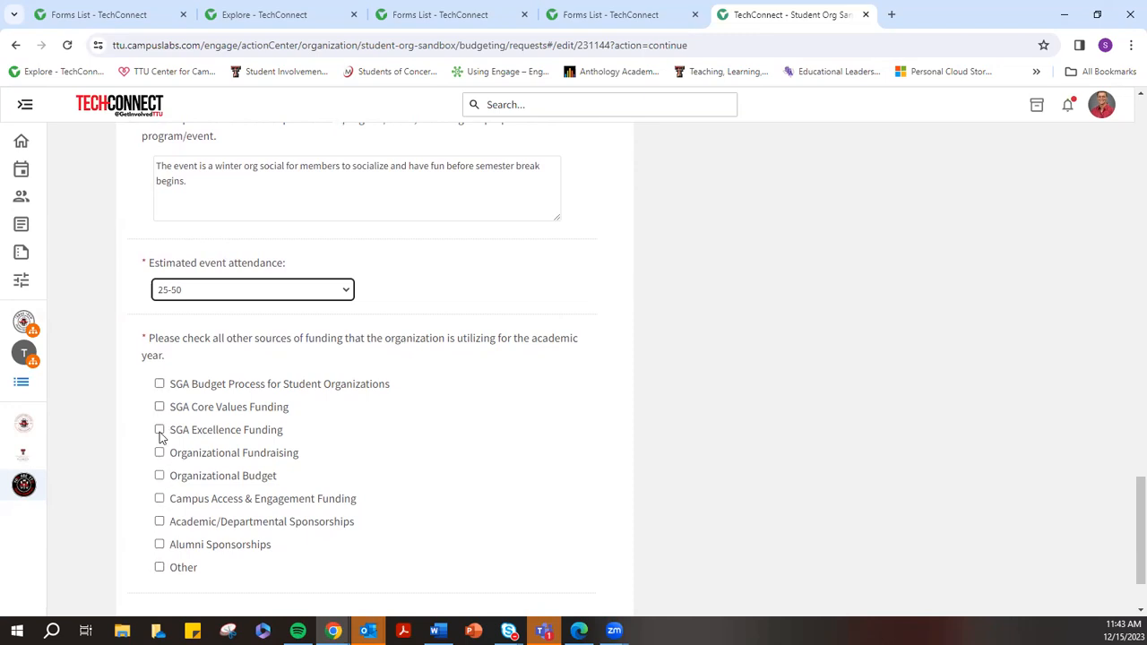
pyautogui.click(159, 384)
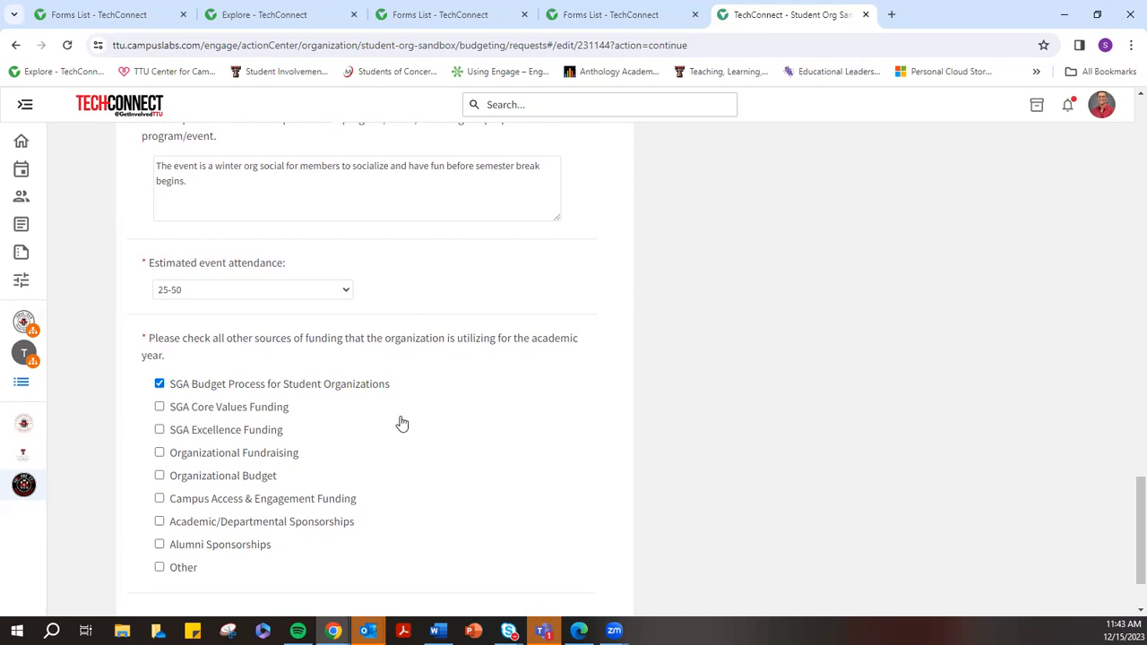
pyautogui.click(159, 452)
pyautogui.click(160, 474)
pyautogui.scroll(-1, 523, 465)
# Save the answers, move to the budget page and check the Food & Entertainment section settings
pyautogui.click(583, 565)
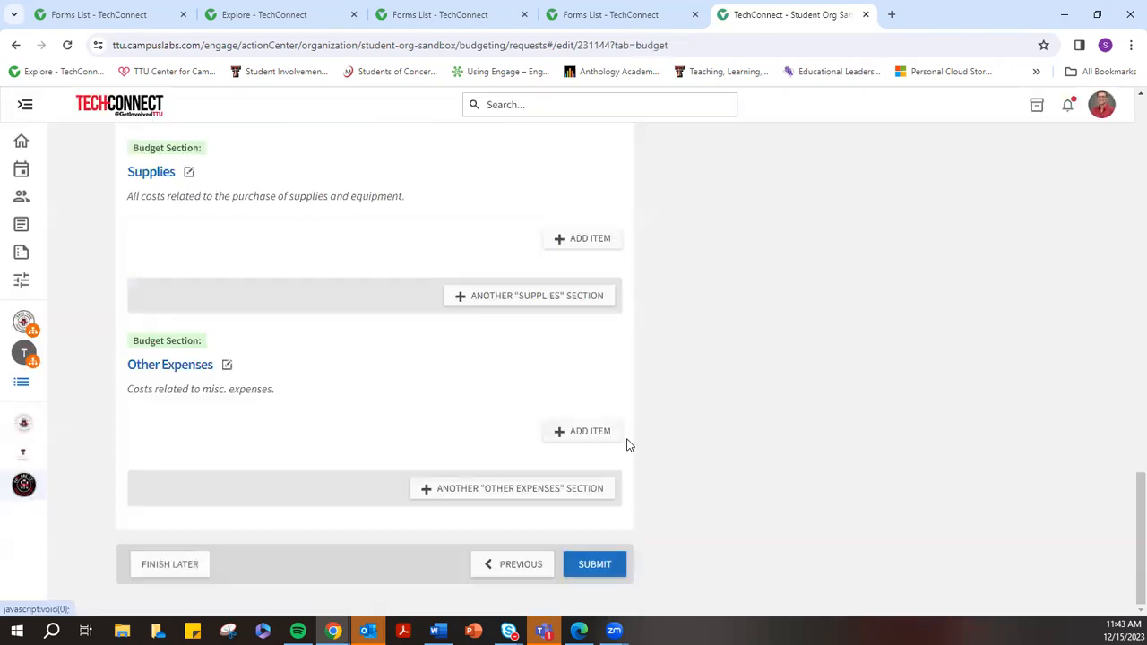
pyautogui.scroll(8, 762, 392)
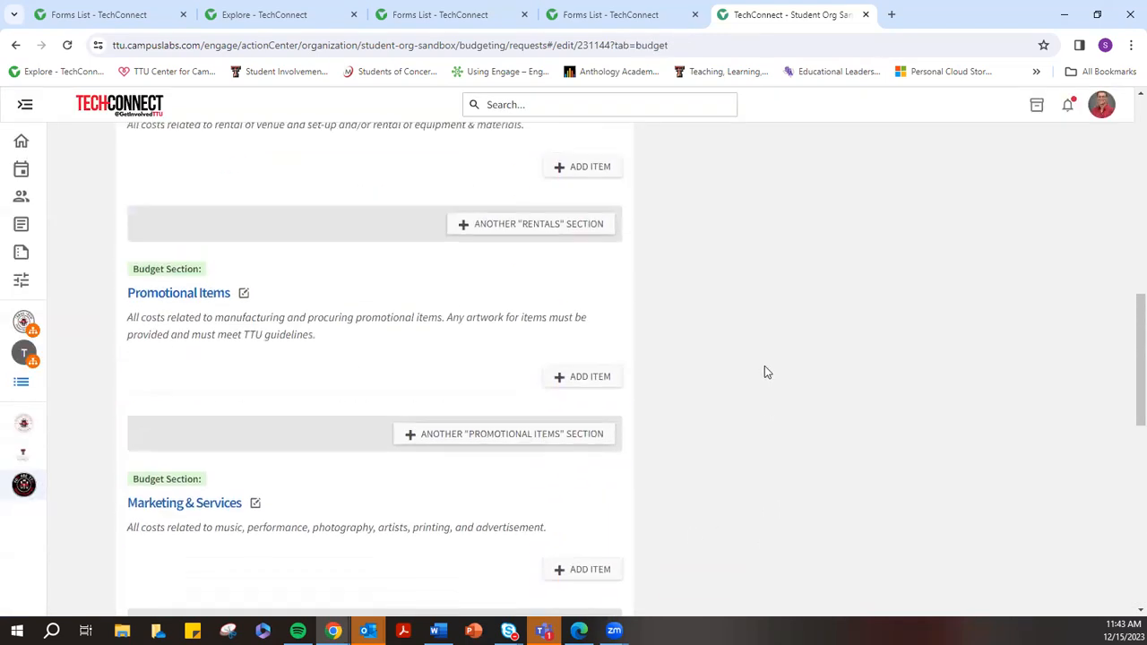
pyautogui.scroll(8, 765, 365)
pyautogui.scroll(-4, 762, 367)
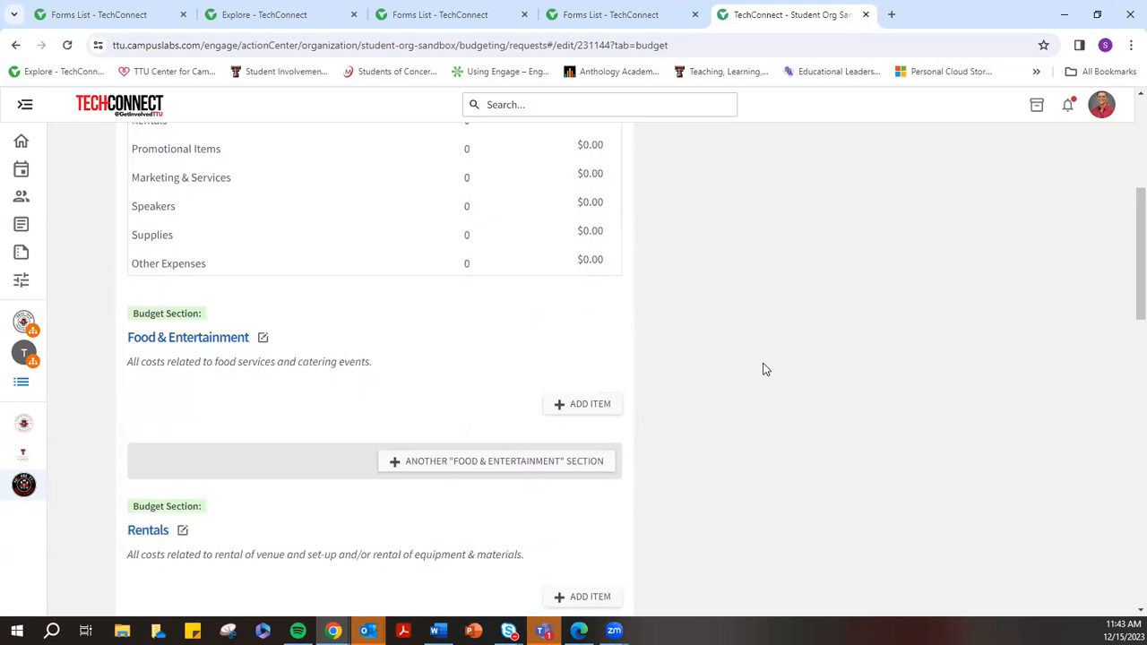
pyautogui.scroll(-2, 764, 370)
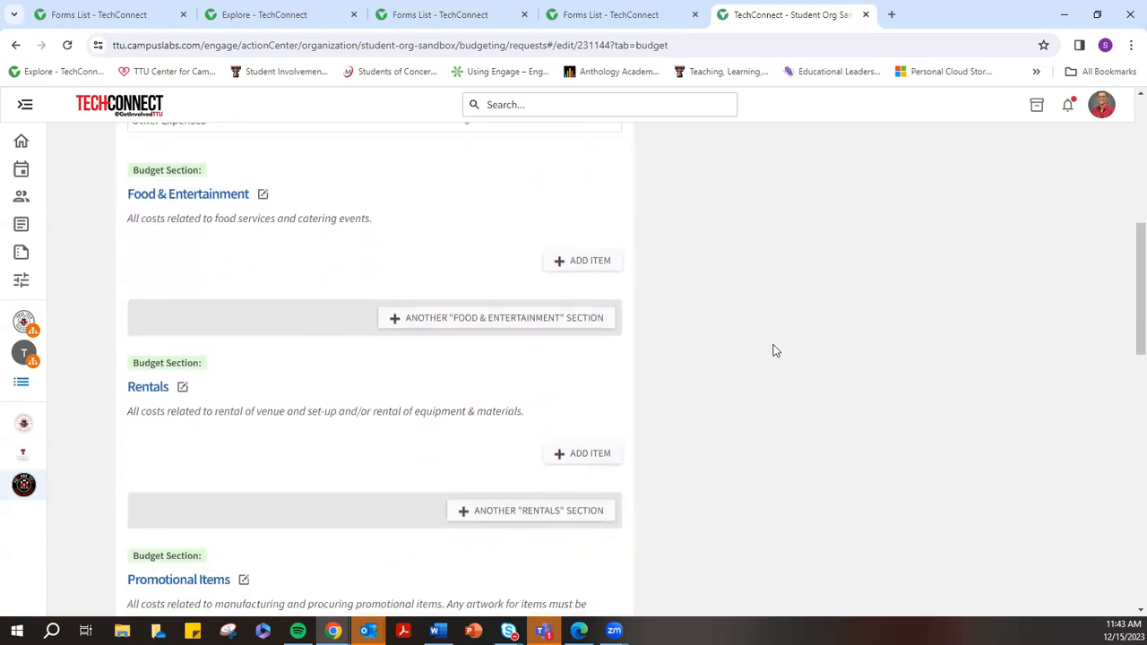
pyautogui.click(203, 195)
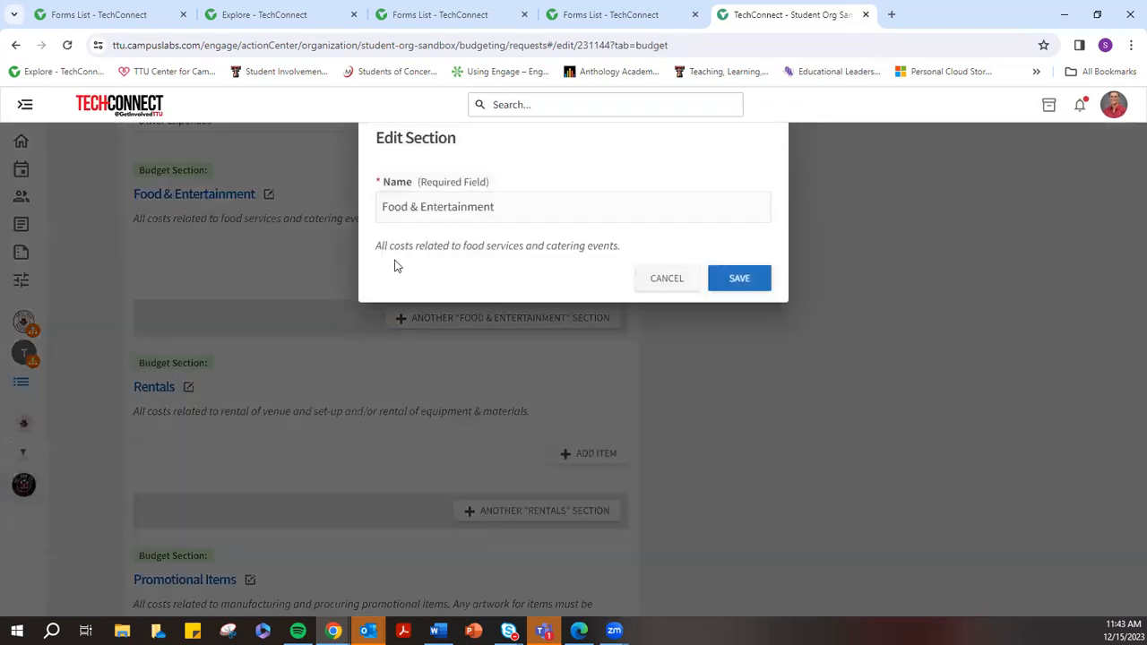
pyautogui.click(743, 282)
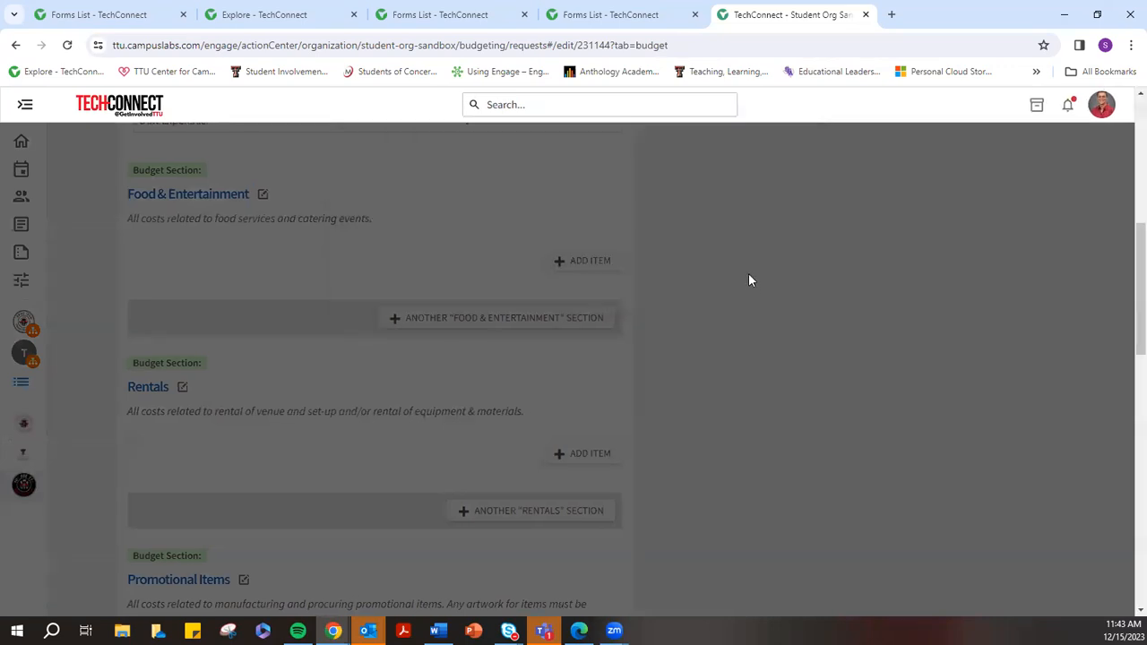
# Add a Food & Entertainment item 'Catering for Winter Social' describing Chuy's catering quote
pyautogui.click(583, 261)
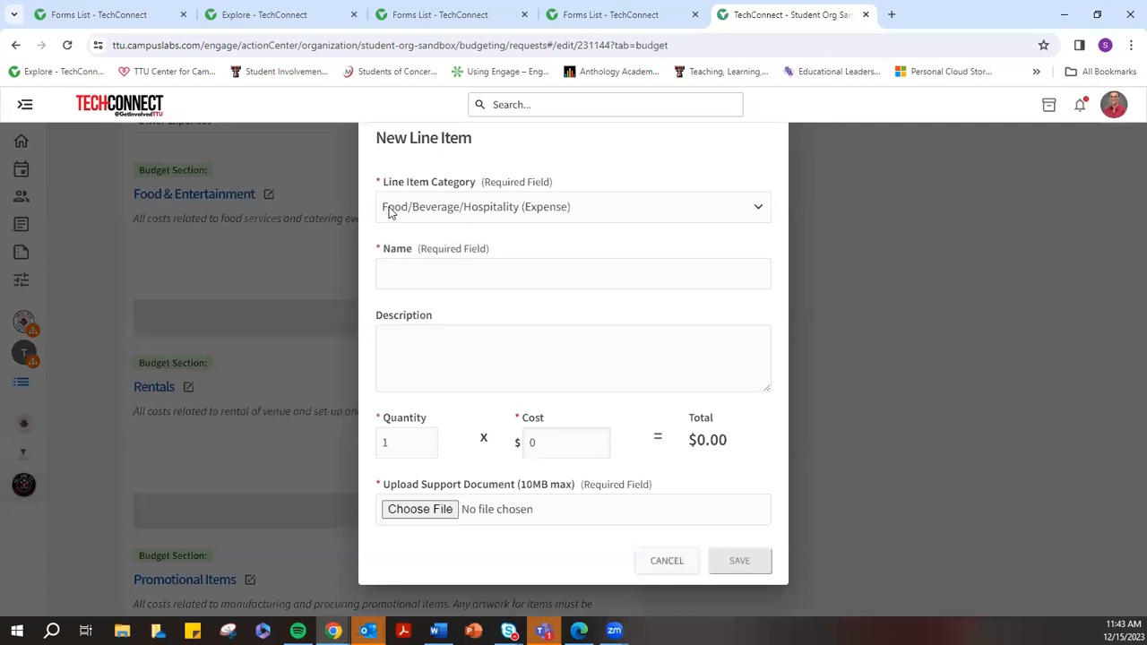
pyautogui.click(403, 273)
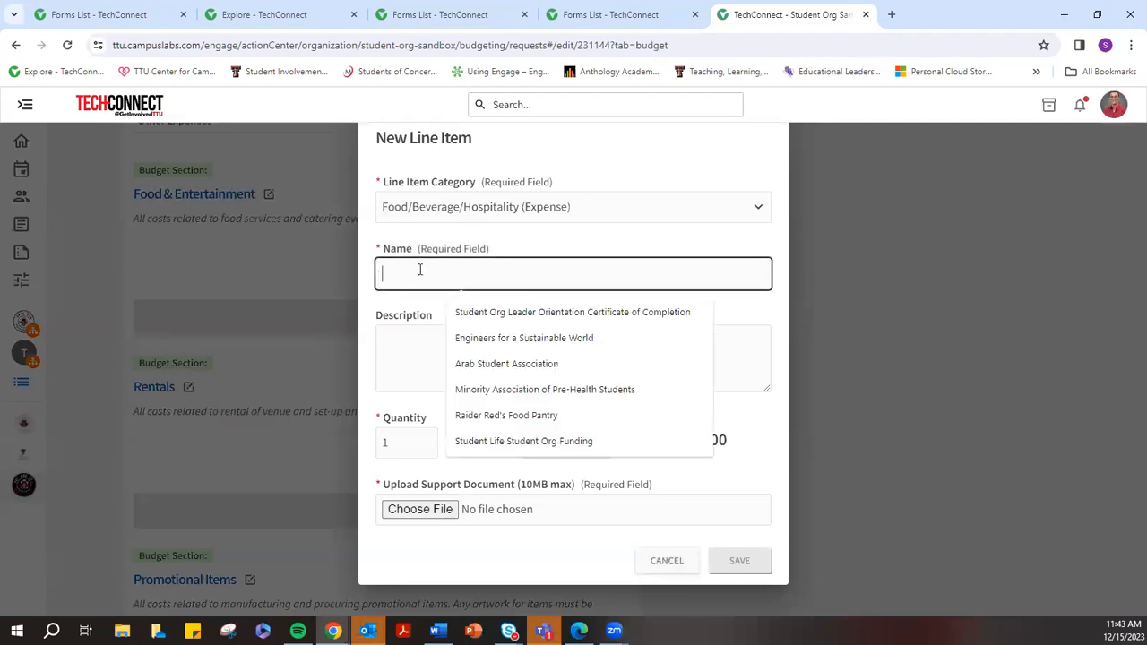
pyautogui.write('Catering for Winter SOcili')
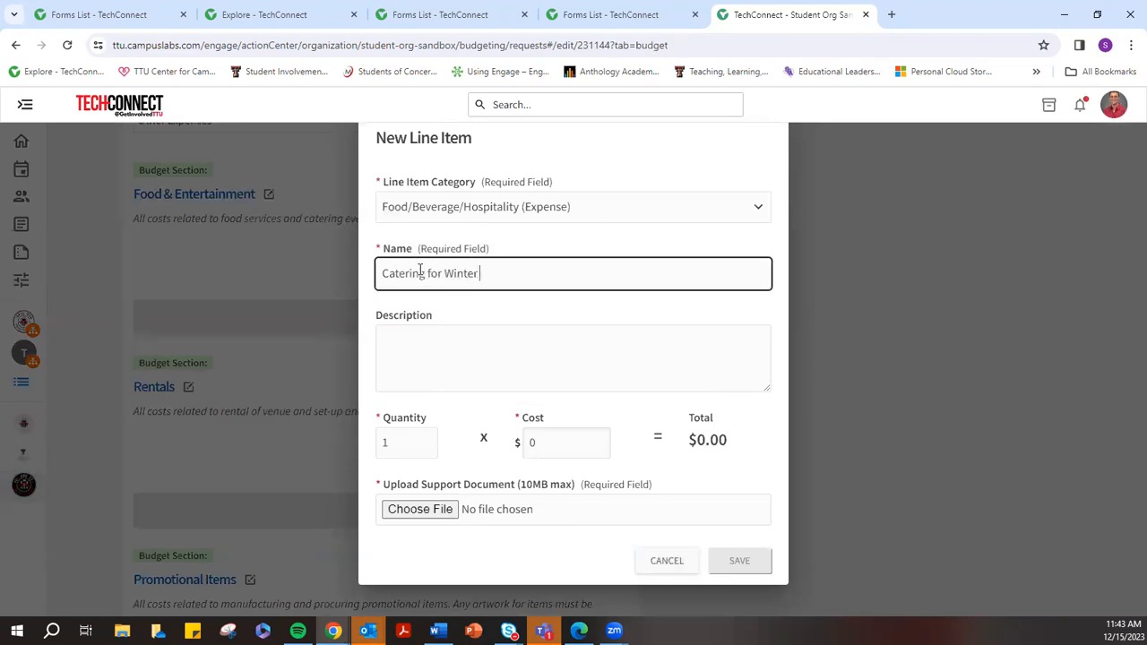
pyautogui.press('BackSpace')
pyautogui.press('BackSpace')
pyautogui.press('BackSpace')
pyautogui.press('BackSpace')
pyautogui.press('BackSpace')
pyautogui.write('ocial')
pyautogui.click(417, 336)
pyautogui.write('Chu')
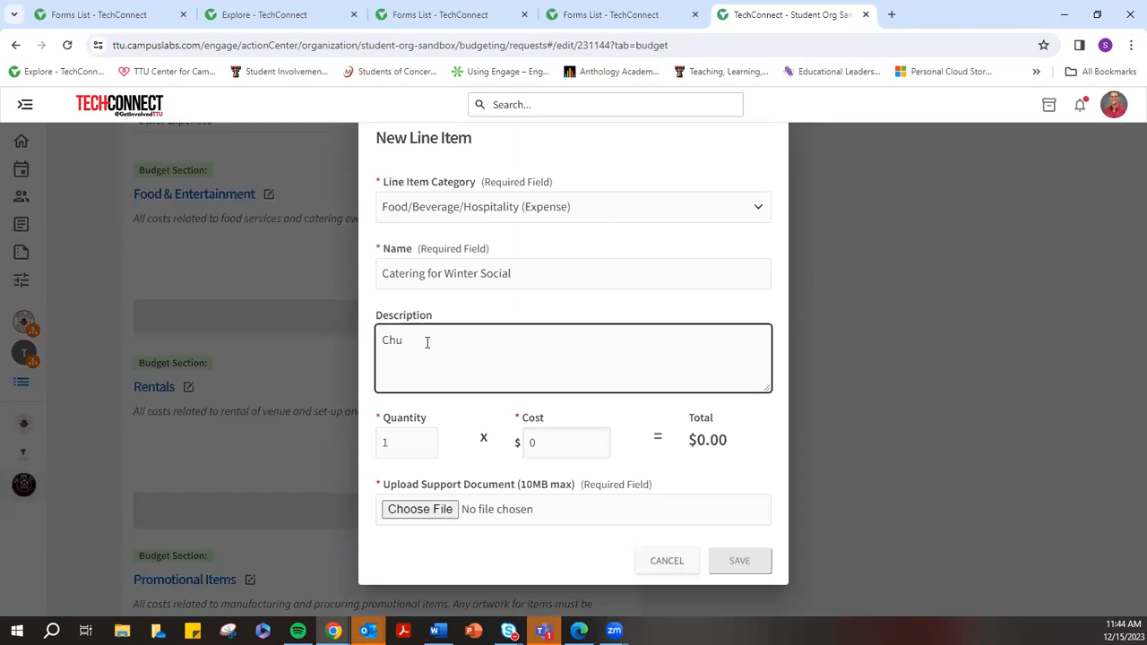
pyautogui.write("y's provided quote for catering for the event.")
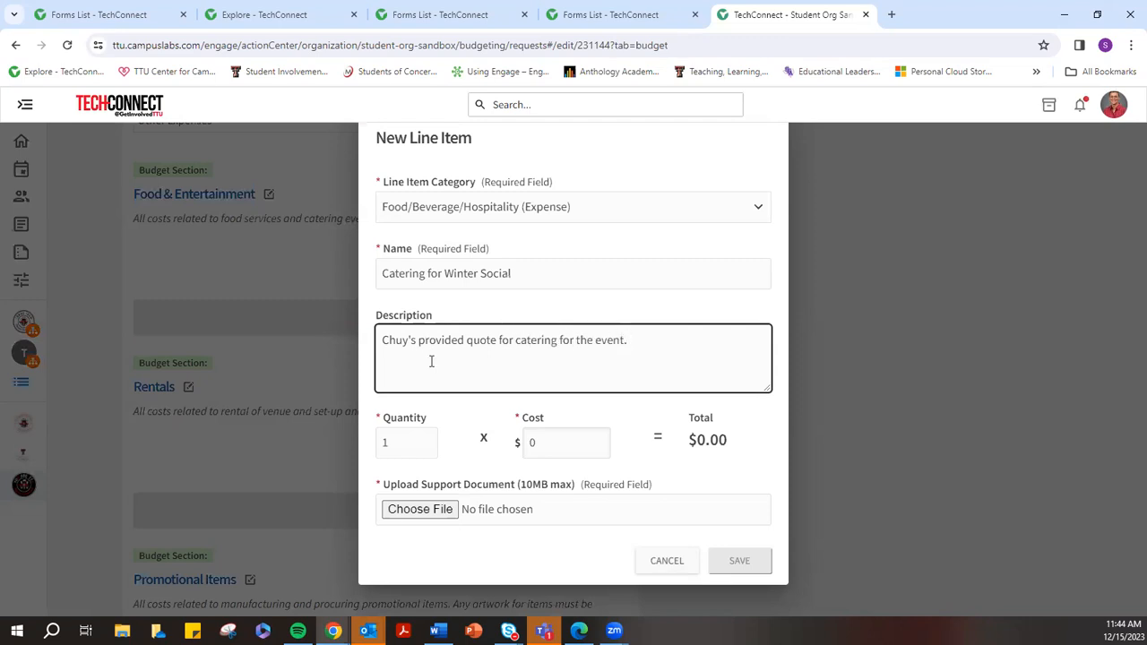
# Set the item to quantity 1 at $500, attach the registration instructions PDF, and save
pyautogui.click(391, 448)
pyautogui.click(568, 441)
pyautogui.doubleClick(527, 442)
pyautogui.write('5000')
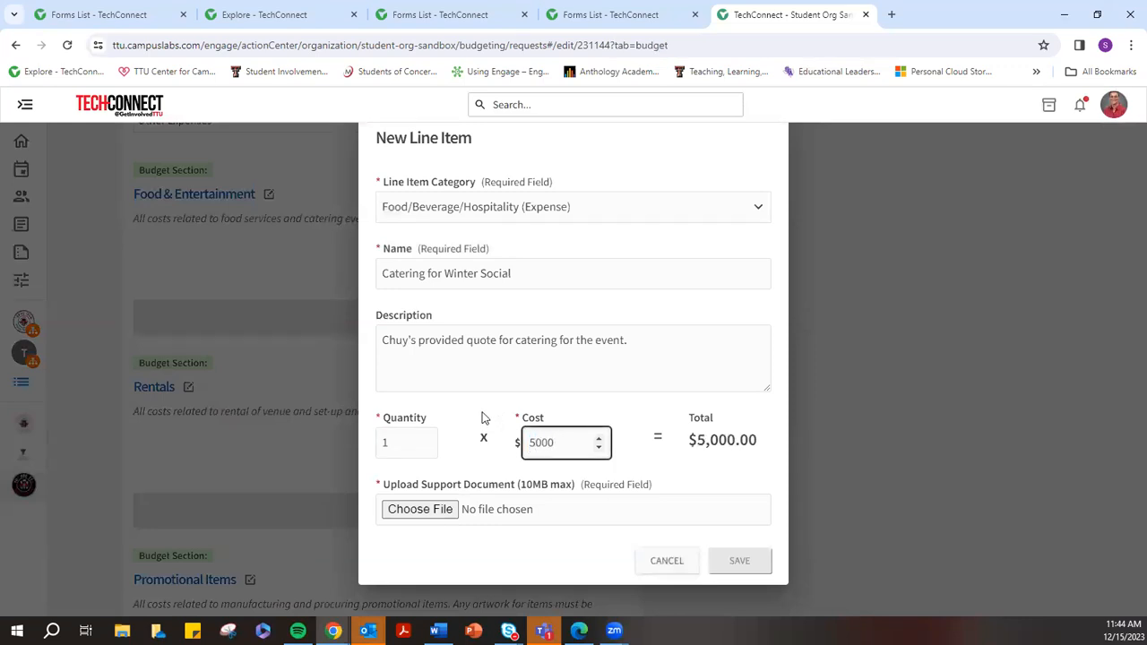
pyautogui.press('BackSpace')
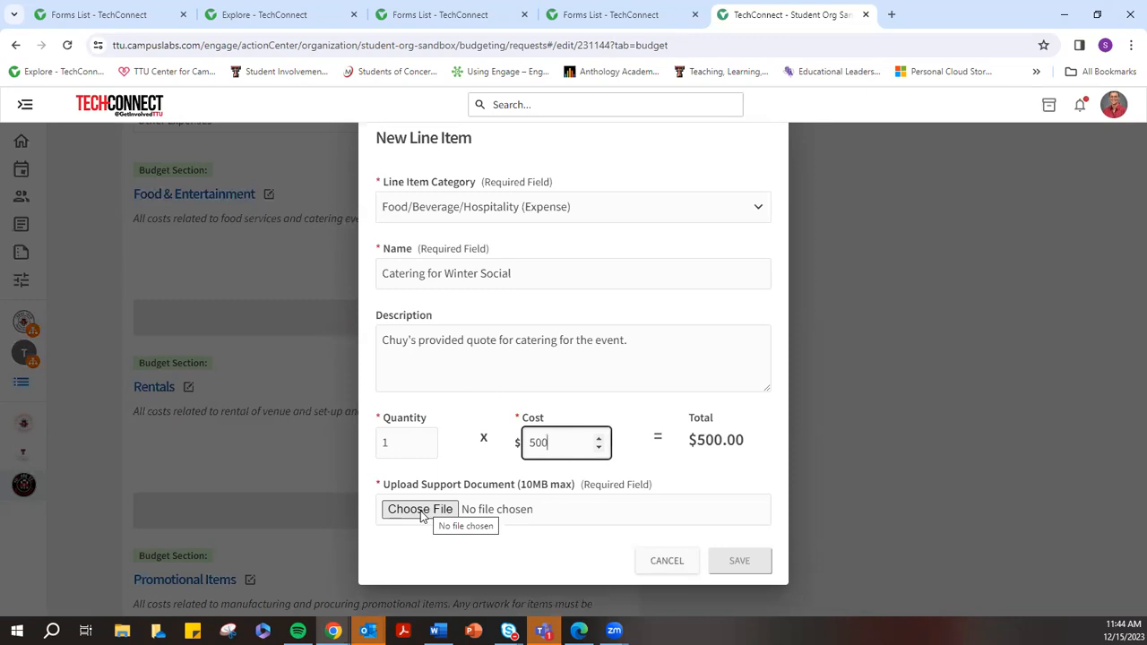
pyautogui.doubleClick(402, 448)
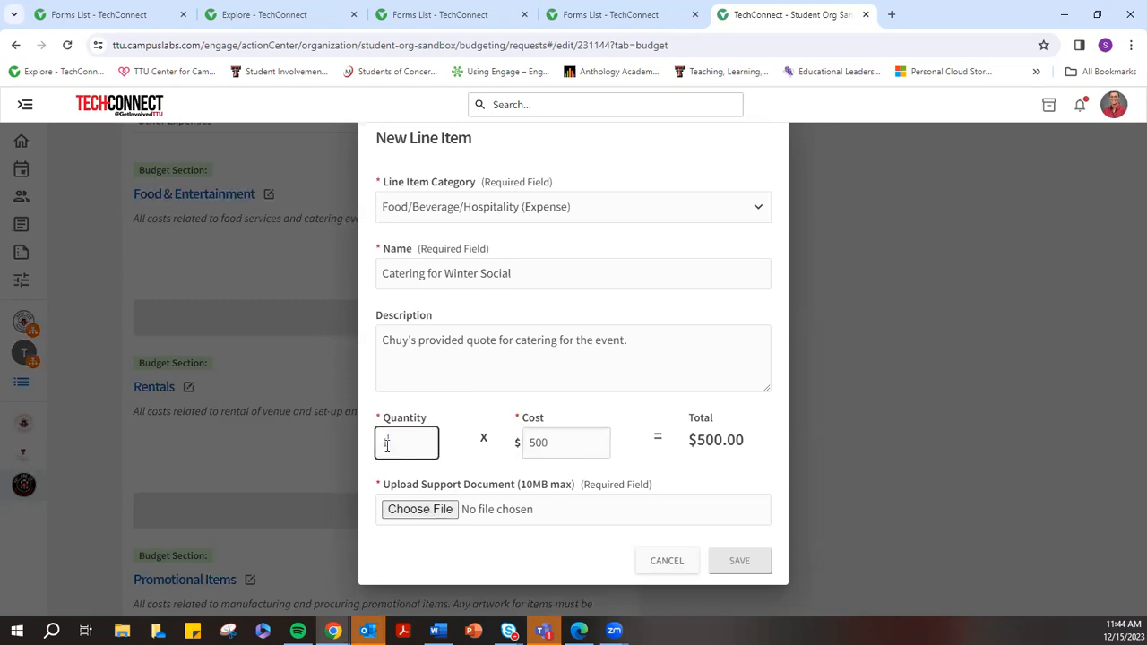
pyautogui.click(562, 451)
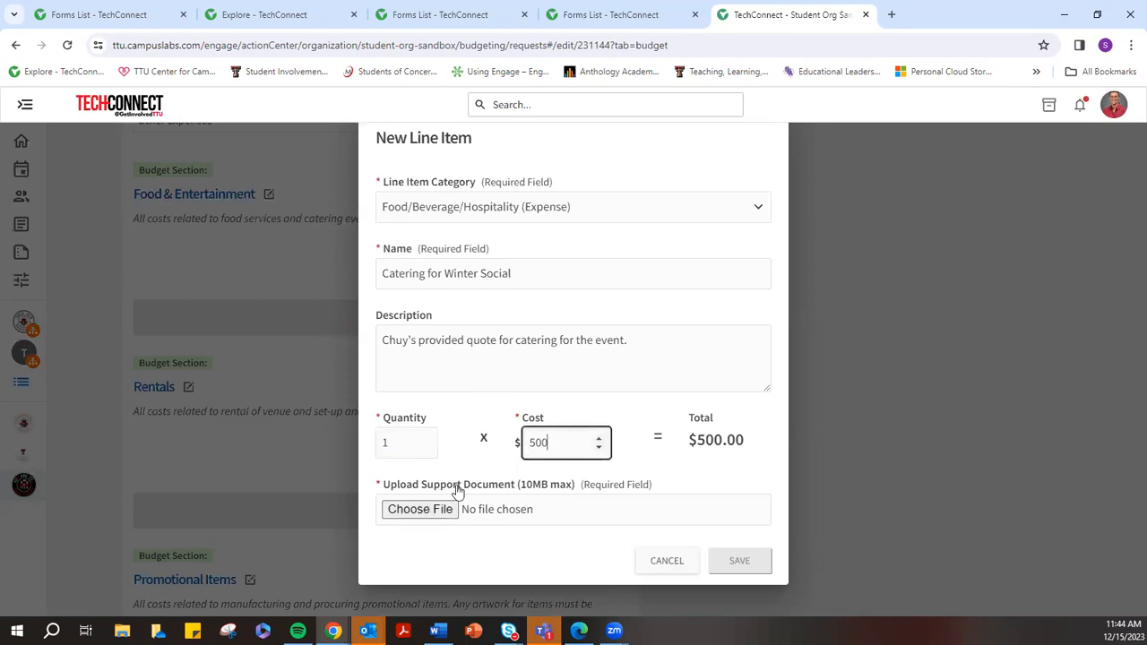
pyautogui.click(439, 511)
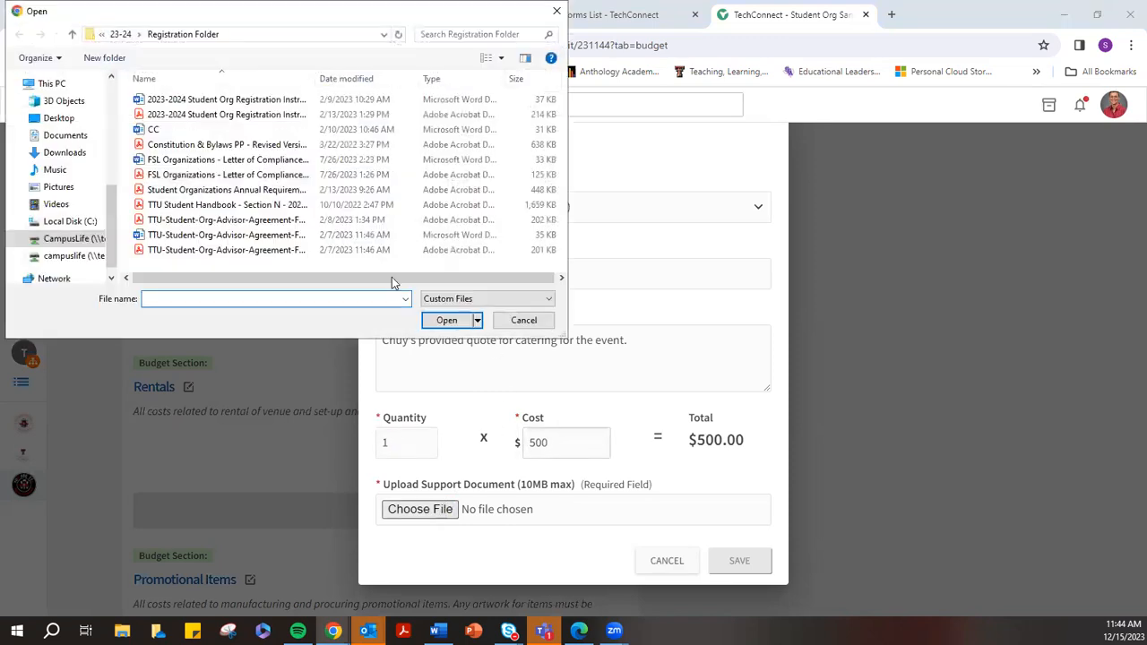
pyautogui.click(264, 116)
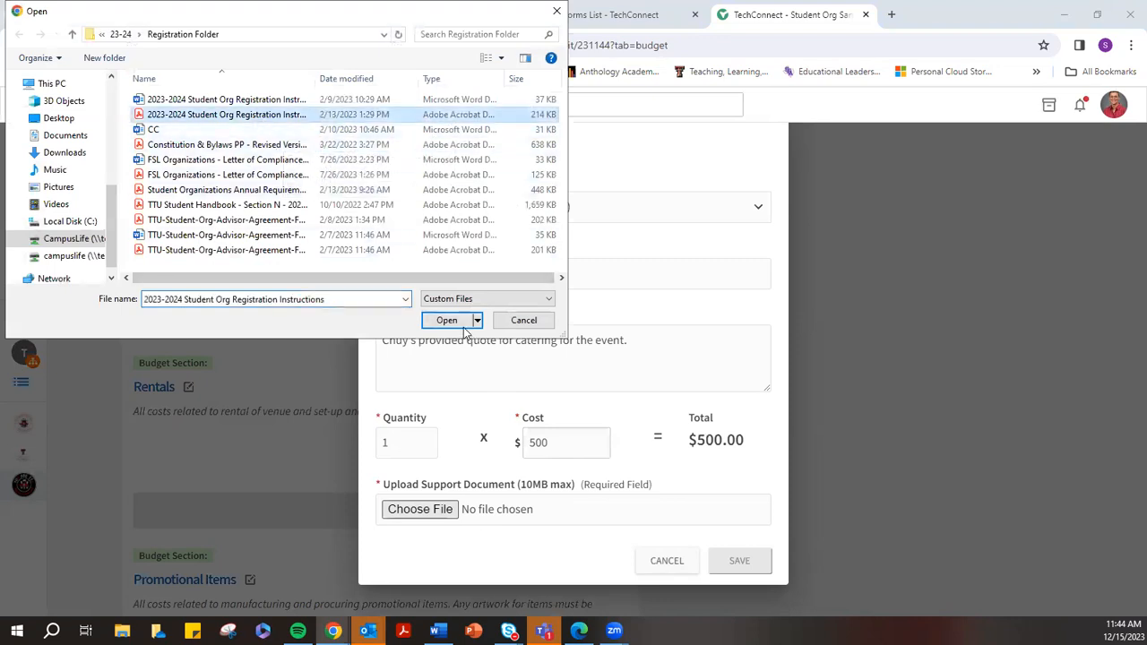
pyautogui.click(446, 320)
pyautogui.click(739, 564)
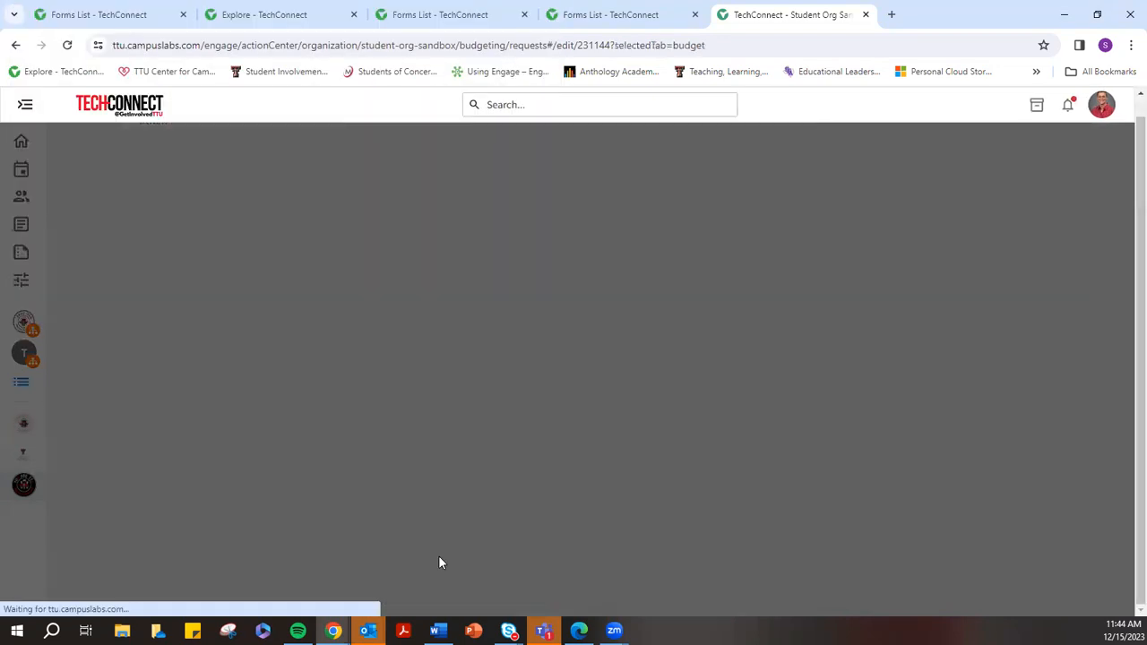
# Add a Rentals line item named 'Chuy's venue rental', described as 'Cost to rent the room inside the Chuy's restaurant.'
pyautogui.scroll(-5, 448, 335)
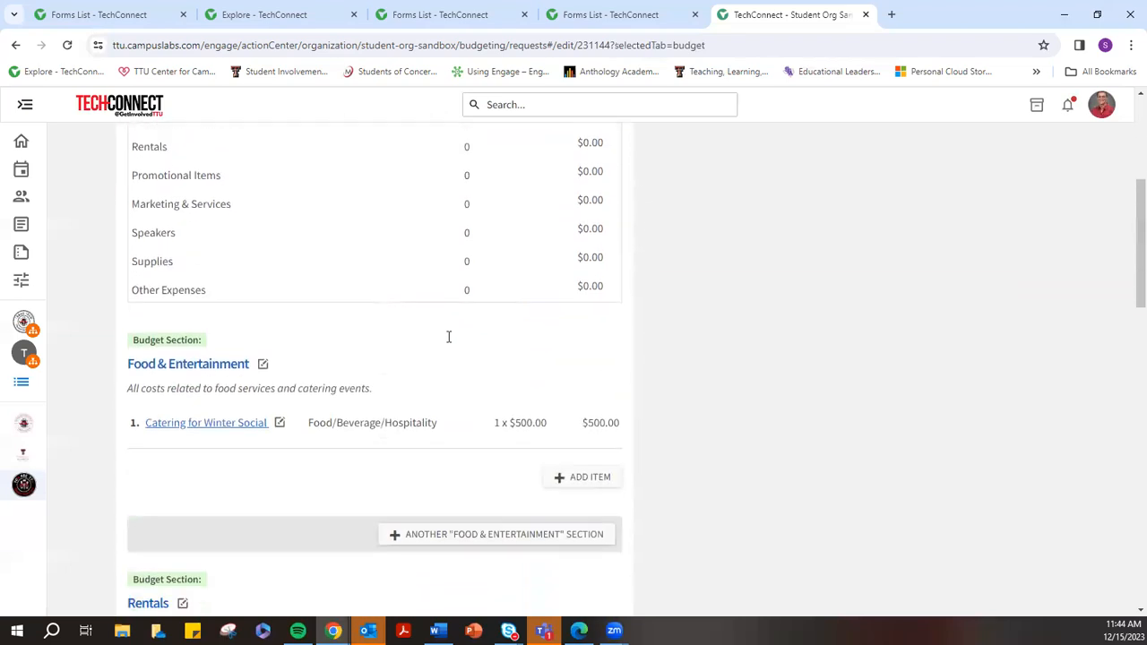
pyautogui.scroll(-2, 573, 296)
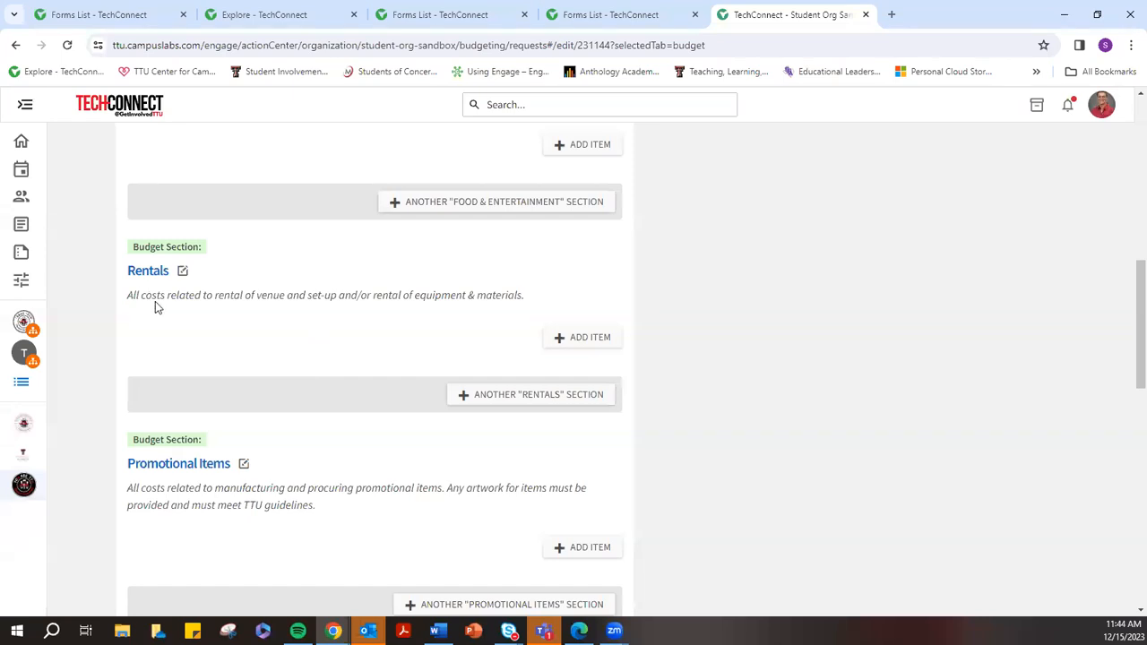
pyautogui.moveTo(257, 296); pyautogui.dragTo(286, 297)
pyautogui.click(561, 336)
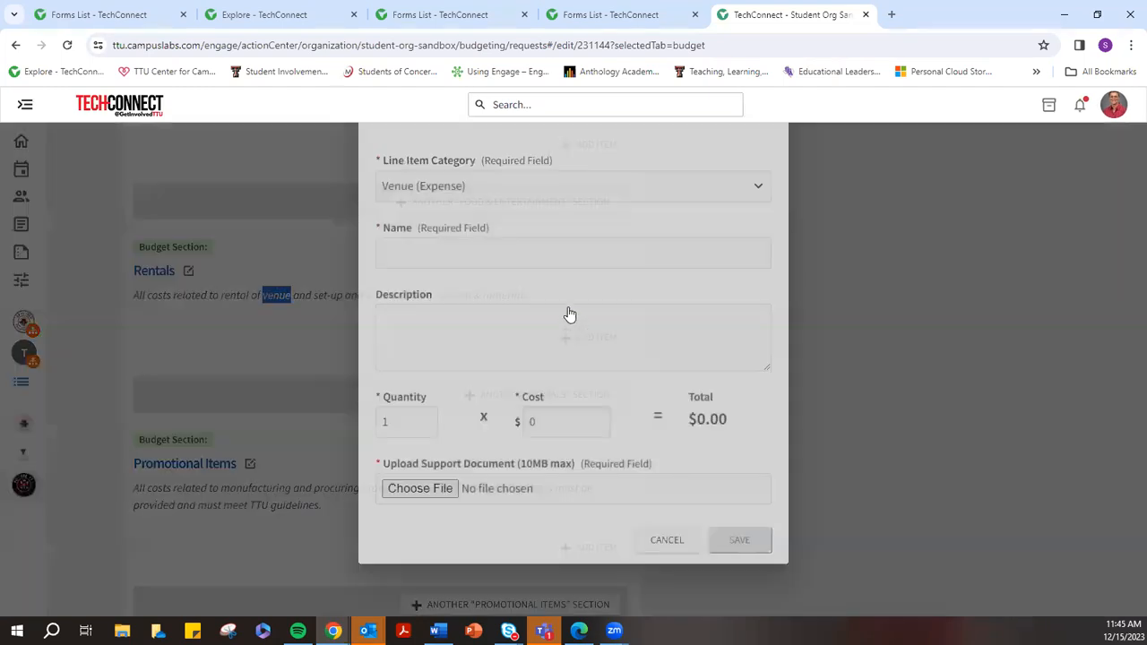
pyautogui.click(420, 278)
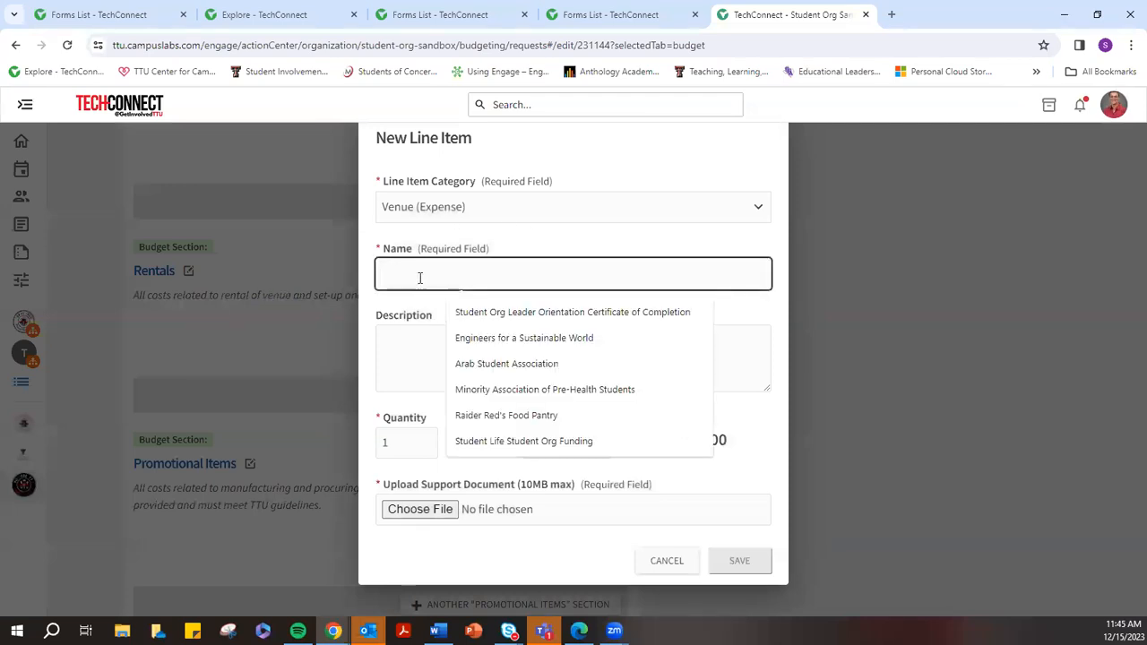
pyautogui.write("Chuy's")
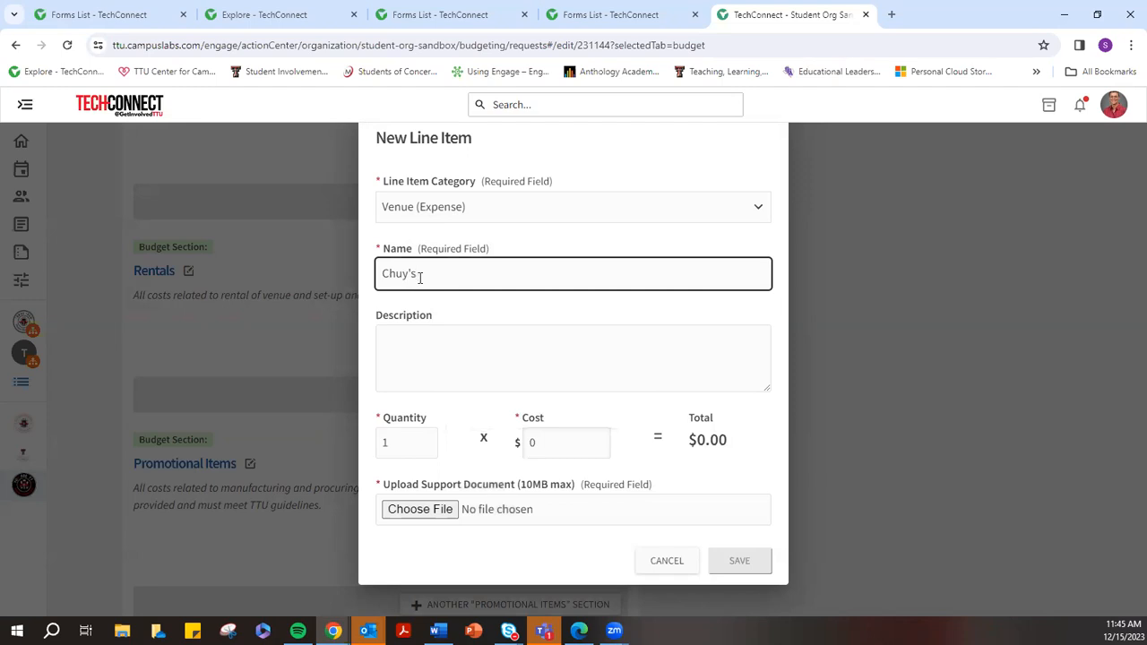
pyautogui.write(' venue rental')
pyautogui.click(461, 359)
pyautogui.write('Quote')
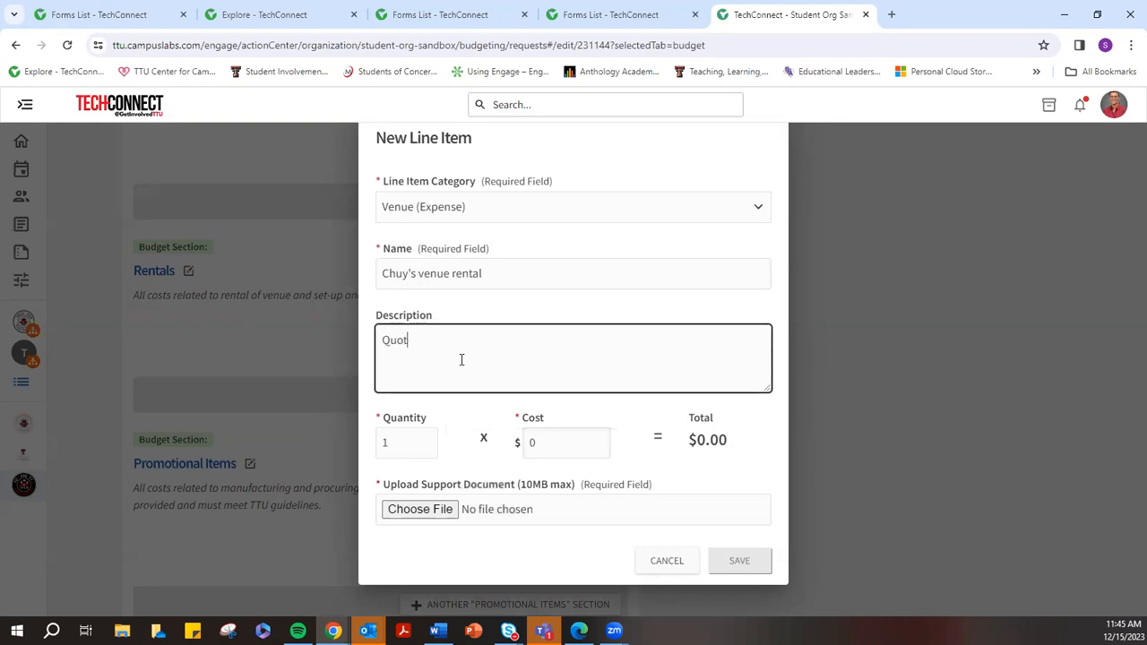
pyautogui.press('BackSpace')
pyautogui.press('BackSpace')
pyautogui.press('BackSpace')
pyautogui.press('BackSpace')
pyautogui.press('BackSpace')
pyautogui.write('Cost to rent ')
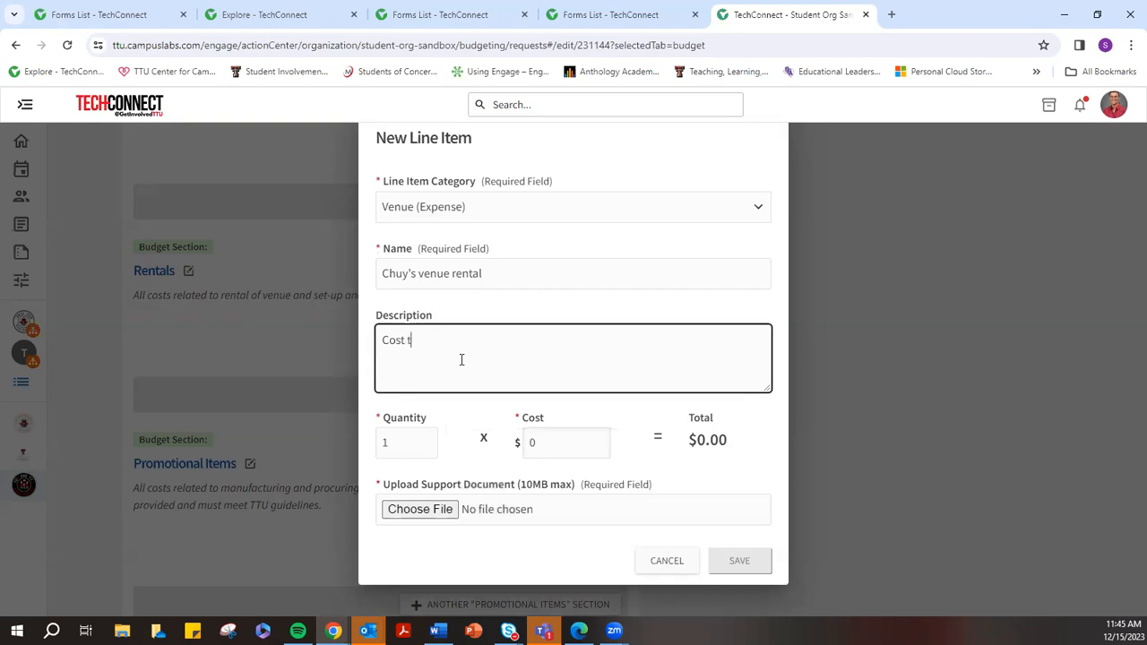
pyautogui.write("the room inside the Chuy's")
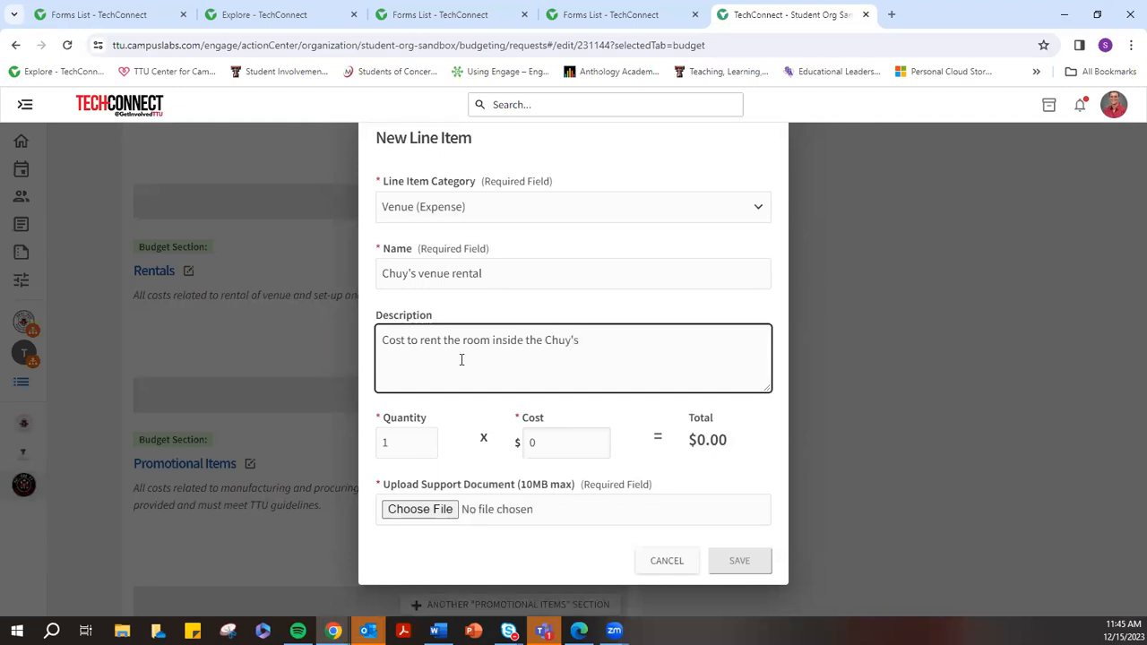
pyautogui.write(' restaurant.')
# Set quantity 1 and cost 250, attach the Constitution & Bylaws PP revised PDF, and save
pyautogui.click(392, 444)
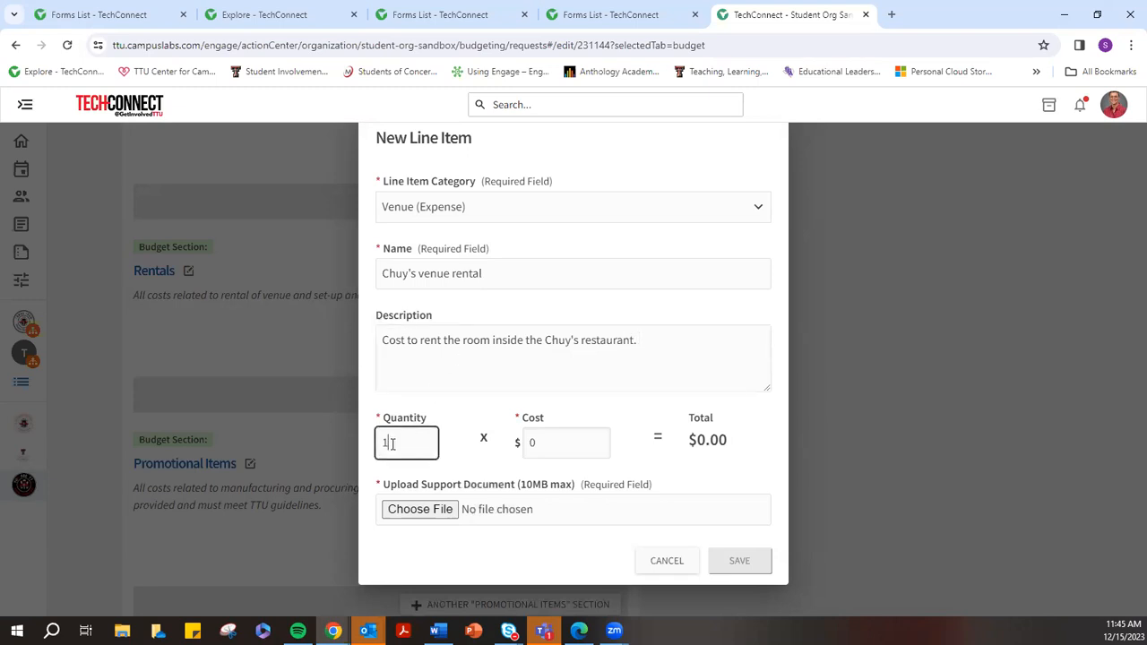
pyautogui.moveTo(549, 442); pyautogui.dragTo(499, 431)
pyautogui.write('250')
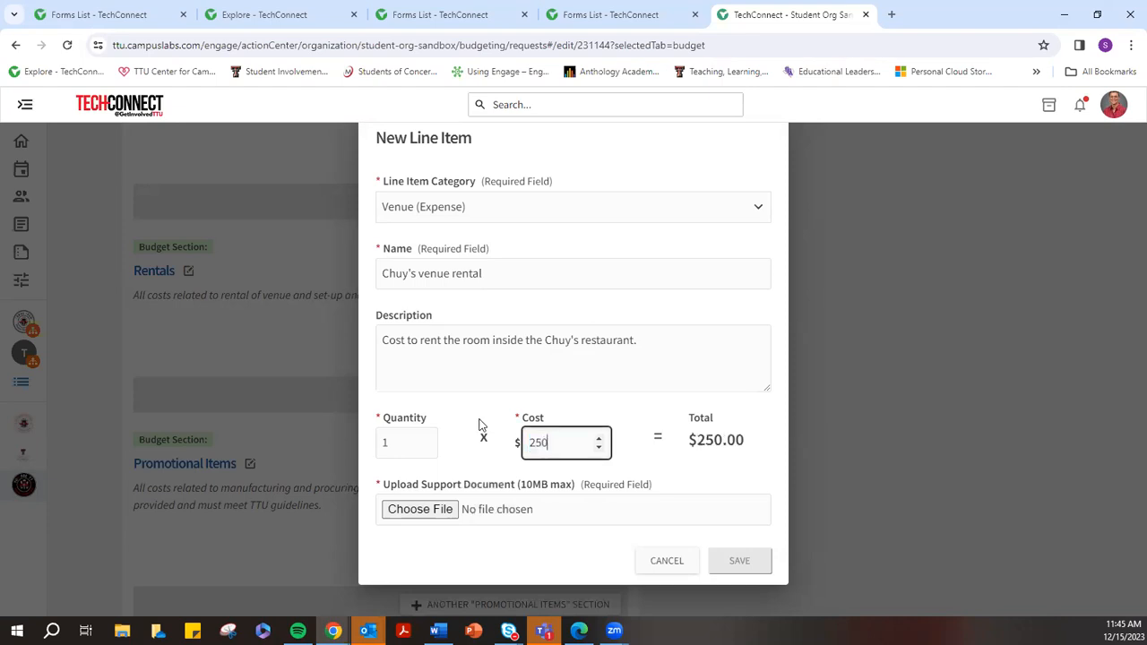
pyautogui.click(436, 511)
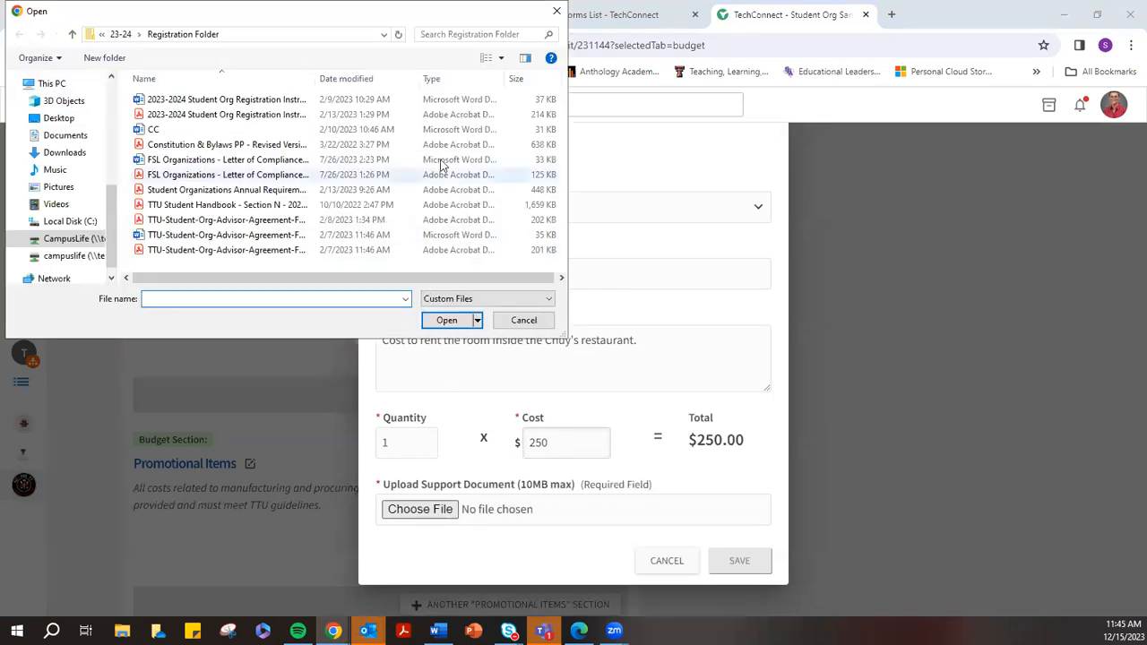
pyautogui.click(224, 145)
pyautogui.click(445, 320)
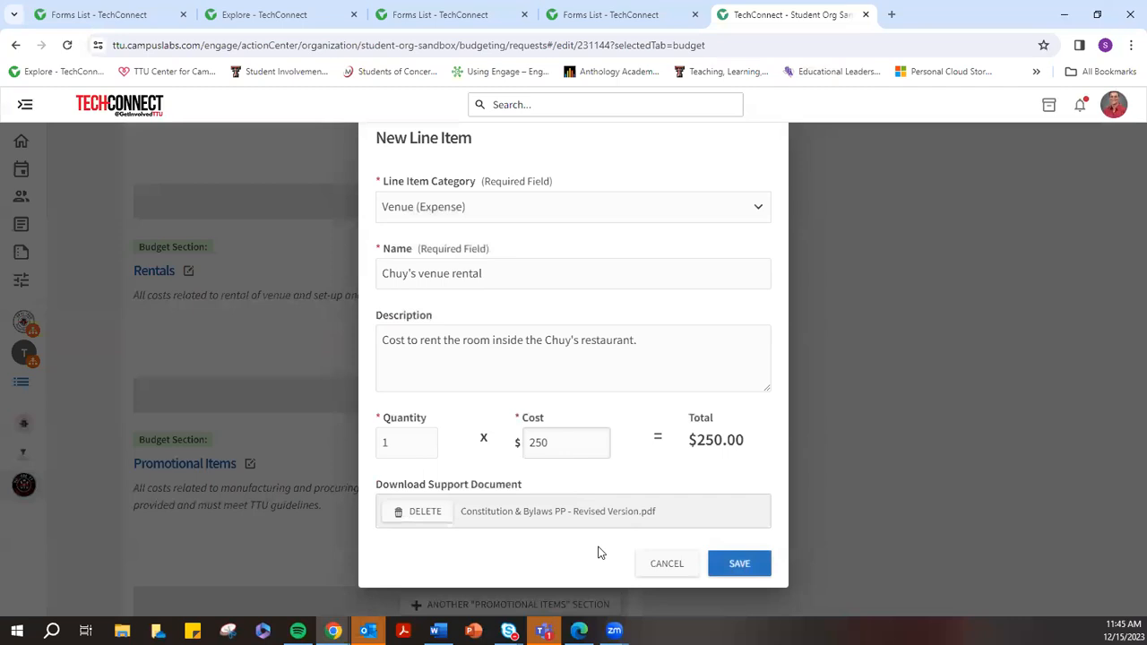
pyautogui.click(738, 560)
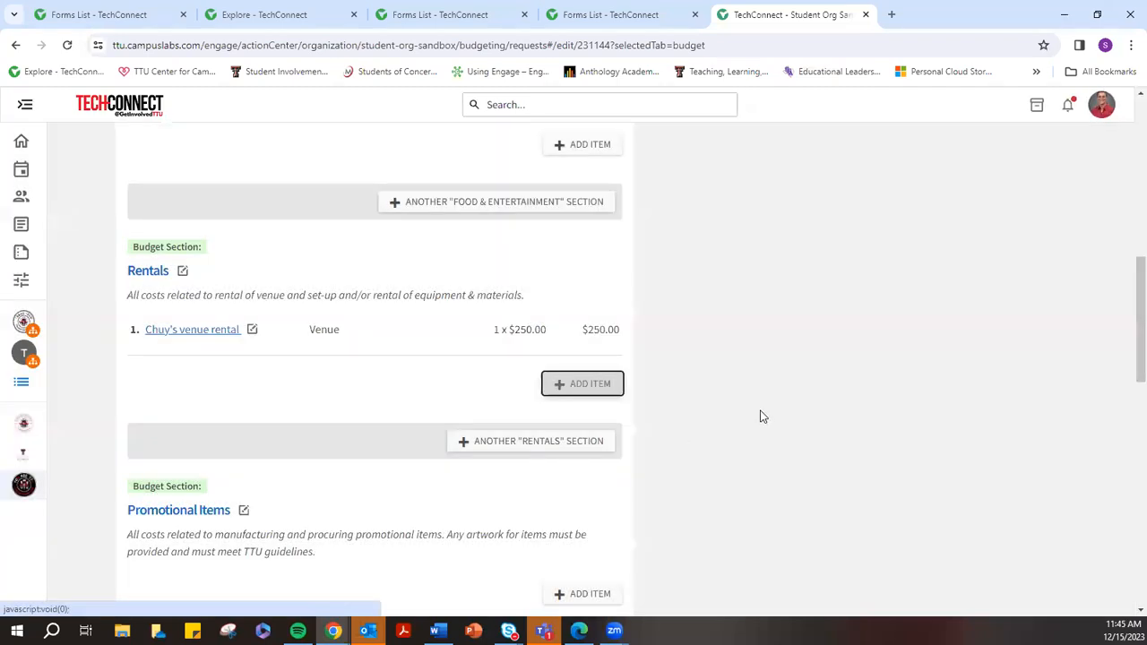
# Submit the $750.00 Winter Social budget request and open it from the requests list
pyautogui.scroll(5, 751, 273)
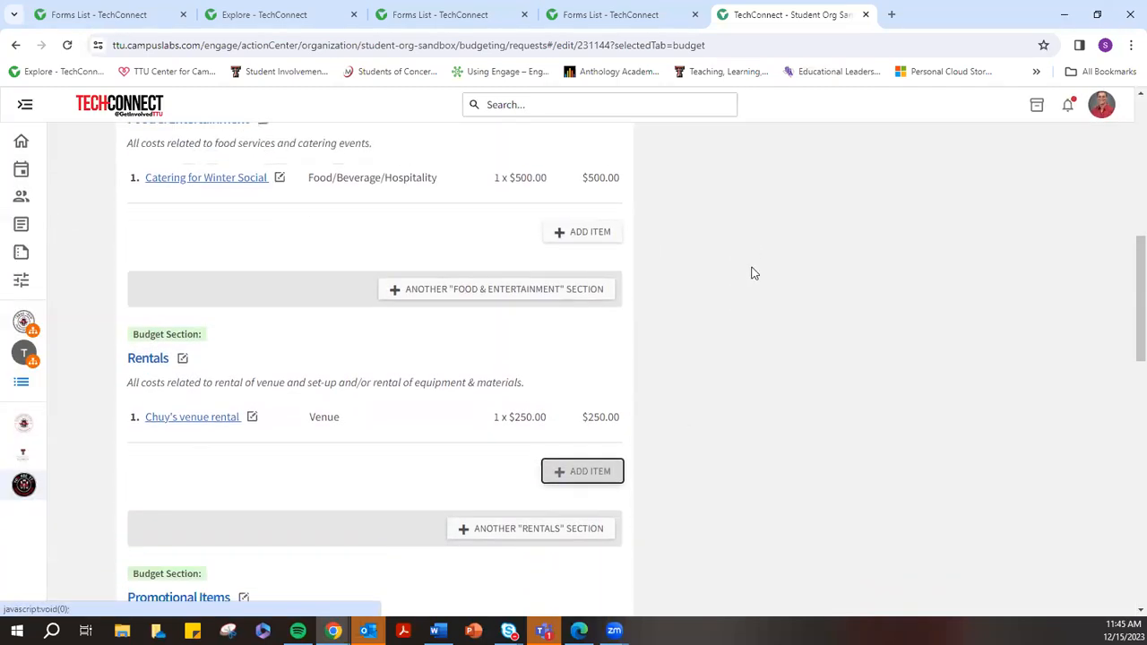
pyautogui.scroll(-3, 753, 269)
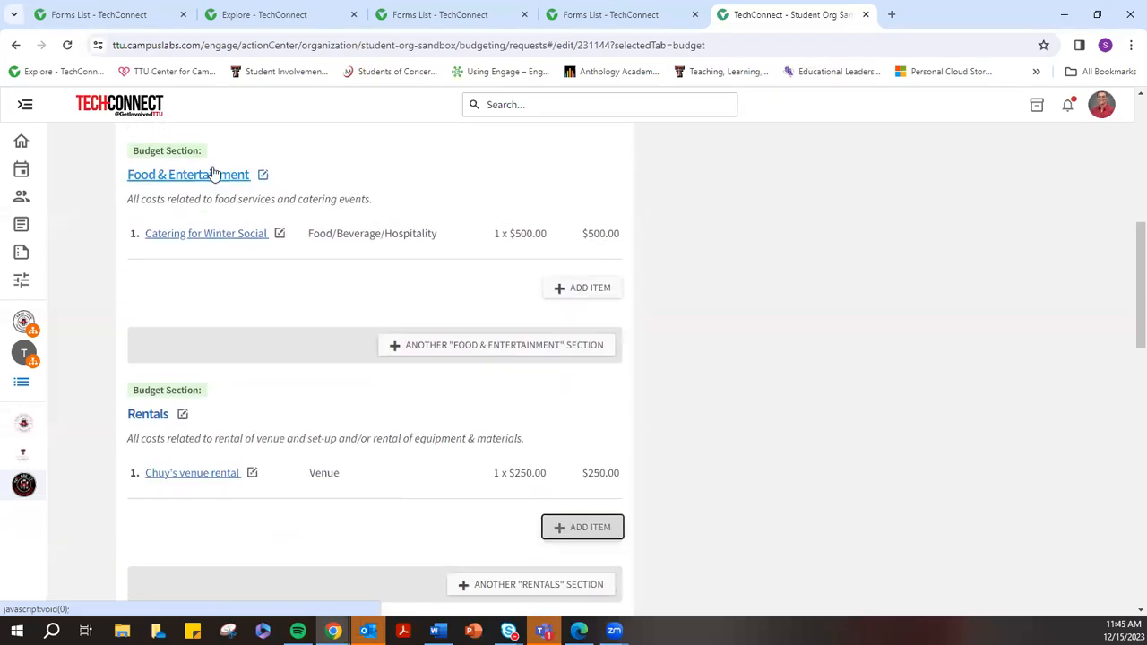
pyautogui.scroll(-1, 258, 207)
pyautogui.scroll(-1, 258, 207)
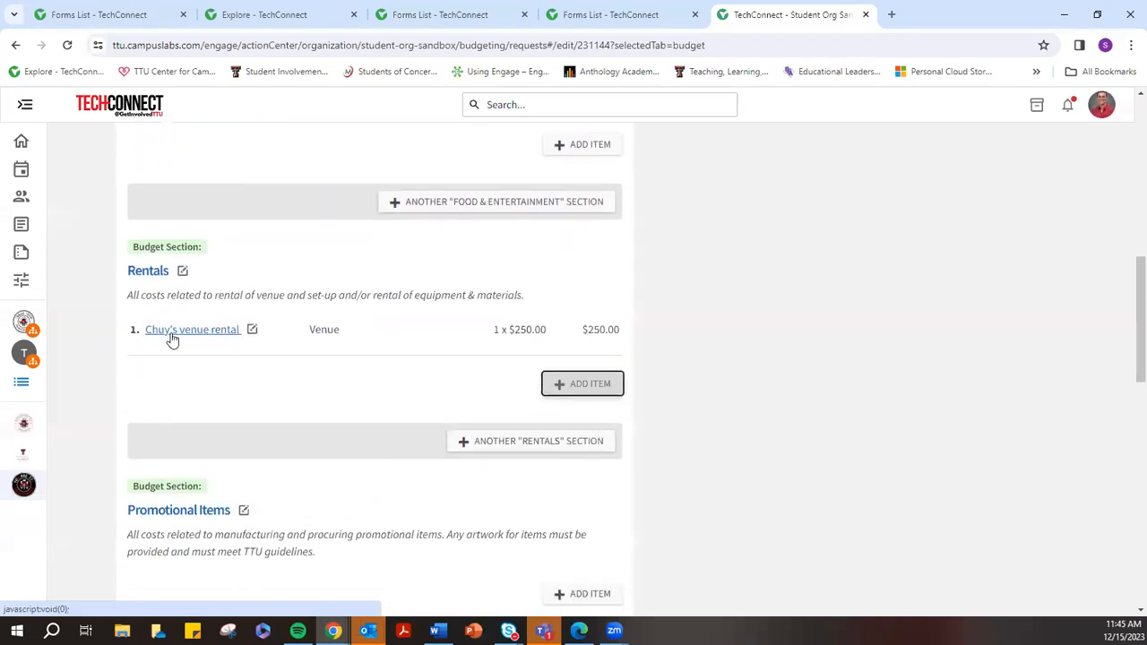
pyautogui.scroll(-6, 230, 415)
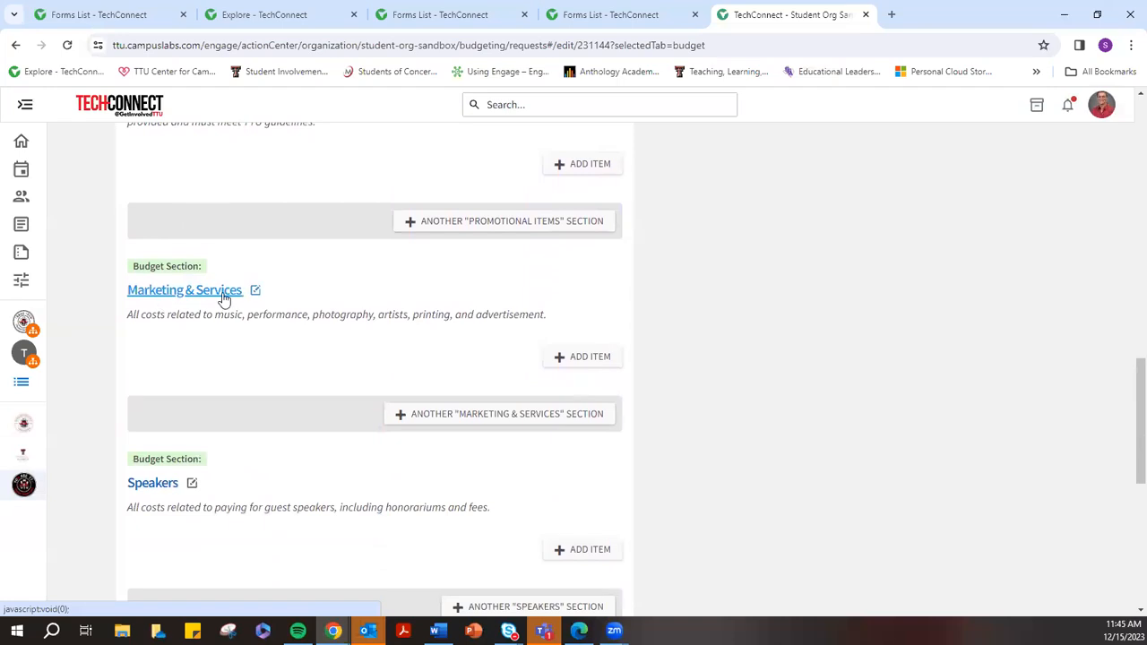
pyautogui.scroll(3, 191, 381)
pyautogui.scroll(-3, 205, 302)
pyautogui.scroll(-2, 215, 391)
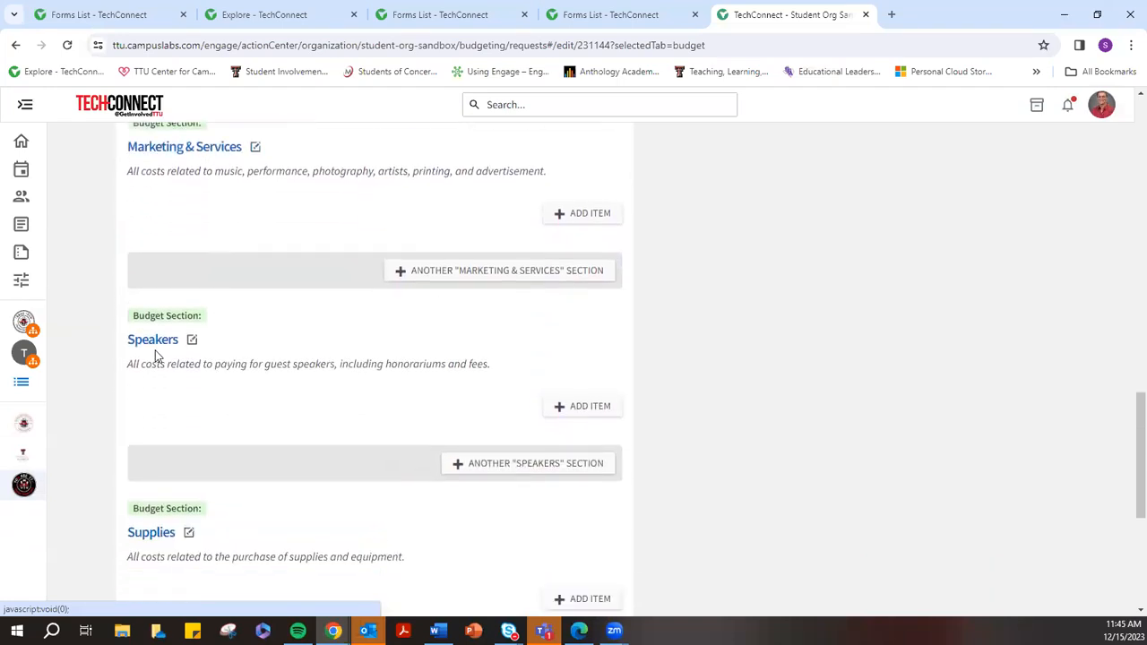
pyautogui.scroll(-5, 155, 355)
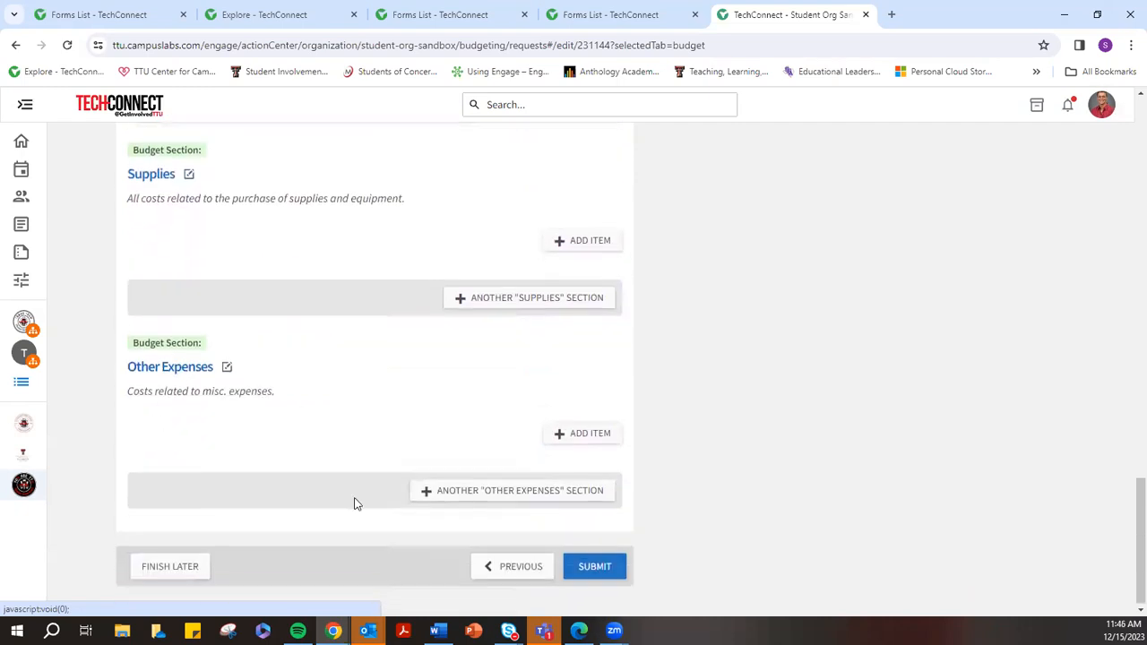
pyautogui.click(598, 567)
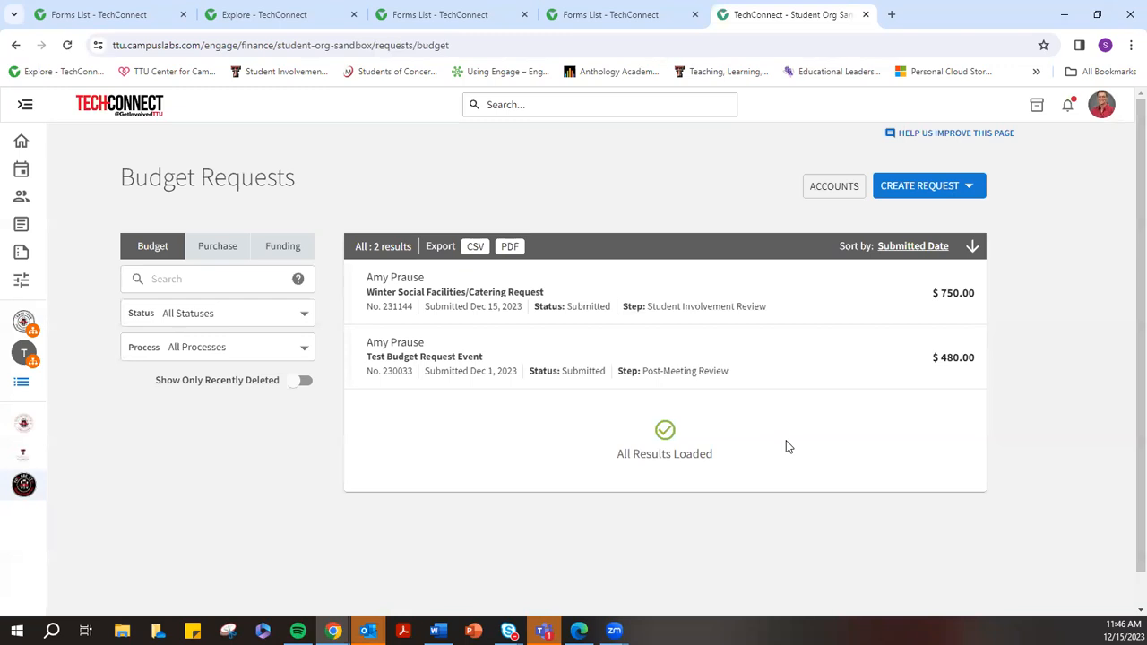
pyautogui.click(649, 303)
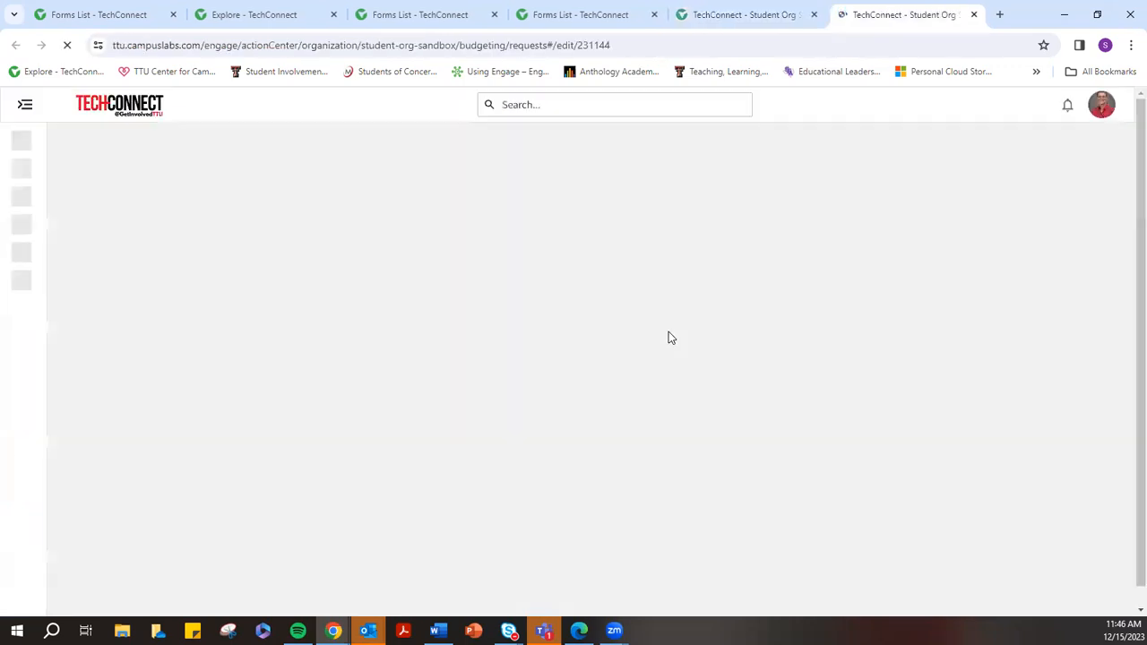
# Page through the request's details and additional information to reach its budget
pyautogui.scroll(-1, 381, 314)
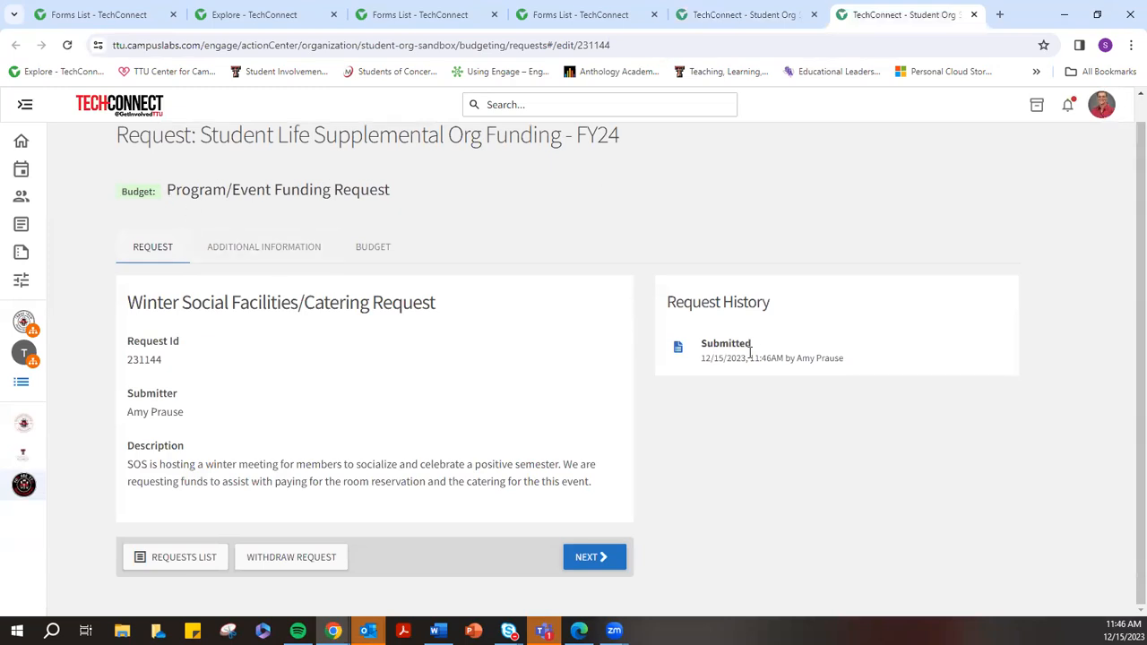
pyautogui.click(619, 557)
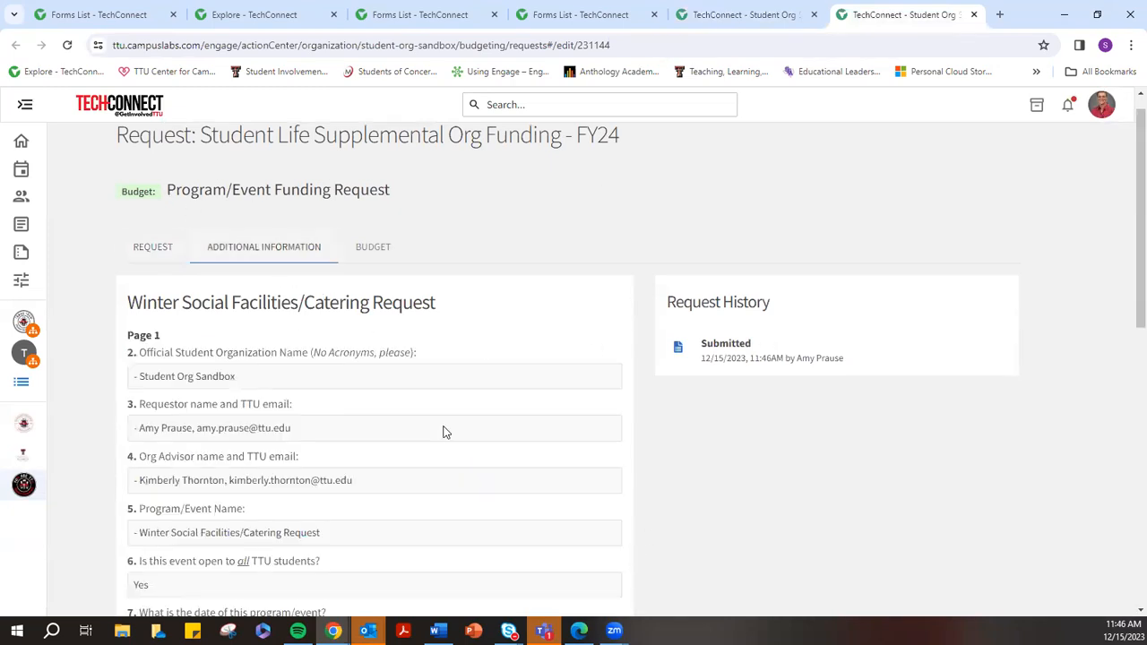
pyautogui.scroll(-7, 338, 389)
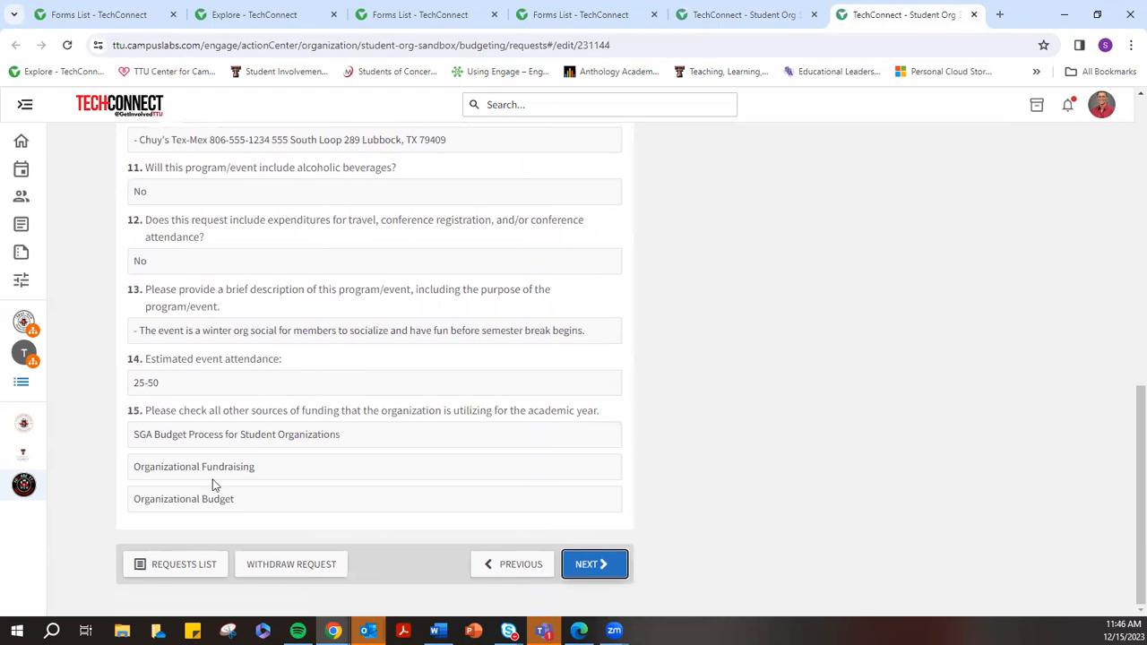
pyautogui.click(587, 568)
# Review the budget's Chuy's venue rental line item alongside the $500 food and $250 rentals totals
pyautogui.scroll(-1, 485, 440)
pyautogui.scroll(2, 478, 439)
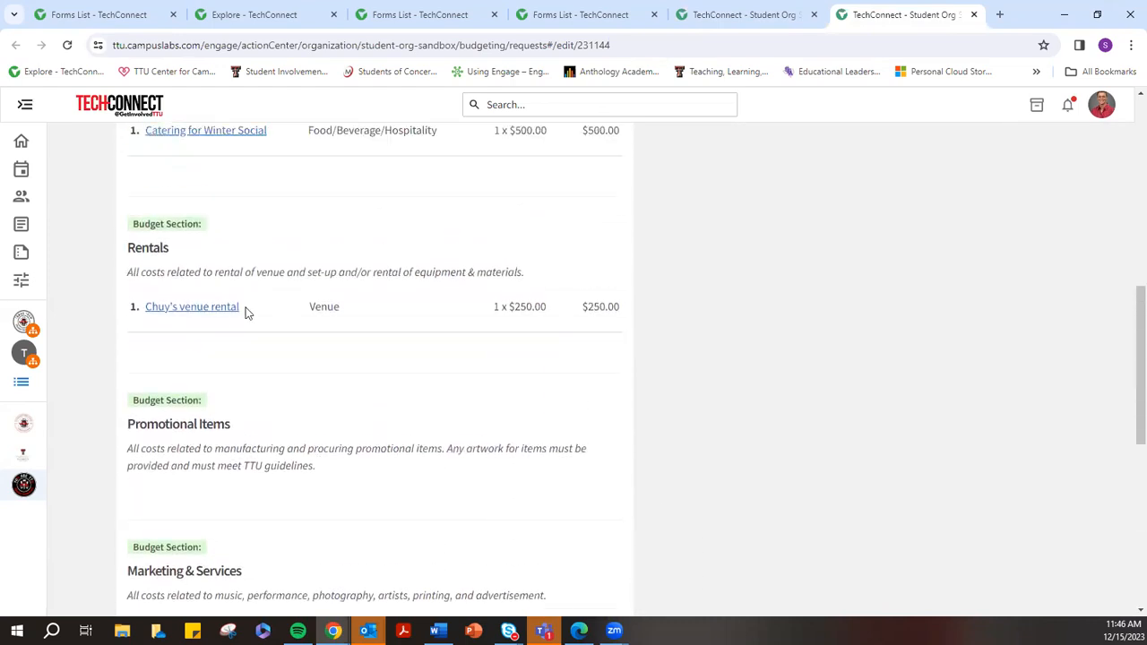
pyautogui.click(223, 310)
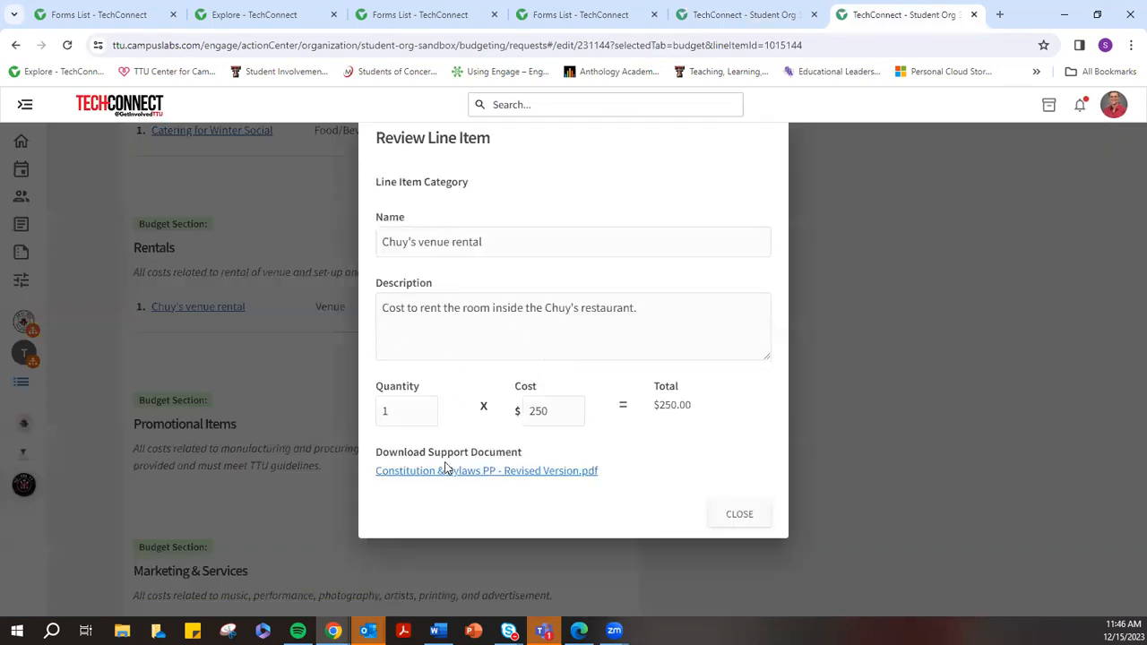
pyautogui.click(752, 516)
pyautogui.scroll(-6, 650, 502)
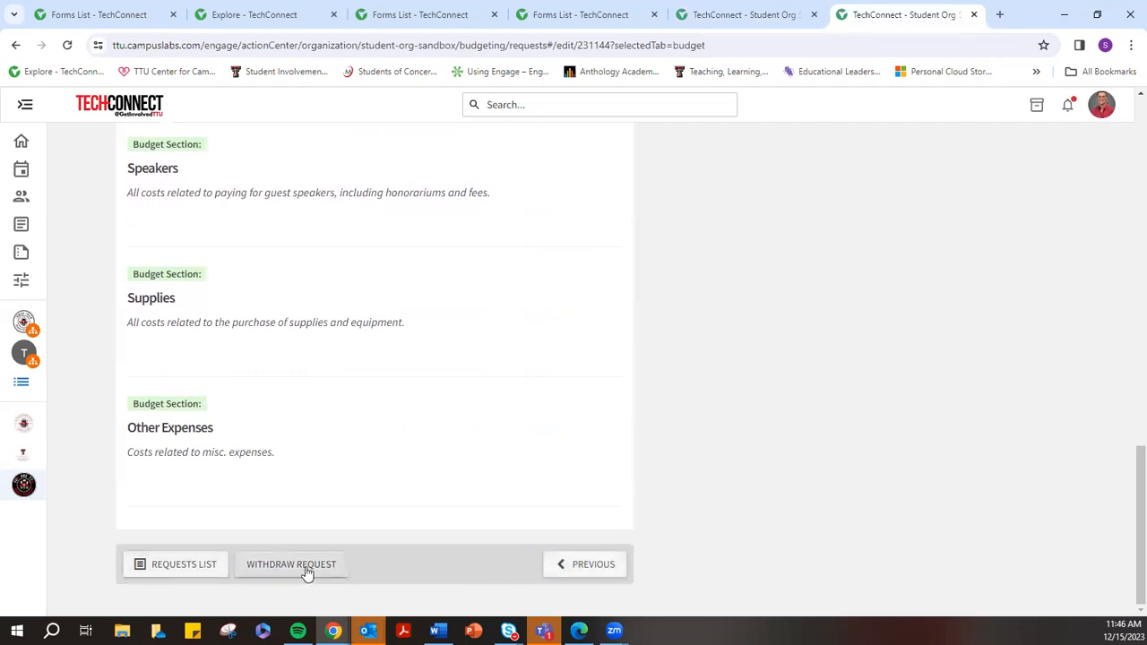
pyautogui.scroll(10, 622, 550)
pyautogui.scroll(3, 625, 553)
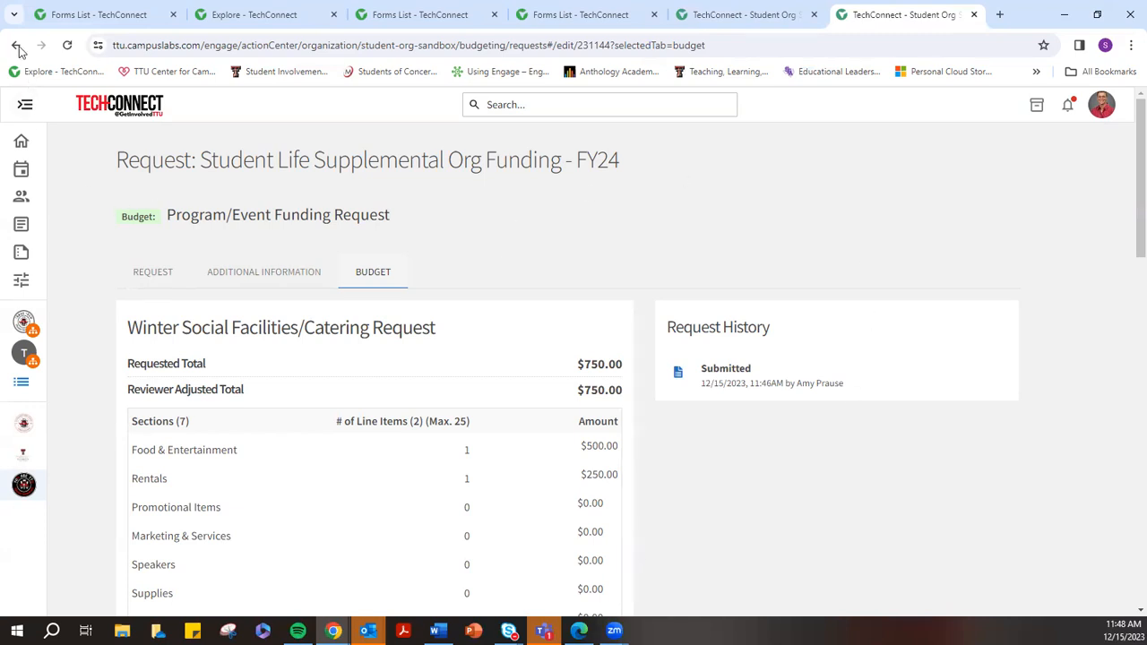
# Withdraw the $750.00 Winter Social request, confirming the withdrawal
pyautogui.scroll(-5, 400, 337)
pyautogui.scroll(-8, 401, 337)
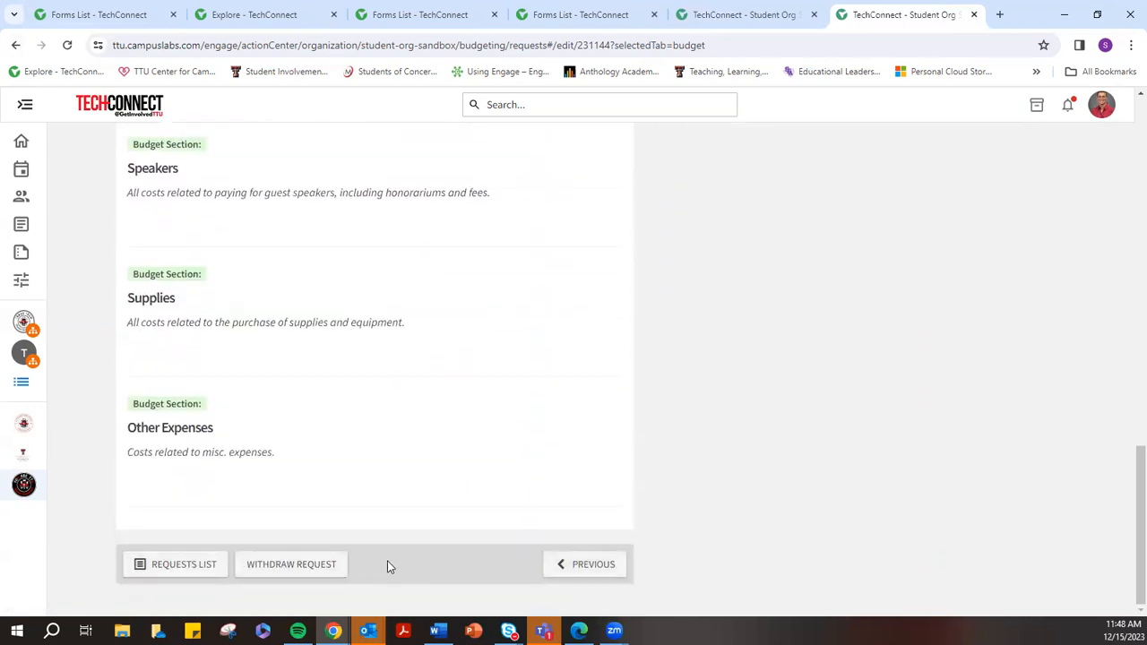
pyautogui.click(293, 563)
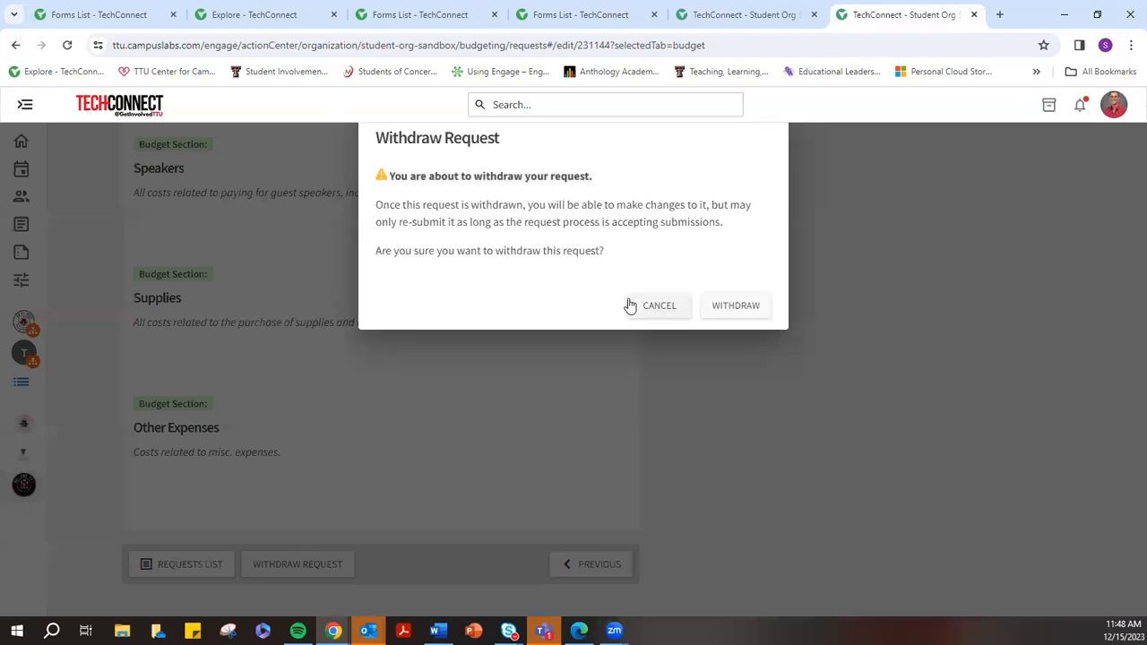
pyautogui.click(724, 315)
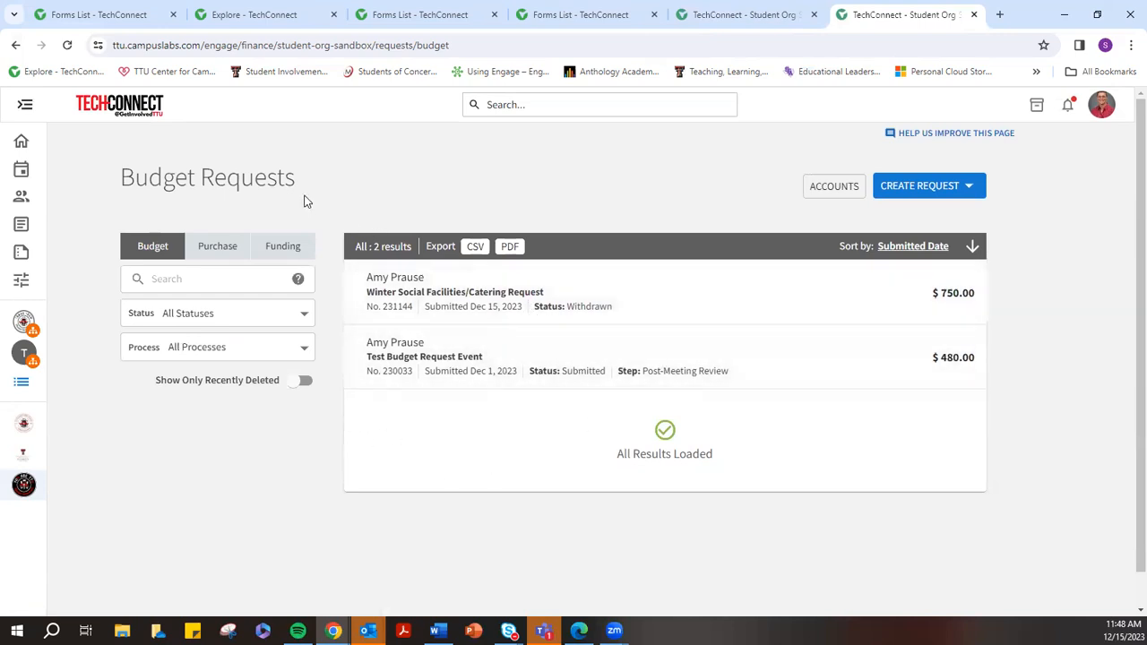
pyautogui.click(94, 107)
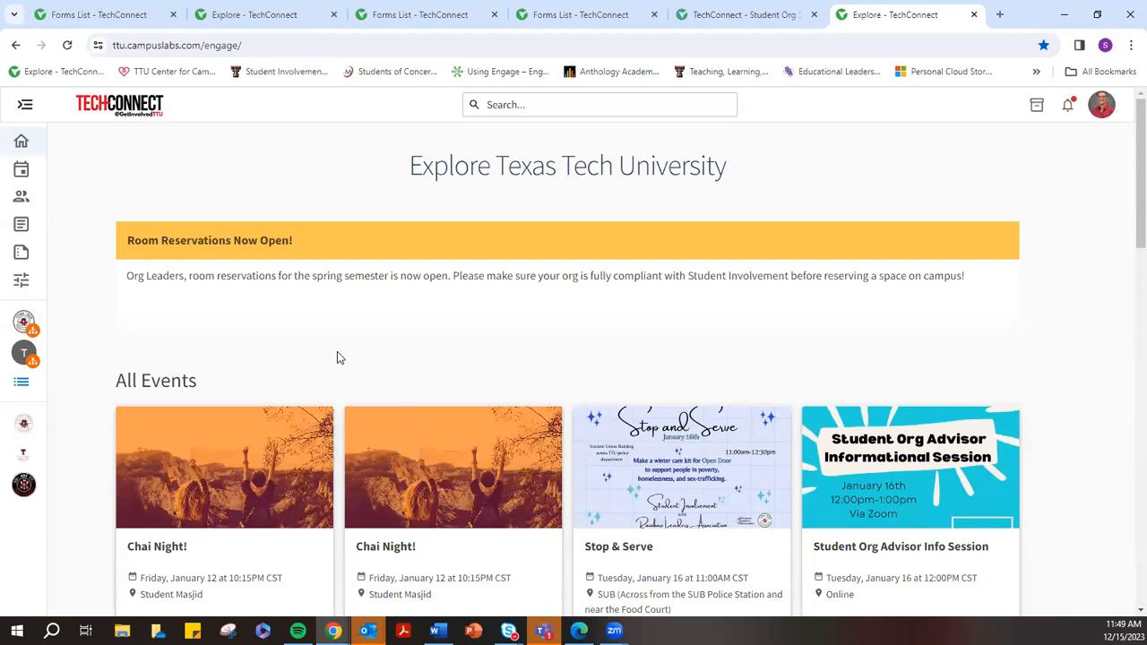
# Expand the labelled sidebar navigation menu, then collapse it again
pyautogui.click(25, 107)
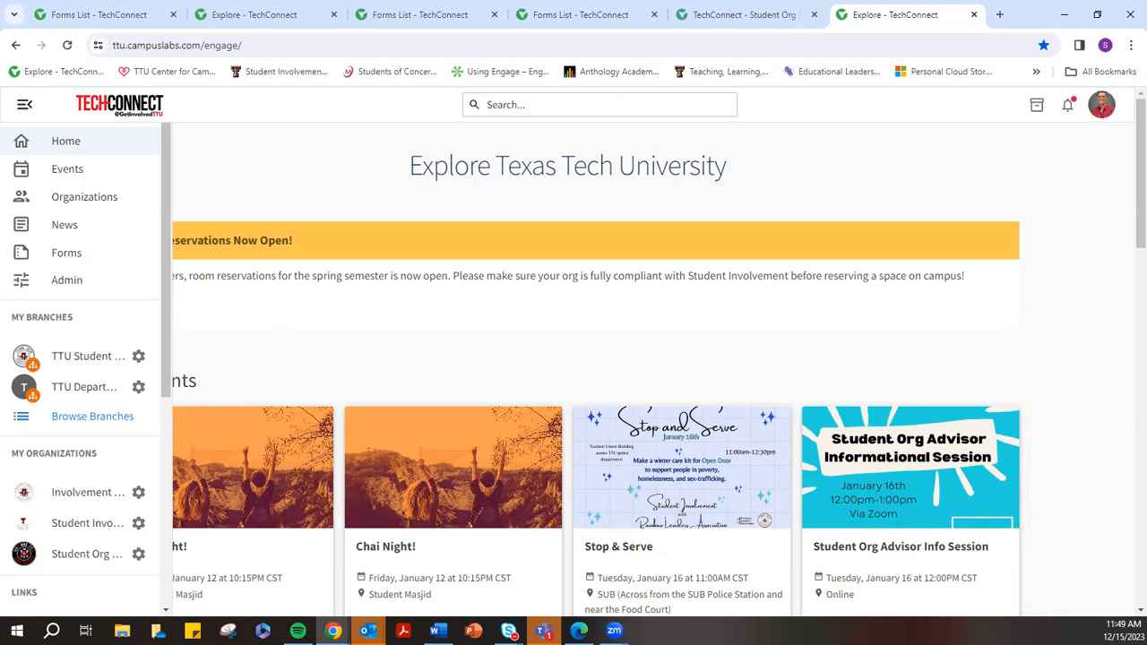
pyautogui.click(23, 107)
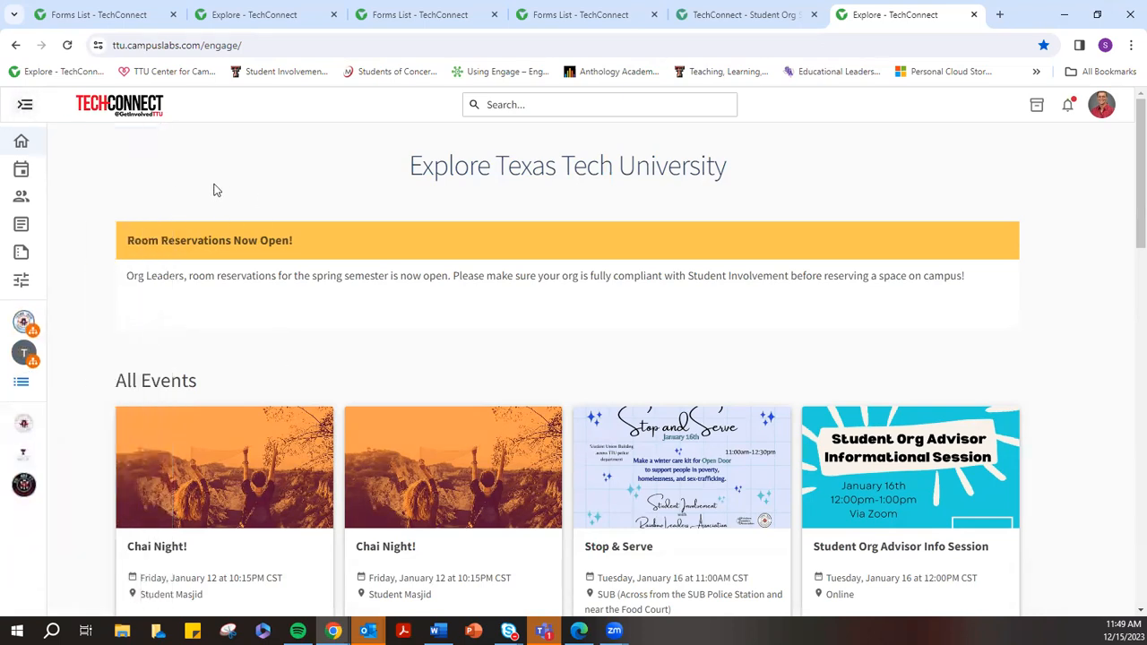